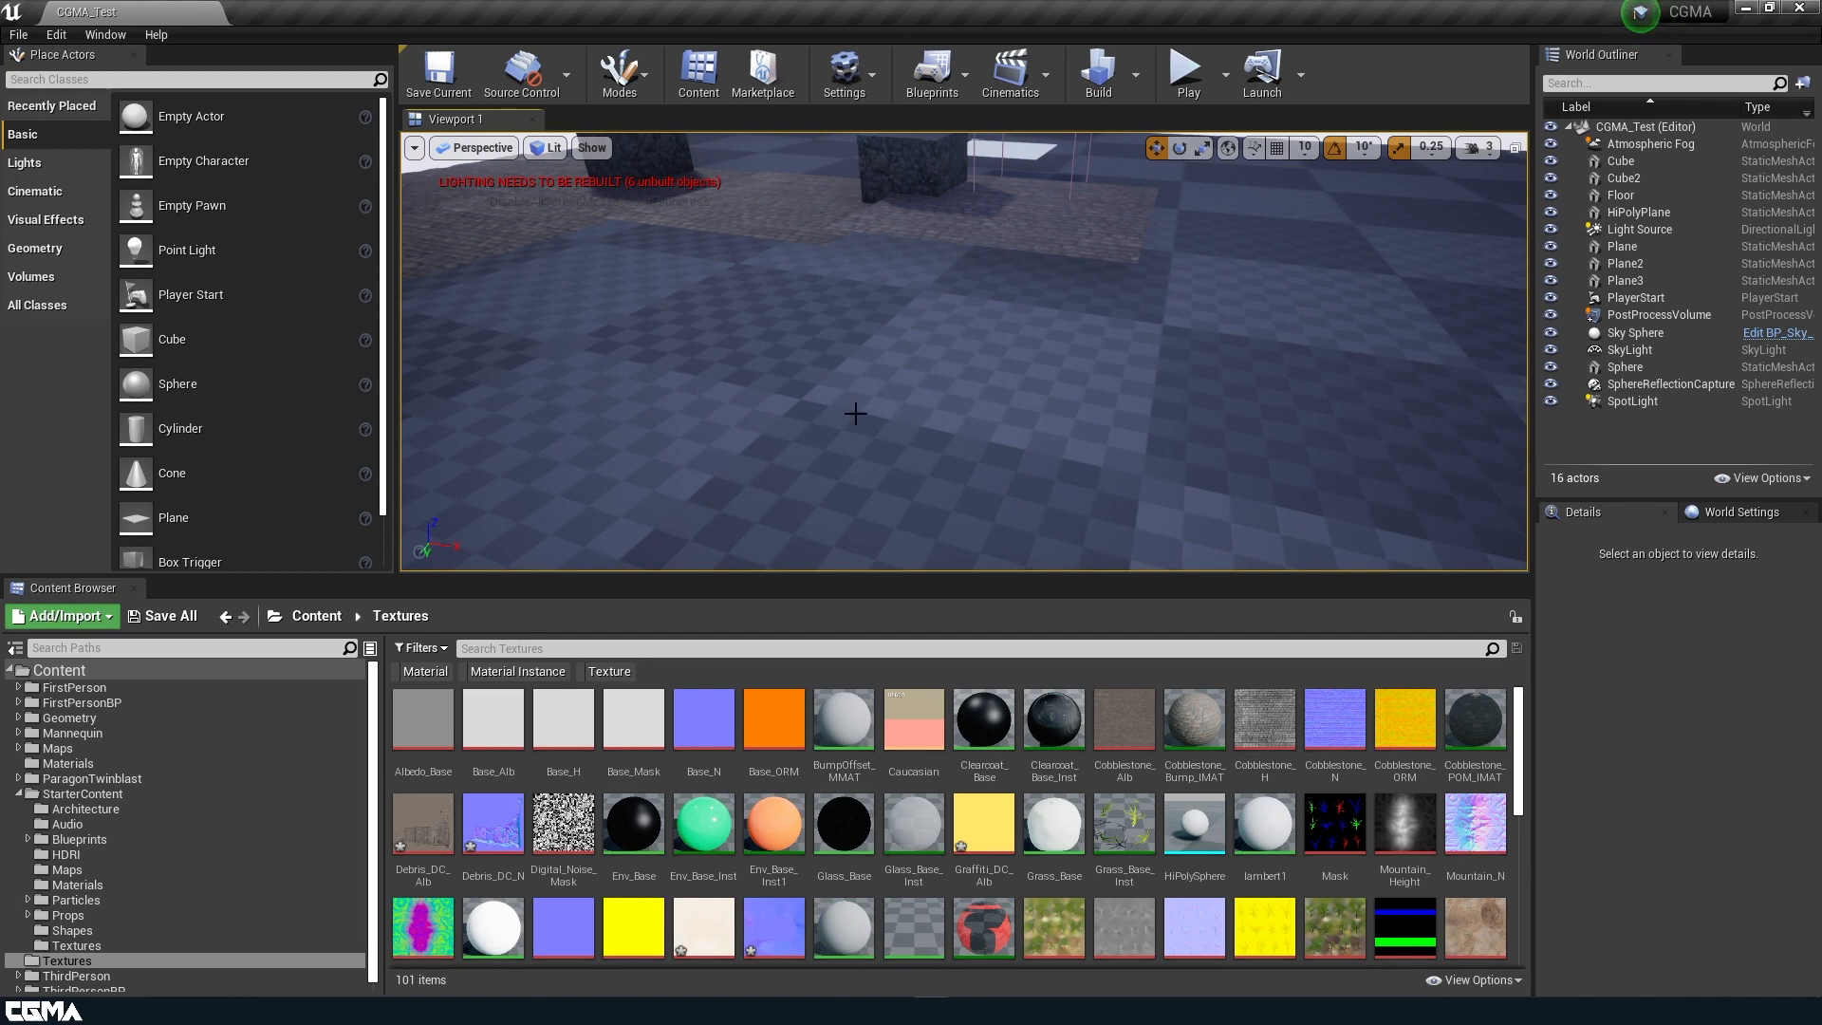
# Look up the DBuffer Decals option in the project settings and check whether it is enabled.
pyautogui.click(845, 76)
pyautogui.click(898, 147)
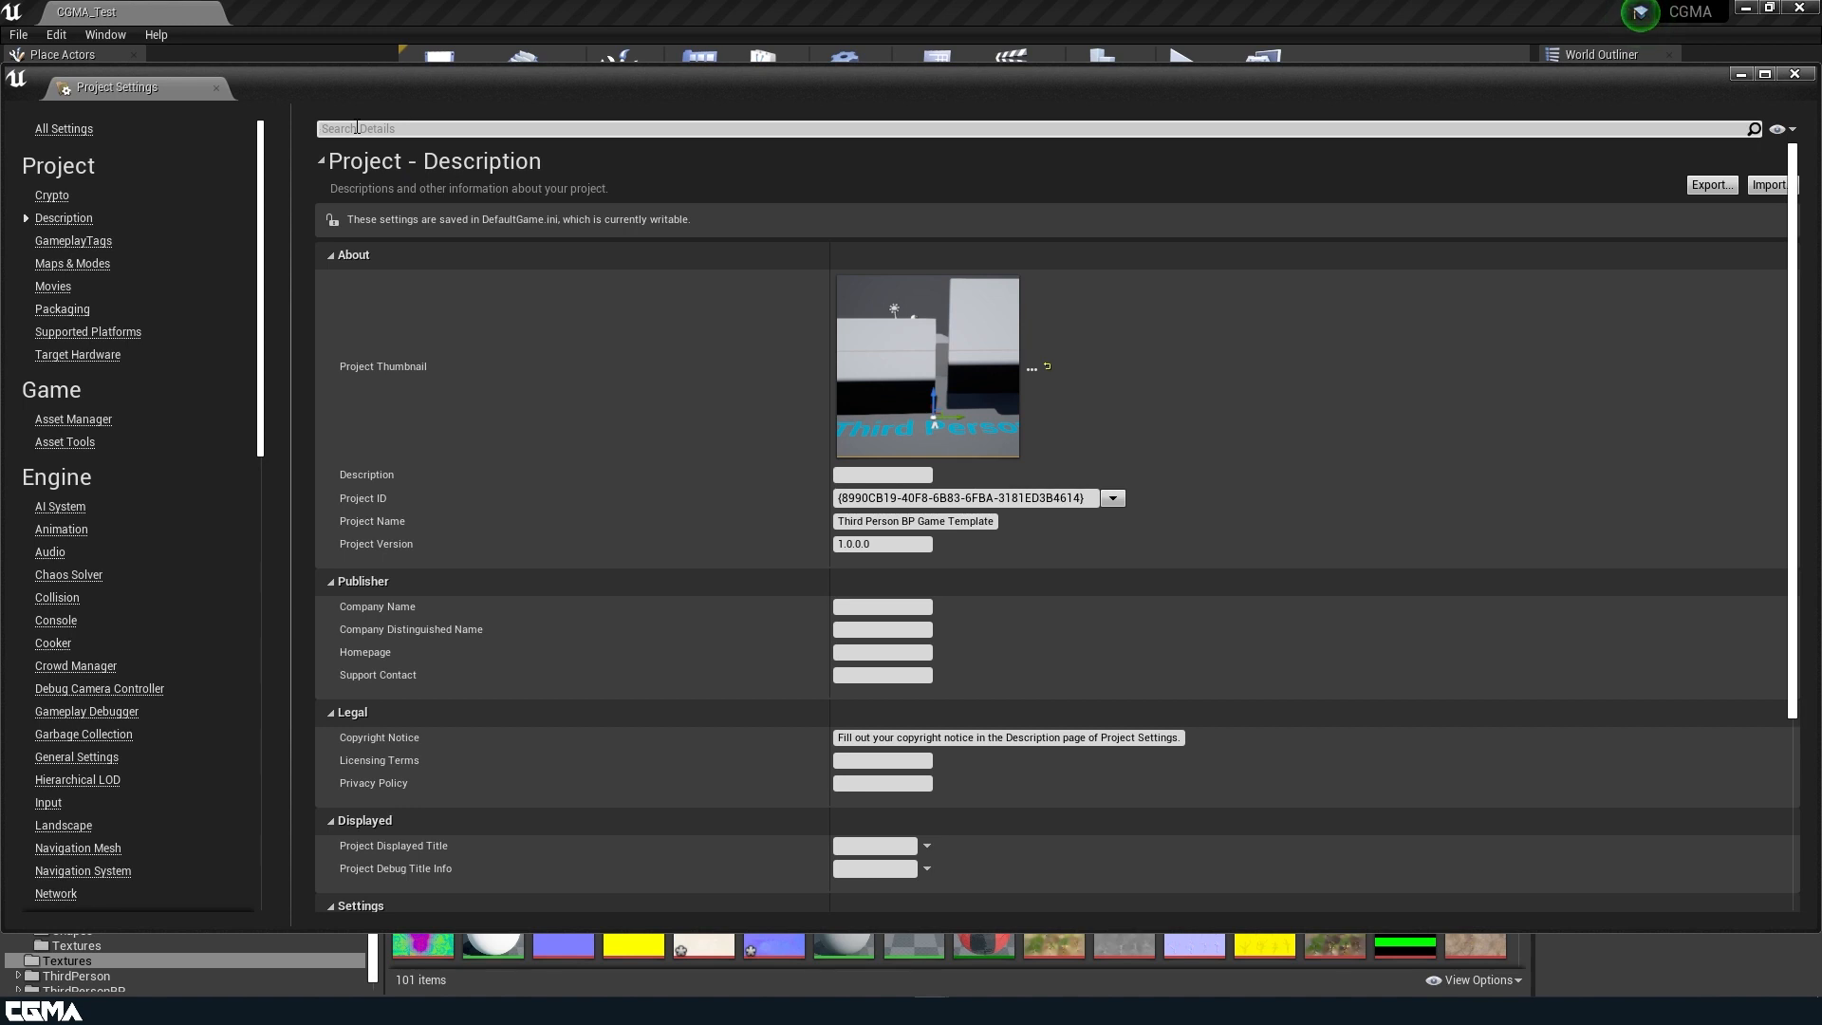
pyautogui.write('deca')
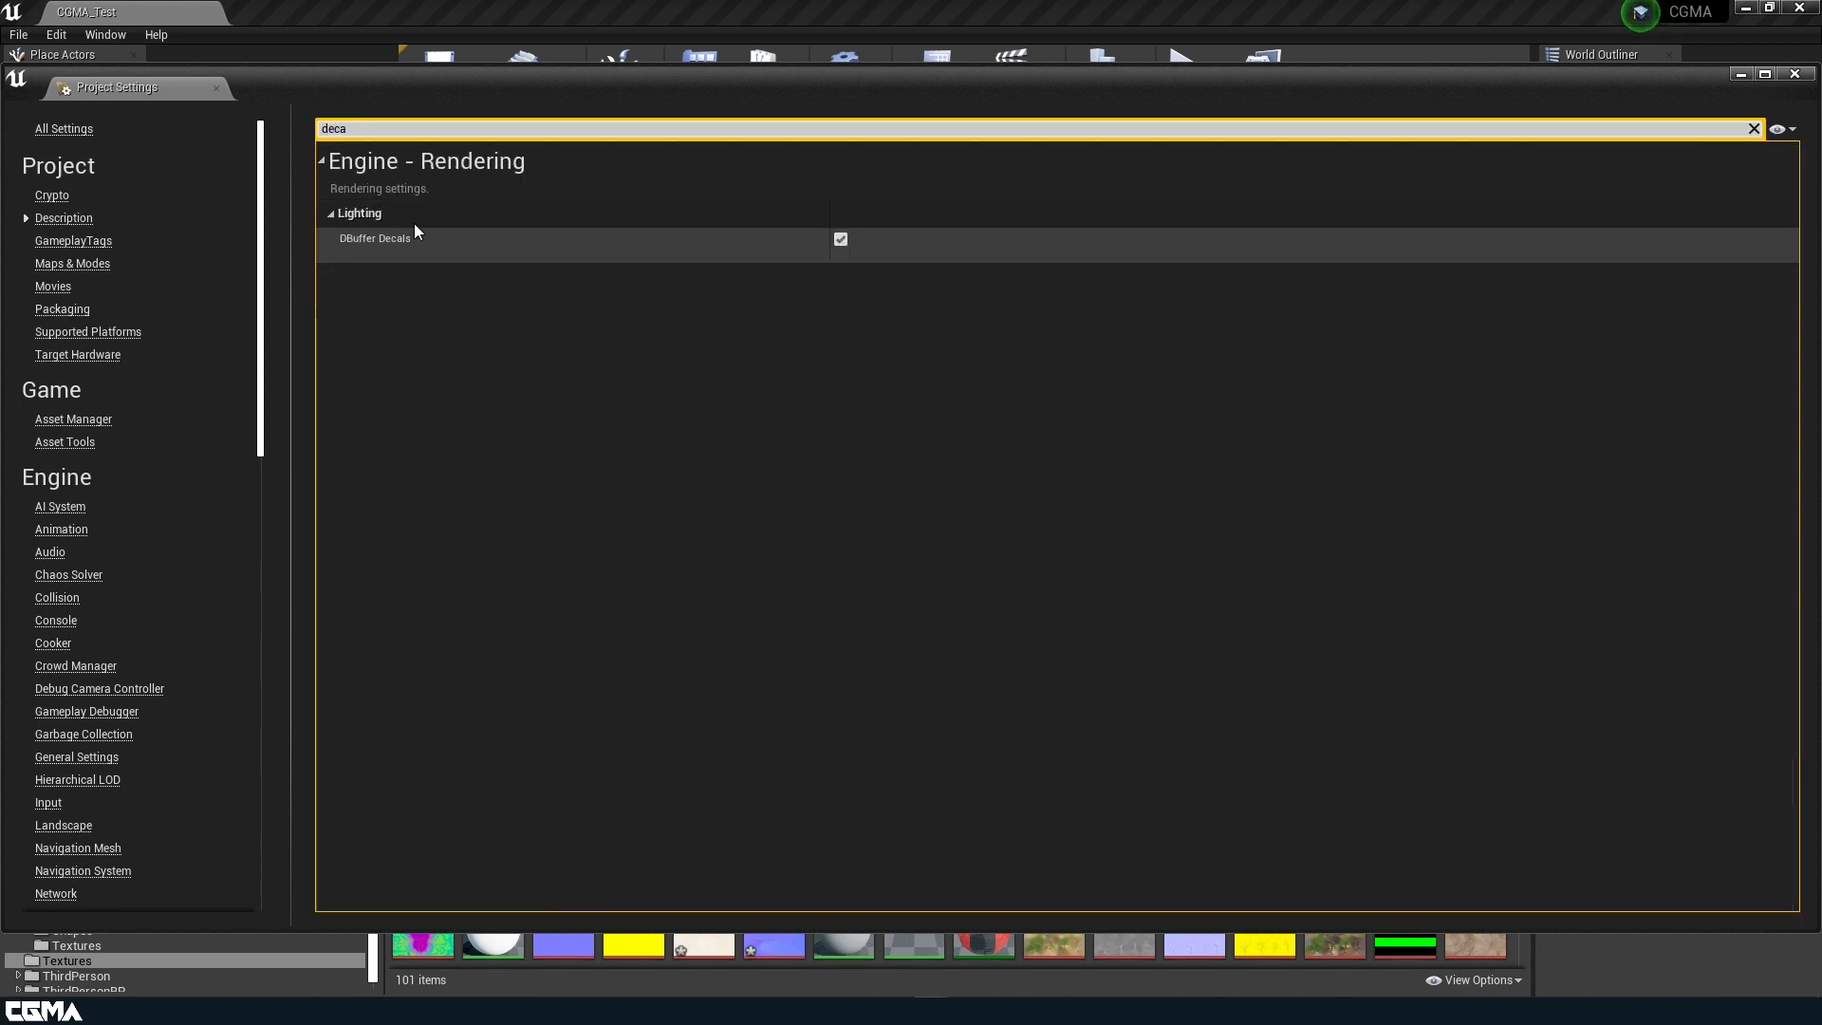
pyautogui.moveTo(399, 245)
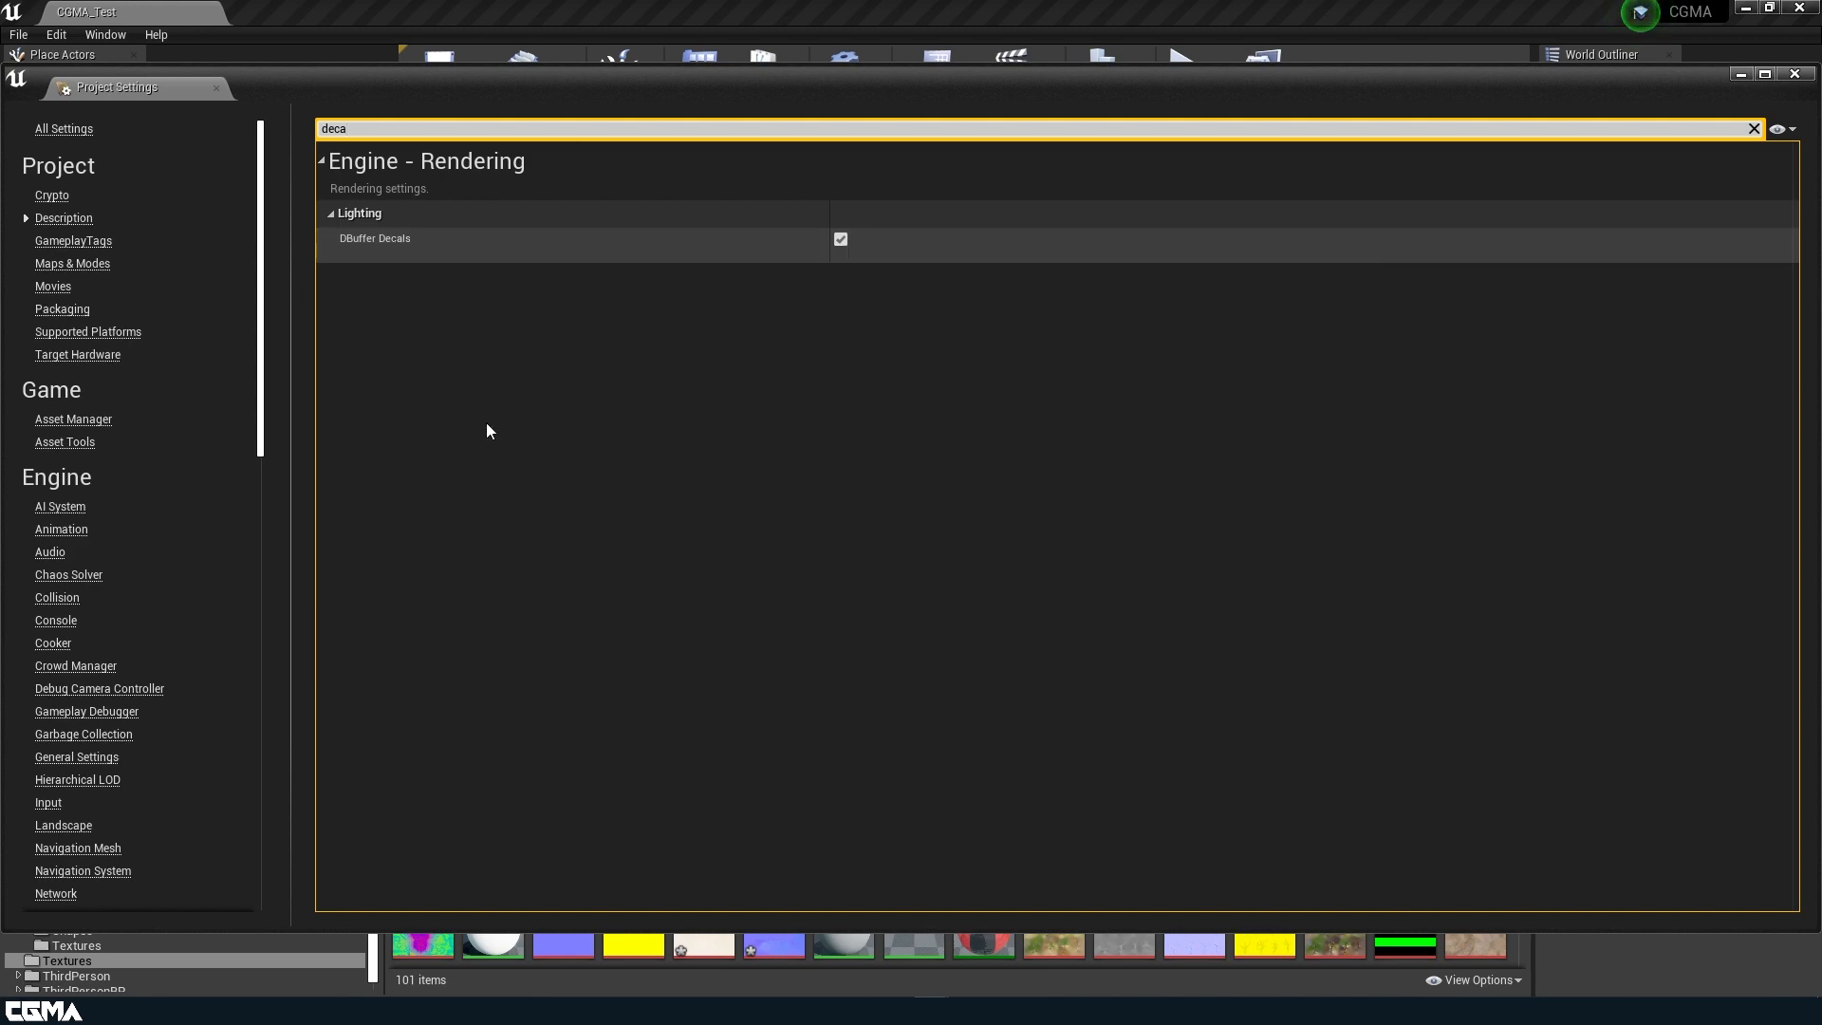
pyautogui.click(1794, 74)
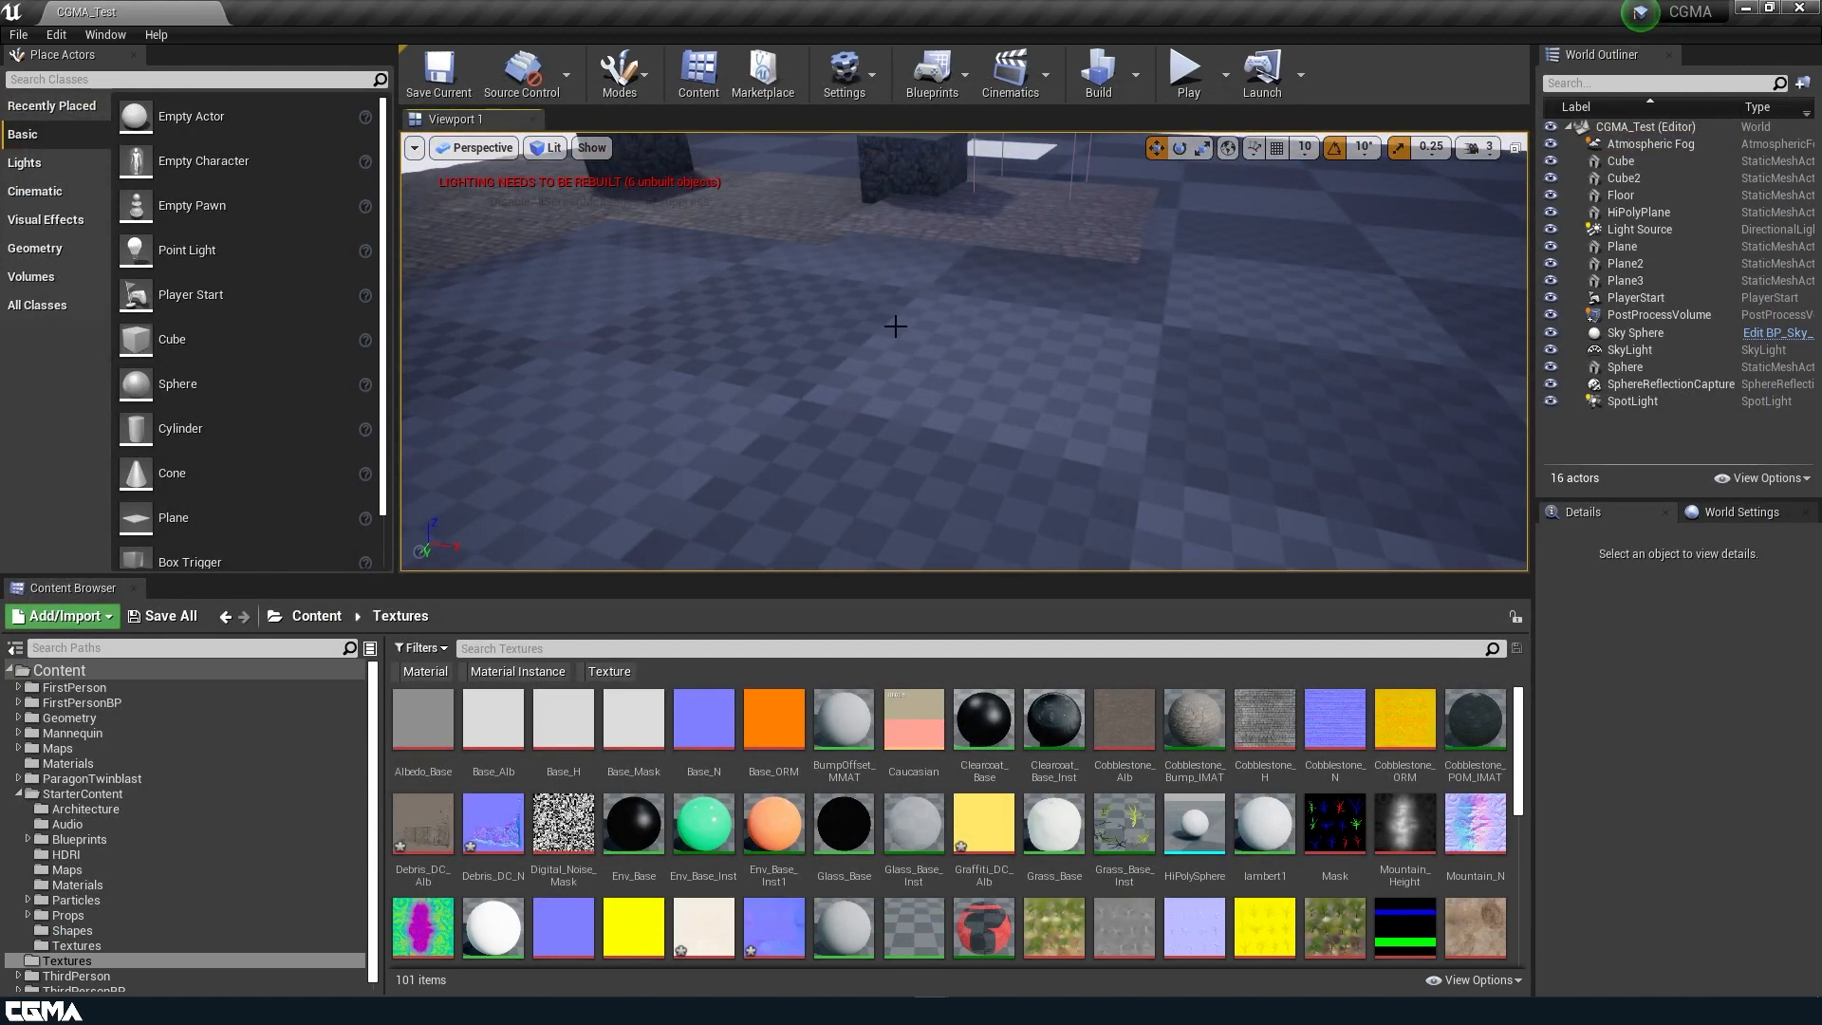
# Save all modified assets in the project.
pyautogui.moveTo(994, 327); pyautogui.dragTo(994, 328, button='right')
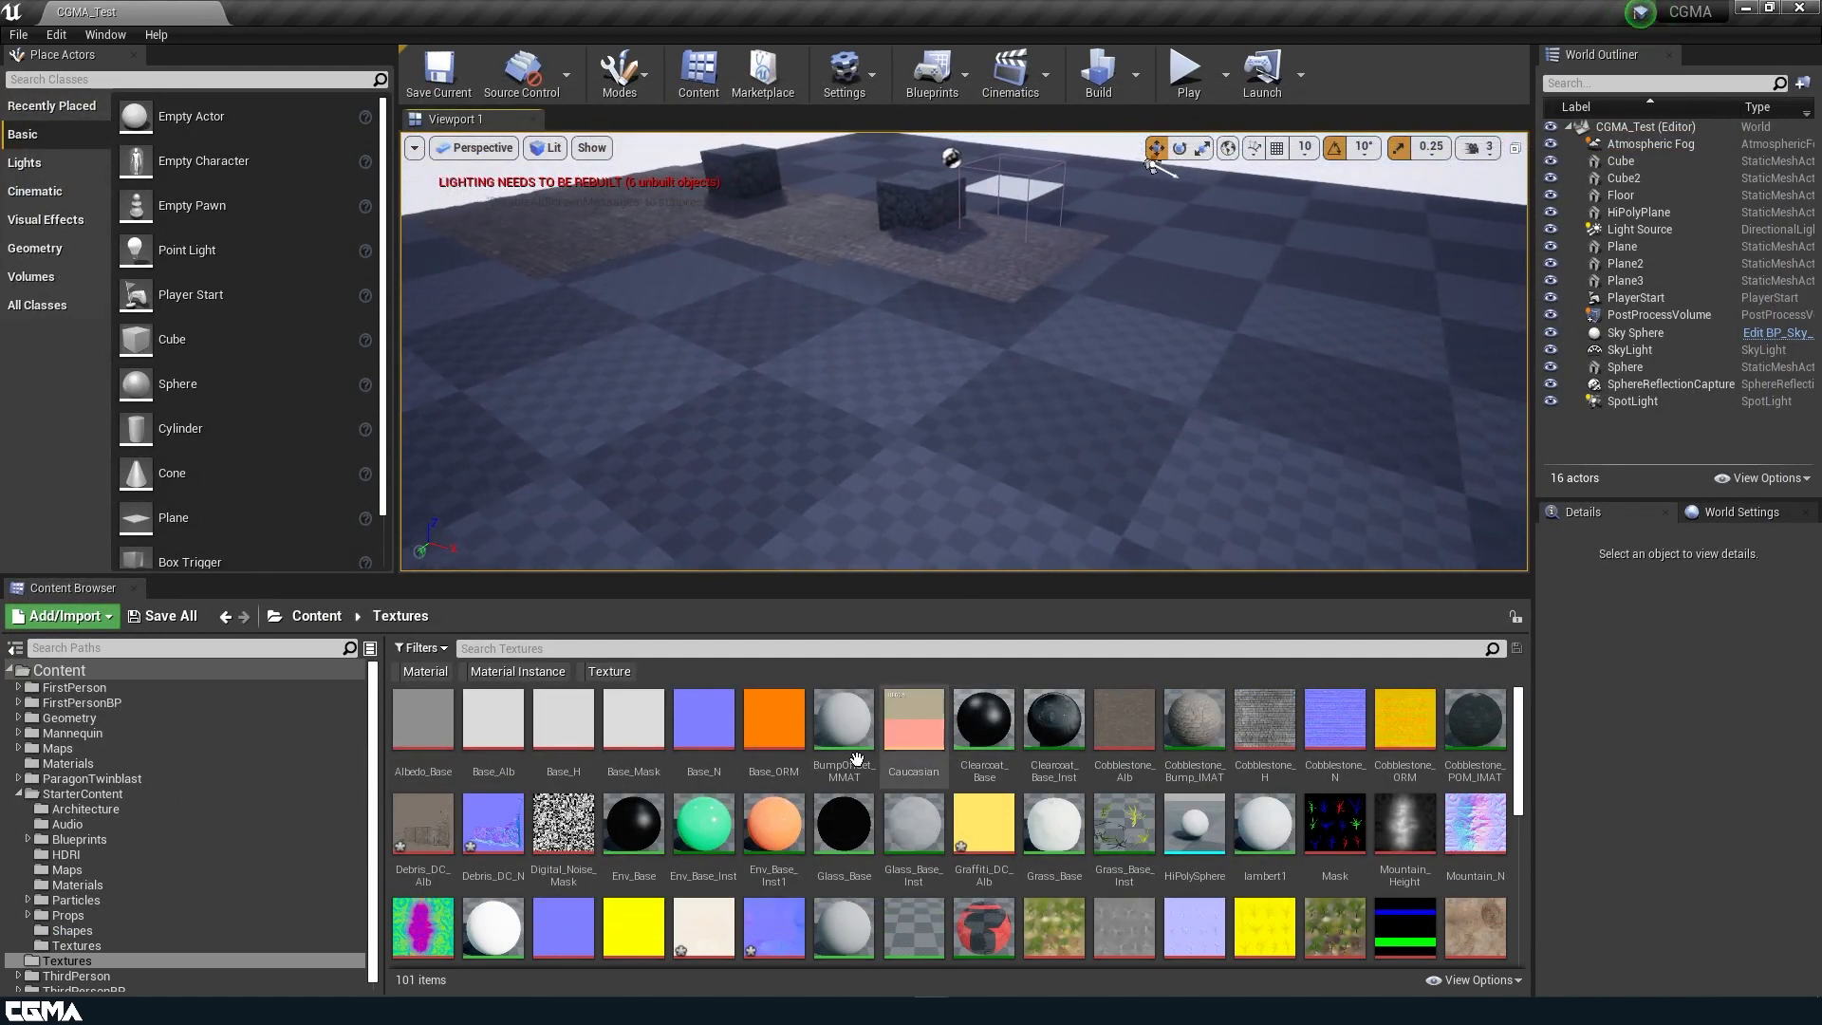
pyautogui.click(161, 616)
pyautogui.click(1080, 683)
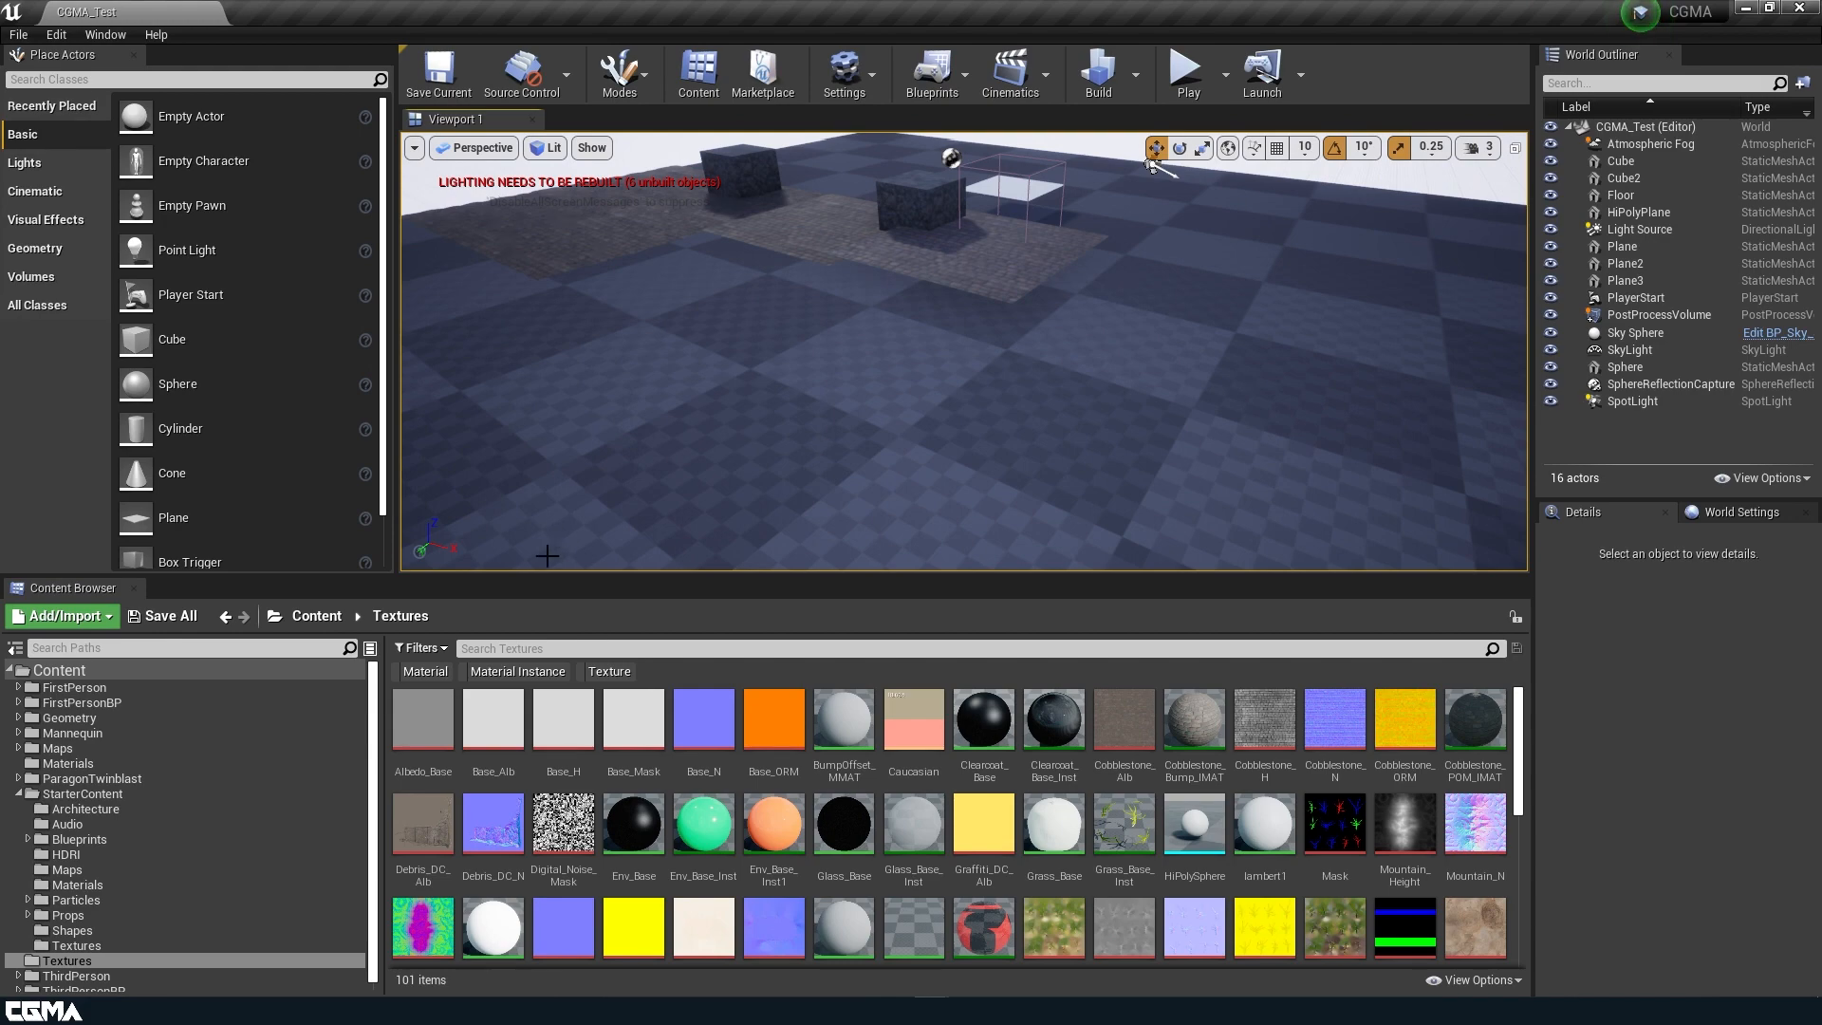
# Examine the Debris_DC_Alb texture and its transparency at full extent, closing the Displacement_MMAT and Cobblestone_DS_IMAT editors.
pyautogui.doubleClick(425, 827)
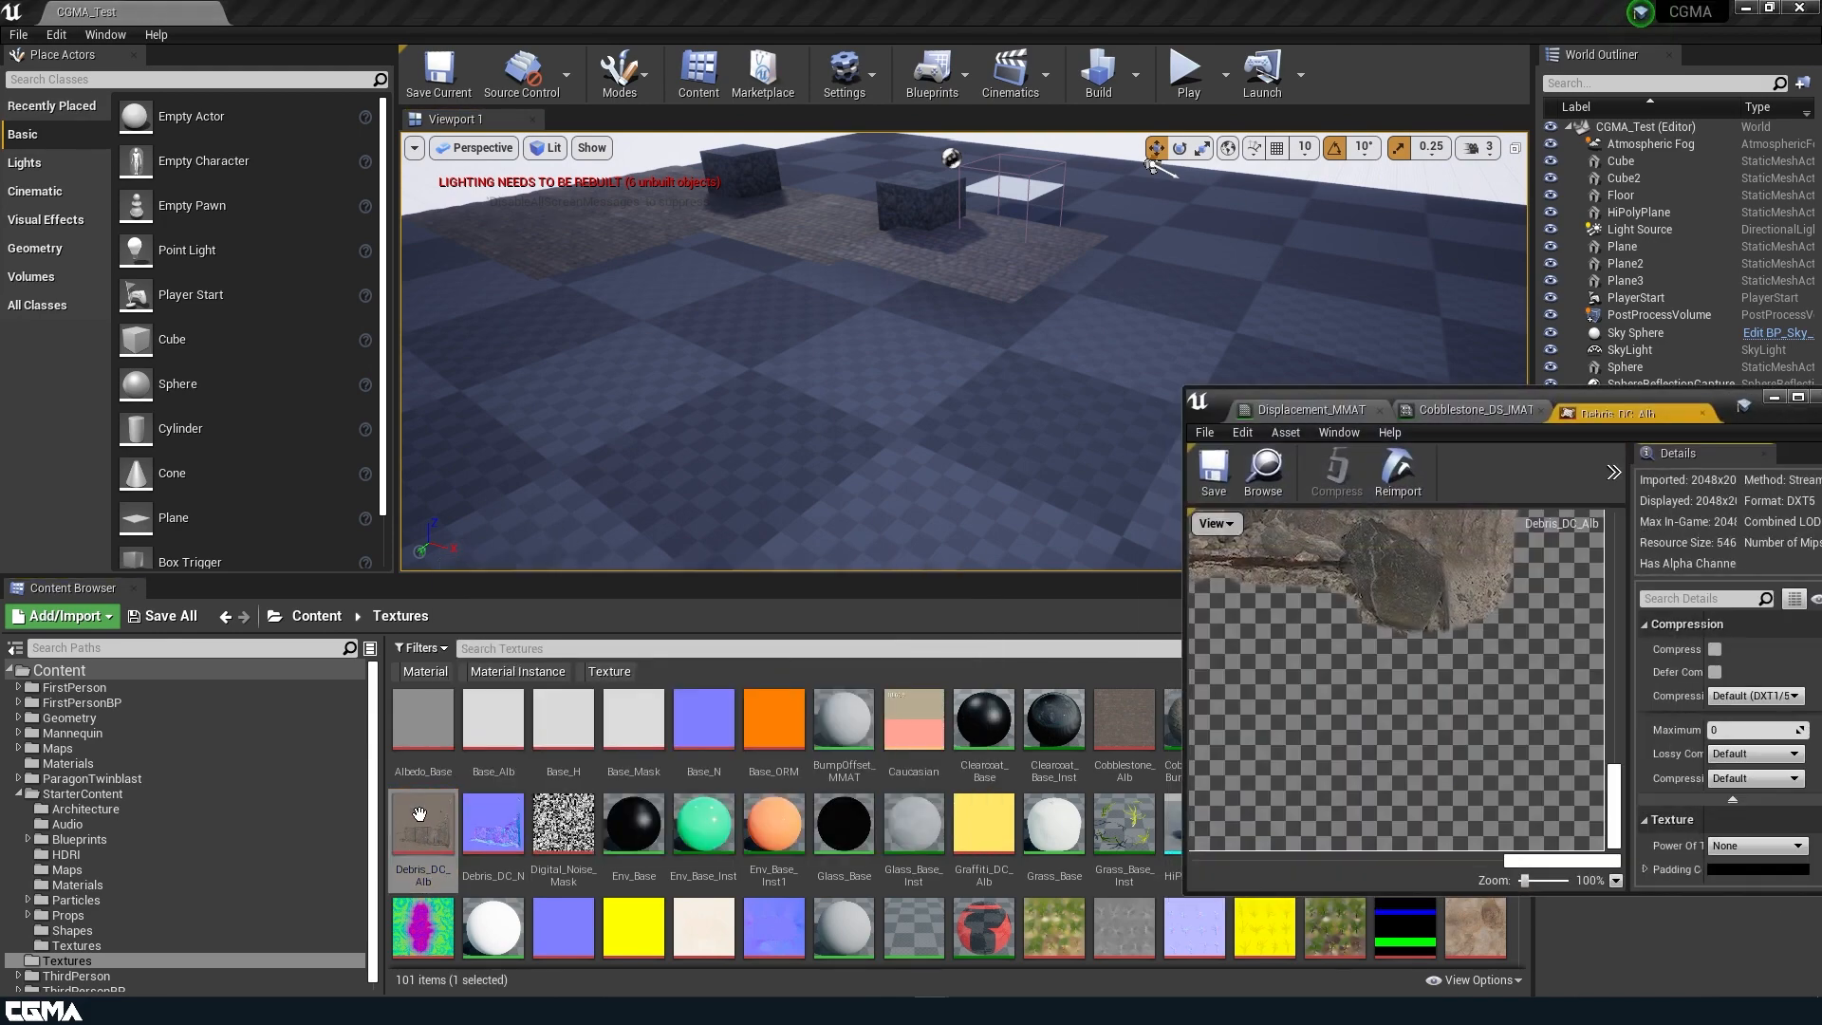
pyautogui.doubleClick(1726, 401)
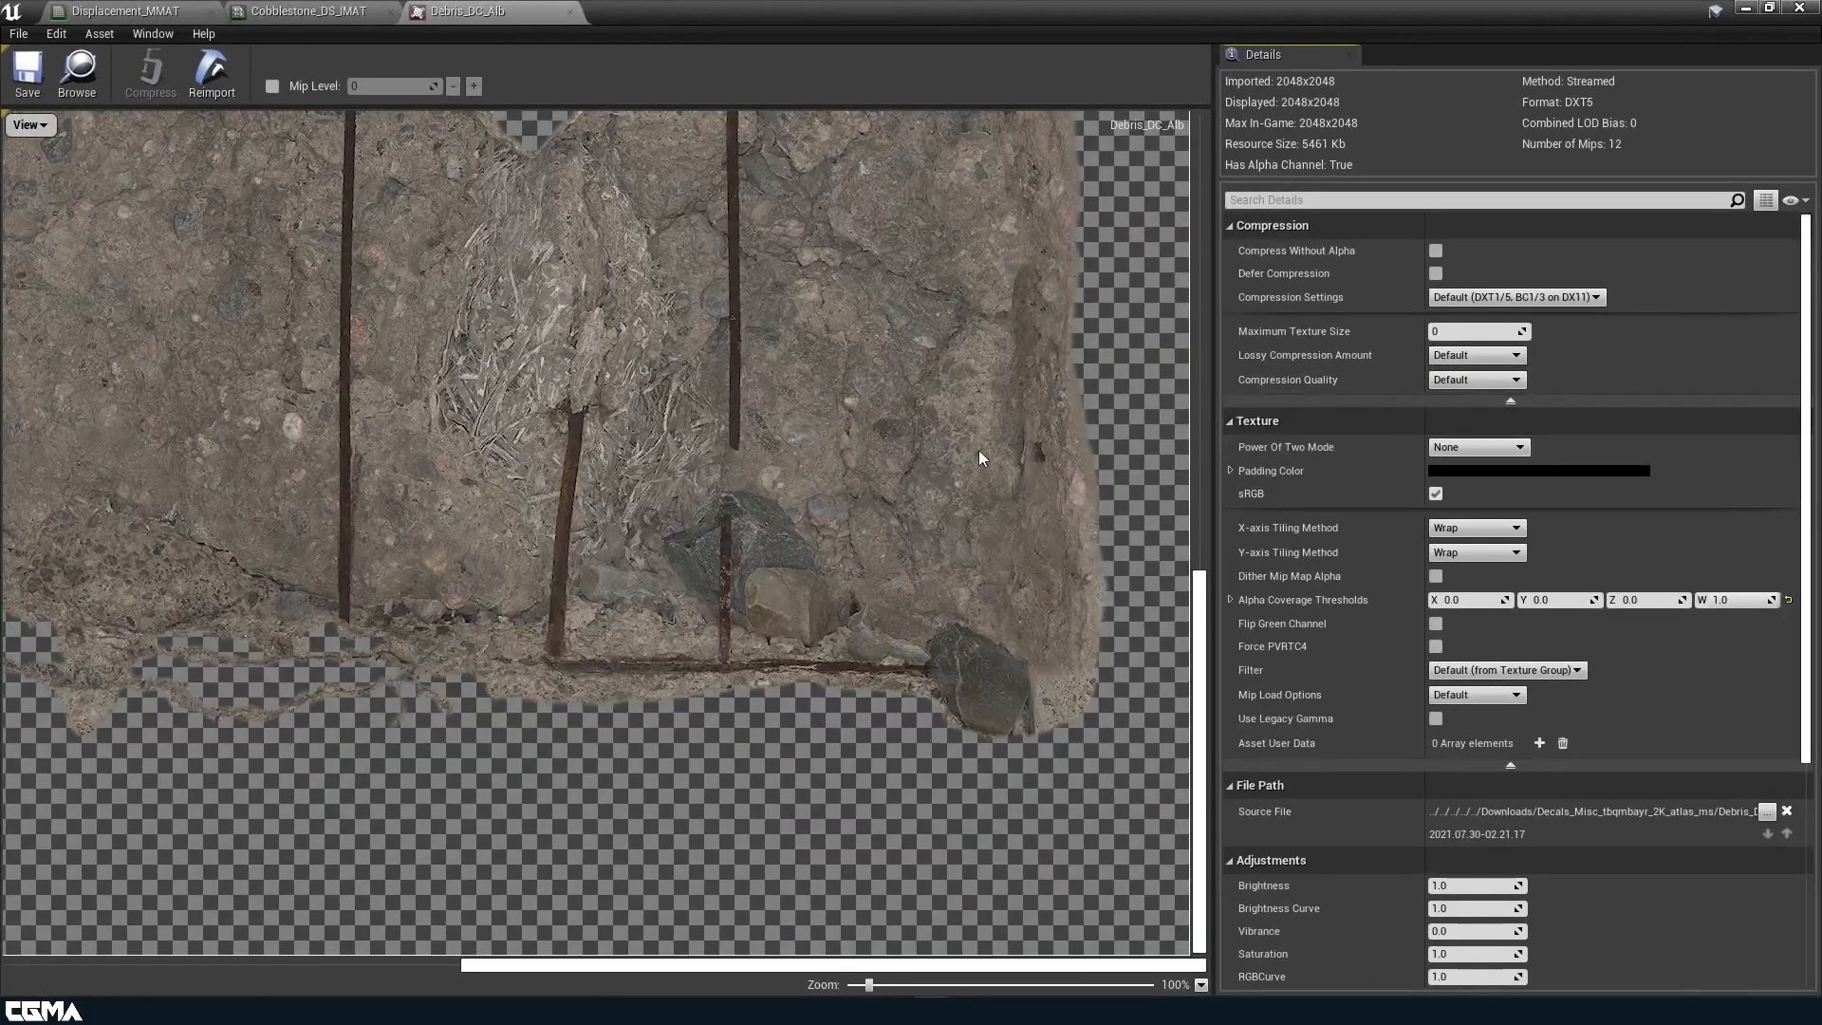
pyautogui.scroll(-6, 1034, 450)
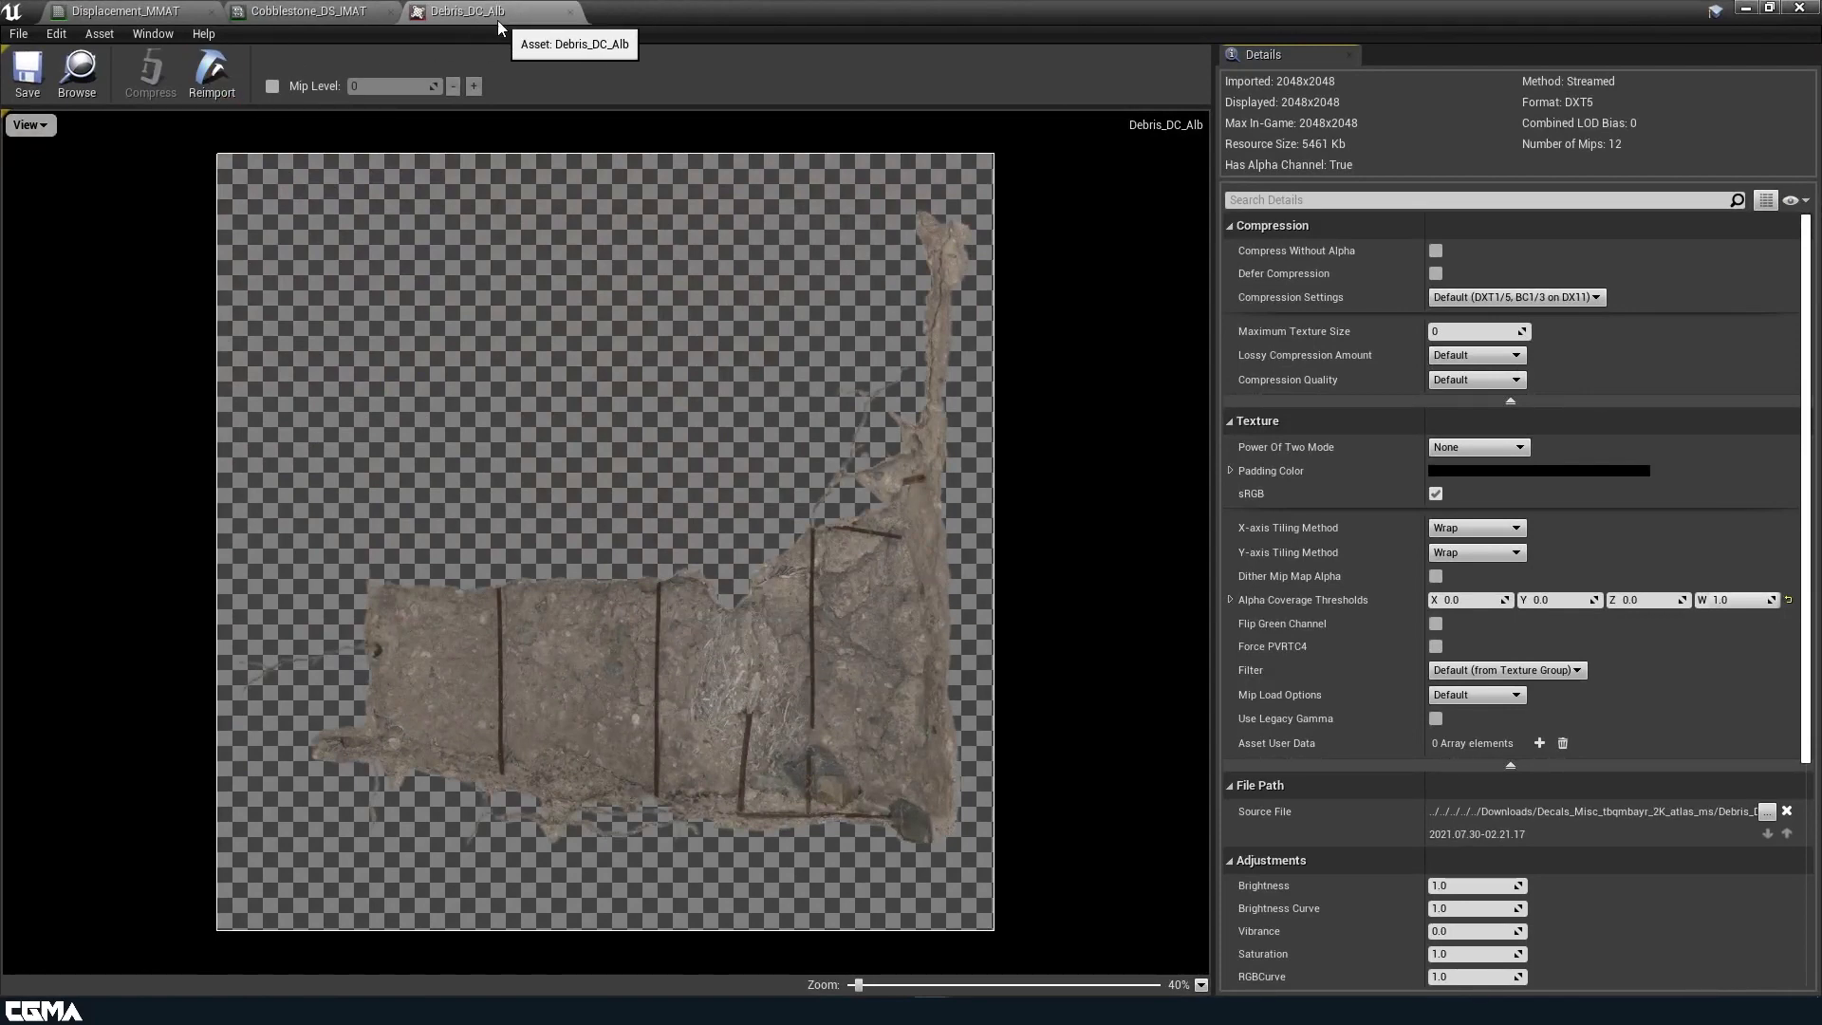
pyautogui.click(214, 11)
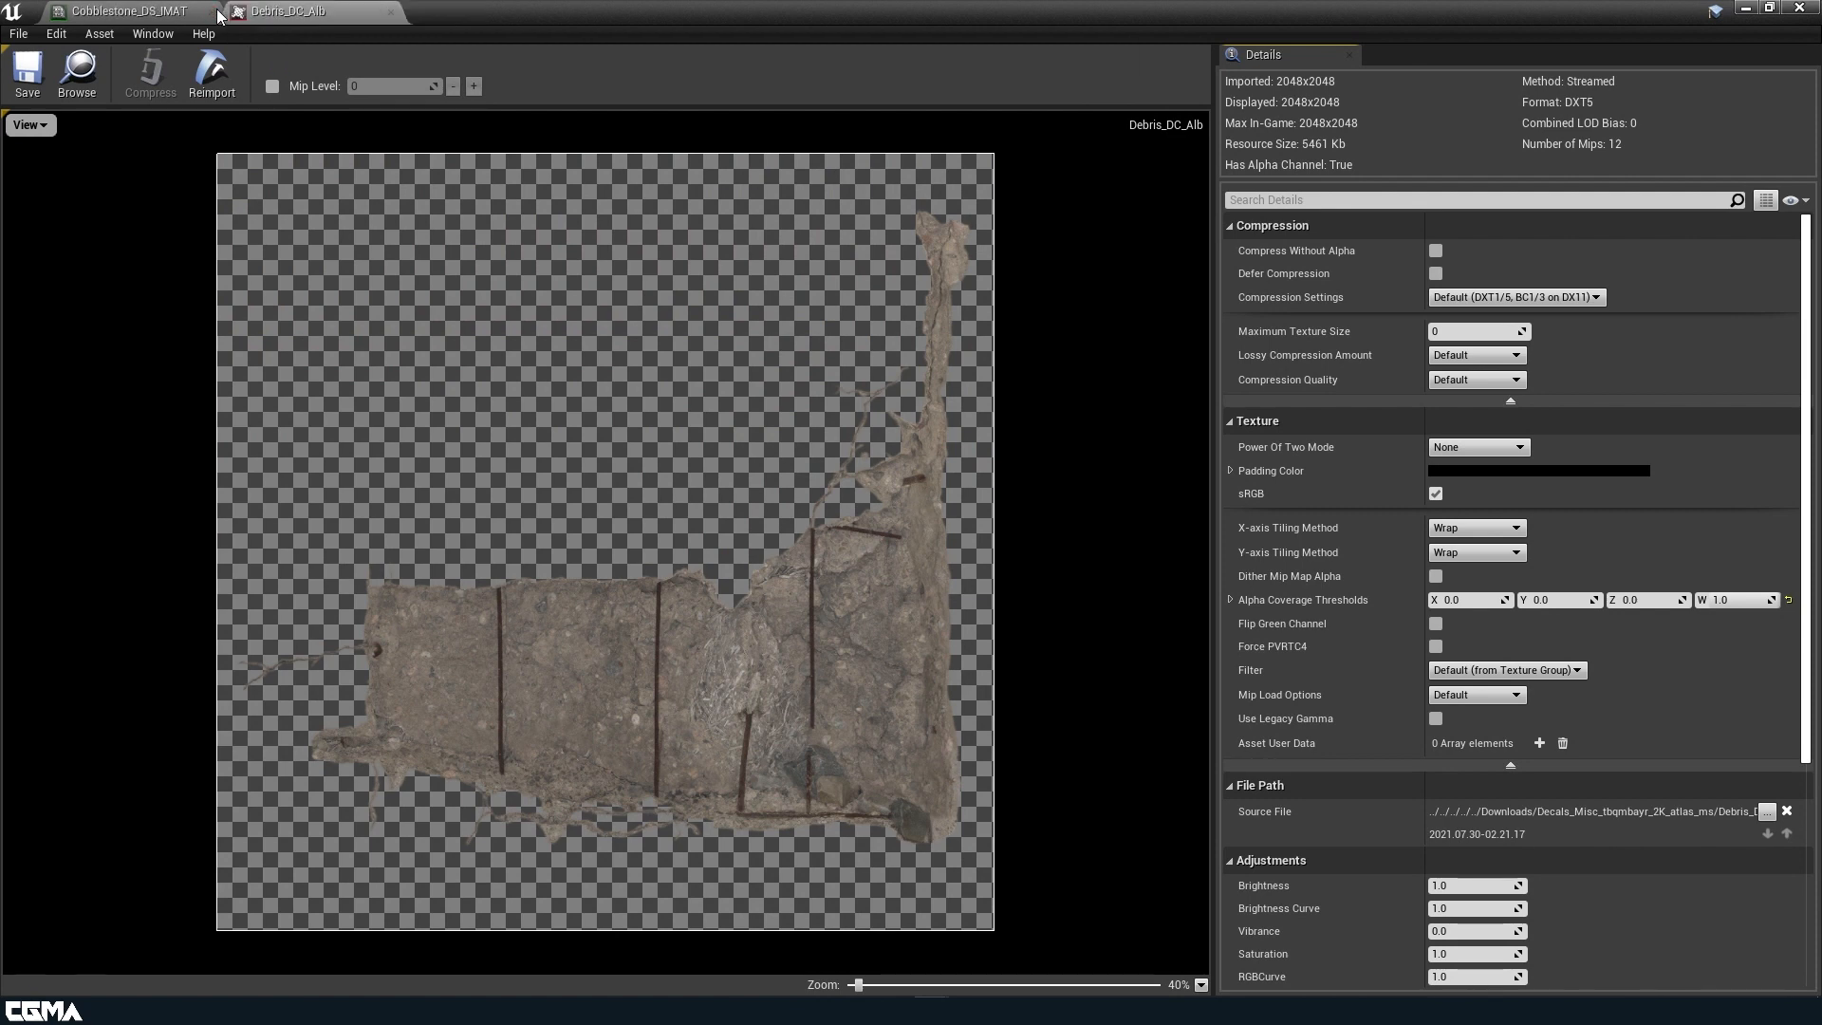
pyautogui.click(212, 12)
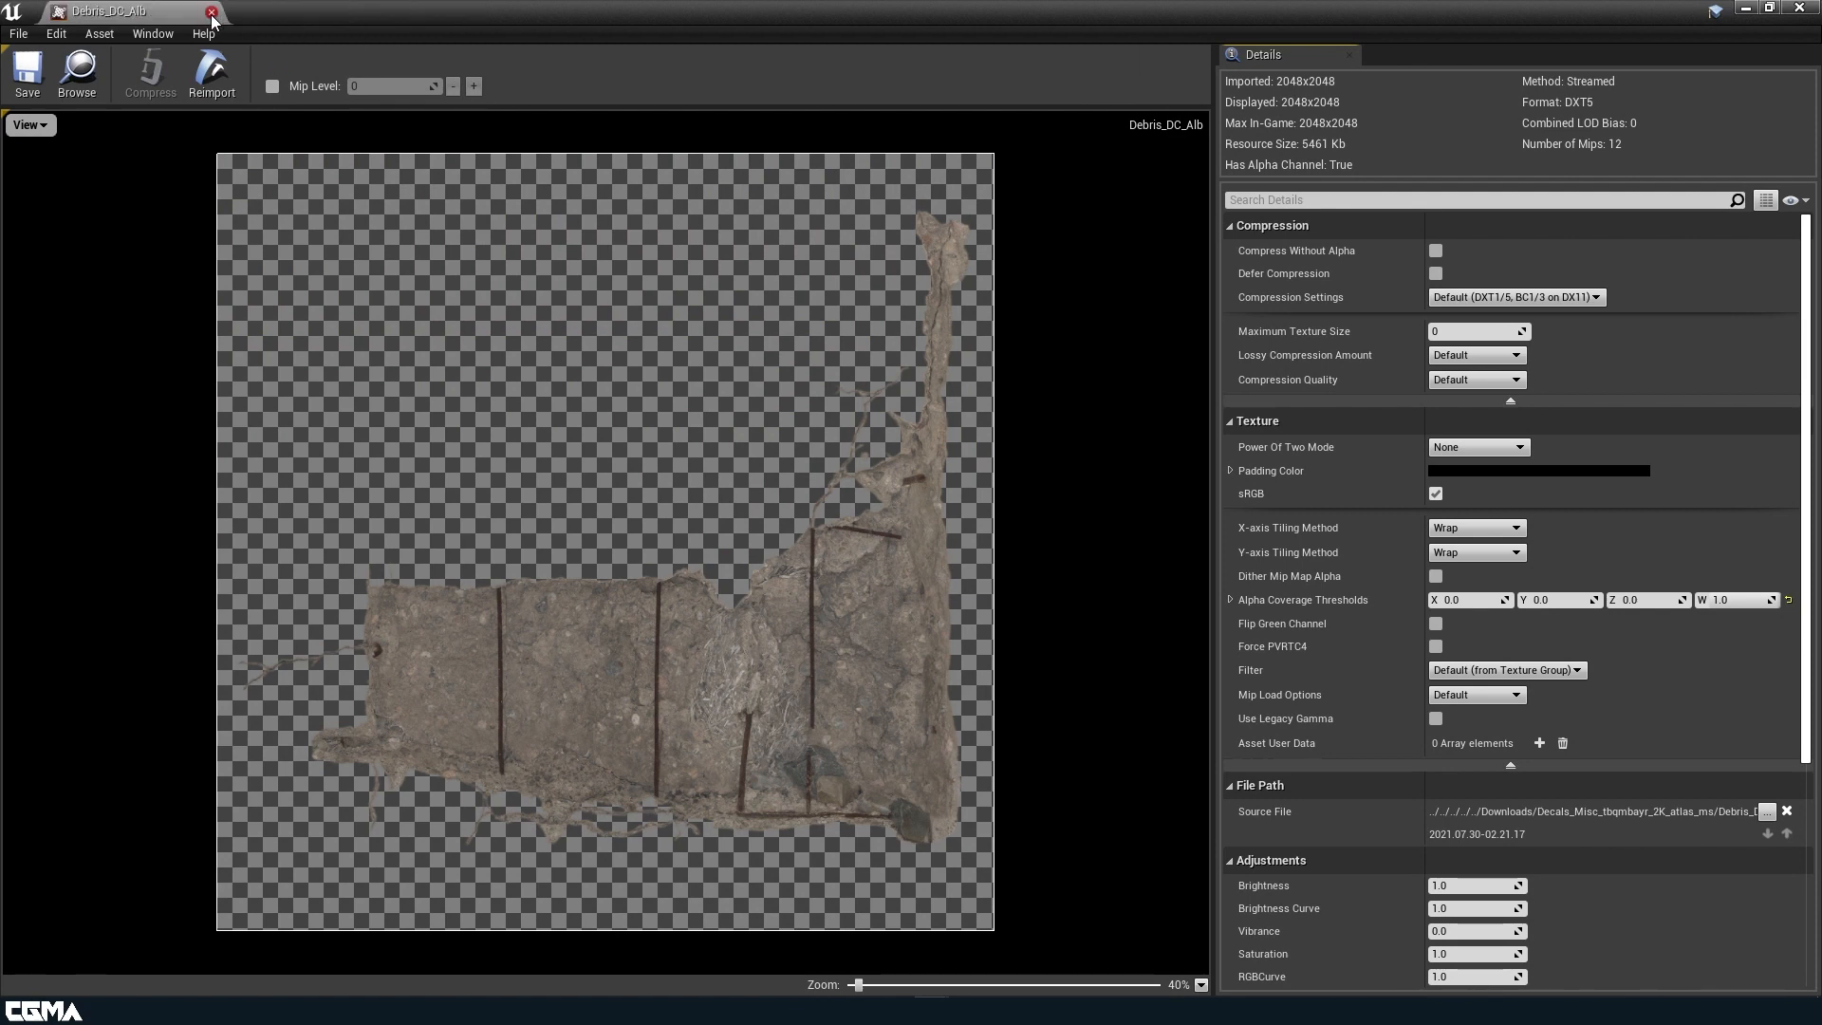
pyautogui.click(1744, 9)
# Create a new material named Decal_MMAT in the Materials folder.
pyautogui.moveTo(892, 459); pyautogui.dragTo(878, 541, button='right')
pyautogui.moveTo(843, 575); pyautogui.dragTo(844, 197)
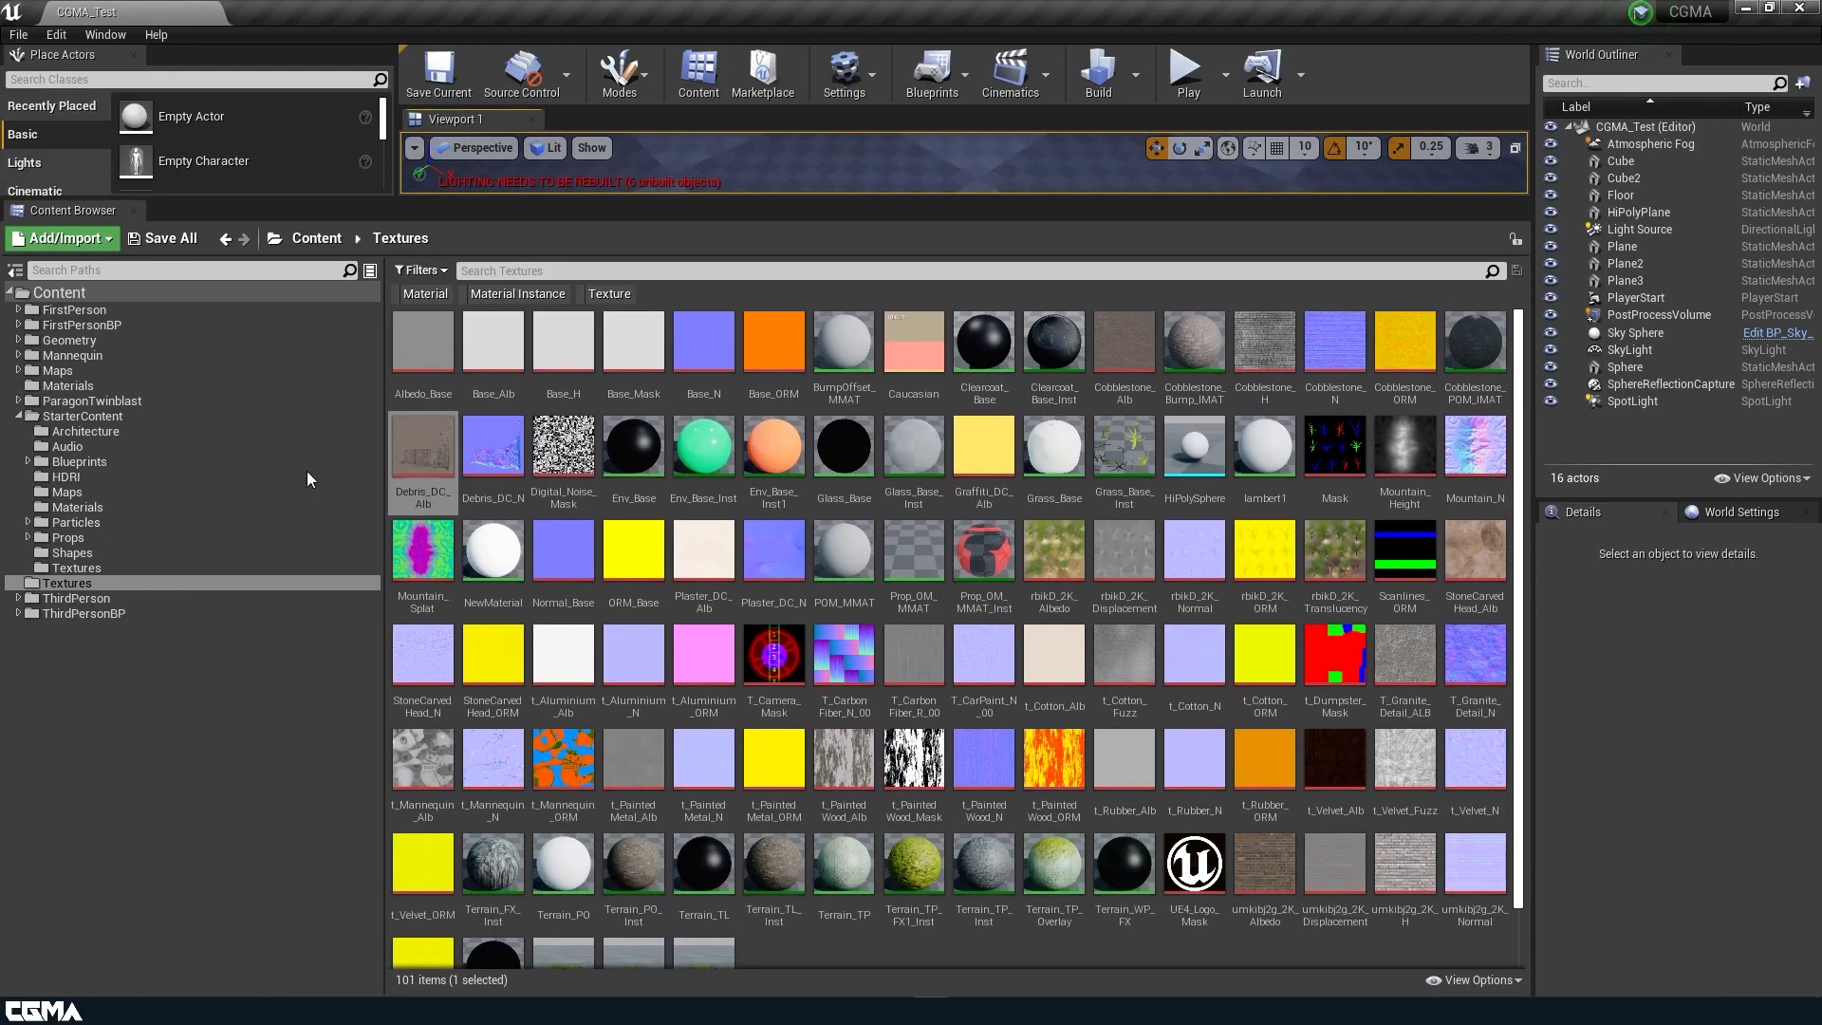
pyautogui.click(68, 385)
pyautogui.rightClick(1101, 607)
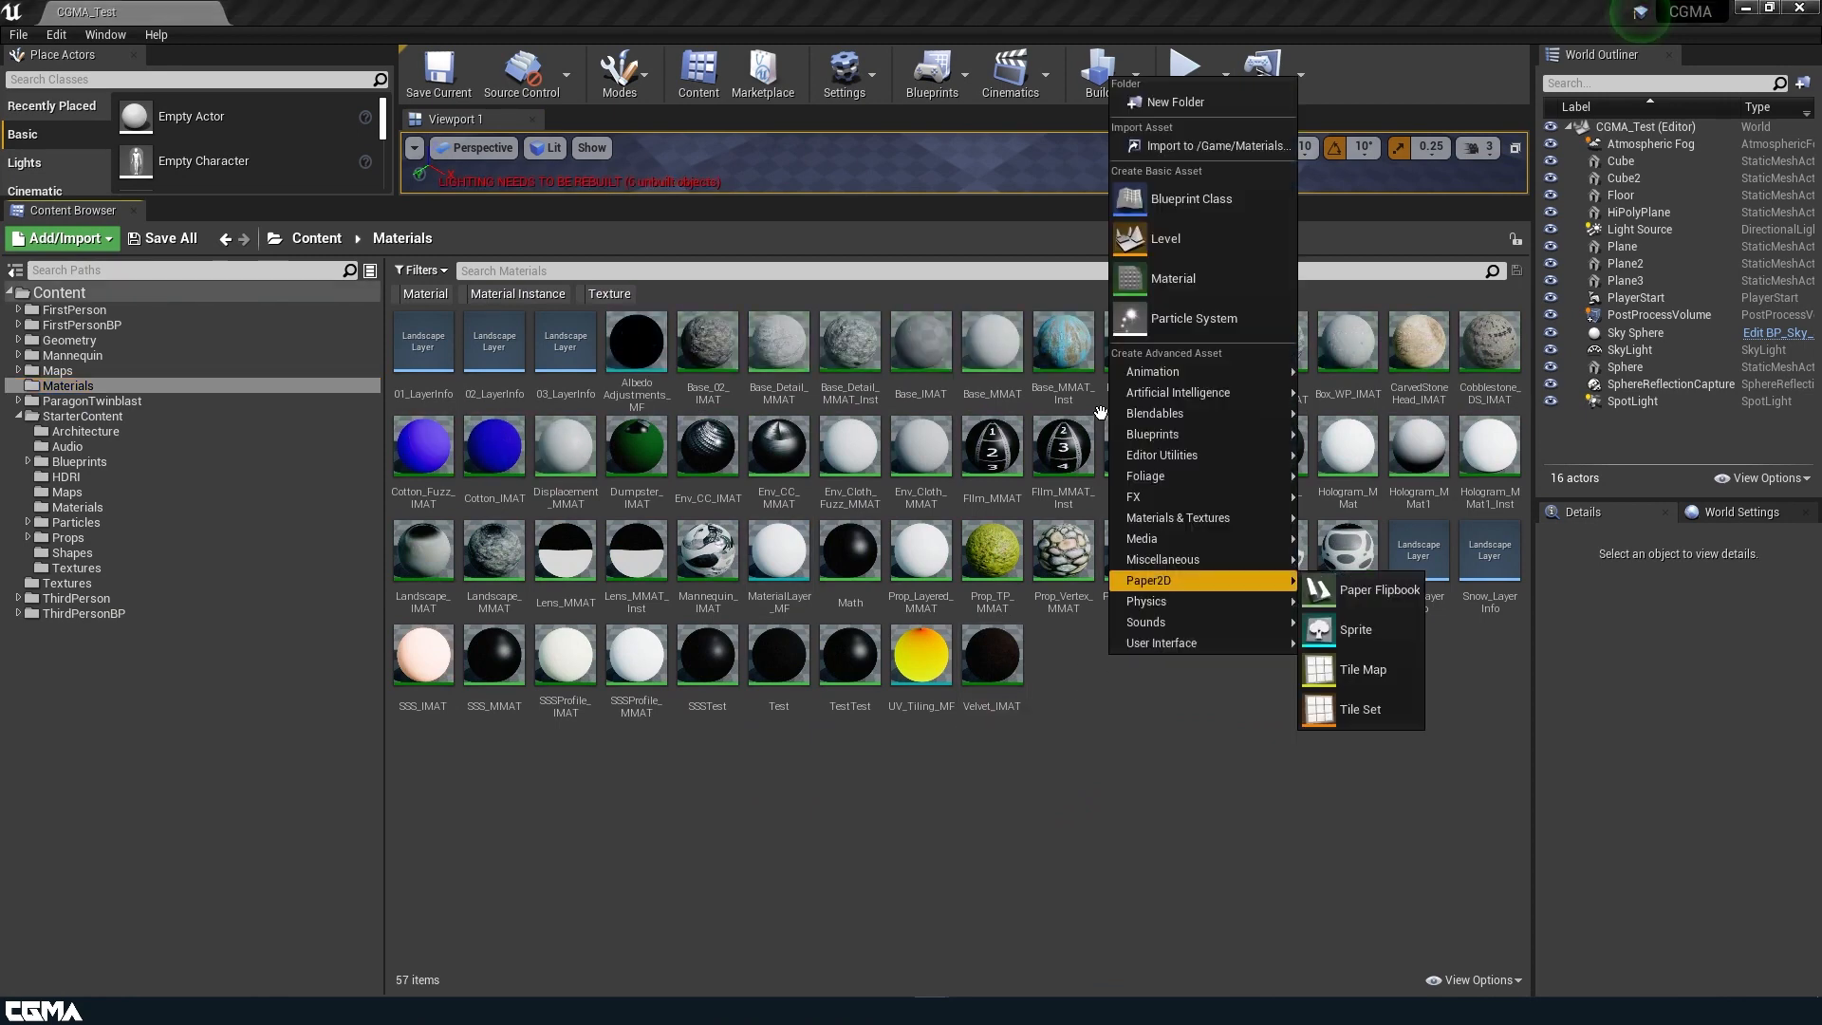
pyautogui.click(1167, 195)
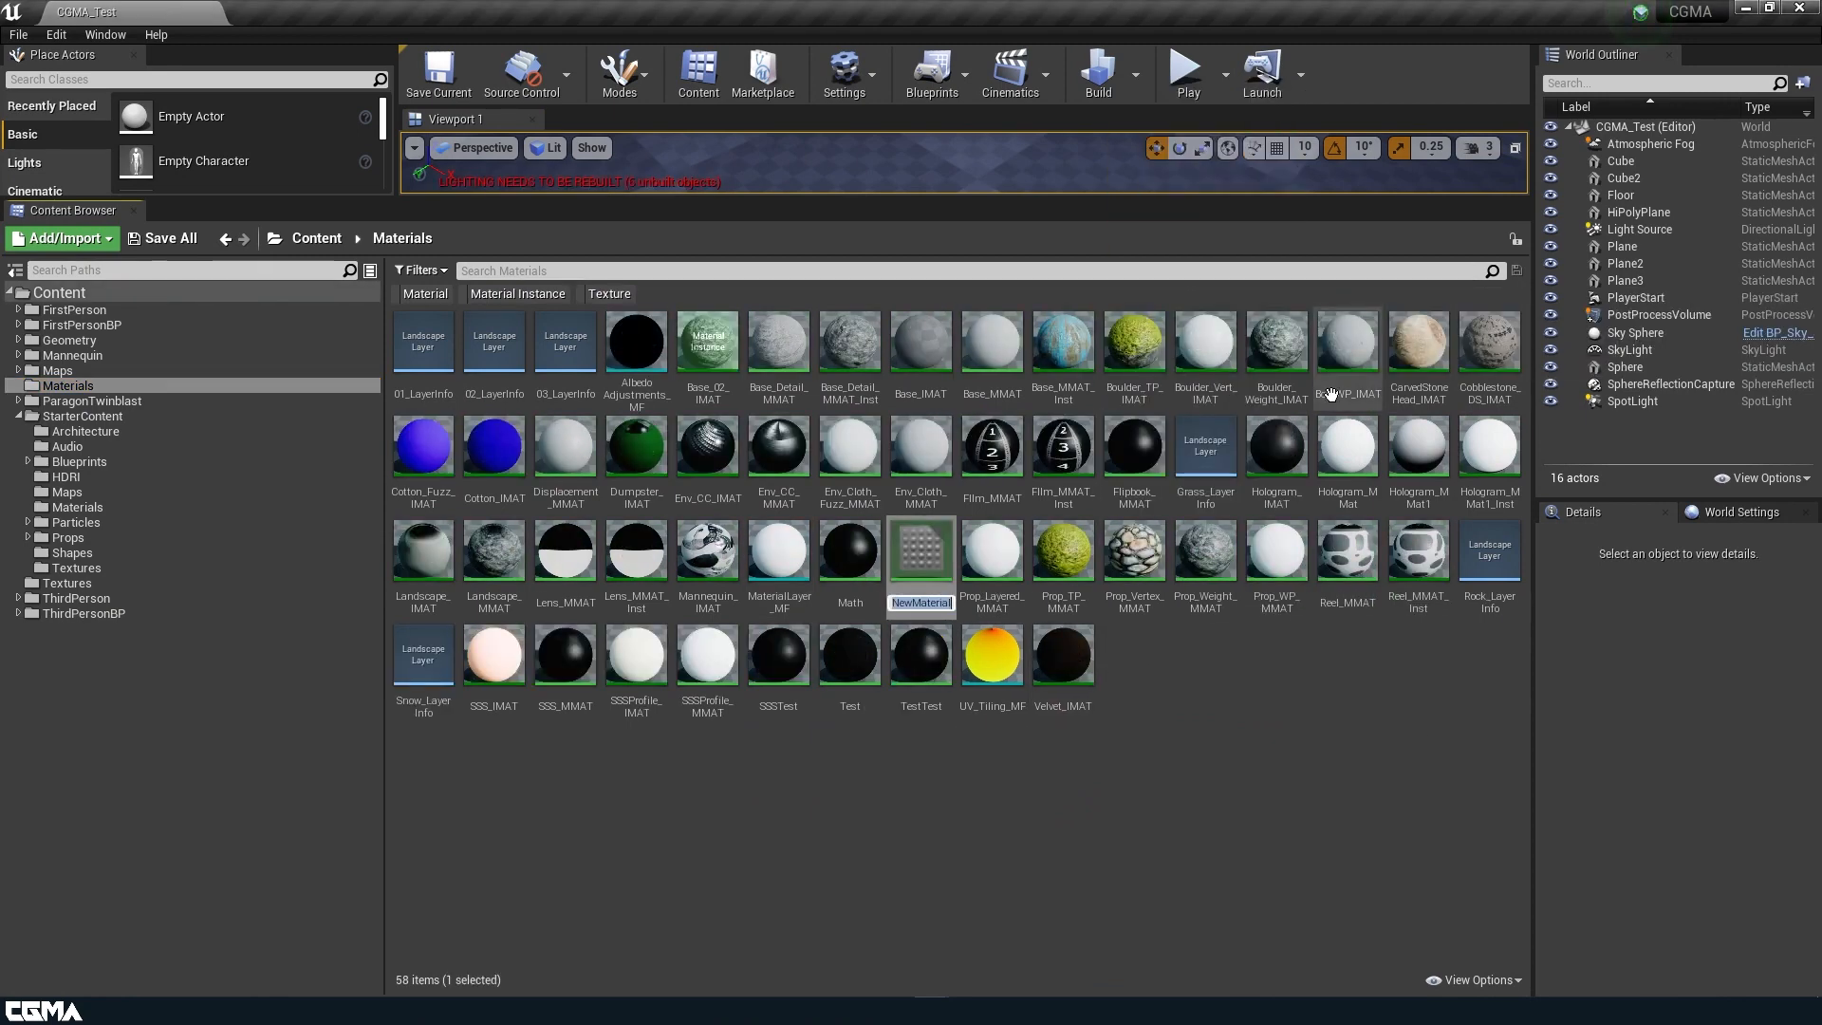
pyautogui.write('Decal_MMAT')
pyautogui.press('Return')
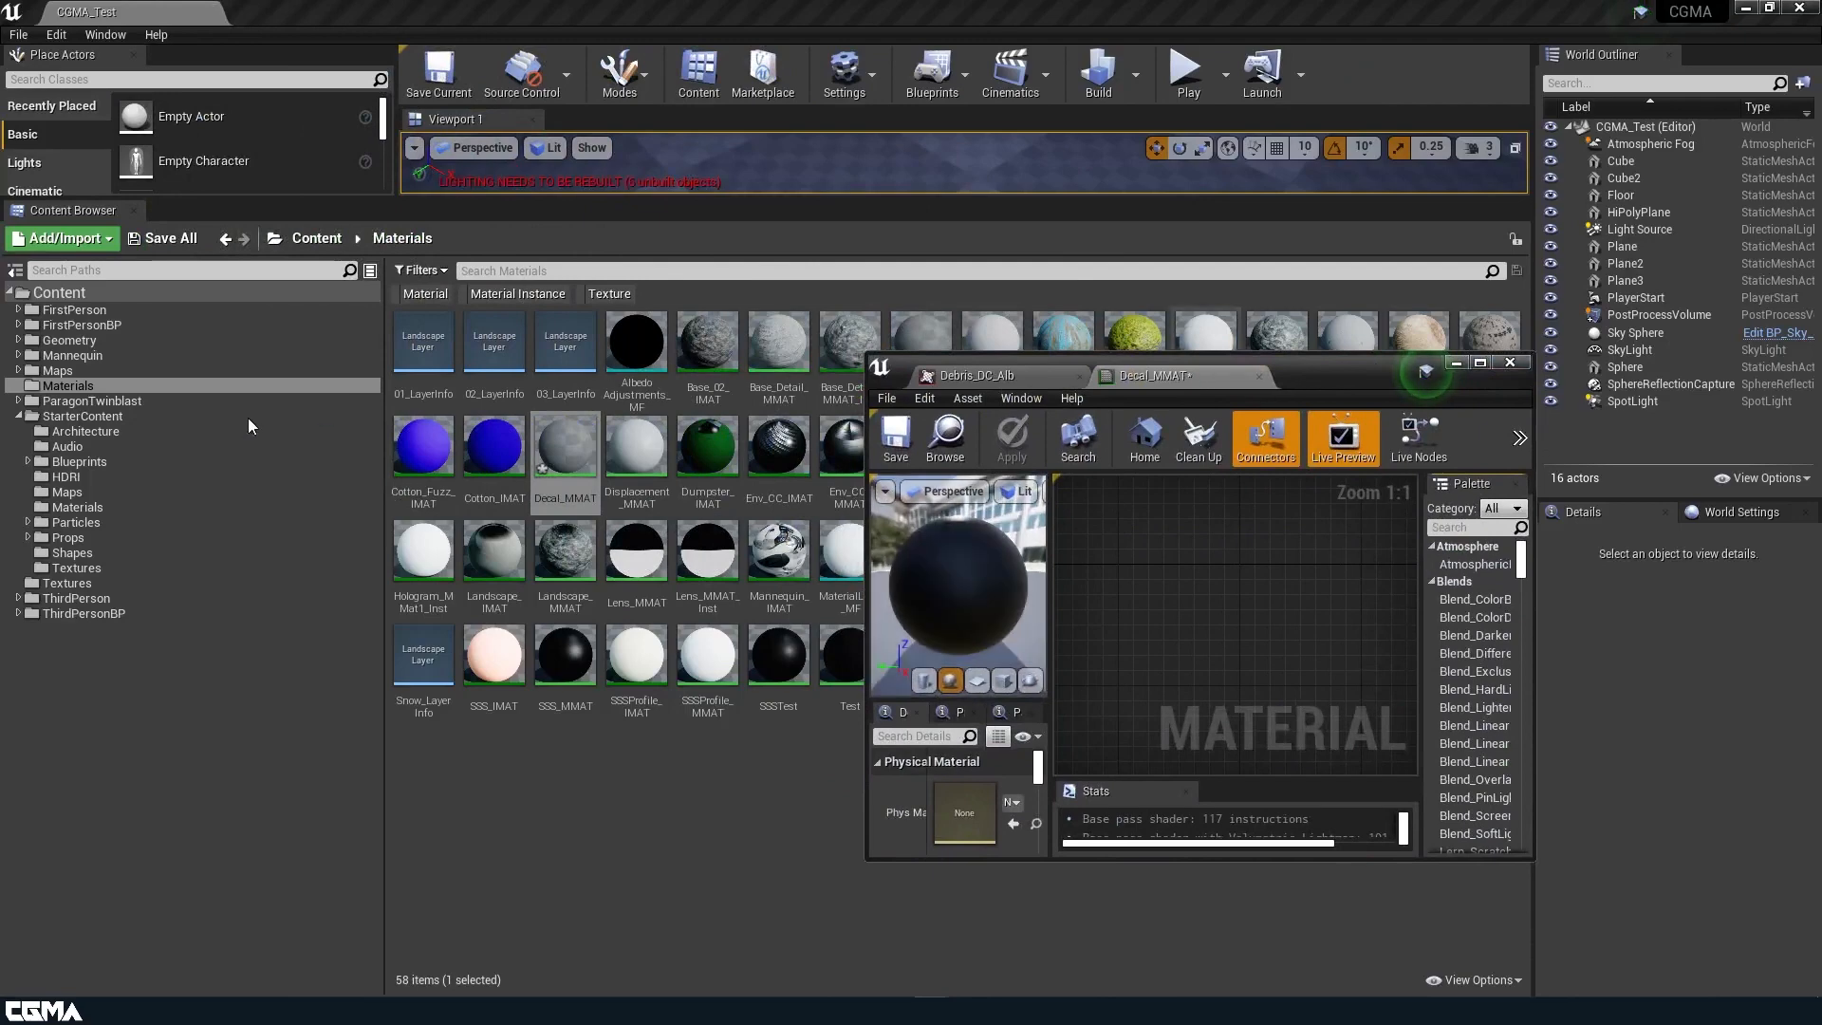
# Add the Base_Alb and Base_N textures to the Decal_MMAT graph as texture samples and place them beside the material node.
pyautogui.click(72, 582)
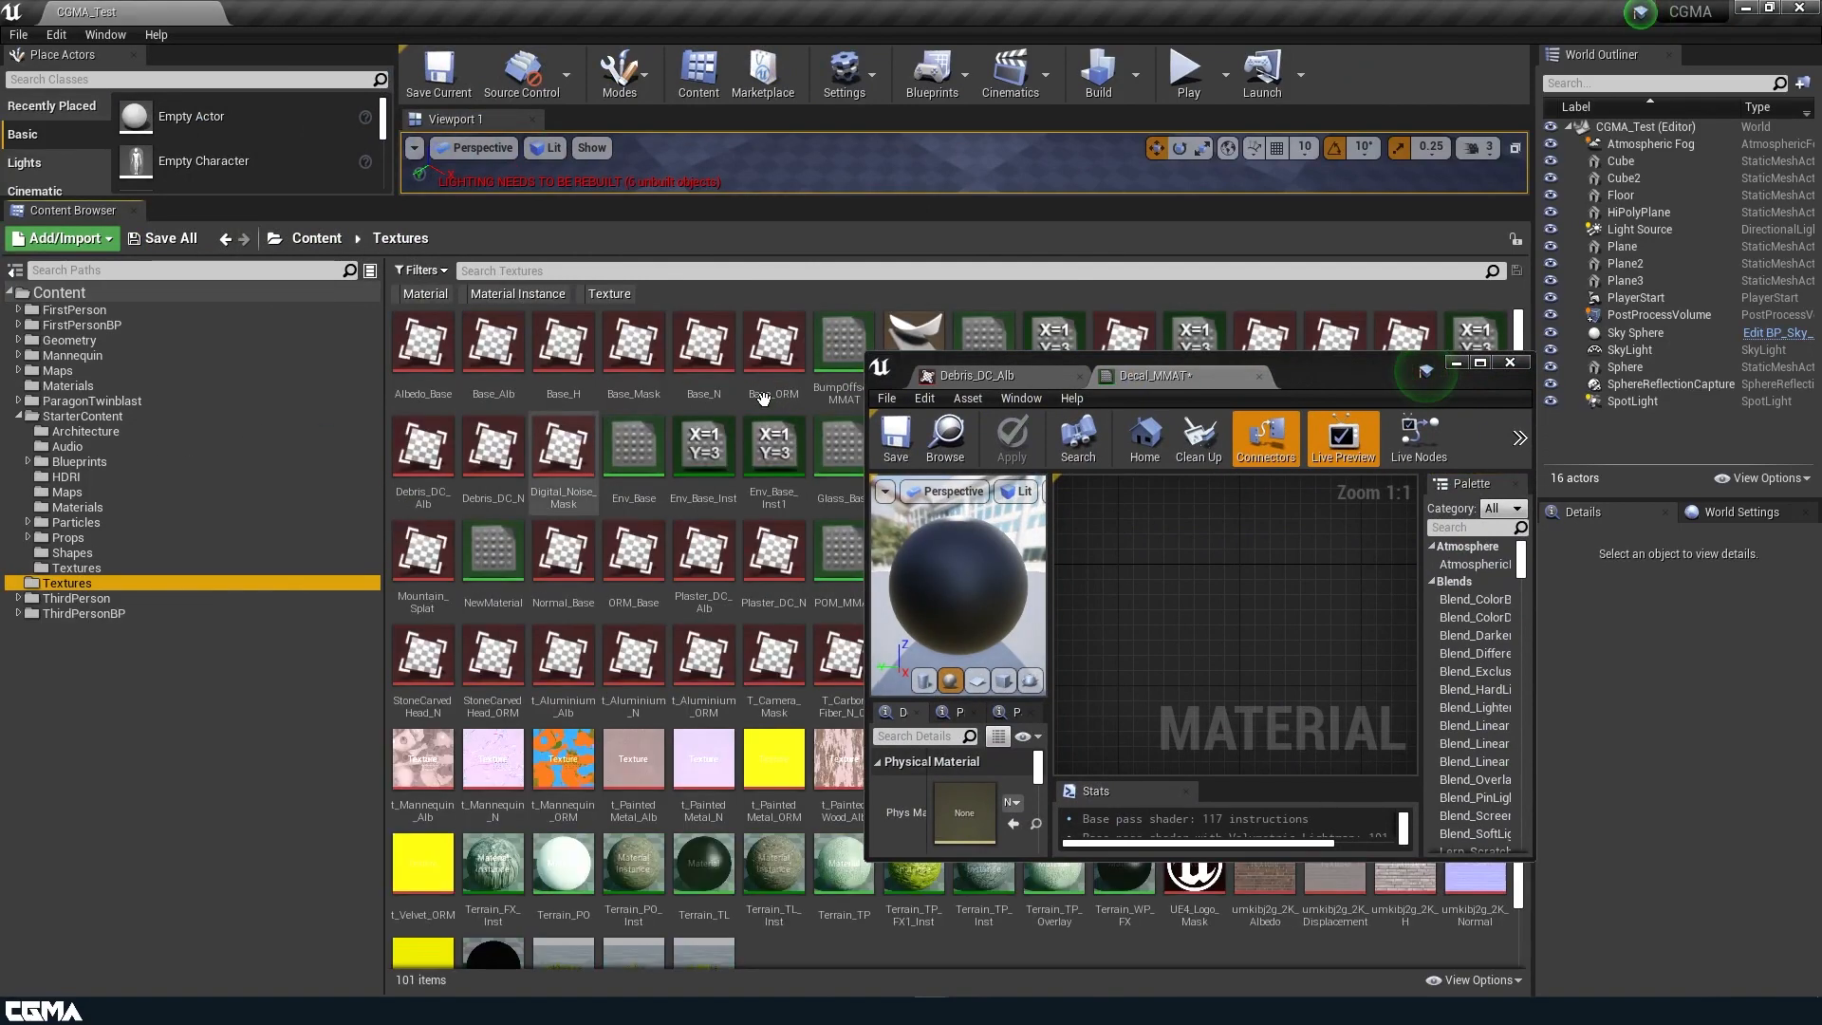
pyautogui.click(482, 351)
pyautogui.keyDown('ctrl'); pyautogui.click(688, 348); pyautogui.keyUp('ctrl')
pyautogui.moveTo(688, 348); pyautogui.dragTo(1234, 626)
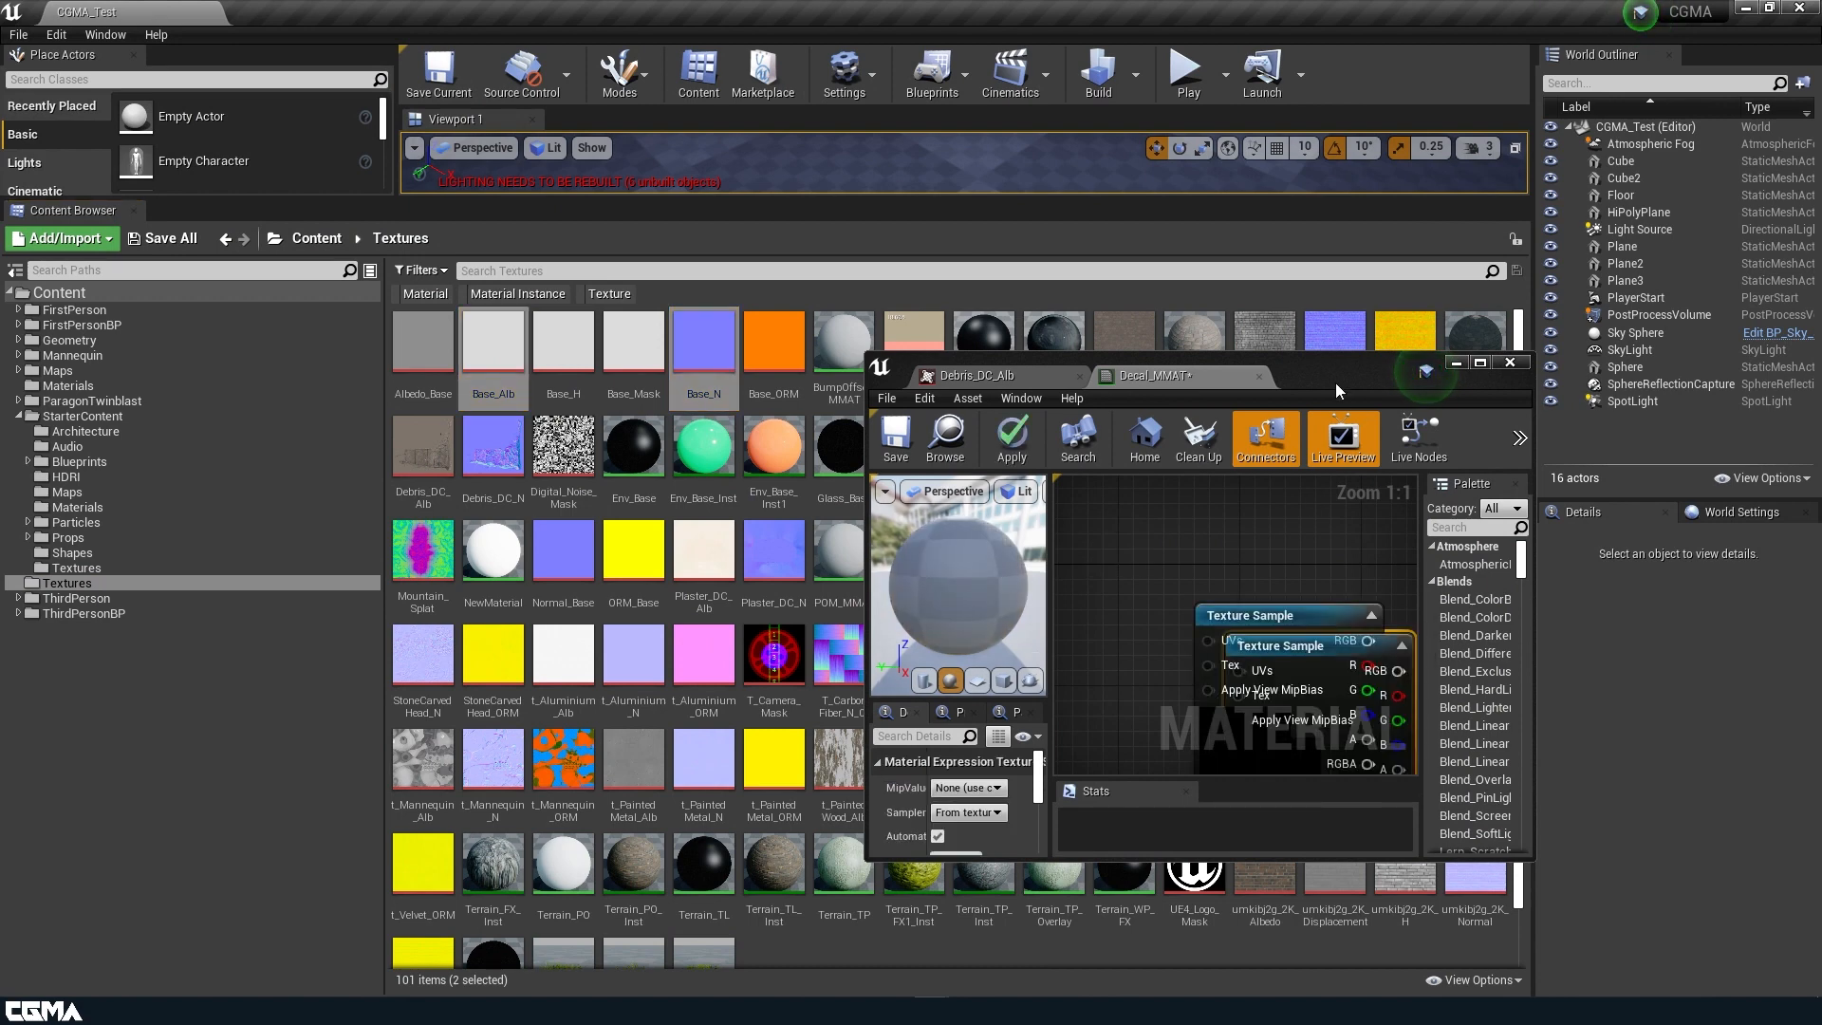
pyautogui.doubleClick(1336, 370)
pyautogui.moveTo(727, 448); pyautogui.dragTo(704, 636)
pyautogui.moveTo(584, 395); pyautogui.dragTo(639, 492)
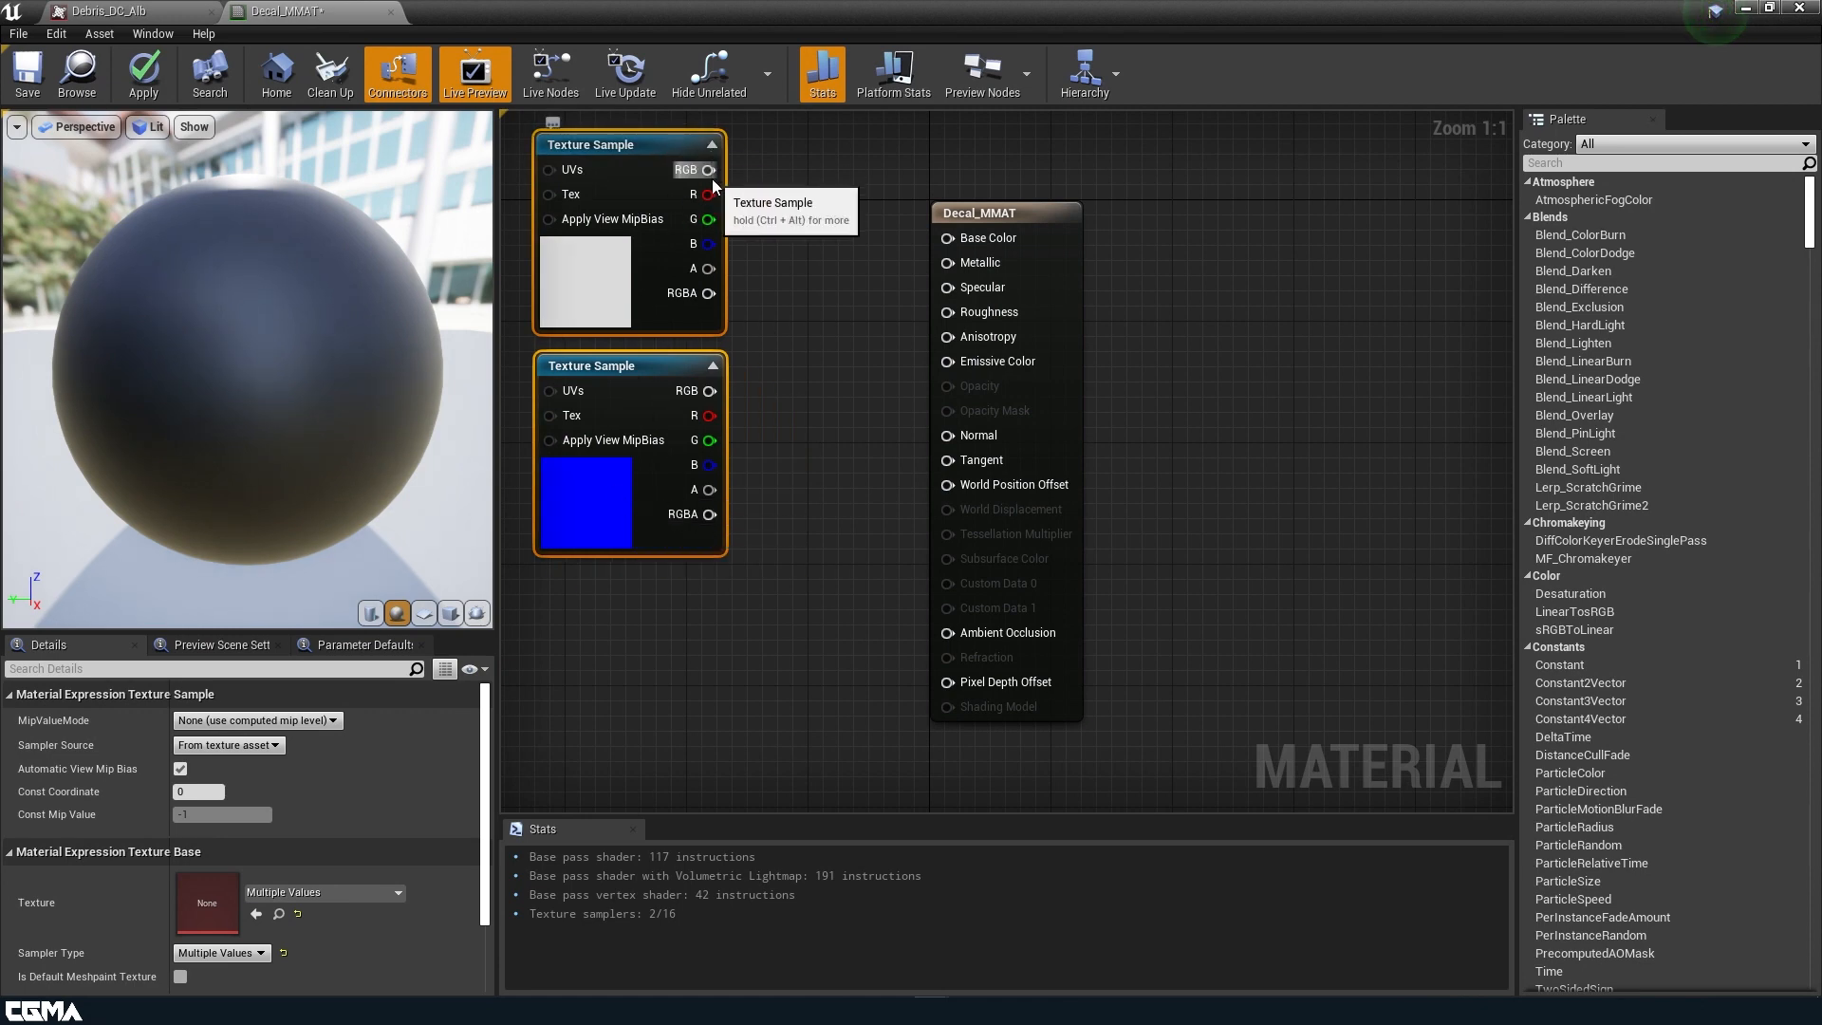
# Set the Decal_MMAT material domain to Deferred Decal and its blend mode to Translucent.
pyautogui.click(1062, 250)
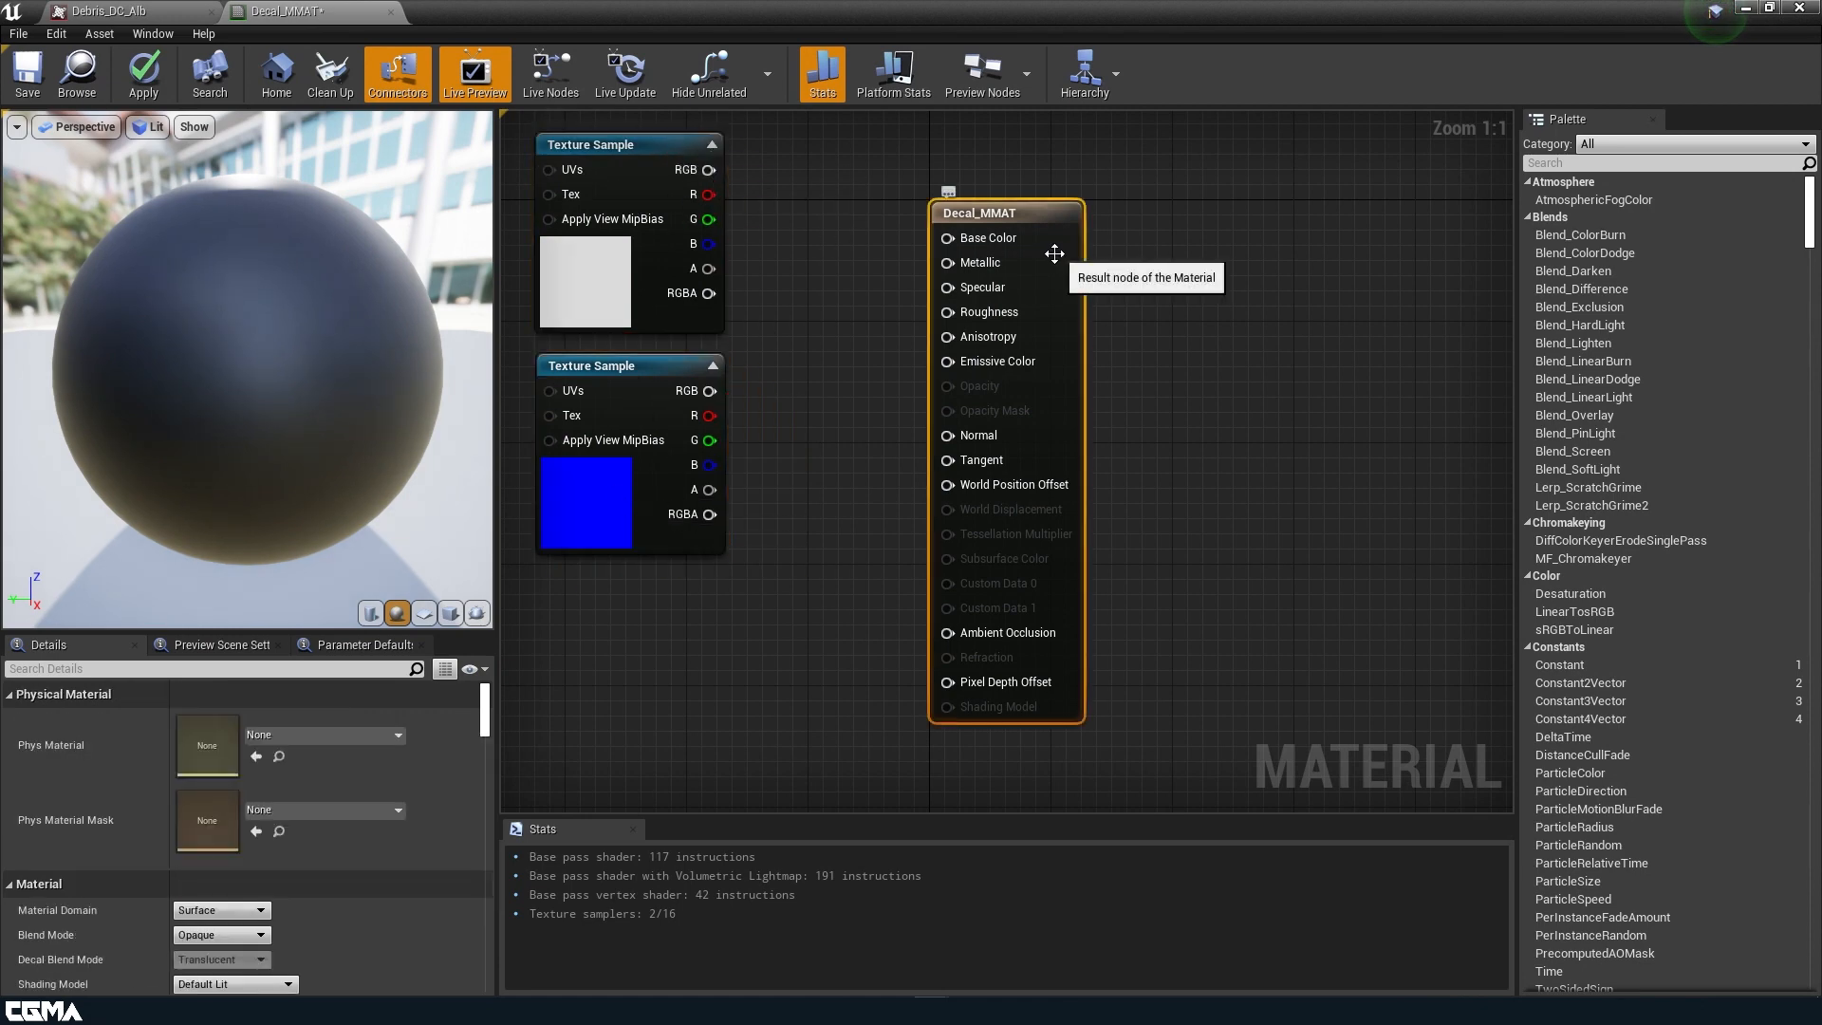
pyautogui.click(247, 912)
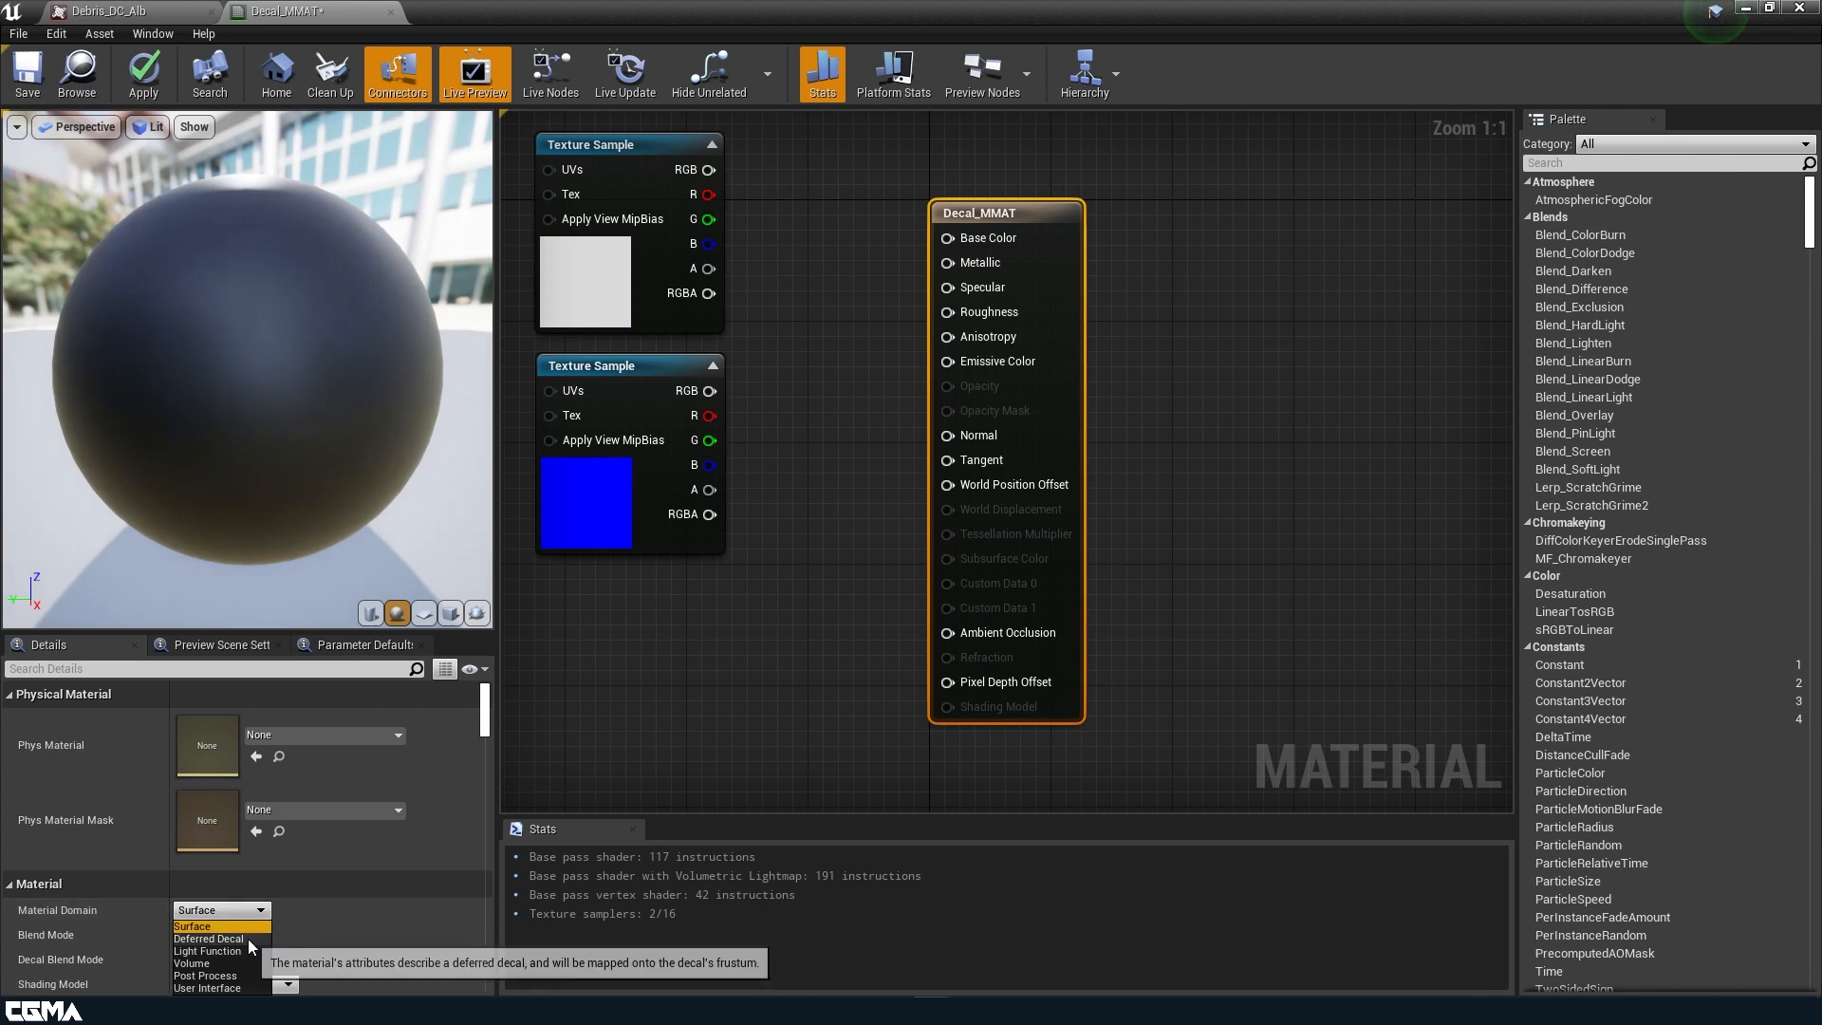
pyautogui.click(248, 939)
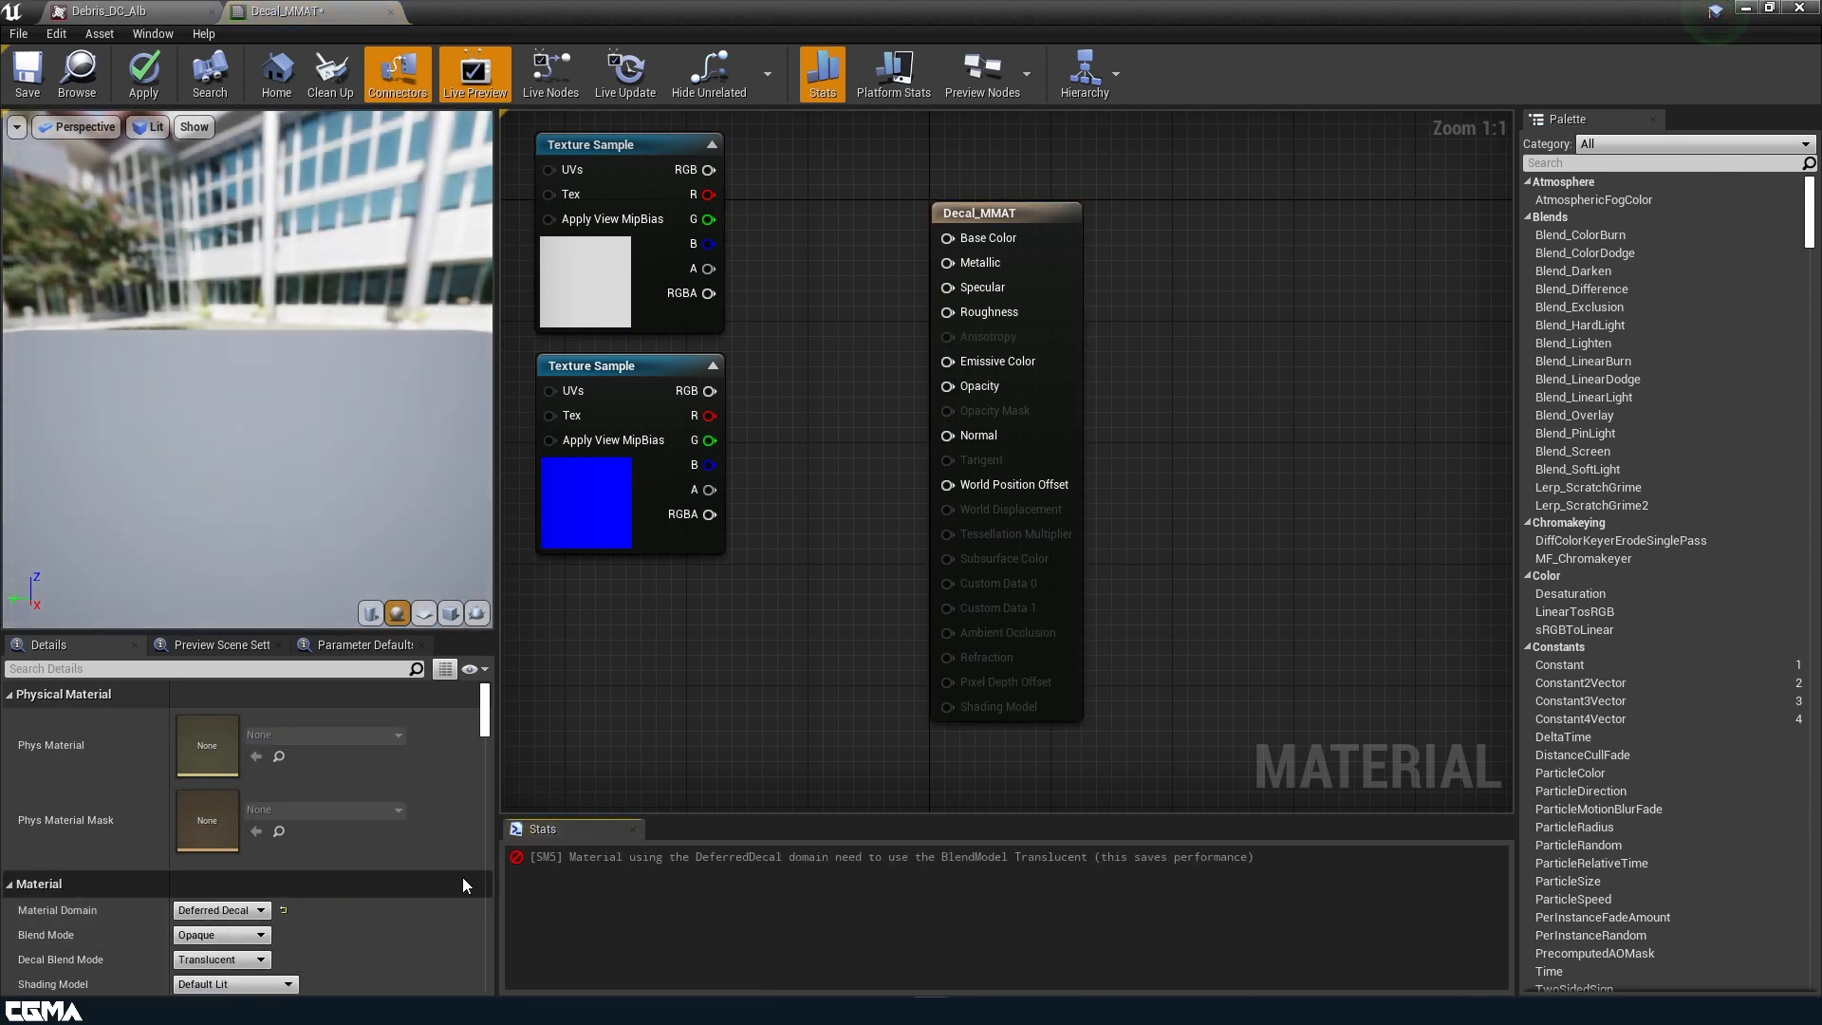
pyautogui.scroll(-2, 357, 892)
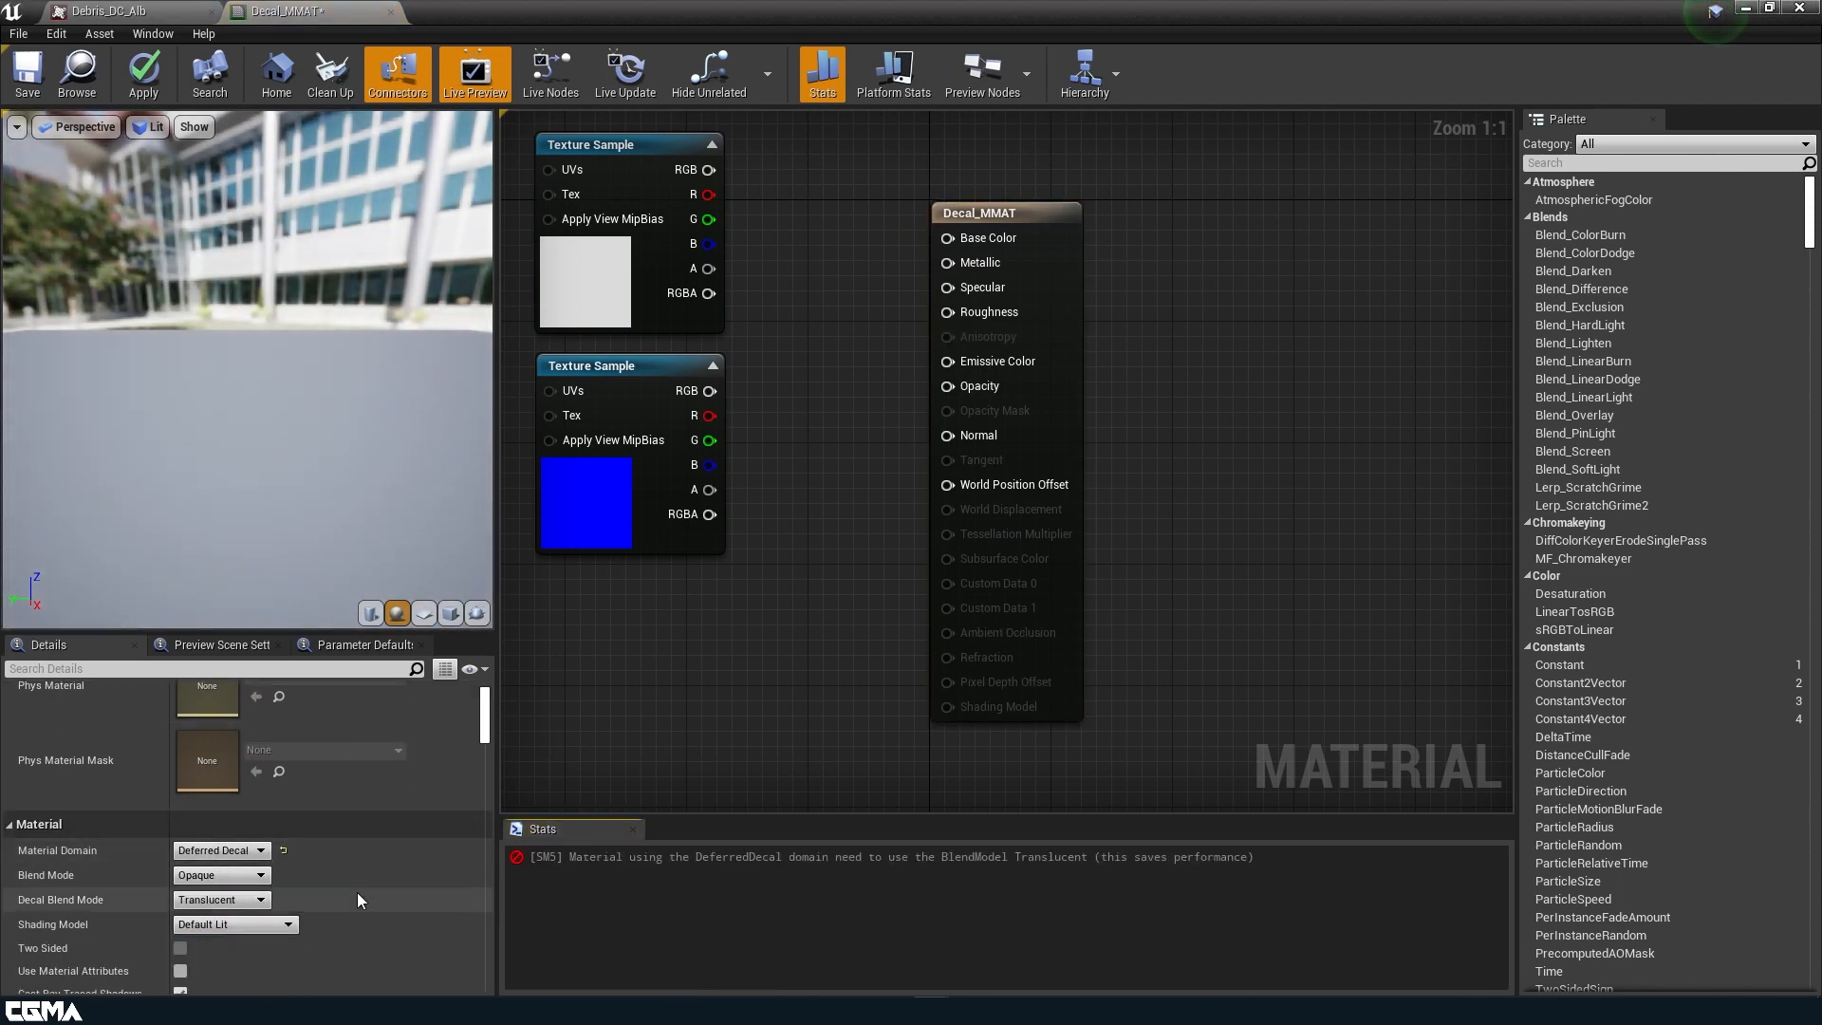
pyautogui.click(244, 926)
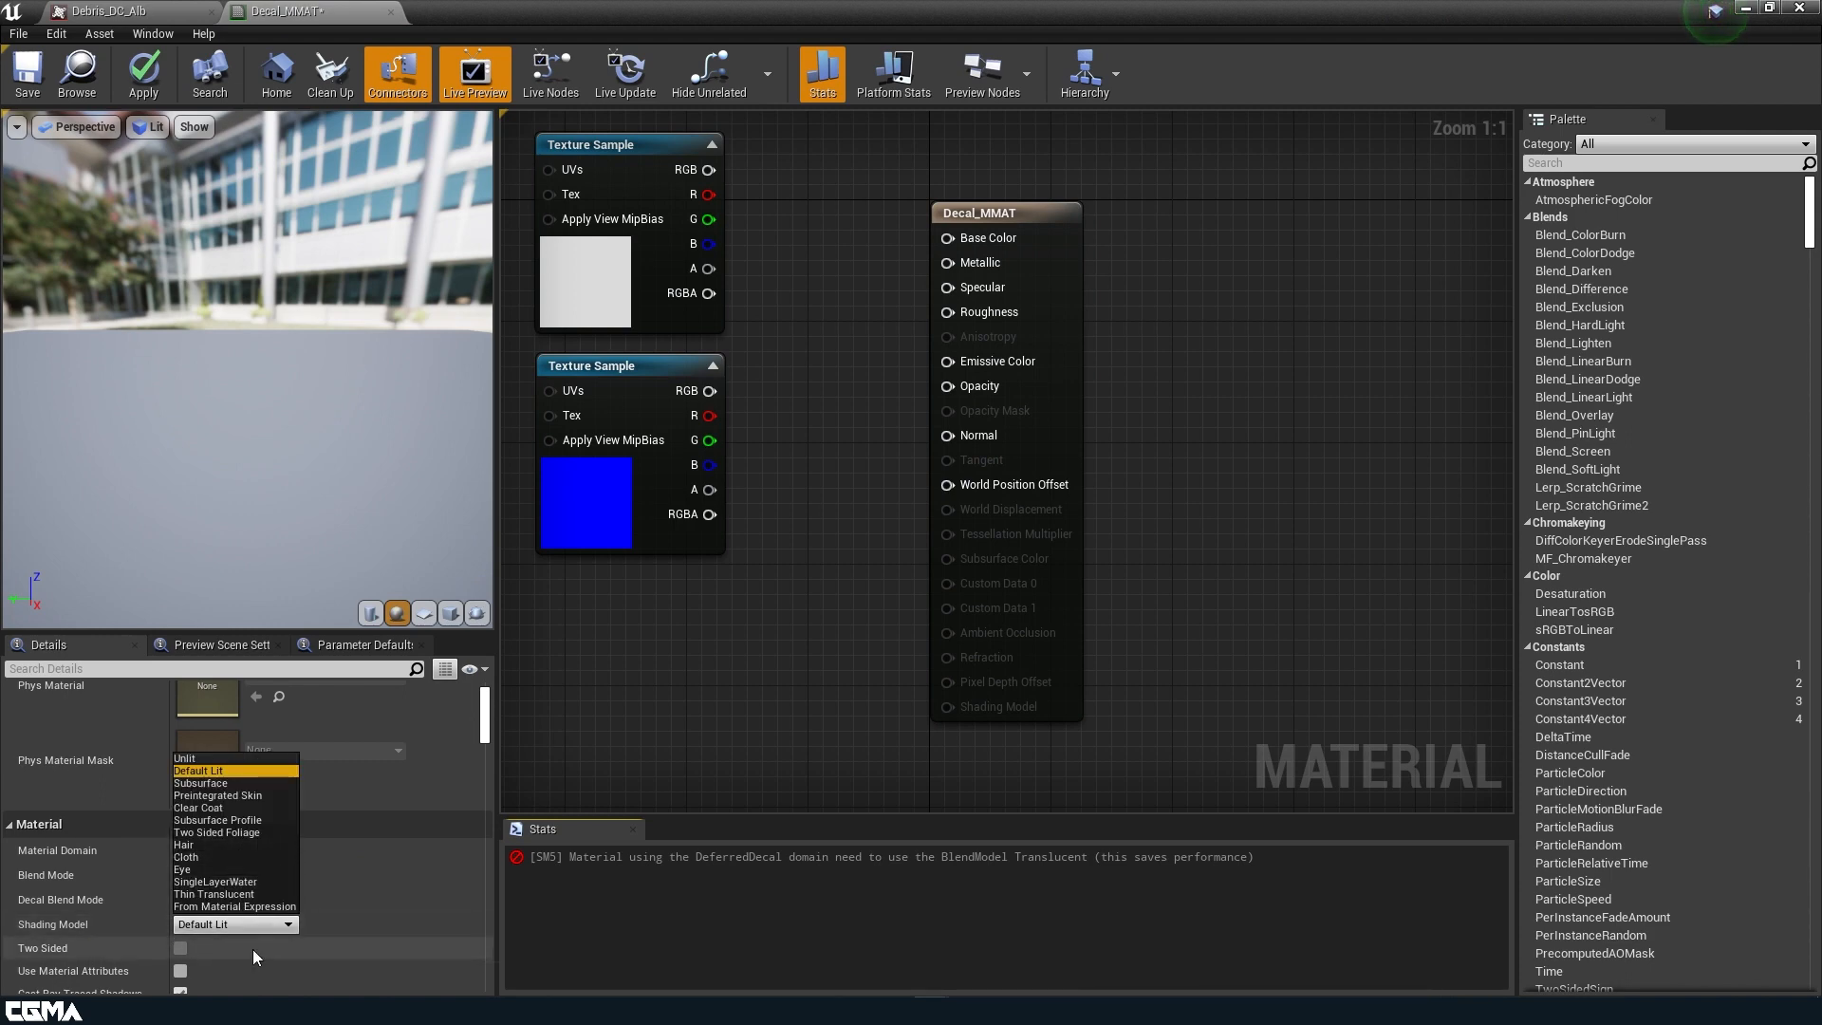
pyautogui.click(126, 906)
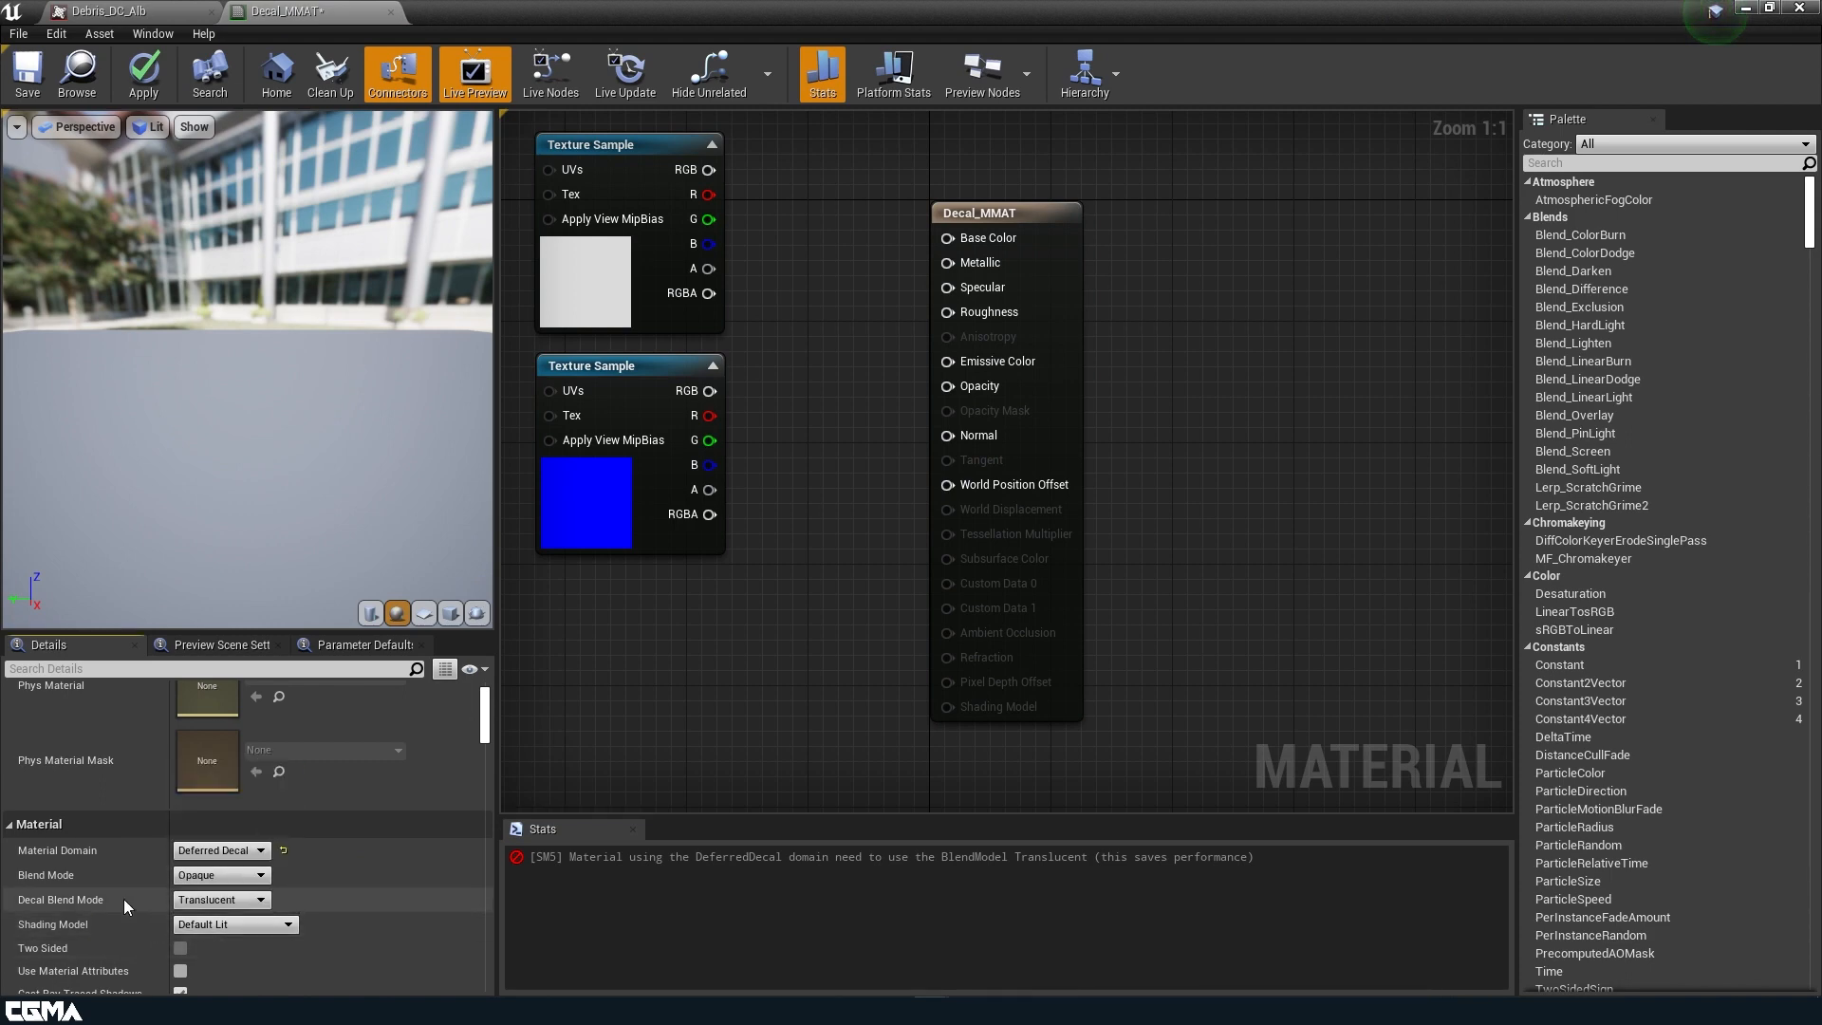
pyautogui.click(223, 877)
pyautogui.click(249, 909)
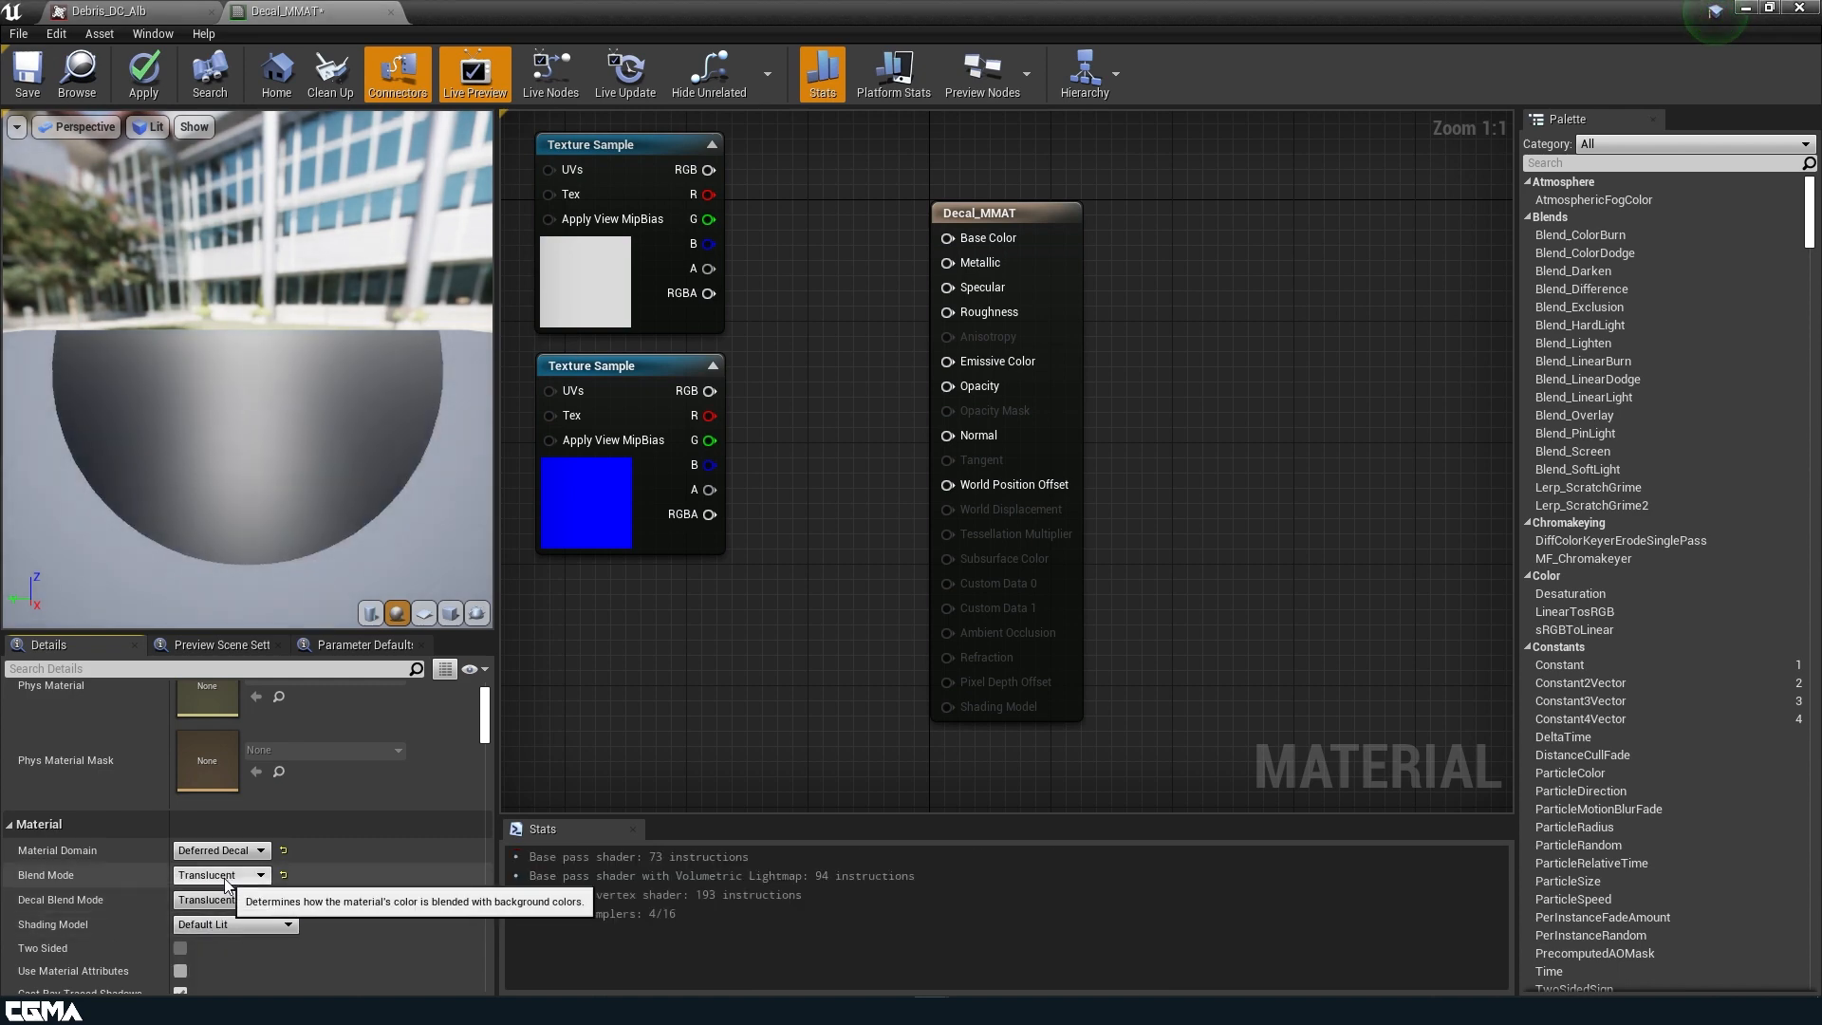
# Move both texture samples farther from the material node and convert the Base_Alb sample to a parameter named Albedo.
pyautogui.moveTo(667, 663); pyautogui.dragTo(912, 758, button='right')
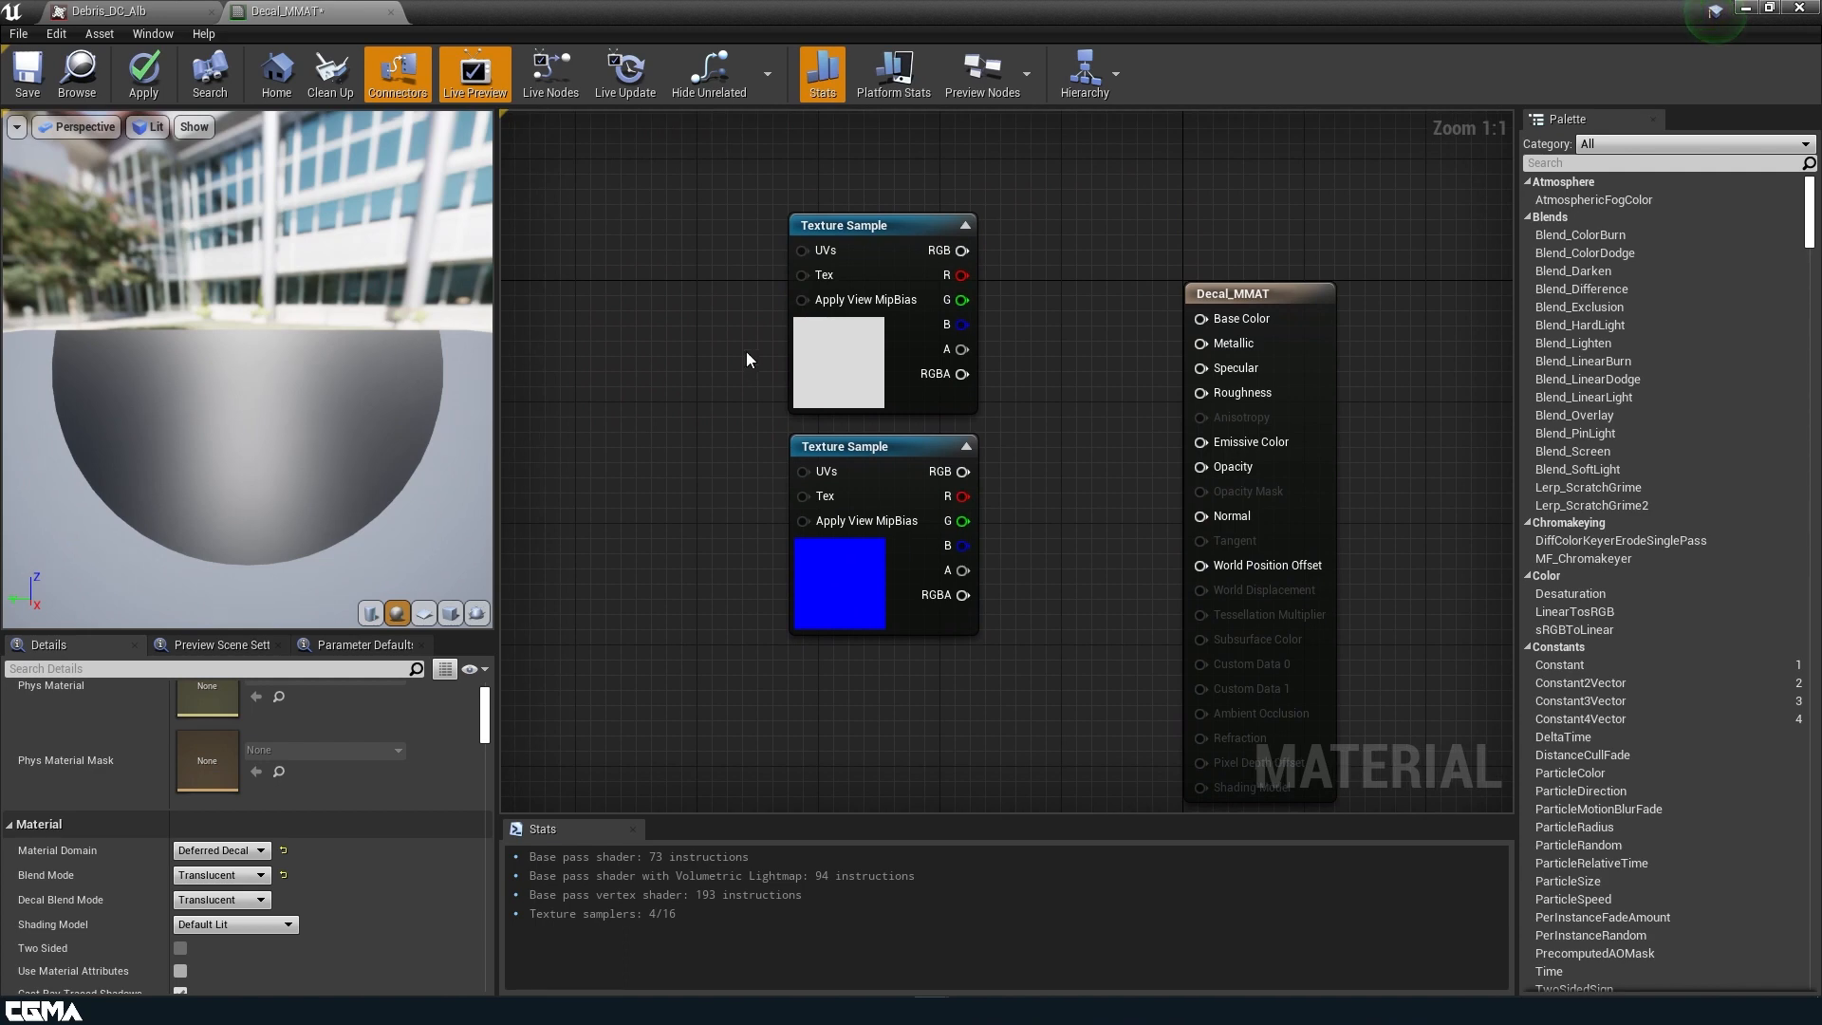
pyautogui.moveTo(747, 314); pyautogui.dragTo(624, 604)
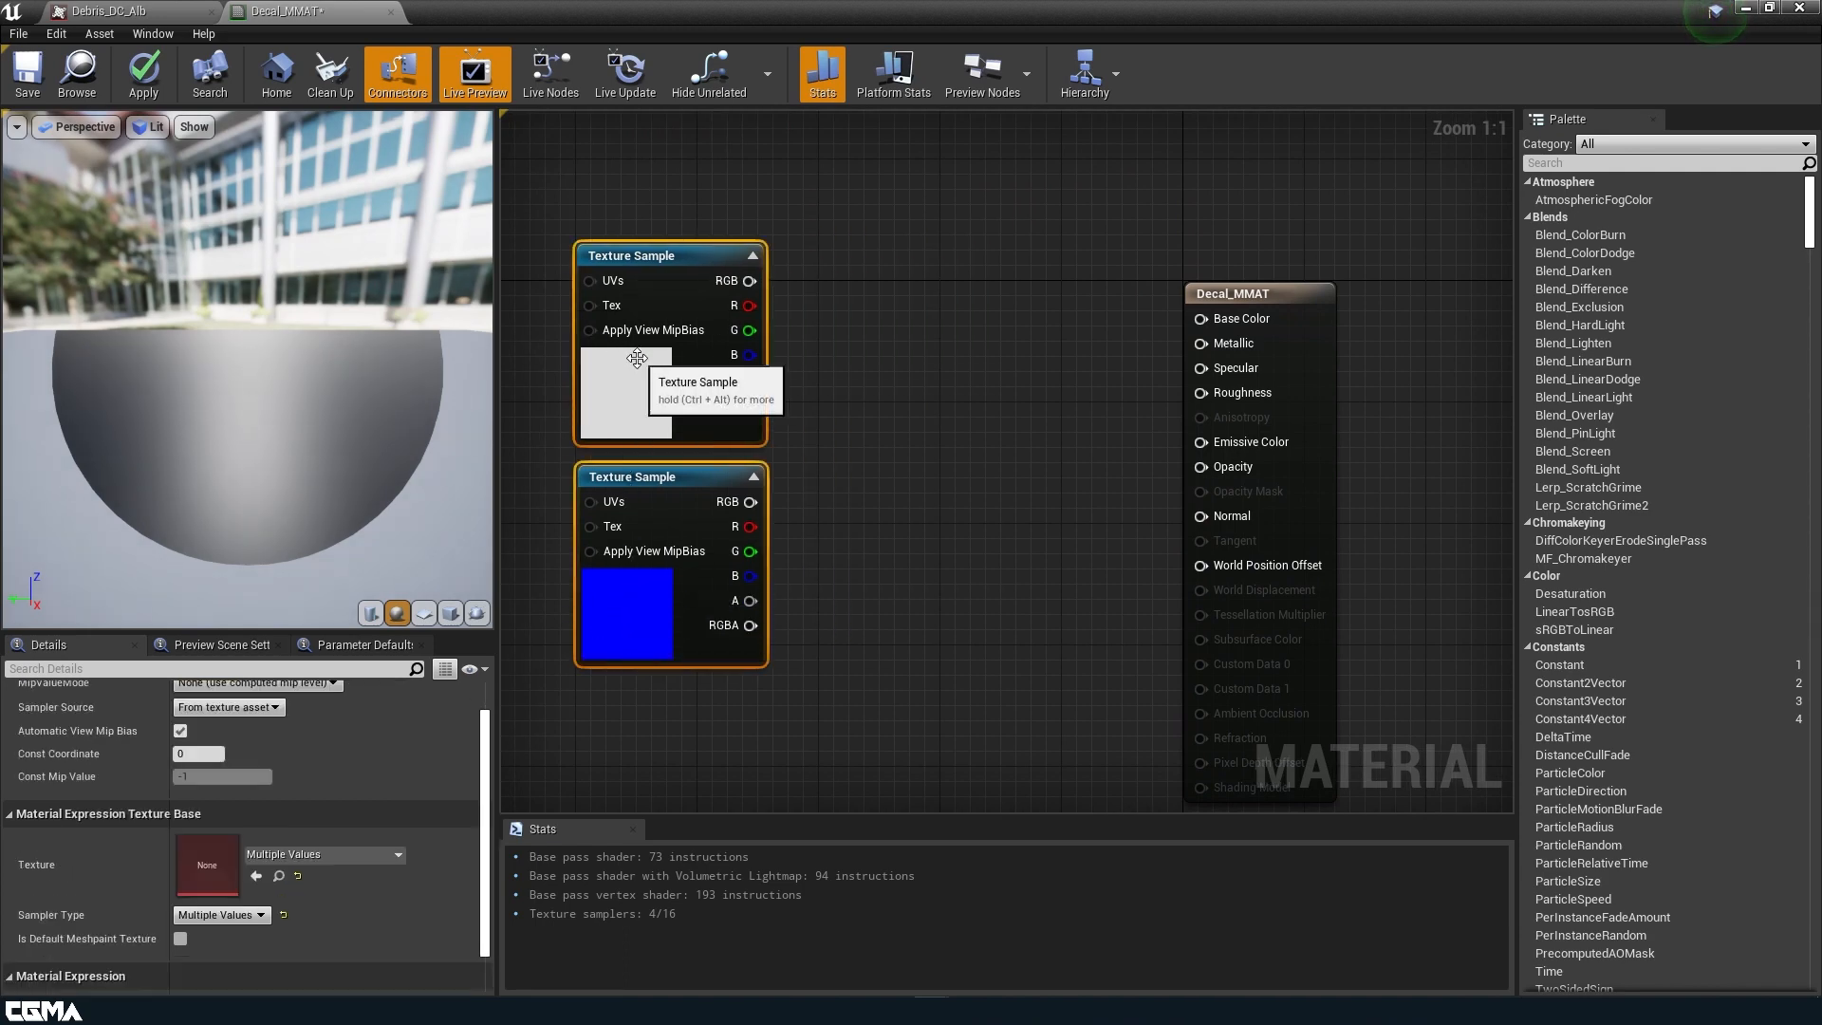
pyautogui.click(634, 404)
pyautogui.rightClick(634, 405)
pyautogui.click(720, 537)
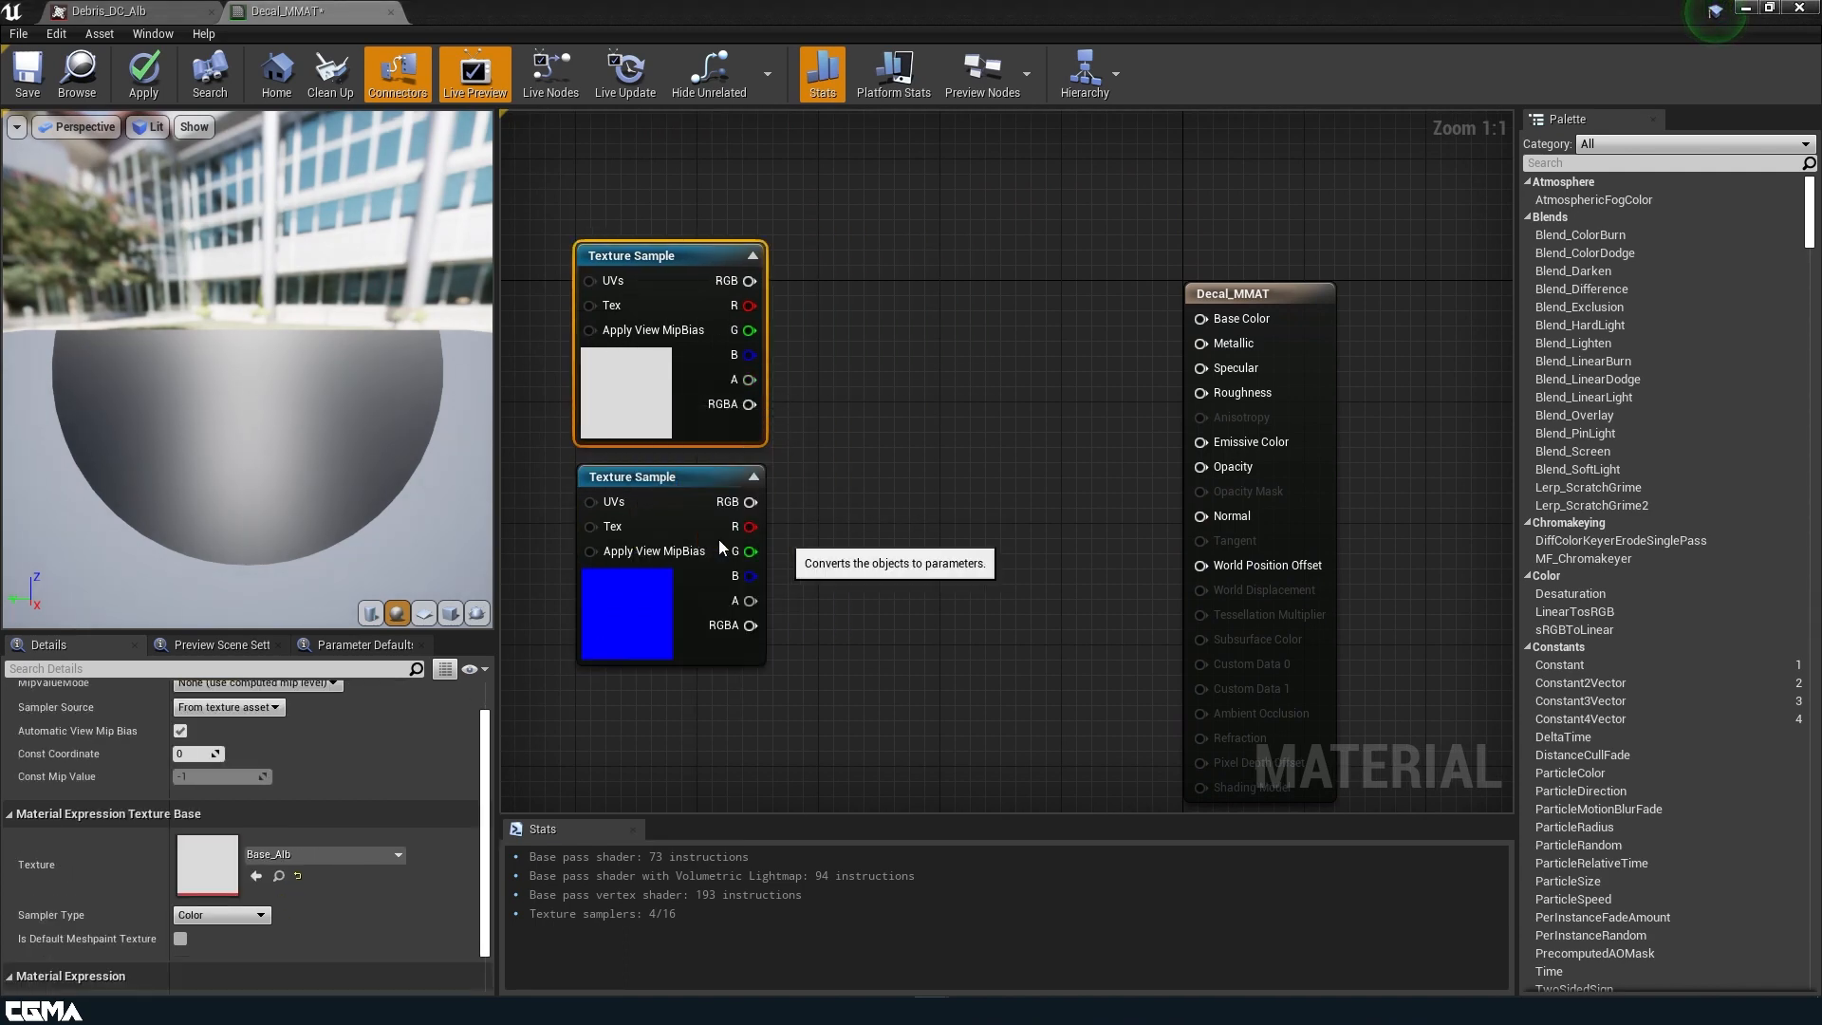
pyautogui.write('Albedo')
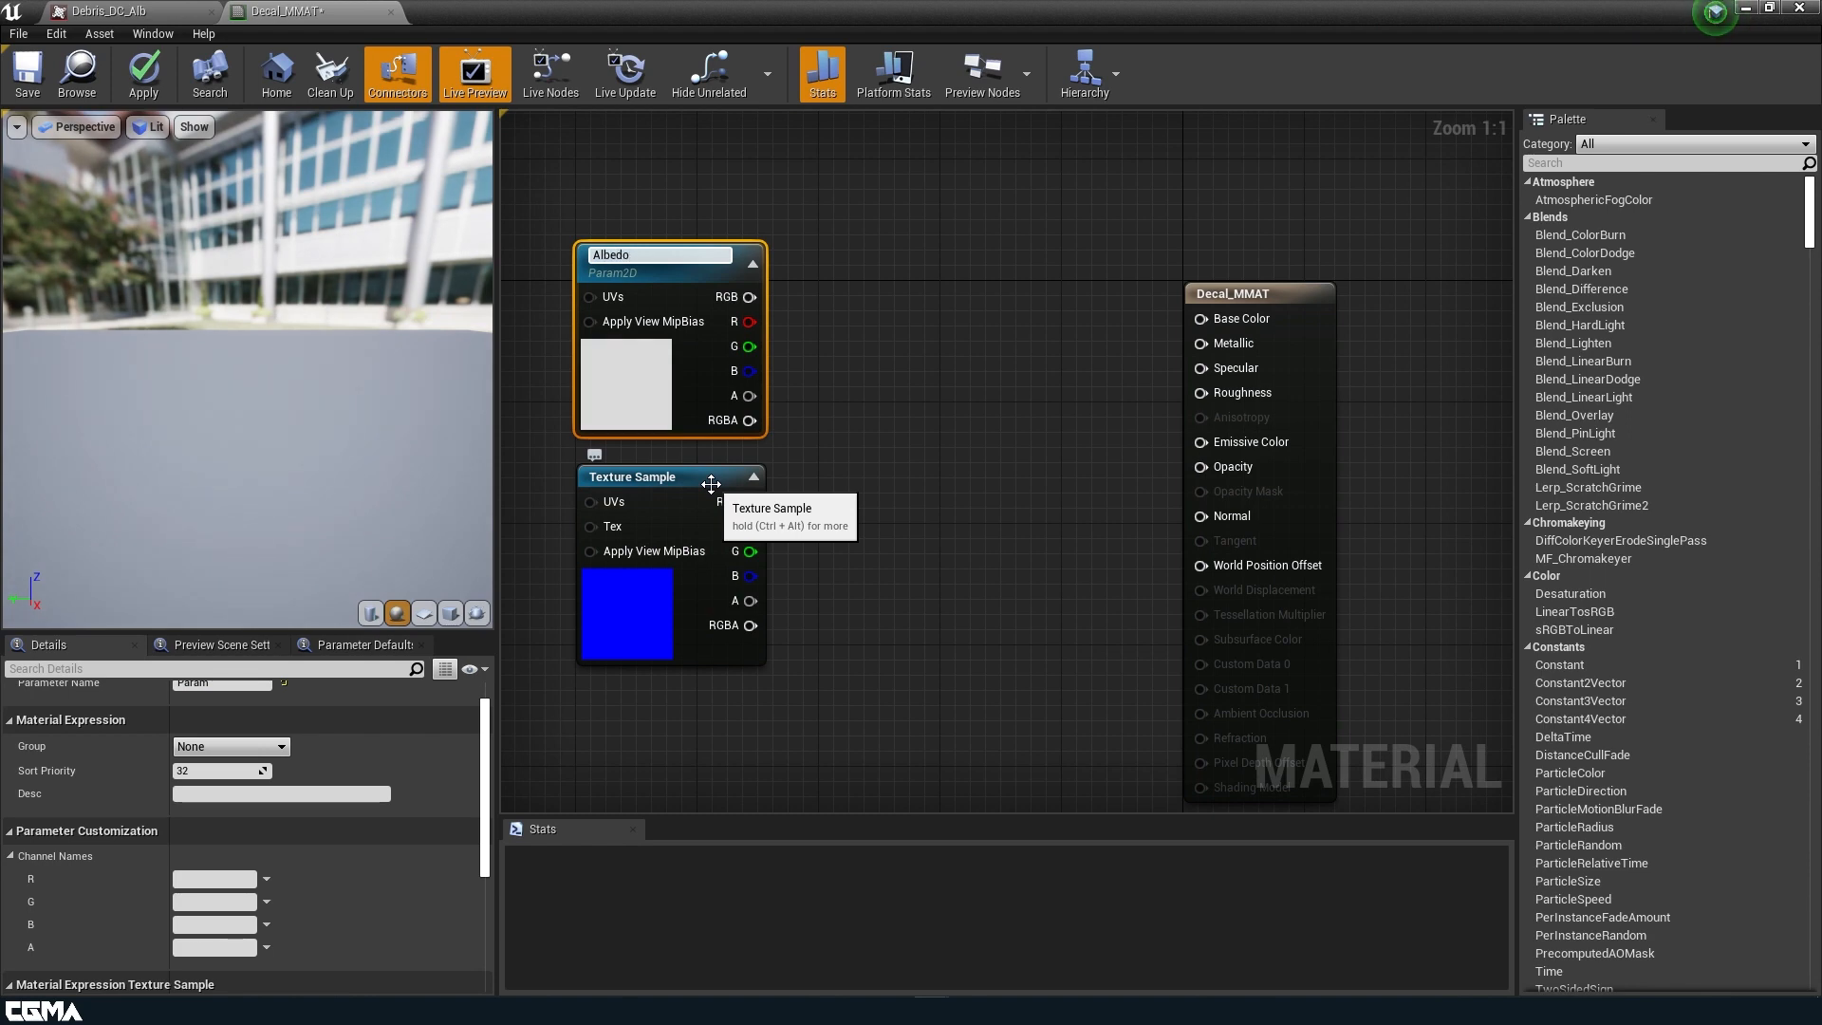
pyautogui.press('Return')
# Convert the Base_N texture sample to a parameter named Normal and connect its RGB output to the material's Normal input.
pyautogui.click(651, 626)
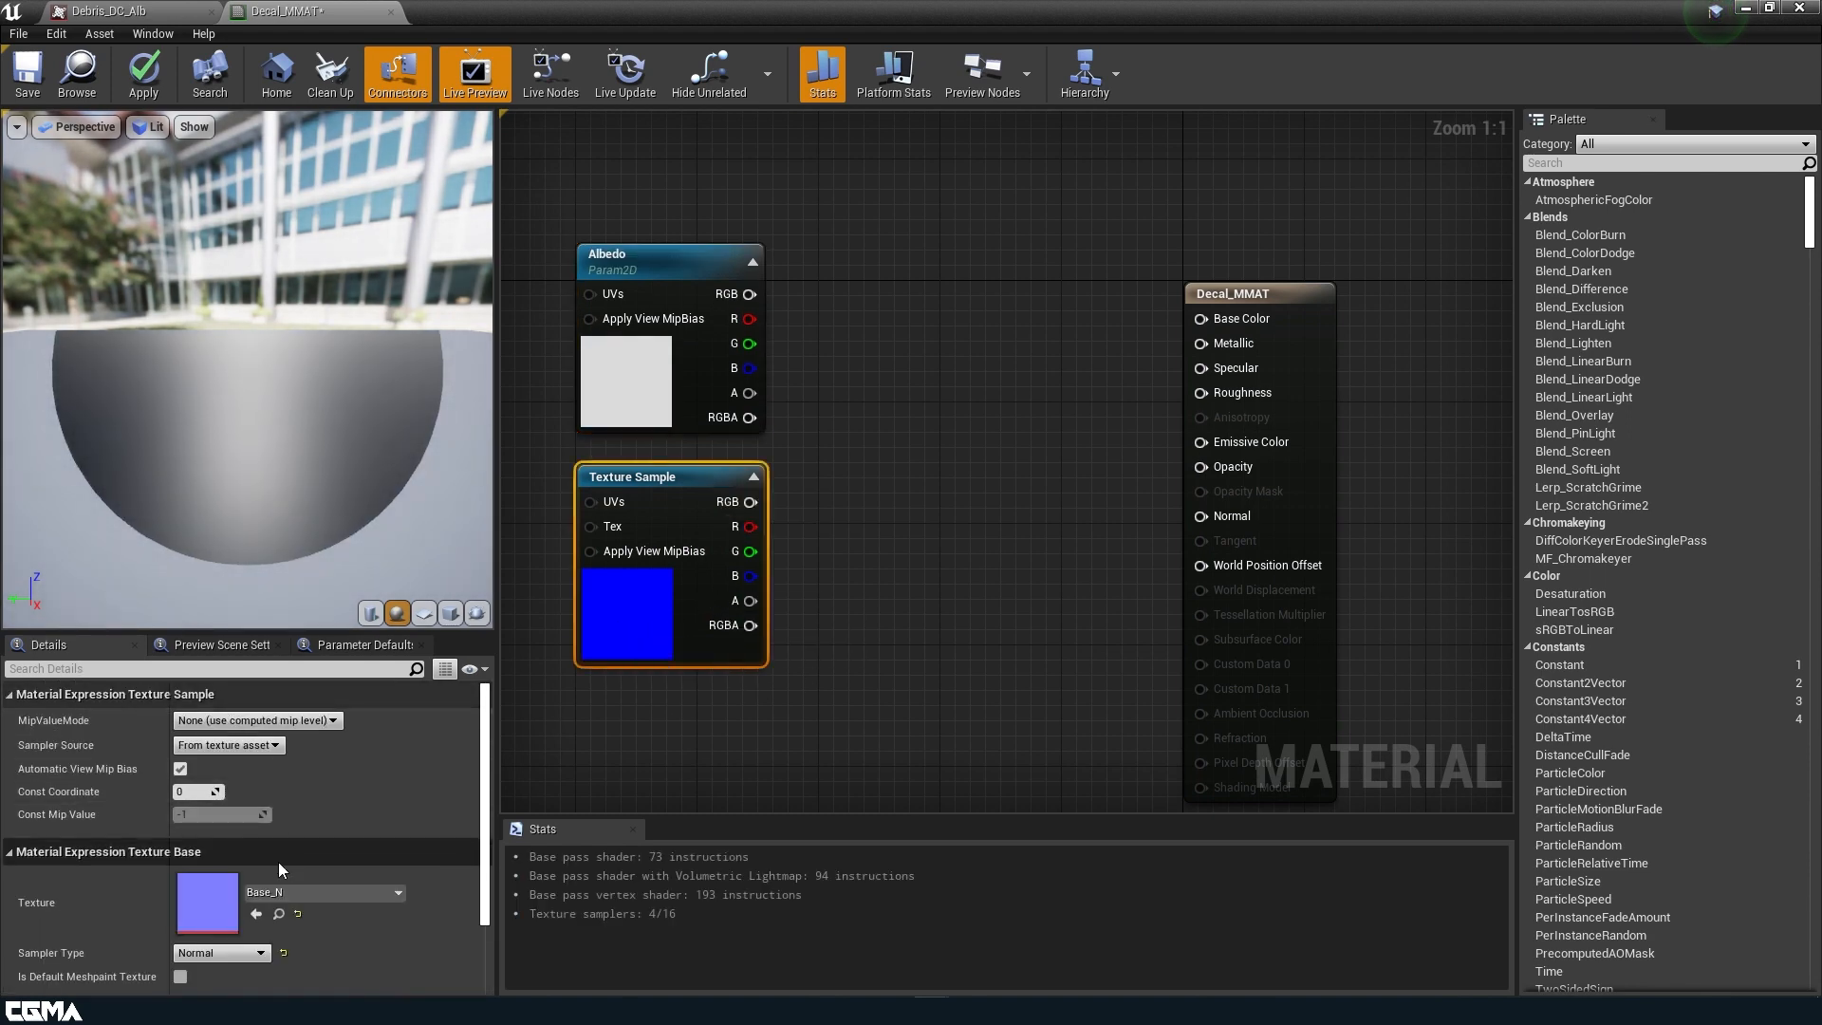
pyautogui.rightClick(664, 645)
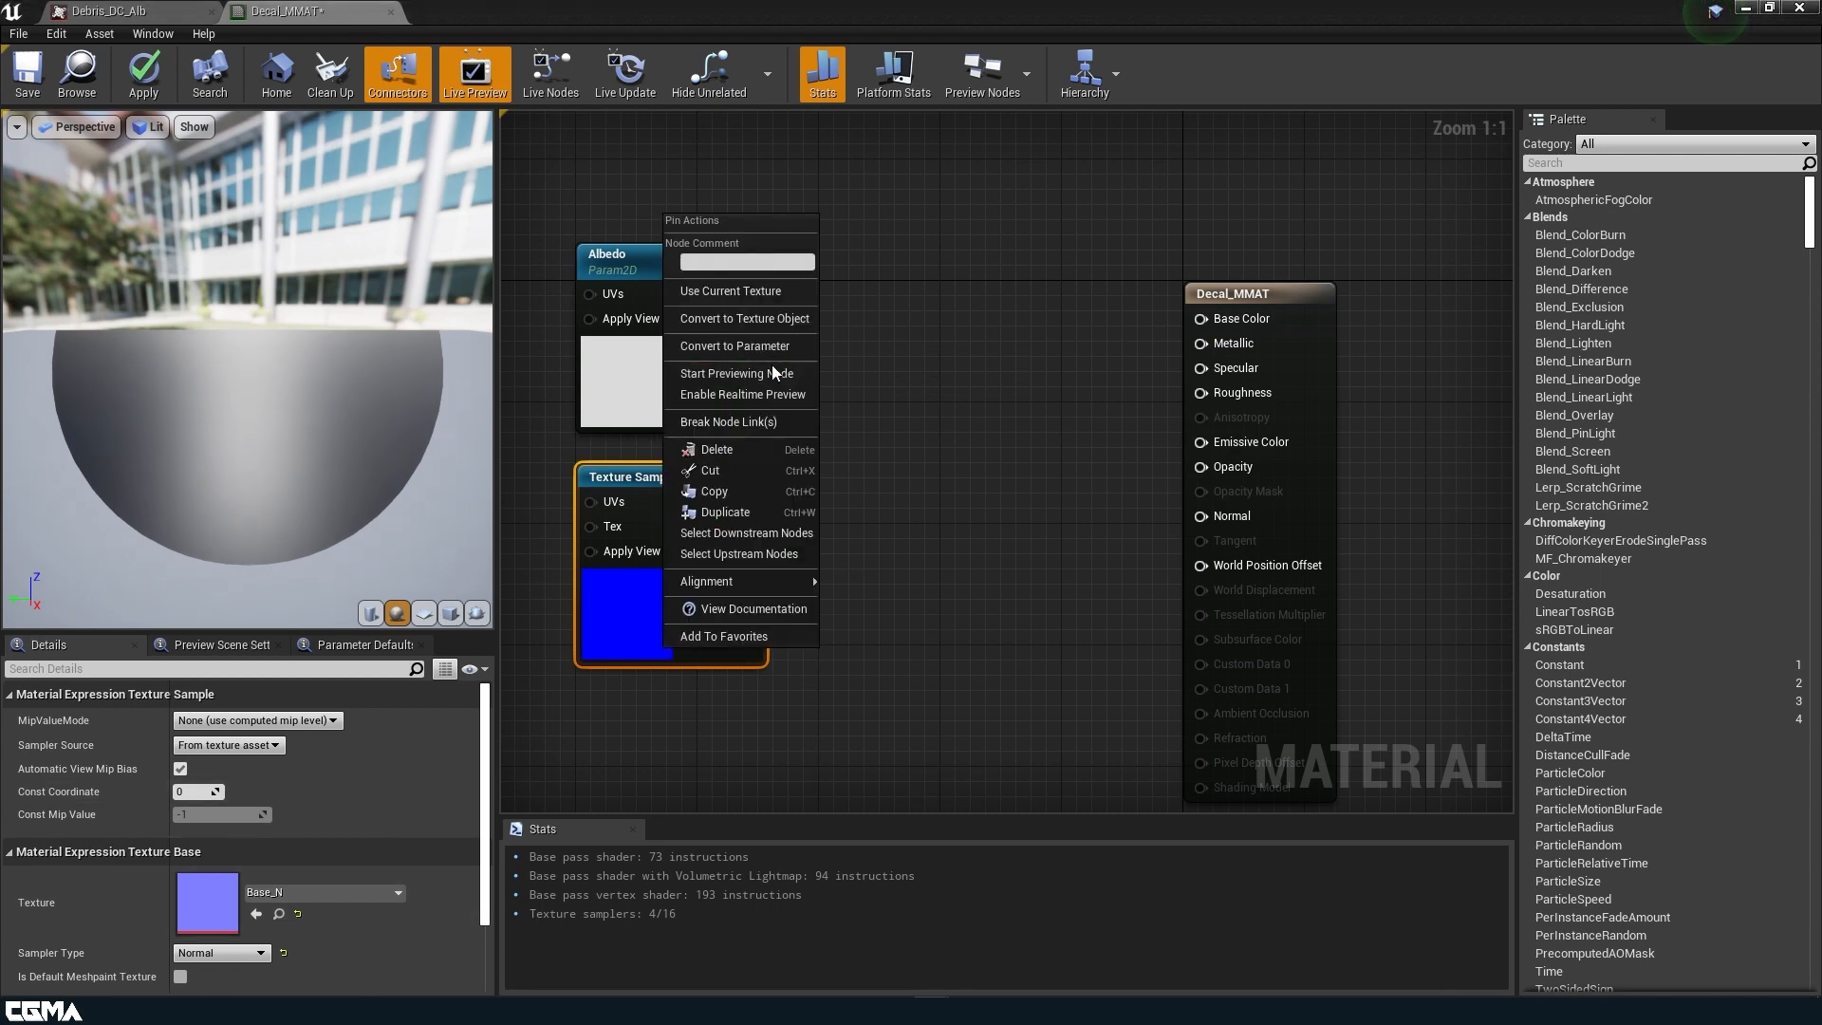
pyautogui.click(769, 357)
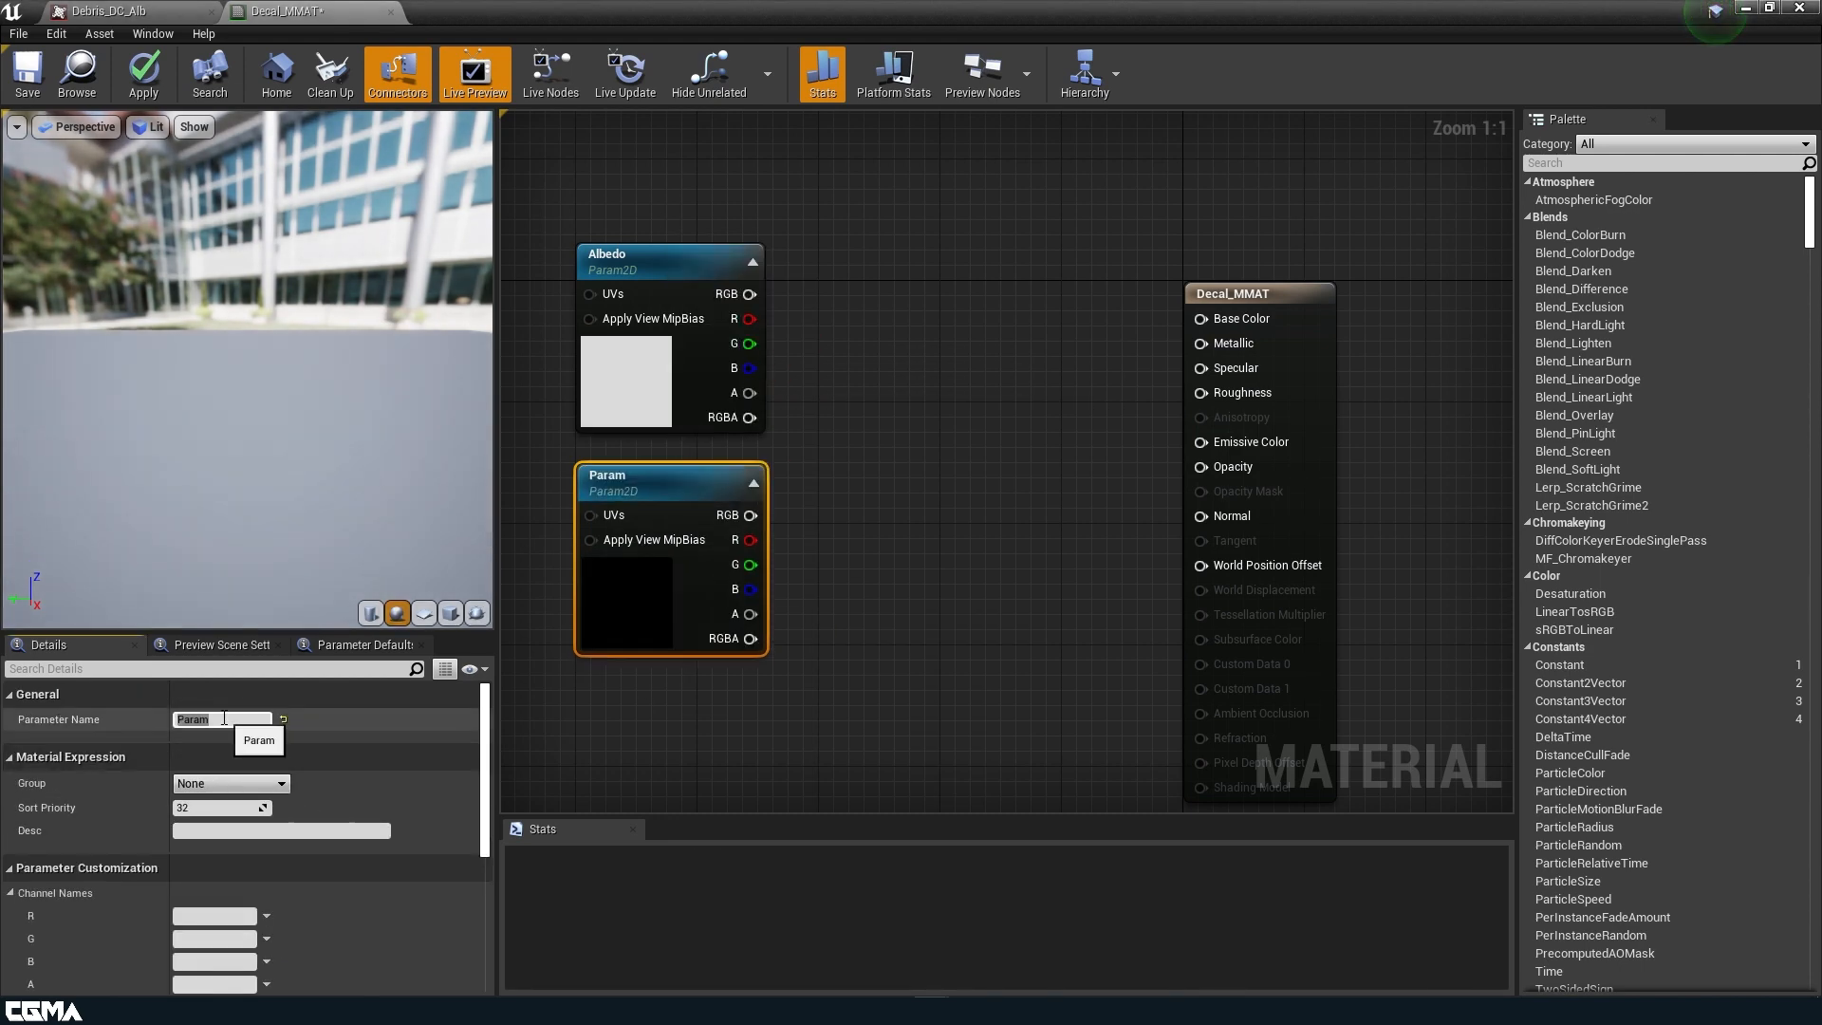
pyautogui.click(224, 718)
pyautogui.write('Nor')
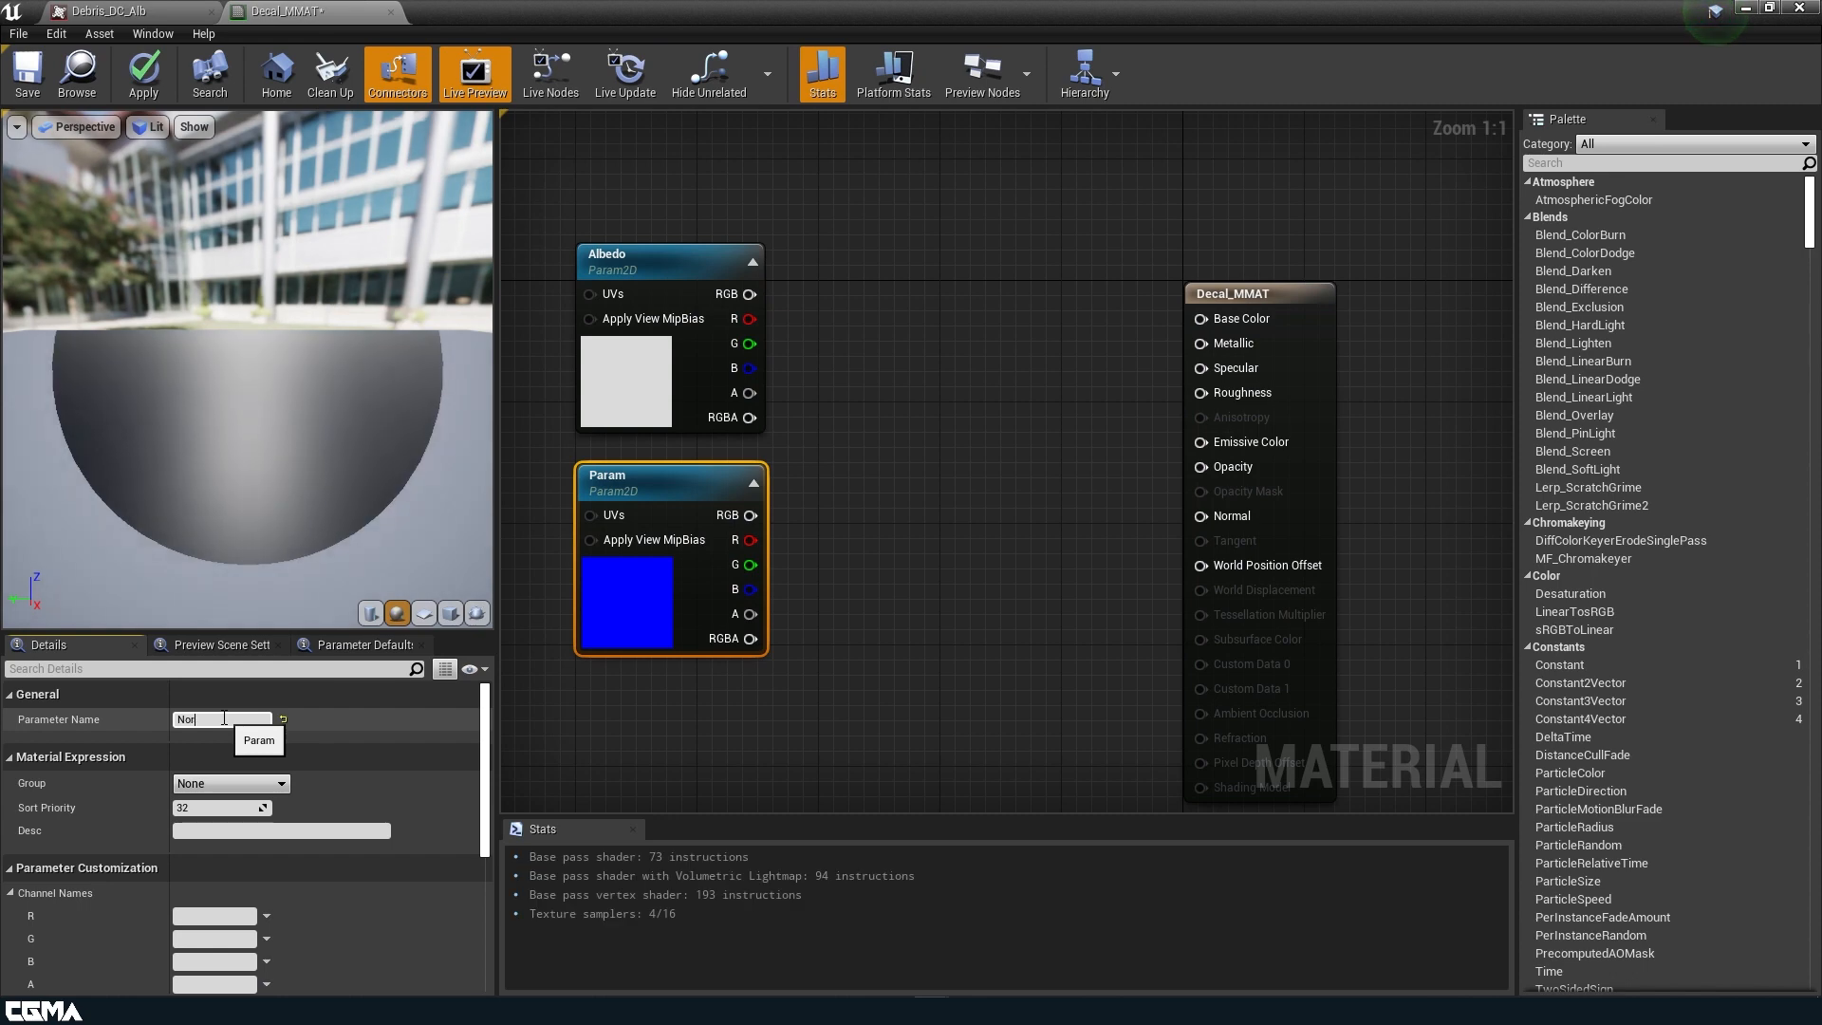
pyautogui.write('mal')
pyautogui.press('Return')
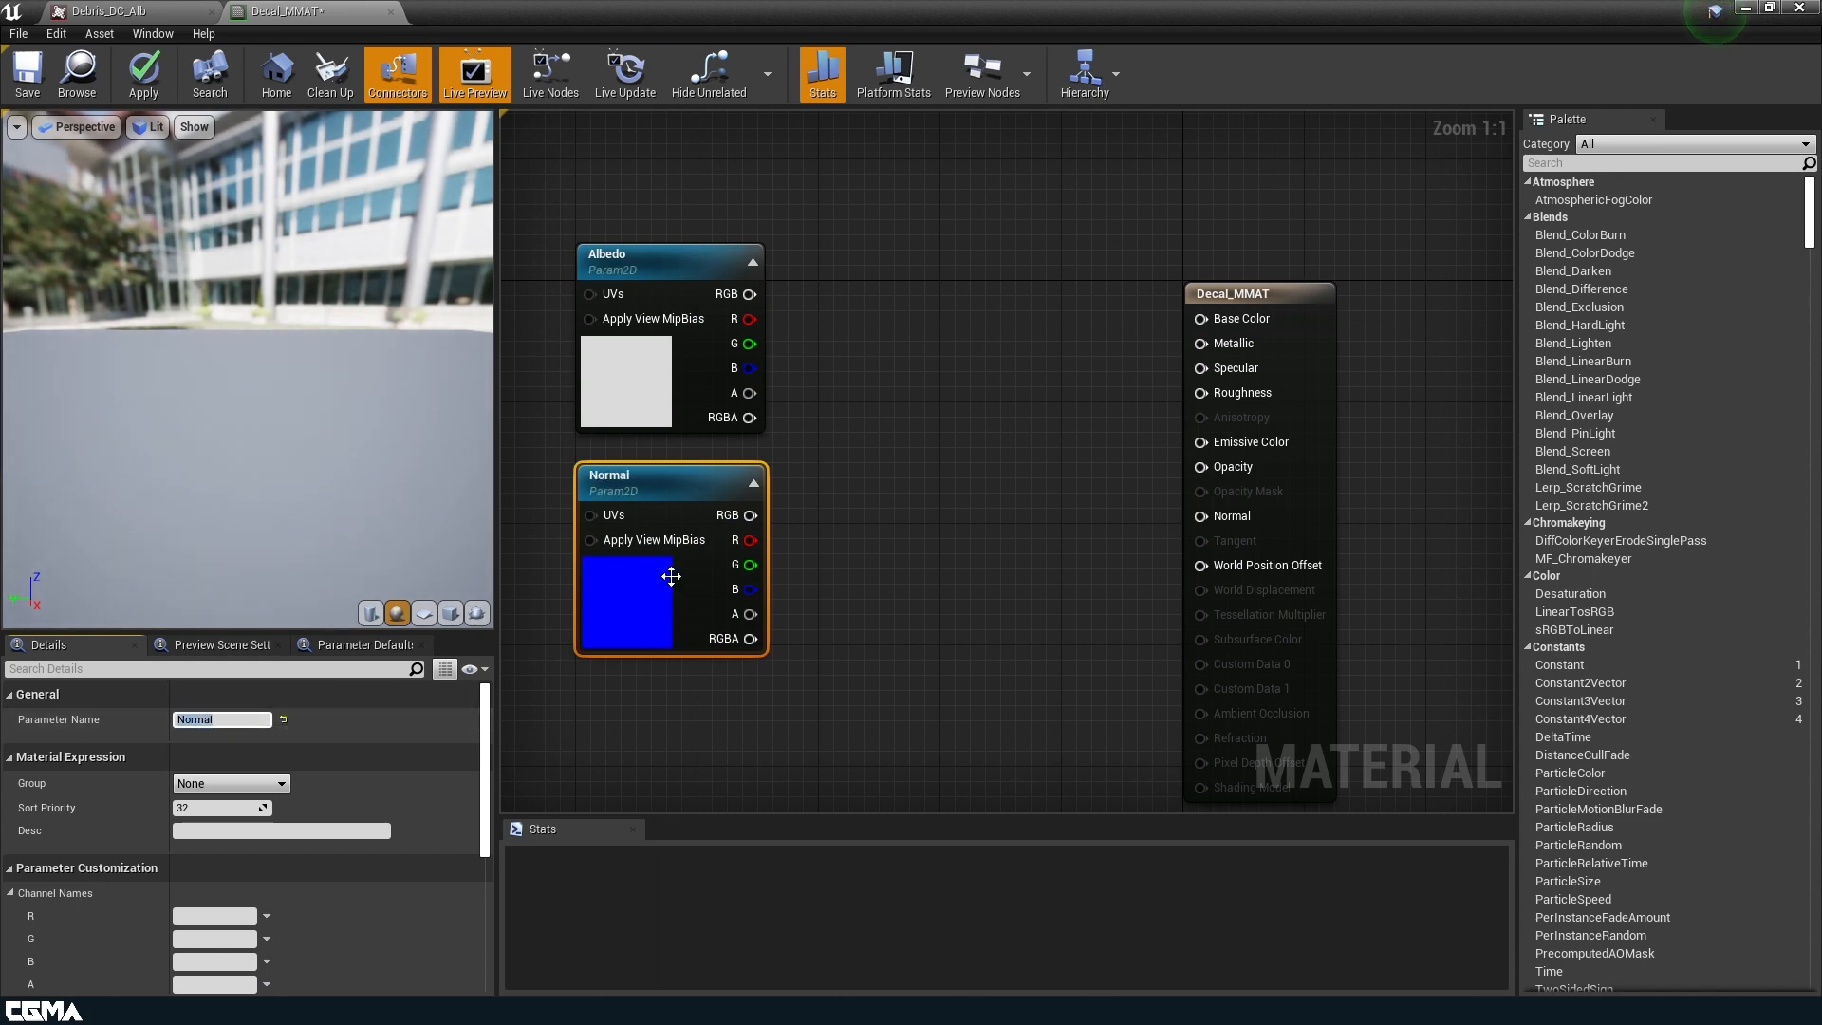
pyautogui.moveTo(732, 522); pyautogui.dragTo(1203, 516)
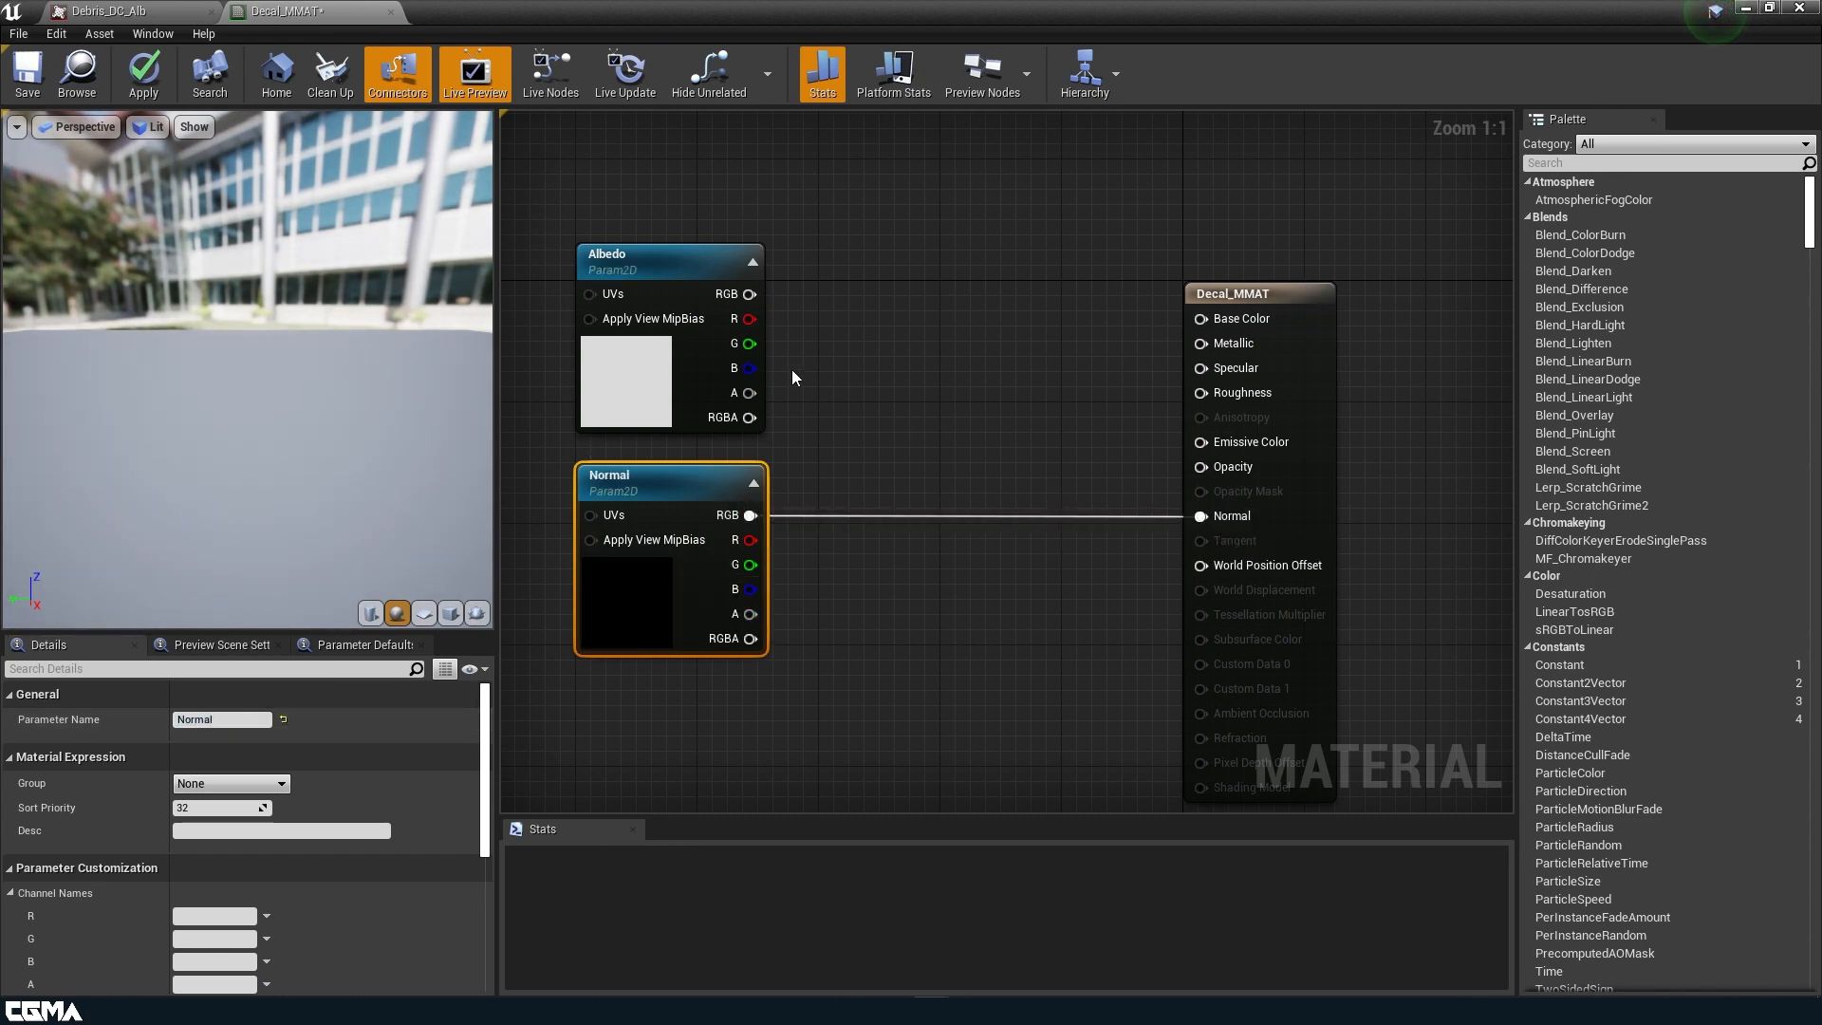
# Connect the Albedo parameter's RGB output to Base Color and its alpha output to Opacity on the Decal_MMAT node.
pyautogui.moveTo(749, 294); pyautogui.dragTo(1201, 319)
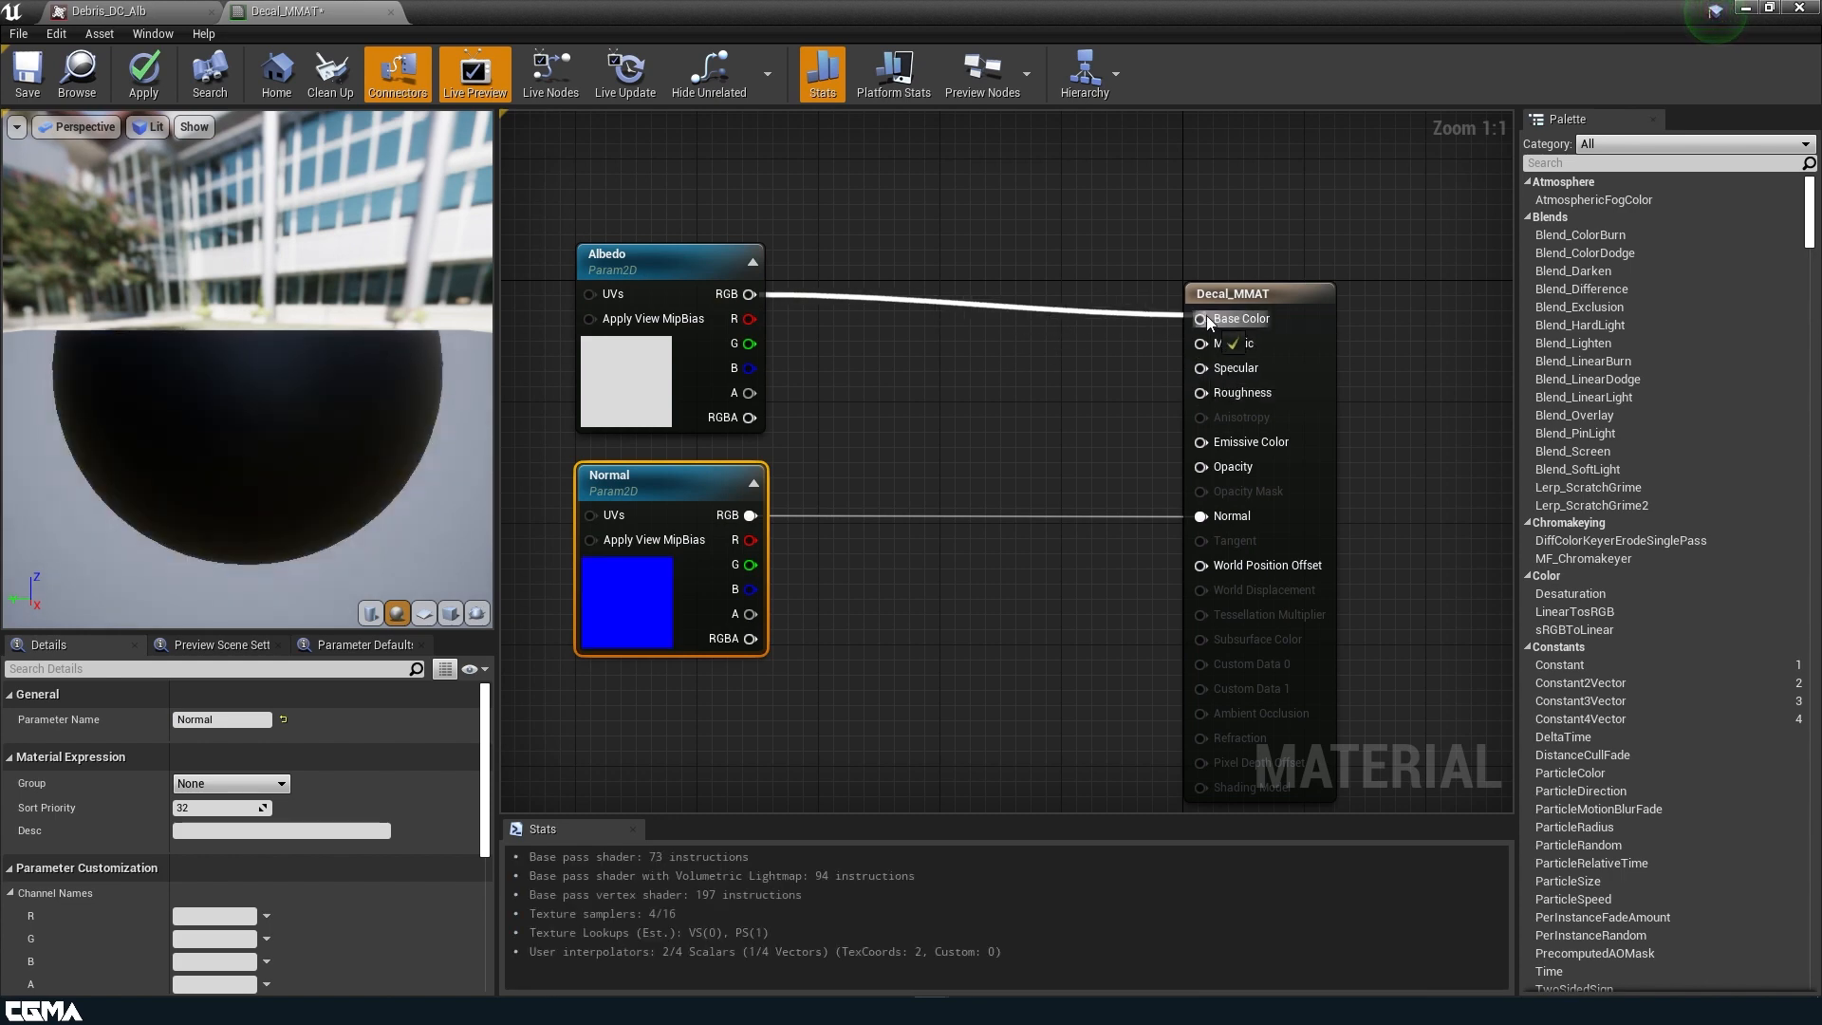
pyautogui.moveTo(748, 393); pyautogui.dragTo(1201, 467)
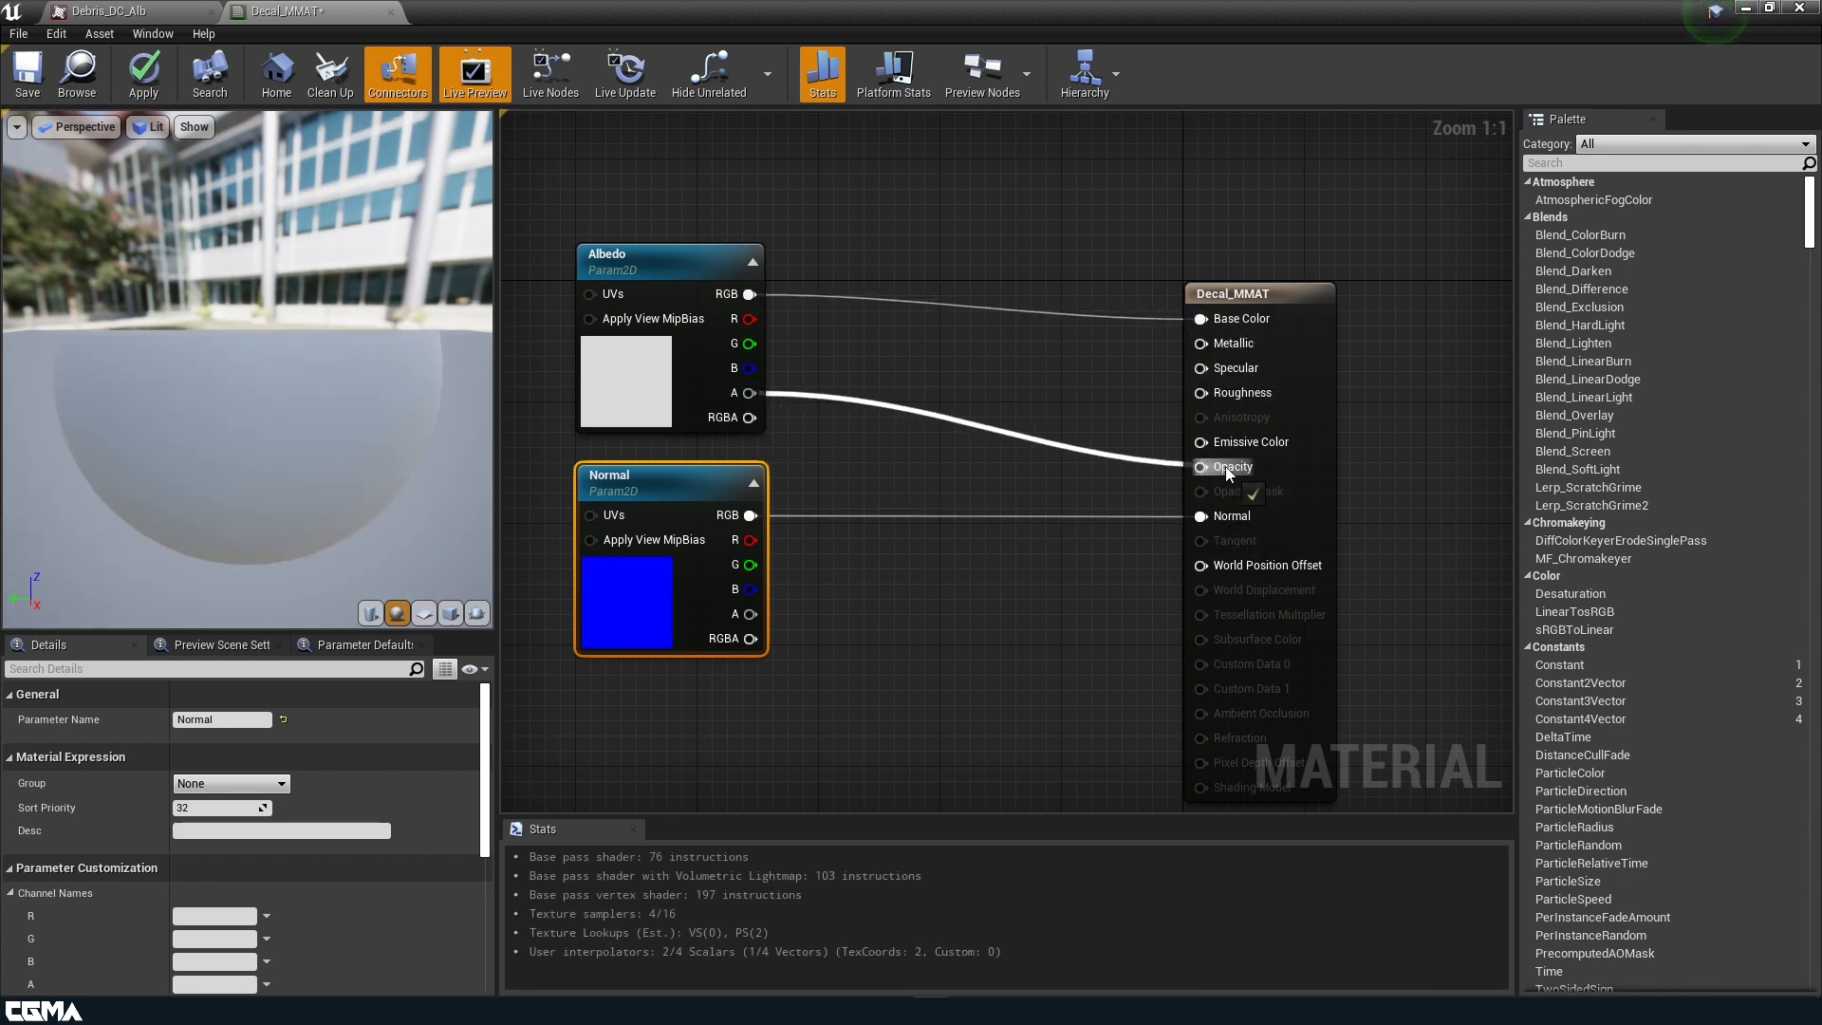
pyautogui.scroll(-1, 954, 523)
pyautogui.moveTo(968, 658); pyautogui.dragTo(1090, 516, button='right')
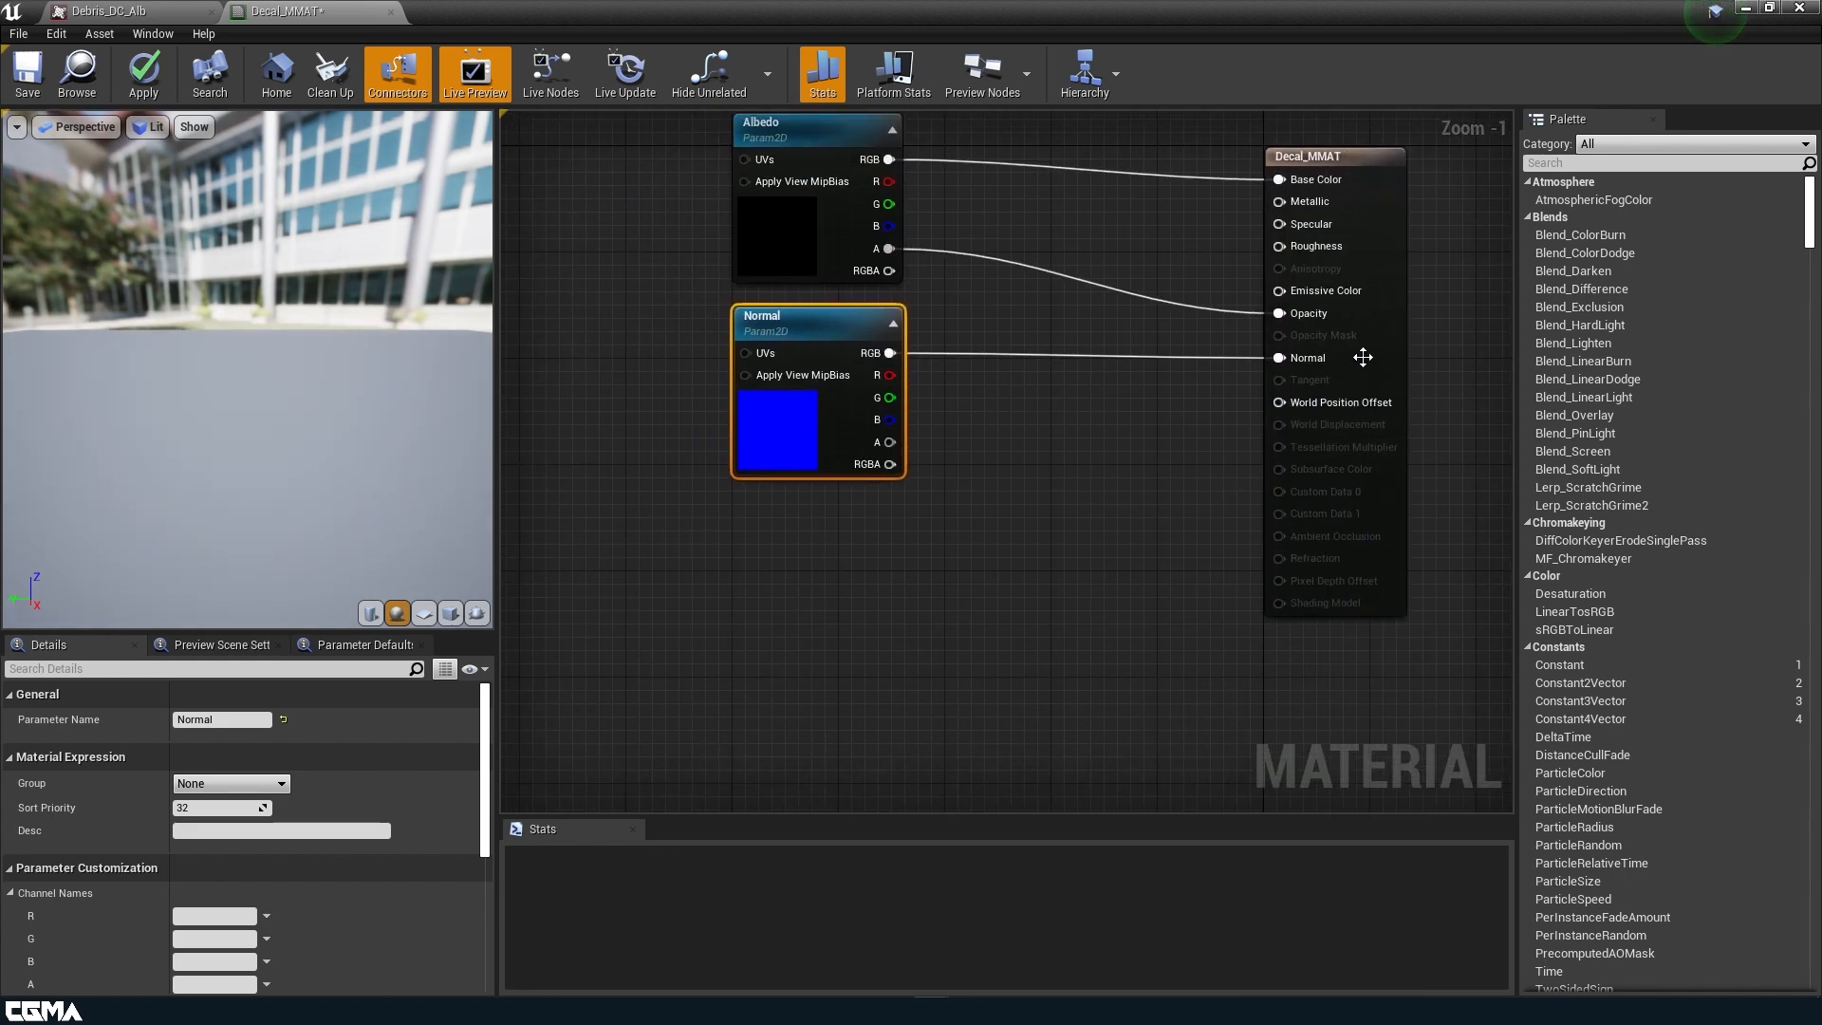
# Set the Decal_MMAT decal blend mode to DBuffer Translucent Color,Normal.
pyautogui.click(1385, 343)
pyautogui.scroll(-4, 351, 834)
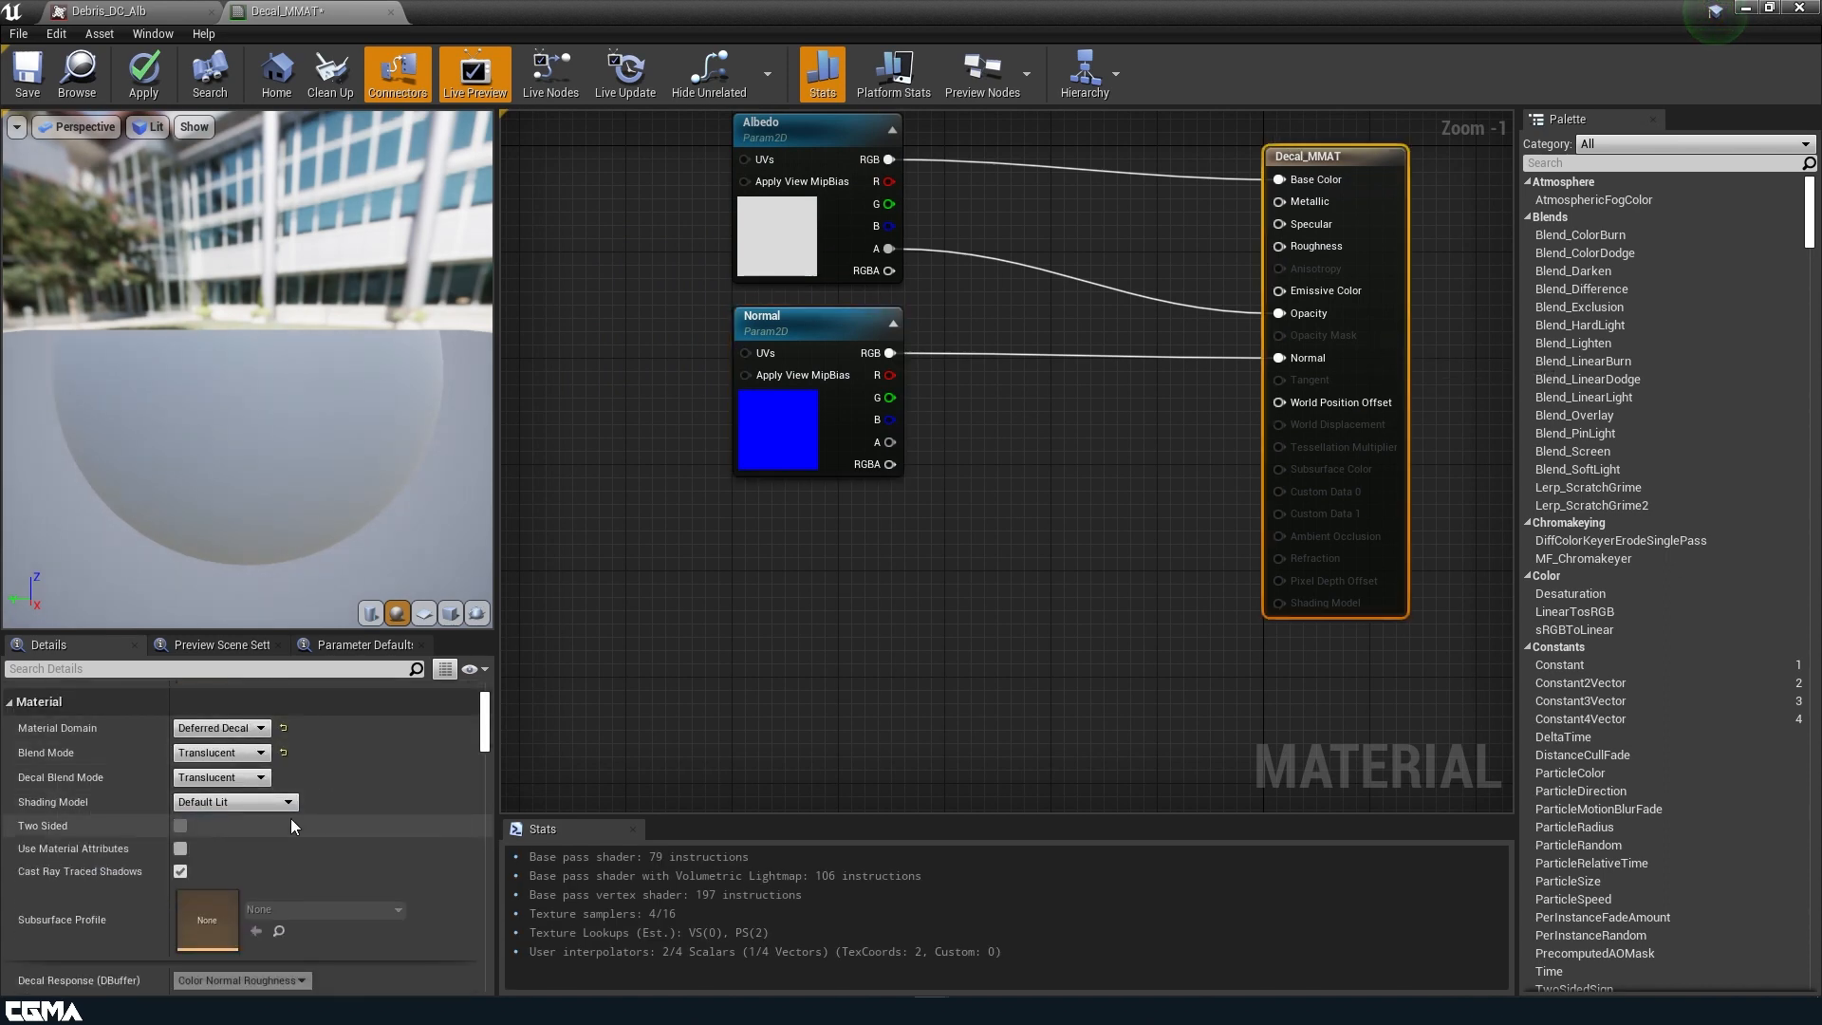
pyautogui.click(258, 778)
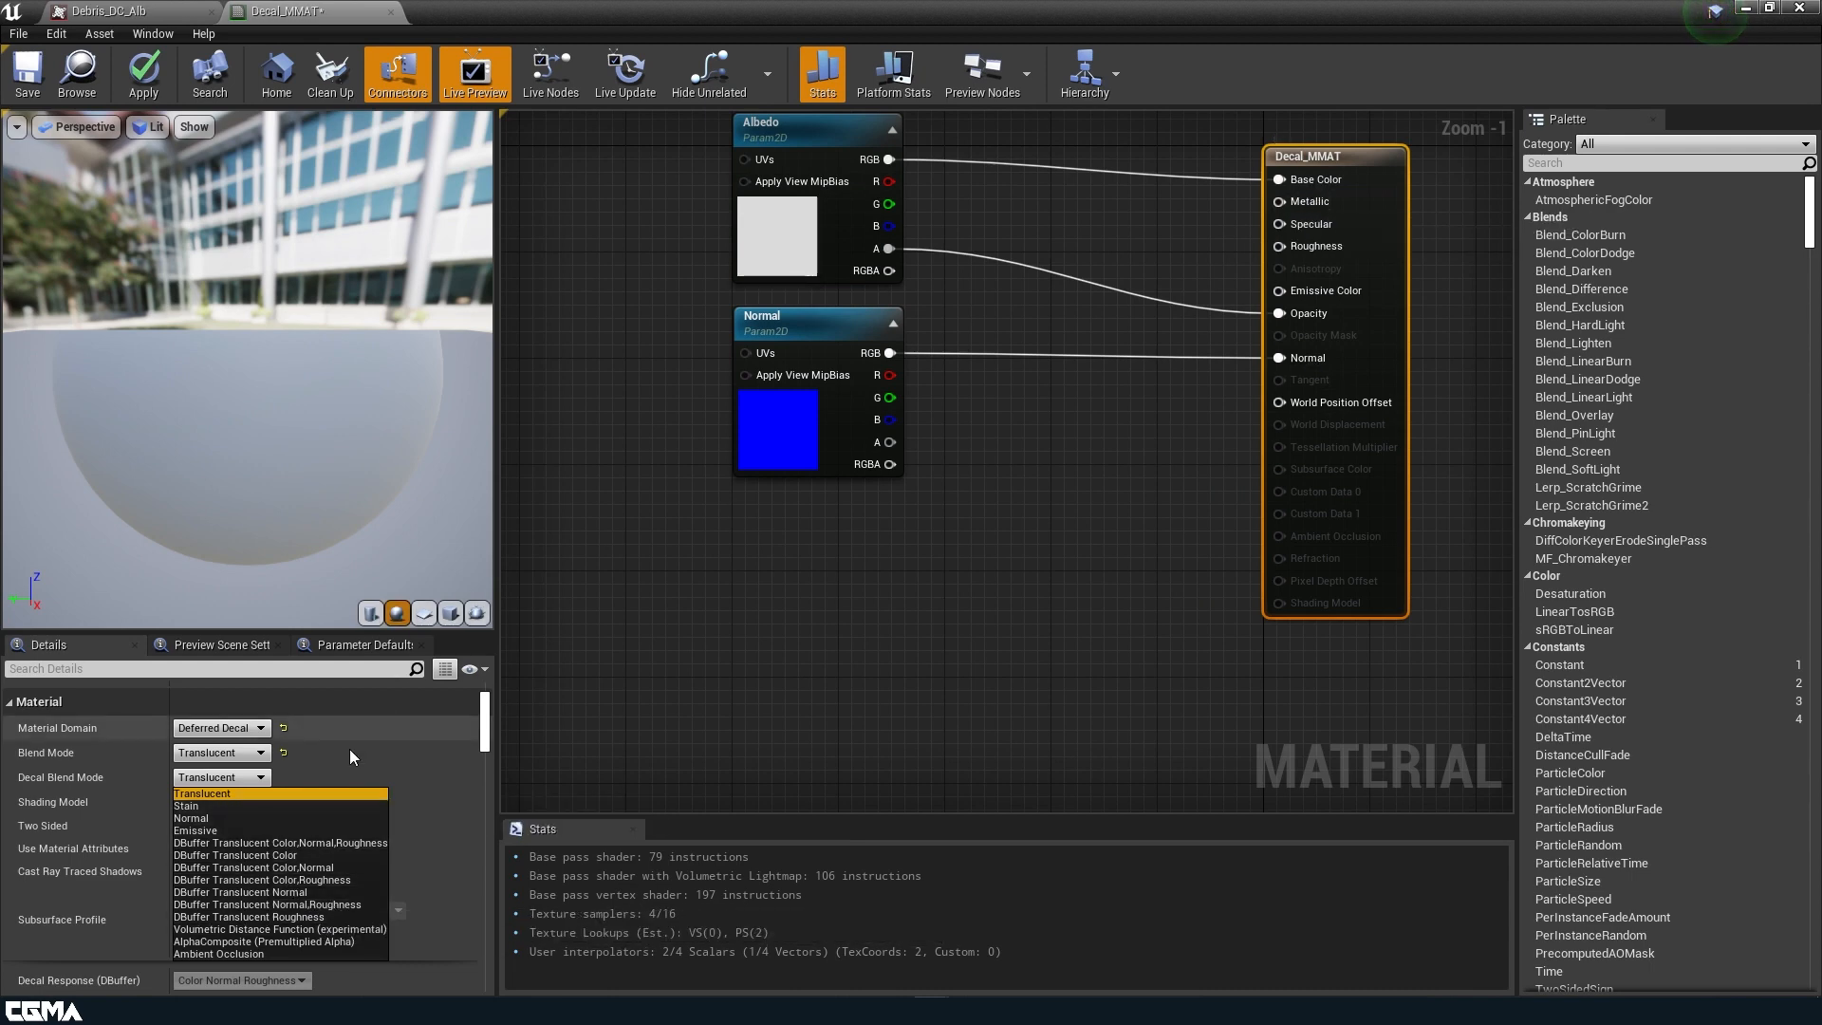
pyautogui.click(280, 868)
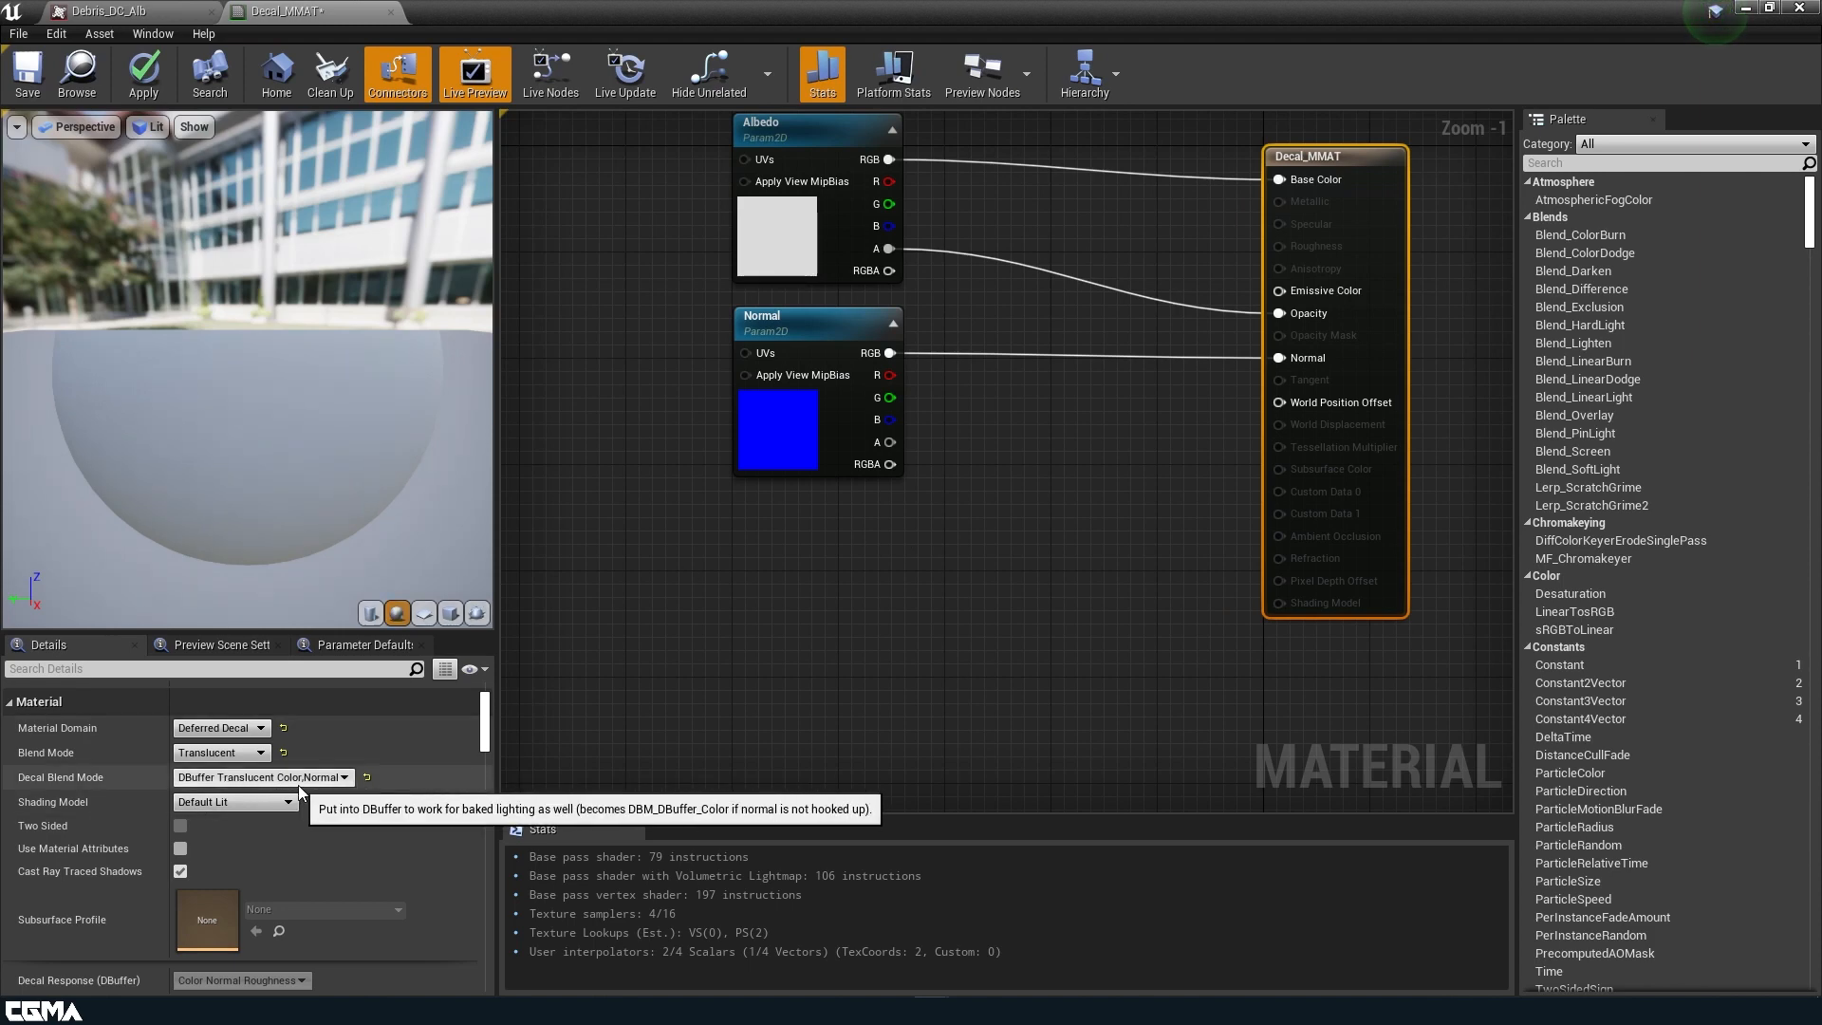
pyautogui.moveTo(1009, 567); pyautogui.dragTo(1056, 748, button='right')
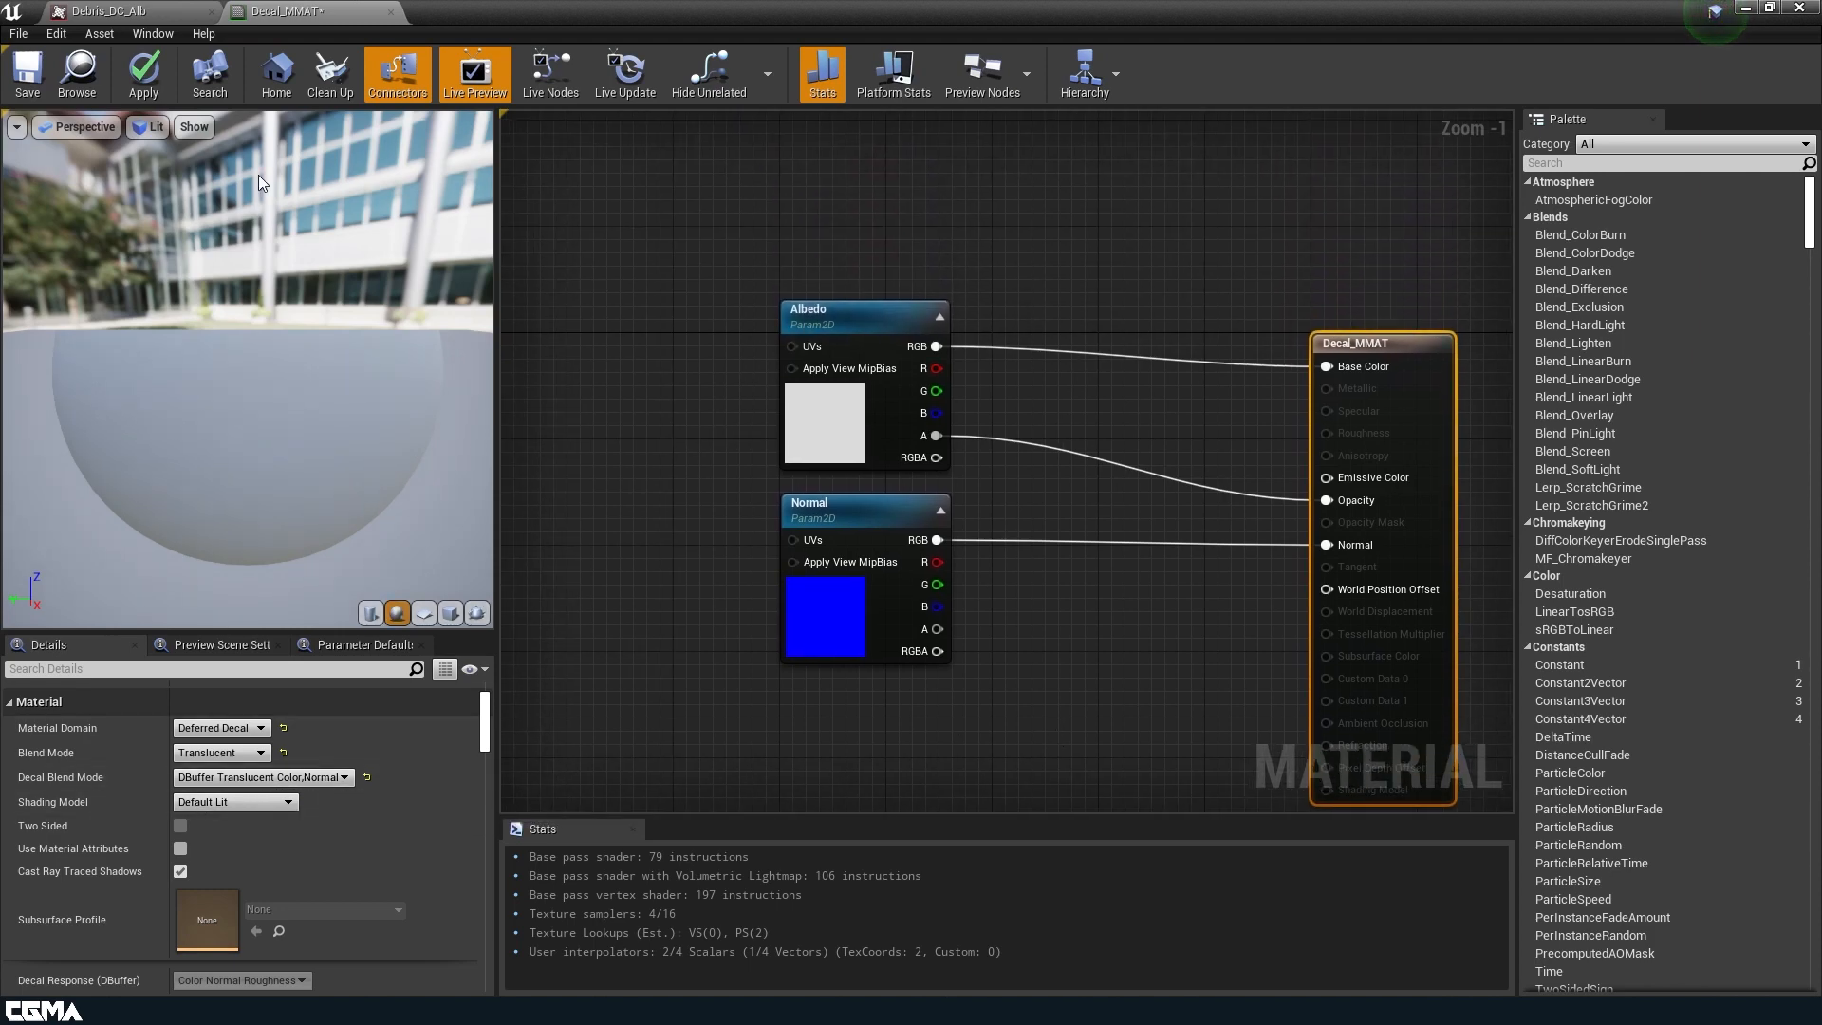
# Apply and save the Decal_MMAT material, and close the Debris_DC_Alb texture.
pyautogui.click(126, 80)
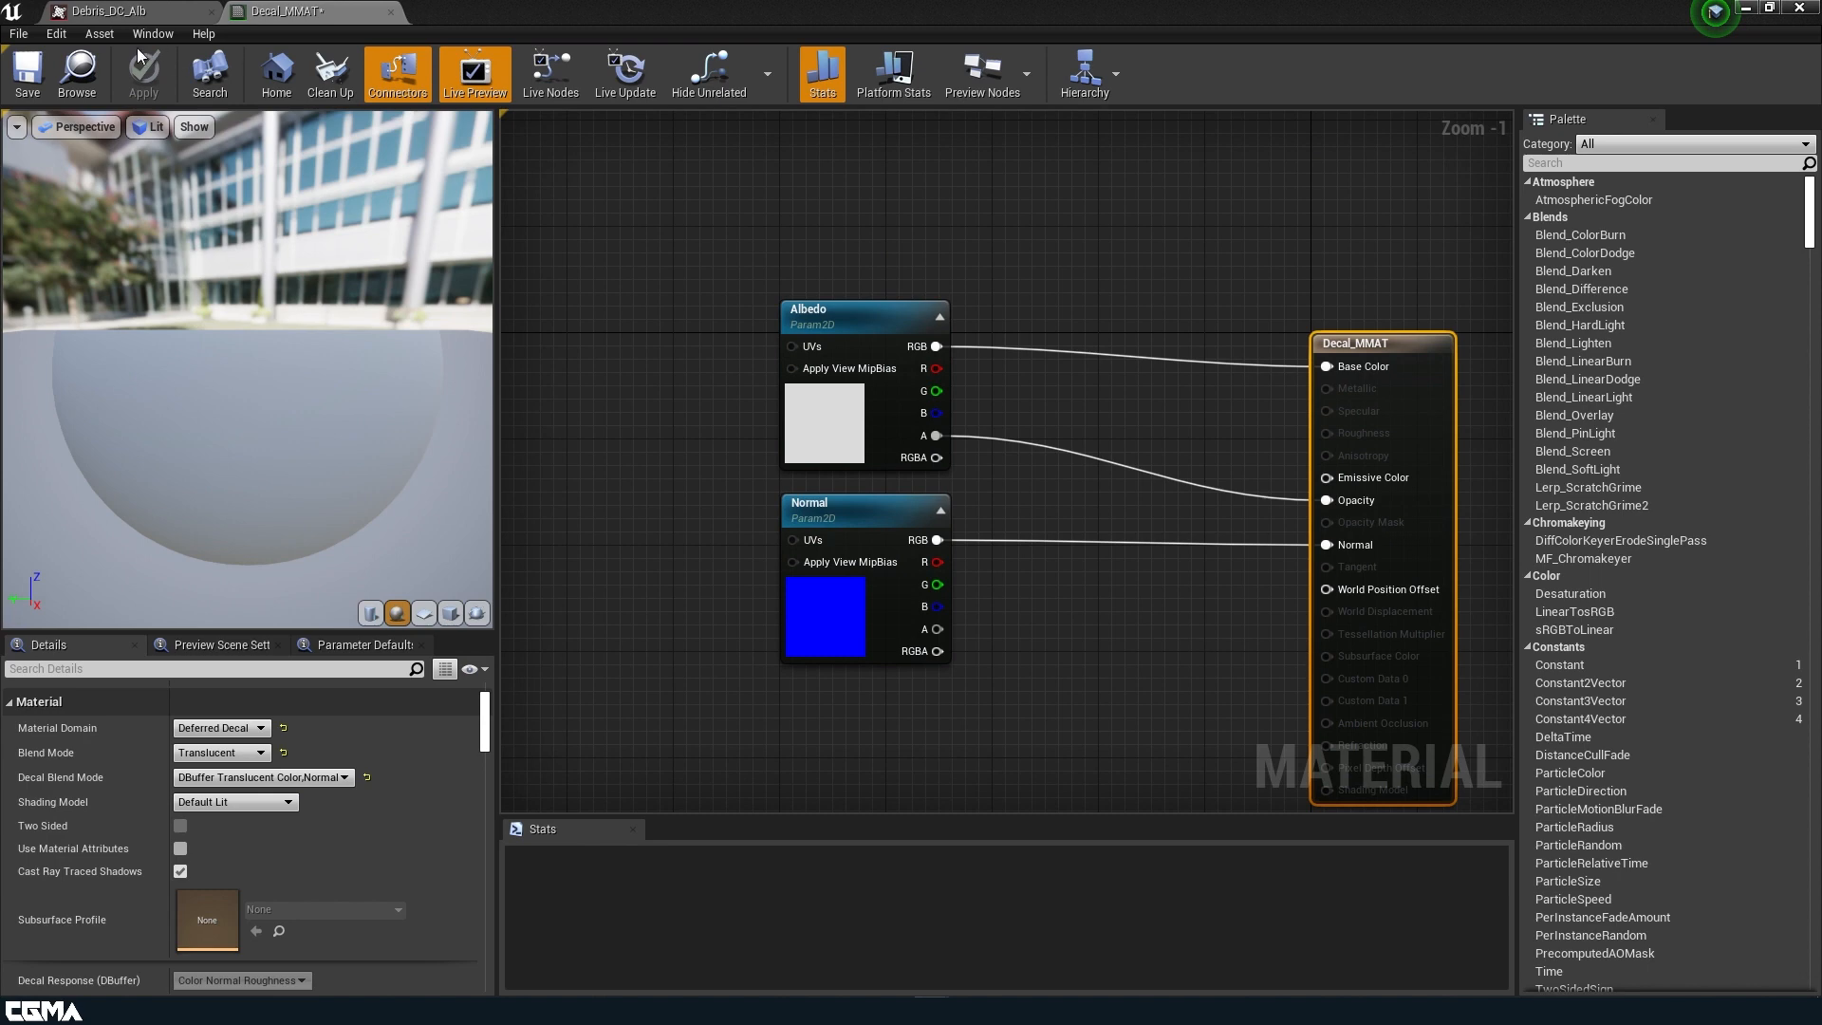
pyautogui.click(36, 69)
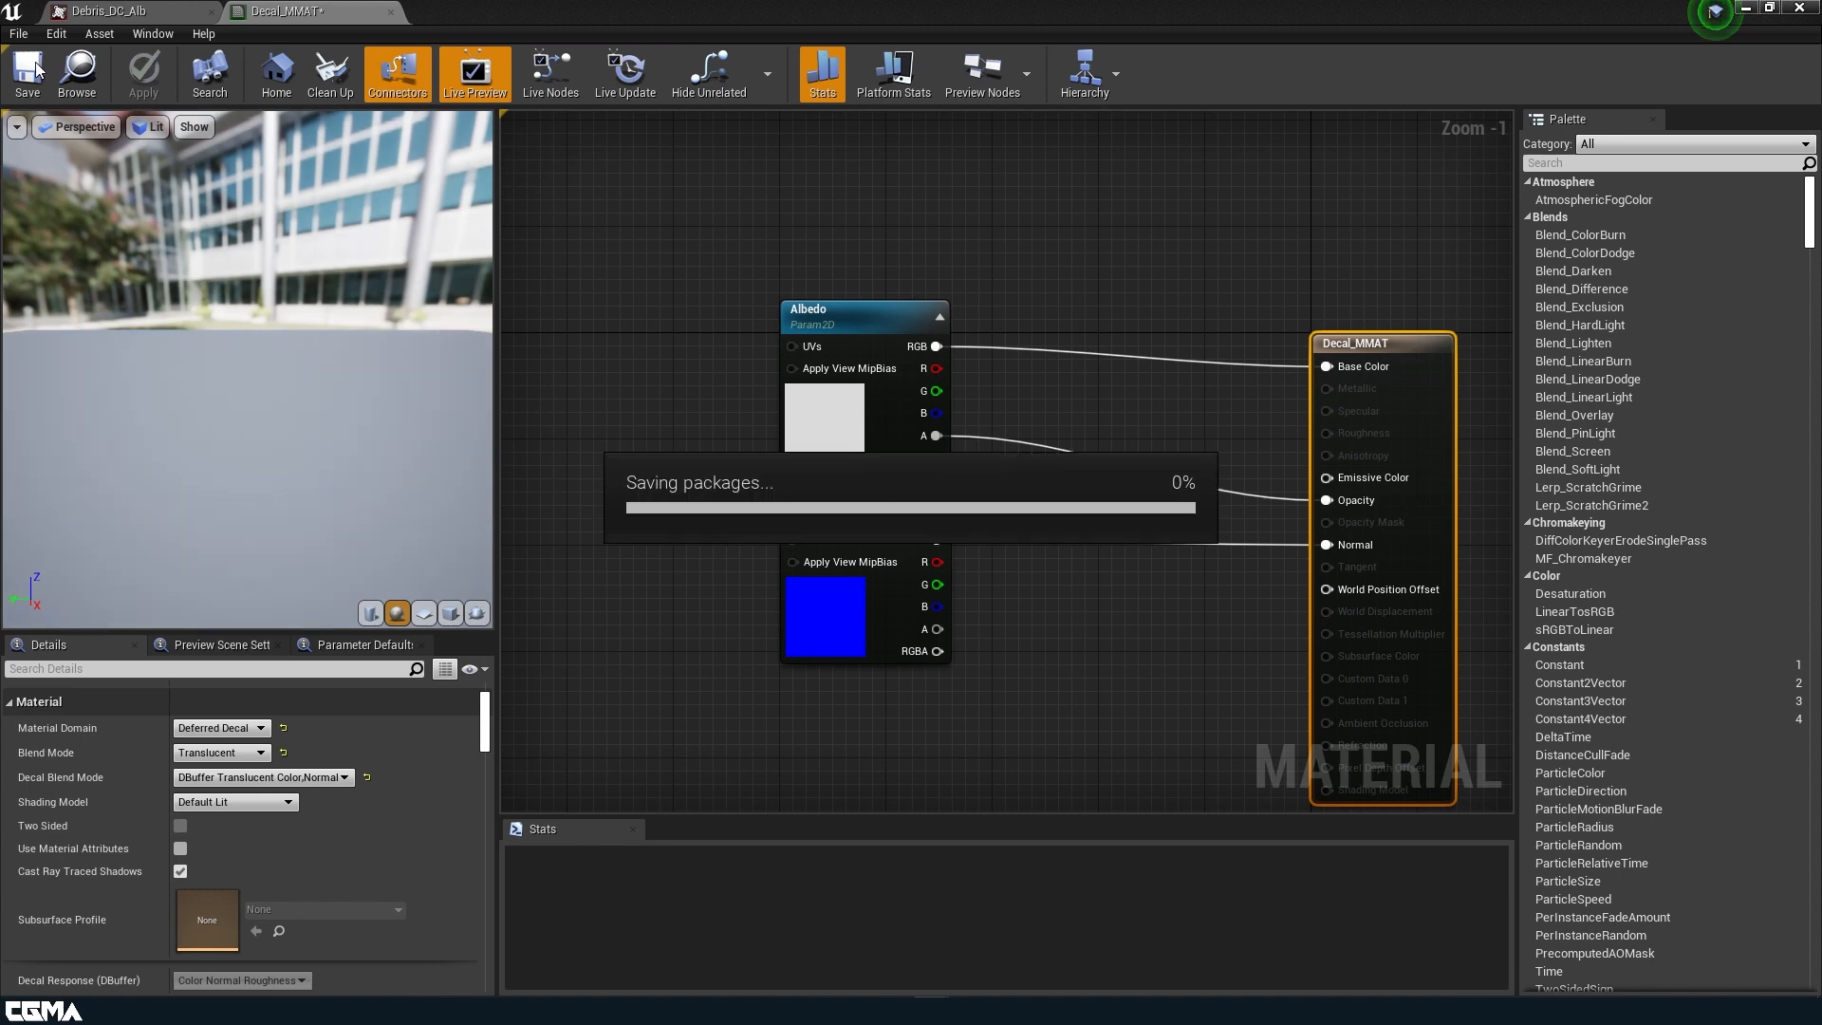
pyautogui.click(186, 11)
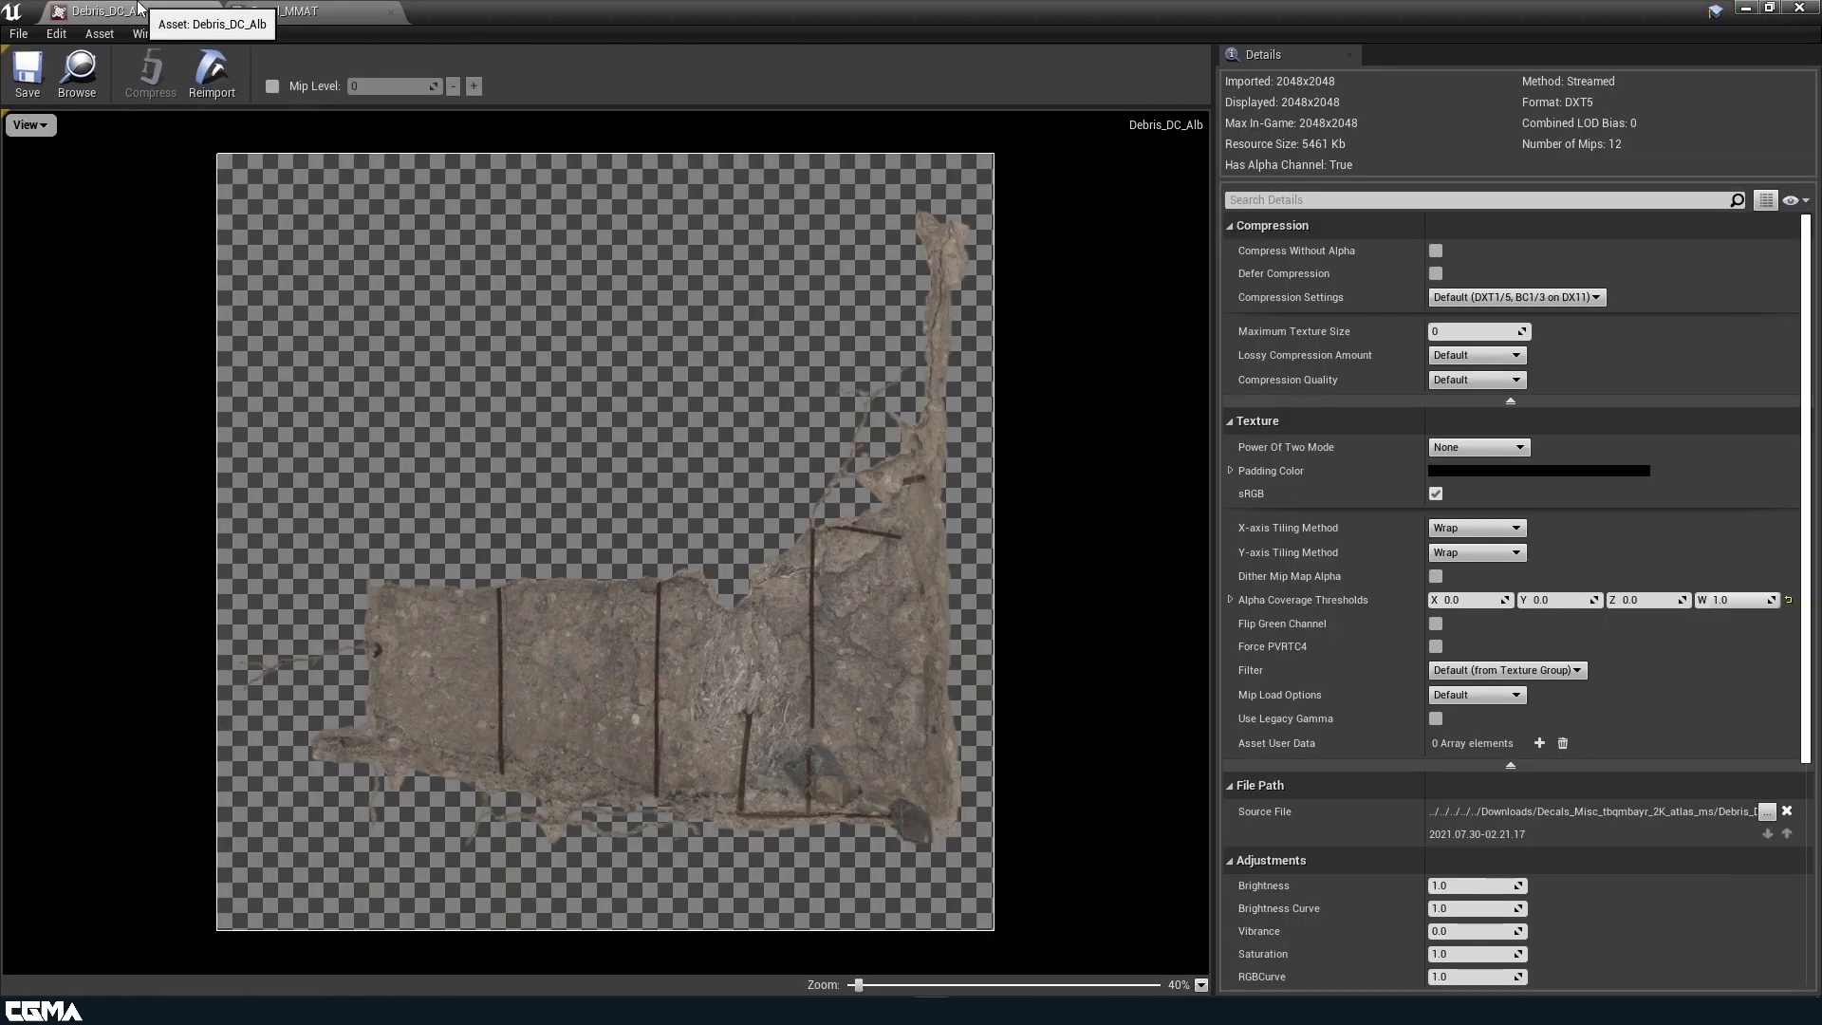
pyautogui.click(213, 13)
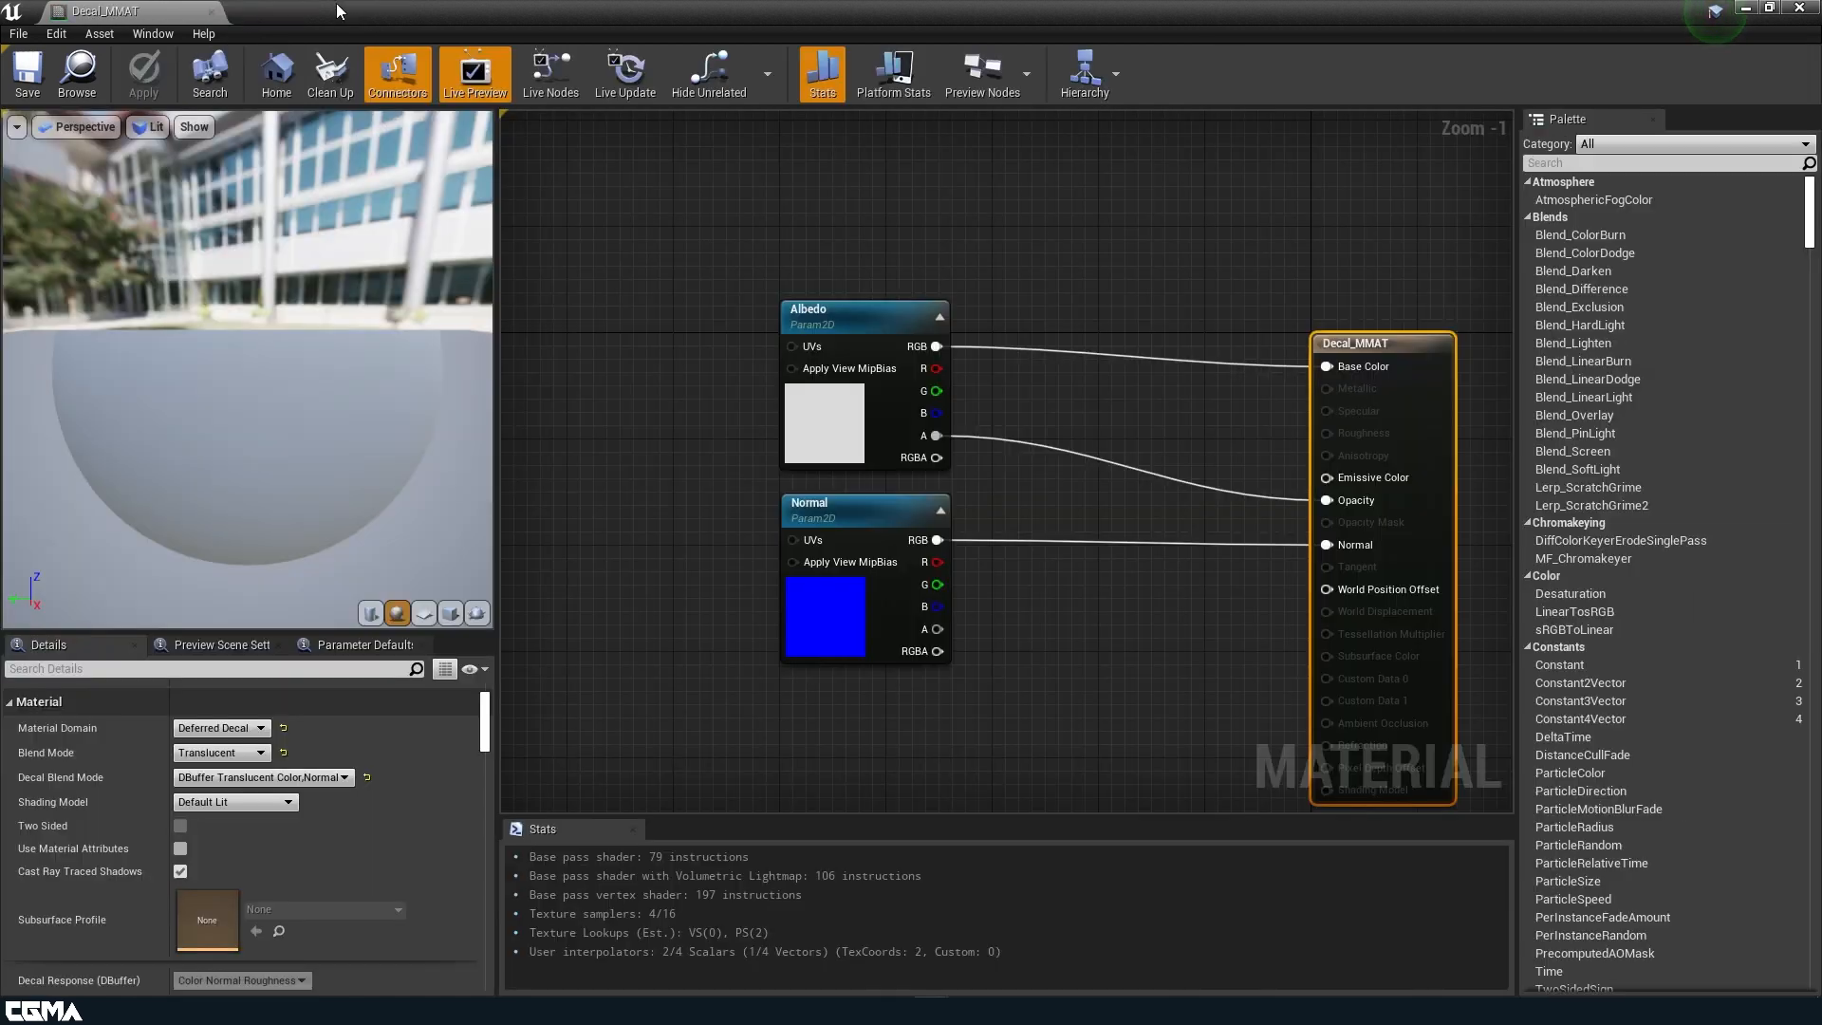
# Create a material instance of Decal_MMAT in the Materials folder and name it Graffiti_IMAT.
pyautogui.moveTo(271, 3); pyautogui.dragTo(1077, 392)
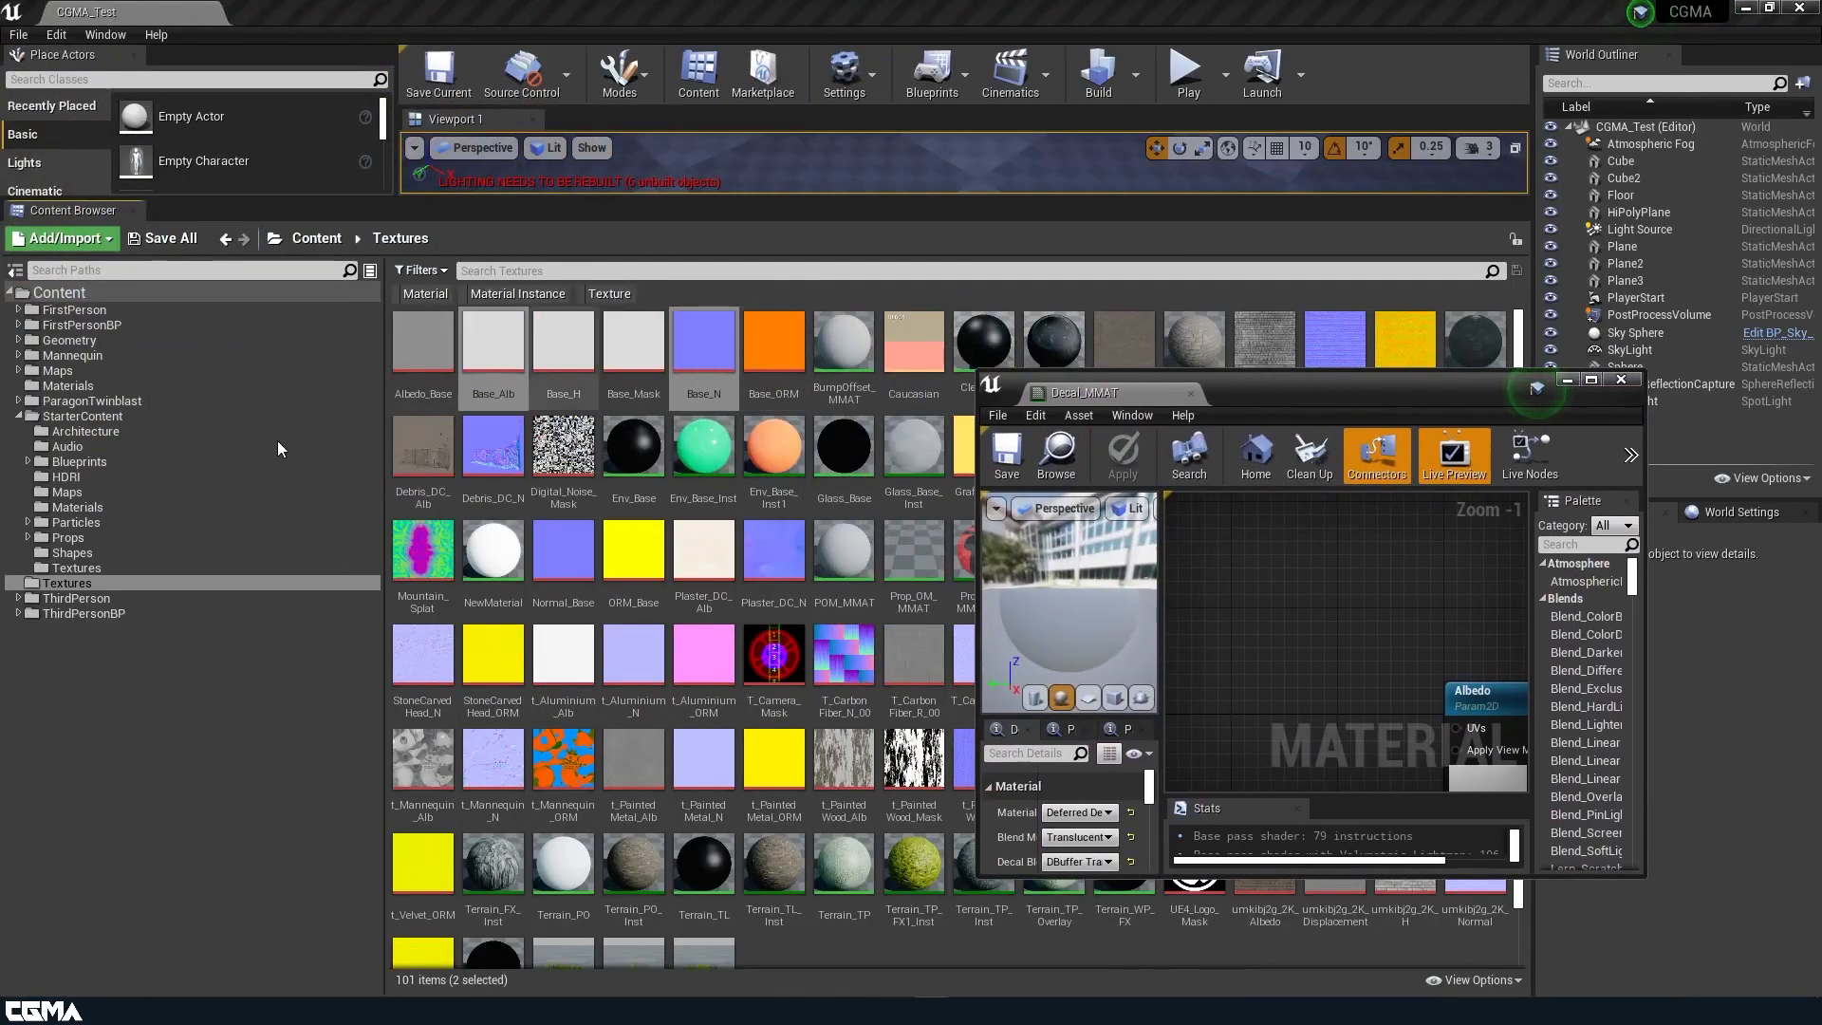
pyautogui.click(67, 385)
pyautogui.moveTo(1369, 407); pyautogui.dragTo(1044, 810)
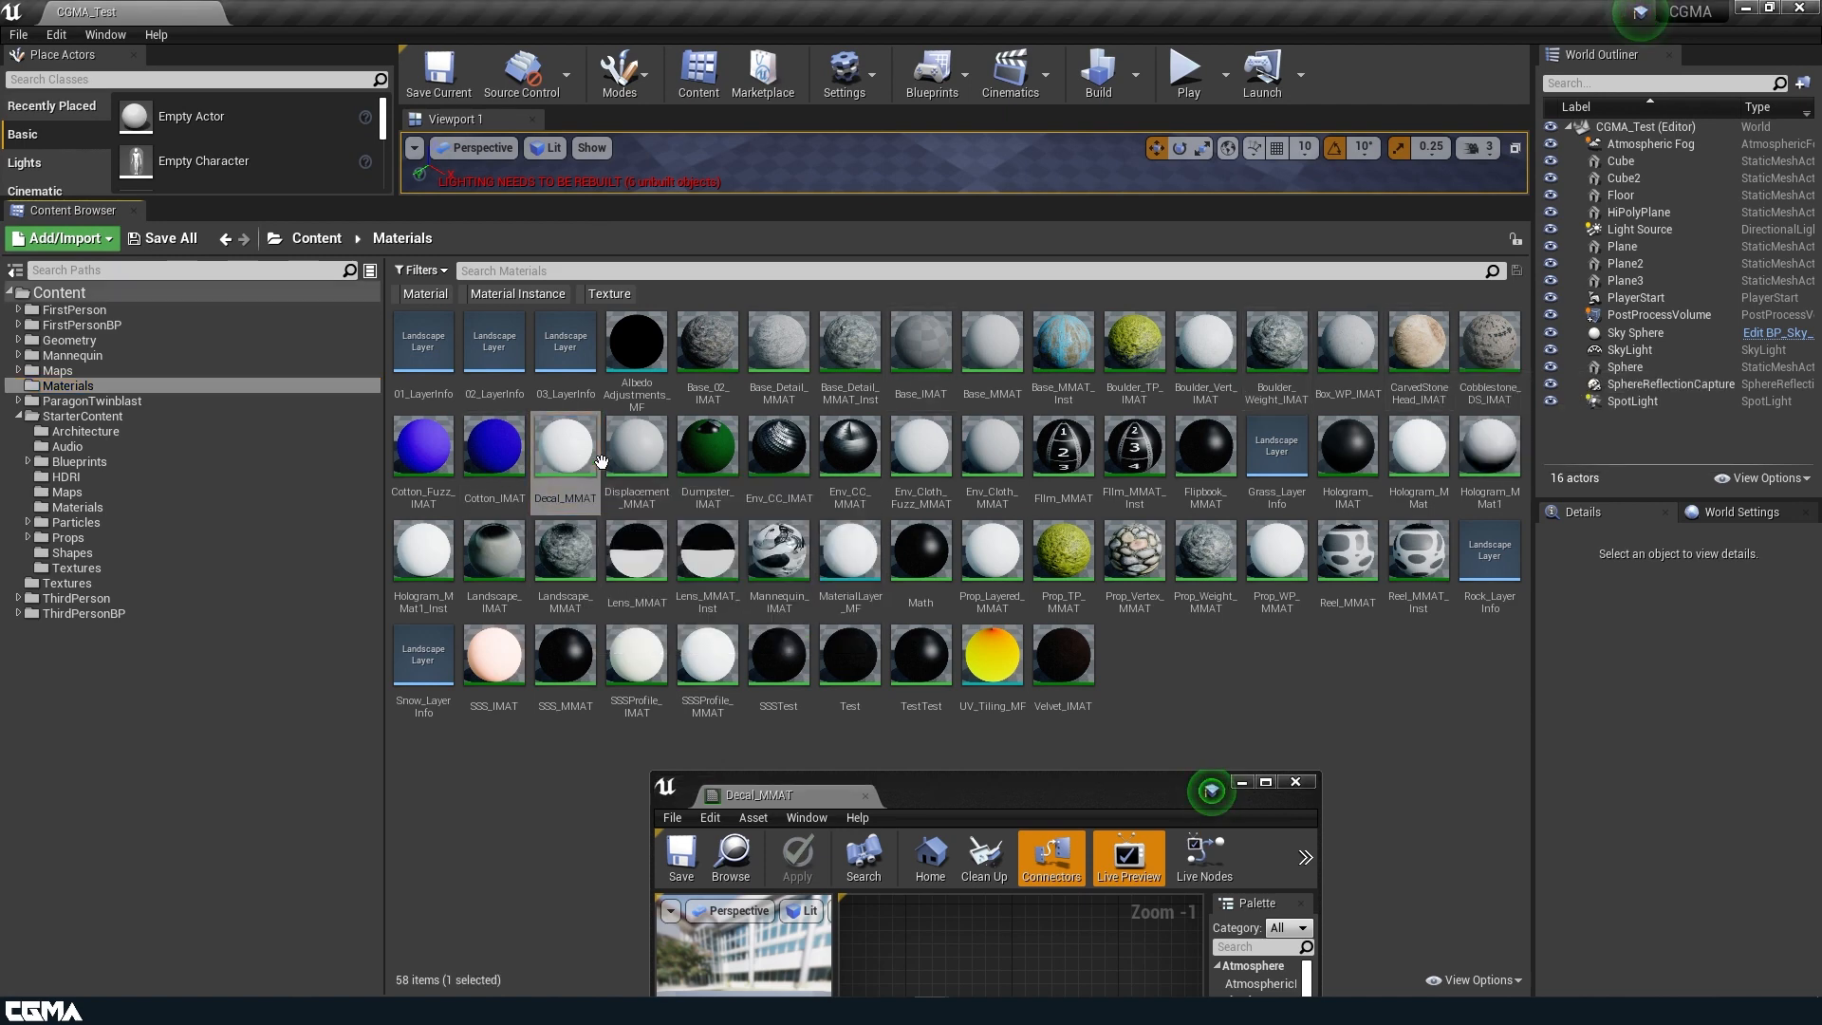
pyautogui.rightClick(569, 465)
pyautogui.click(655, 490)
pyautogui.write('Graffiti_')
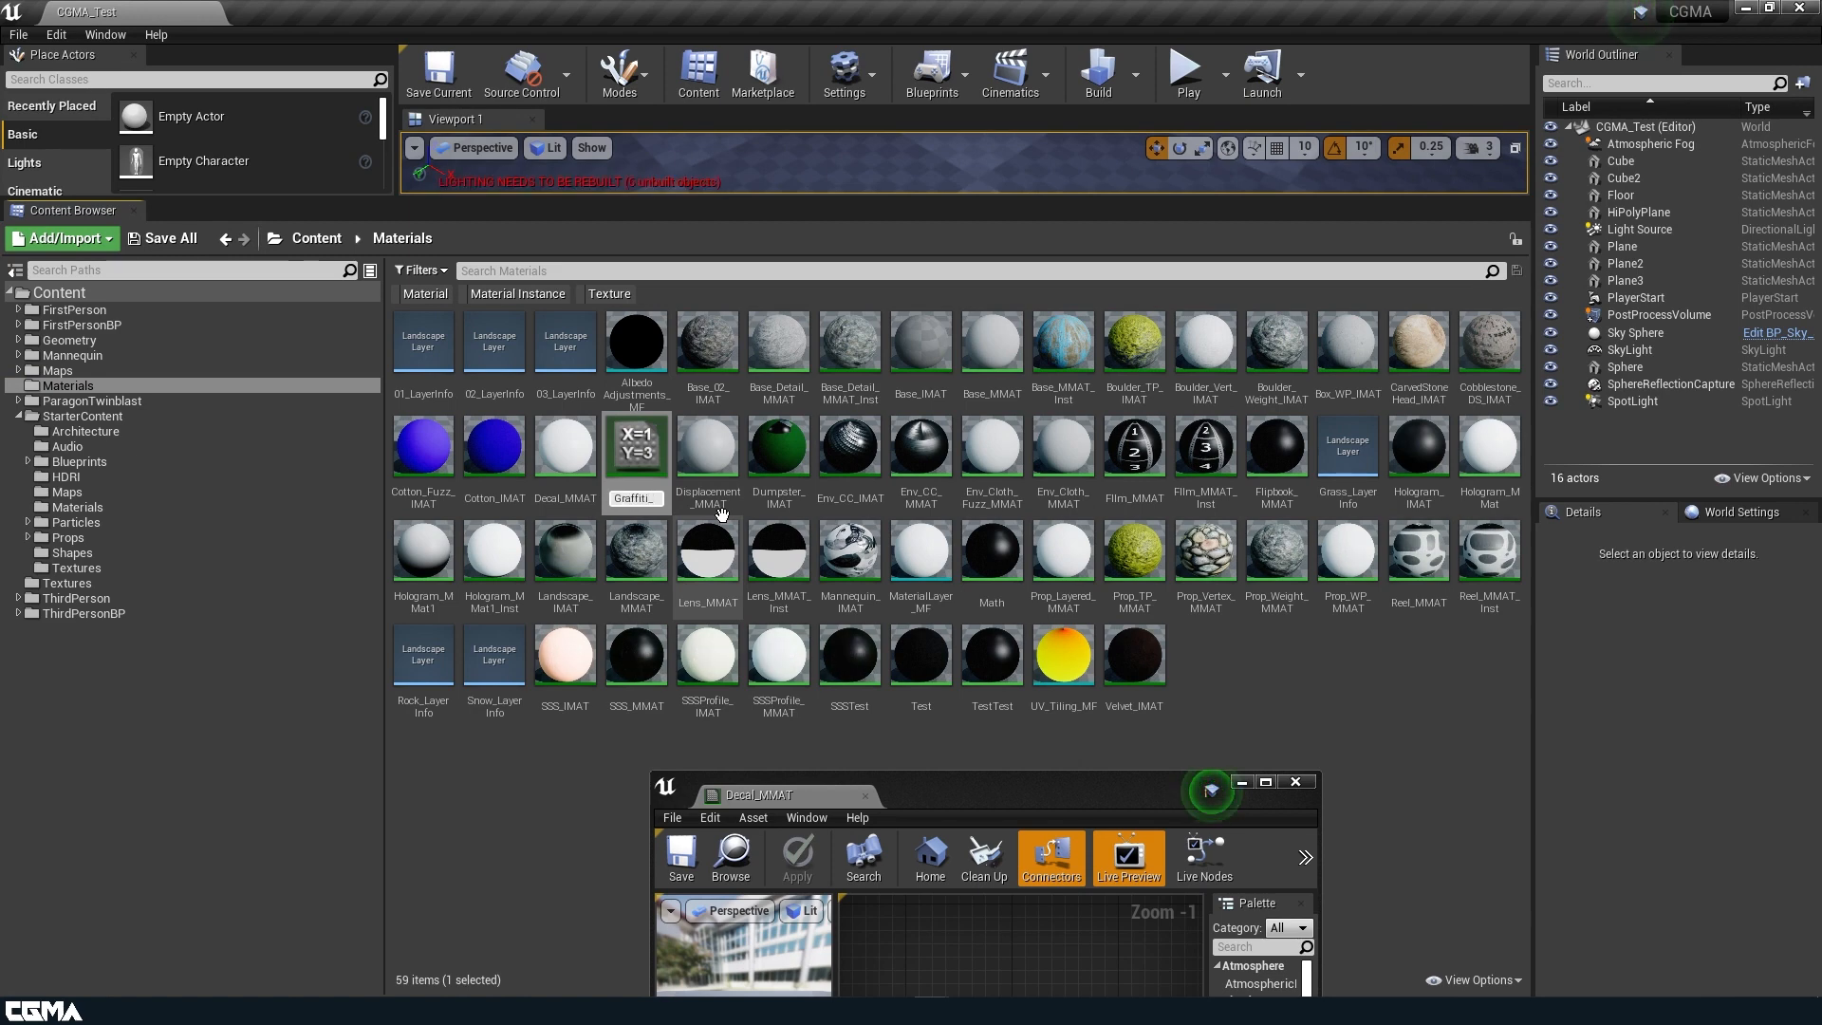
pyautogui.write('IMAT')
pyautogui.press('Return')
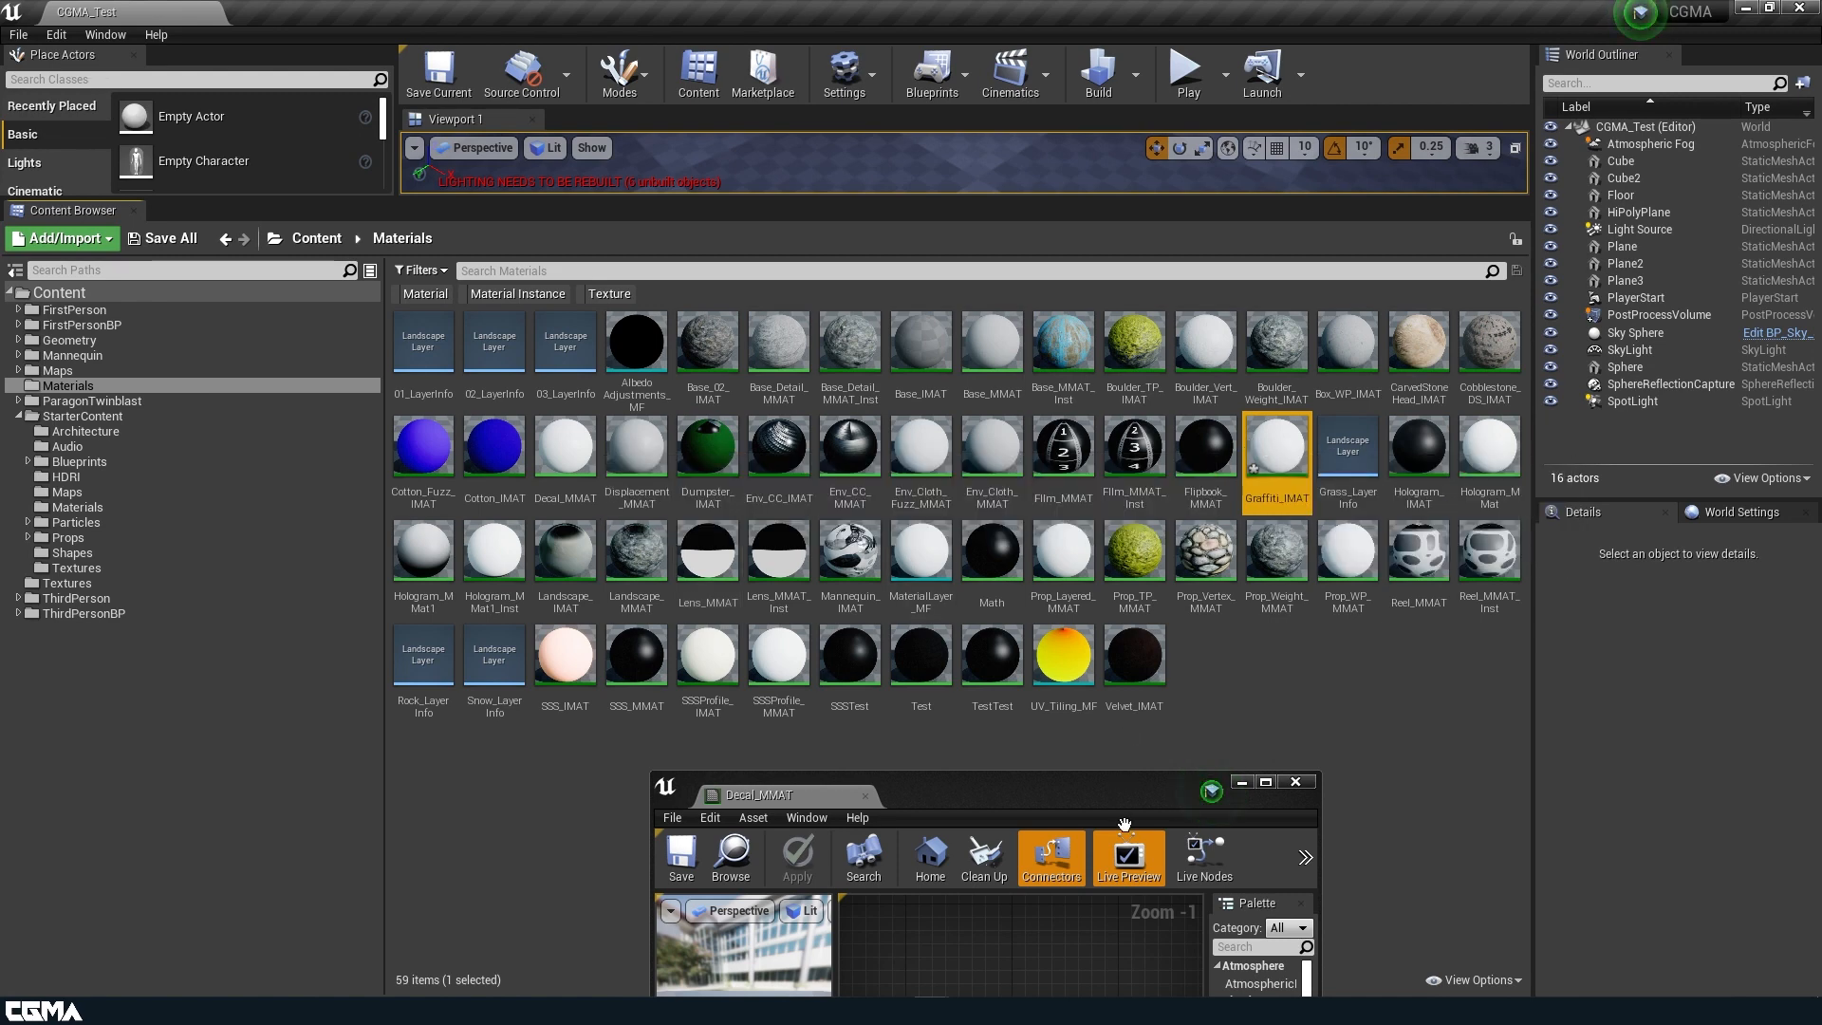
# Enable the Albedo override in Graffiti_IMAT and assign the Graffiti_DC_Alb texture to it.
pyautogui.moveTo(1157, 792); pyautogui.dragTo(1181, 172)
pyautogui.doubleClick(1181, 172)
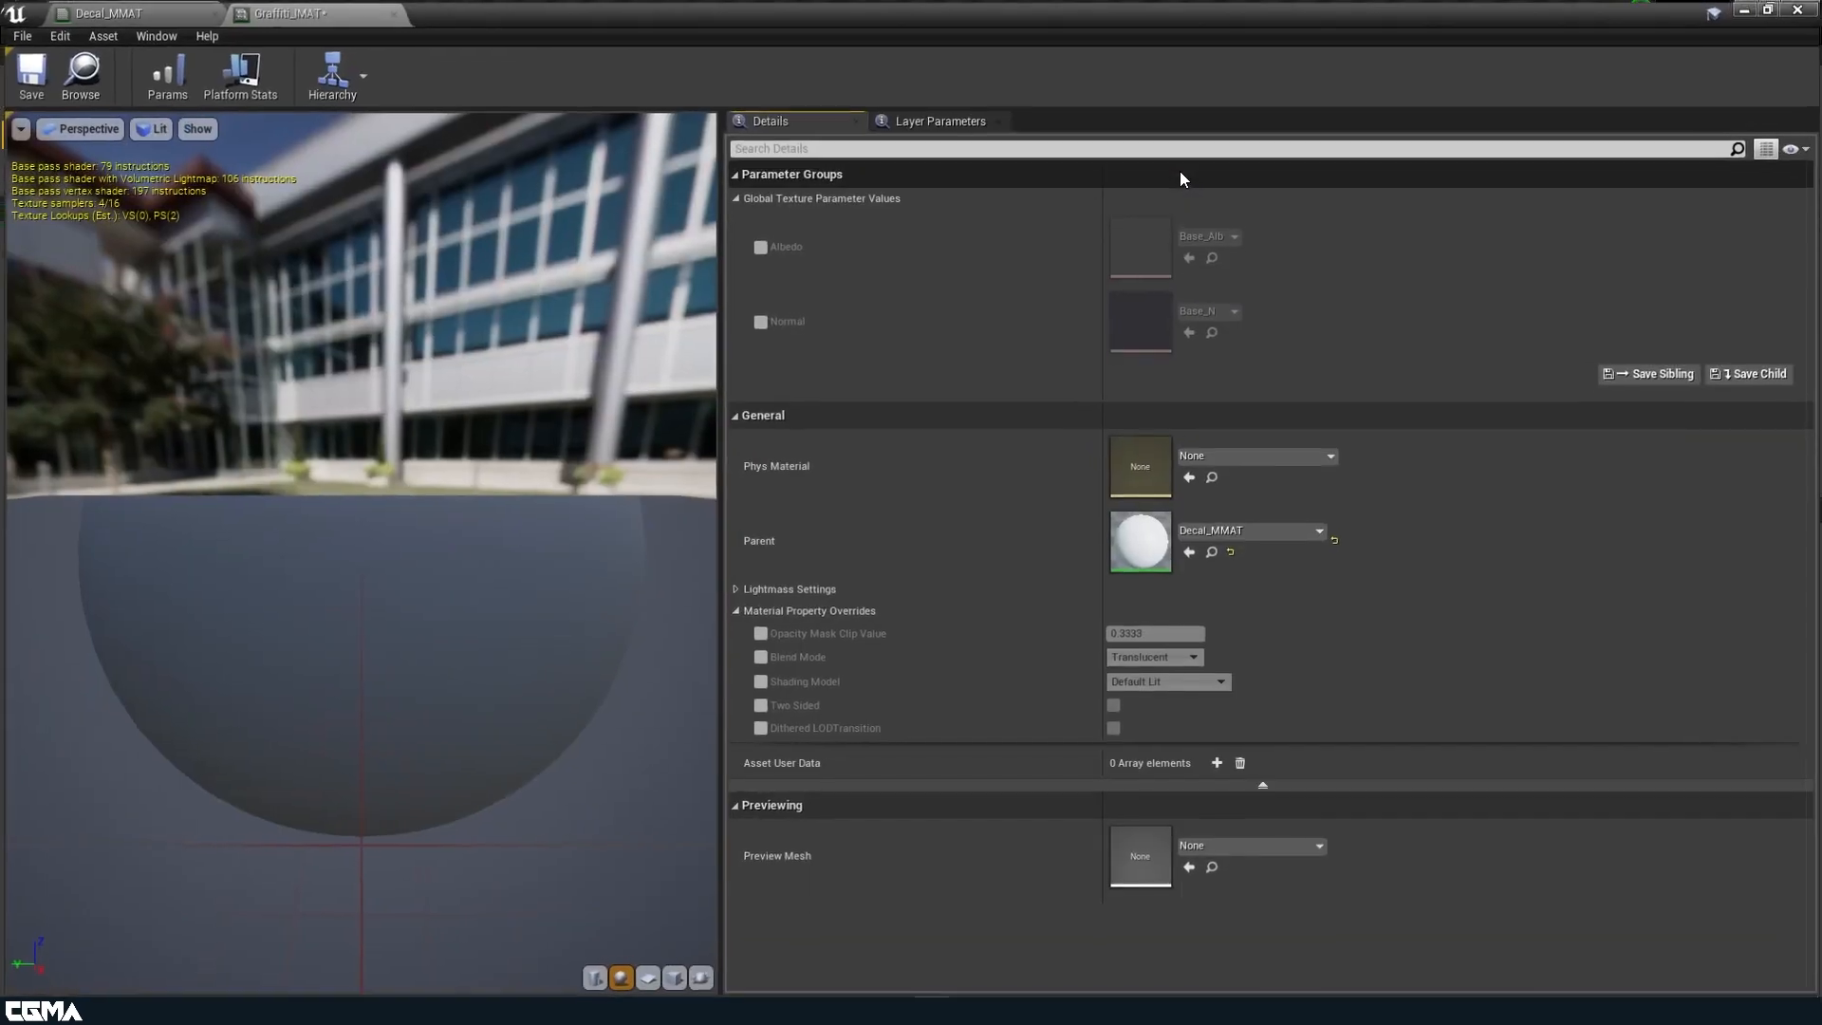
pyautogui.click(759, 246)
pyautogui.click(759, 320)
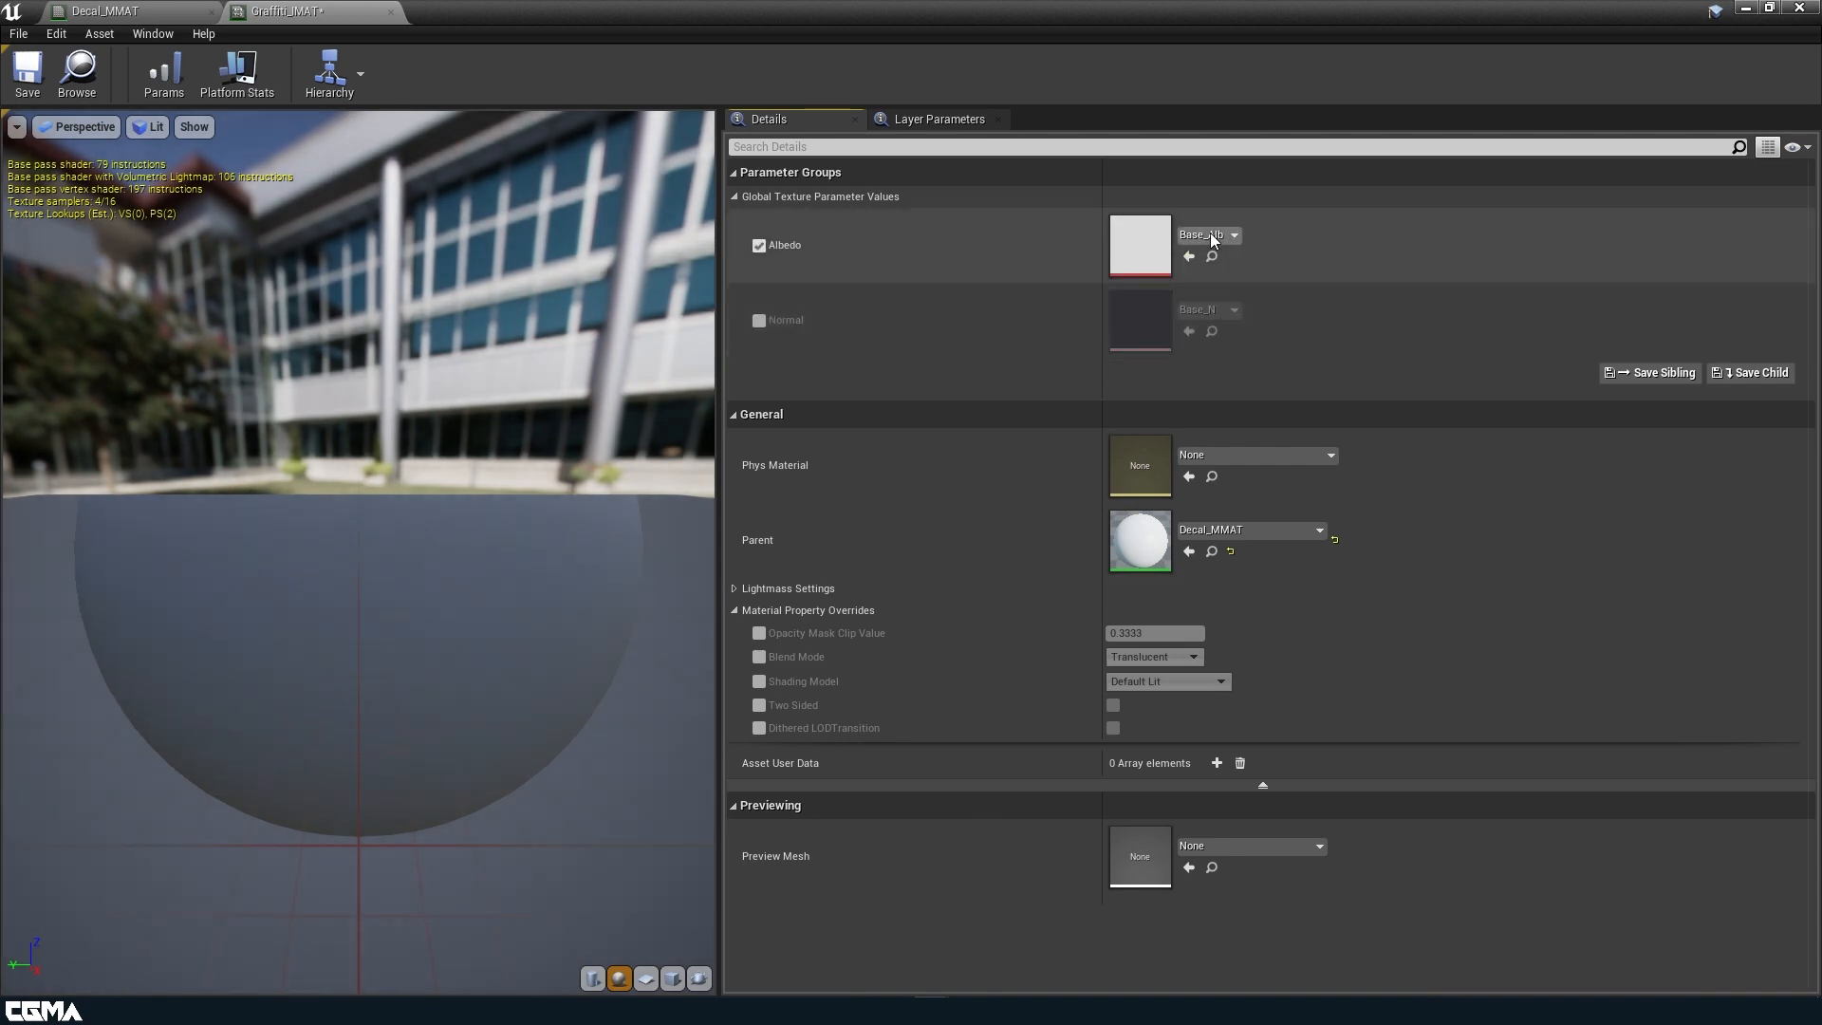
pyautogui.click(1211, 234)
pyautogui.write('al')
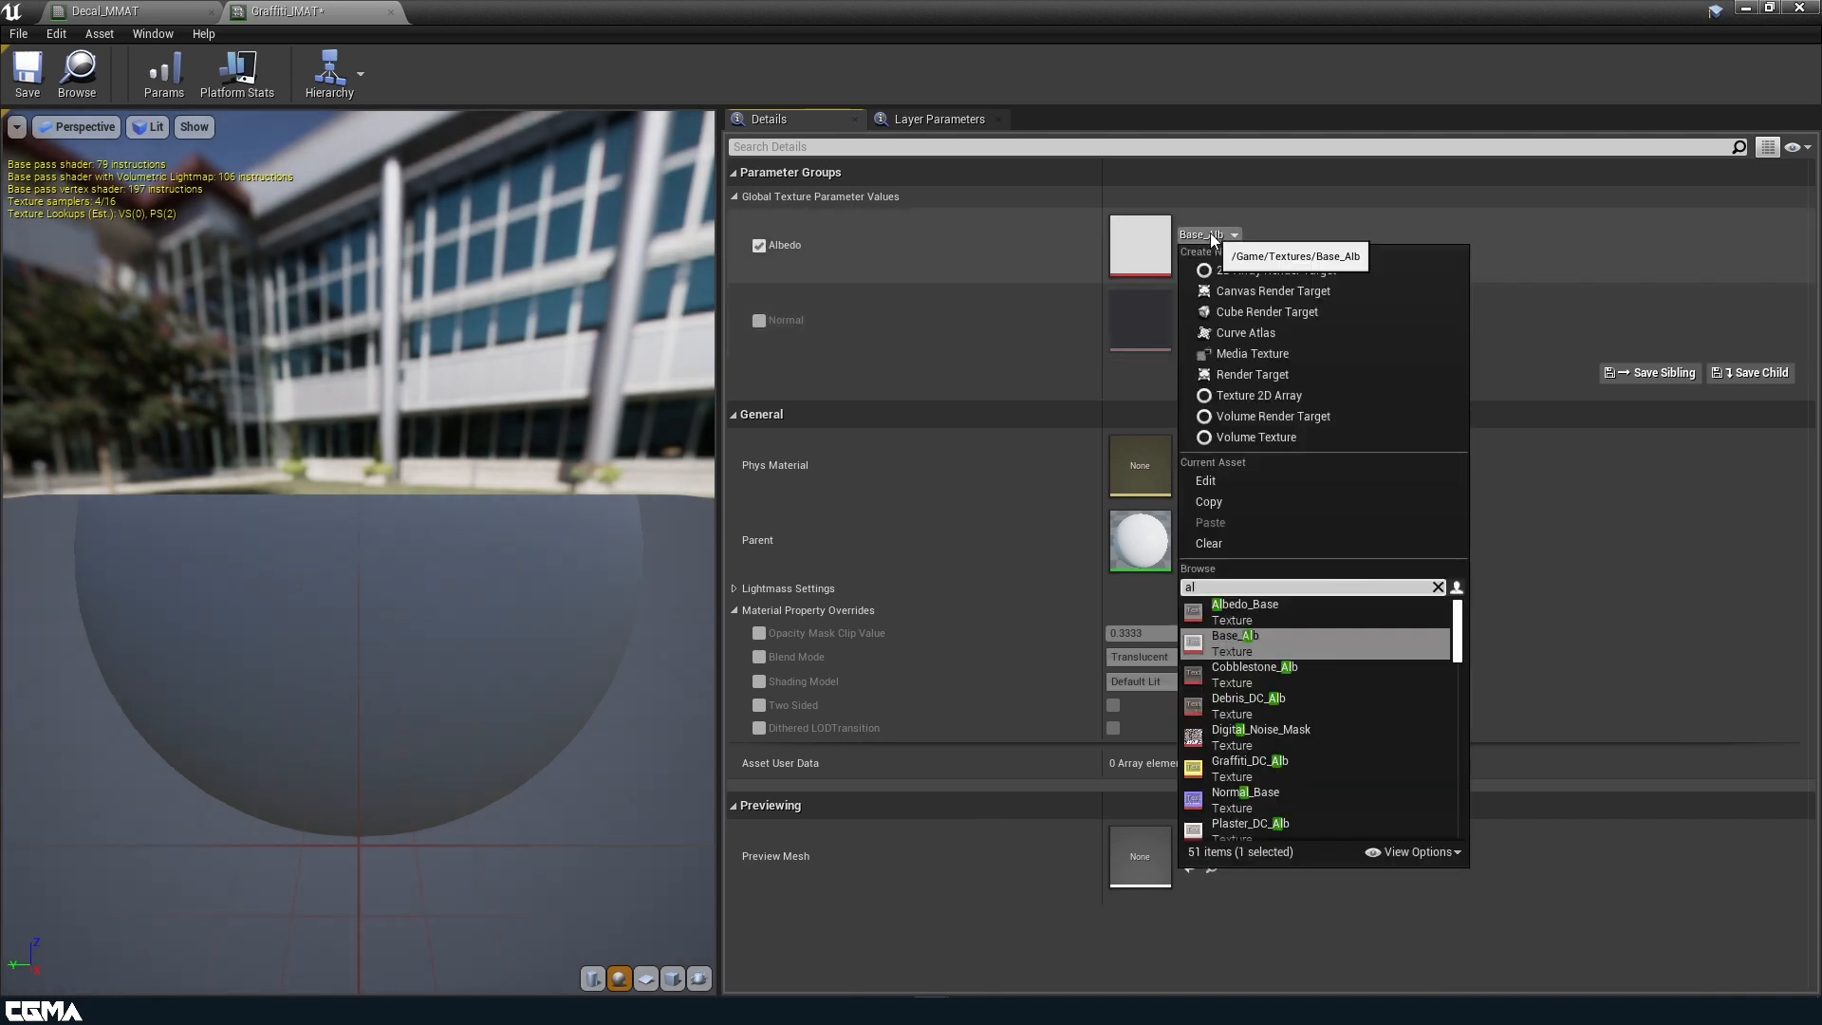
pyautogui.press('BackSpace')
pyautogui.press('BackSpace')
pyautogui.press('BackSpace')
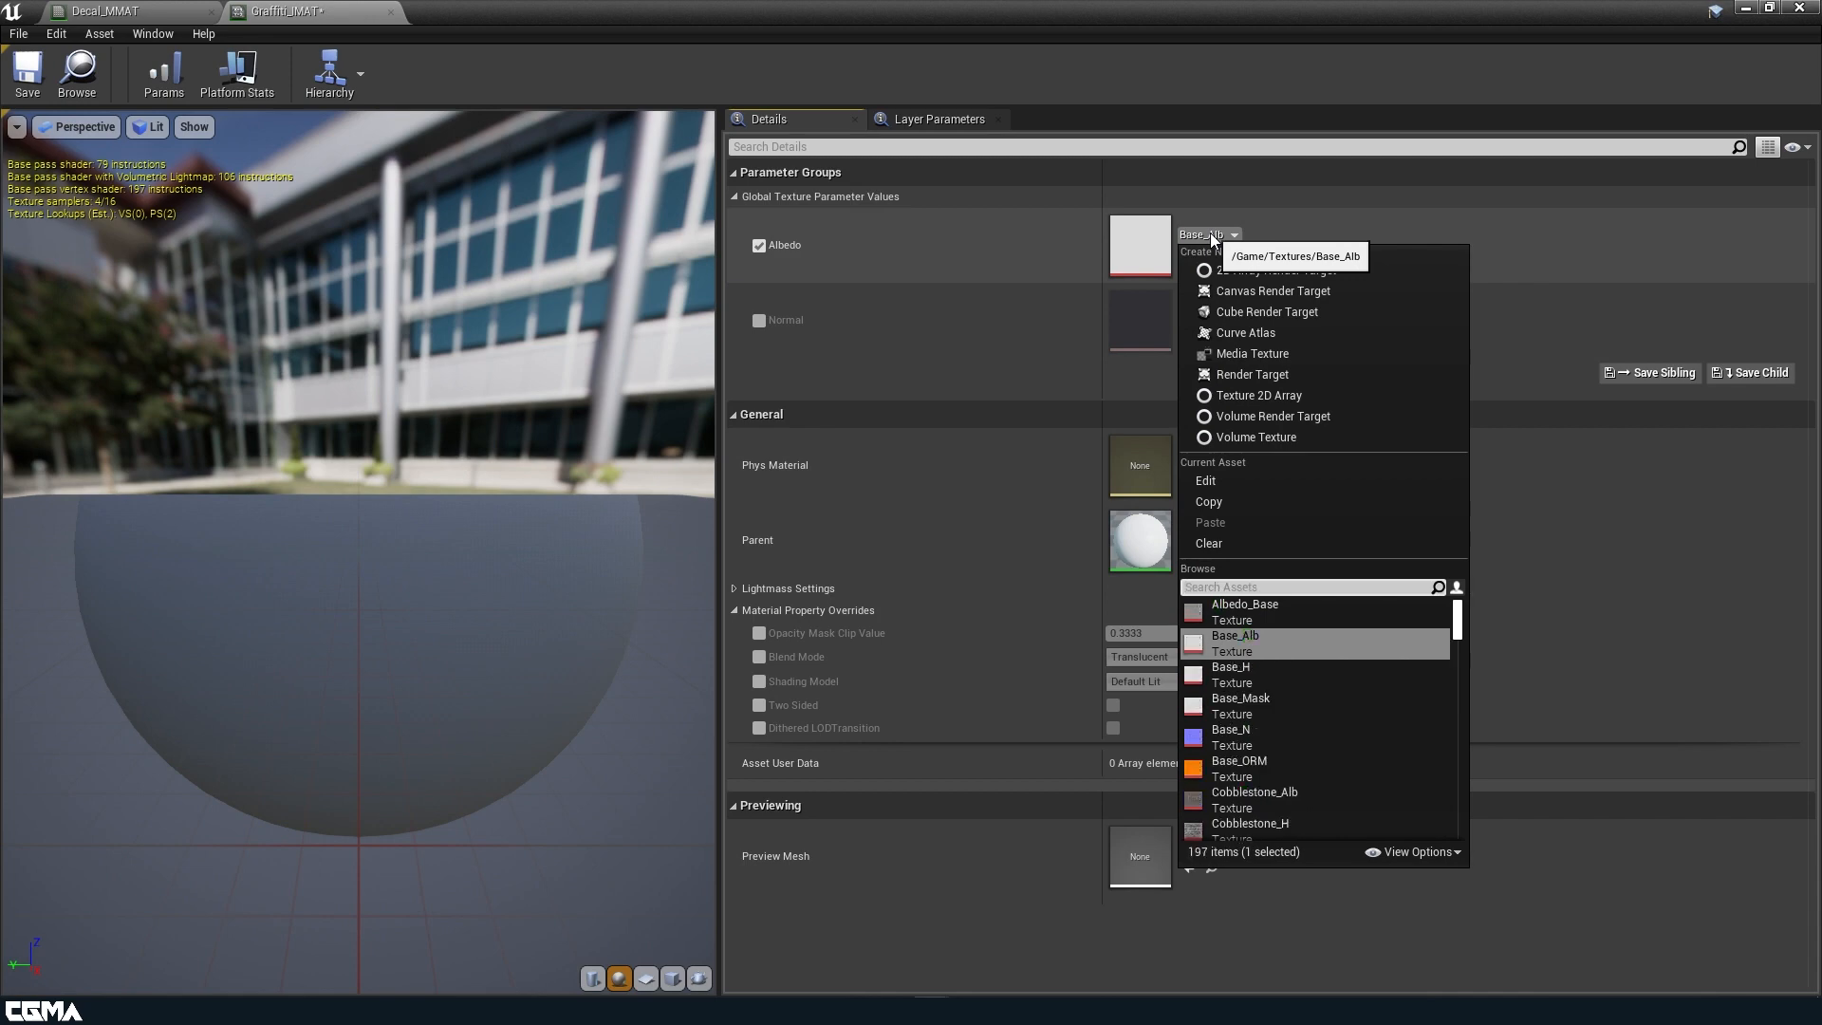
pyautogui.write('graff')
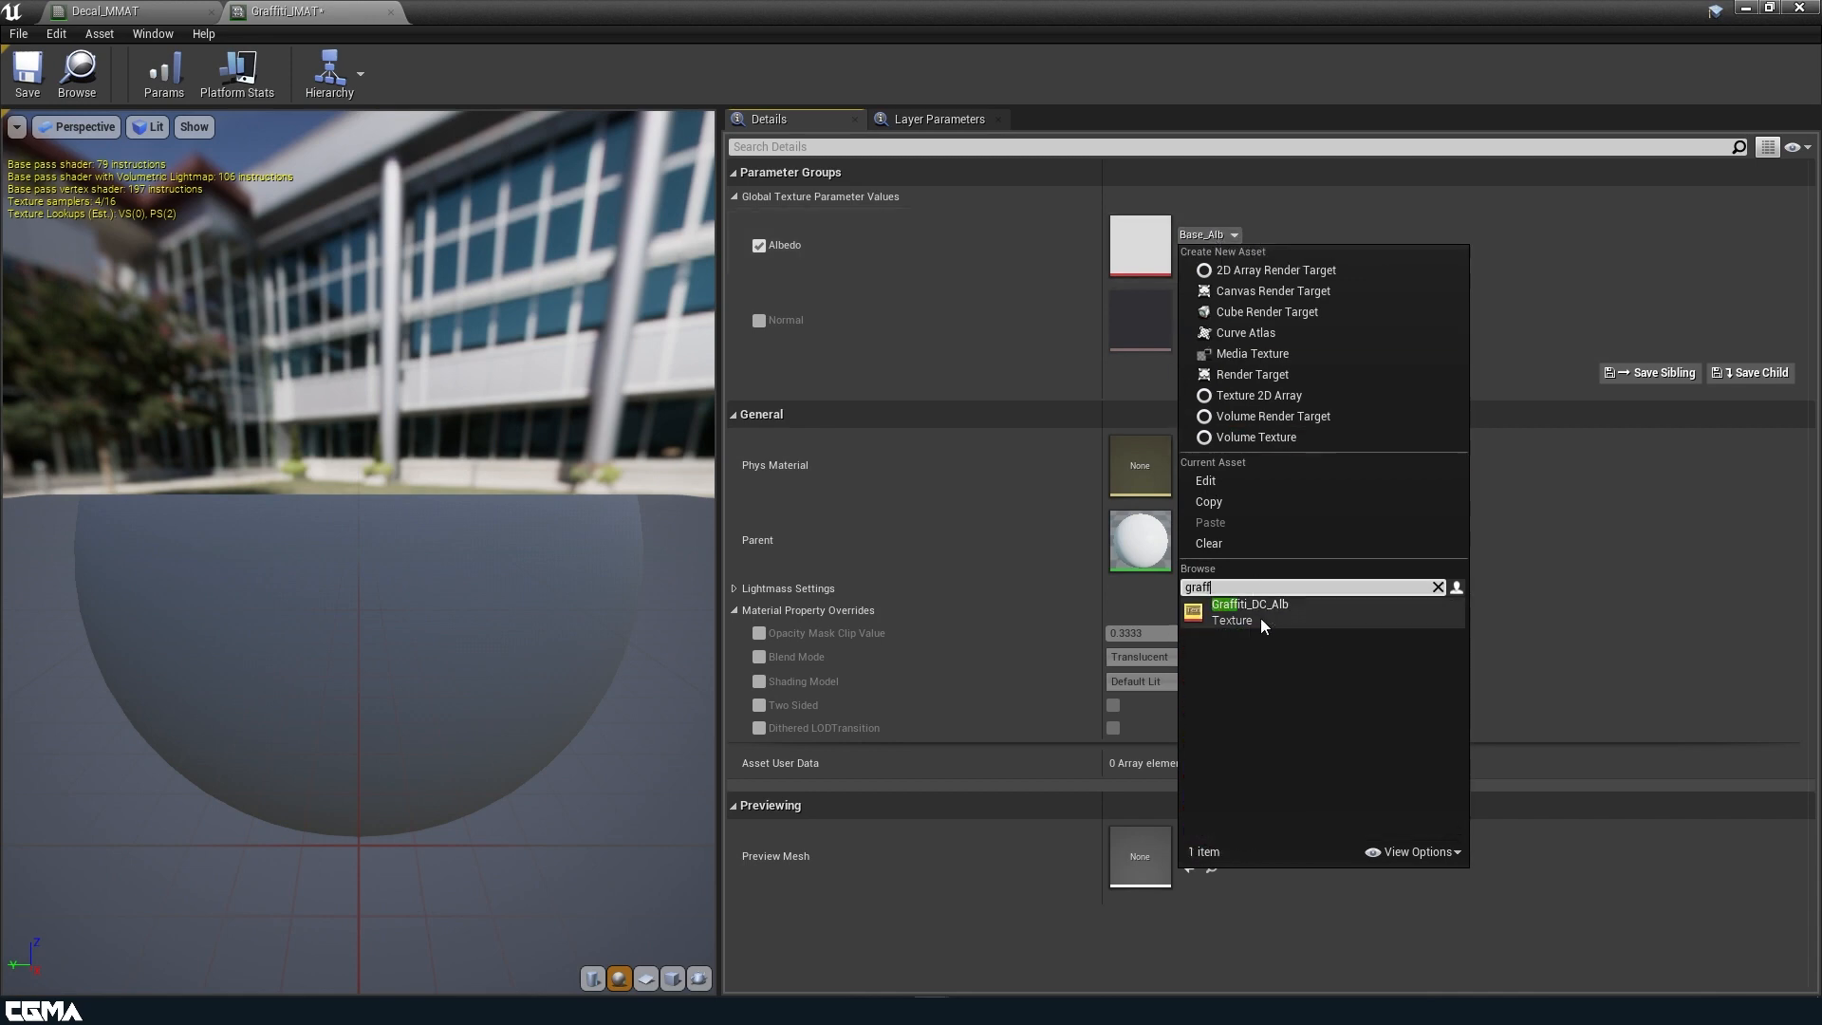
pyautogui.click(1261, 622)
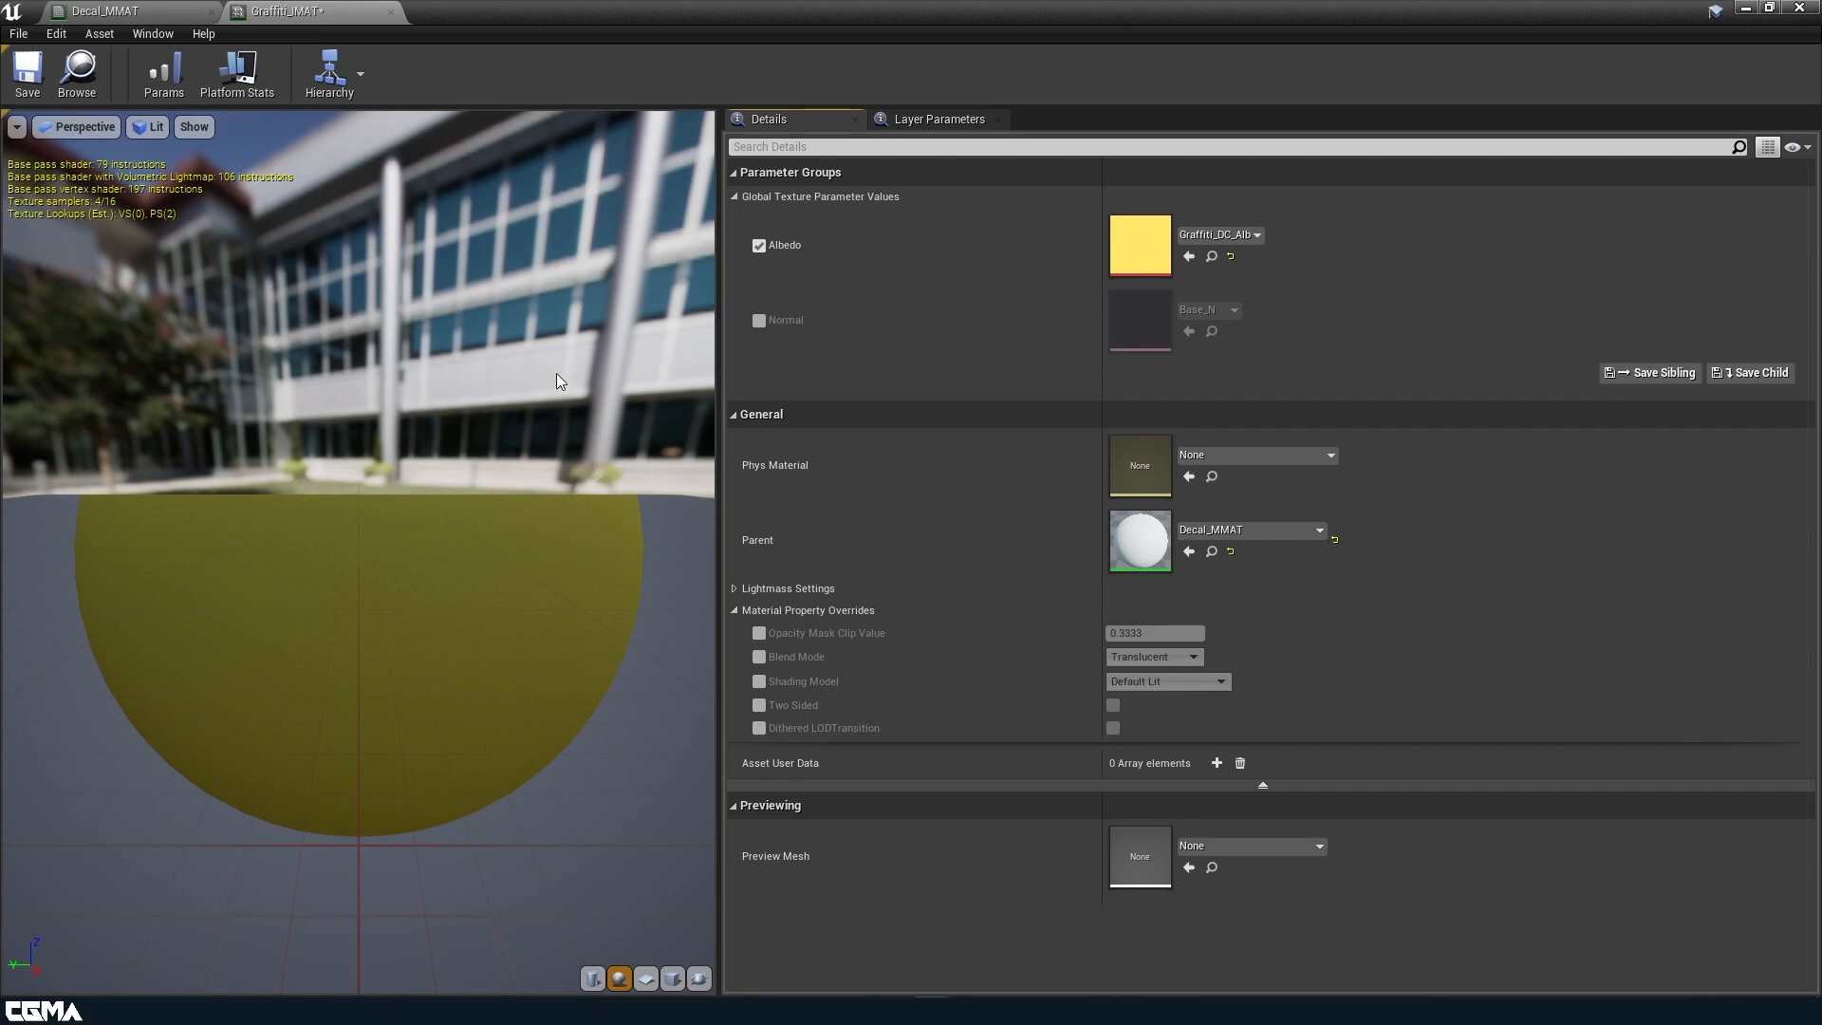
pyautogui.click(759, 657)
pyautogui.click(1153, 658)
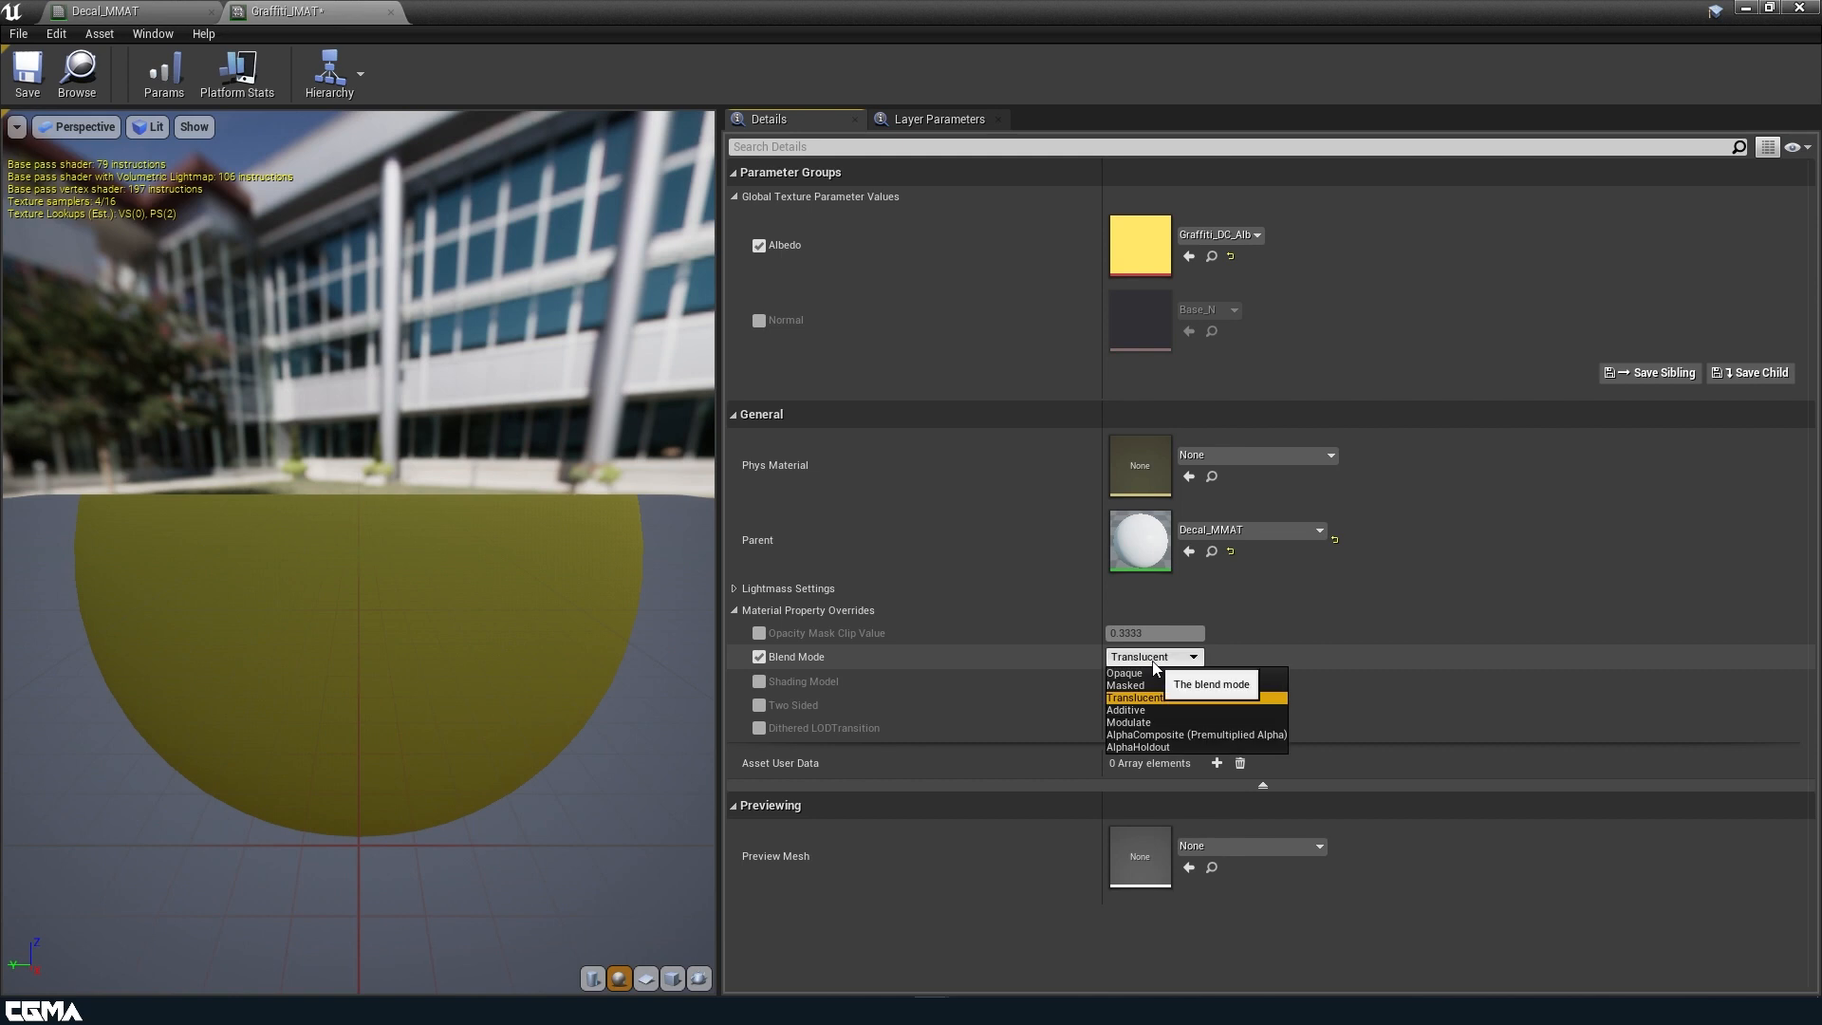
pyautogui.click(1145, 656)
pyautogui.click(759, 657)
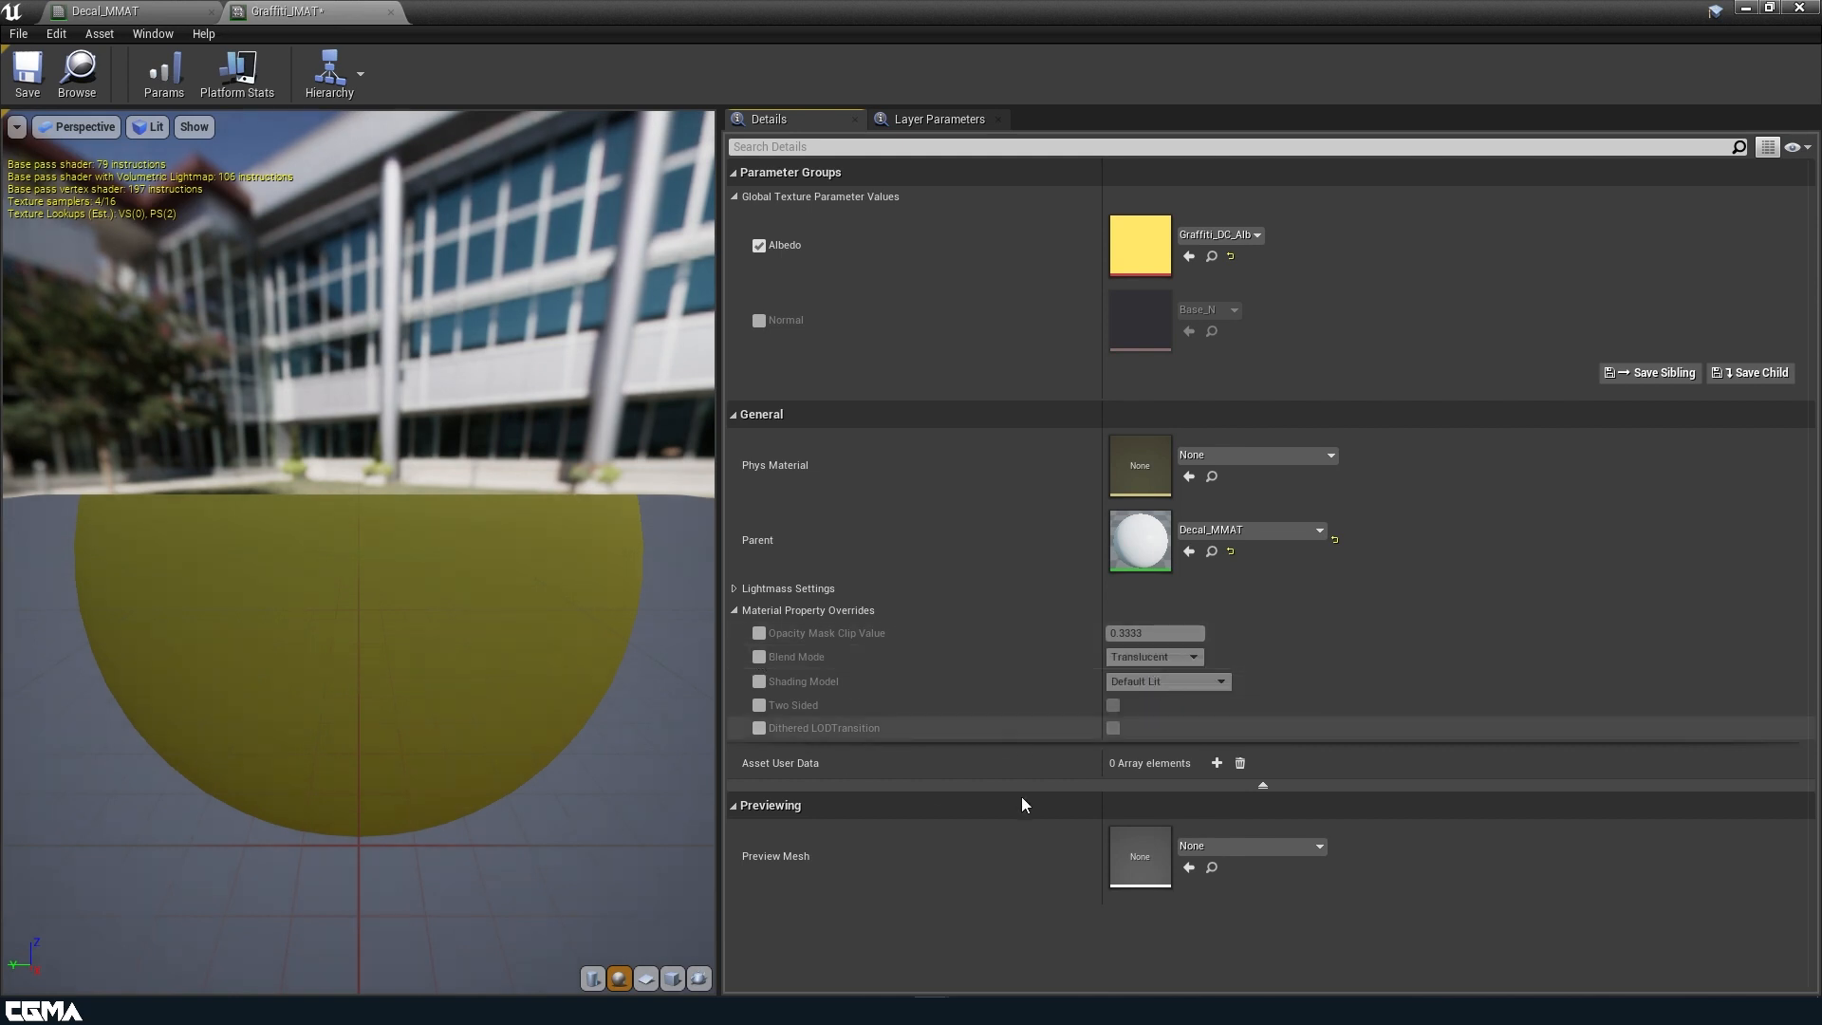
# Save Graffiti_IMAT and place it as a decal on the checkered floor of the level.
pyautogui.click(24, 76)
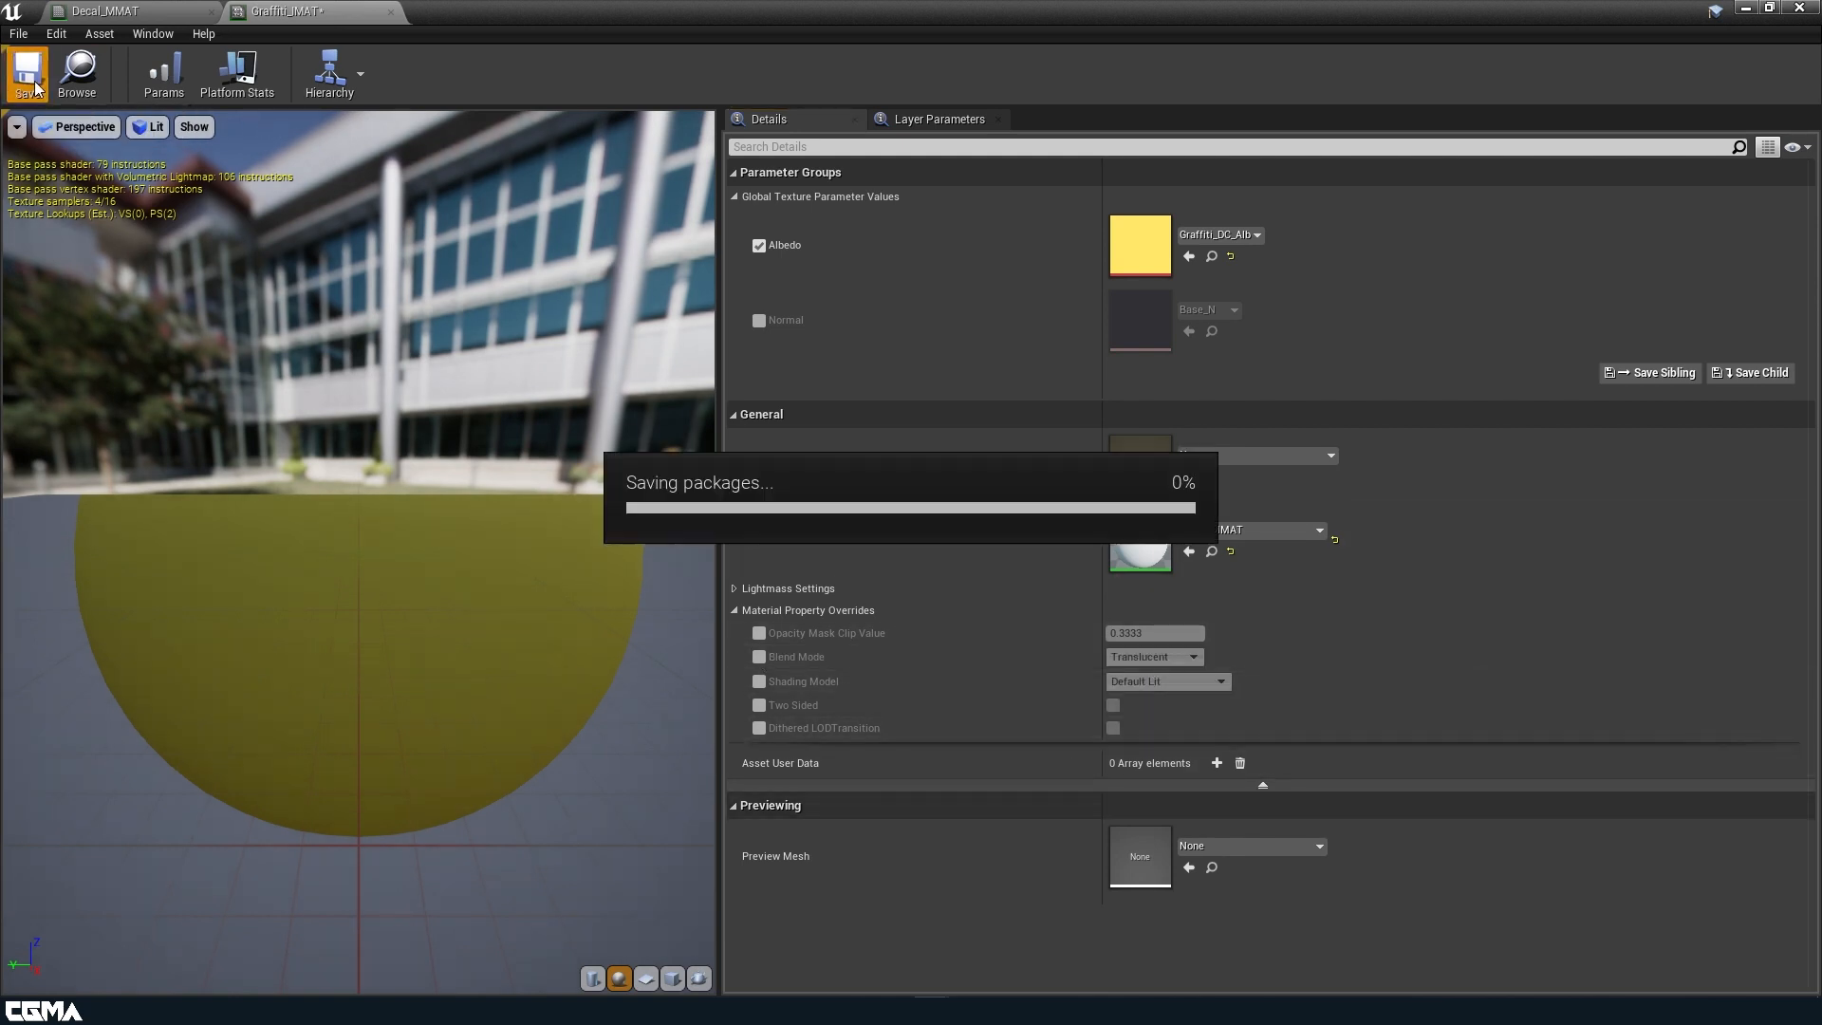
pyautogui.moveTo(446, 21); pyautogui.dragTo(1027, 576)
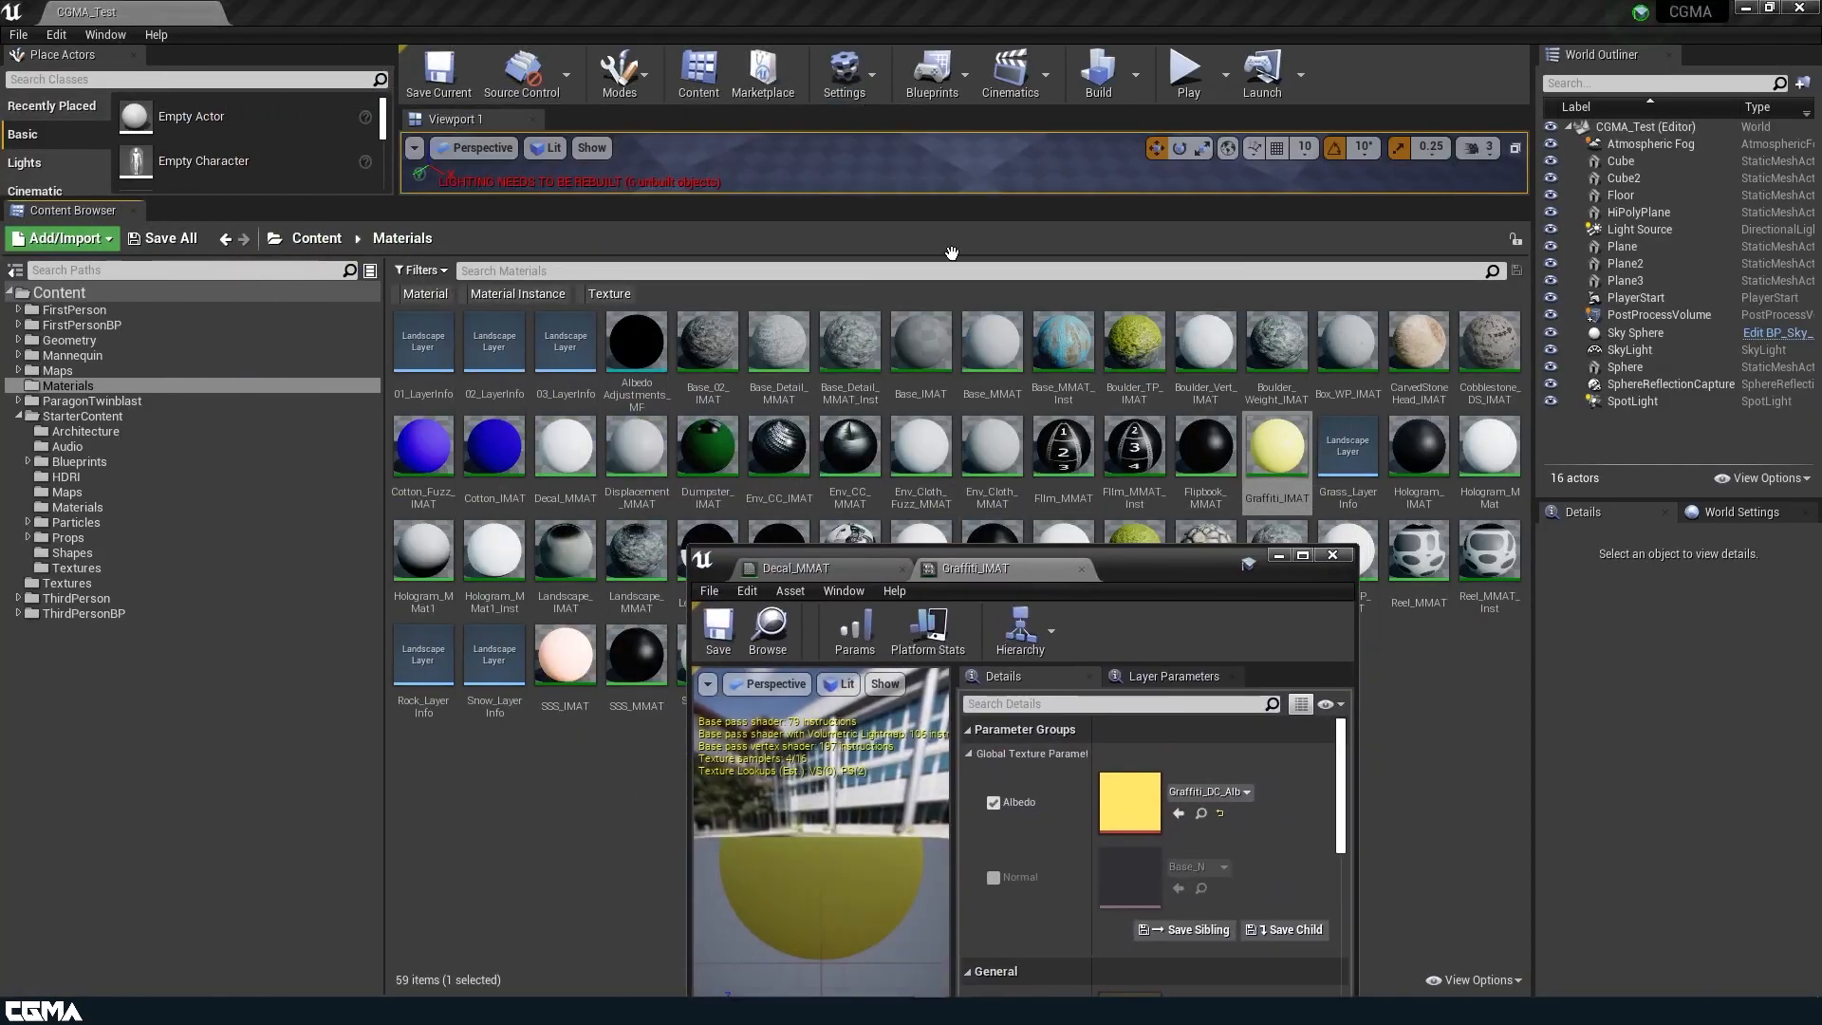
pyautogui.moveTo(948, 199); pyautogui.dragTo(935, 564)
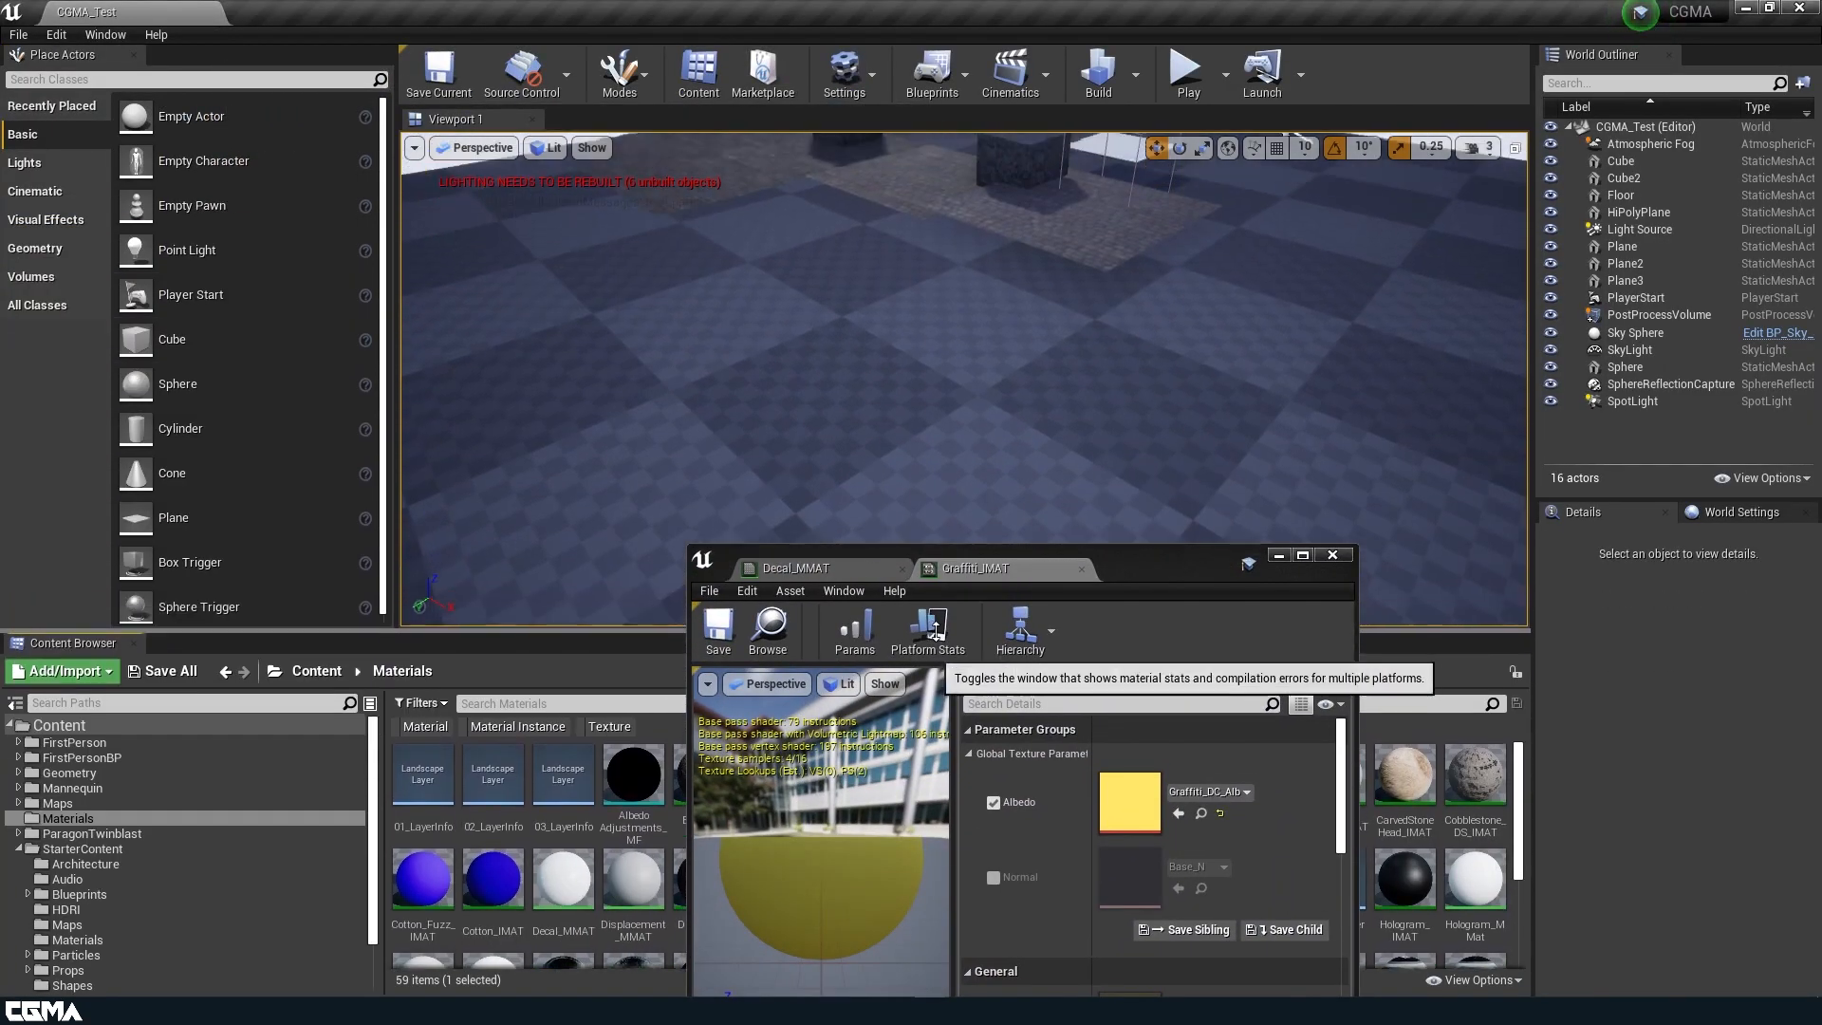
pyautogui.moveTo(1173, 575); pyautogui.dragTo(1486, 936)
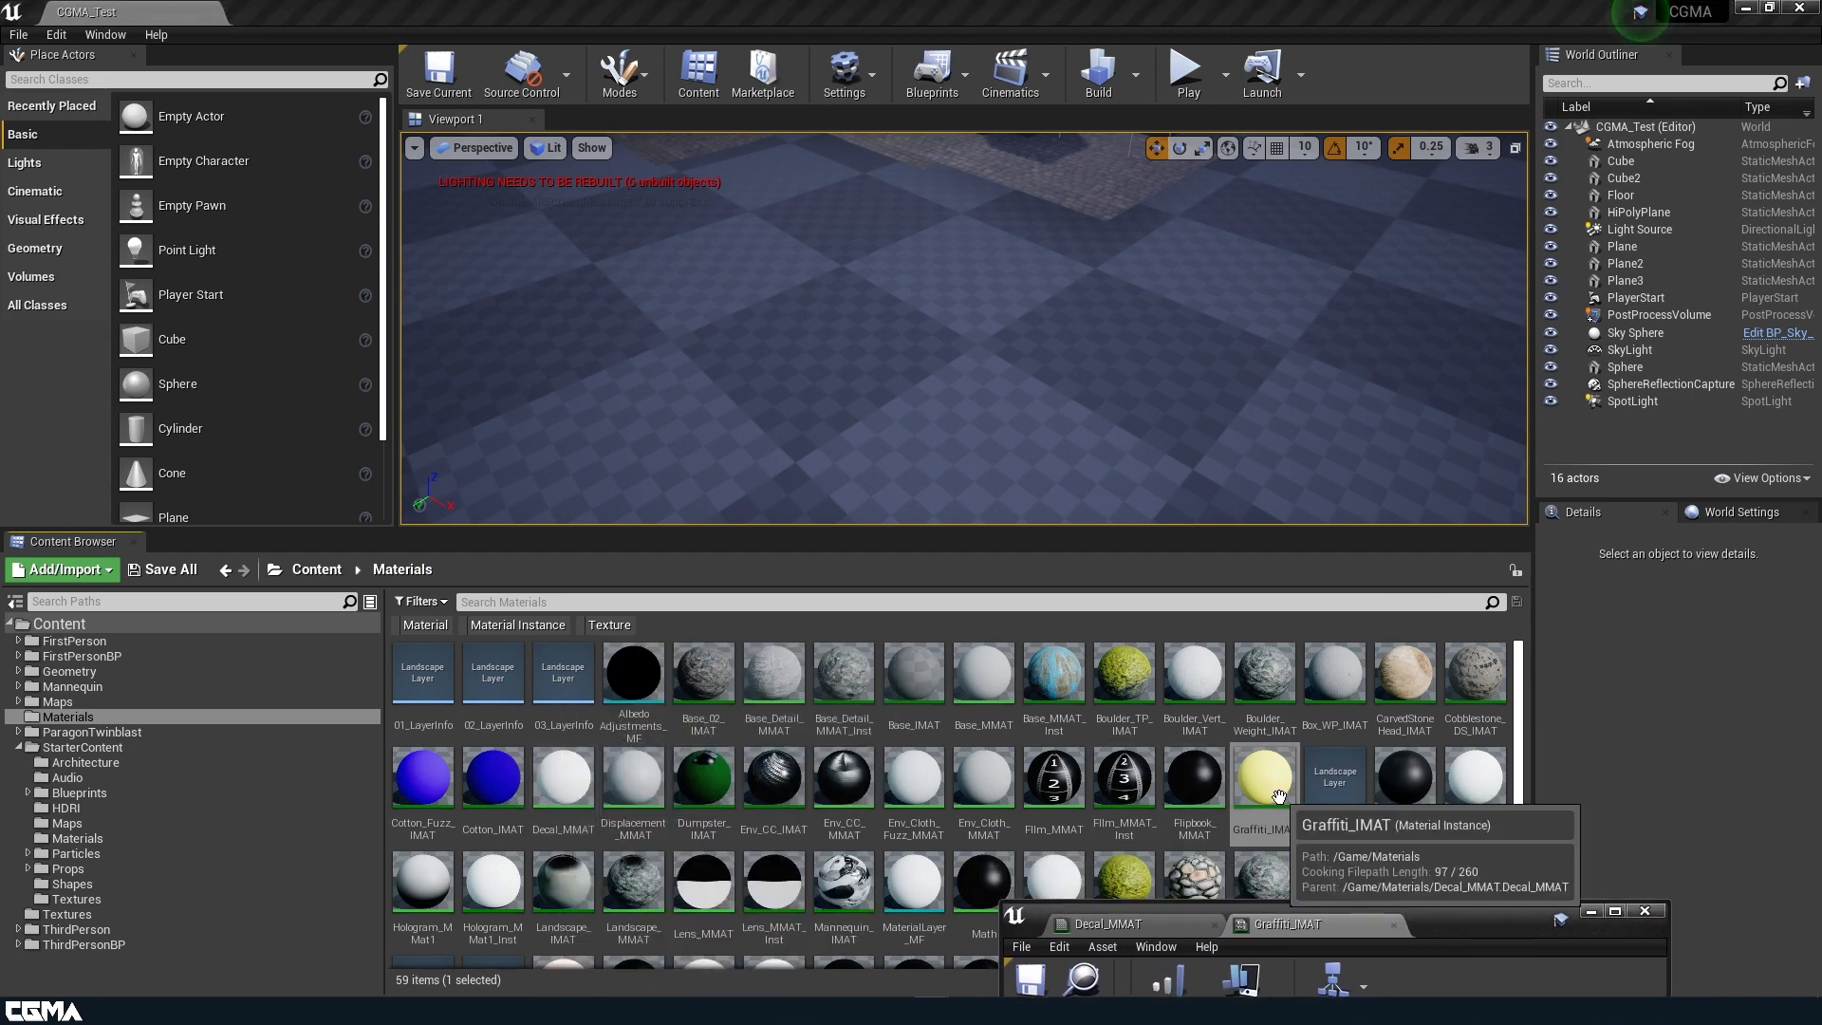
pyautogui.moveTo(1275, 778); pyautogui.dragTo(879, 374)
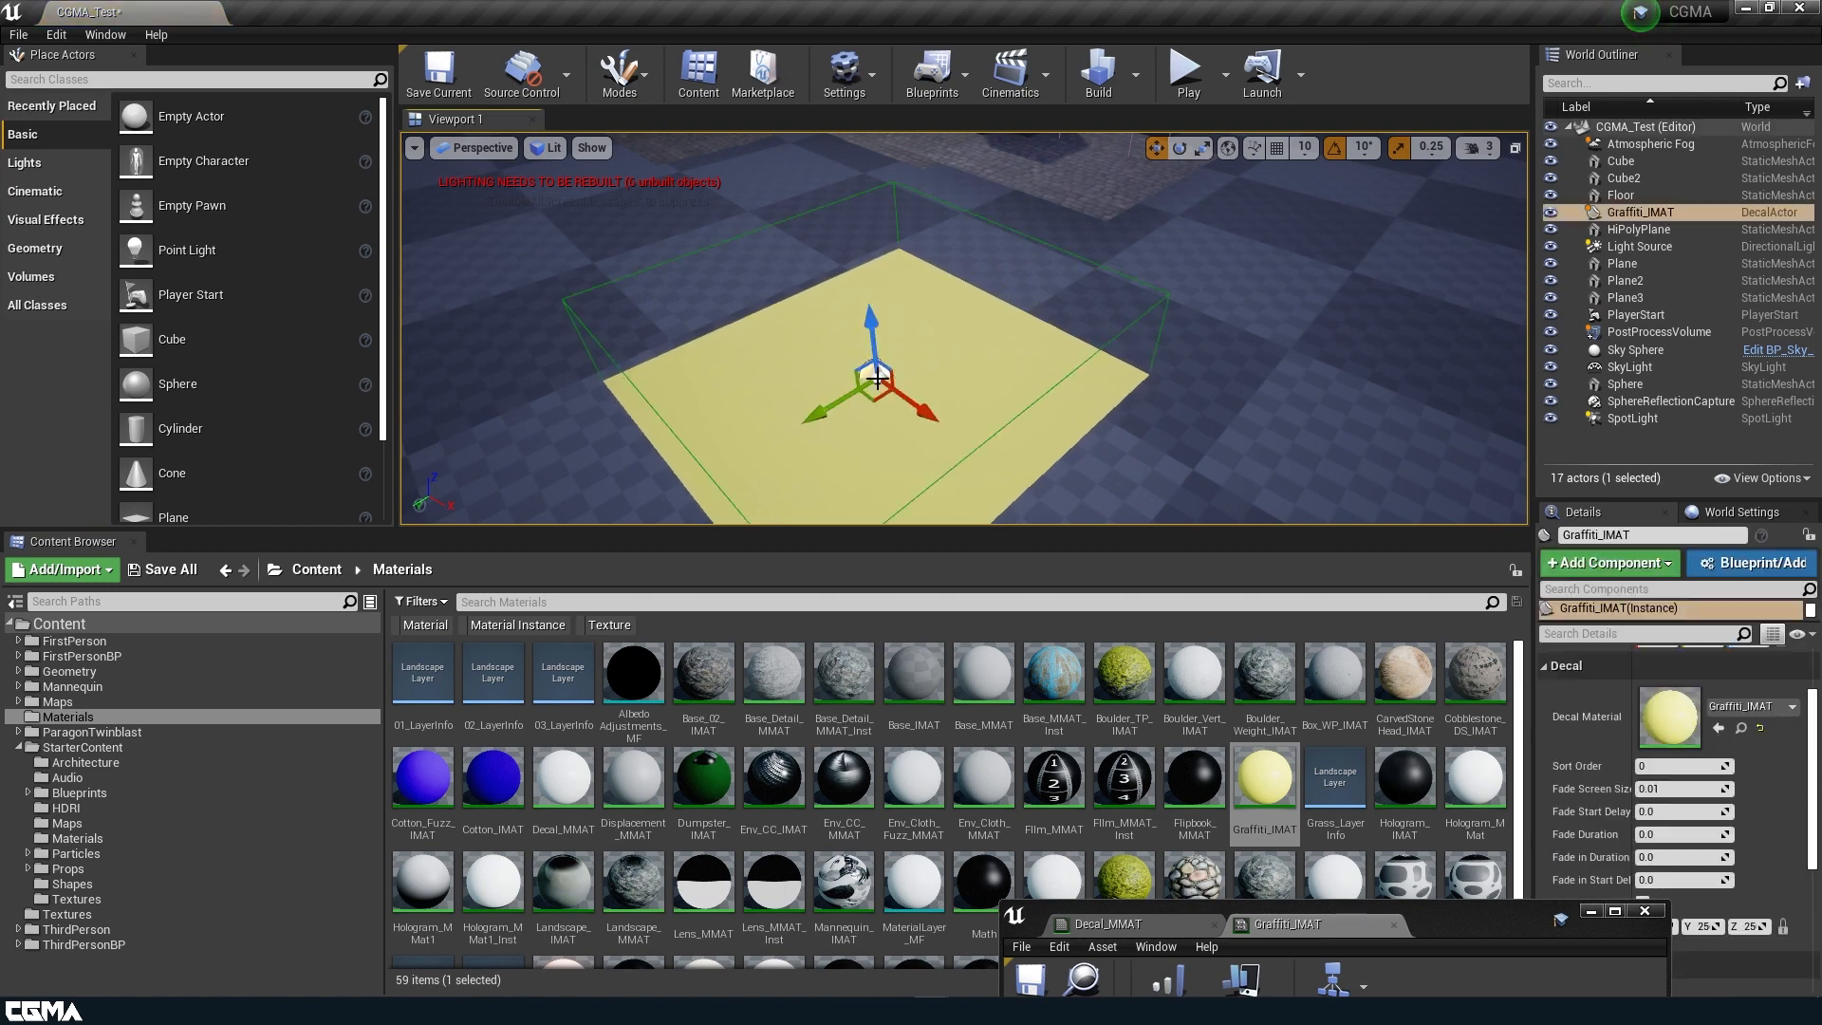
pyautogui.moveTo(1069, 528); pyautogui.dragTo(1069, 740)
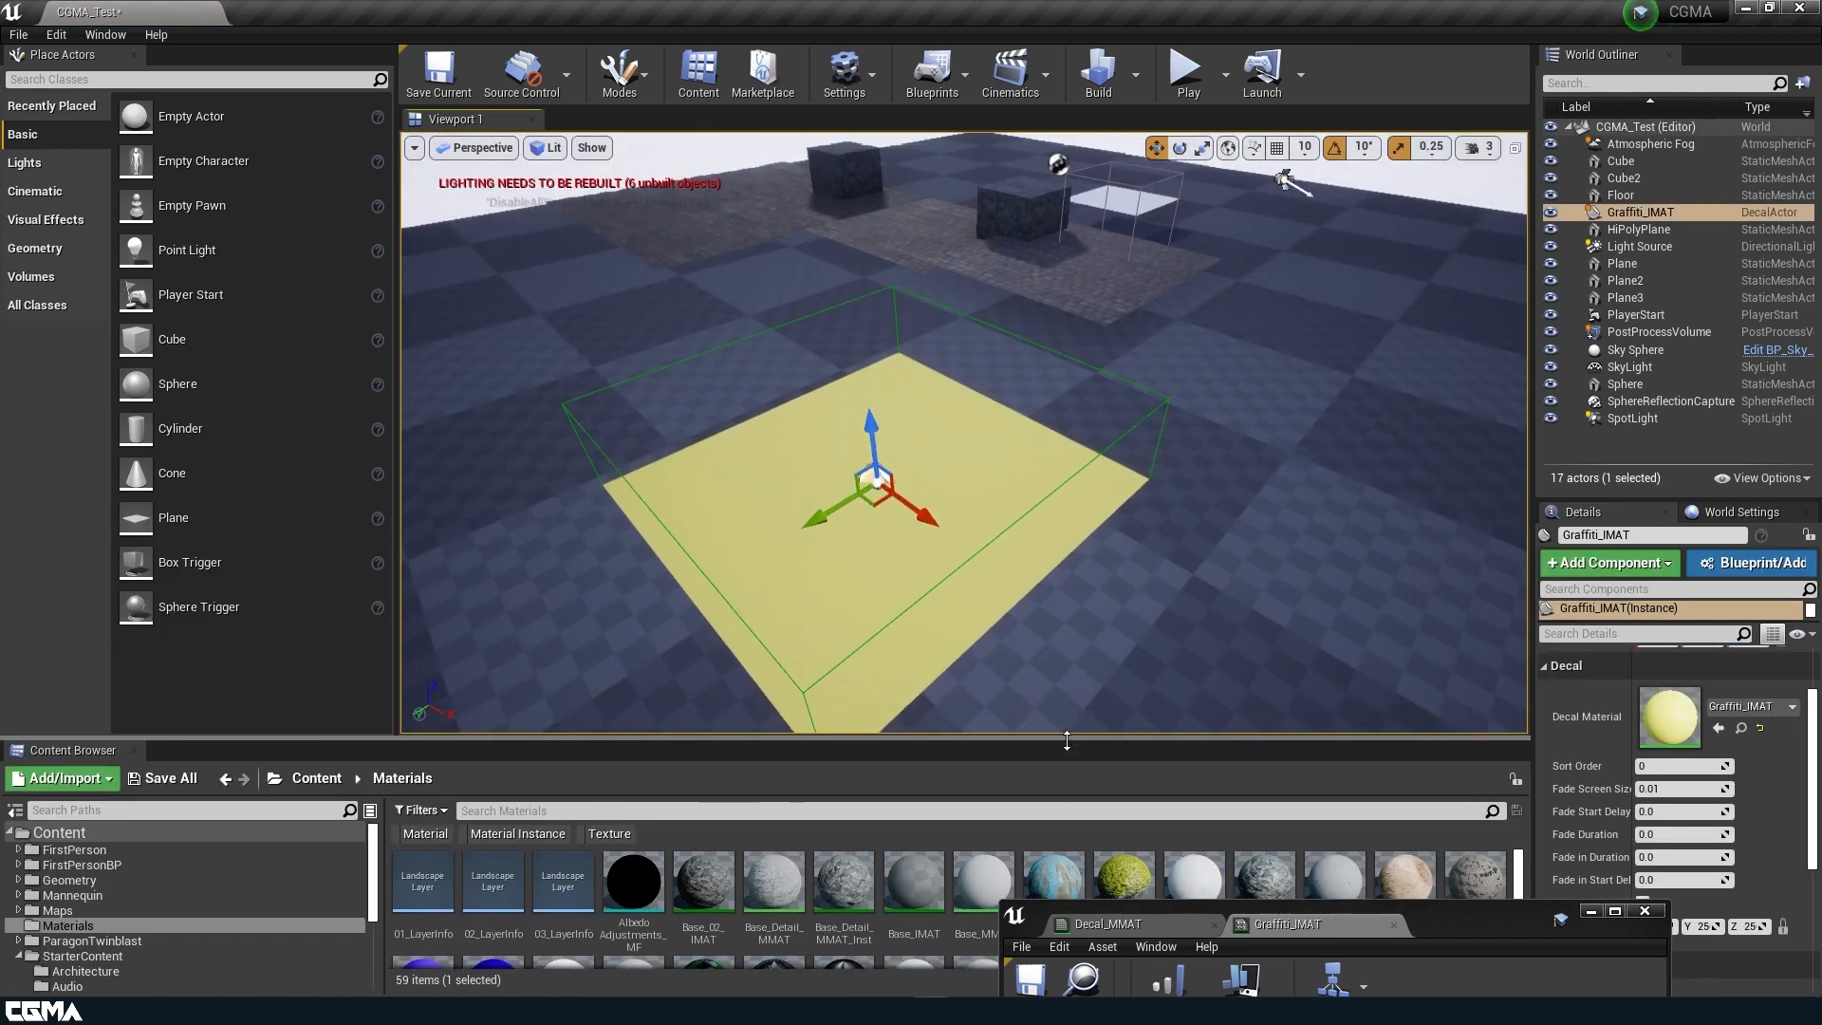
# Shift the Graffiti_IMAT decal along its Y axis on the floor and activate the scale tool.
pyautogui.moveTo(1078, 585)
pyautogui.mouseDown(button='right')
pyautogui.moveTo(1025, 608)
pyautogui.moveTo(1055, 565)
pyautogui.mouseUp(button='right')
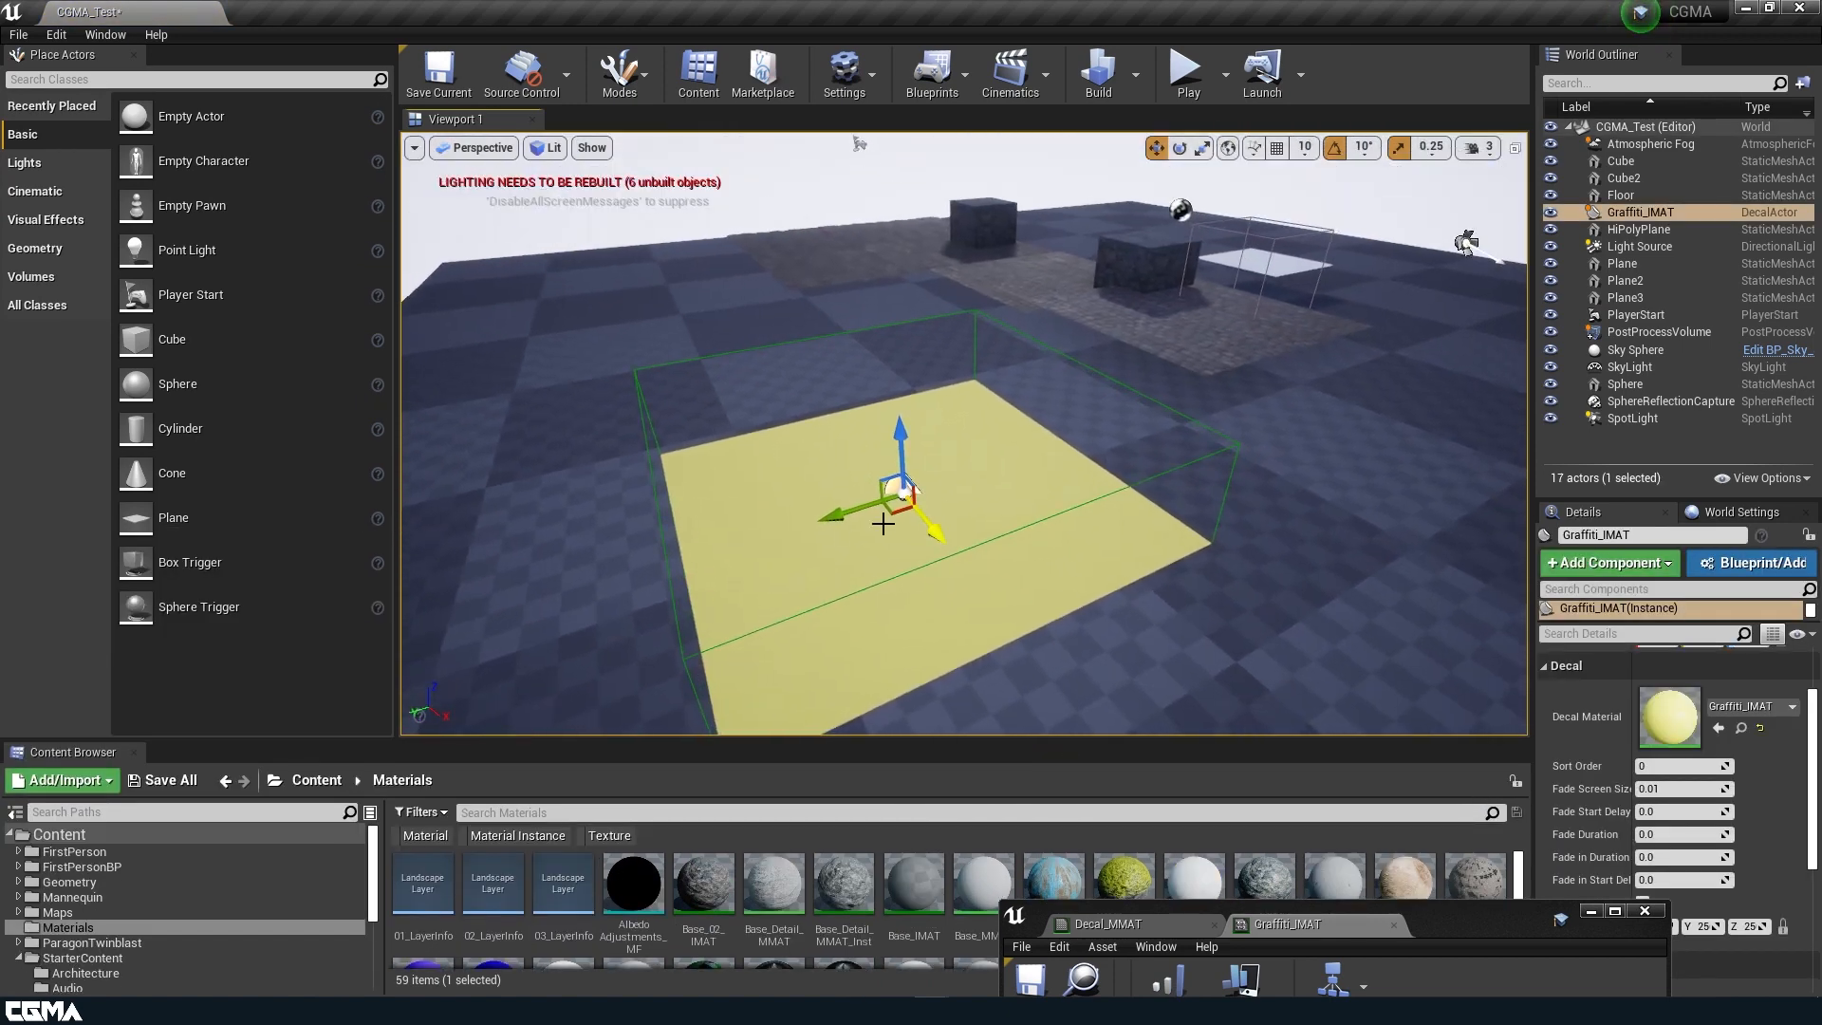
pyautogui.moveTo(840, 515); pyautogui.dragTo(930, 486)
pyautogui.press('e')
pyautogui.press('r')
# Open the Graffiti_DC_Alb texture from Graffiti_IMAT and inspect the whole image with only its alpha channel displayed.
pyautogui.moveTo(1433, 933); pyautogui.dragTo(1428, 270)
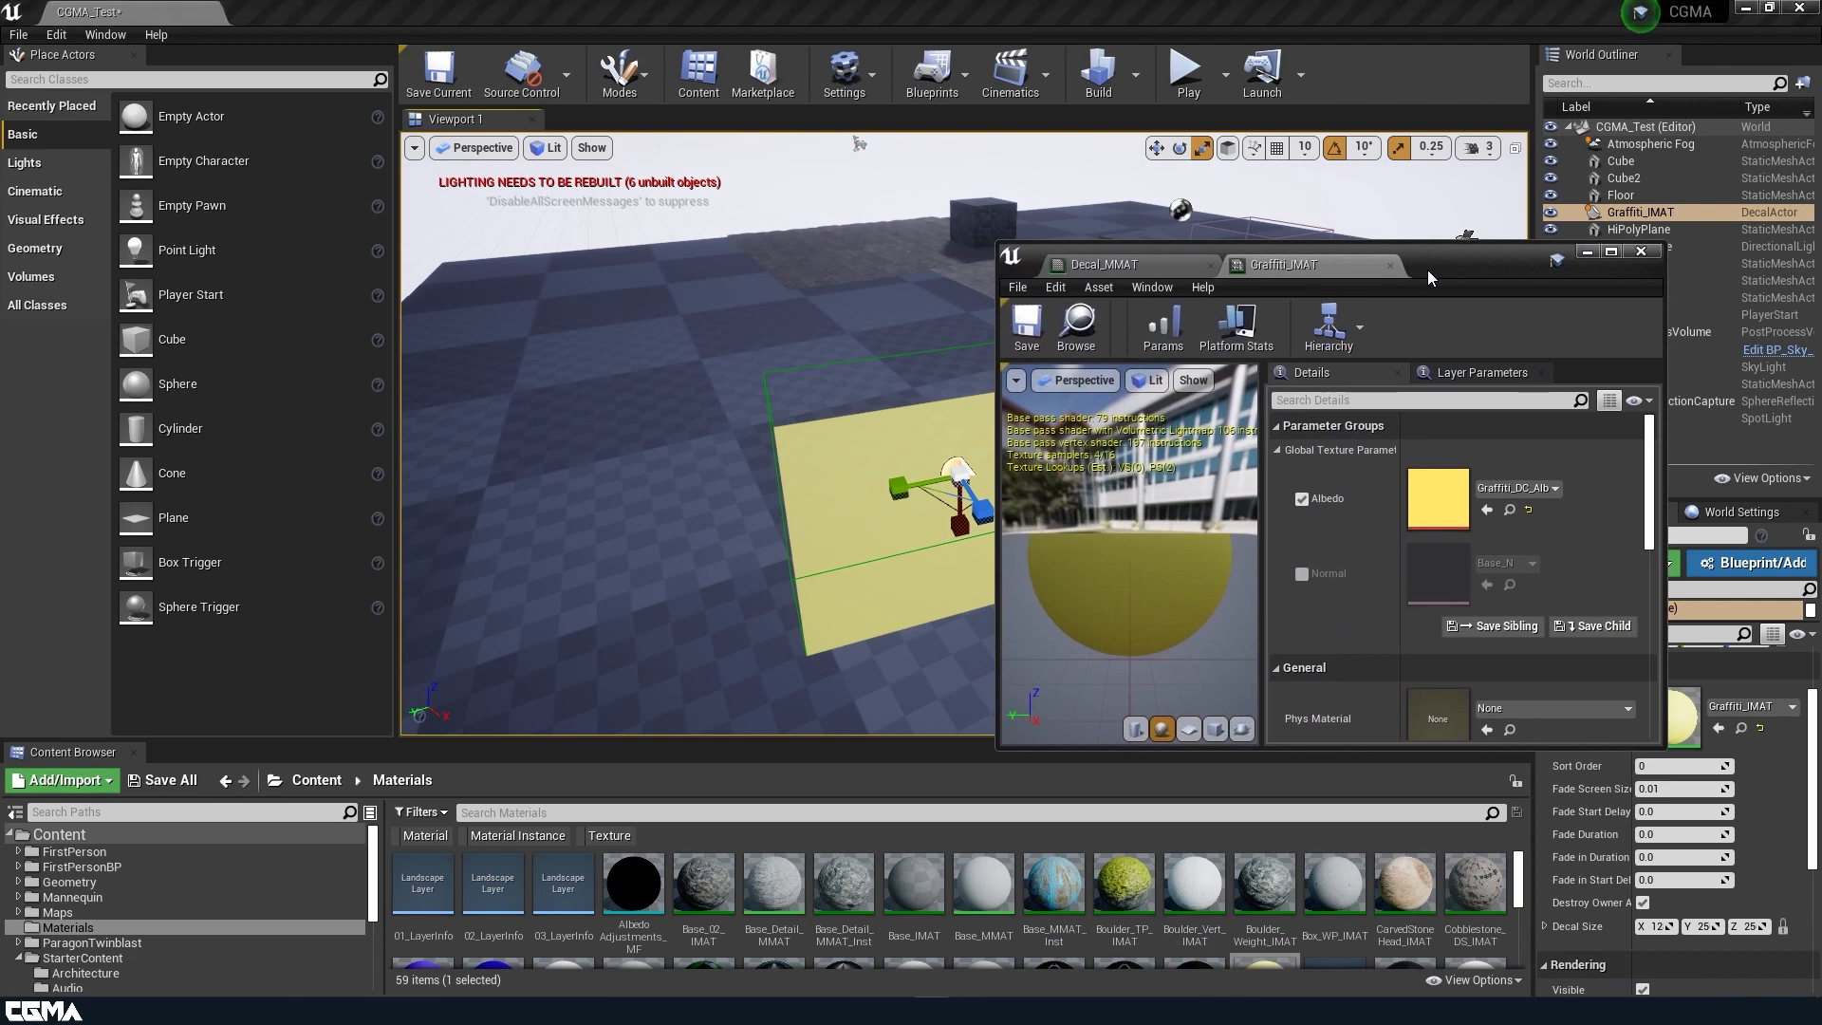
pyautogui.doubleClick(1431, 499)
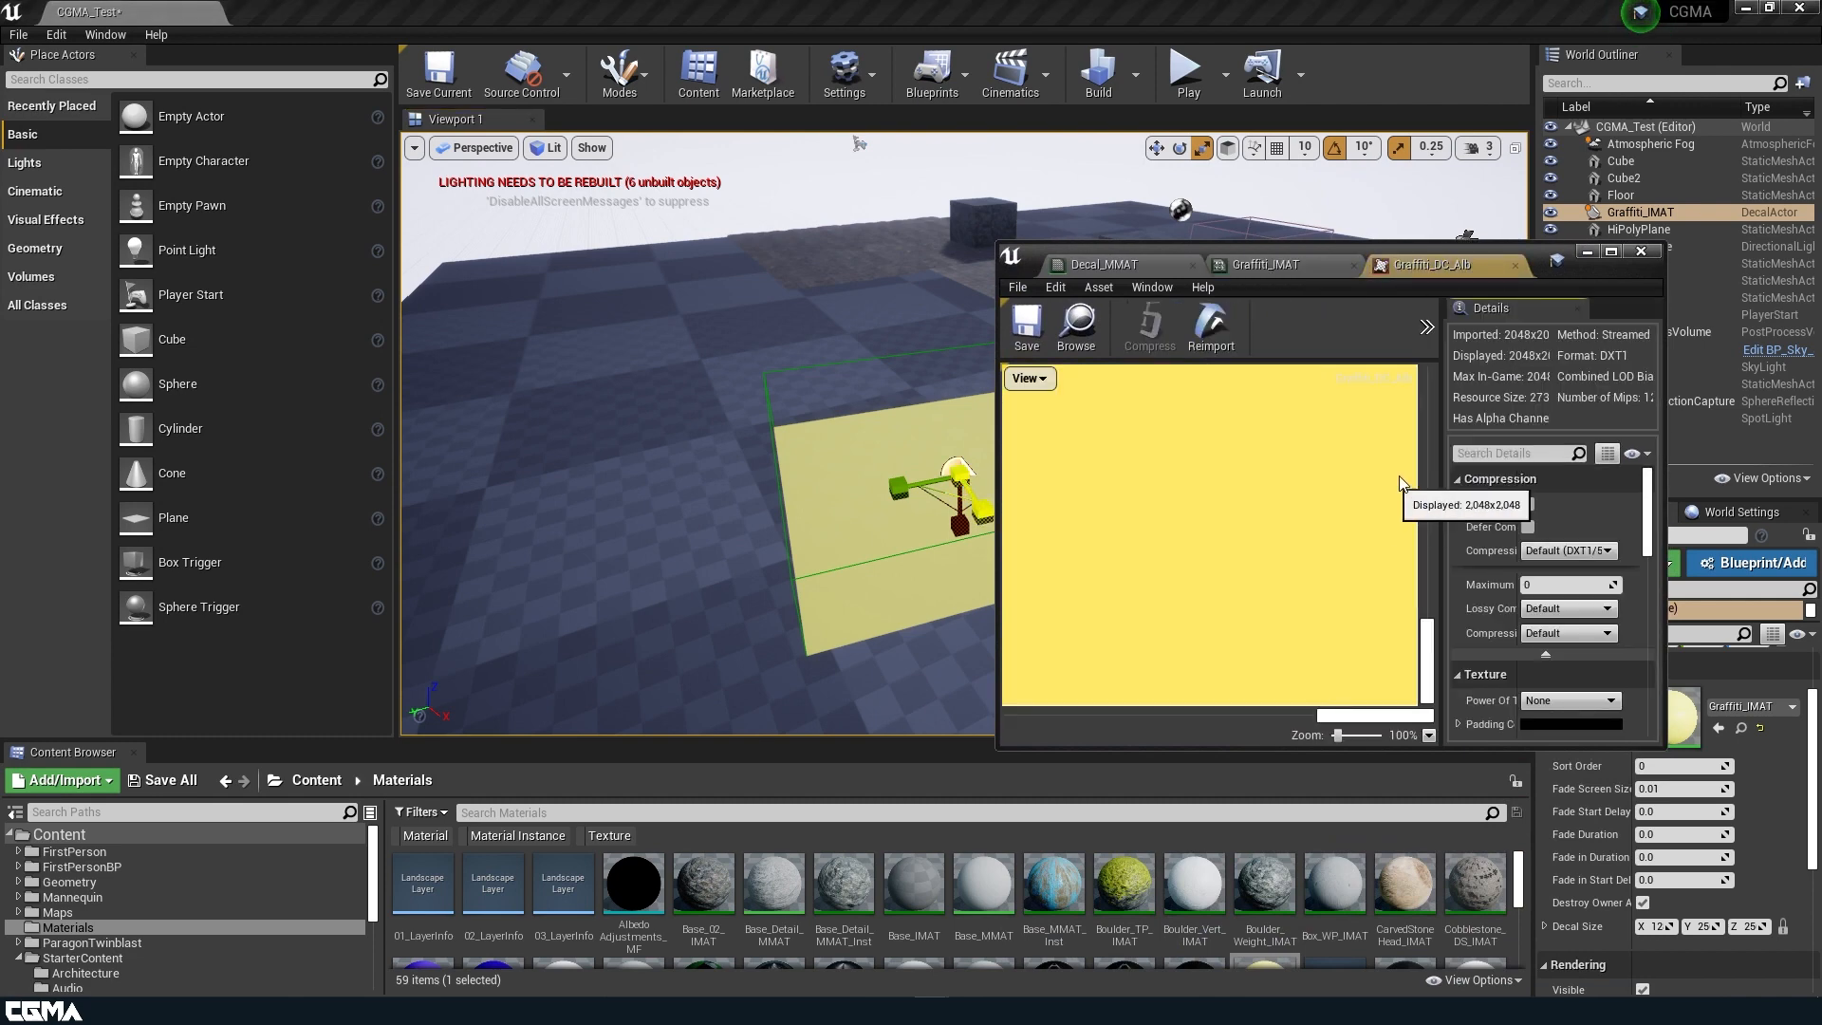
pyautogui.click(1611, 251)
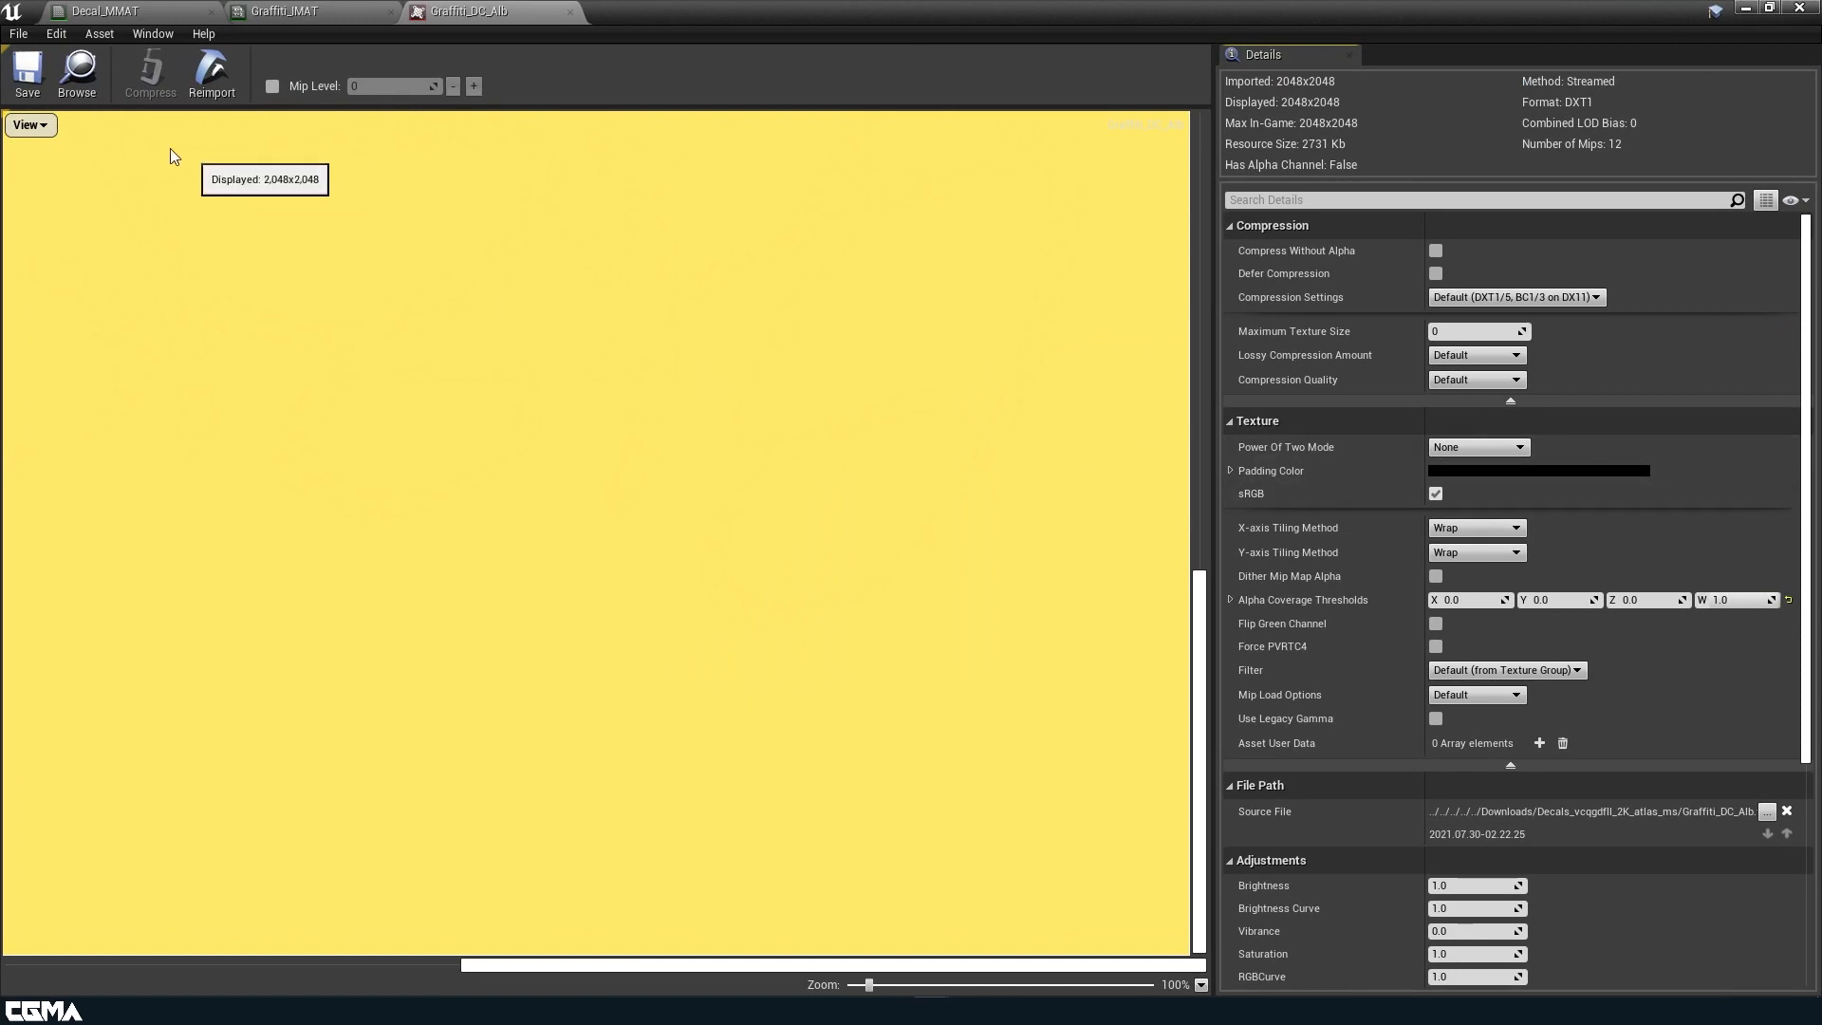
pyautogui.click(33, 127)
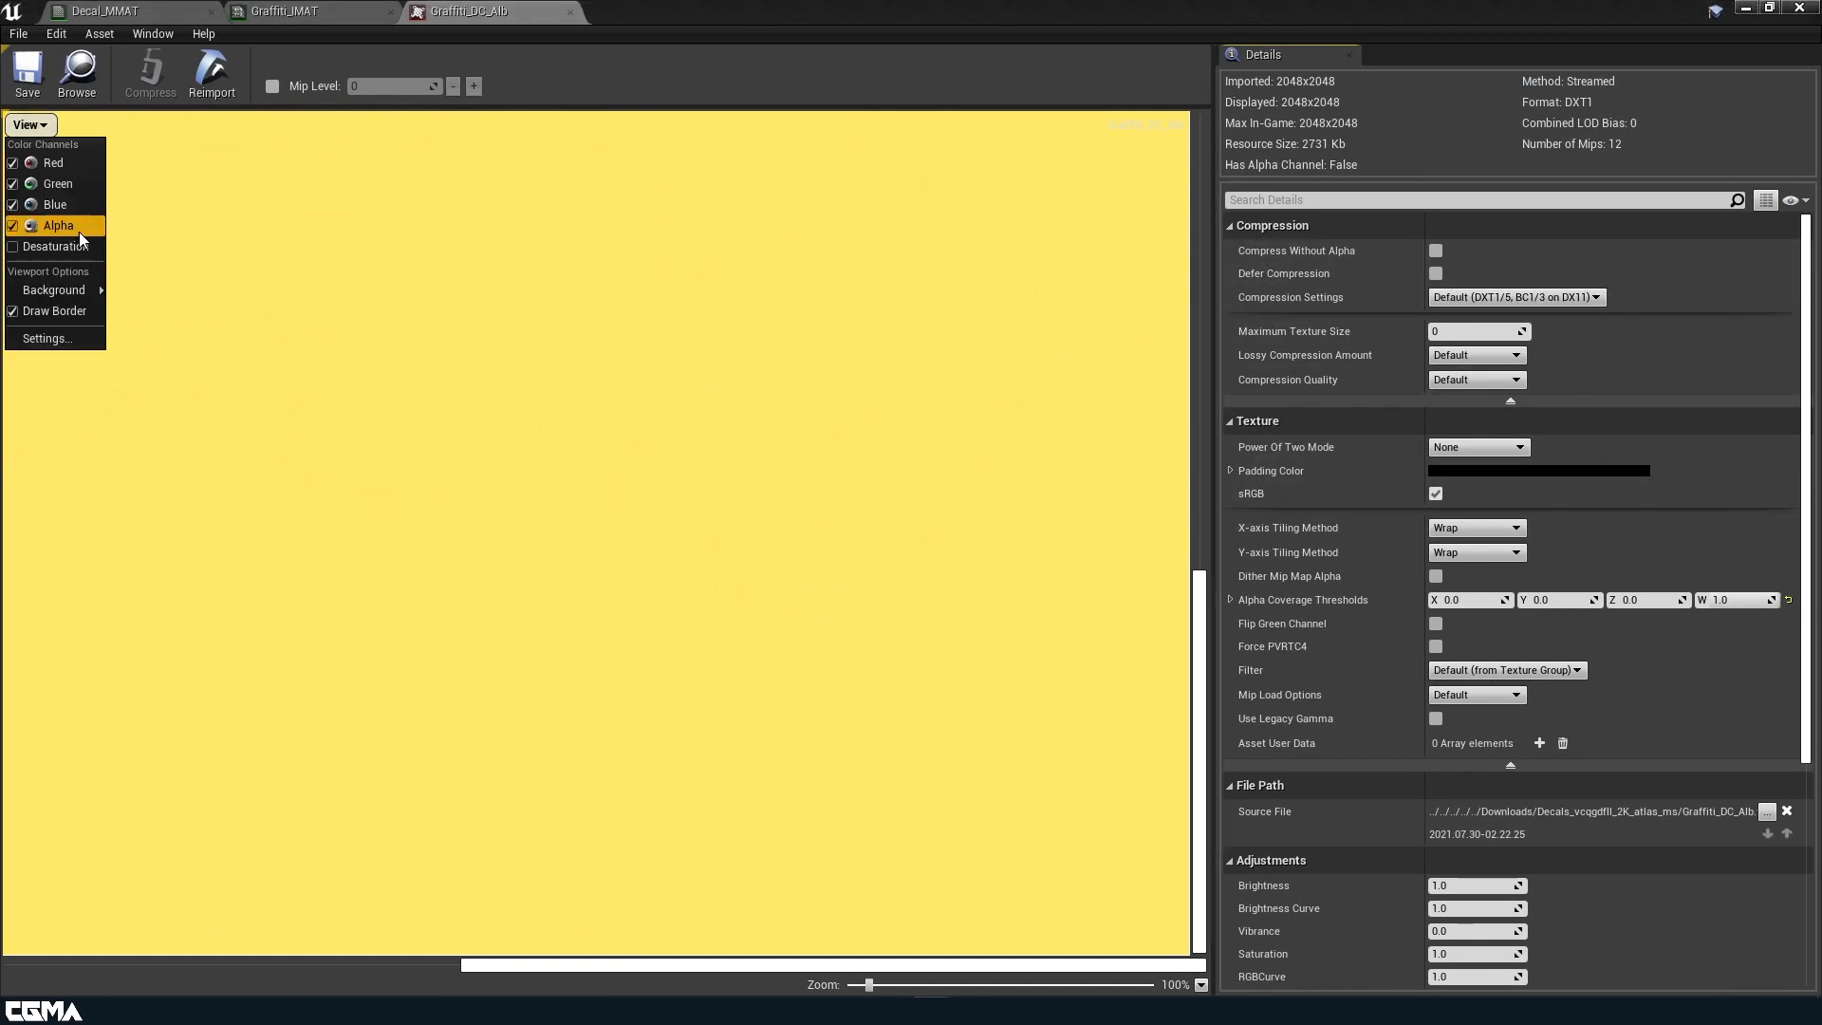
pyautogui.click(68, 205)
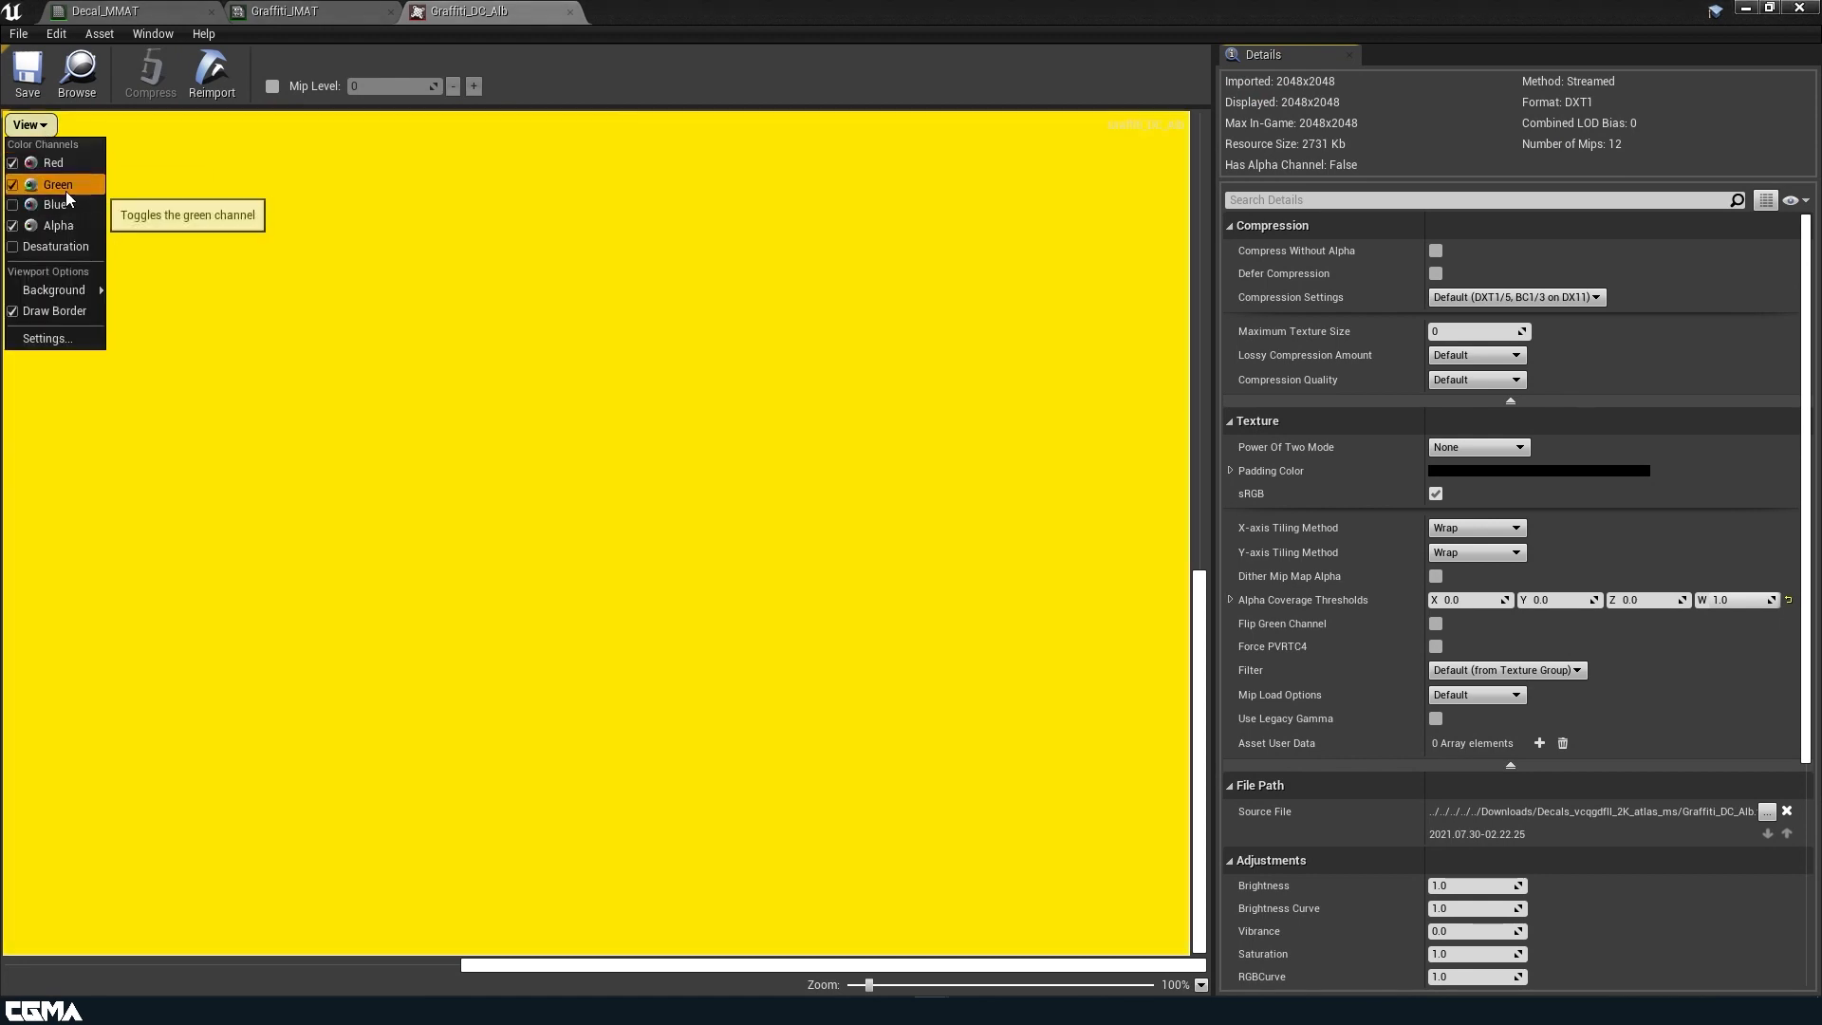
pyautogui.click(59, 185)
pyautogui.click(38, 125)
pyautogui.click(57, 163)
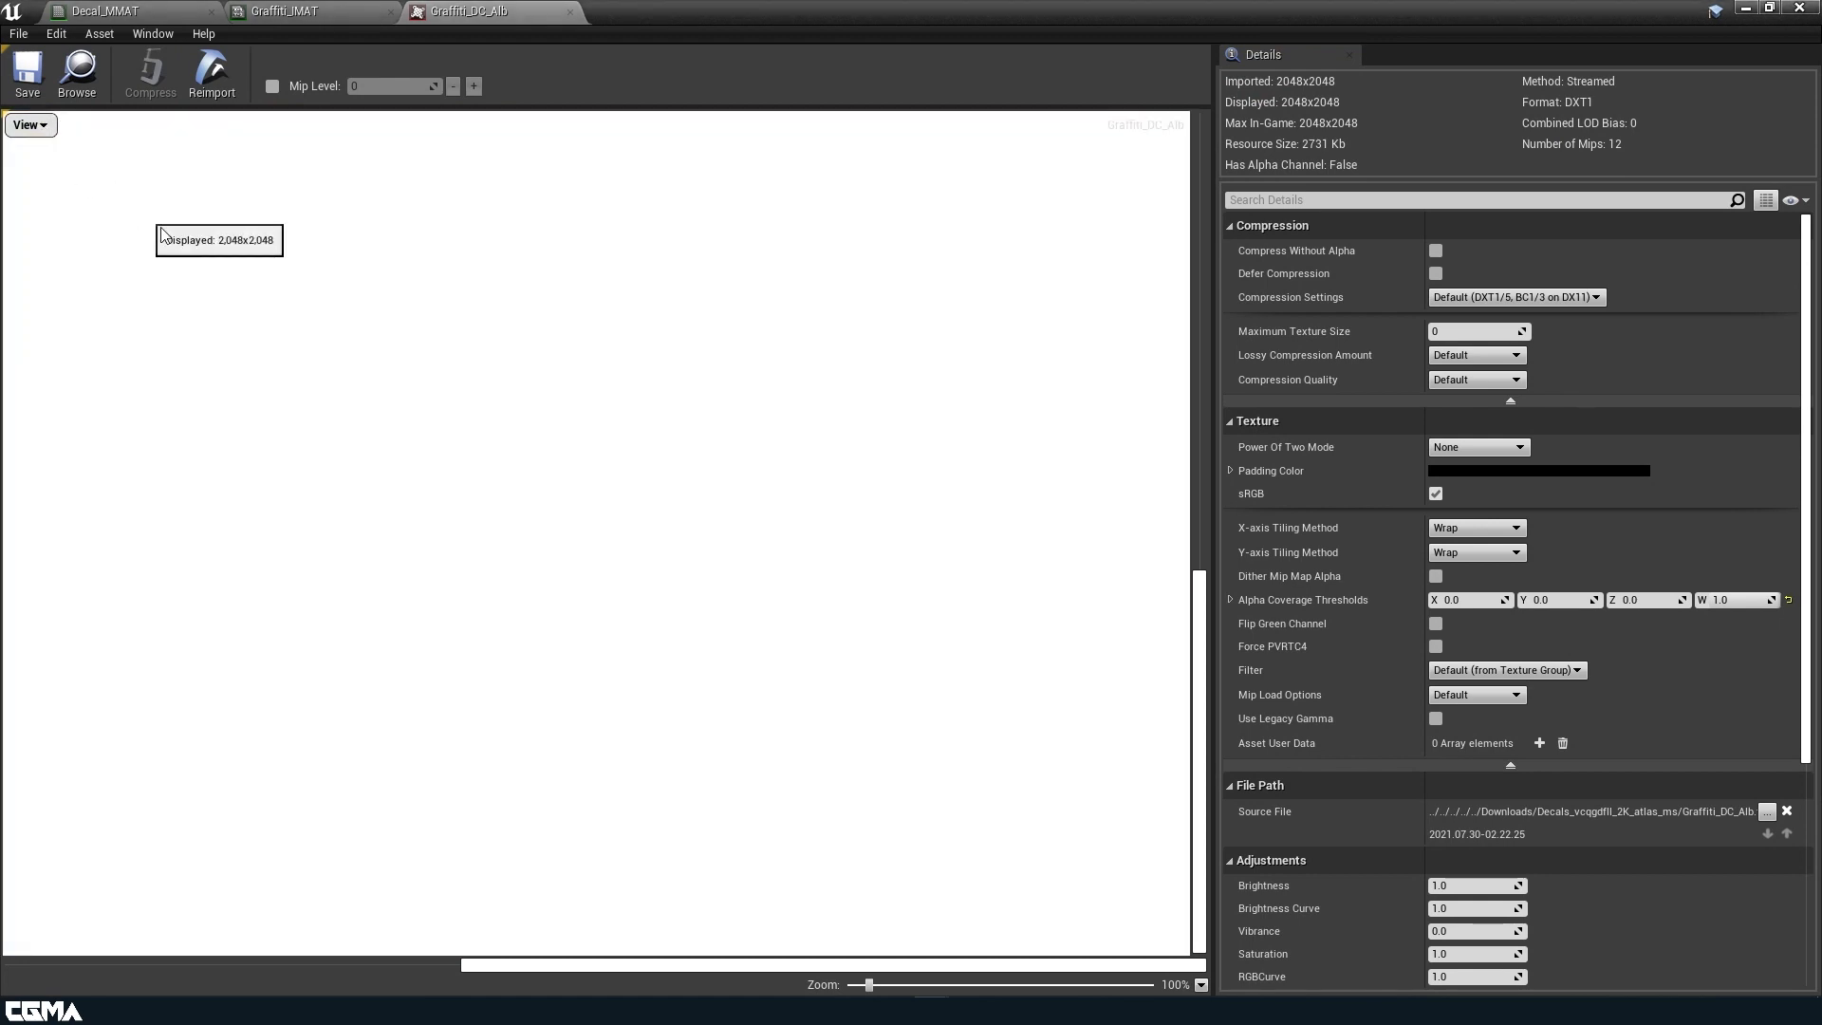
pyautogui.scroll(-5, 762, 537)
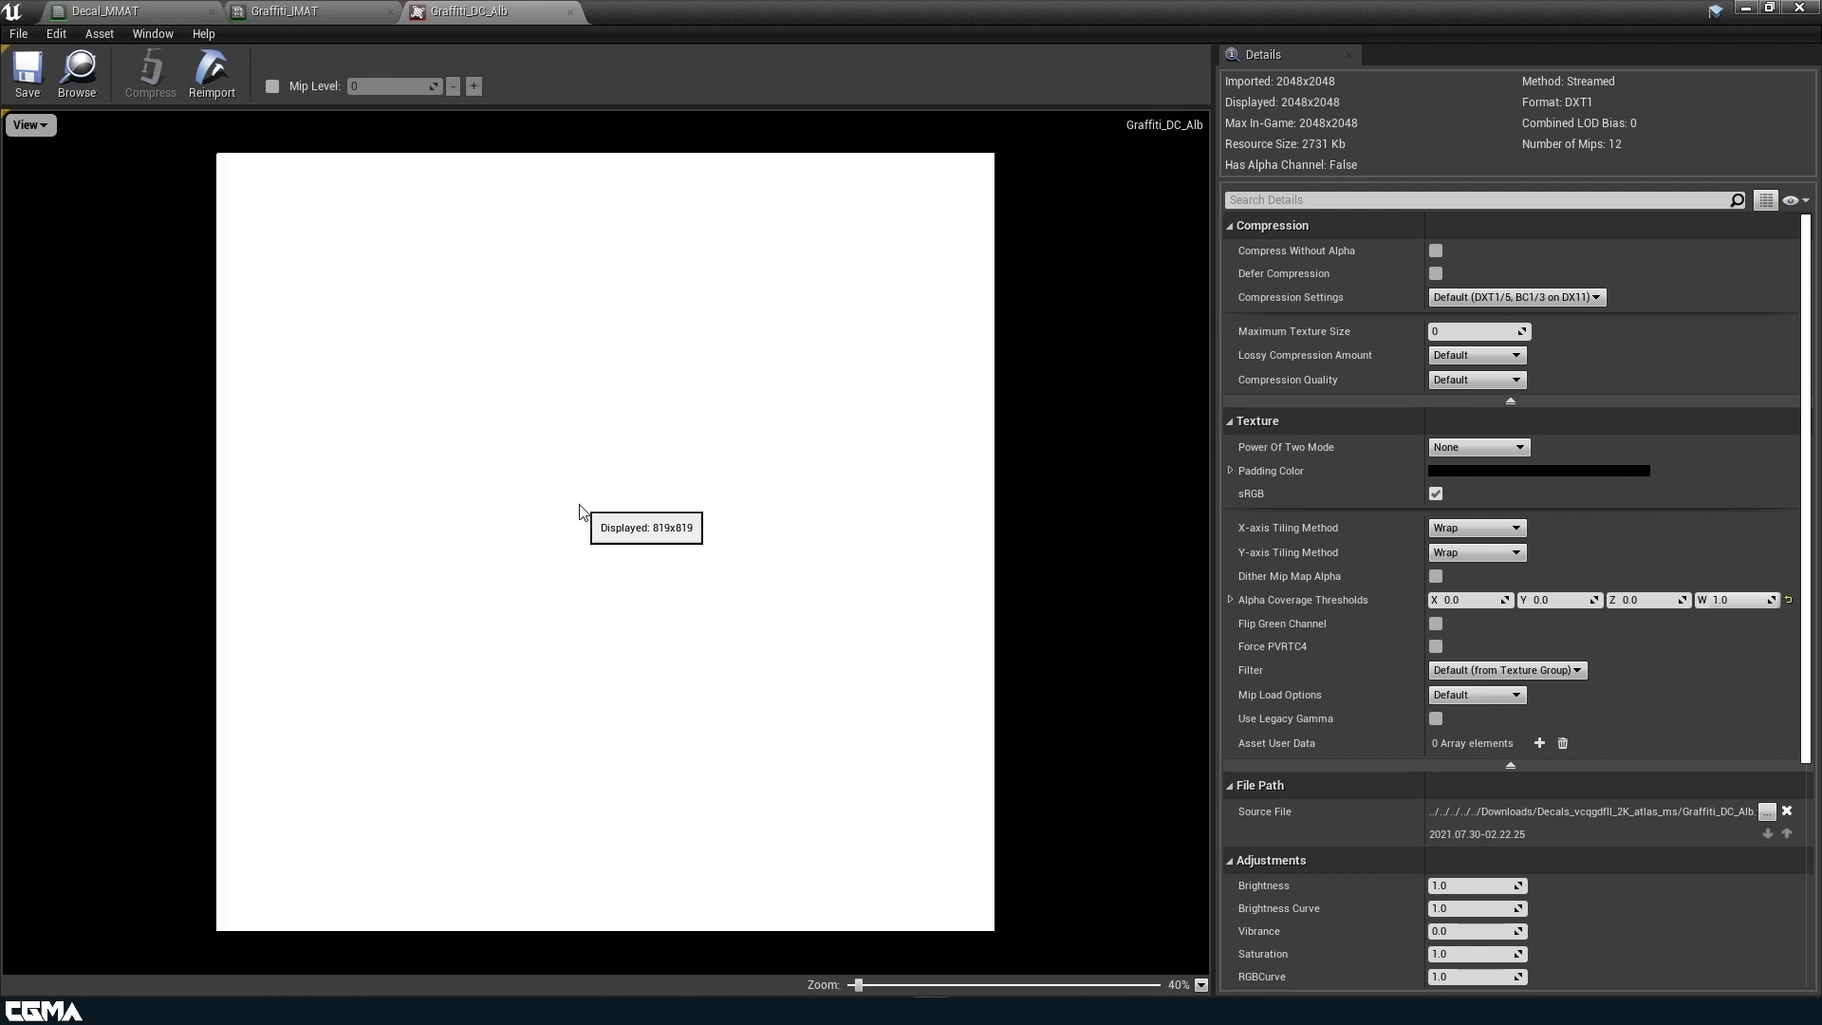
# Export the graffiti Targa at 32 bits/pixel, reimport Graffiti_DC_Alb from it, and compress the texture.
pyautogui.click(202, 76)
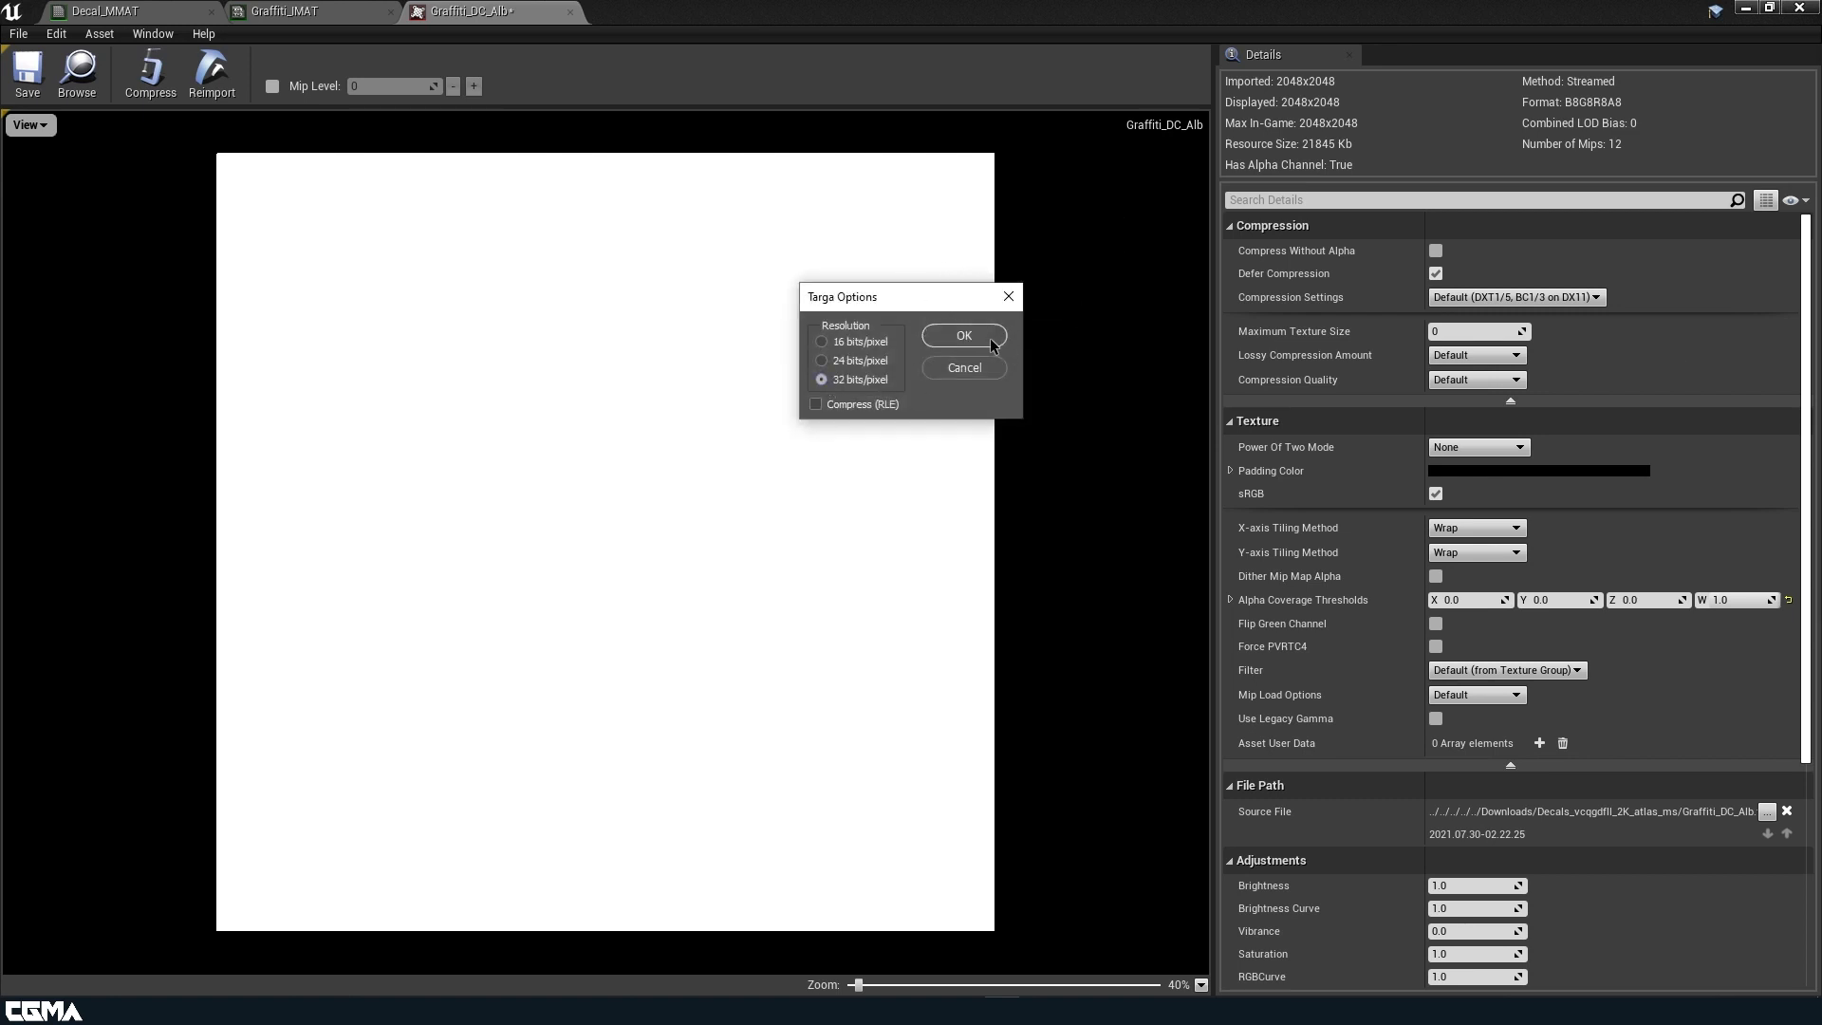
pyautogui.click(993, 340)
pyautogui.click(214, 83)
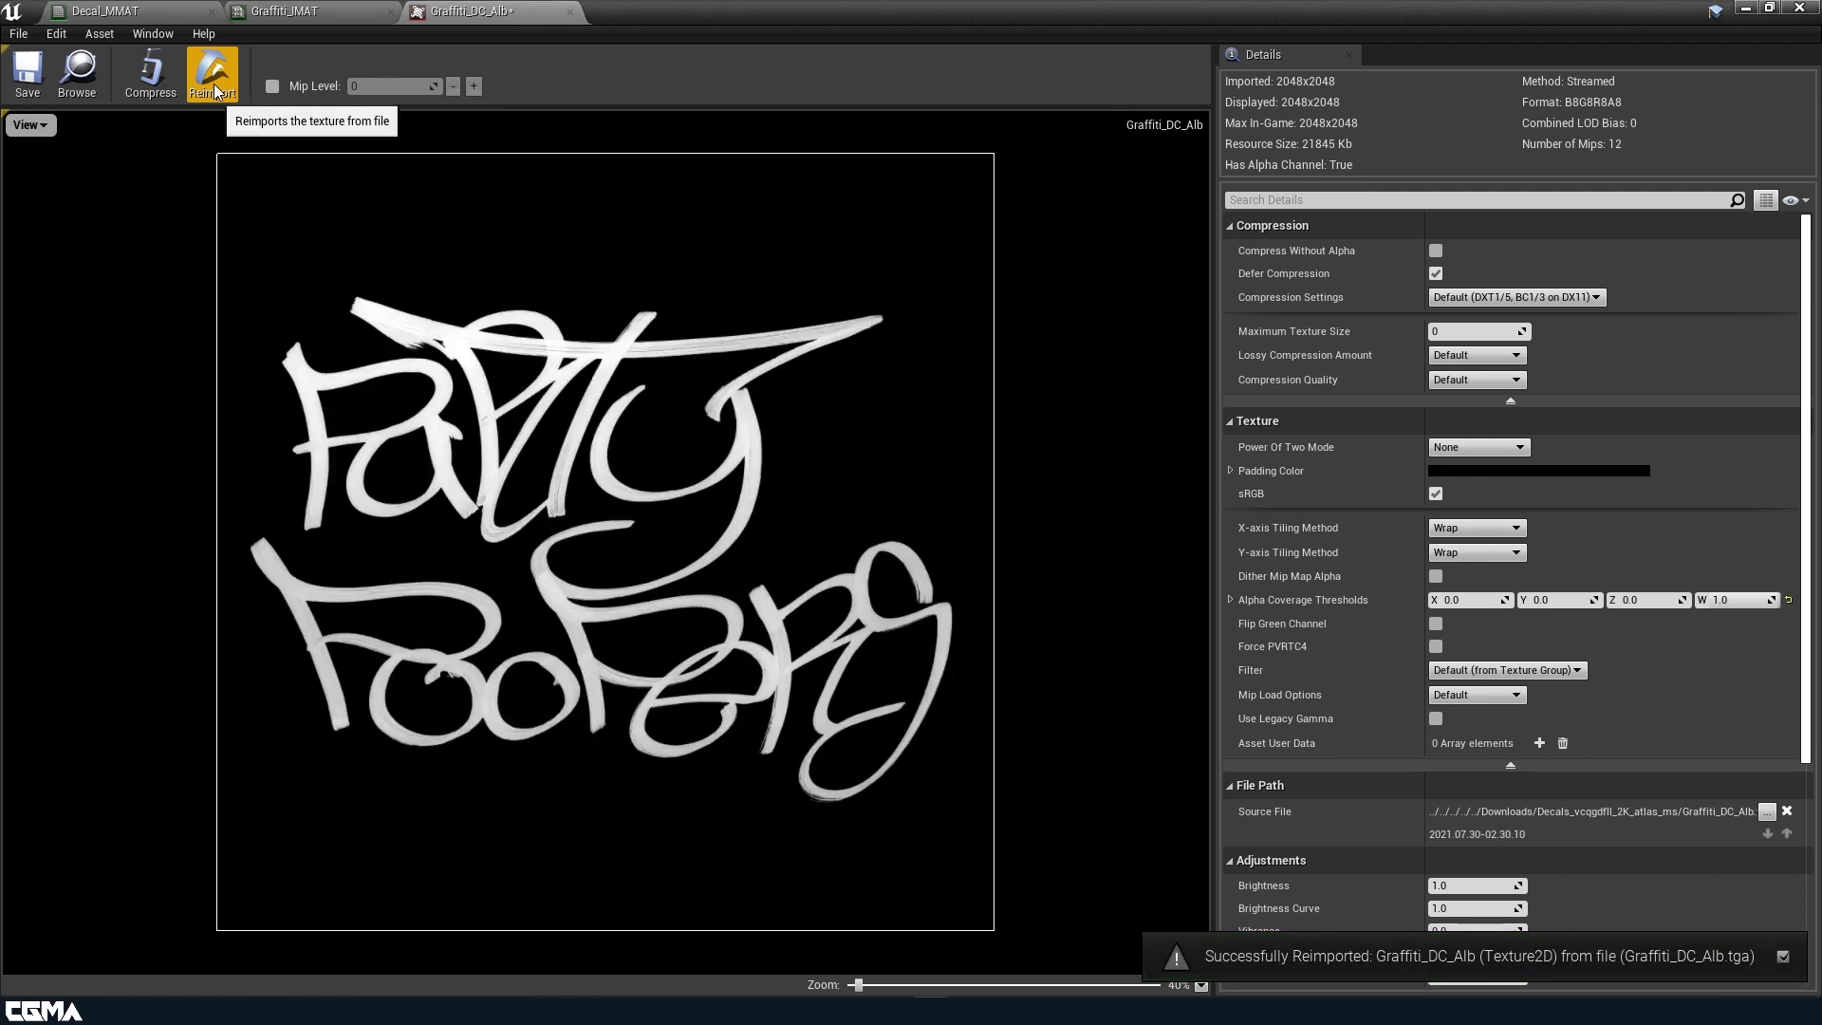
pyautogui.click(144, 83)
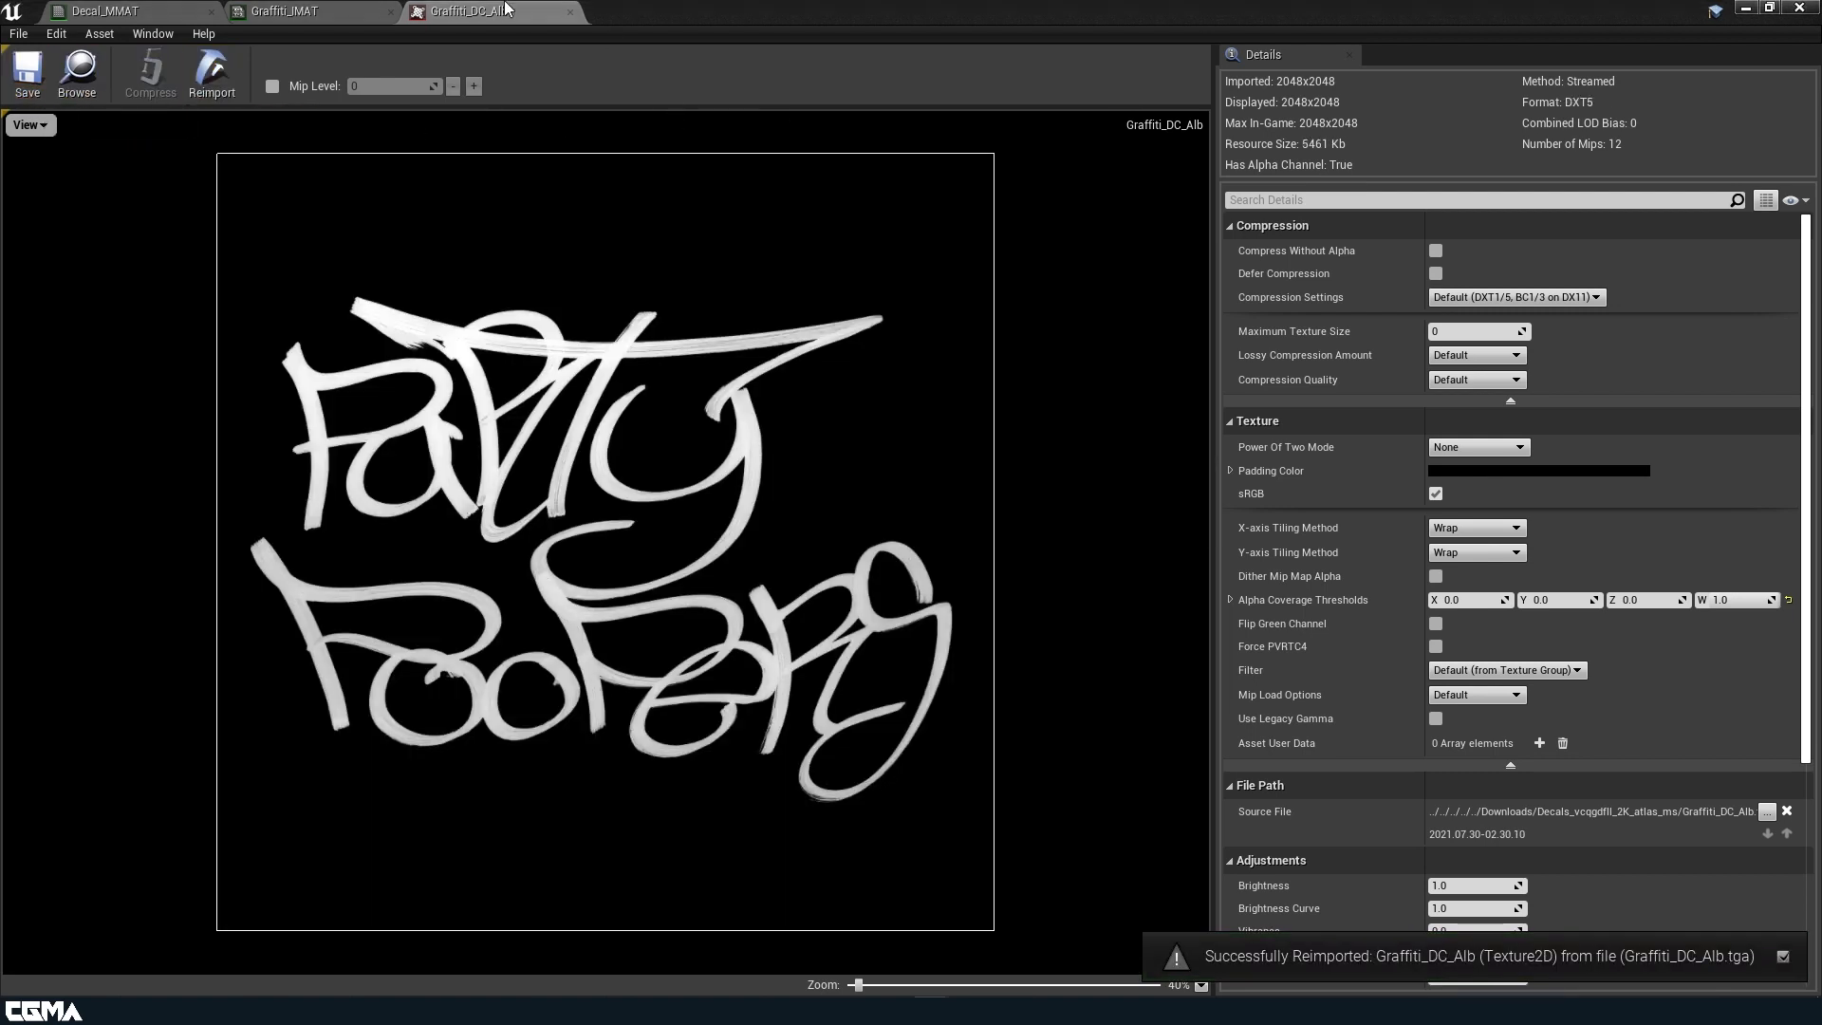
# Minimize the texture editor and move the Graffiti_IMAT decal from the checkered floor onto the cobblestone surface.
pyautogui.moveTo(640, 15); pyautogui.dragTo(823, 600)
pyautogui.moveTo(816, 408); pyautogui.dragTo(849, 422, button='right')
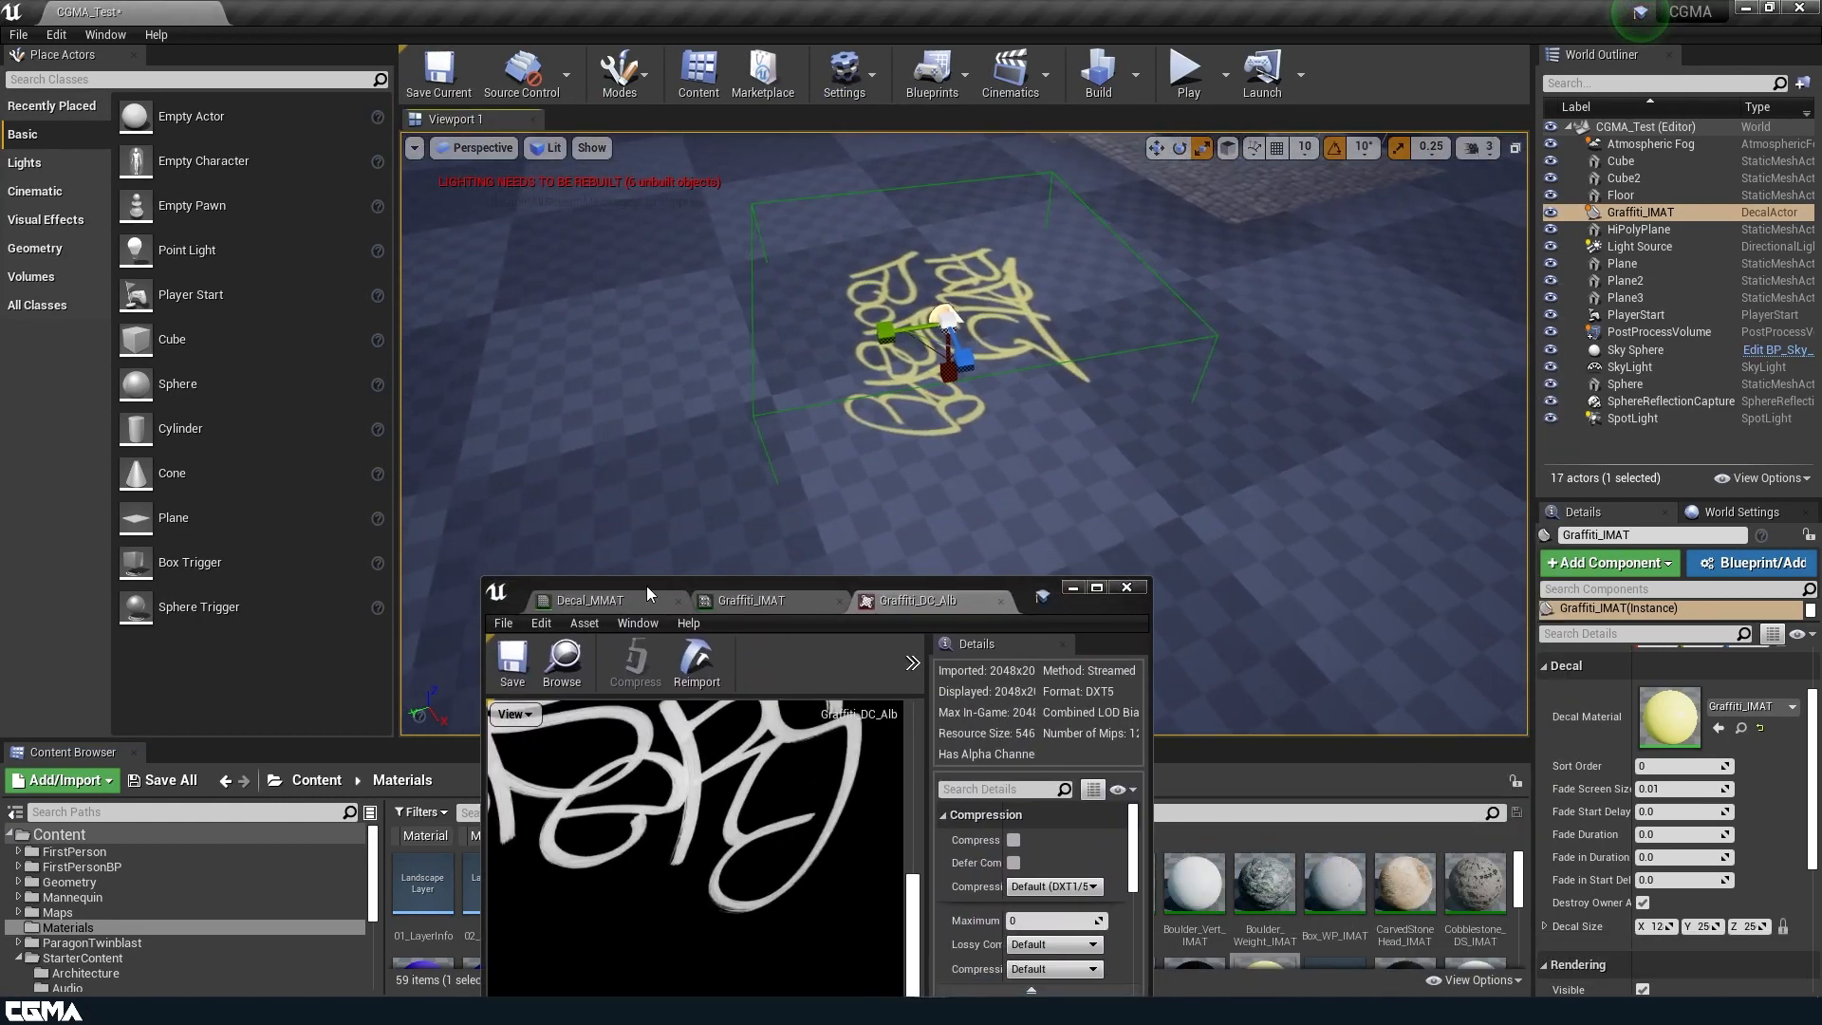
pyautogui.click(1074, 591)
pyautogui.moveTo(1139, 442); pyautogui.dragTo(1131, 539, button='right')
pyautogui.press('w')
pyautogui.moveTo(1058, 605)
pyautogui.mouseDown()
pyautogui.moveTo(555, 323)
pyautogui.moveTo(427, 408)
pyautogui.moveTo(238, 332)
pyautogui.moveTo(180, 361)
pyautogui.mouseUp()
pyautogui.press('f')
pyautogui.press('w')
pyautogui.moveTo(571, 318)
pyautogui.mouseDown(button='right')
pyautogui.moveTo(536, 379)
pyautogui.moveTo(475, 294)
pyautogui.moveTo(503, 285)
pyautogui.mouseUp(button='right')
pyautogui.press('s')
pyautogui.press('q')
pyautogui.moveTo(1333, 542); pyautogui.dragTo(1332, 542, button='right')
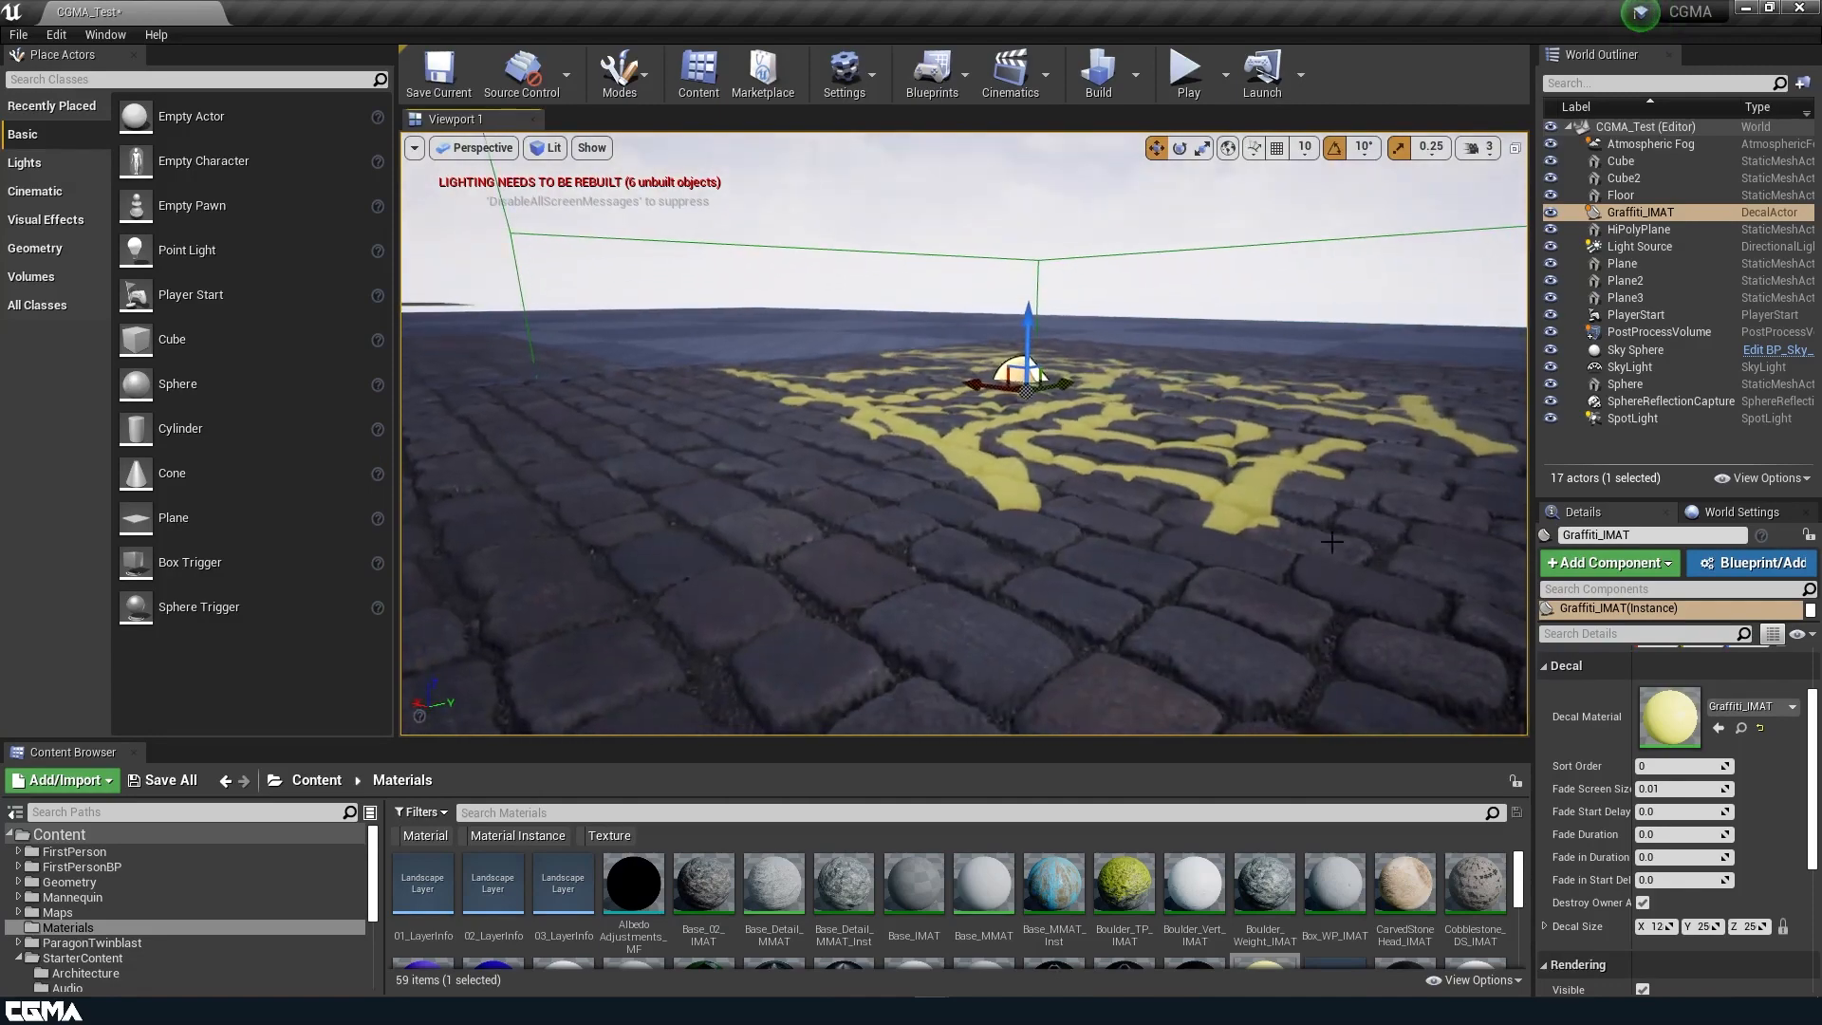
# Slide the Graffiti_IMAT decal across the cobblestones so that it lies beside the dark stone cube.
pyautogui.press('e')
pyautogui.moveTo(1256, 418); pyautogui.dragTo(1245, 546, button='right')
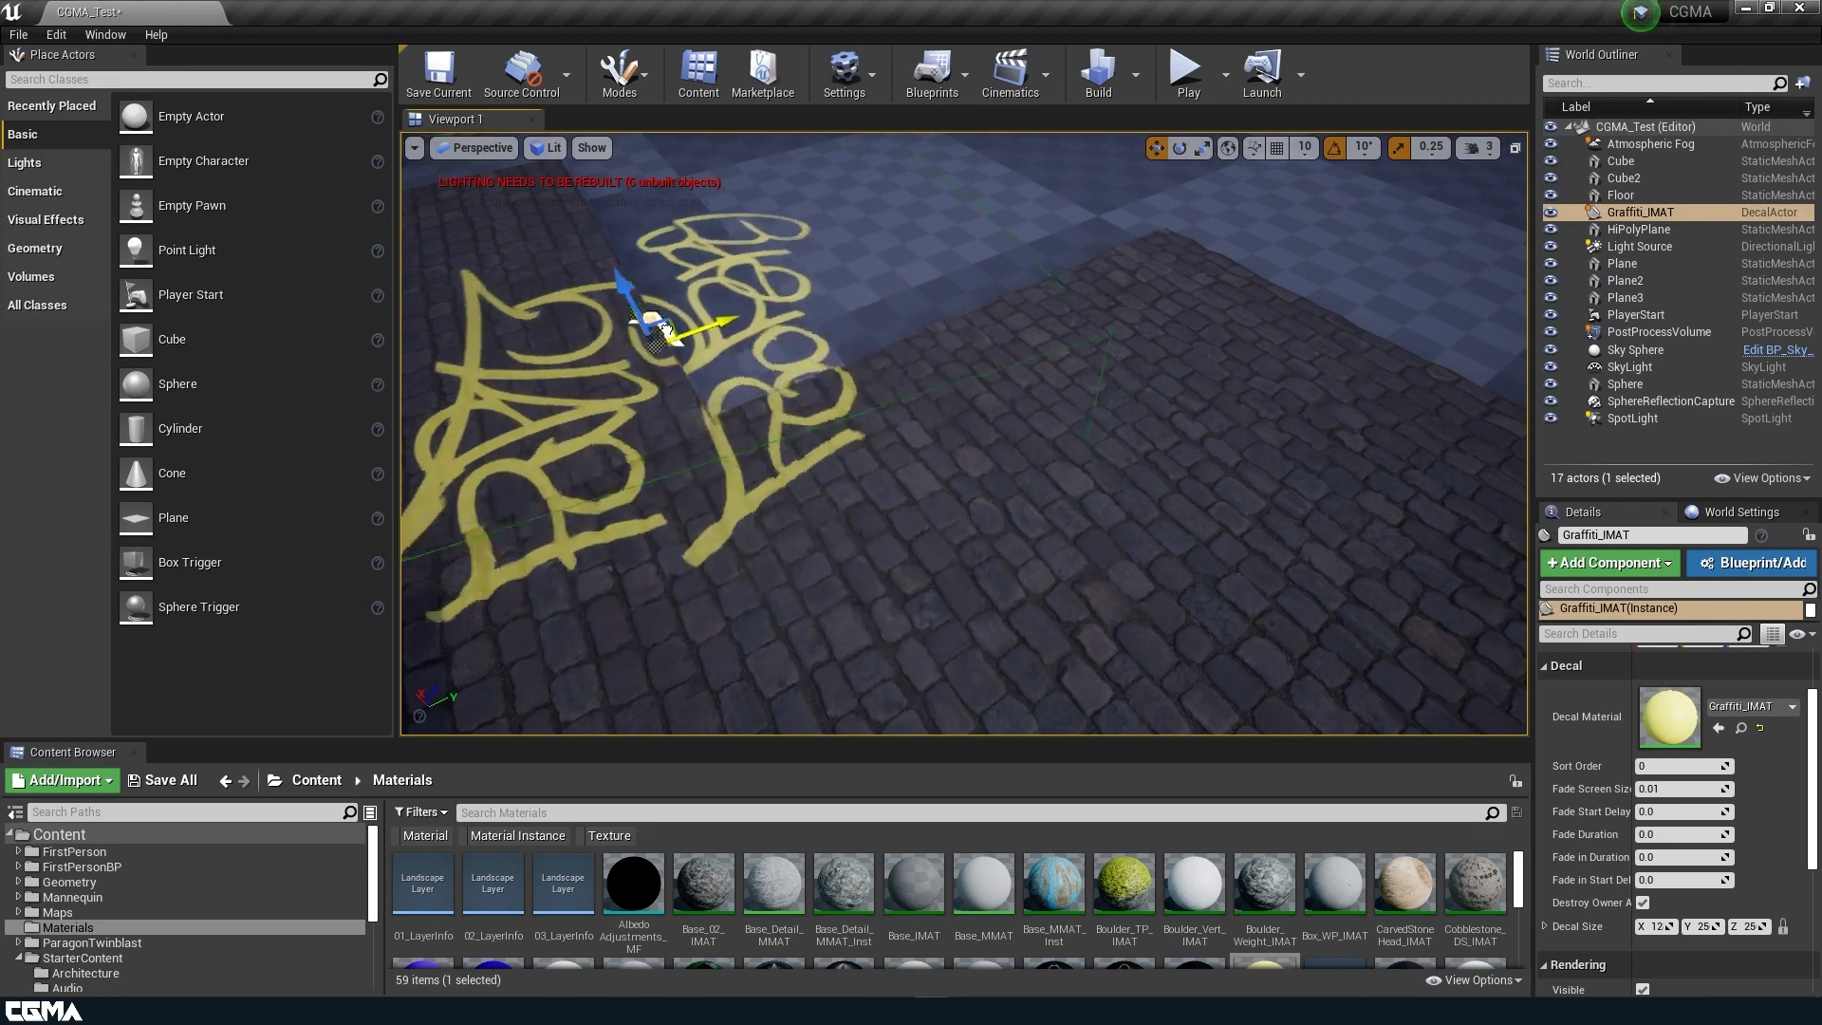
pyautogui.press('s')
pyautogui.moveTo(666, 474)
pyautogui.mouseDown(button='right')
pyautogui.moveTo(607, 446)
pyautogui.moveTo(579, 494)
pyautogui.moveTo(667, 473)
pyautogui.mouseUp(button='right')
pyautogui.press('w')
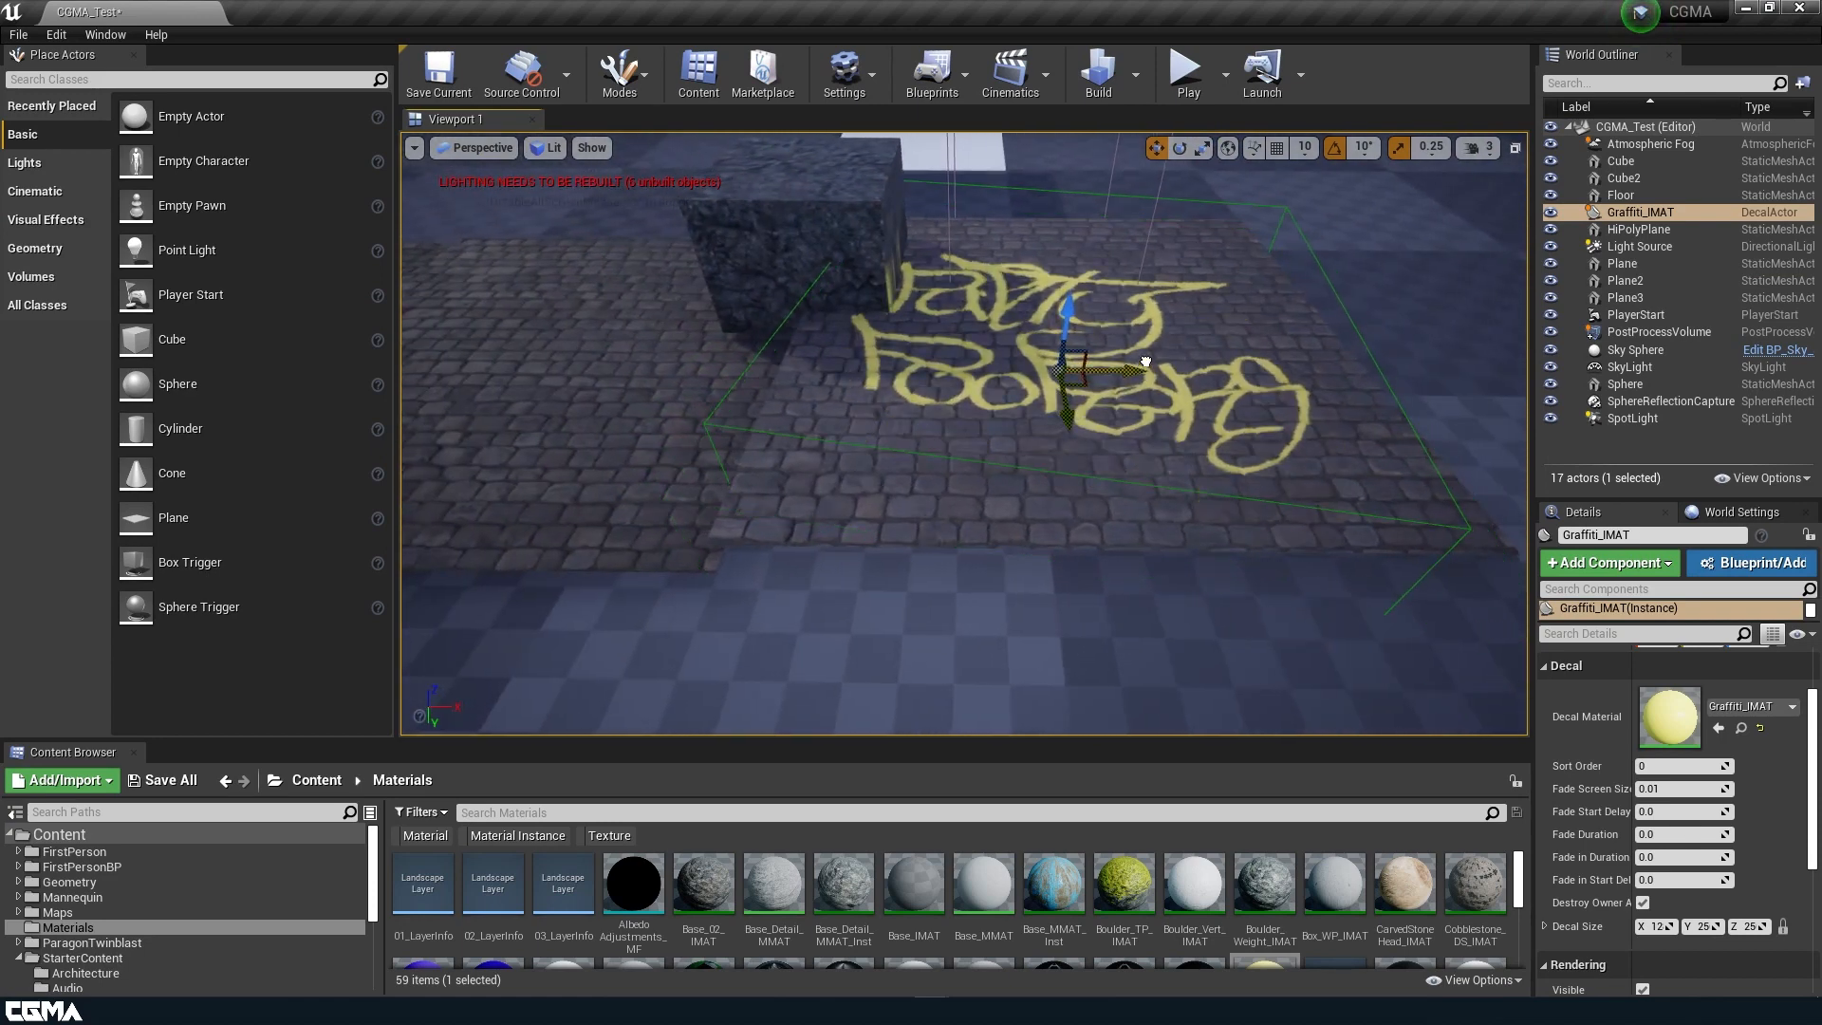
# Duplicate the Graffiti_IMAT decal and position the copy so that it projects over the dark stone cube.
pyautogui.moveTo(1211, 357); pyautogui.dragTo(968, 460, button='right')
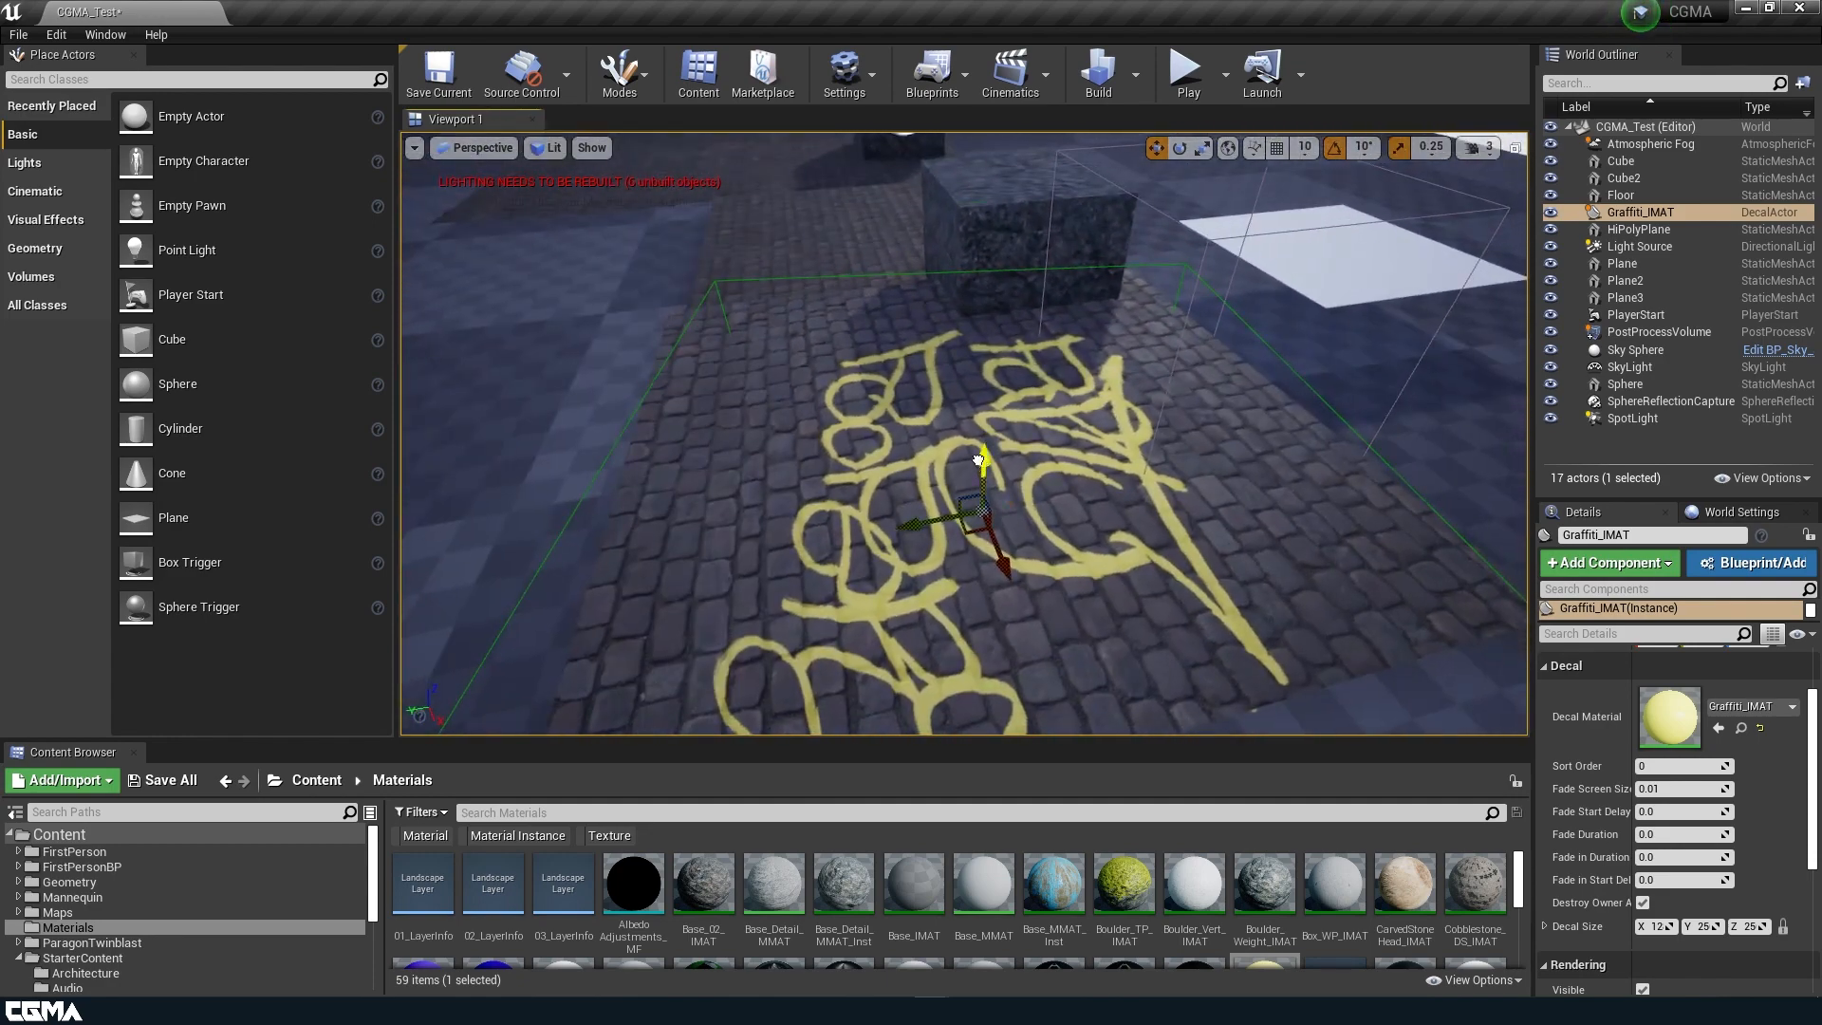
pyautogui.keyDown('alt'); pyautogui.moveTo(978, 462); pyautogui.dragTo(943, 296); pyautogui.keyUp('alt')
pyautogui.moveTo(1061, 399); pyautogui.dragTo(840, 313, button='right')
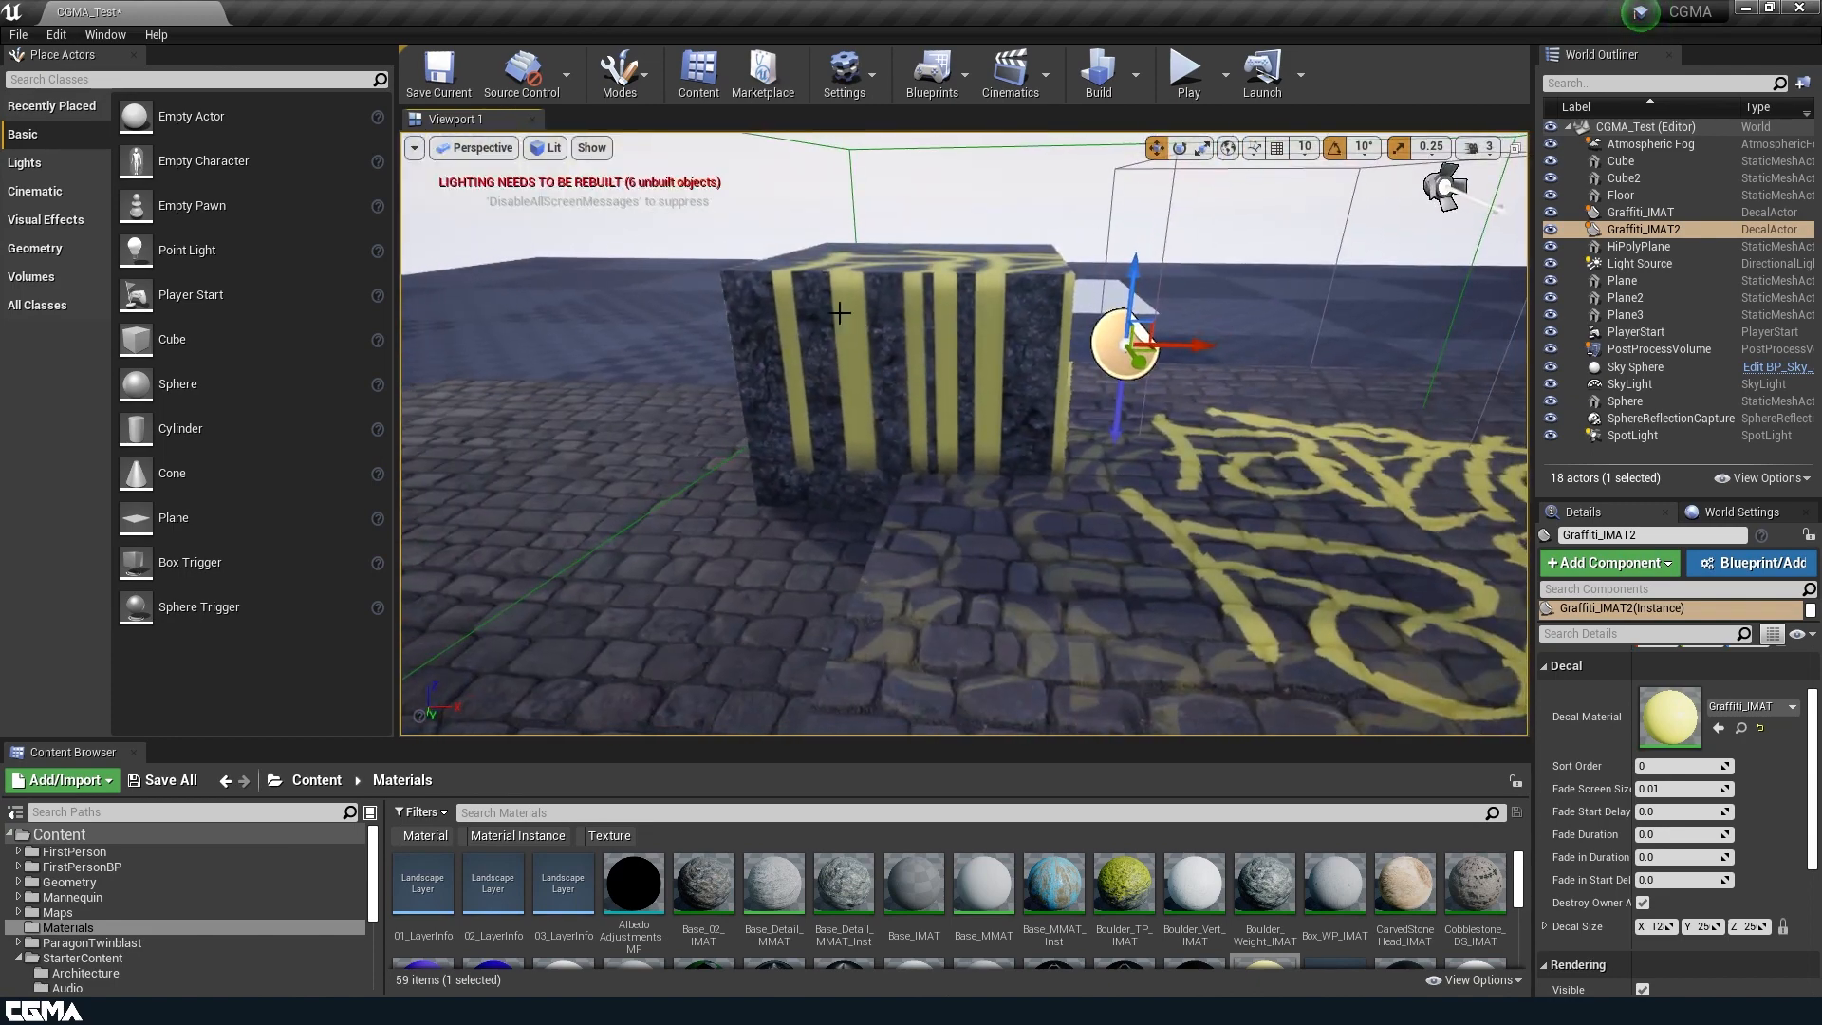
# Rotate the dark stone cube so that its tilted faces catch the graffiti projection.
pyautogui.click(907, 368)
pyautogui.press('e')
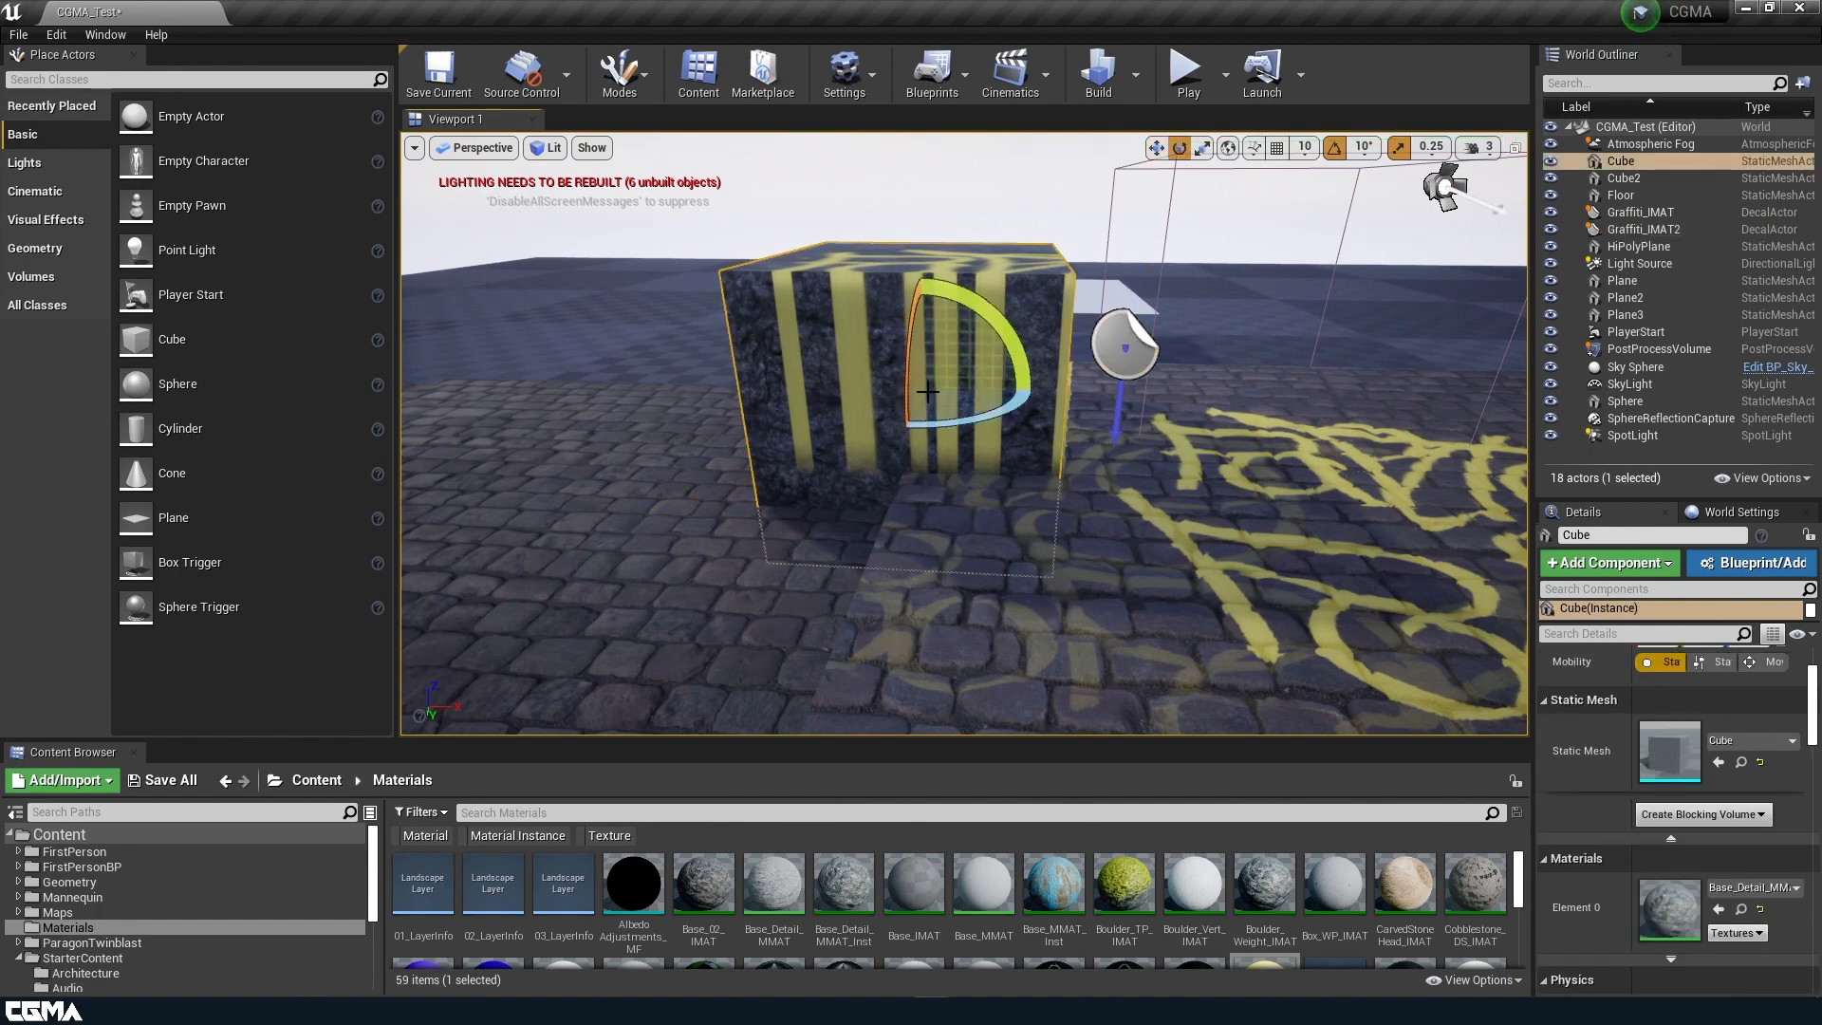
pyautogui.moveTo(901, 366); pyautogui.dragTo(919, 252)
pyautogui.moveTo(919, 251); pyautogui.dragTo(726, 284, button='right')
pyautogui.moveTo(996, 313); pyautogui.dragTo(1011, 418)
pyautogui.moveTo(1012, 418); pyautogui.dragTo(933, 347, button='right')
pyautogui.press('w')
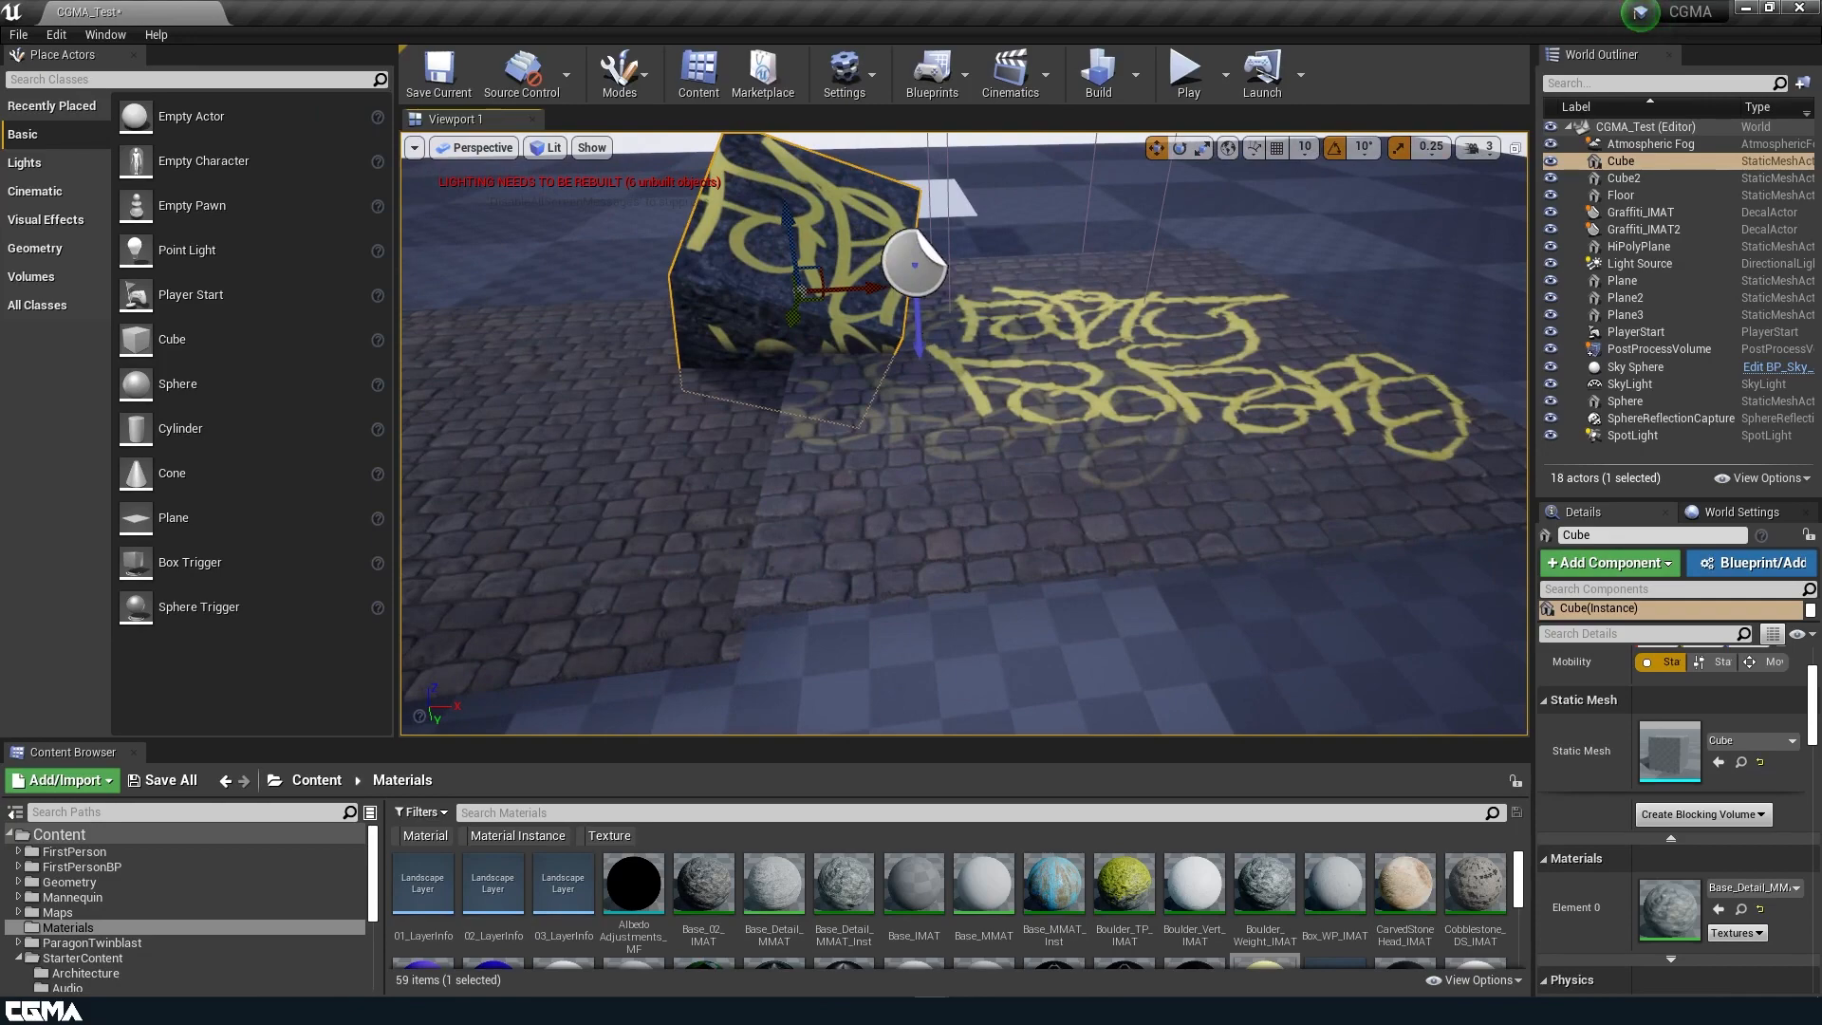
# Select the Graffiti_IMAT2 decal and shift it down and up to adjust its projection on the tilted cube and cobblestones.
pyautogui.click(920, 343)
pyautogui.moveTo(922, 340); pyautogui.dragTo(955, 380, button='right')
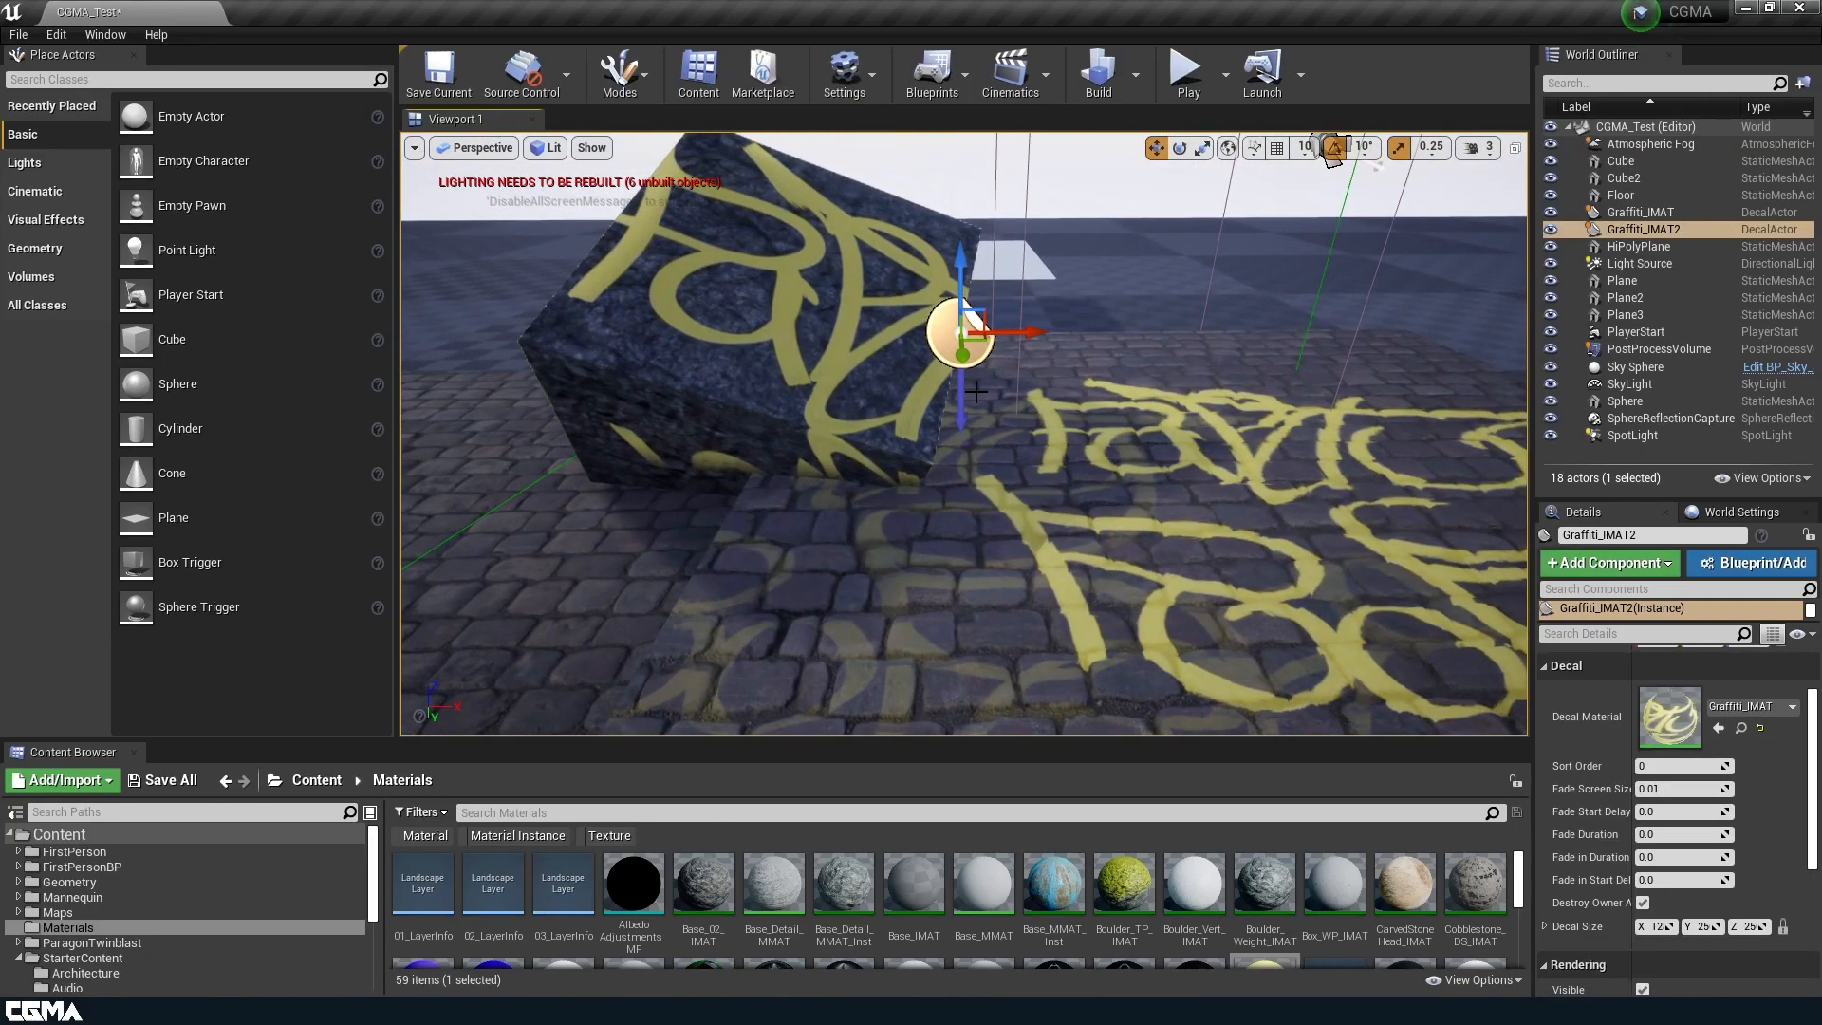
pyautogui.moveTo(962, 256); pyautogui.dragTo(892, 421)
pyautogui.moveTo(892, 421); pyautogui.dragTo(947, 259, button='right')
pyautogui.moveTo(1014, 375); pyautogui.dragTo(963, 334)
pyautogui.press('s')
pyautogui.moveTo(1118, 465); pyautogui.dragTo(1112, 555, button='right')
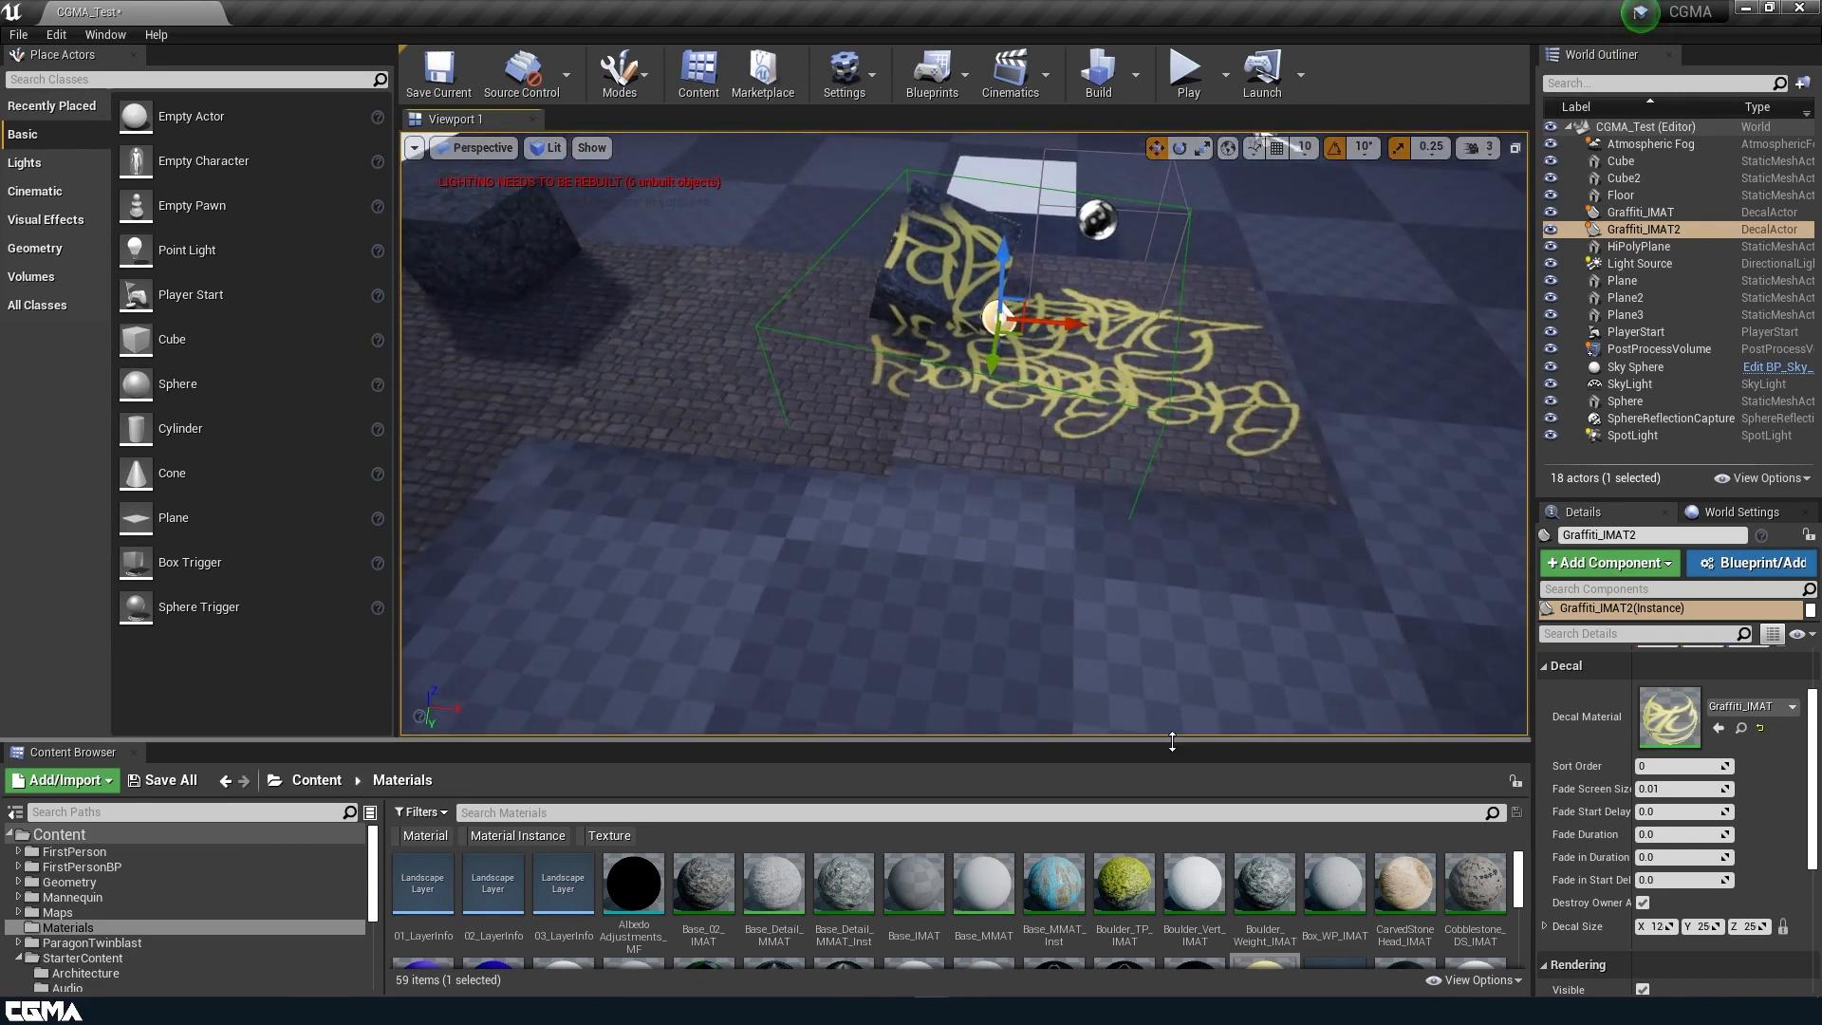
# Enlarge the asset browser, duplicate the Graffiti_IMAT material instance, and name the copy Debris_IMAT.
pyautogui.moveTo(1171, 733); pyautogui.dragTo(1091, 343)
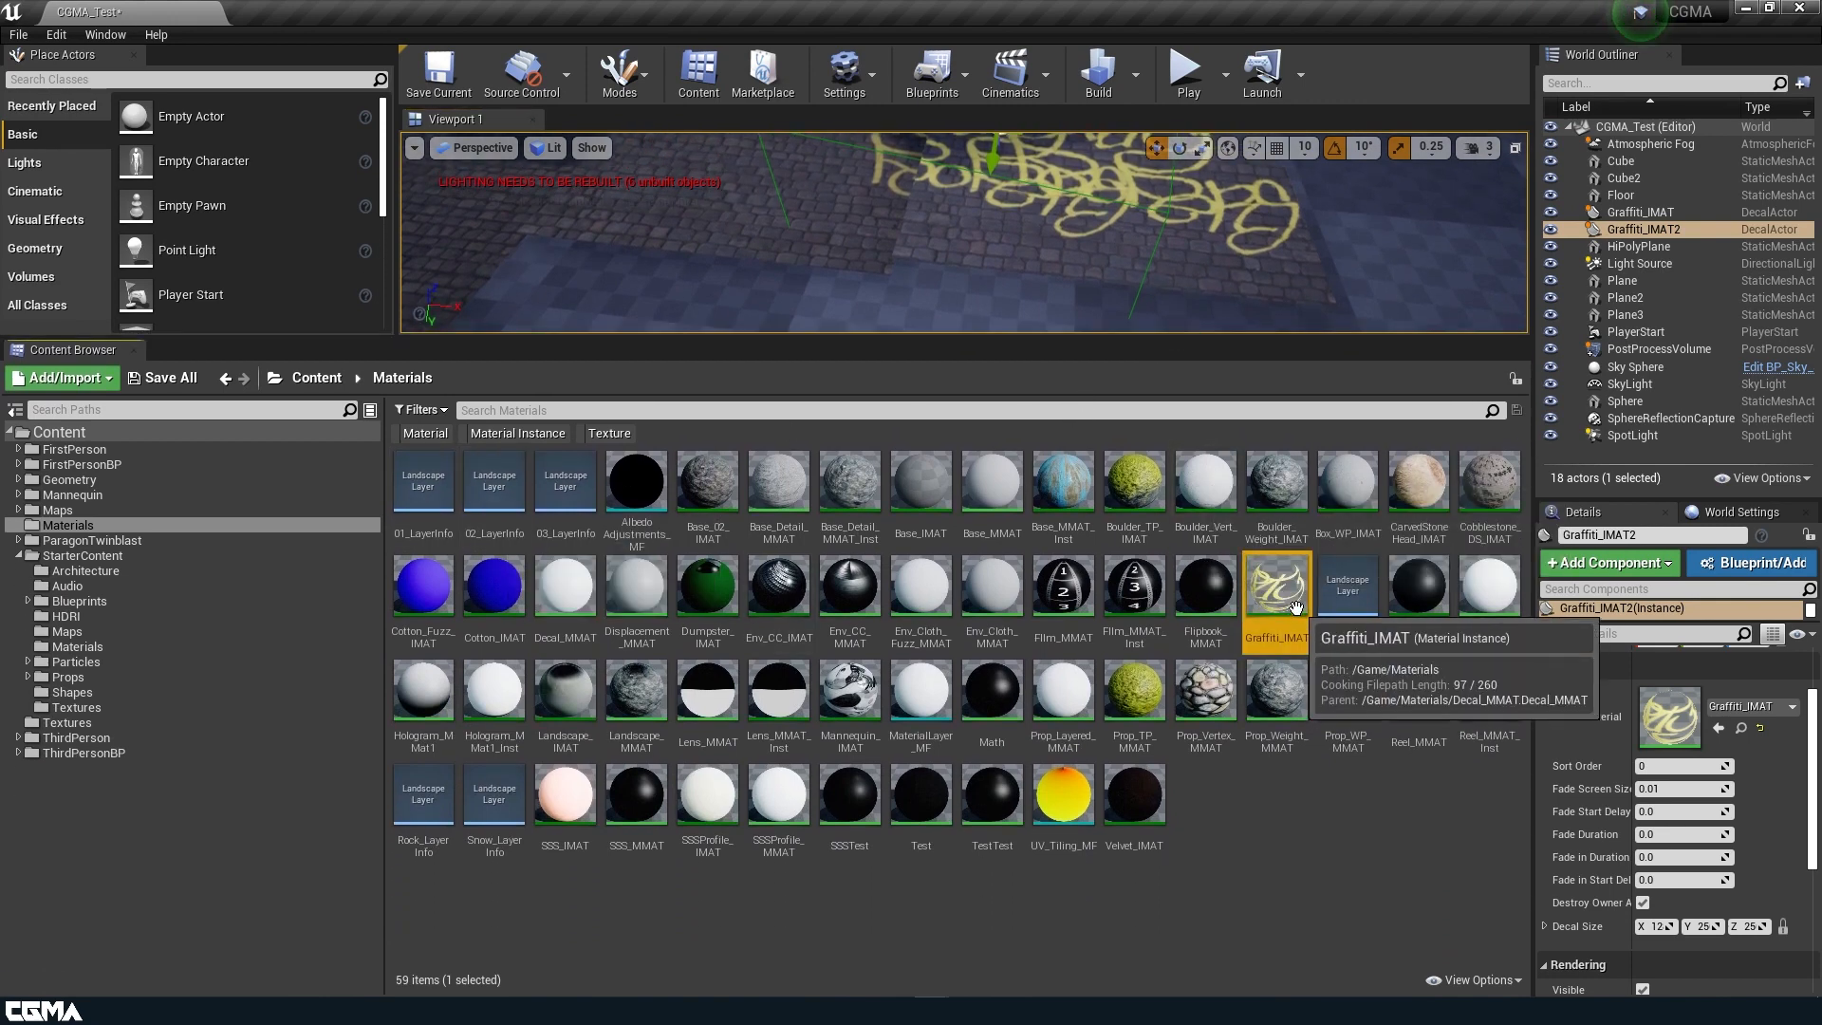
pyautogui.hotkey('ctrl', 'w')
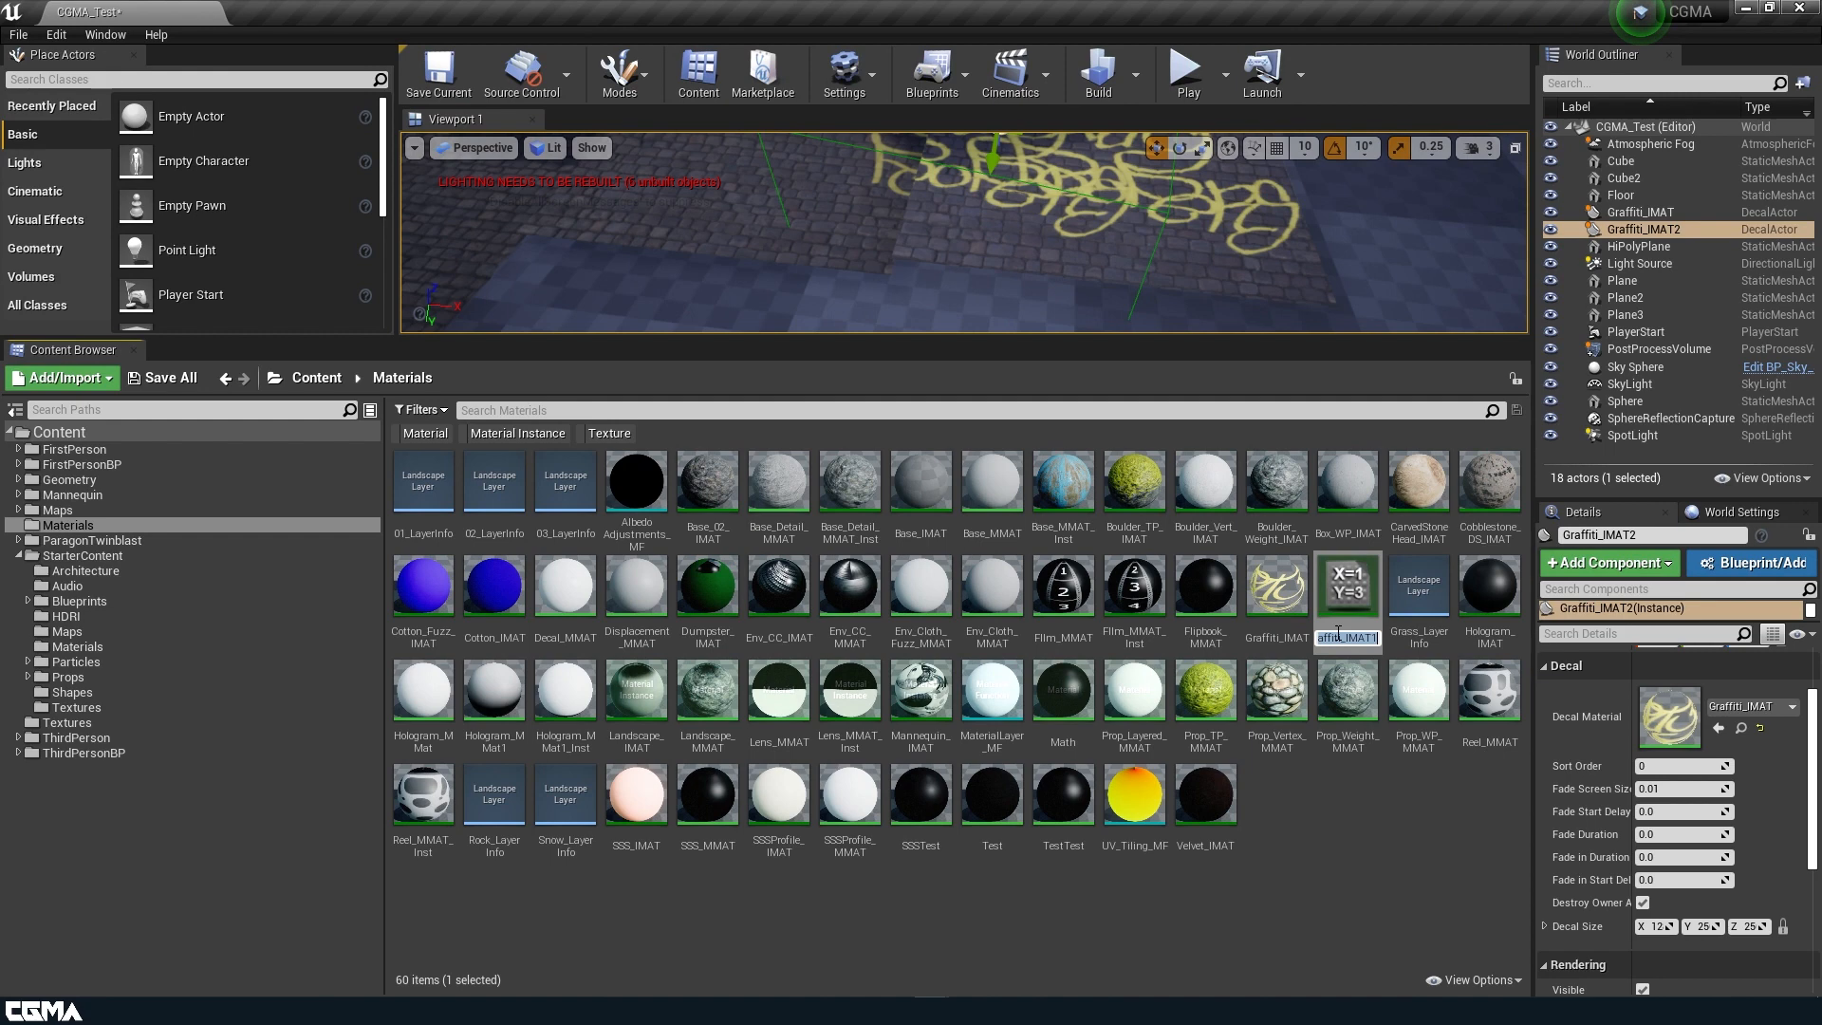
pyautogui.write('F')
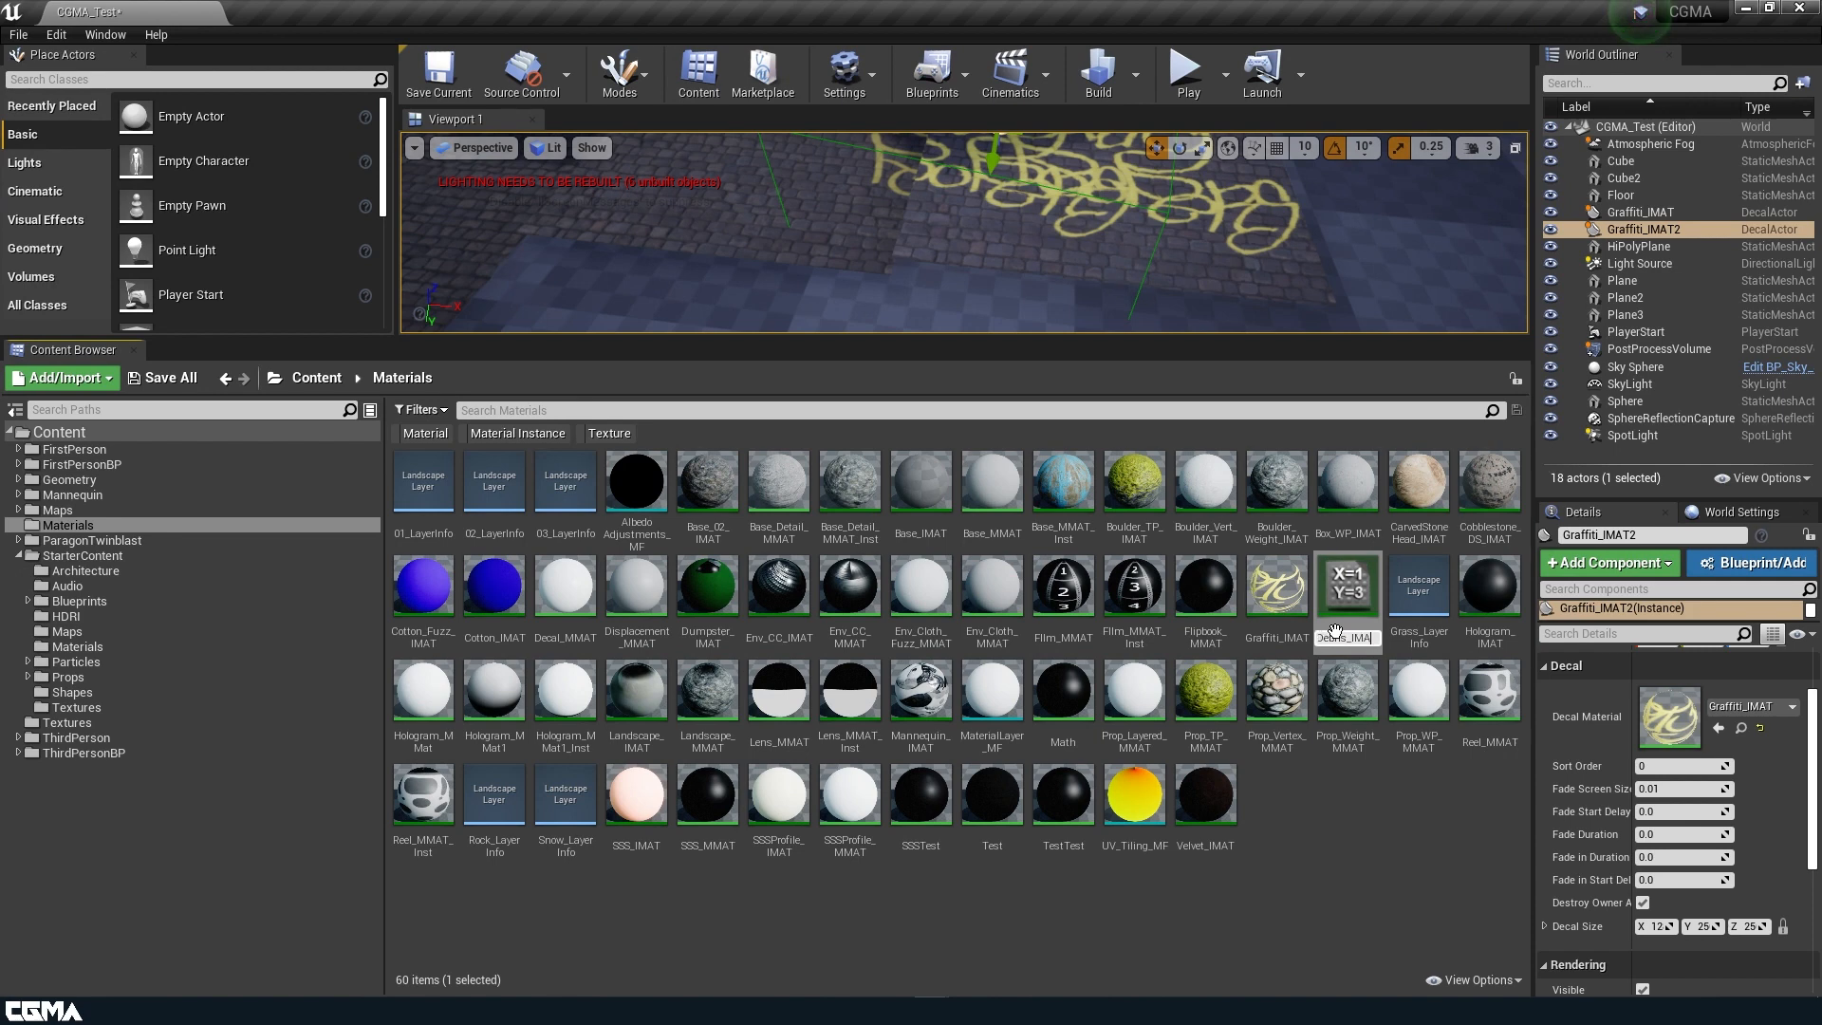
pyautogui.write('ebris_IMAT')
pyautogui.press('Return')
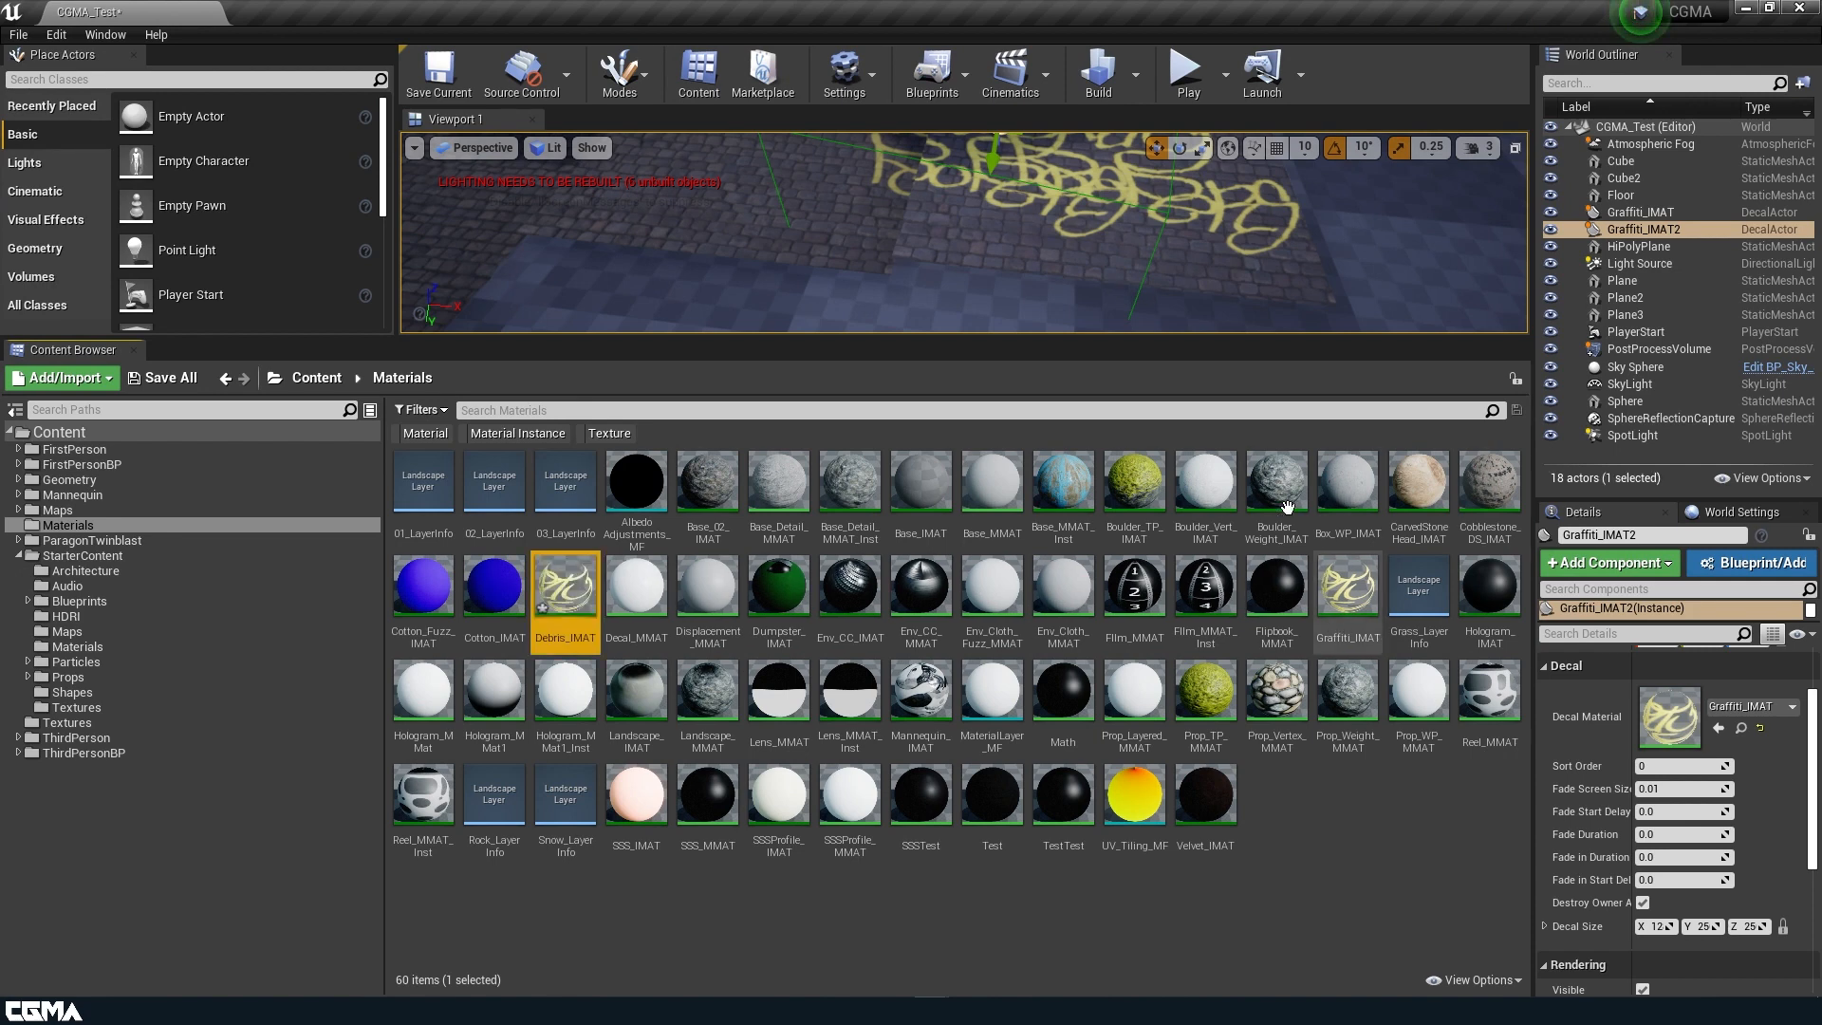
# Open Debris_IMAT alongside the Textures folder and check the Debris_DC_Alb texture before returning to the instance.
pyautogui.doubleClick(566, 596)
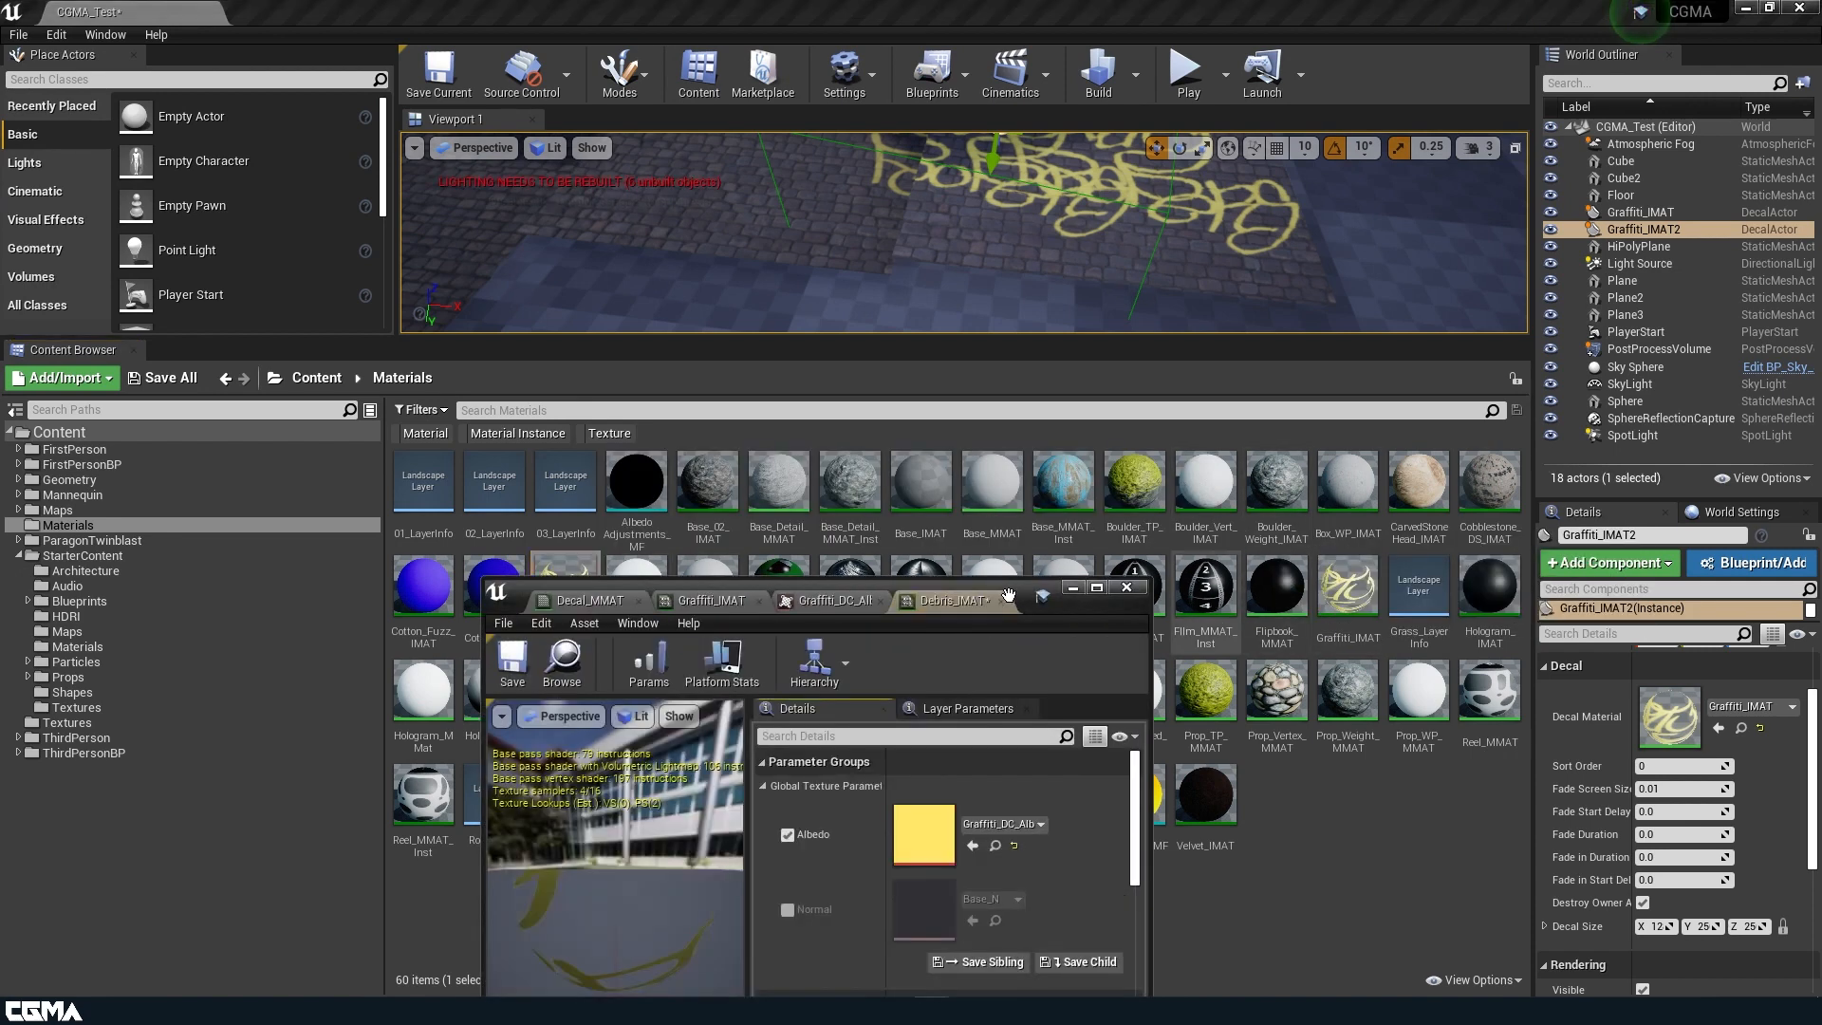
pyautogui.click(68, 722)
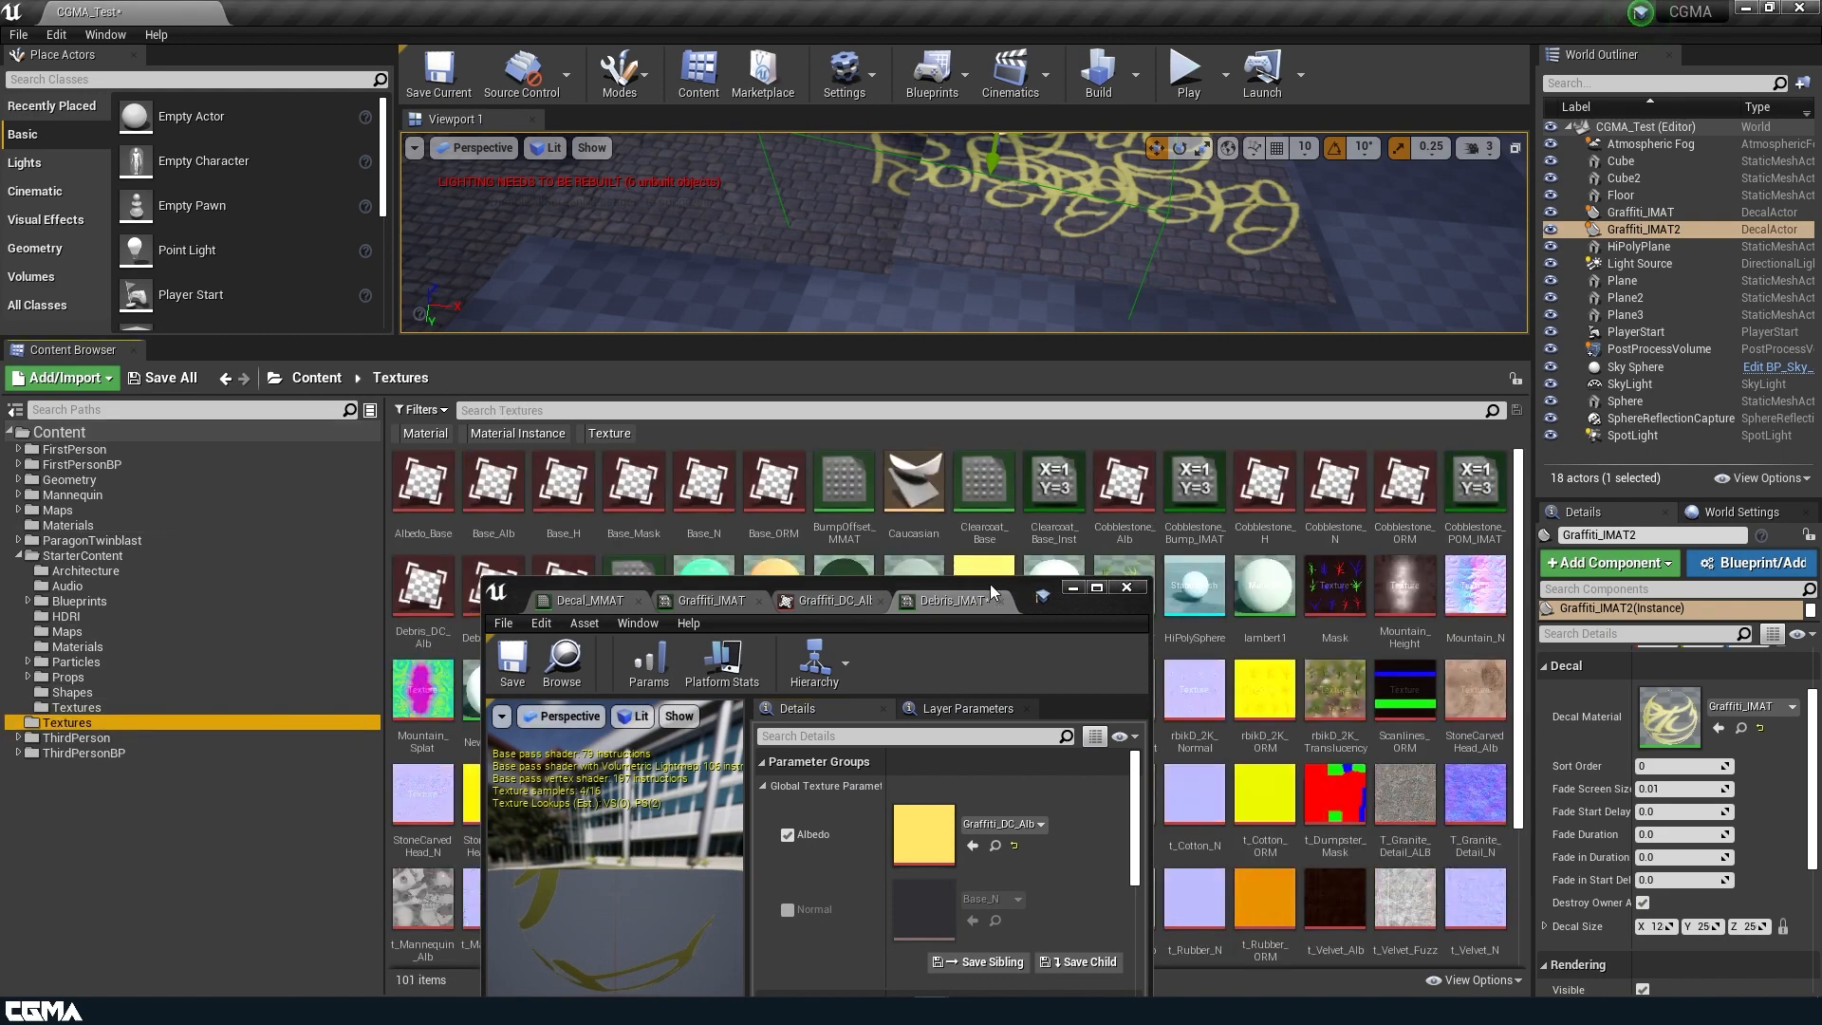
pyautogui.moveTo(1028, 588); pyautogui.dragTo(879, 141)
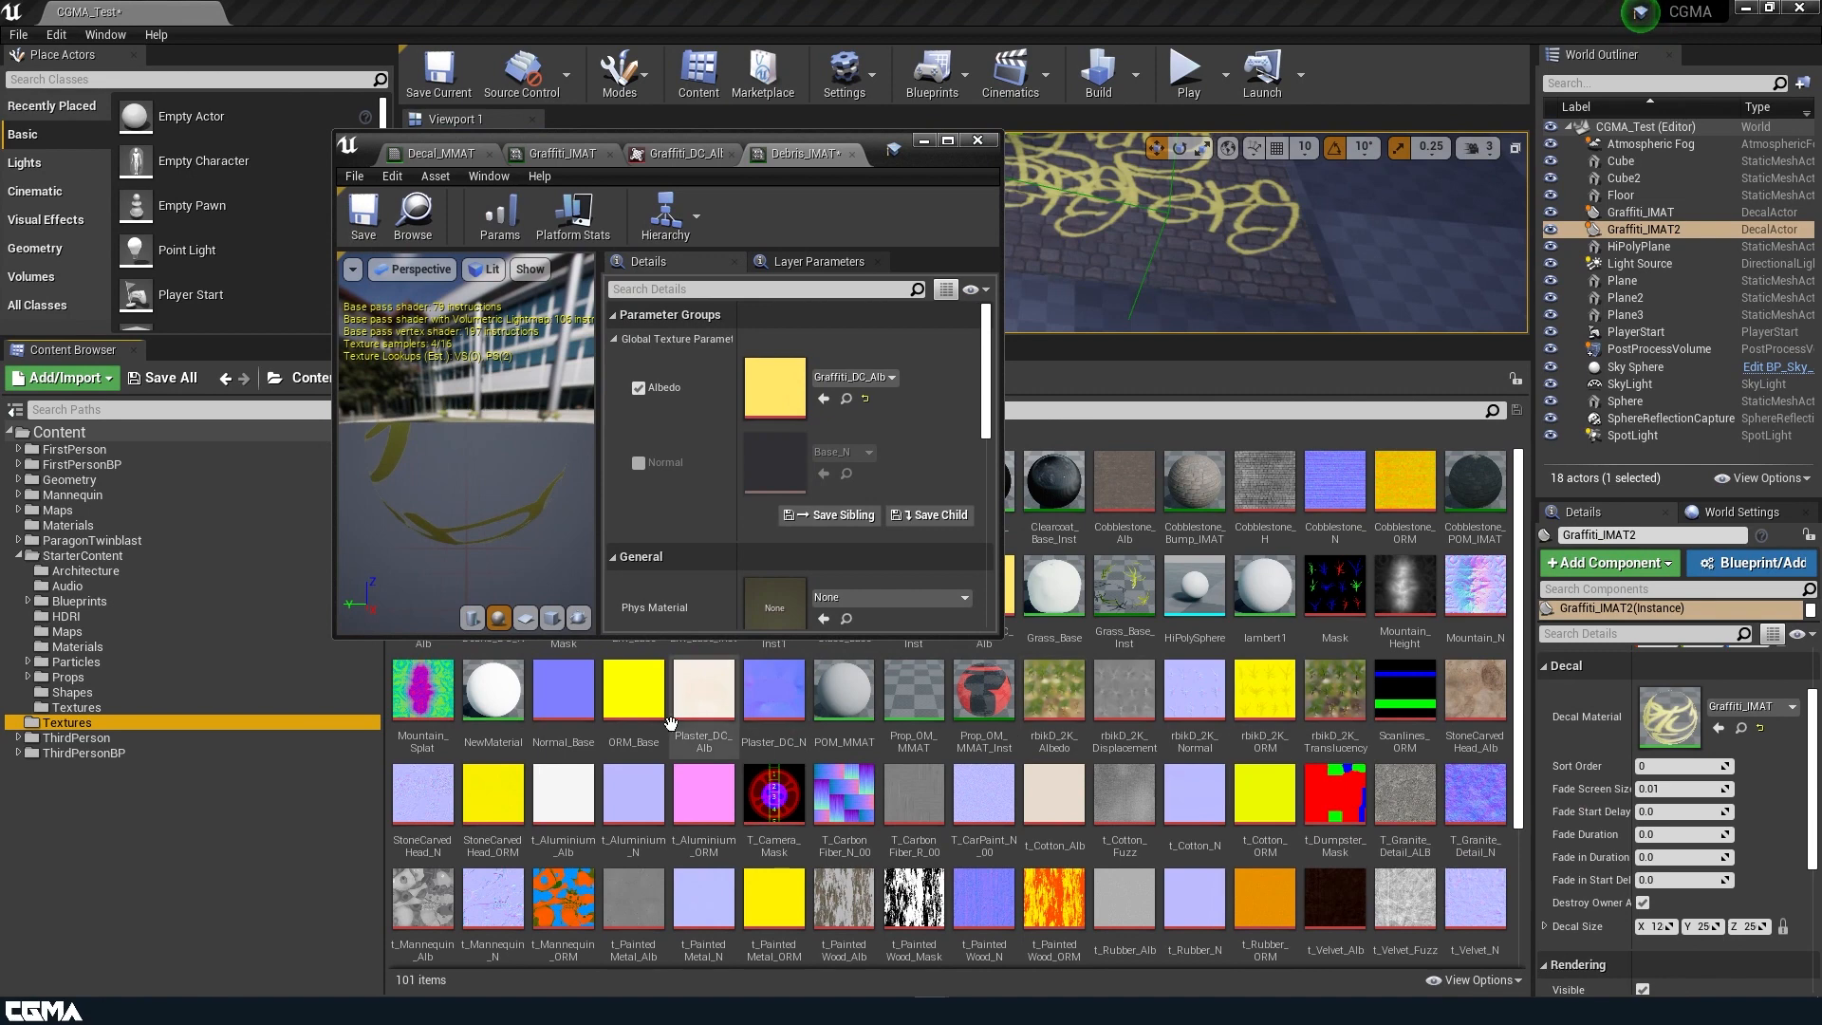
pyautogui.moveTo(874, 148); pyautogui.dragTo(1683, 200)
pyautogui.doubleClick(435, 589)
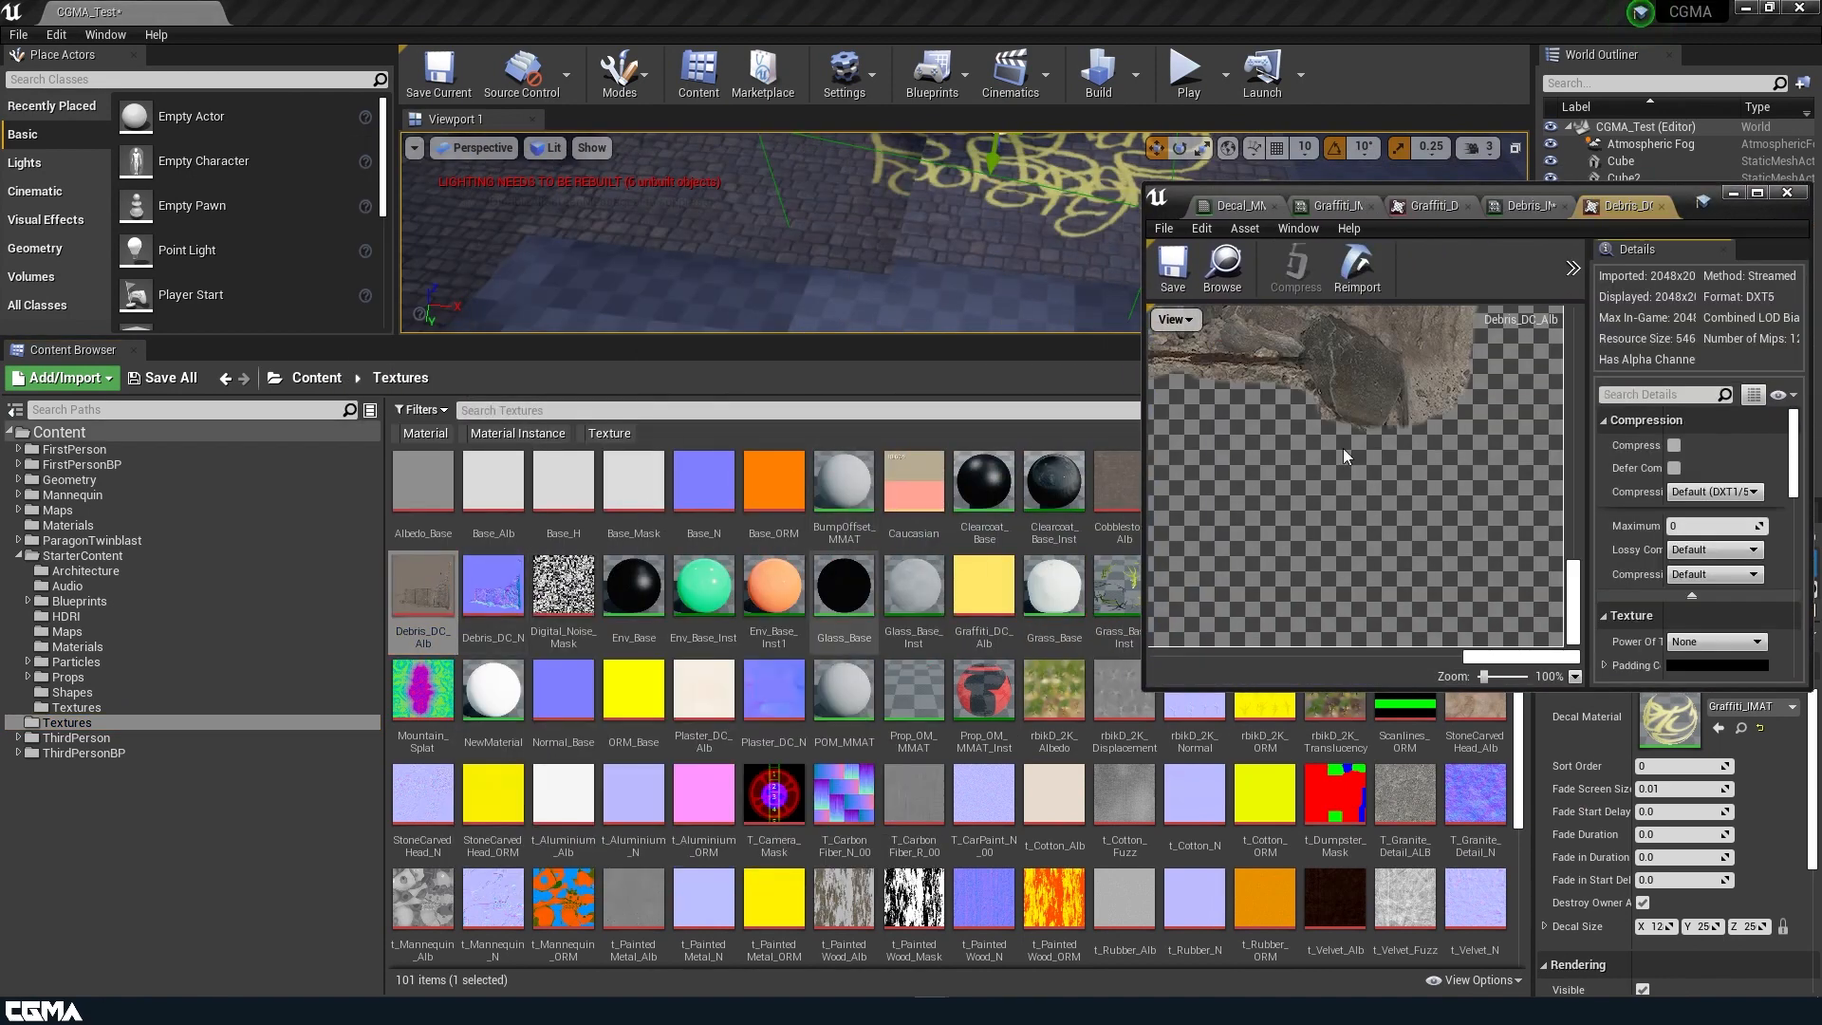
pyautogui.click(1526, 203)
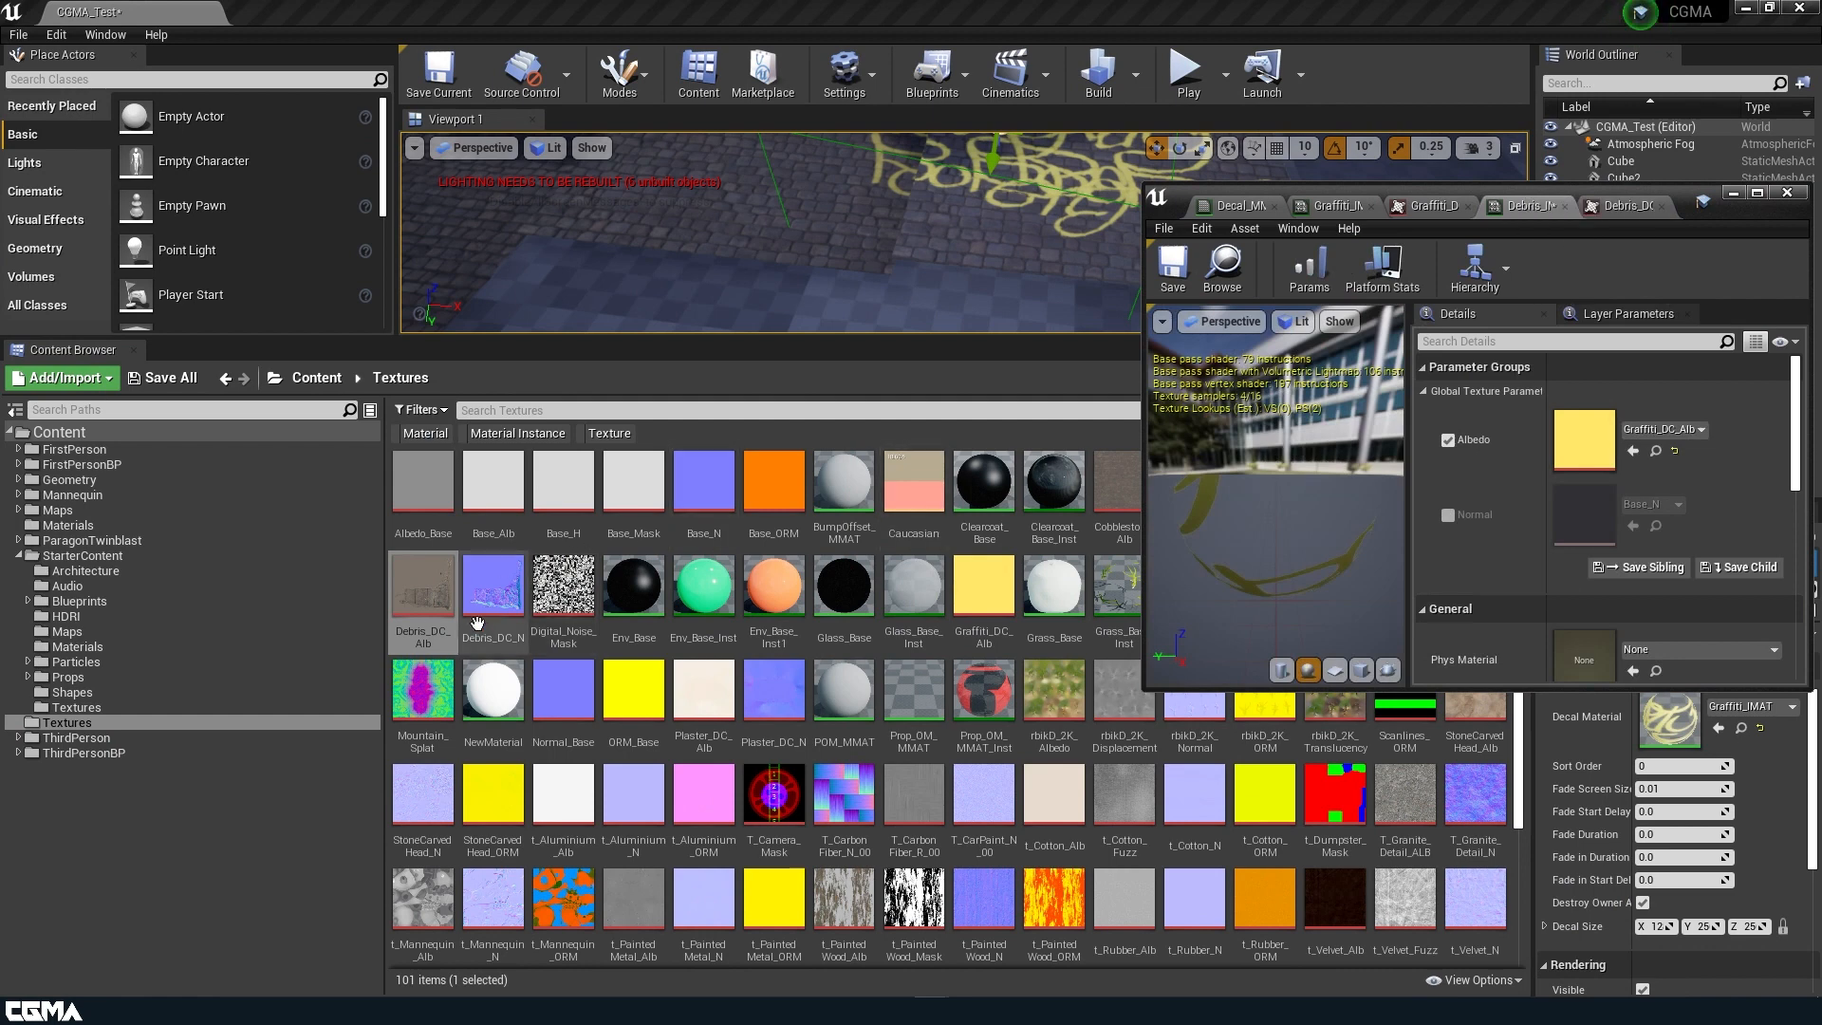
# Assign Debris_DC_Alb as the Albedo of Debris_IMAT, enable the Normal override, and assign Debris_DC_N to it.
pyautogui.moveTo(423, 593); pyautogui.dragTo(1561, 427)
pyautogui.moveTo(492, 593); pyautogui.dragTo(1598, 512)
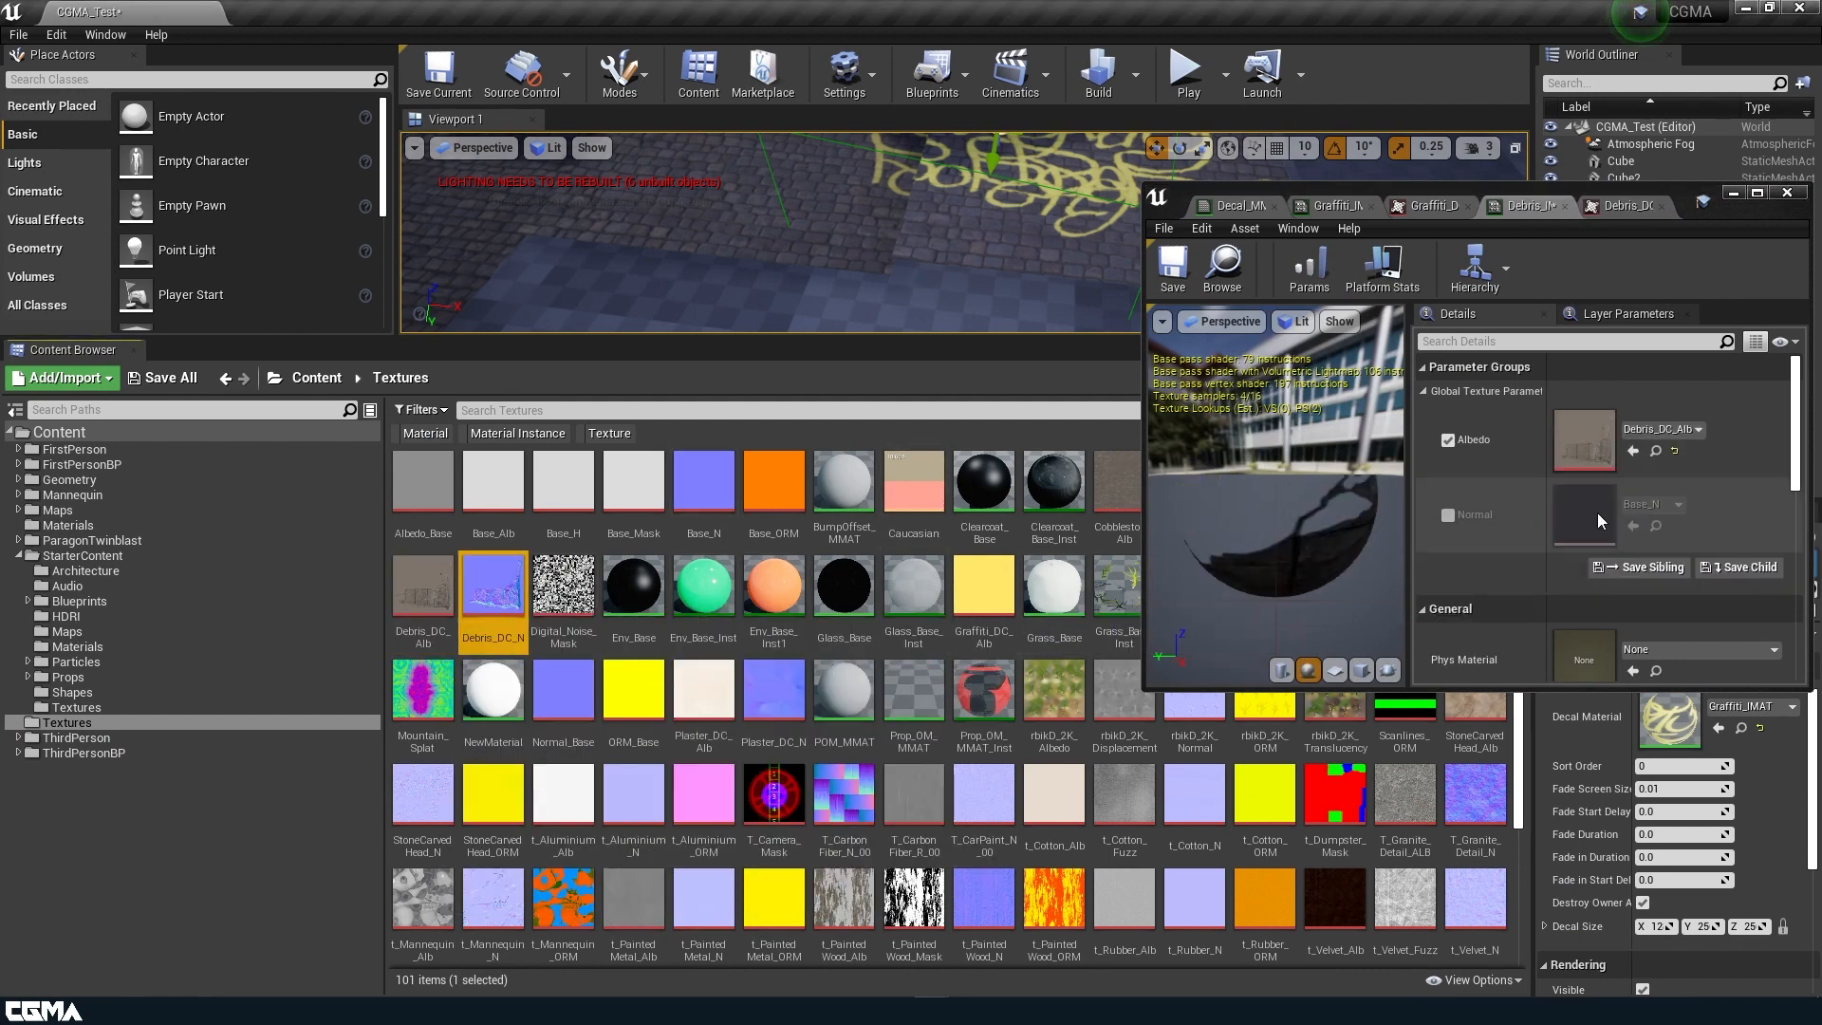
pyautogui.click(1449, 515)
pyautogui.moveTo(489, 593); pyautogui.dragTo(1604, 494)
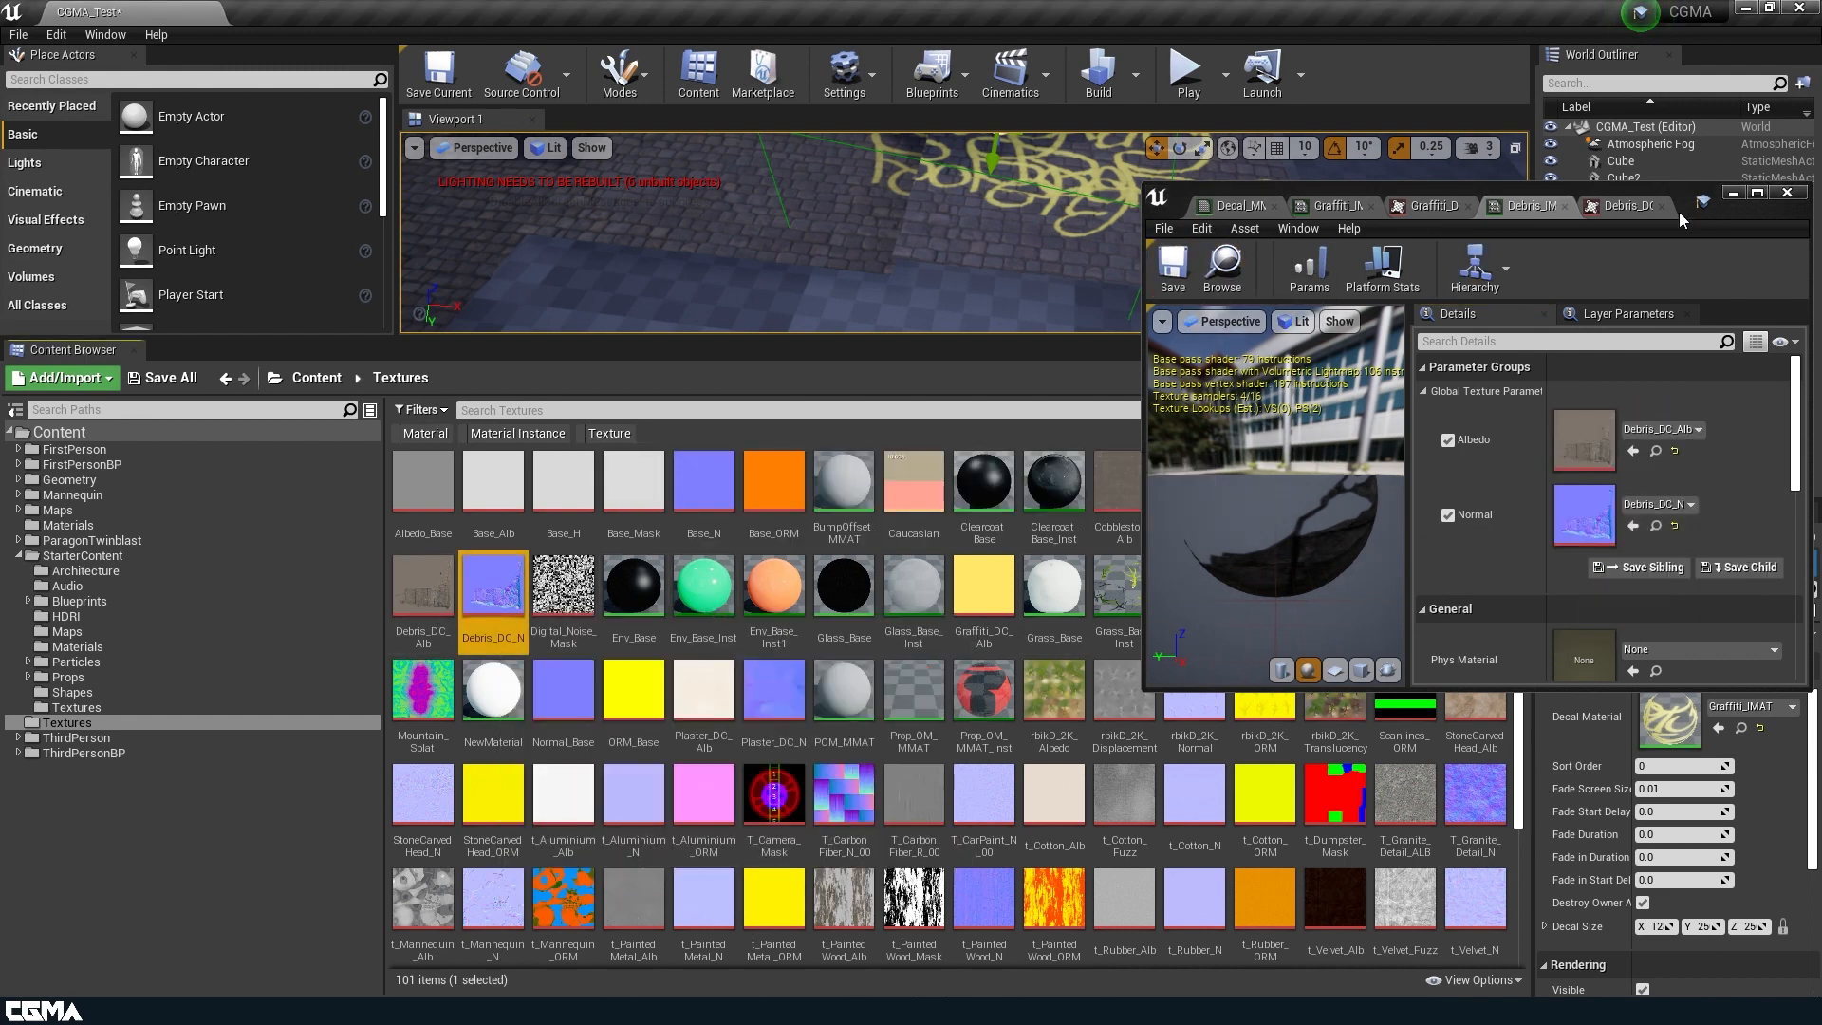
# Enlarge the level viewport again and look through the open asset editors, ending on Debris_IMAT.
pyautogui.moveTo(1685, 201); pyautogui.dragTo(1053, 649)
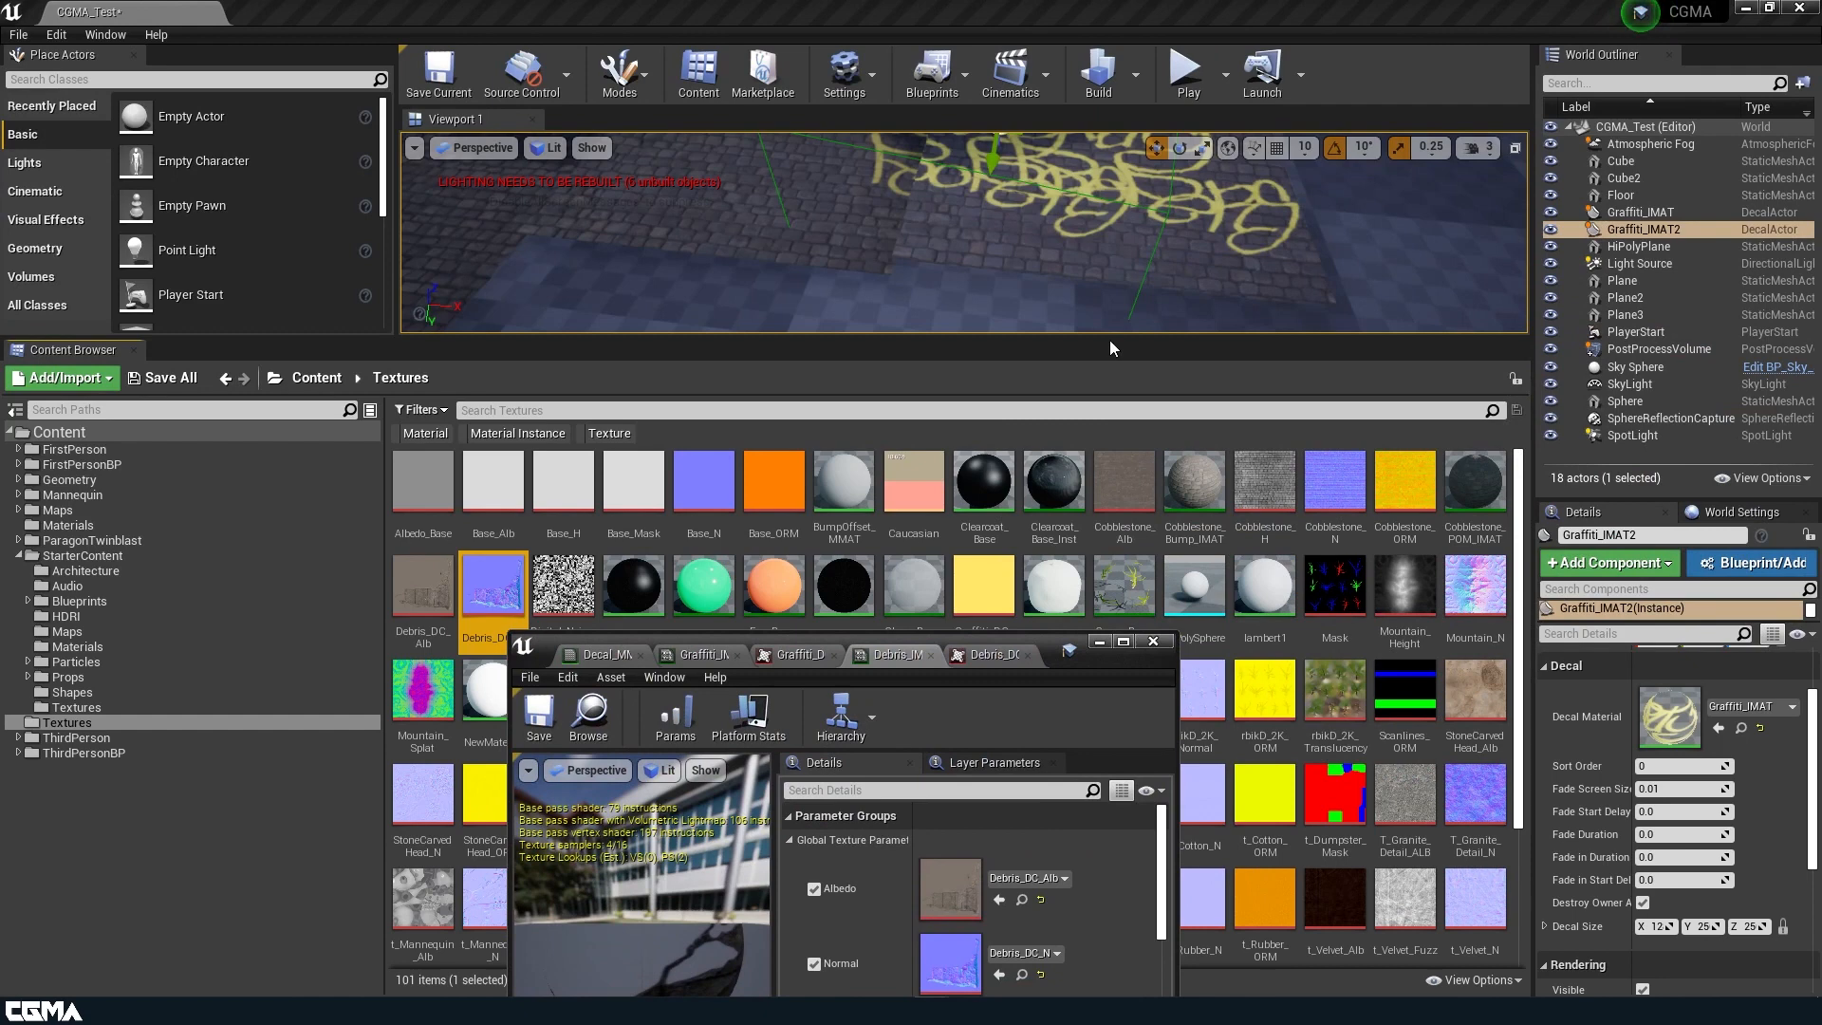
pyautogui.moveTo(1112, 343); pyautogui.dragTo(949, 626)
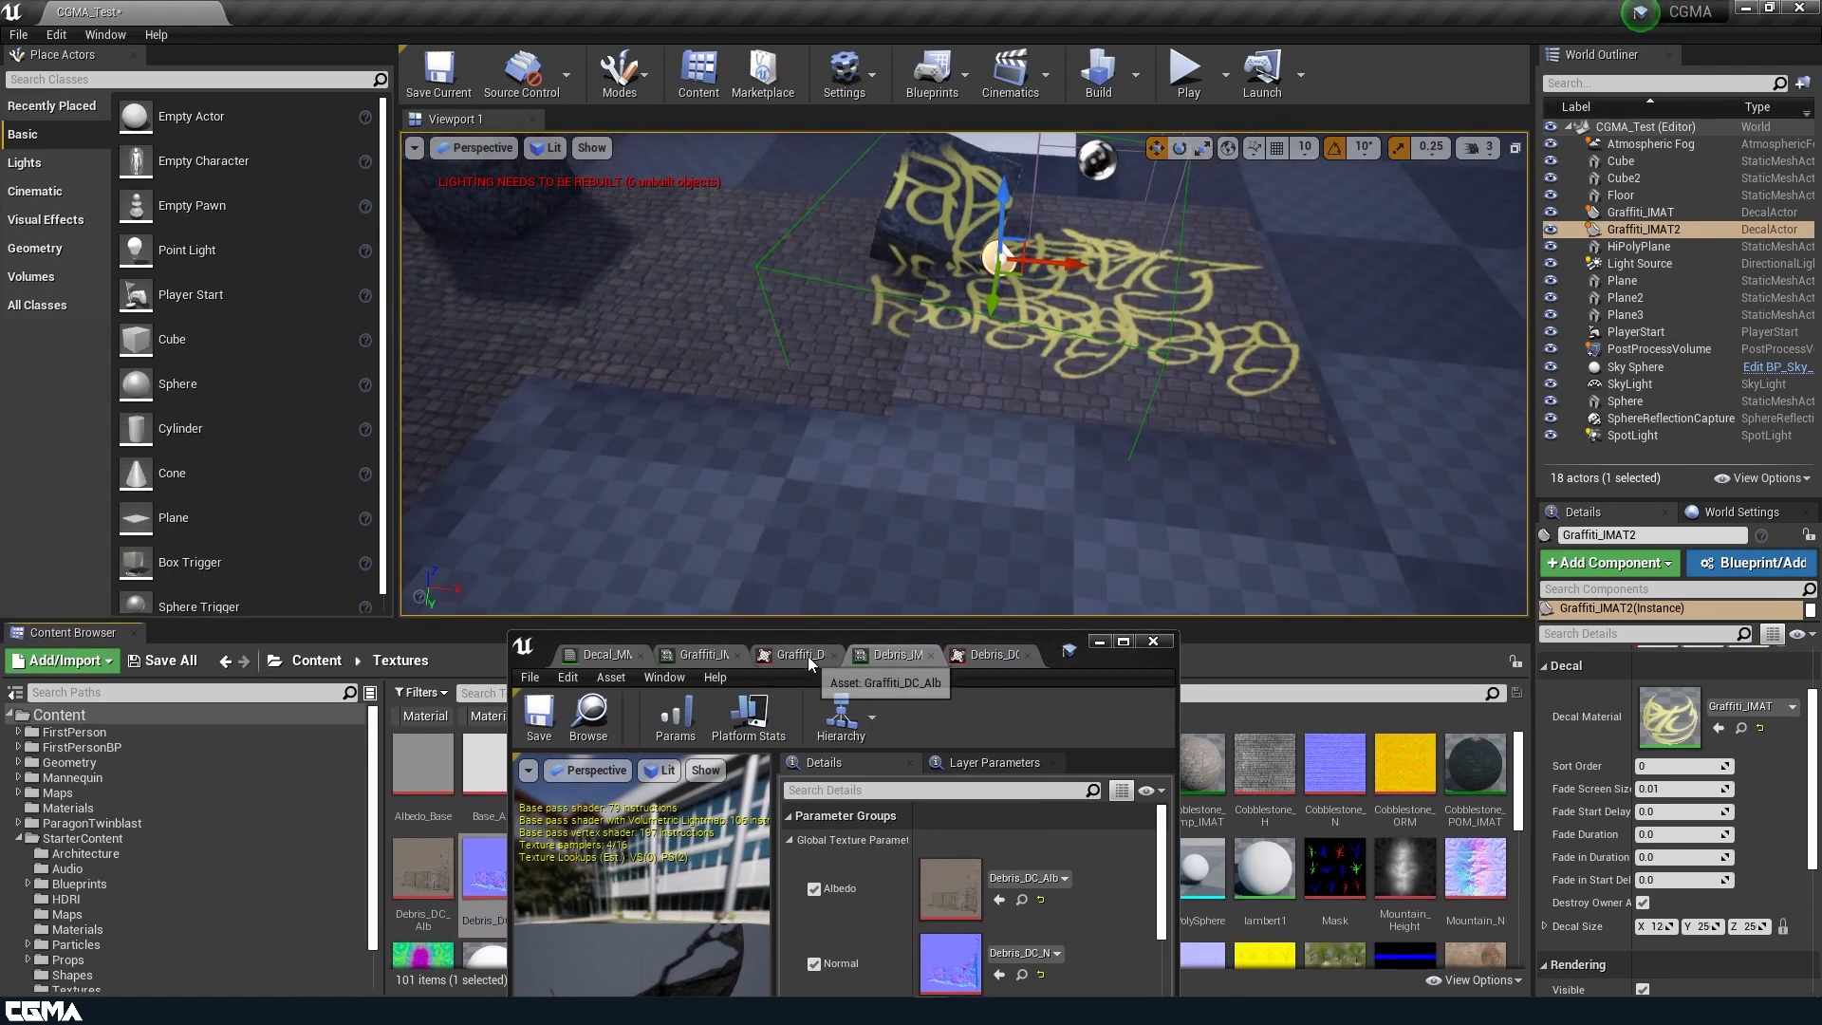
pyautogui.click(700, 655)
pyautogui.click(604, 655)
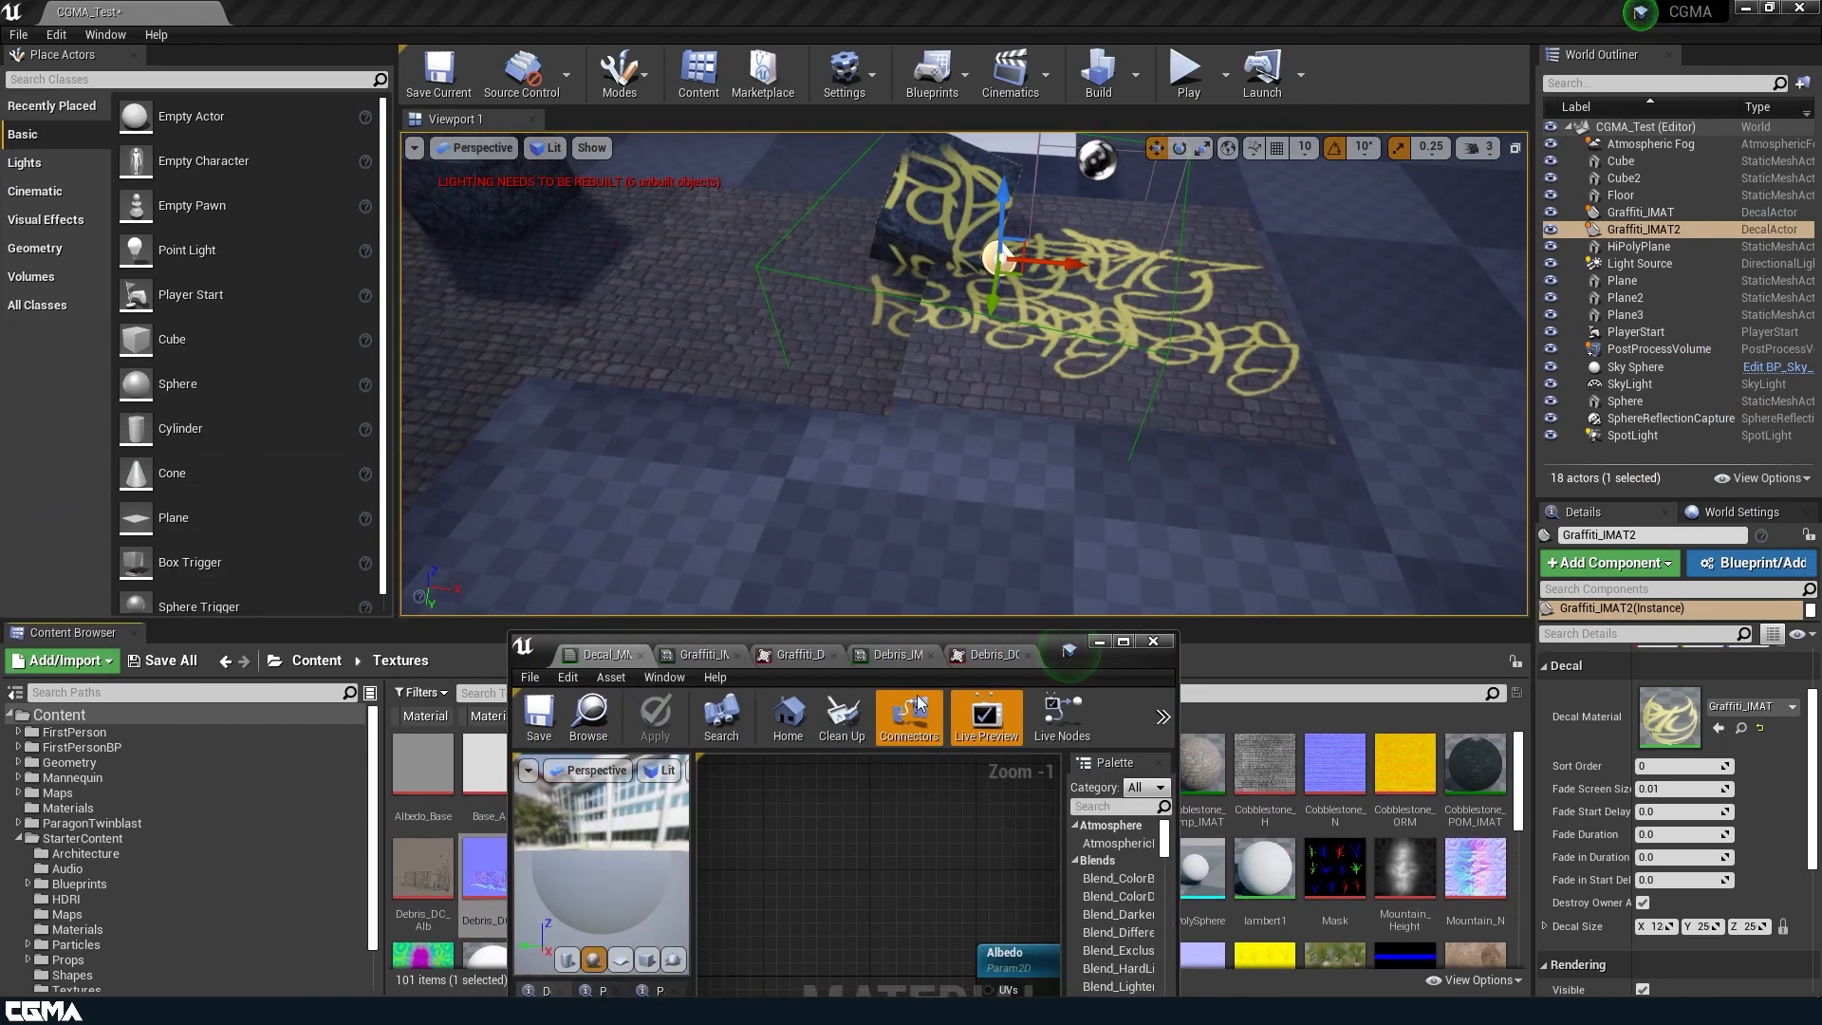
pyautogui.click(993, 655)
pyautogui.click(896, 655)
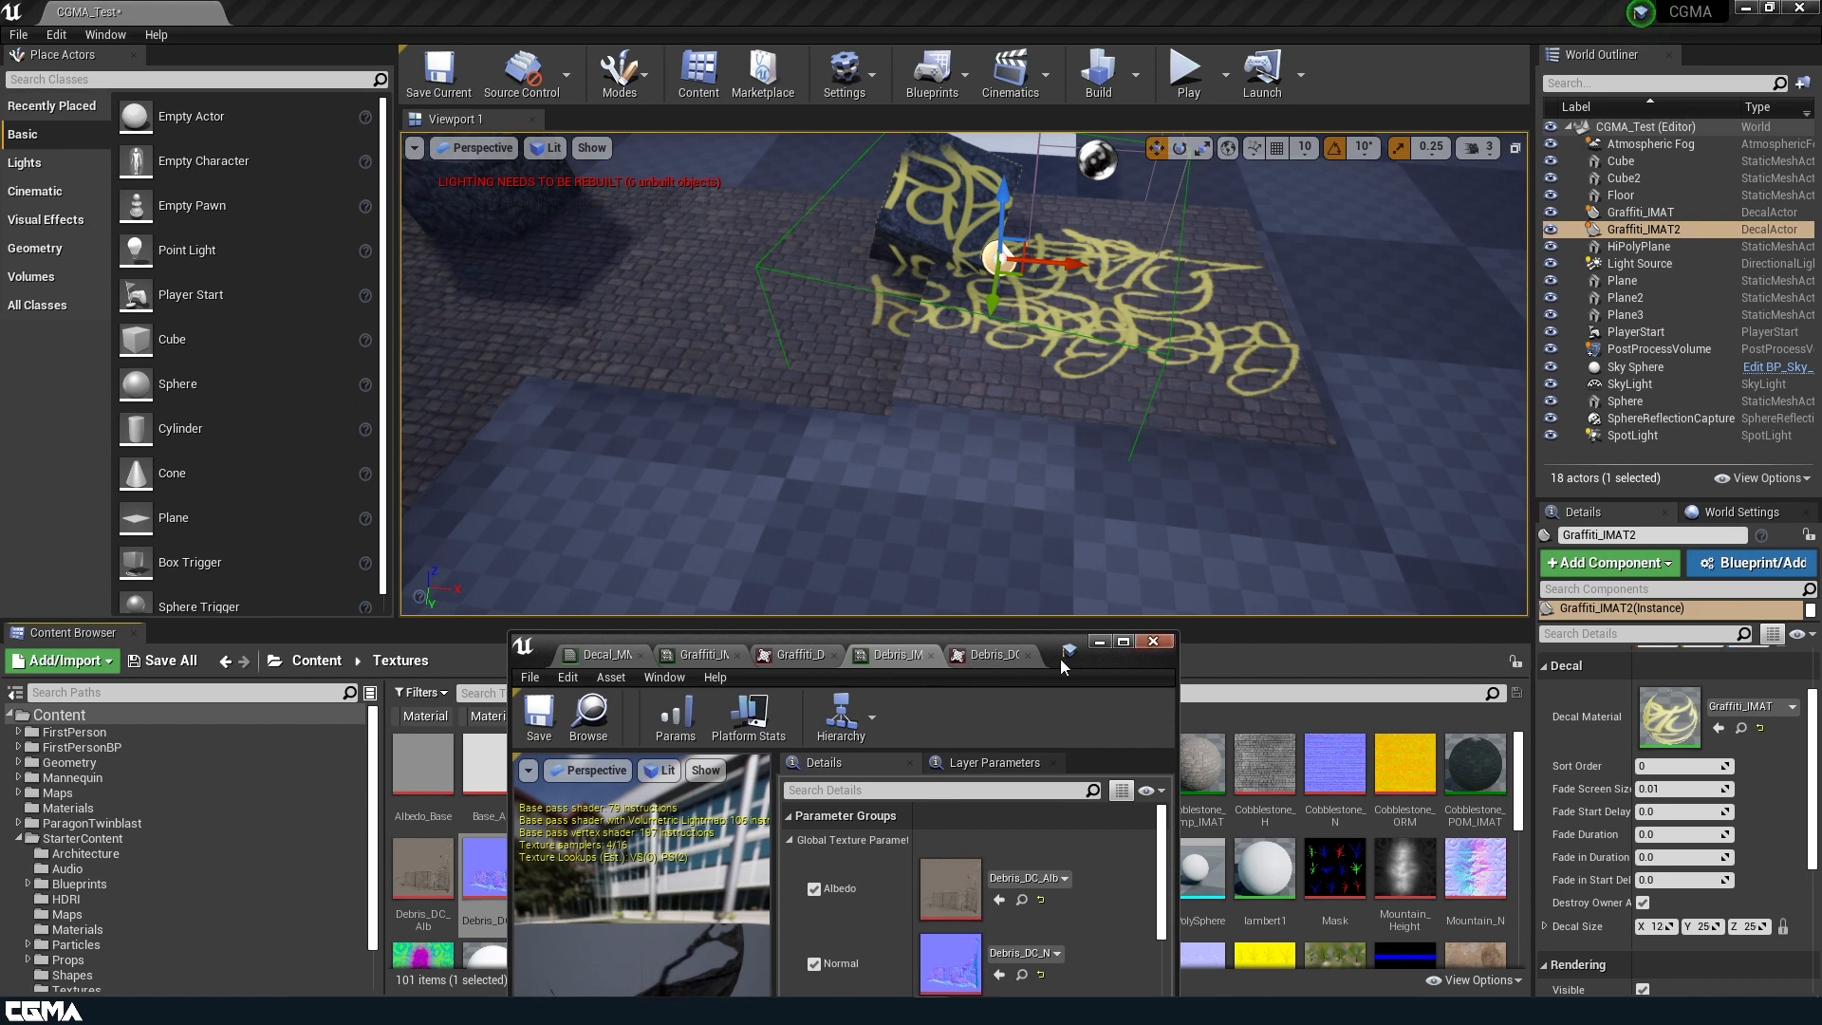
# Locate Debris_IMAT in the Materials folder and place it as a decal on the checkered floor in front of the graffiti.
pyautogui.click(588, 720)
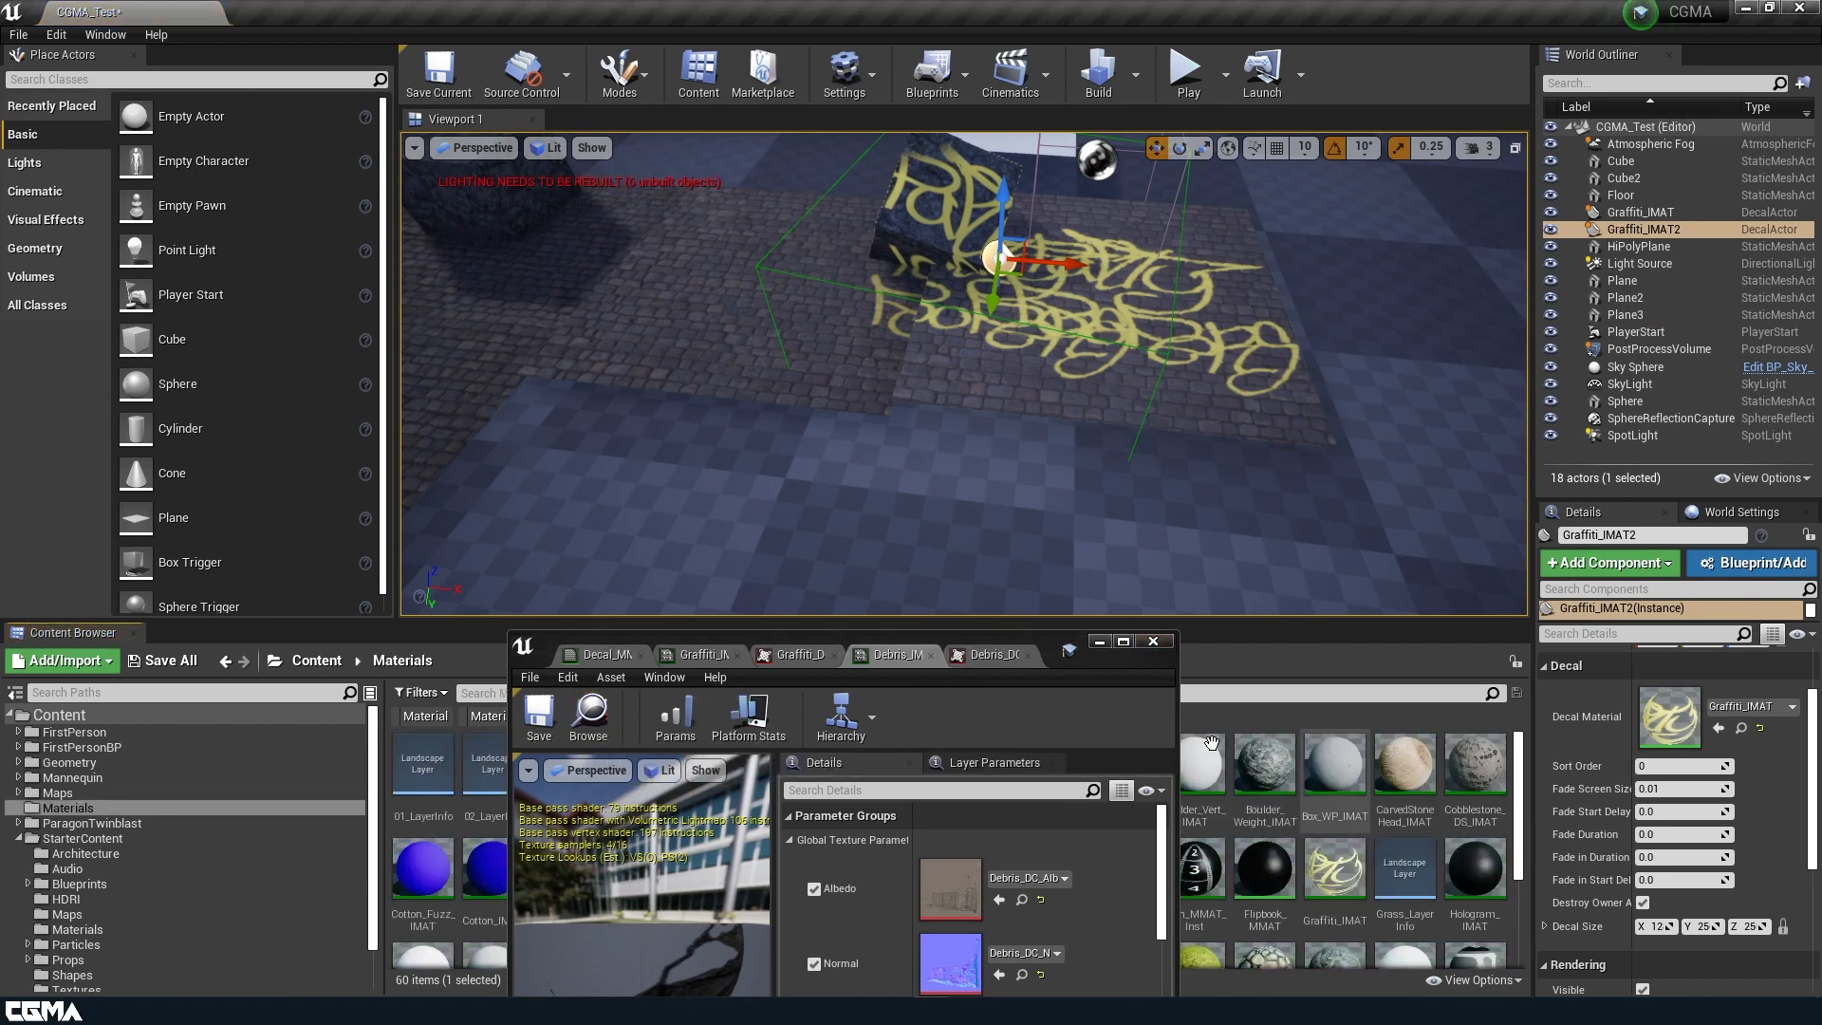
pyautogui.moveTo(1050, 664); pyautogui.dragTo(1525, 745)
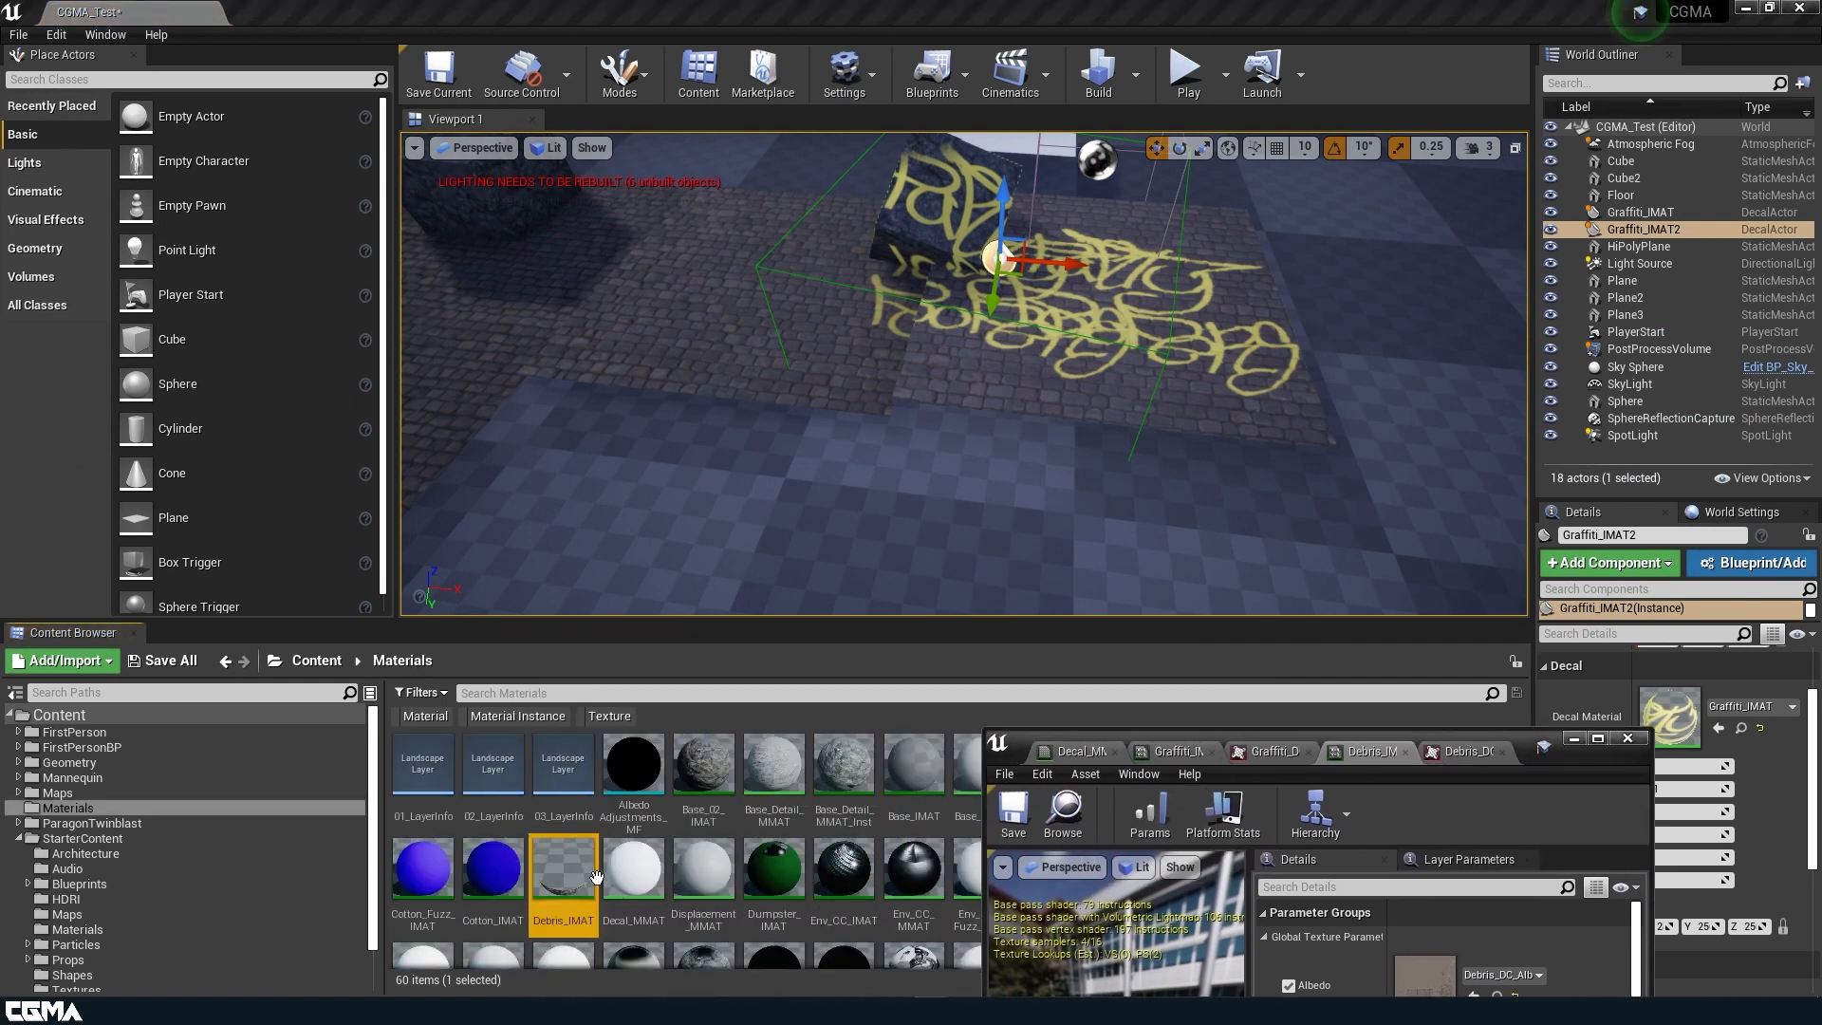
pyautogui.moveTo(676, 725); pyautogui.dragTo(886, 538)
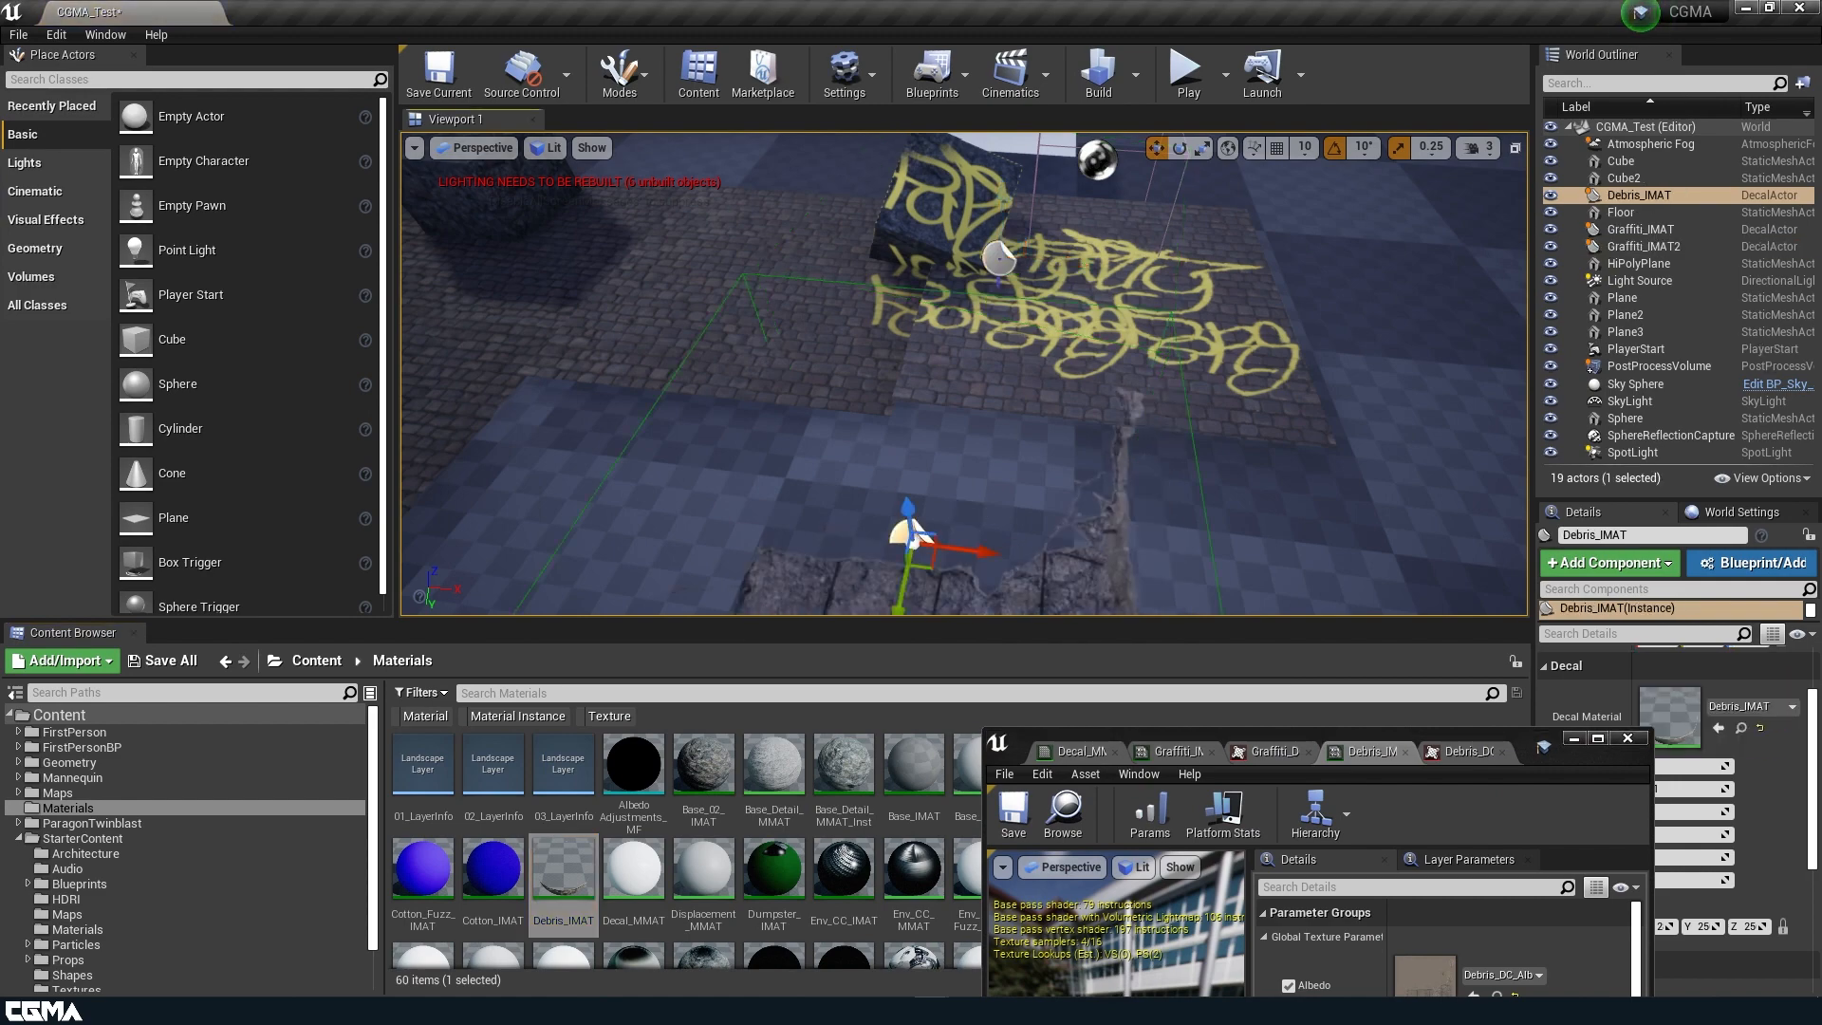
pyautogui.press('f')
pyautogui.moveTo(978, 517); pyautogui.dragTo(835, 423, button='right')
pyautogui.moveTo(1085, 366); pyautogui.dragTo(767, 356)
pyautogui.moveTo(802, 349); pyautogui.dragTo(761, 322, button='right')
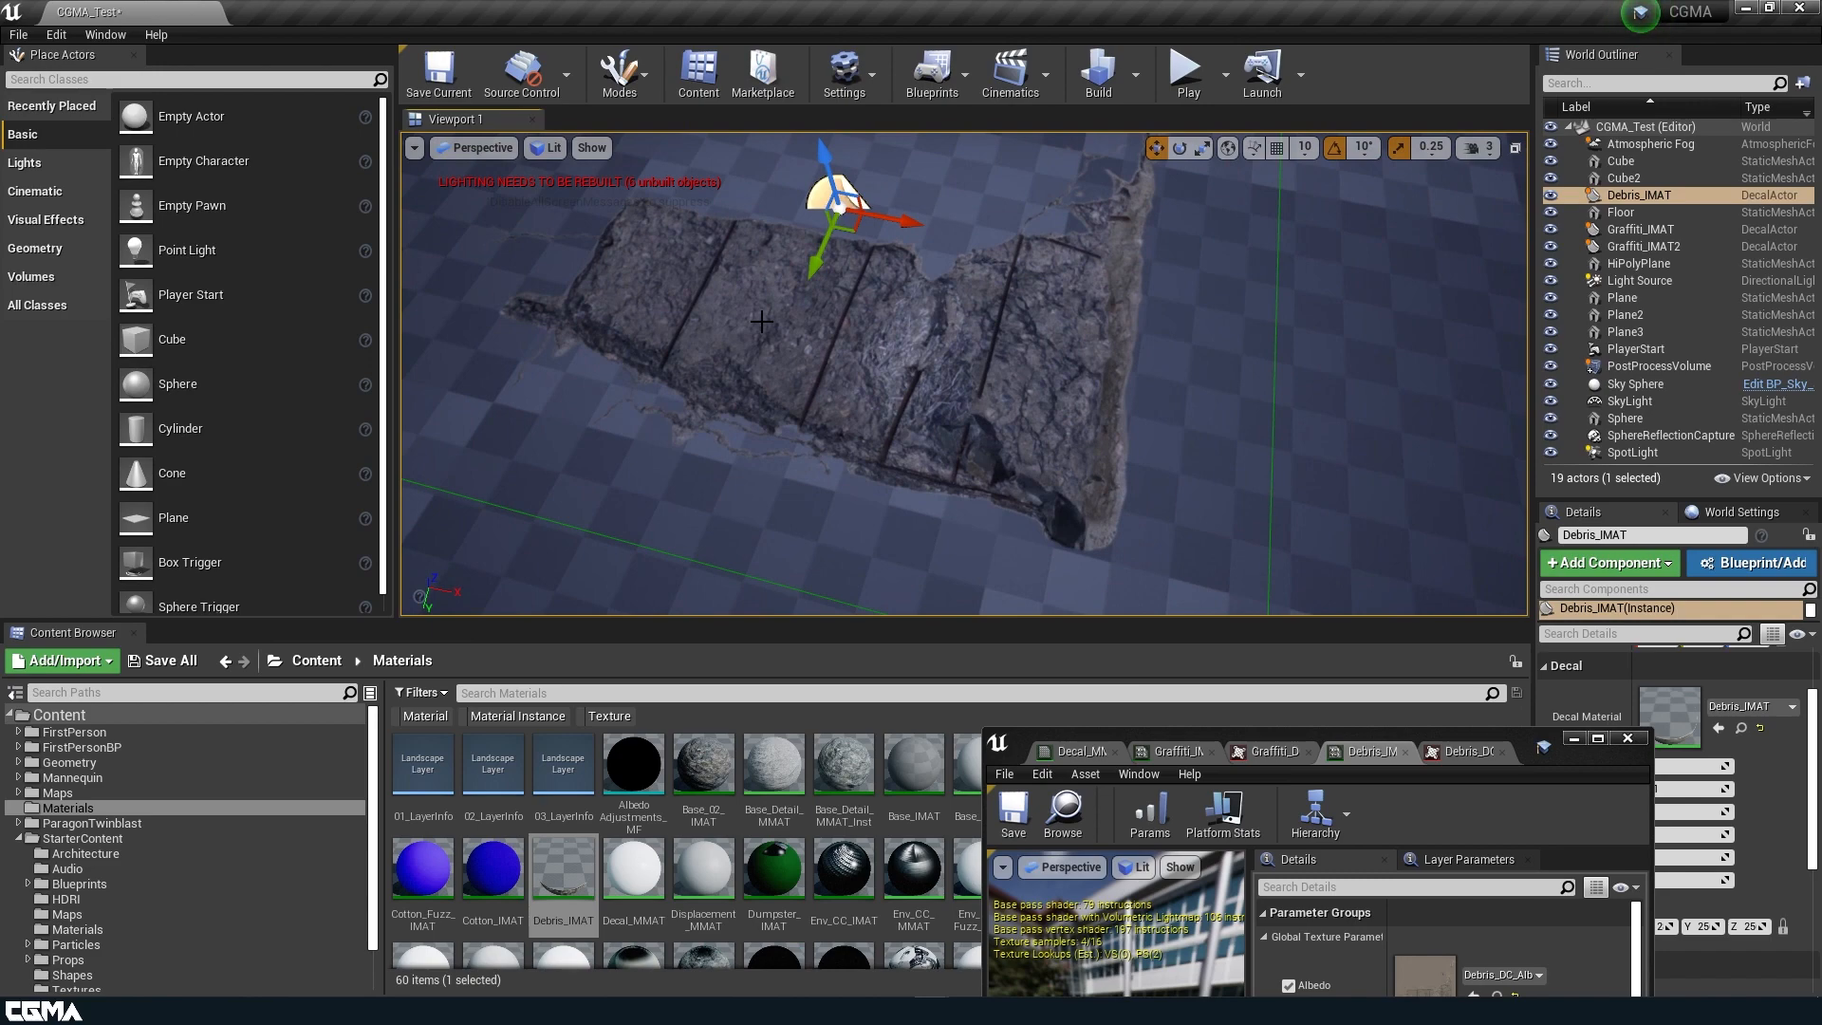
pyautogui.moveTo(729, 320)
pyautogui.mouseDown(button='right')
pyautogui.moveTo(797, 261)
pyautogui.moveTo(736, 290)
pyautogui.moveTo(788, 266)
pyautogui.moveTo(774, 285)
pyautogui.moveTo(798, 323)
pyautogui.moveTo(729, 311)
pyautogui.mouseUp(button='right')
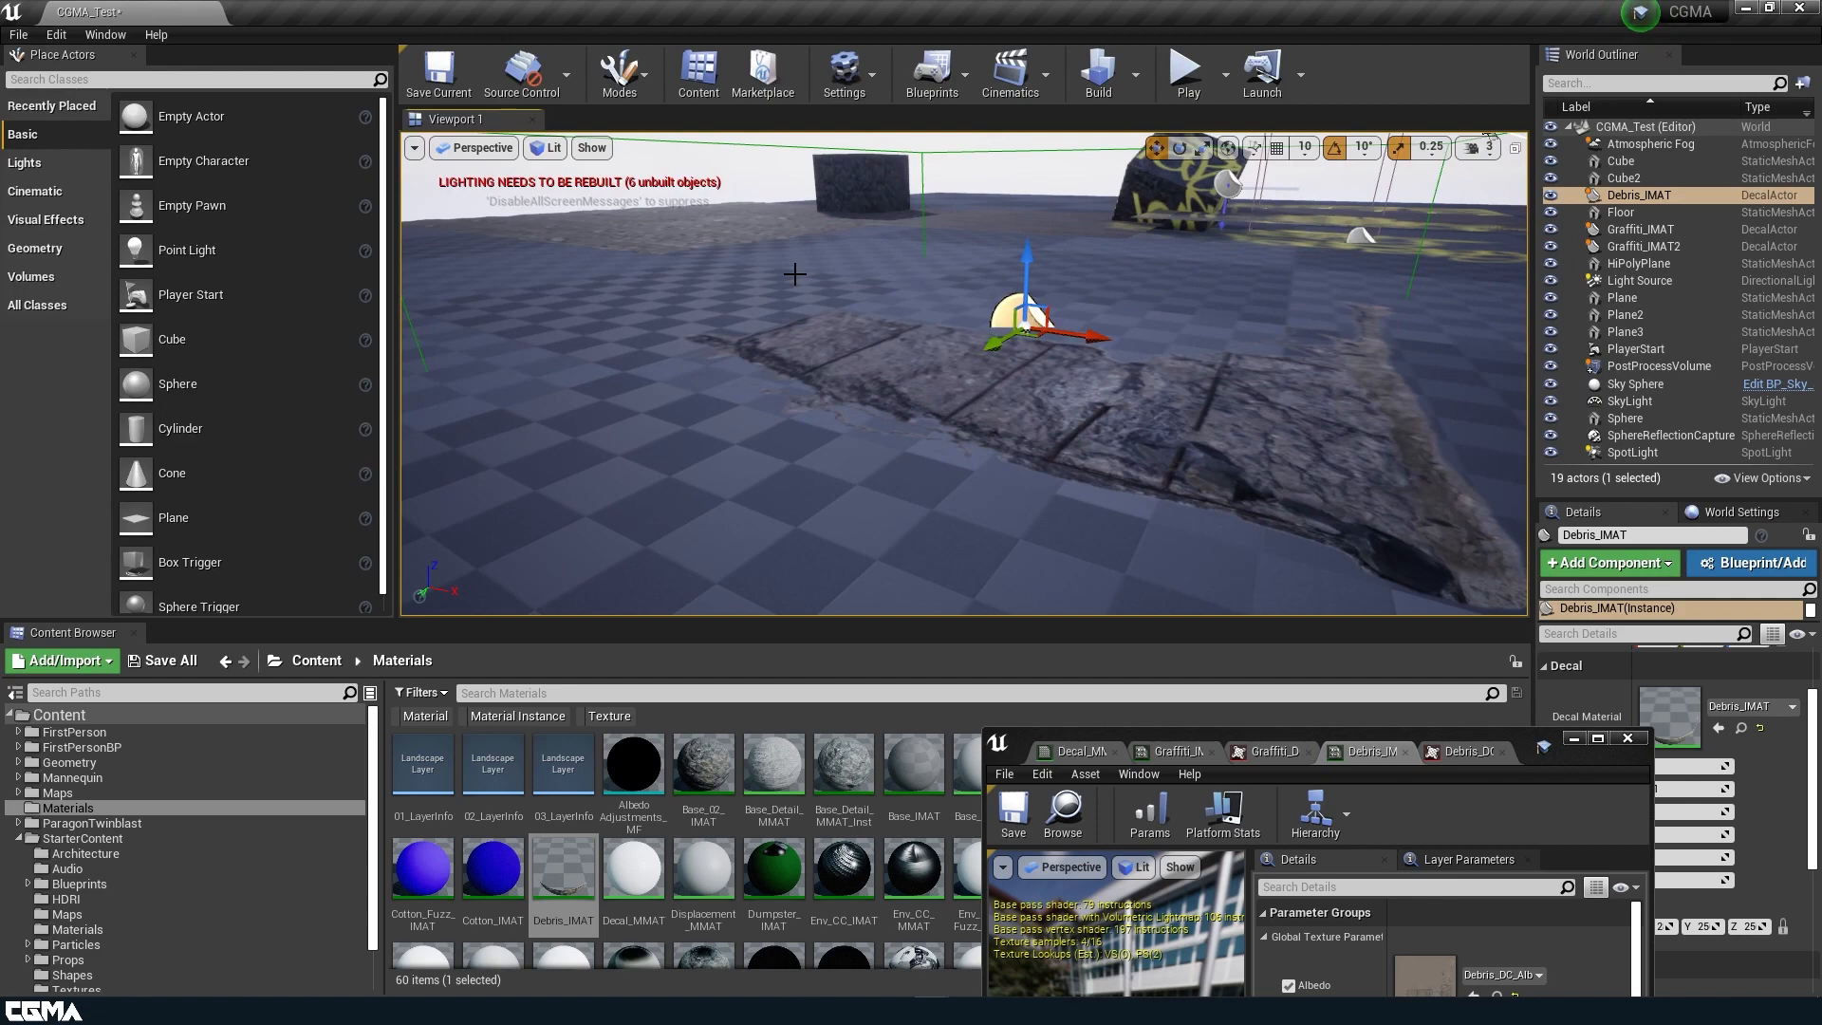
# Bring up the Decal_MMAT material in an enlarged editor and review its node graph and material properties.
pyautogui.moveTo(1521, 757); pyautogui.dragTo(1347, 753)
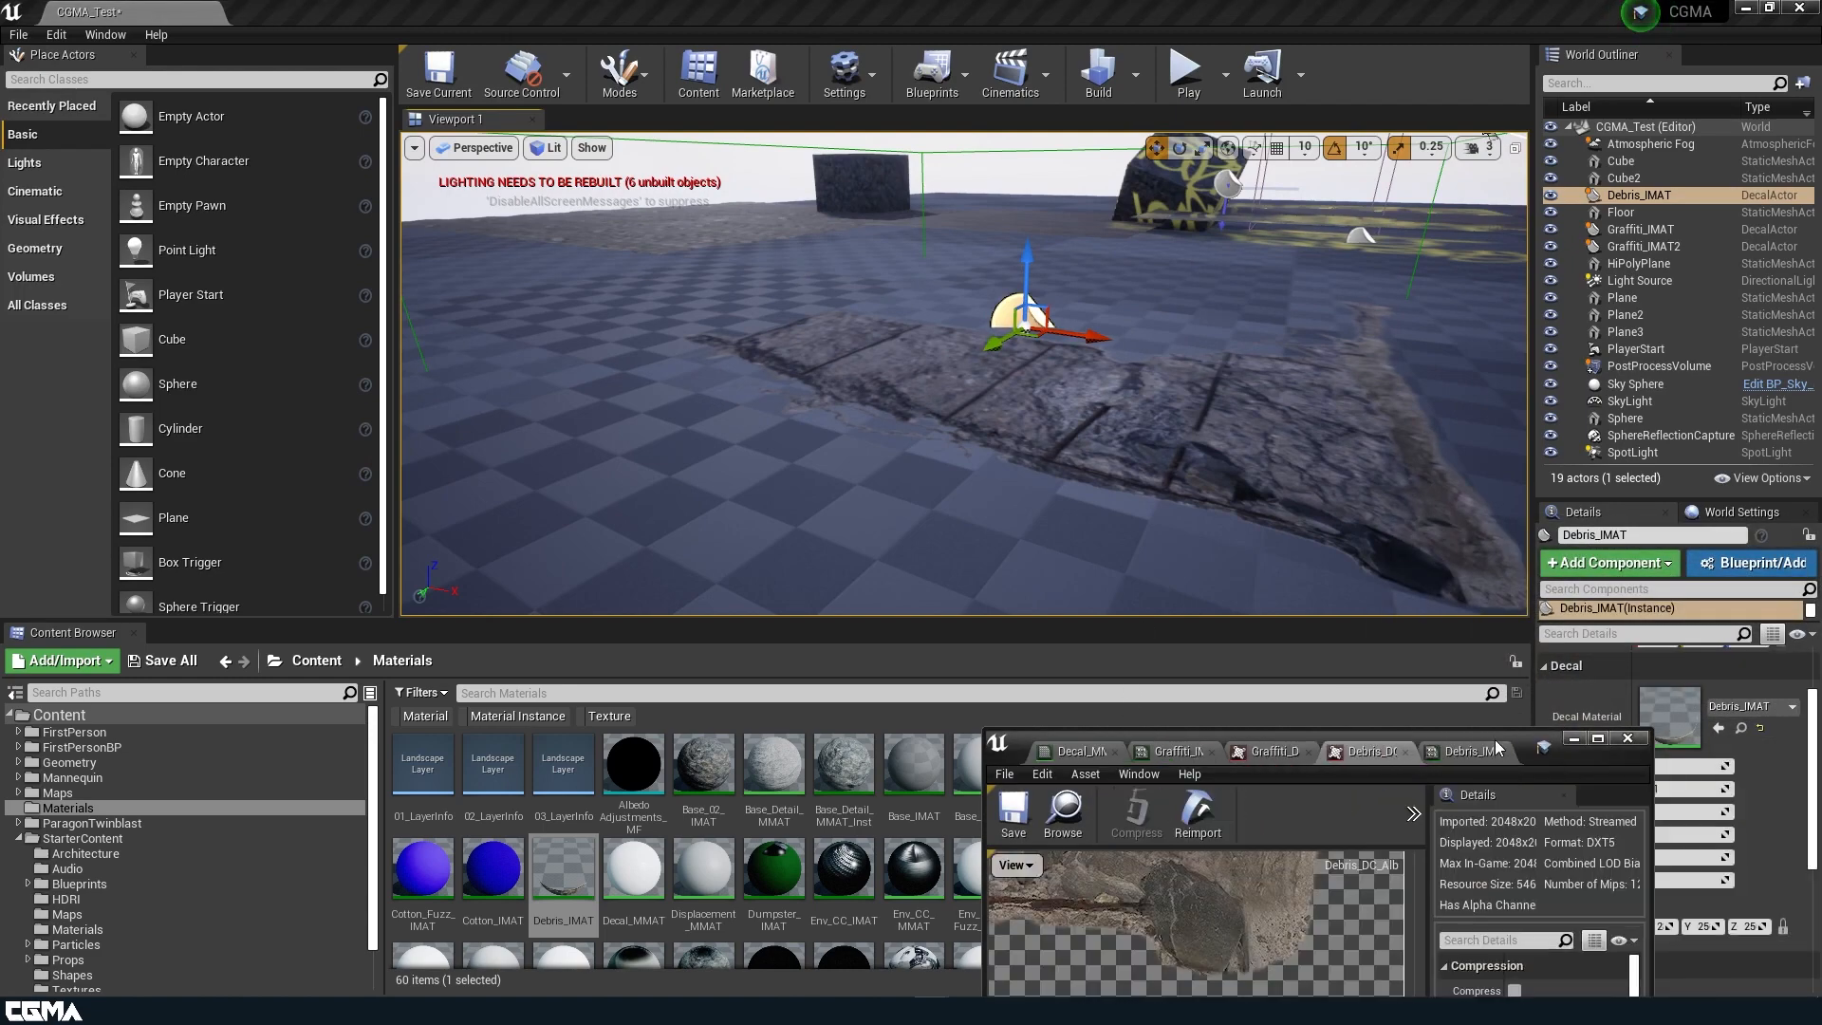
pyautogui.moveTo(1524, 749); pyautogui.dragTo(1447, 351)
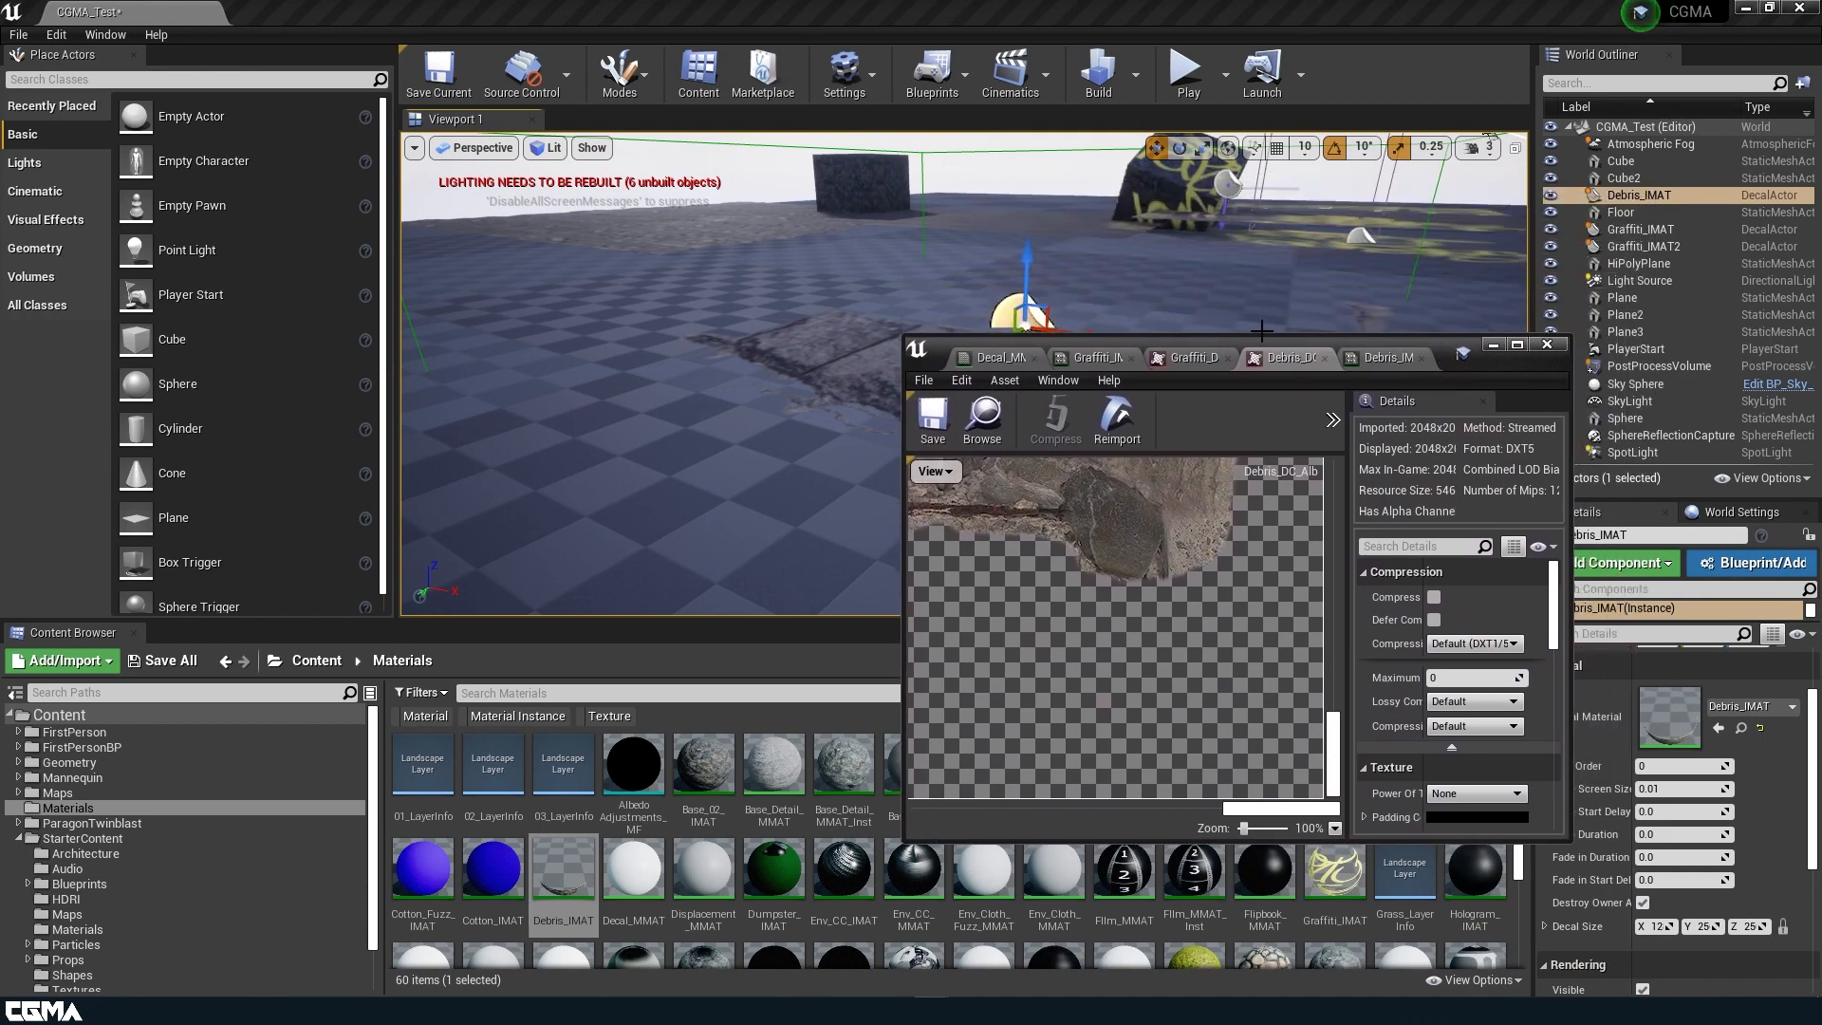
pyautogui.click(1091, 357)
pyautogui.click(1014, 357)
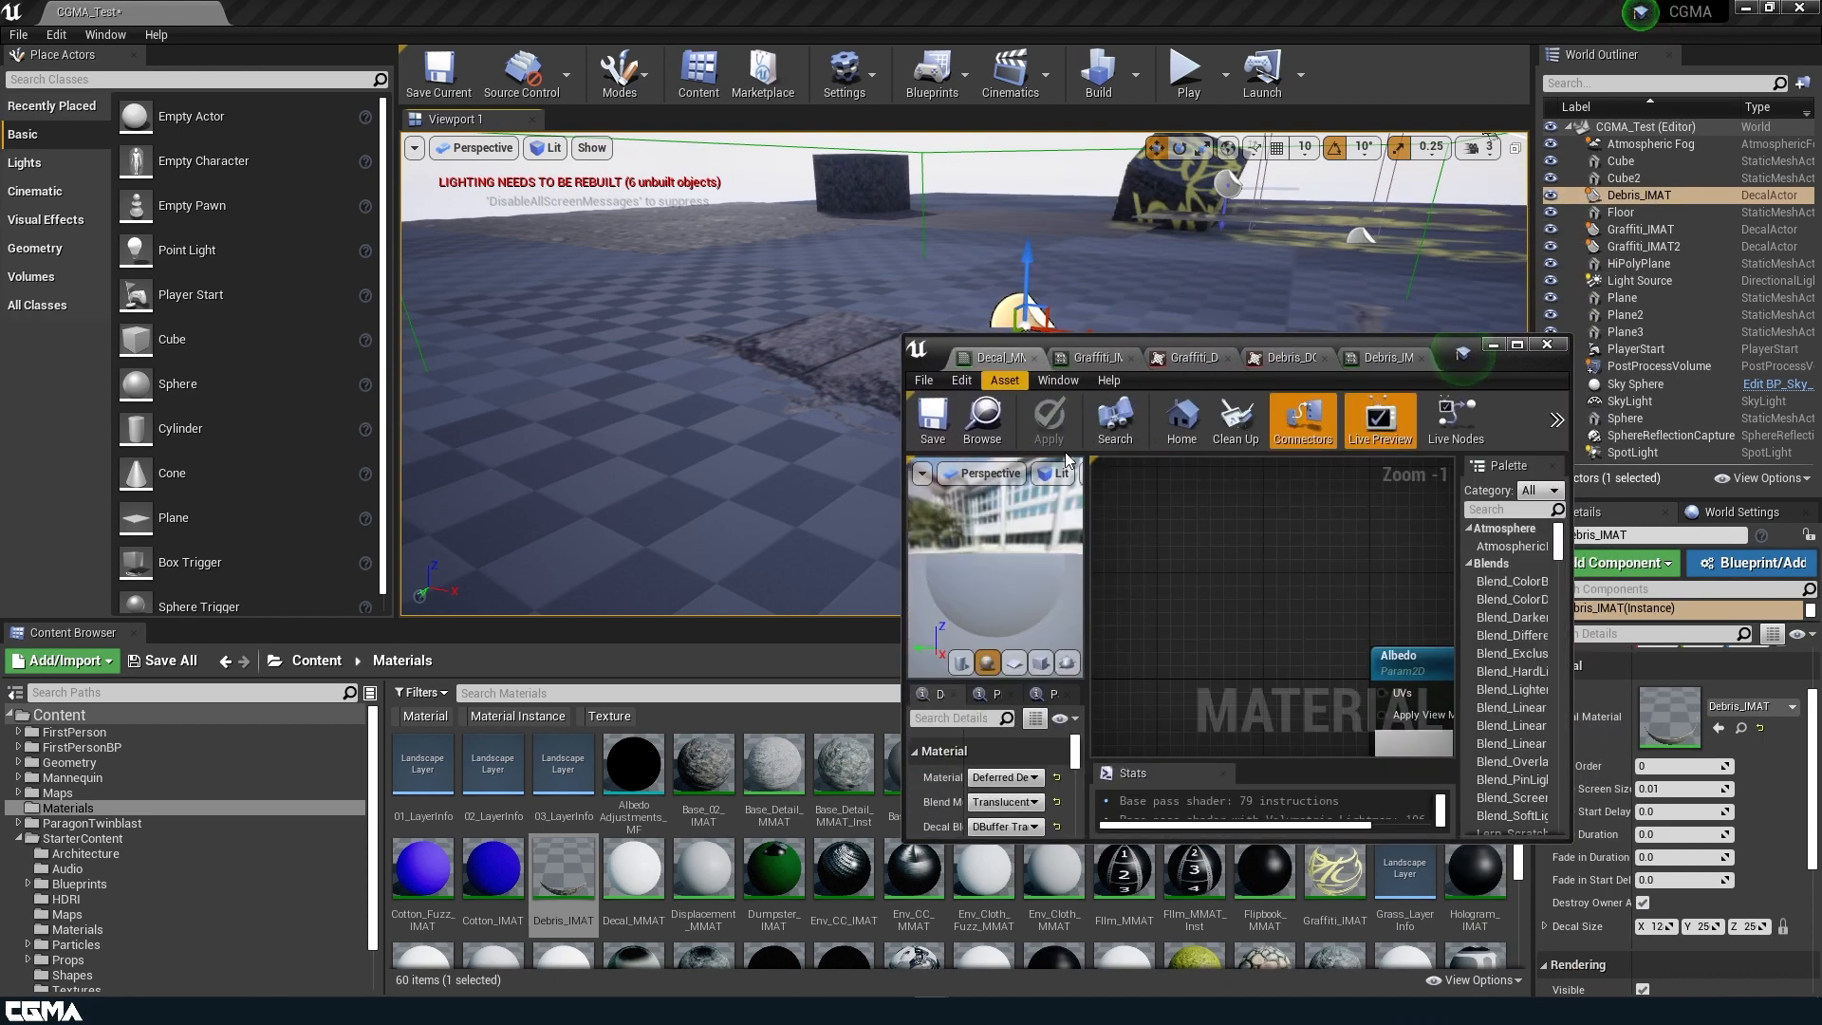
pyautogui.click(1517, 346)
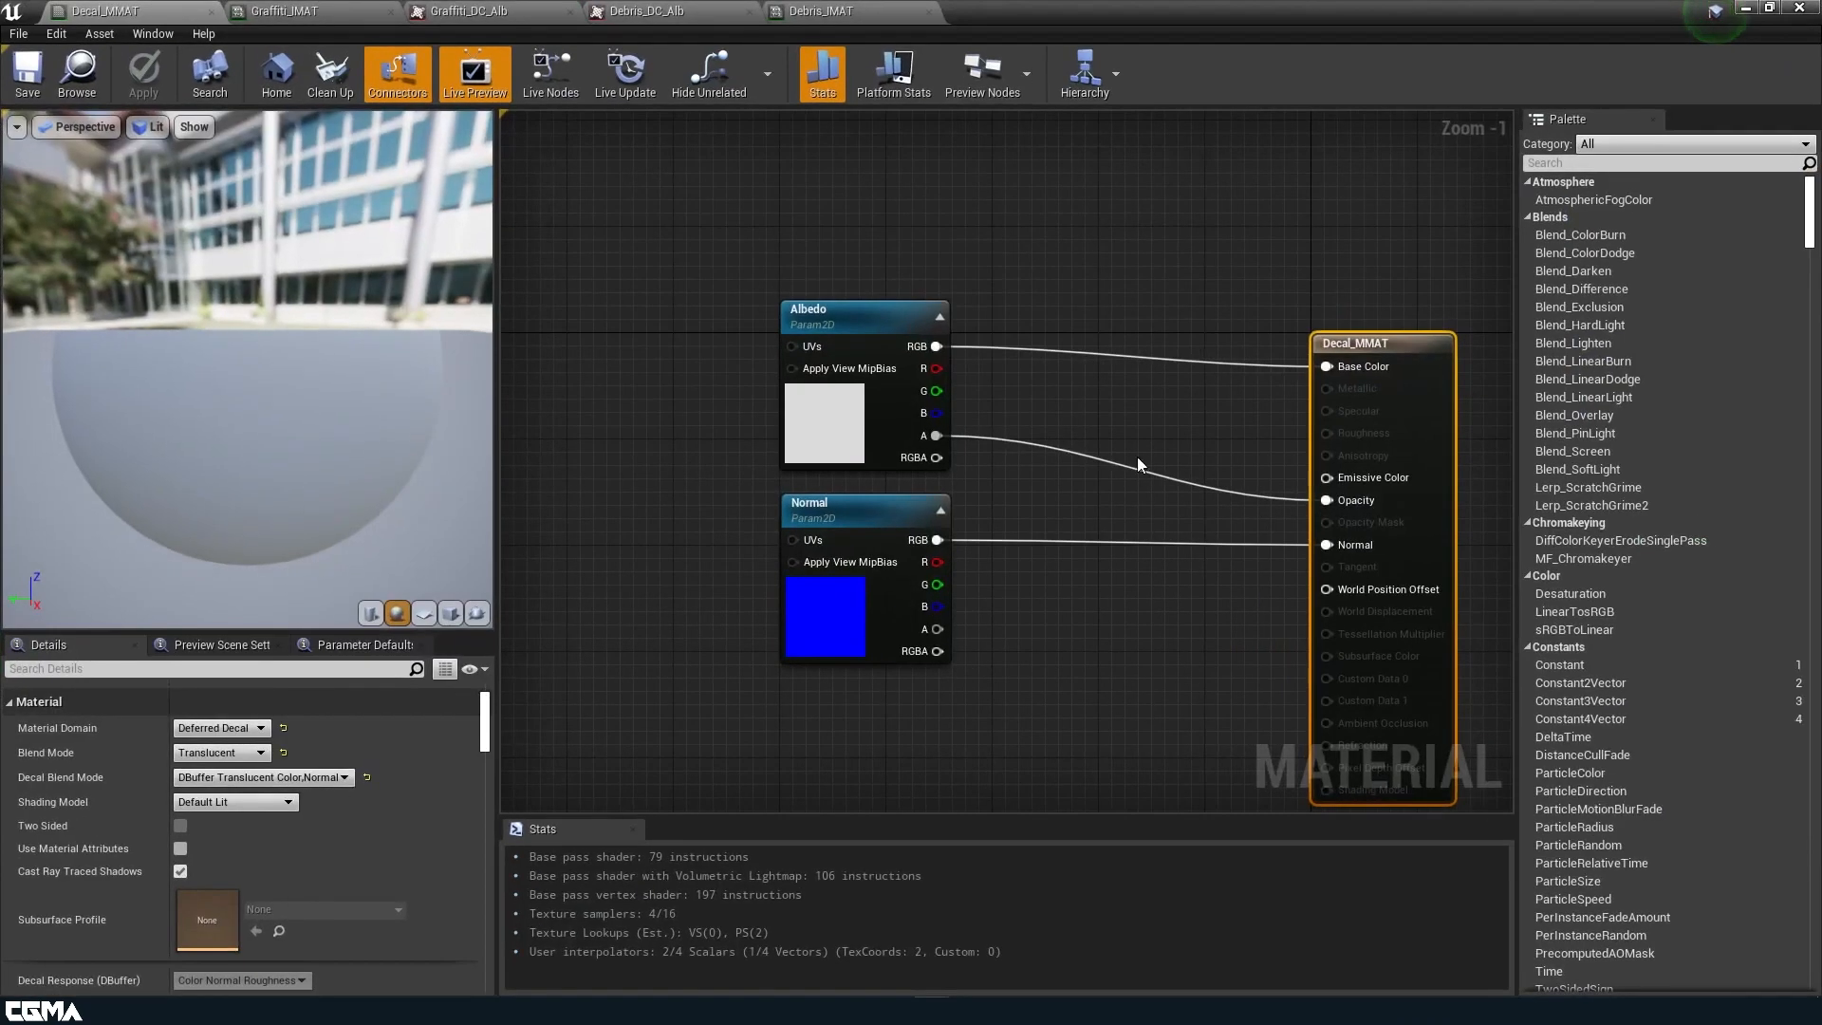
pyautogui.scroll(-1, 1095, 384)
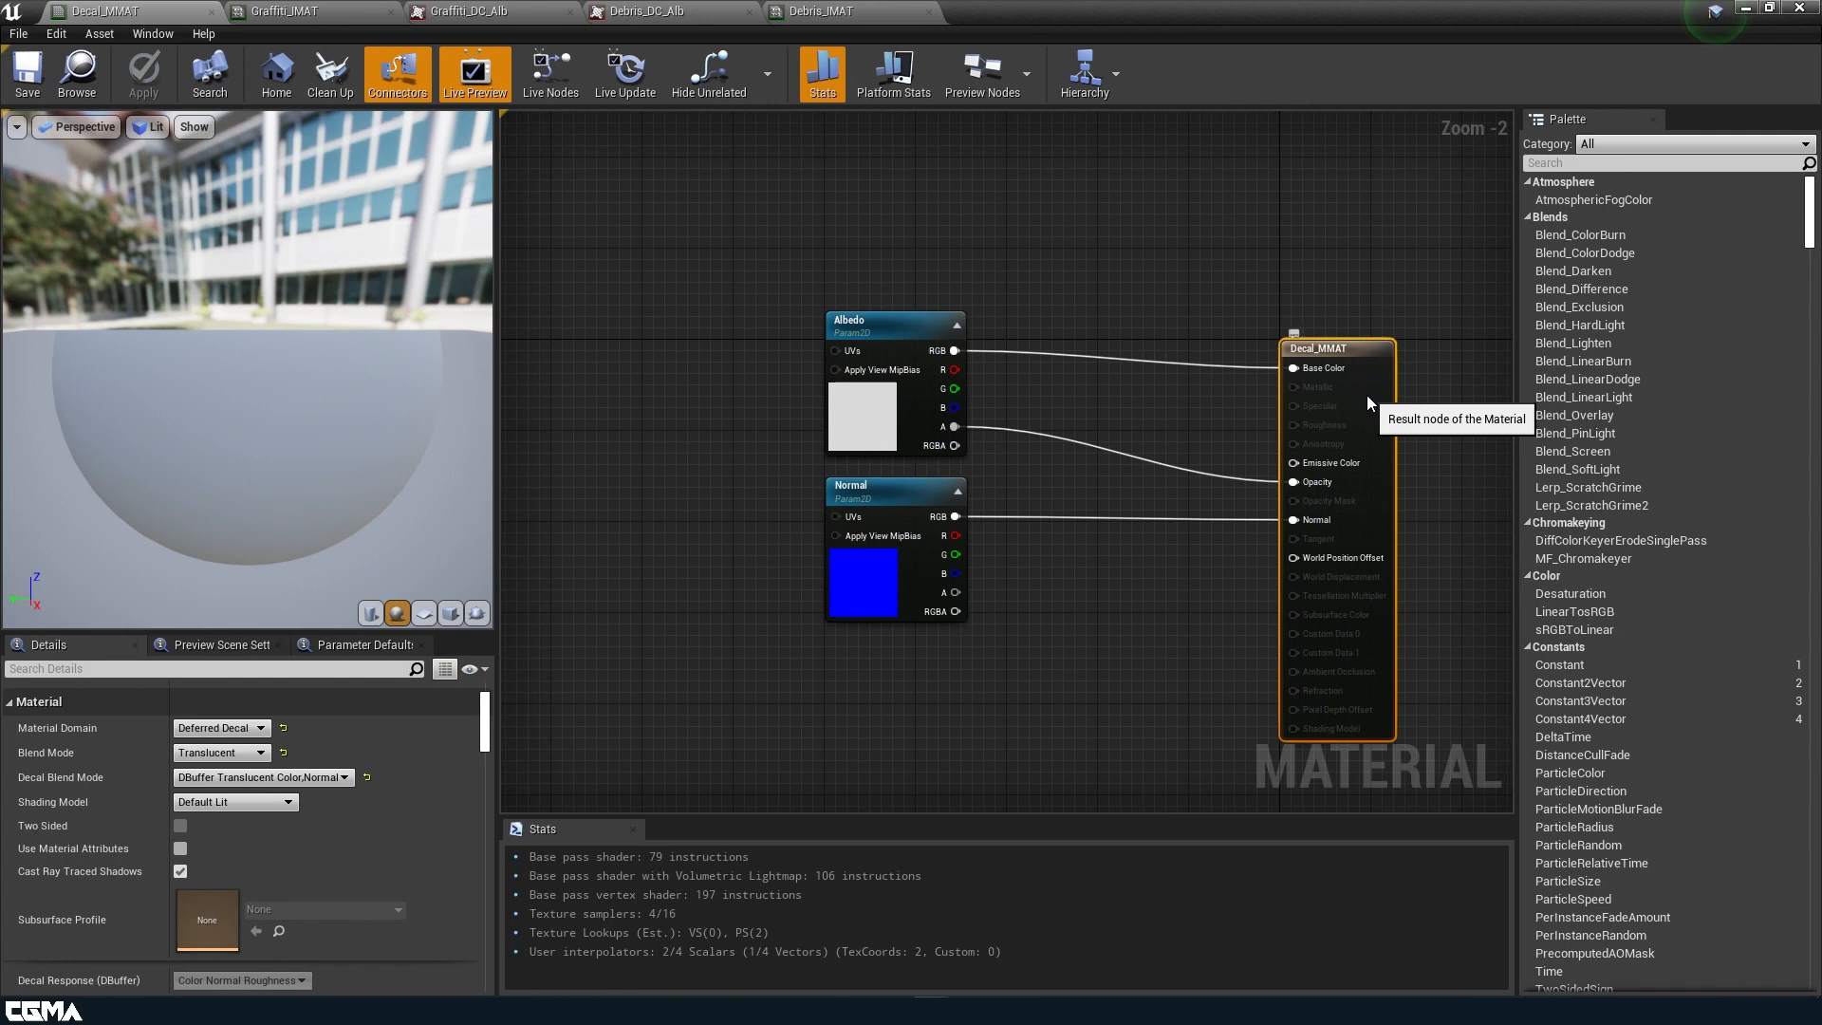
pyautogui.scroll(-4, 337, 807)
pyautogui.scroll(3, 323, 759)
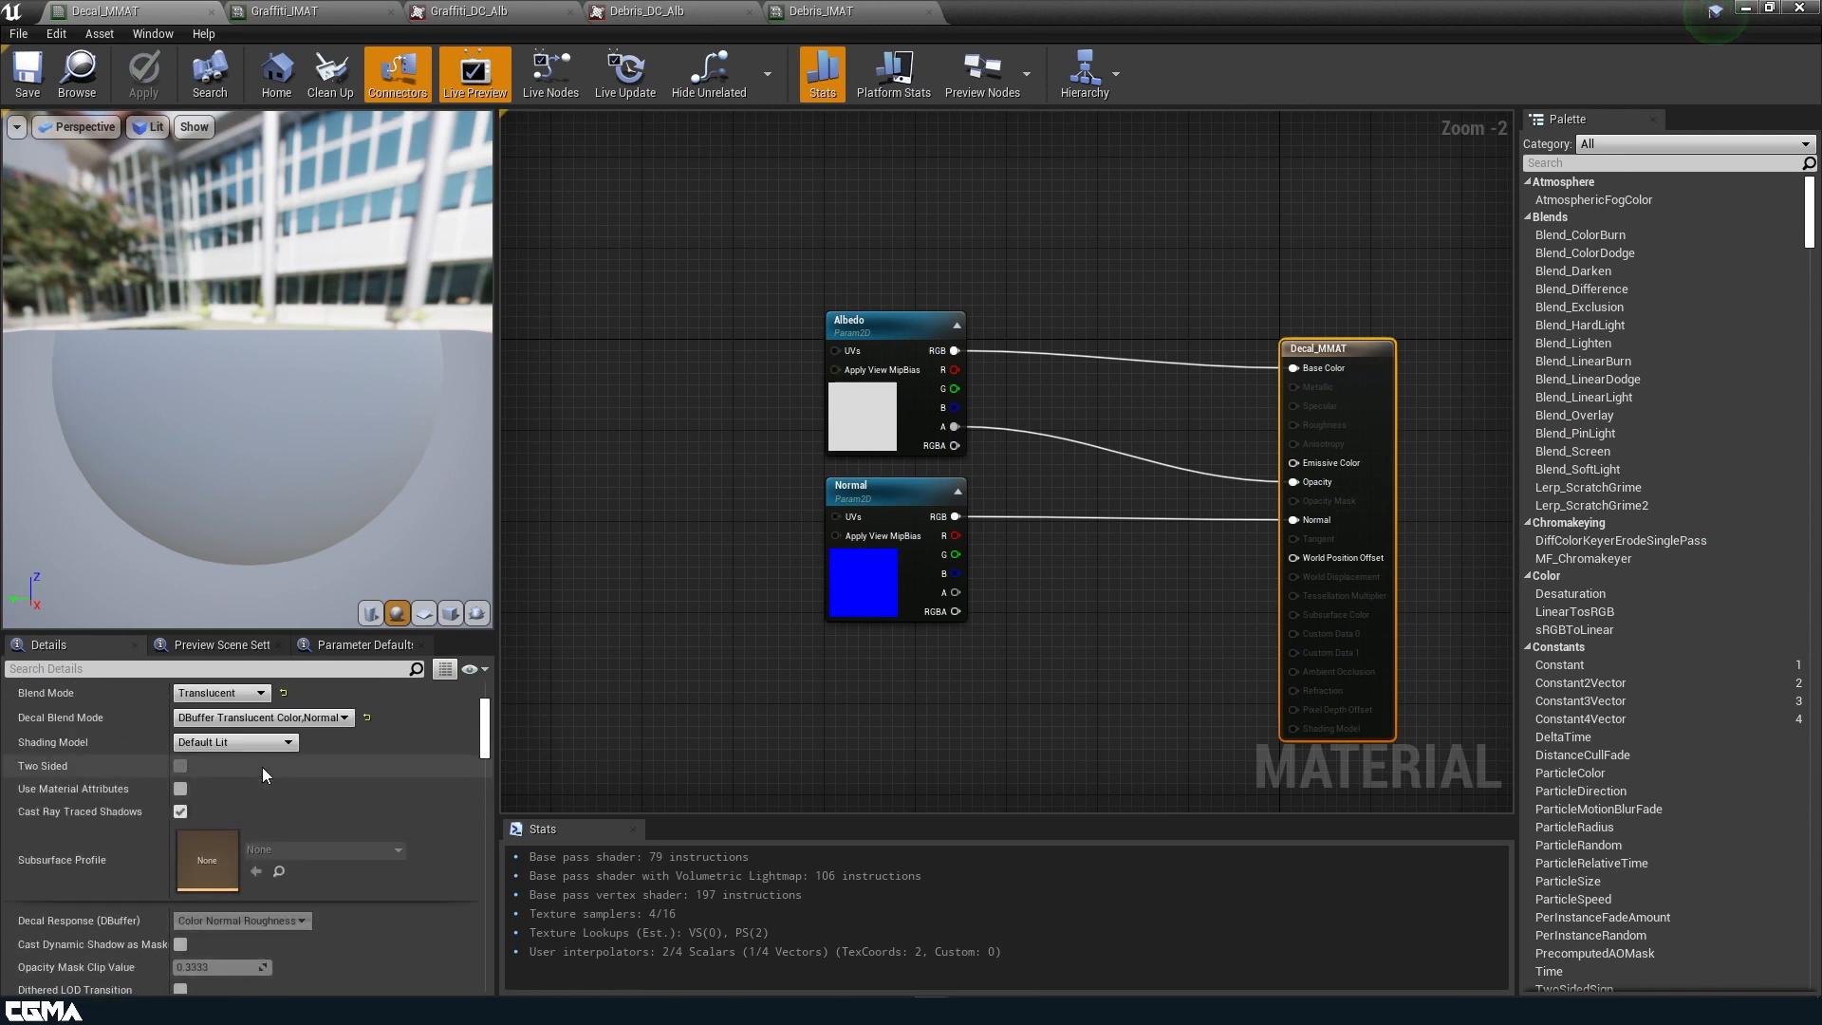
# Try Ambient Occlusion and Translucent as the Decal Blend Mode of Decal_MMAT.
pyautogui.click(315, 723)
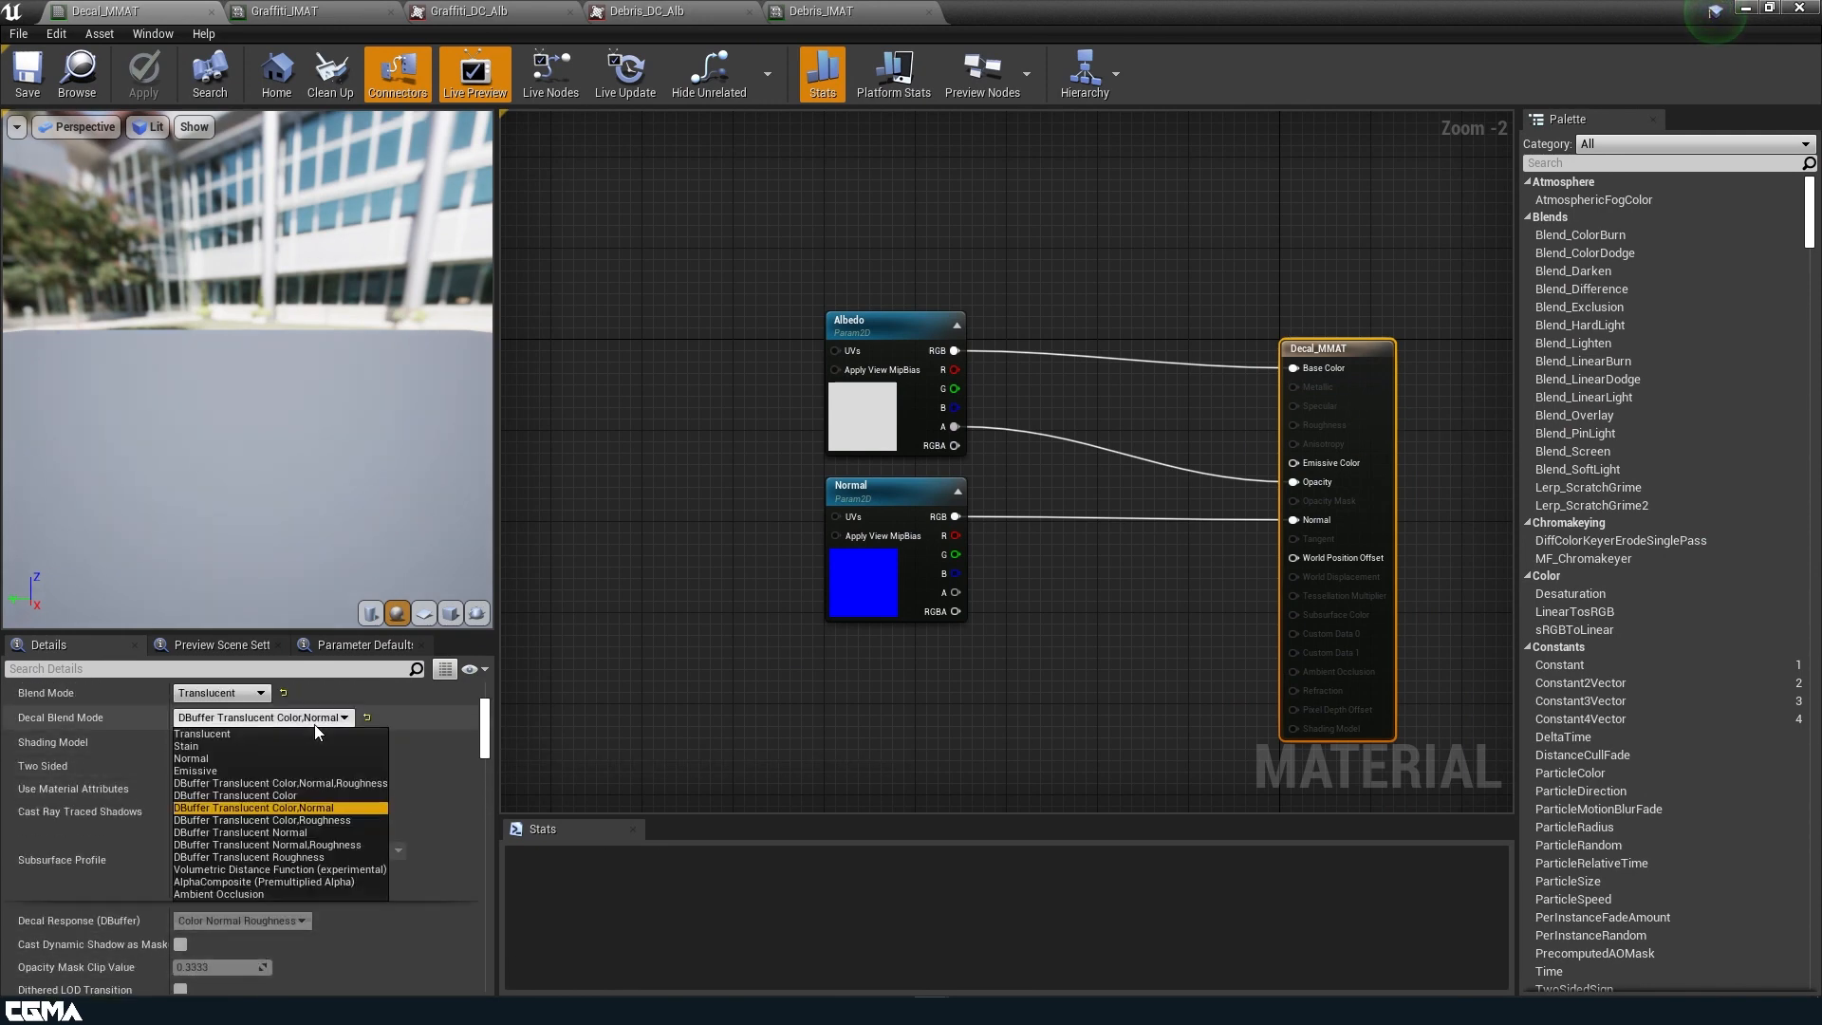
pyautogui.click(275, 893)
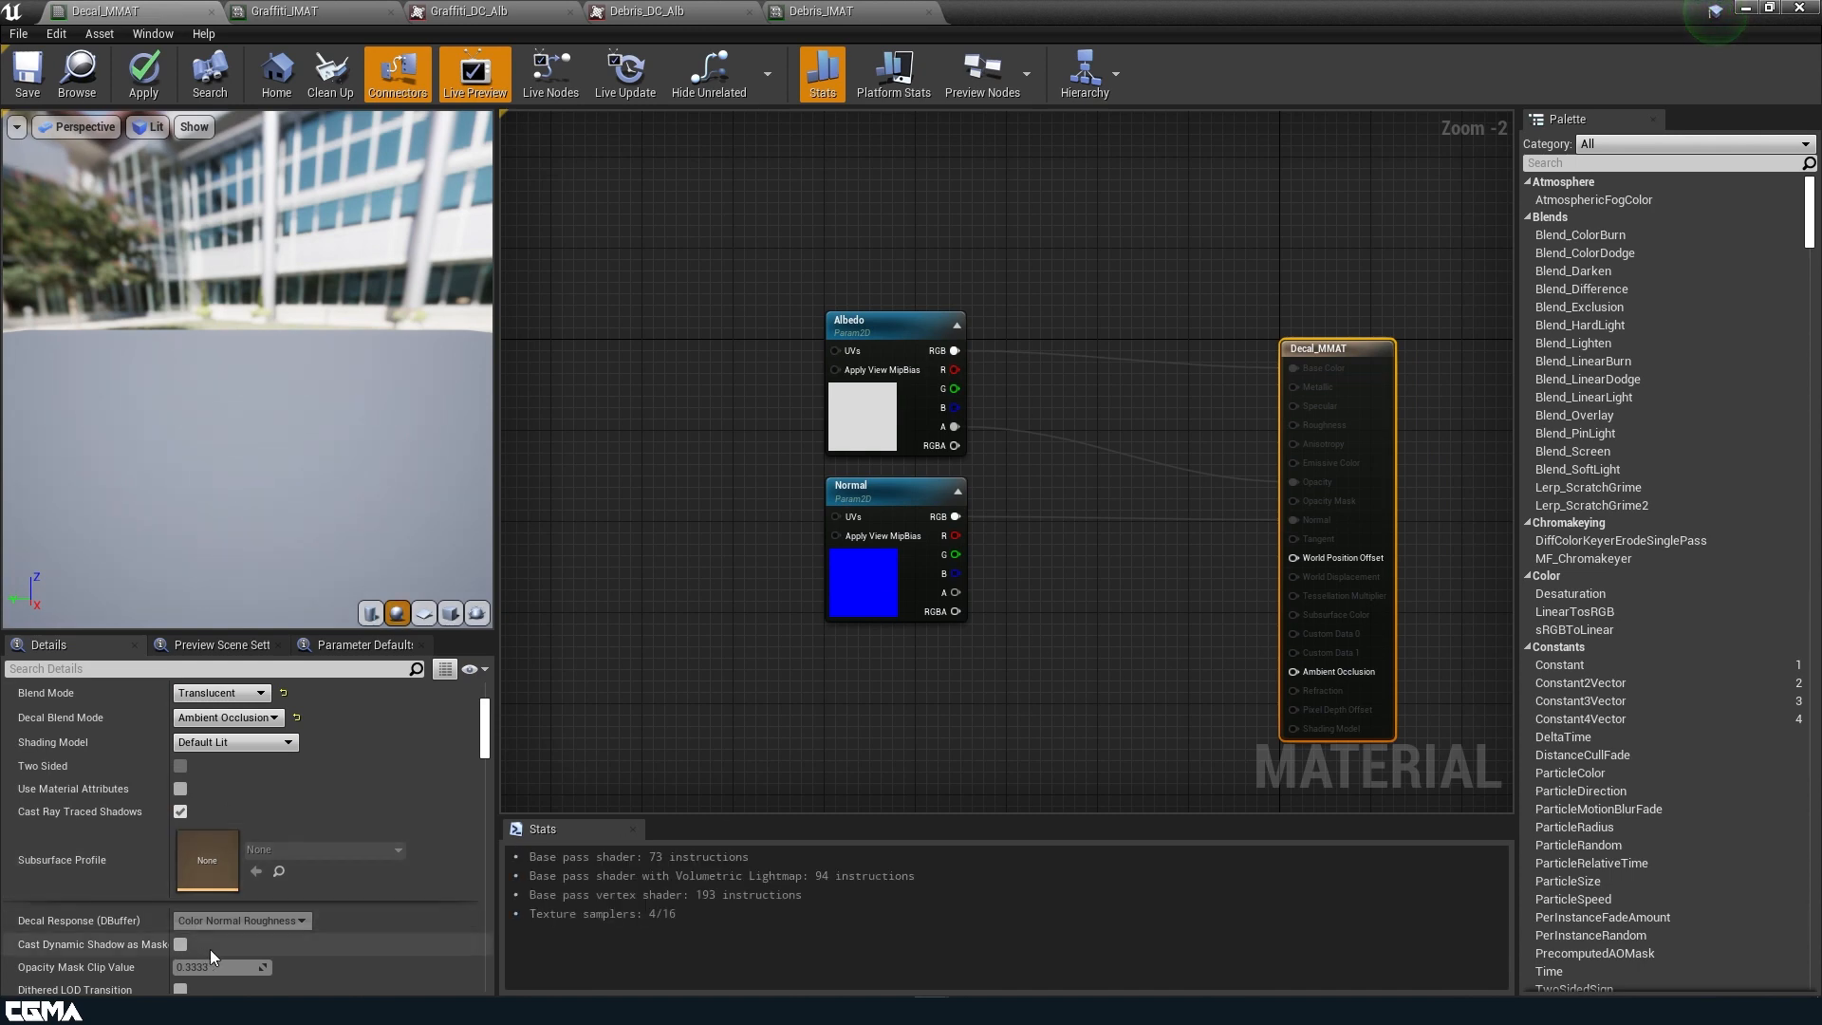
pyautogui.click(228, 717)
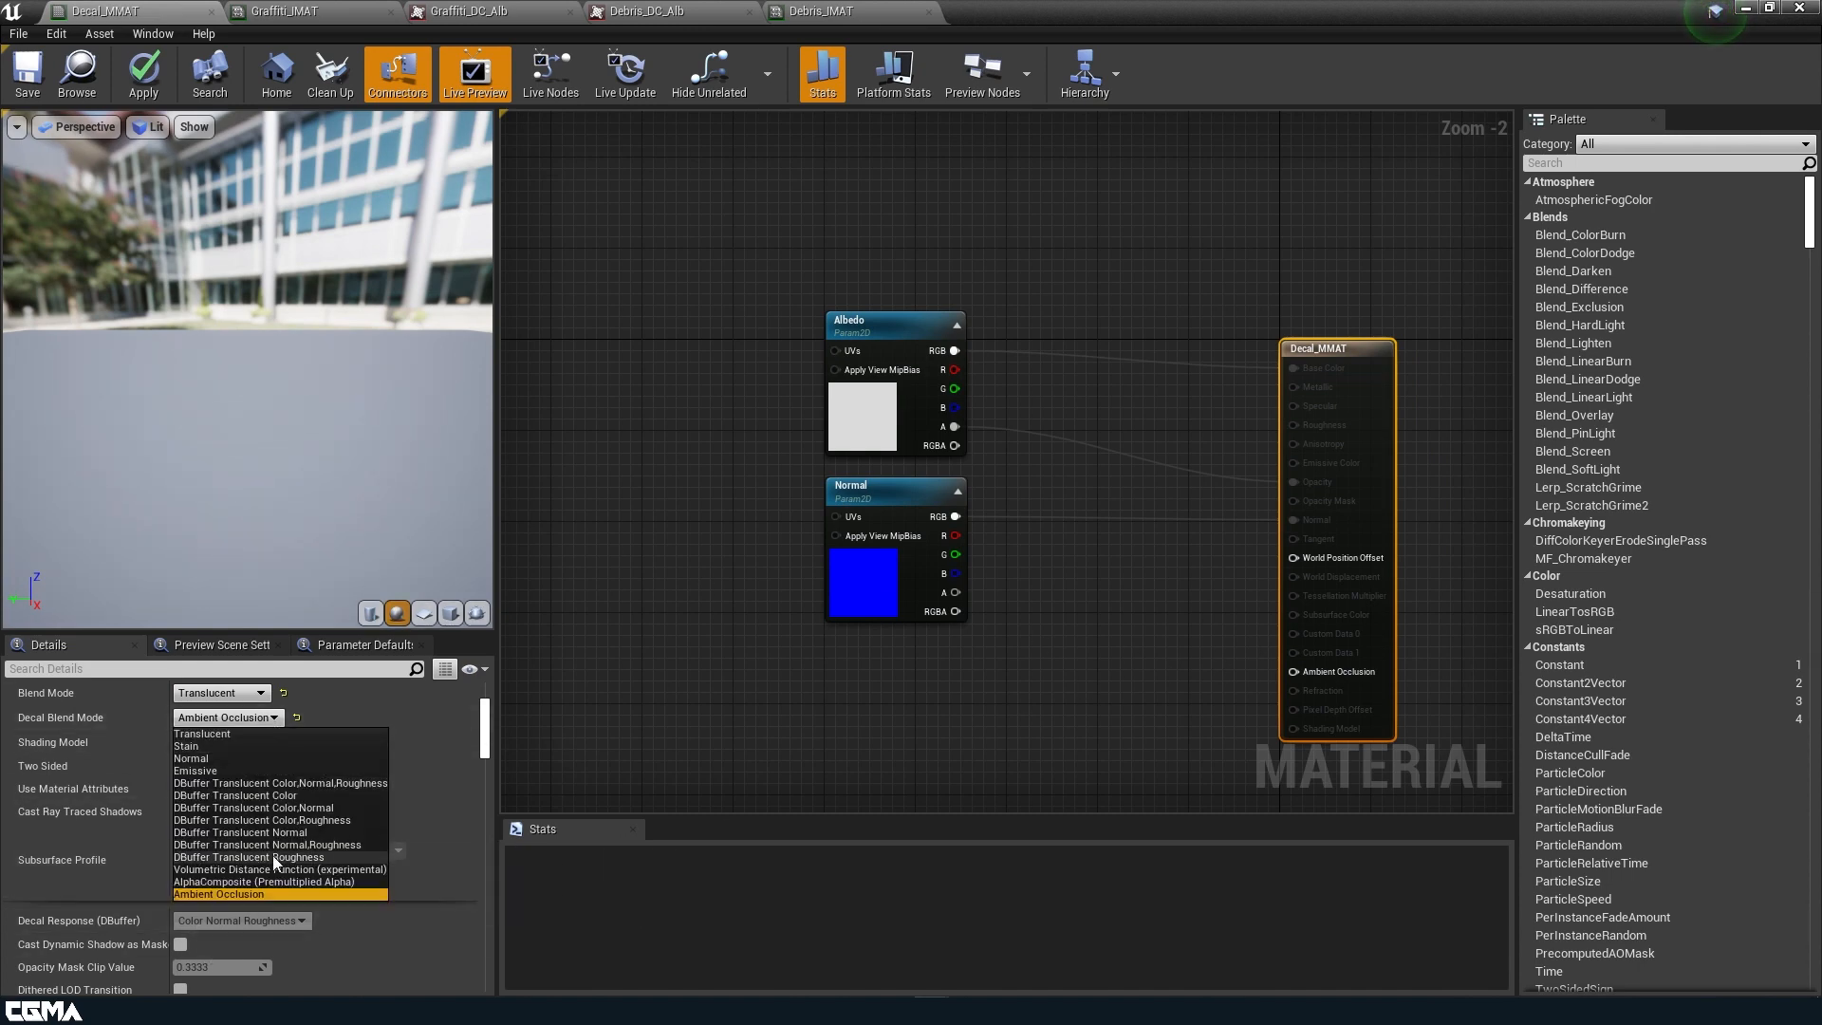
pyautogui.click(283, 736)
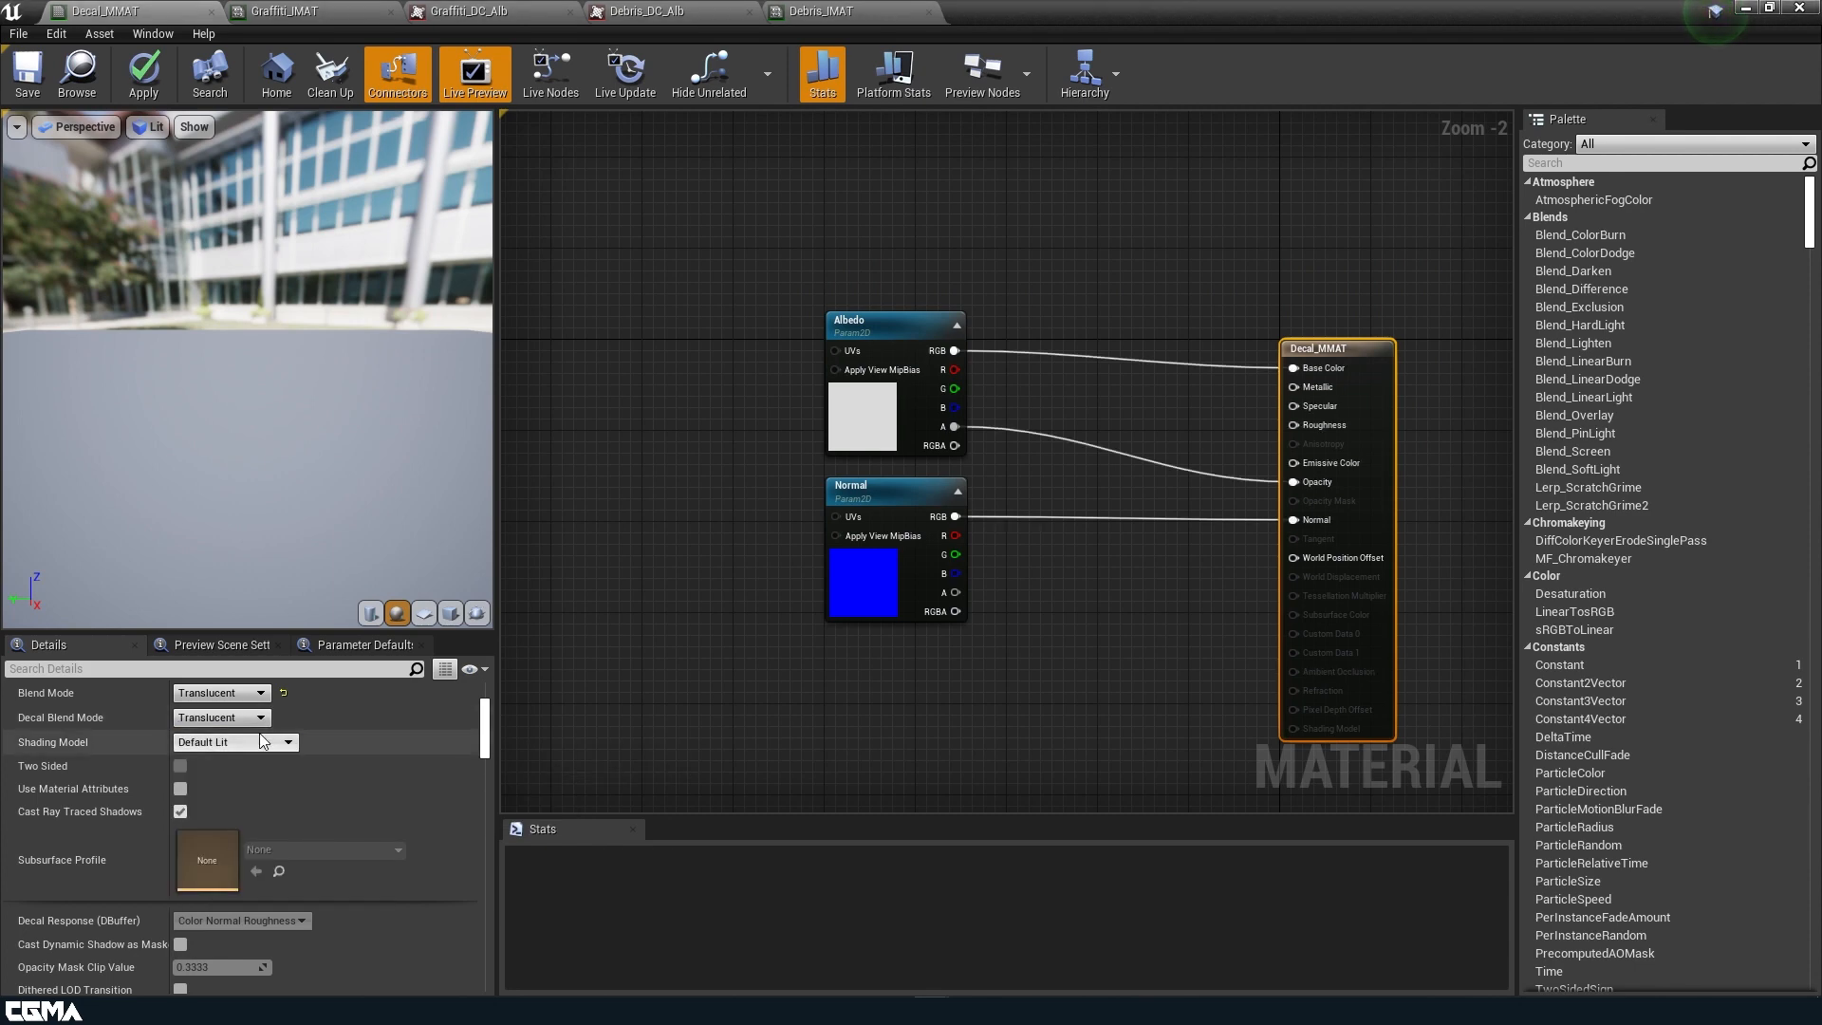
# Set the Decal Blend Mode to DBuffer Translucent Color,Normal, and apply and save Decal_MMAT.
pyautogui.click(258, 717)
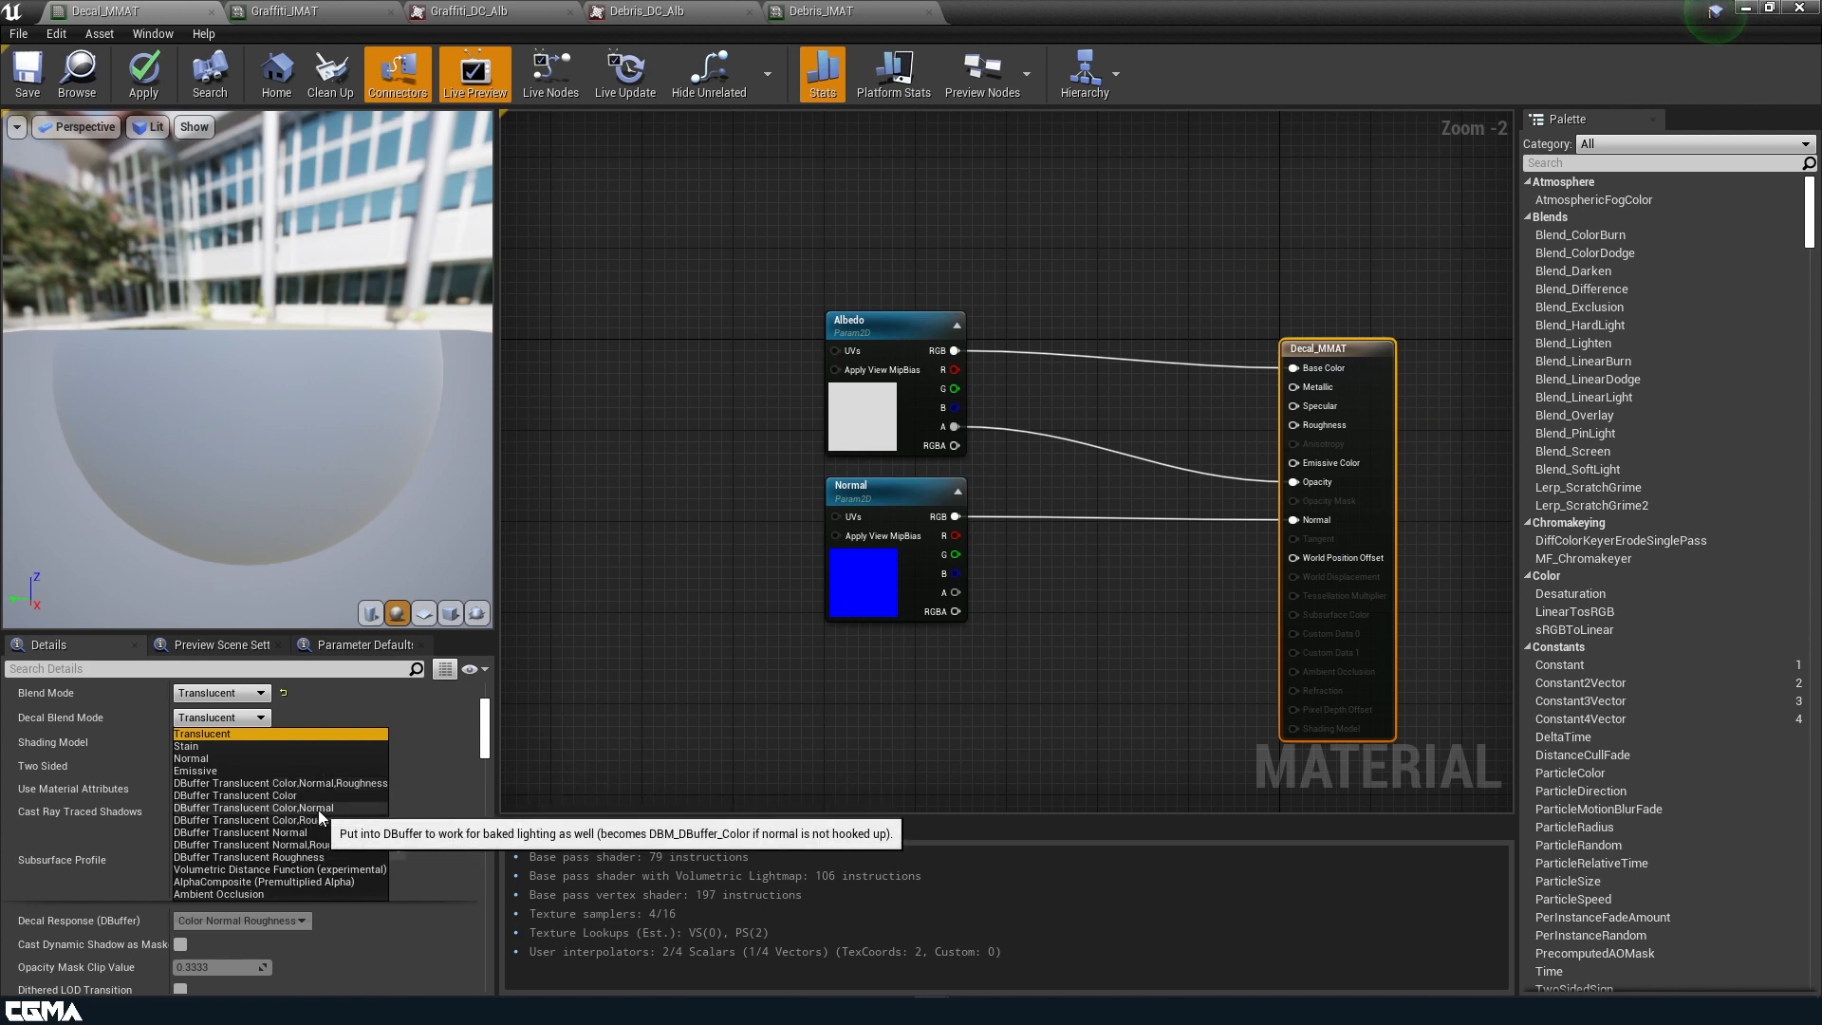
pyautogui.click(321, 807)
pyautogui.click(143, 76)
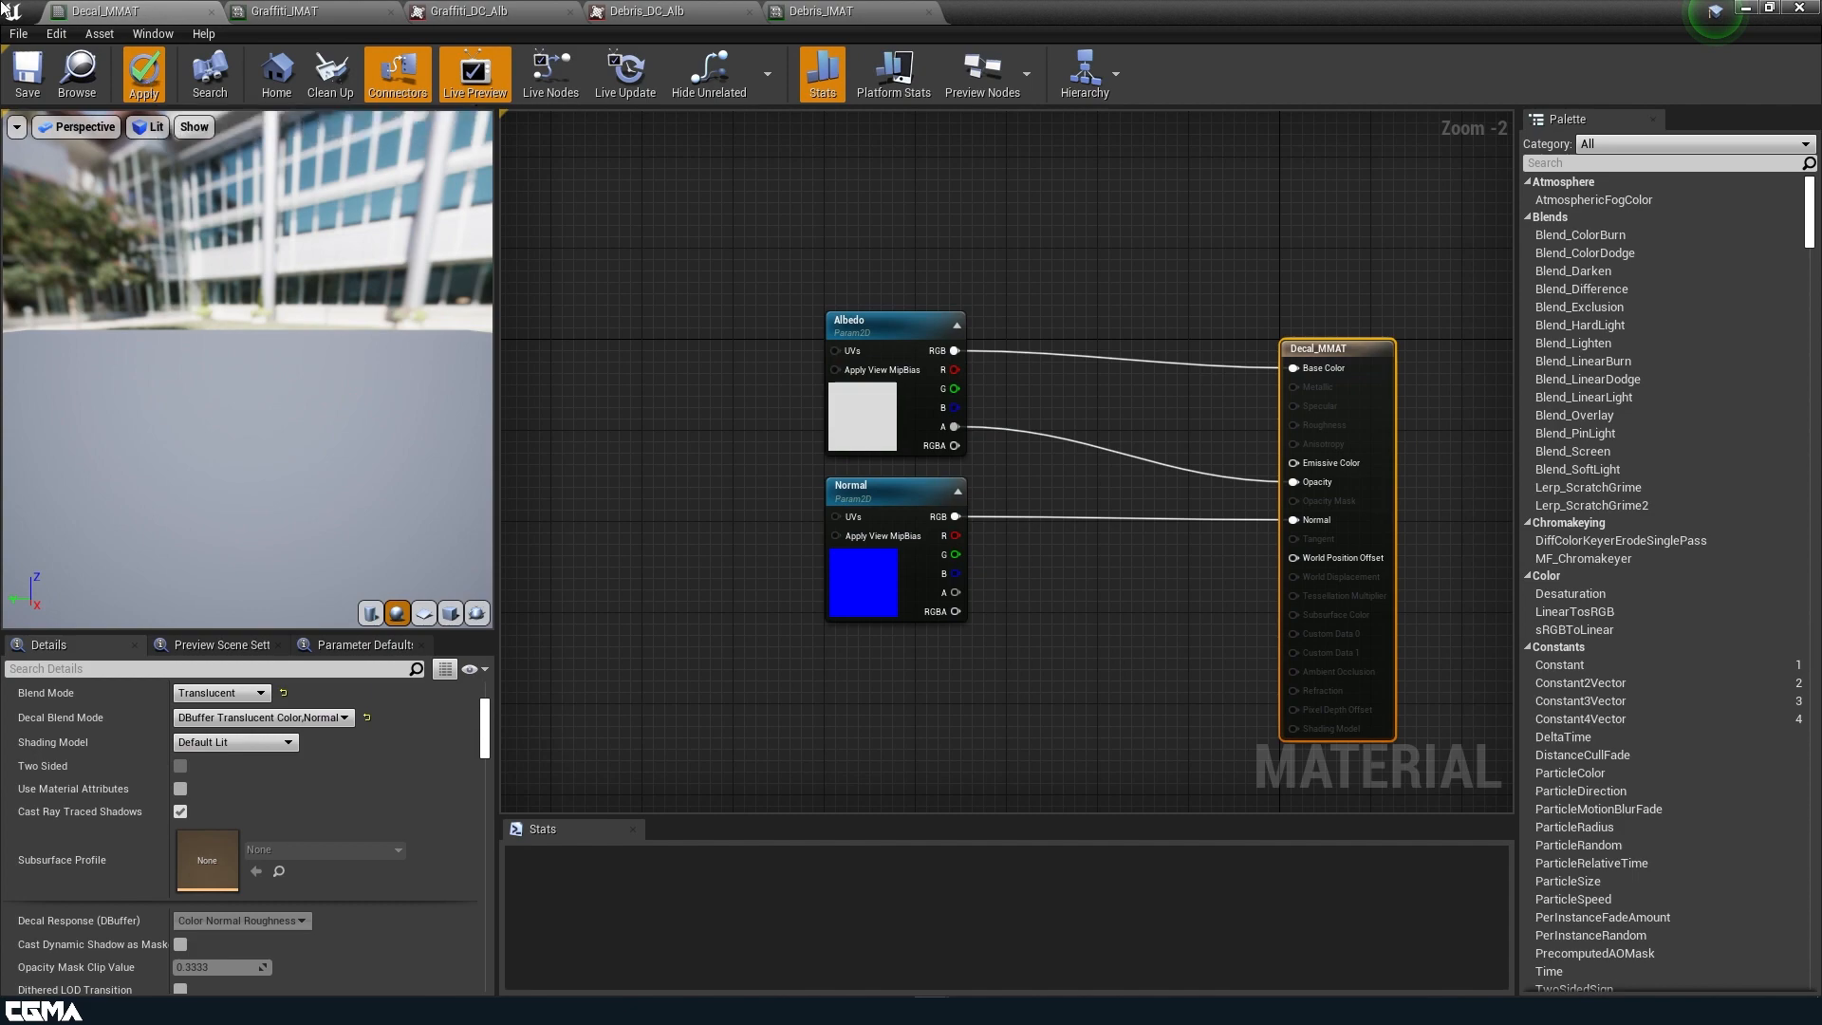
pyautogui.click(26, 80)
# Inspect the debris decal in the level from another angle and return to the enlarged Decal_MMAT graph.
pyautogui.moveTo(1040, 2); pyautogui.dragTo(615, 448)
pyautogui.moveTo(1120, 380); pyautogui.dragTo(1167, 408, button='right')
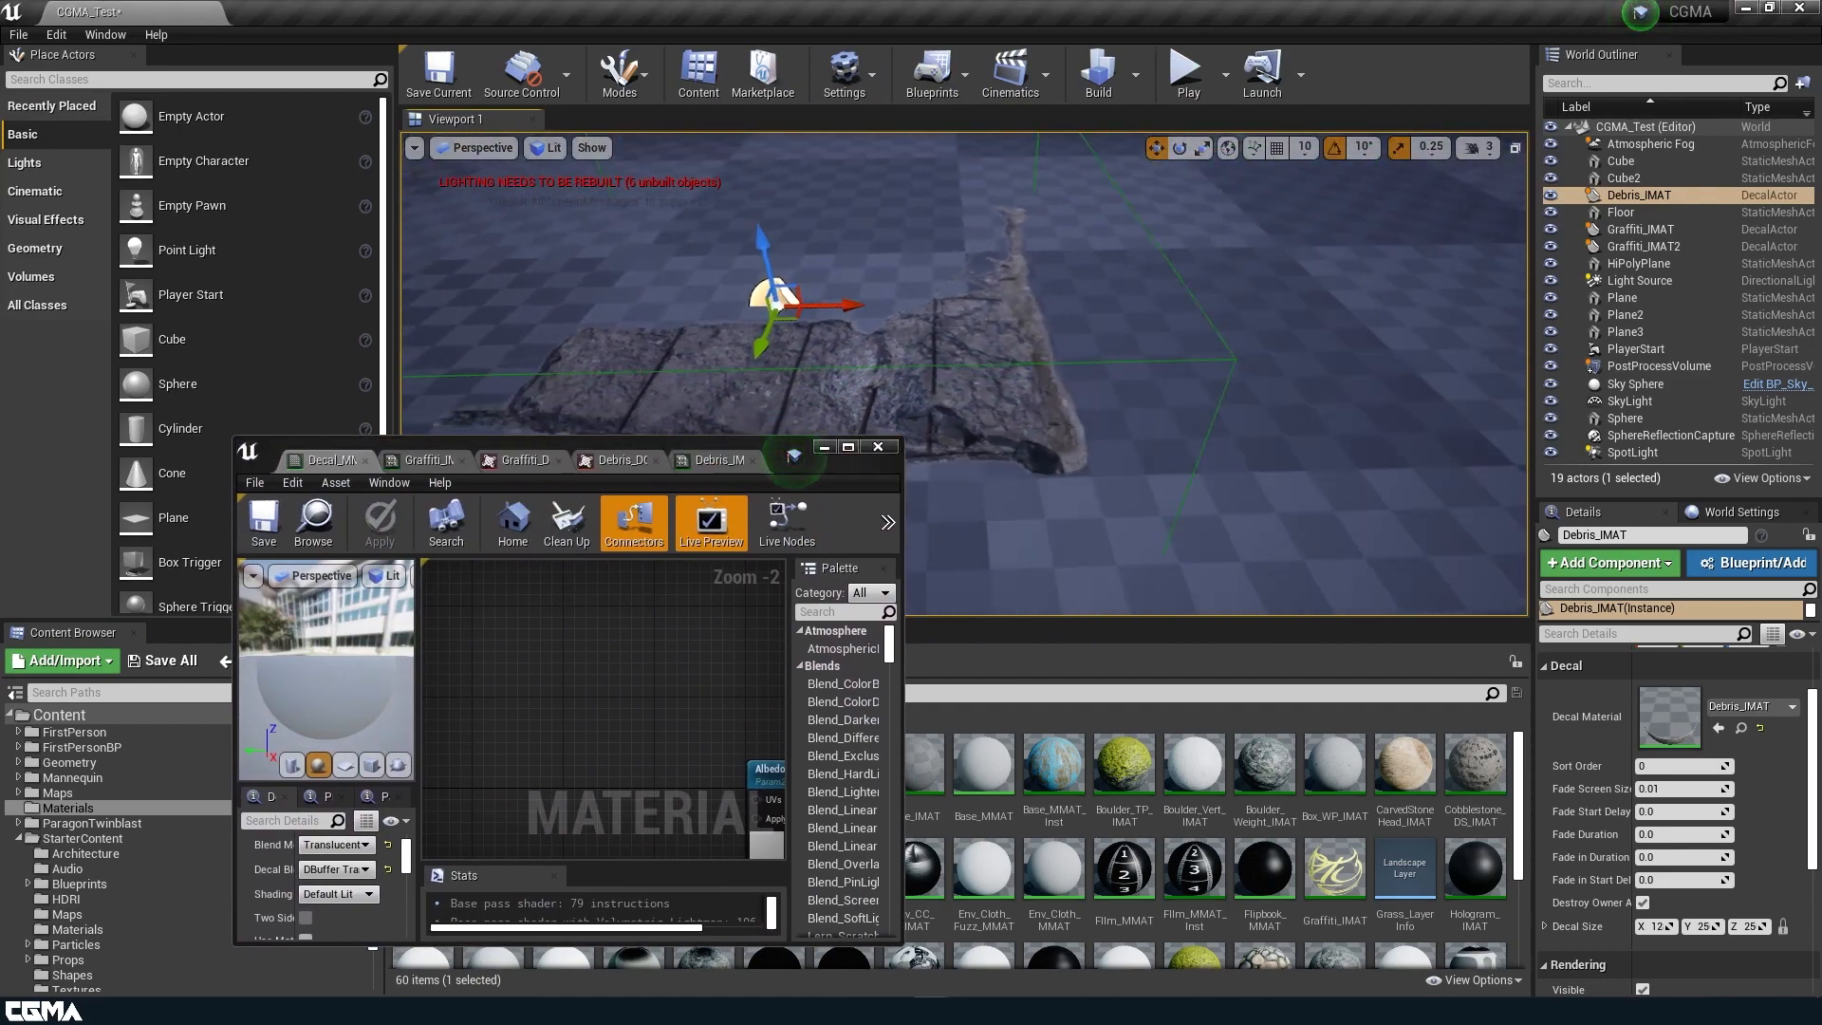
pyautogui.click(846, 447)
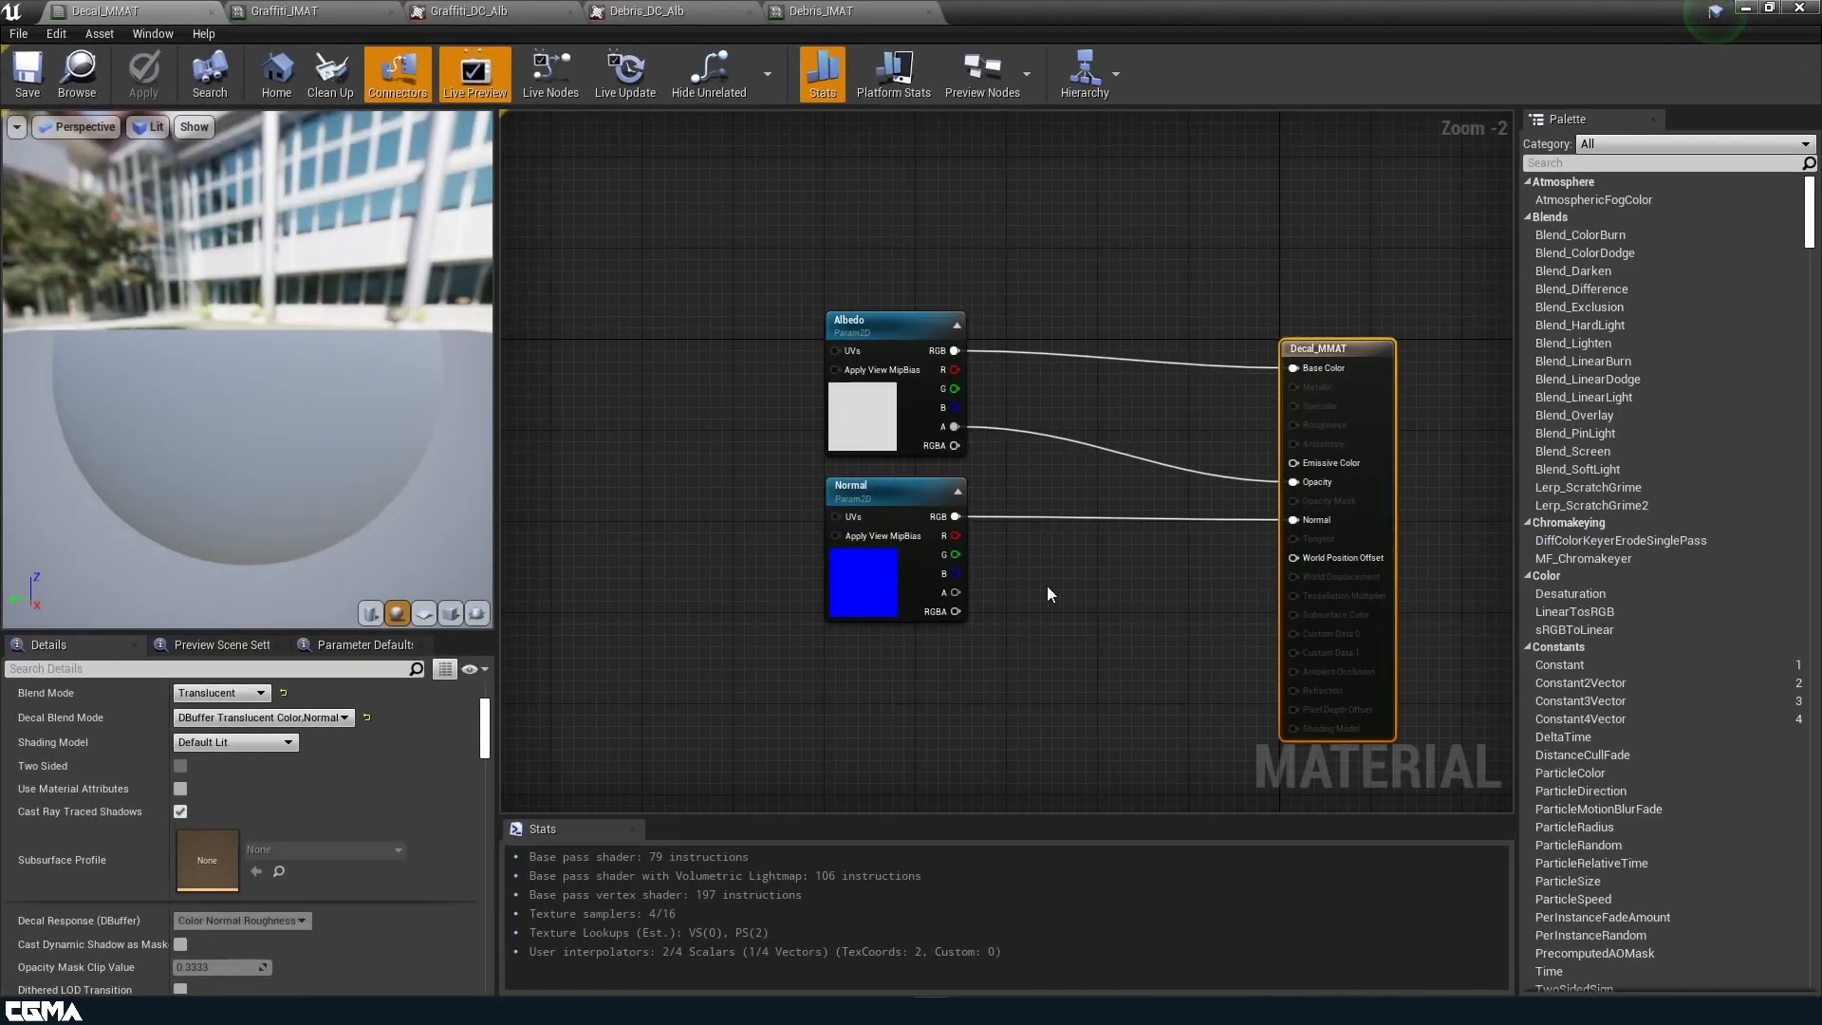
pyautogui.moveTo(782, 515); pyautogui.dragTo(1026, 484, button='right')
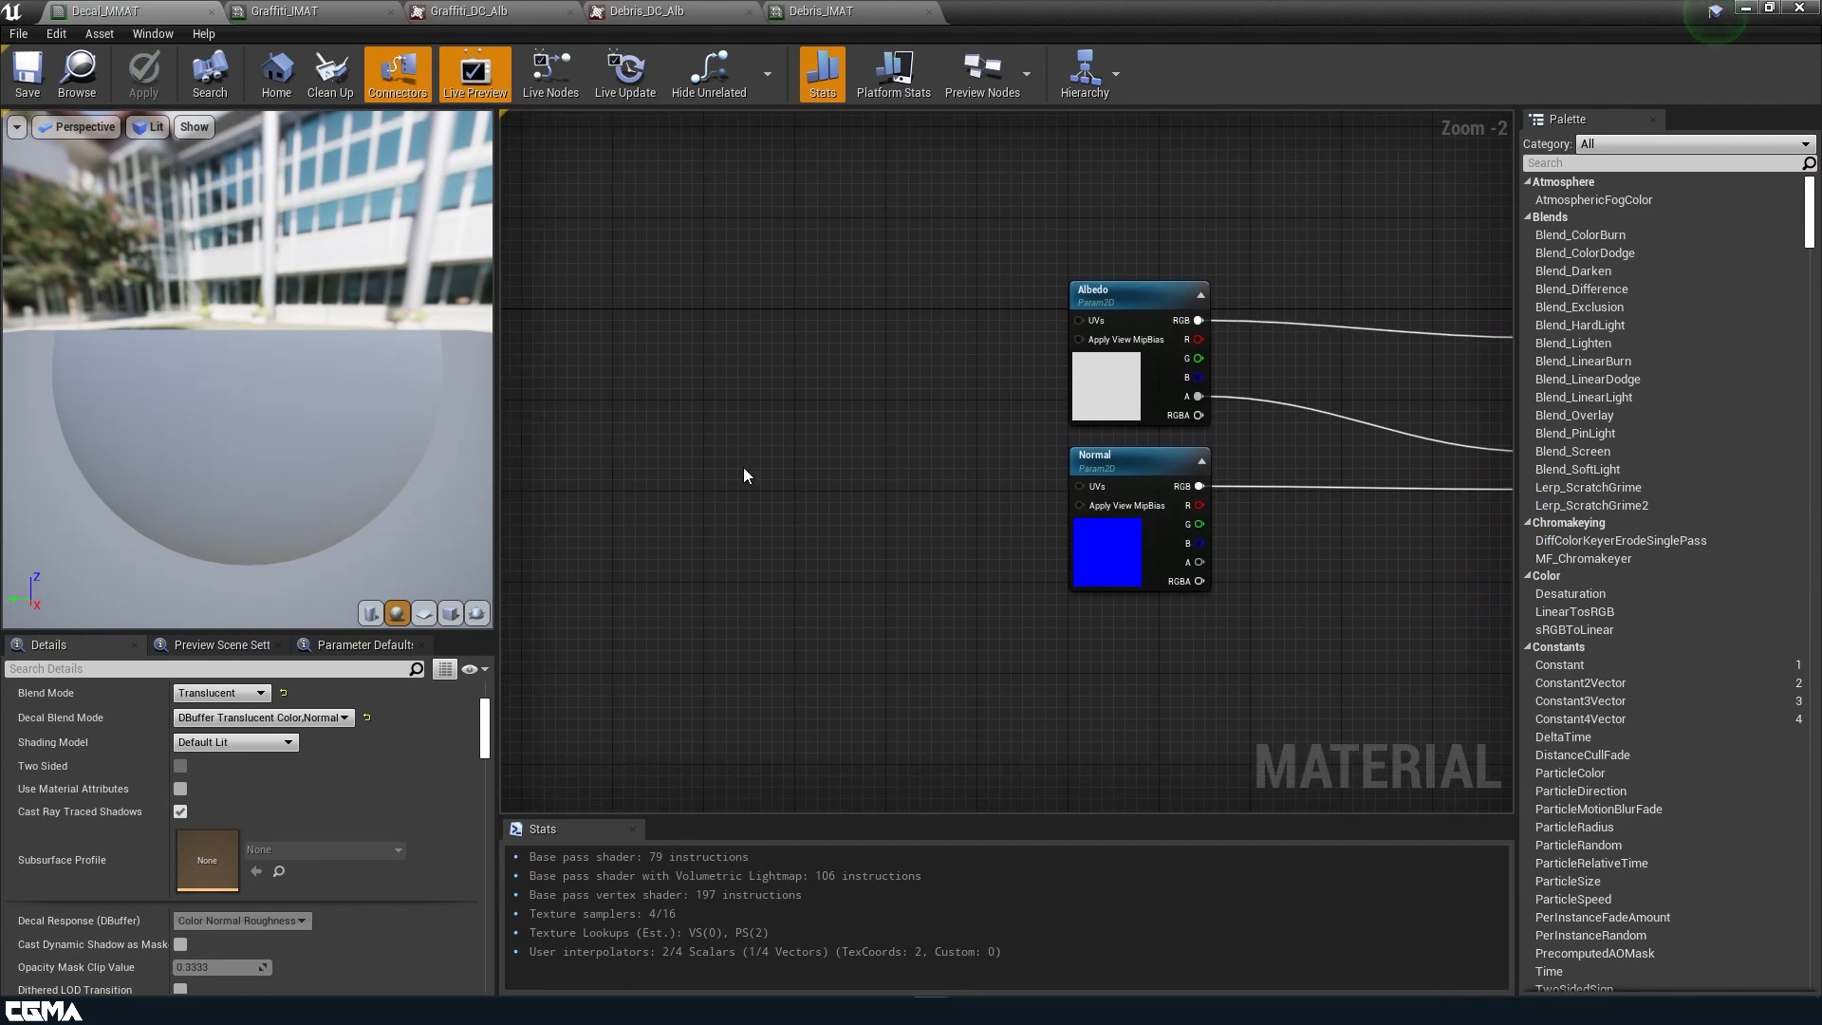
# Open POM_MMAT from the Textures folder and copy its ParallaxOcclusionMapping node together with the connected height and step parameters.
pyautogui.doubleClick(977, 21)
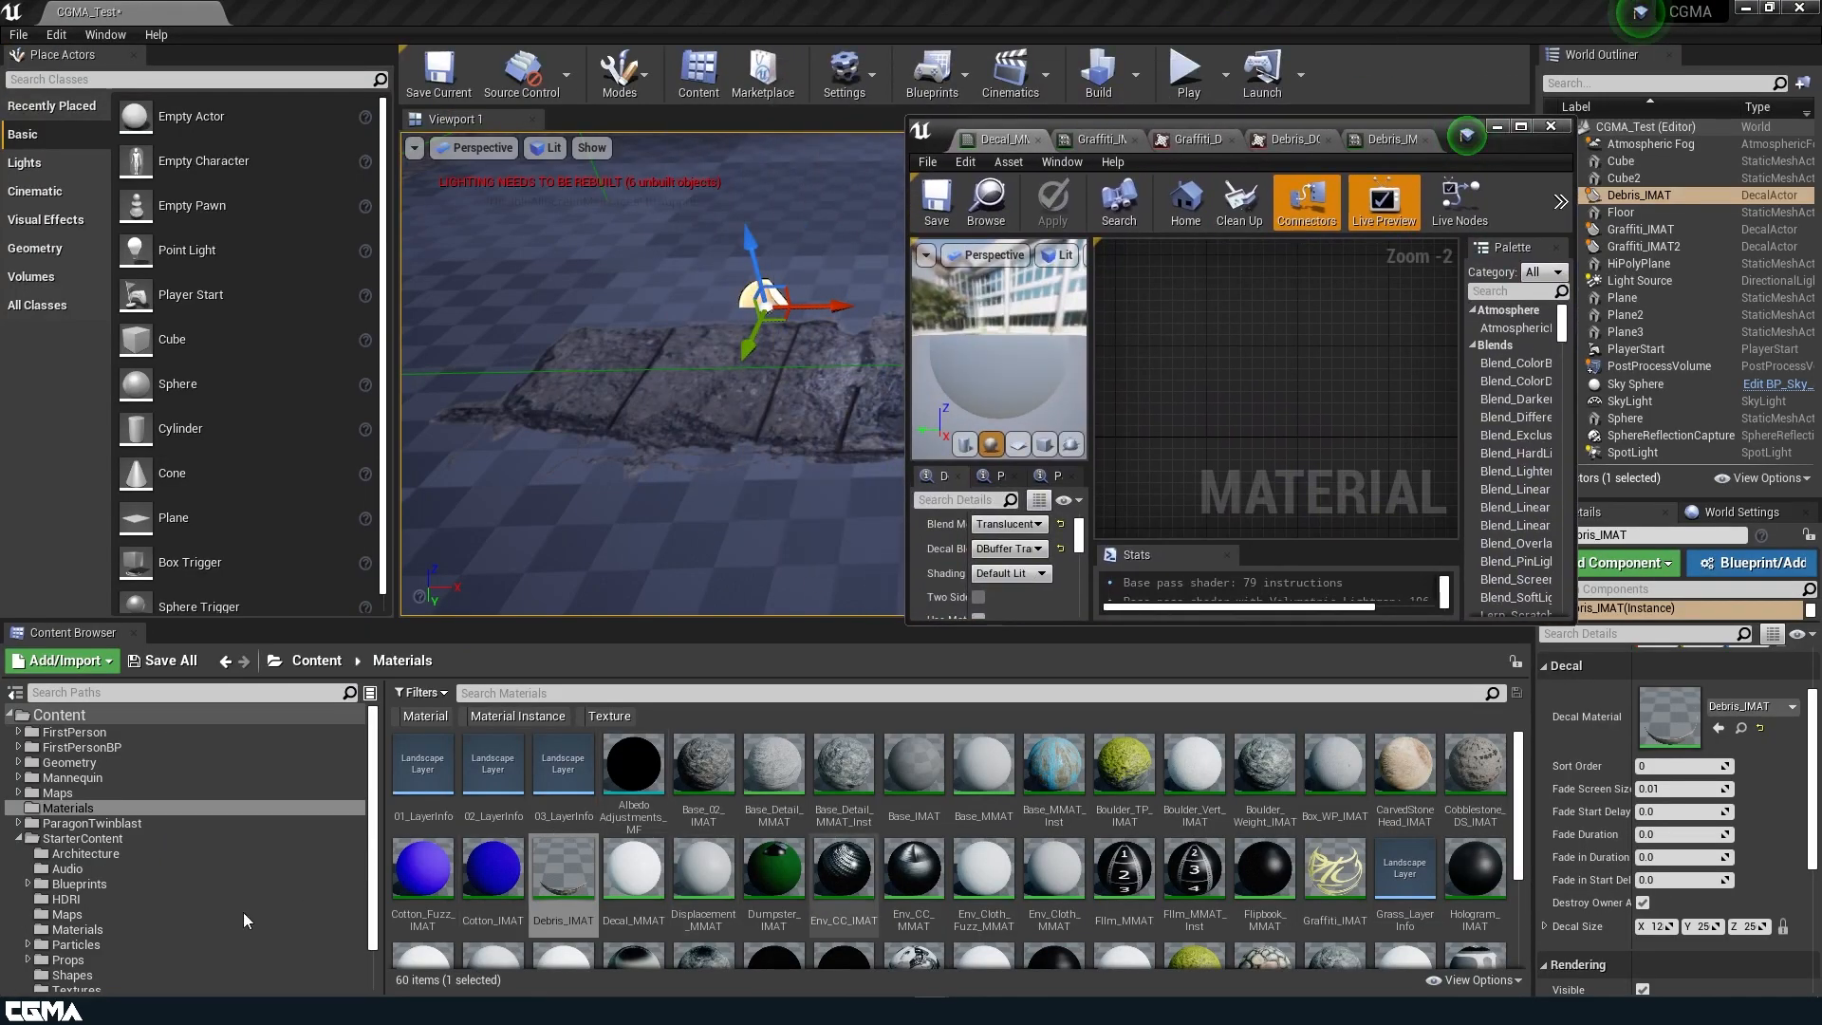
pyautogui.scroll(-2, 142, 935)
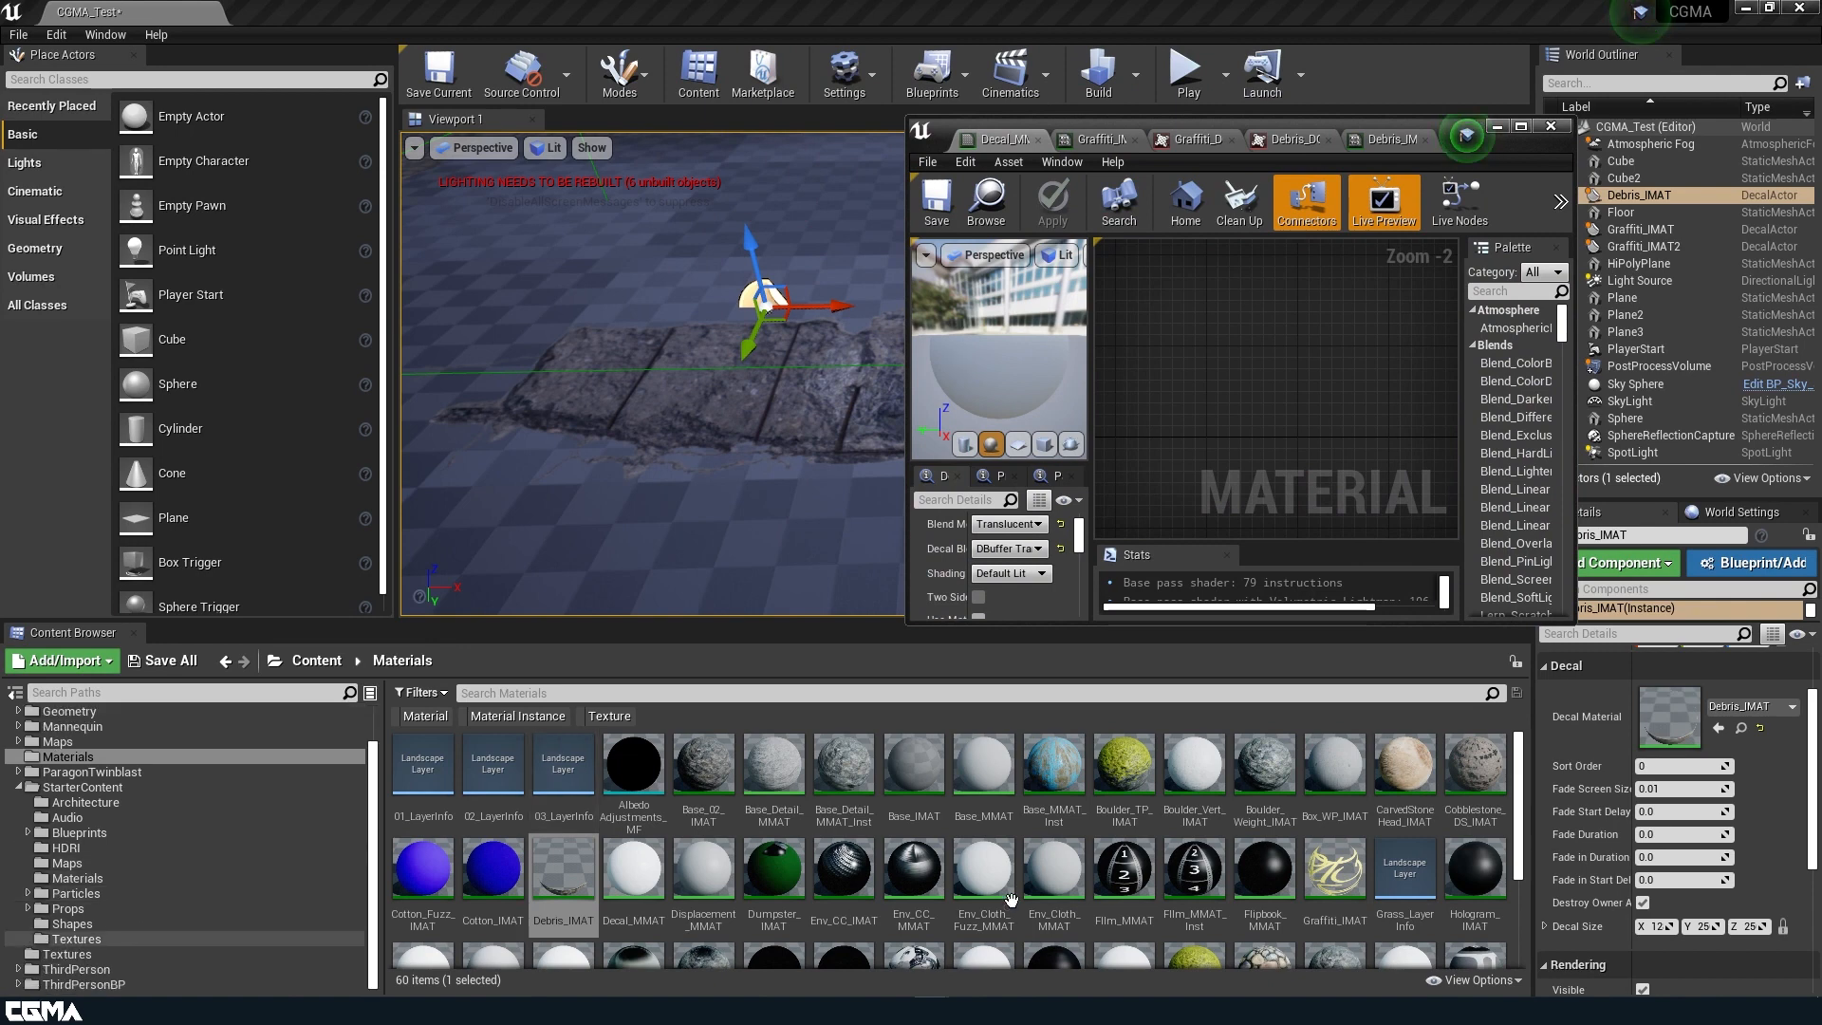
pyautogui.click(95, 954)
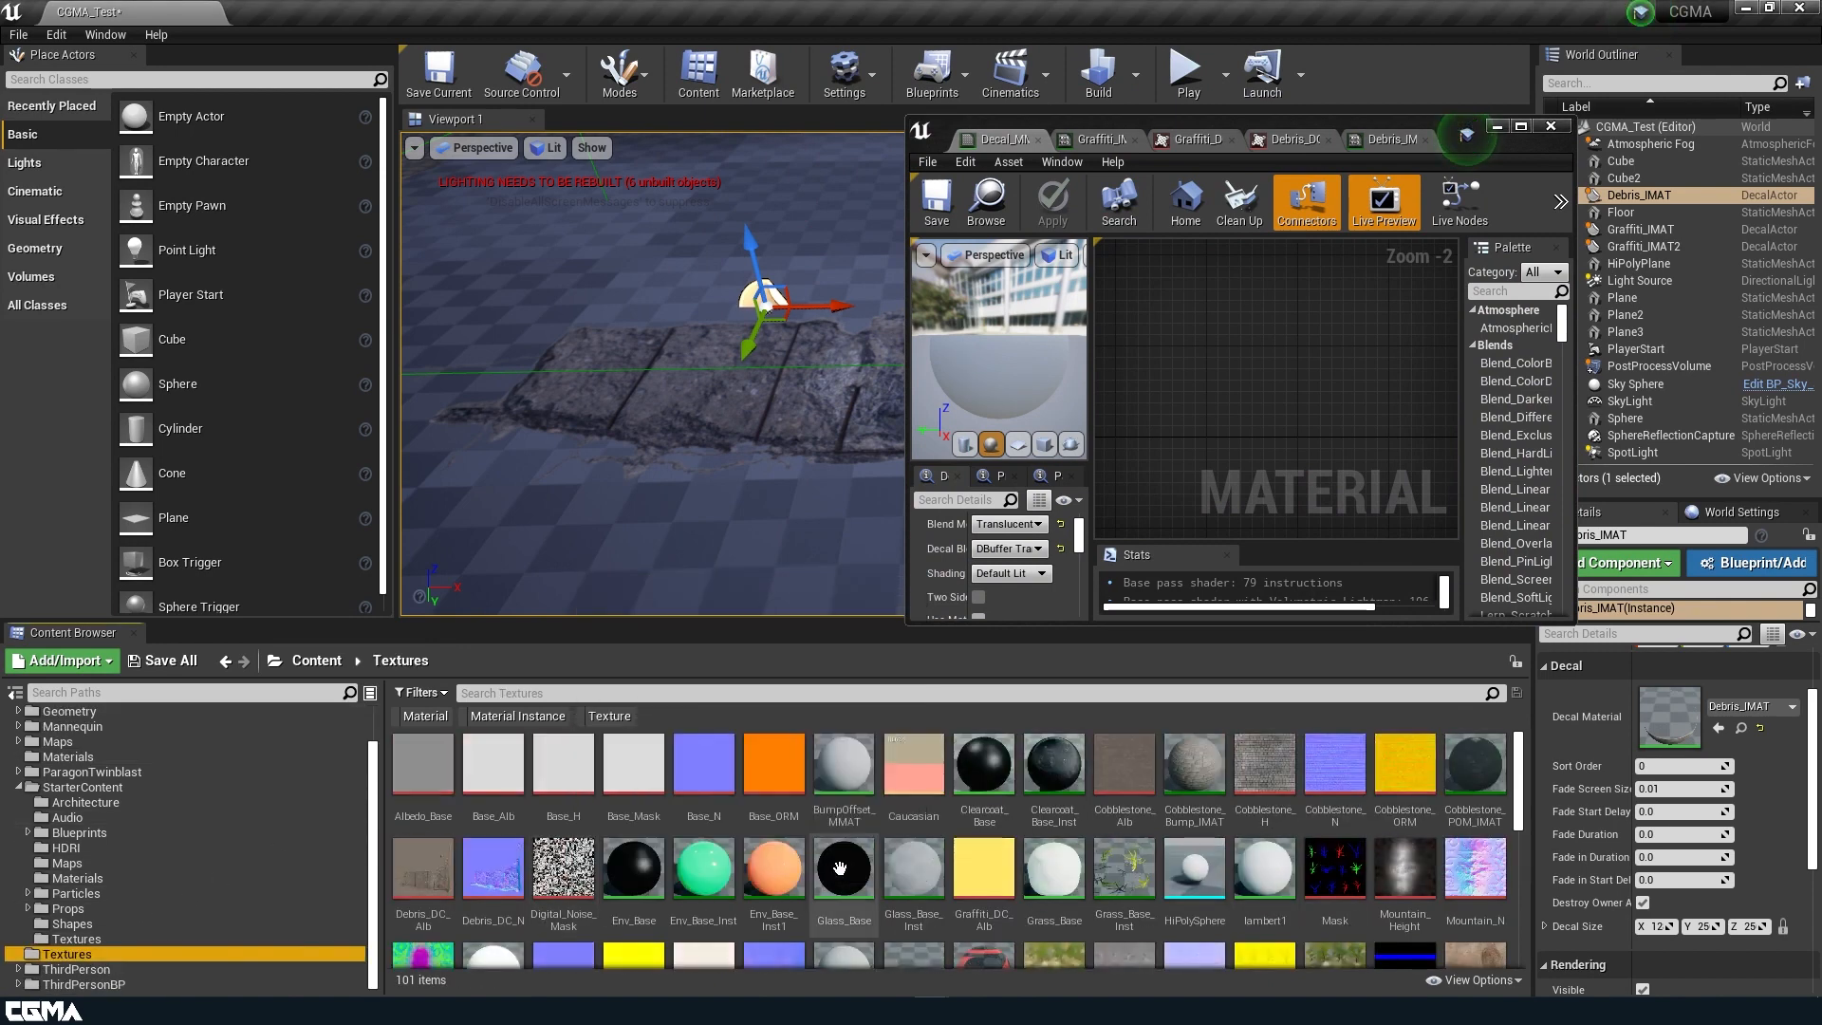
pyautogui.scroll(-1, 952, 870)
pyautogui.scroll(-1, 951, 870)
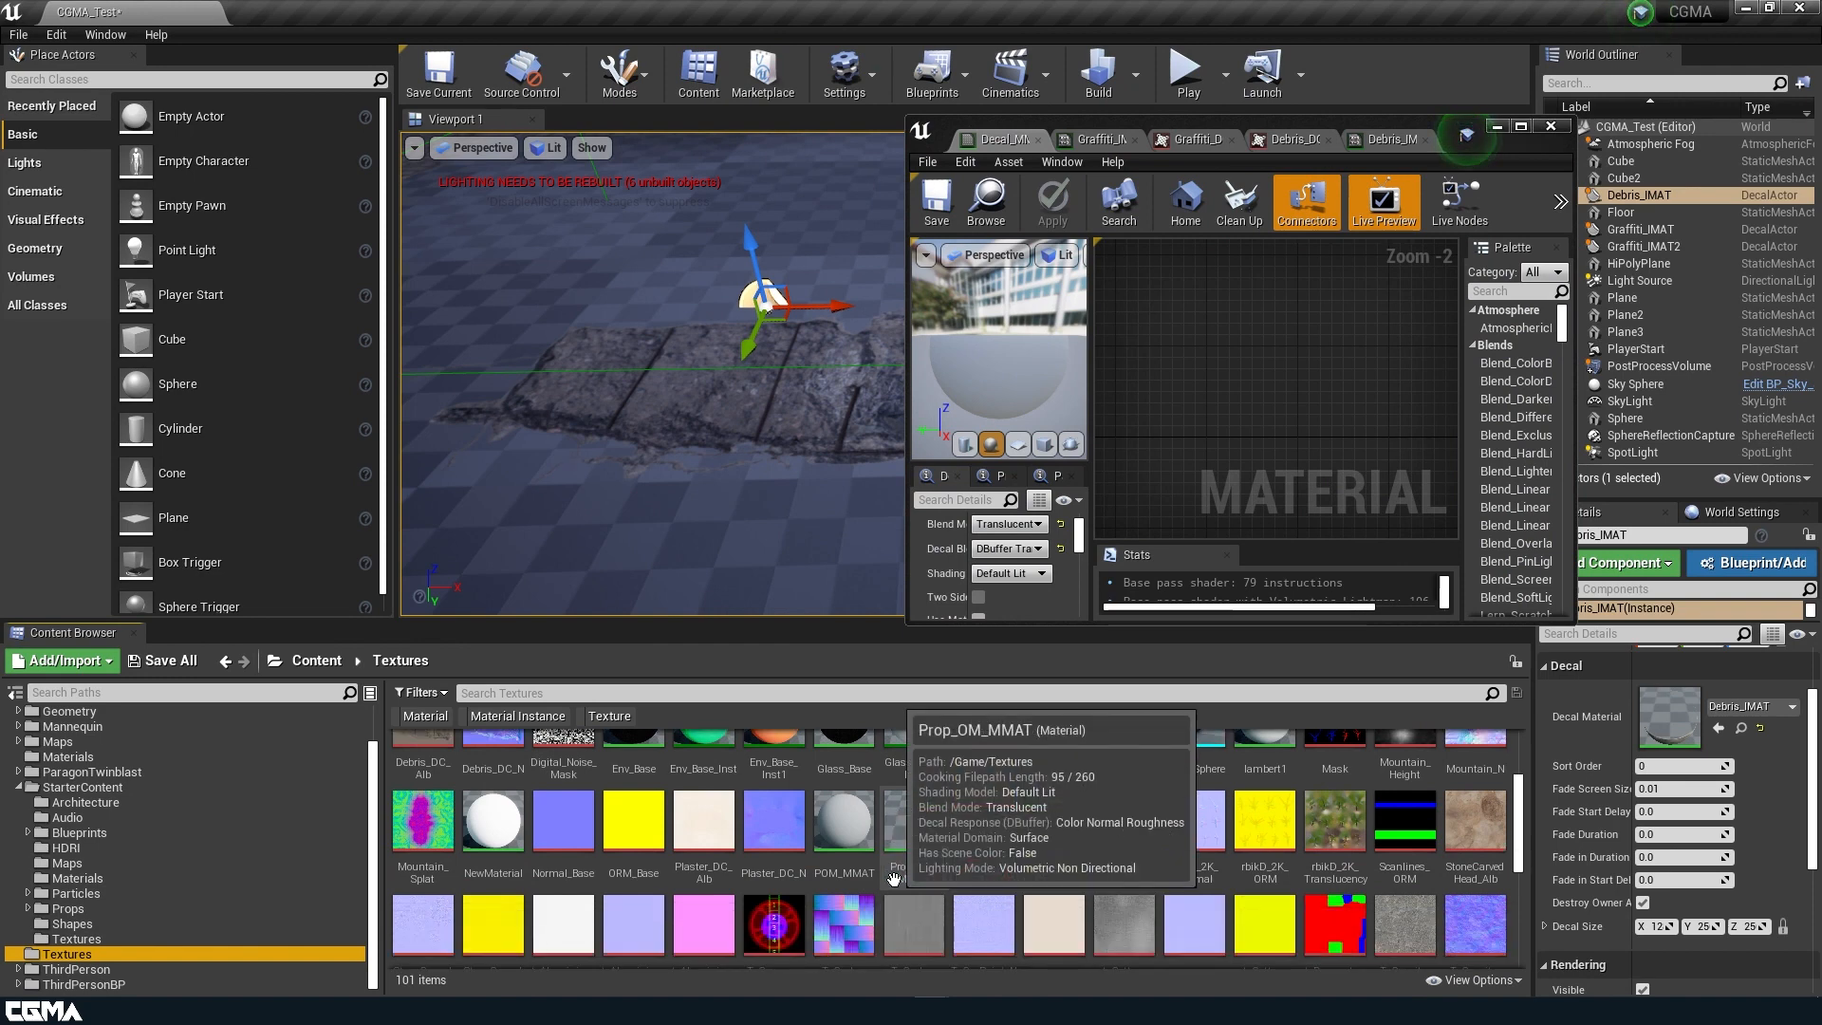
pyautogui.doubleClick(843, 830)
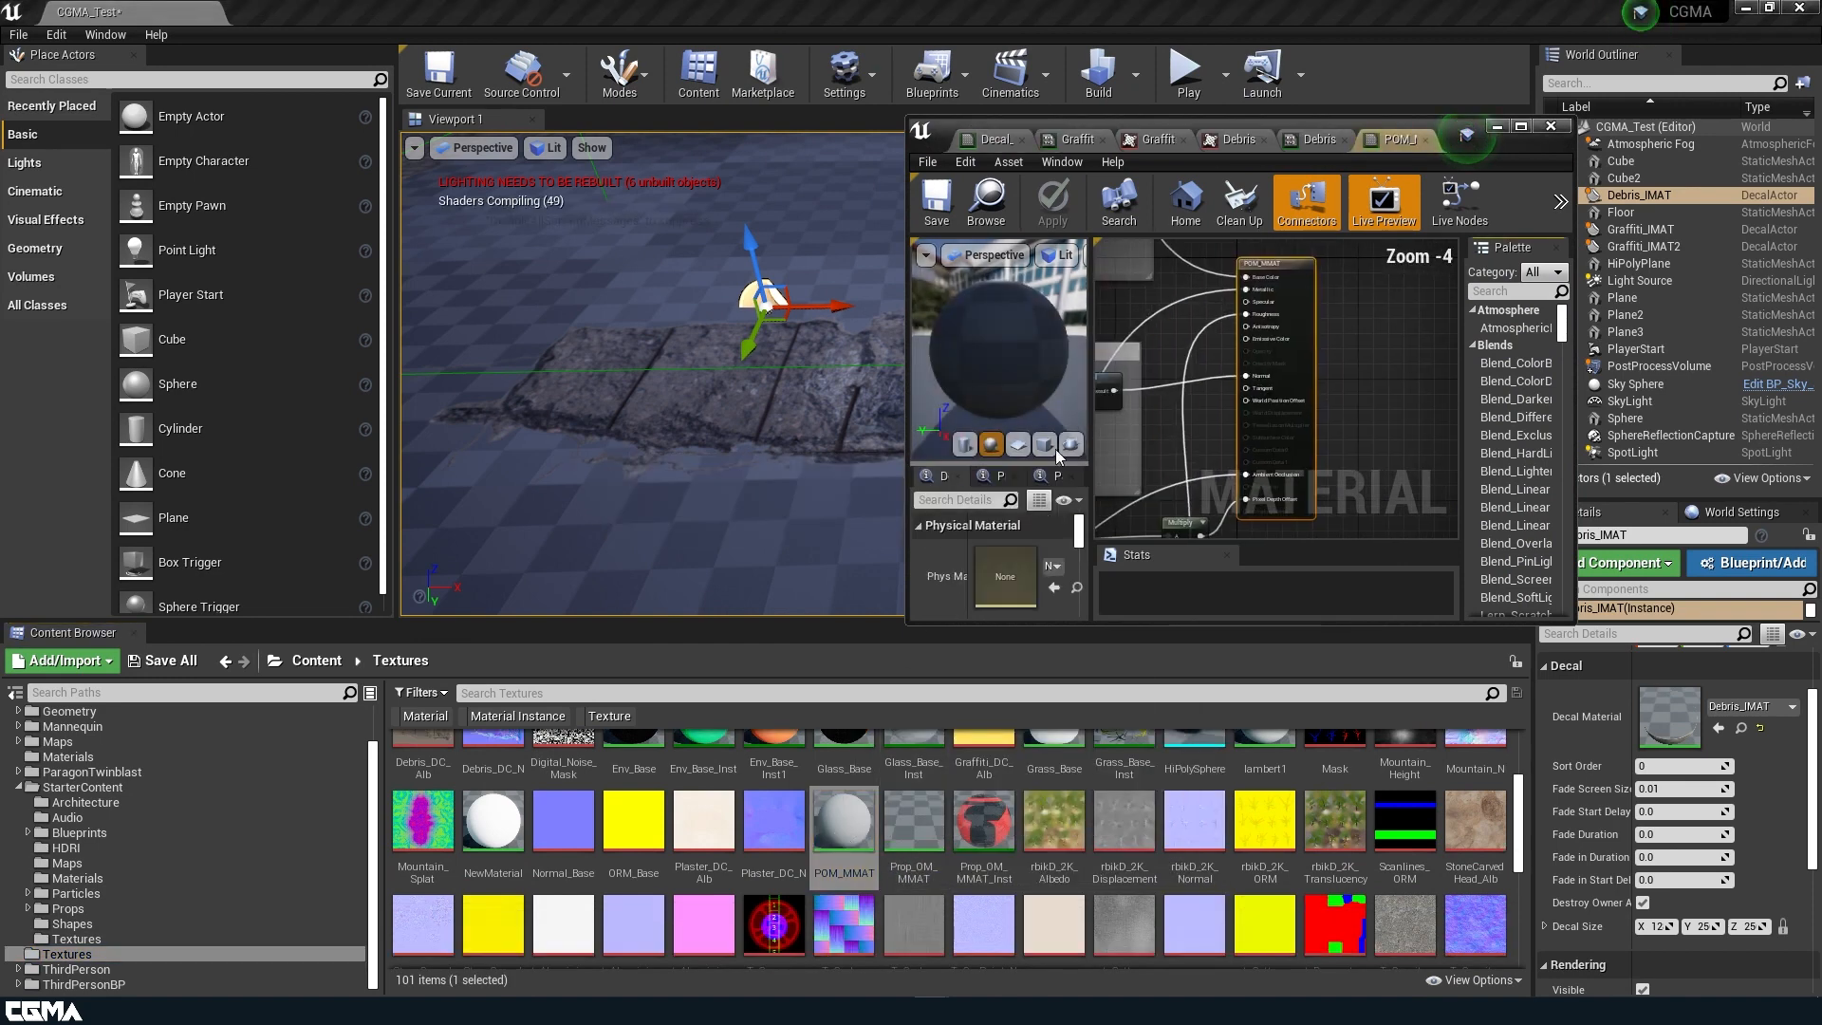
pyautogui.moveTo(1364, 389); pyautogui.dragTo(1421, 285, button='right')
pyautogui.moveTo(1237, 454); pyautogui.dragTo(1149, 349)
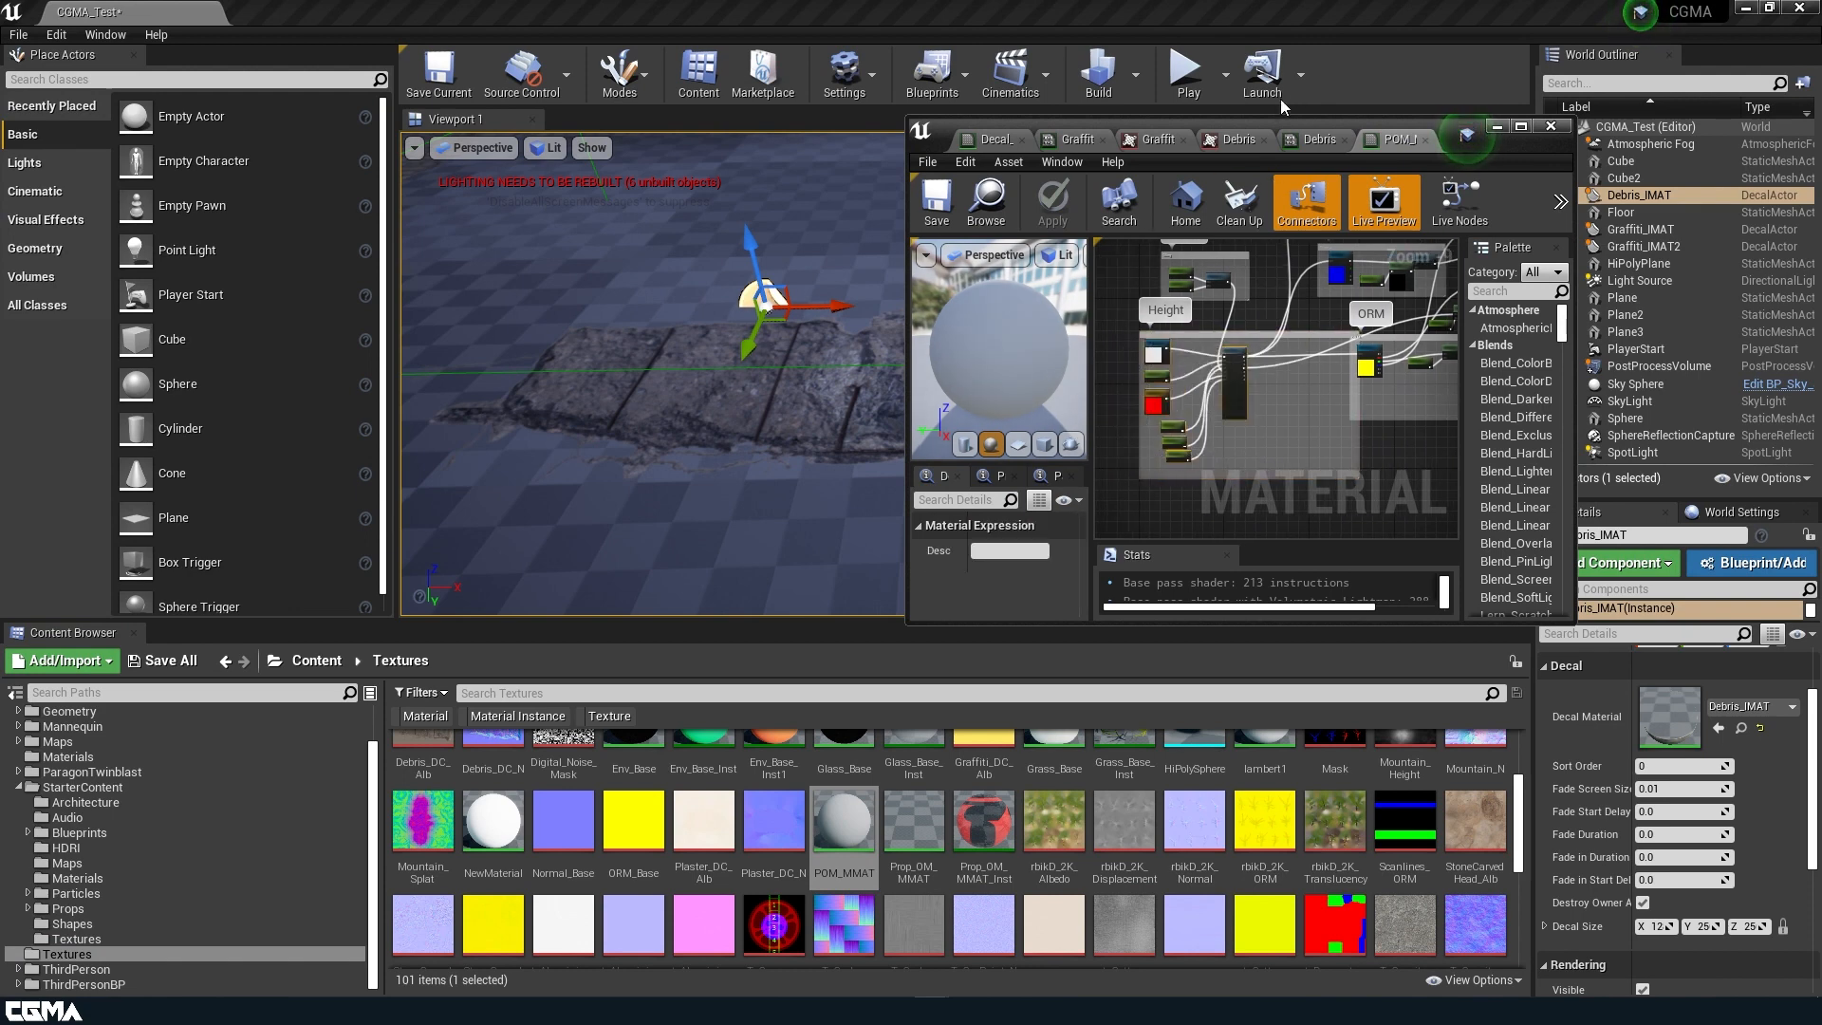
# Paste the copied parallax occlusion nodes into the Decal_MMAT graph ahead of the Albedo and Normal texture parameters.
pyautogui.click(1077, 141)
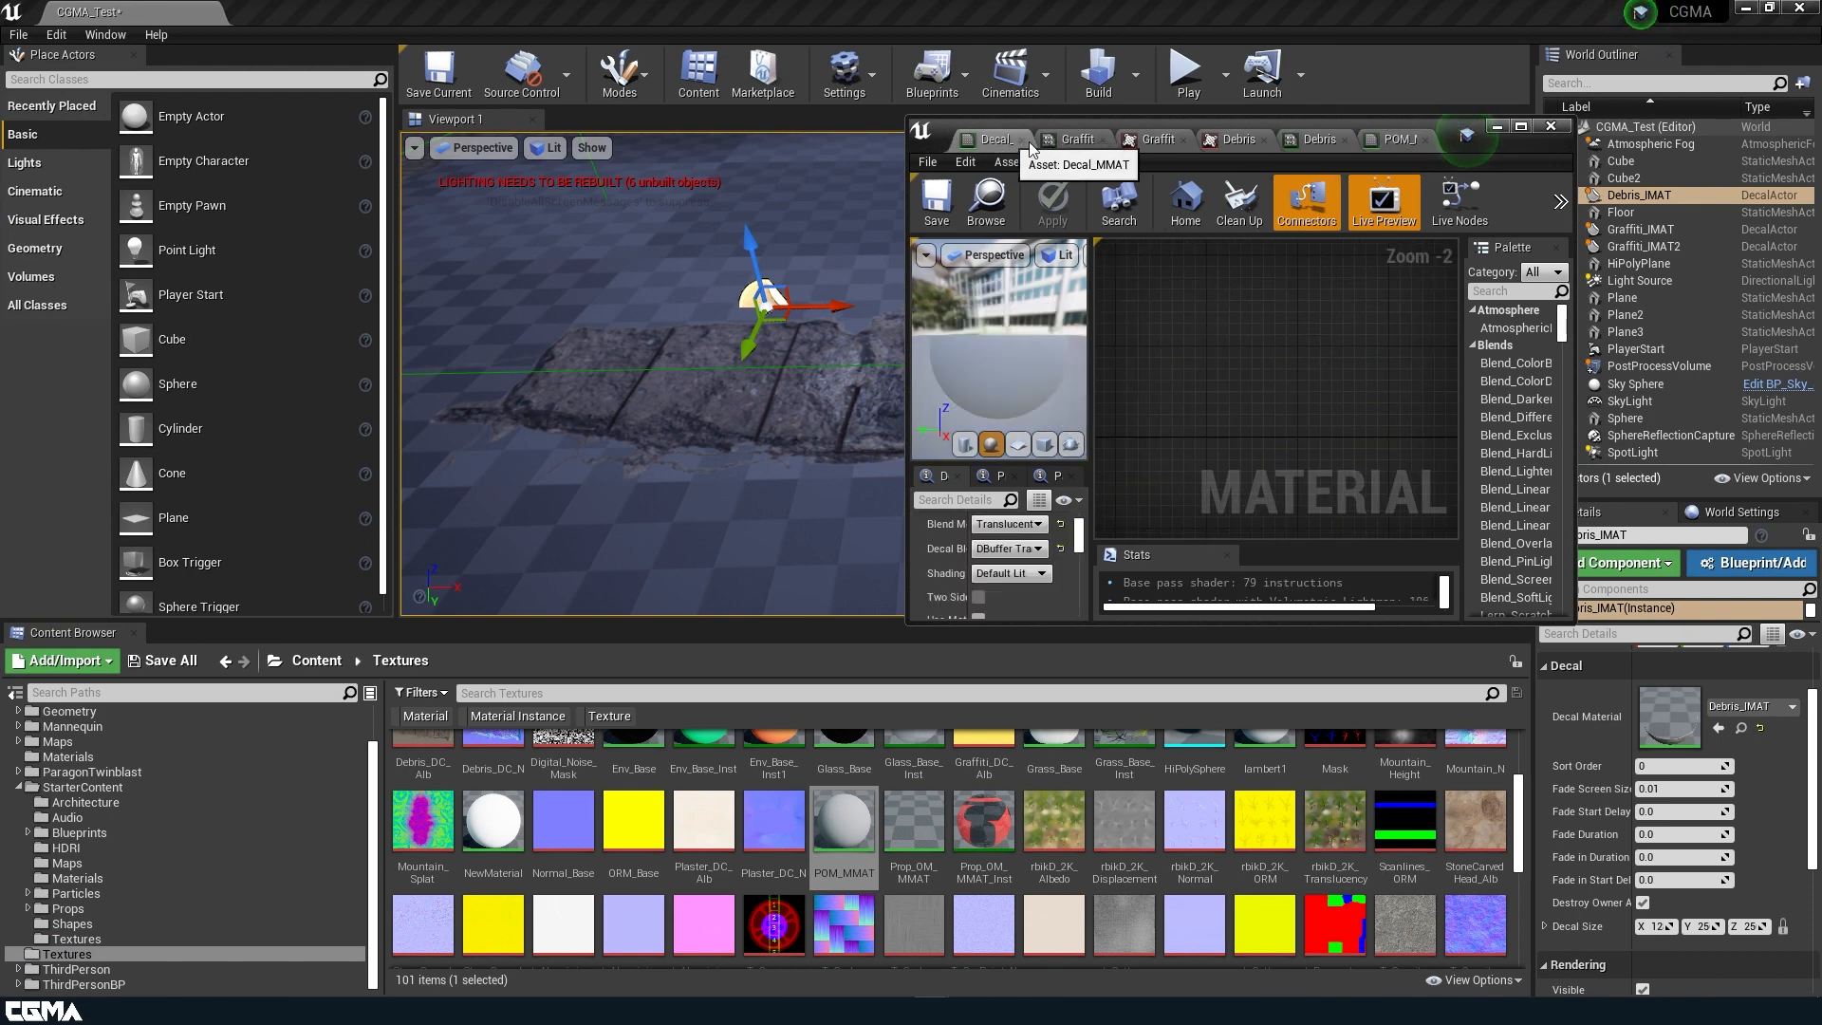
pyautogui.click(992, 142)
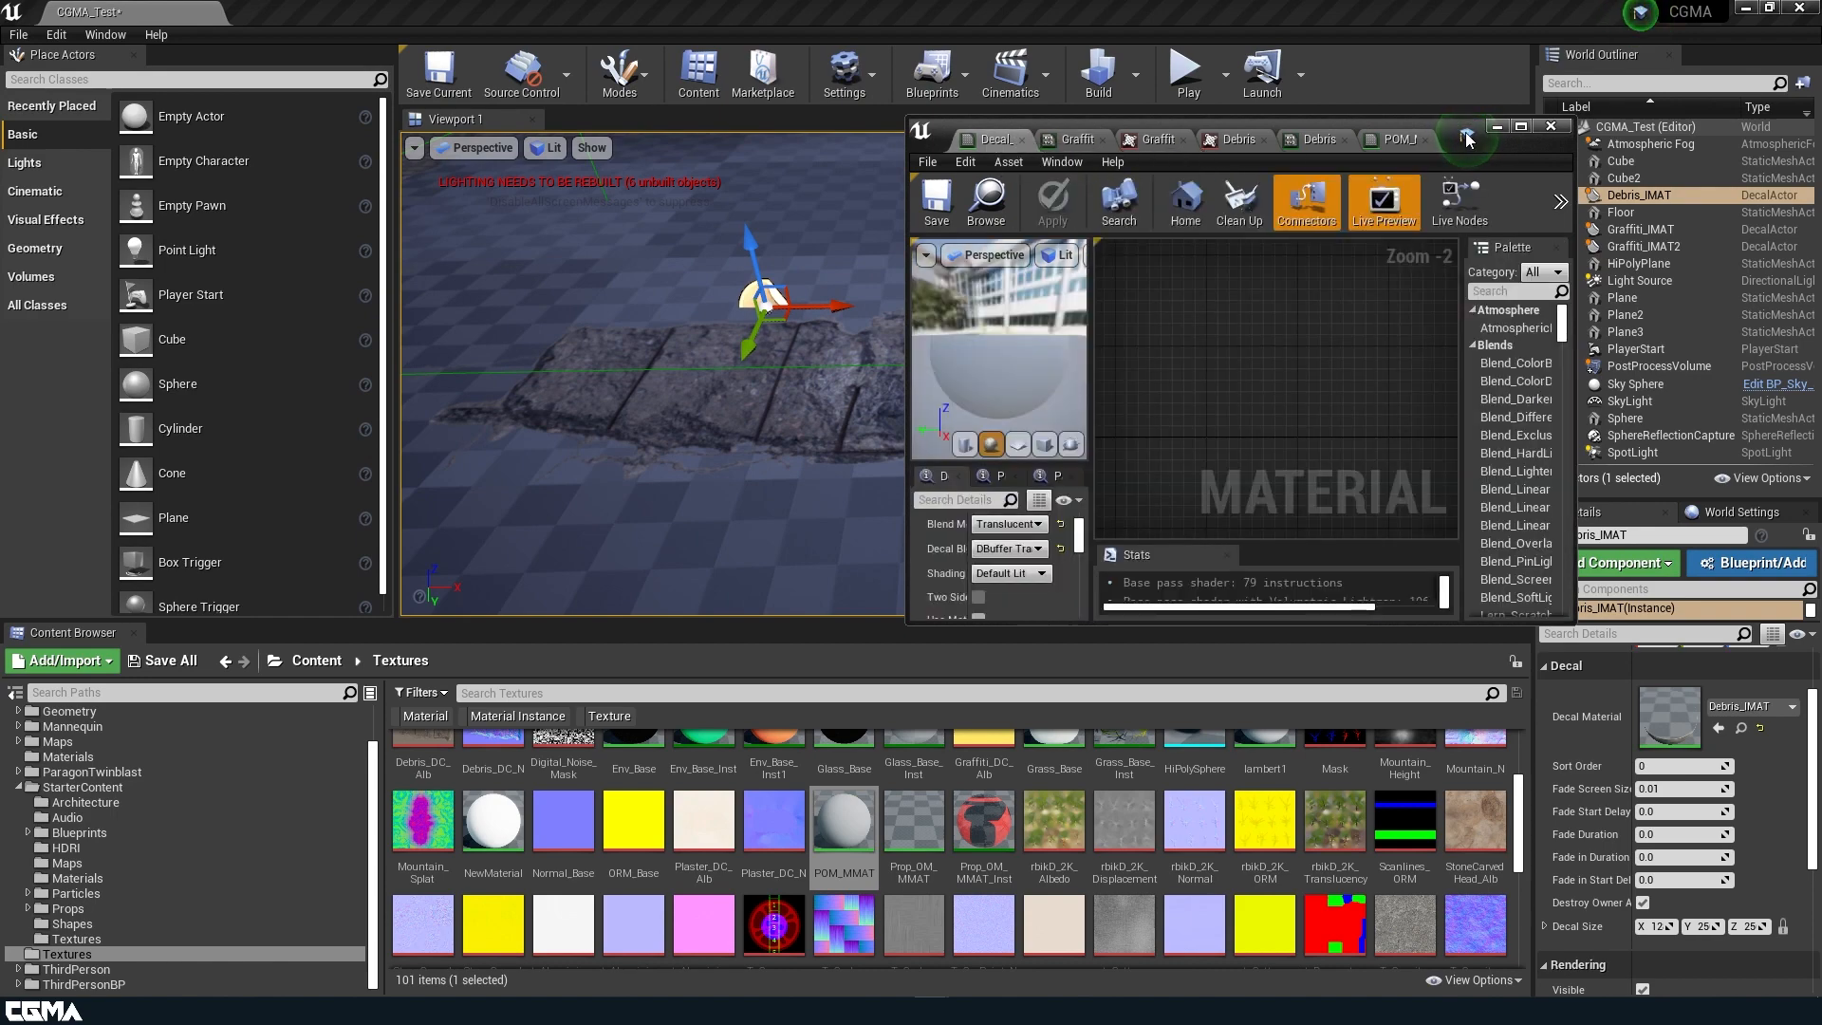
pyautogui.click(1526, 130)
pyautogui.scroll(-1, 909, 421)
pyautogui.moveTo(897, 429); pyautogui.dragTo(1182, 348, button='right')
pyautogui.hotkey('ctrl', 'v')
pyautogui.moveTo(1250, 416); pyautogui.dragTo(1088, 466)
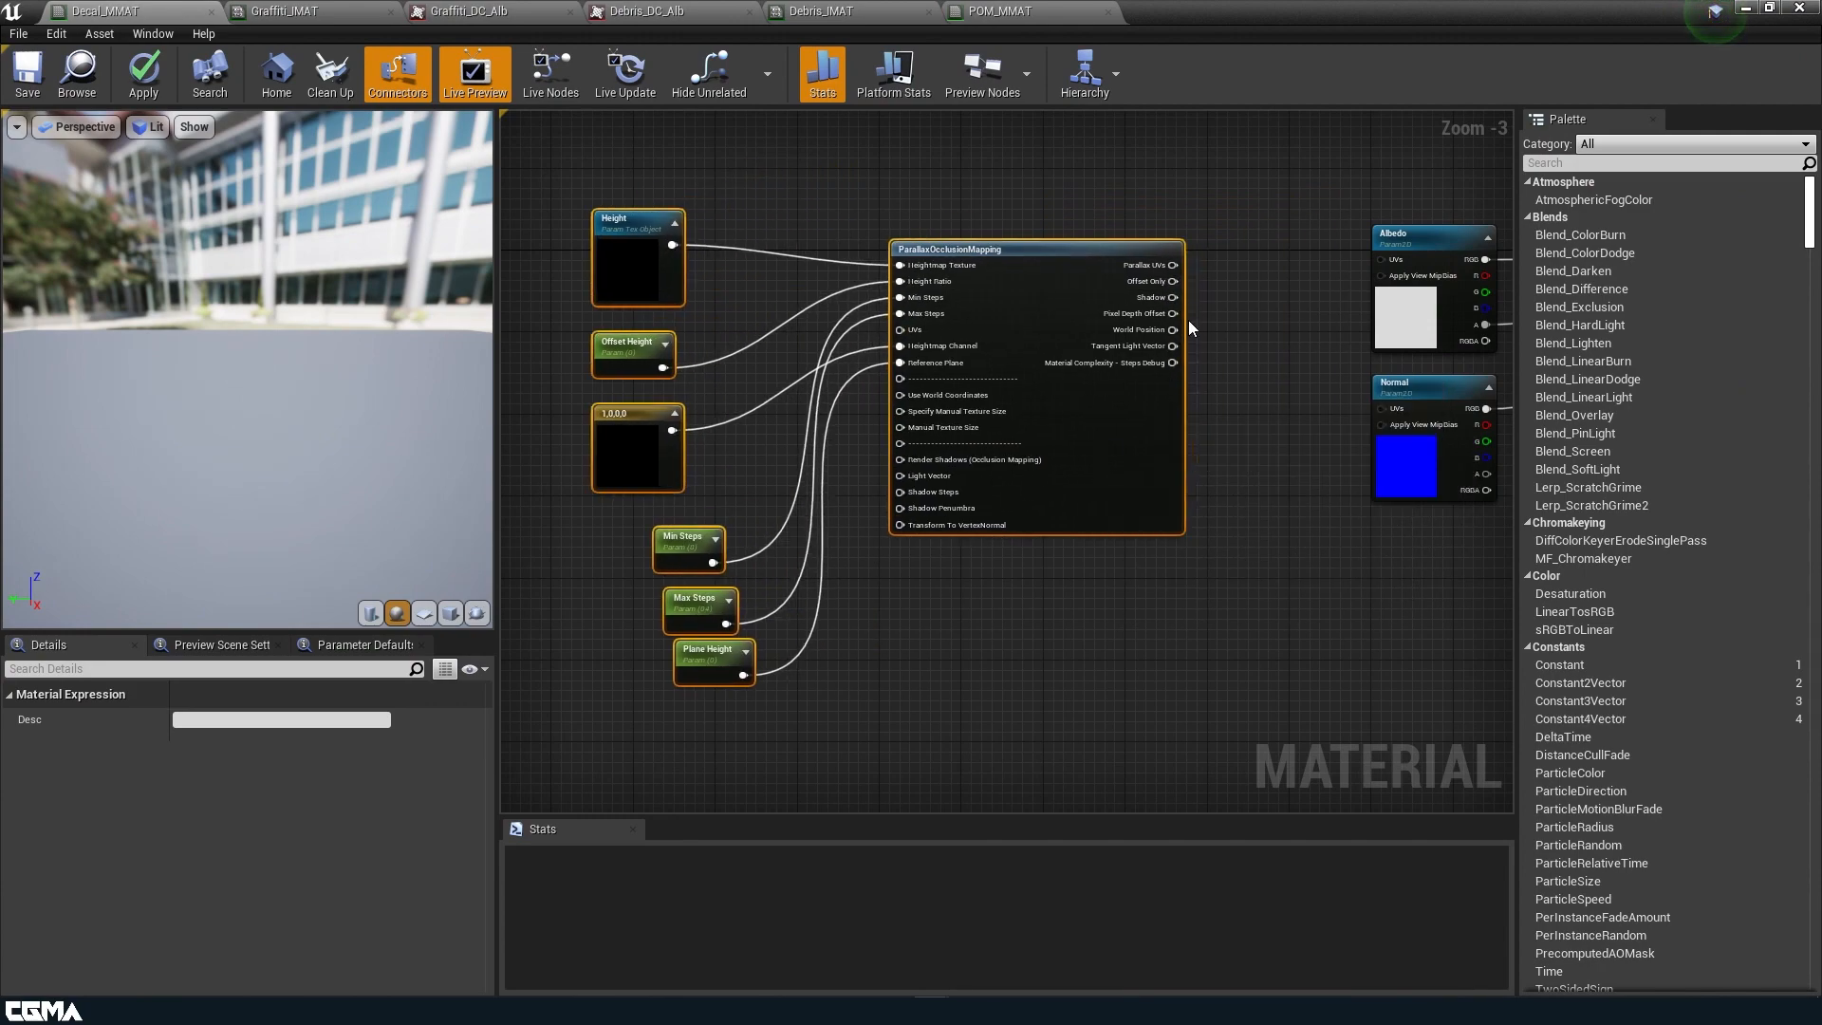
# Connect Parallax UVs to the UVs inputs of the Albedo and Normal parameters, and apply and save Decal_MMAT.
pyautogui.moveTo(1173, 265); pyautogui.dragTo(1381, 260)
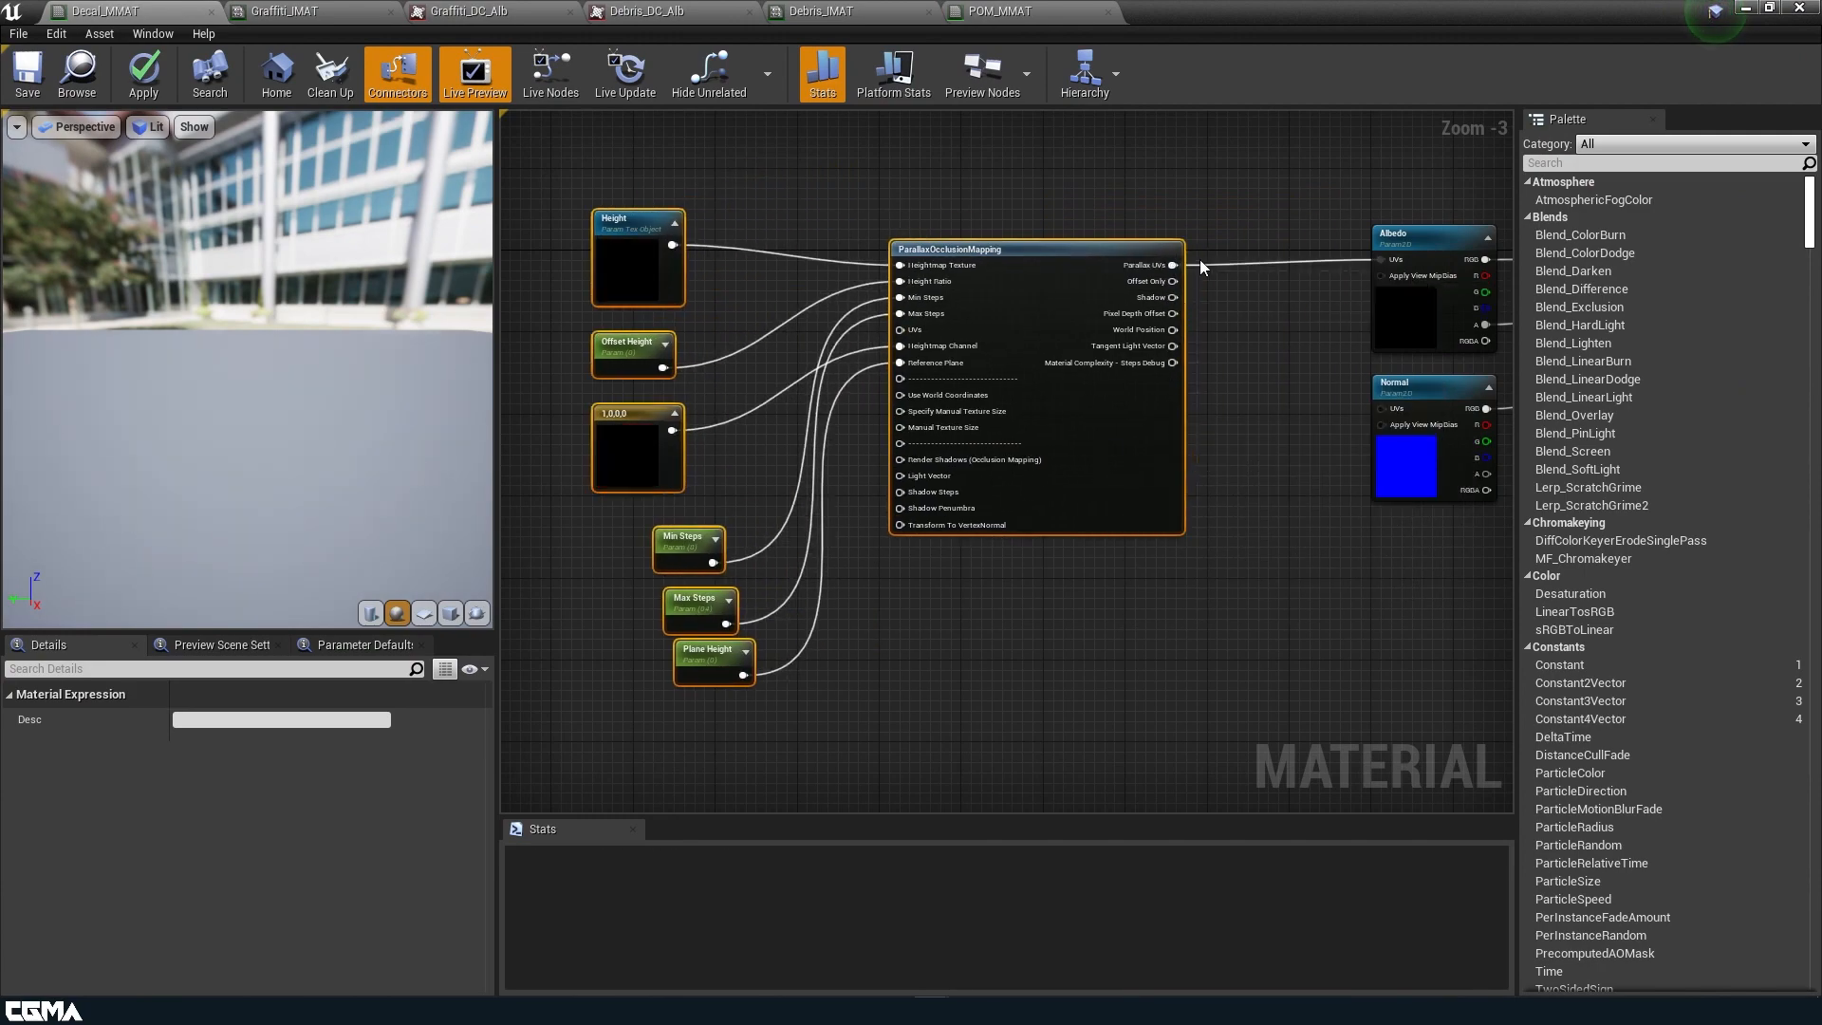
pyautogui.moveTo(1174, 265); pyautogui.dragTo(1380, 408)
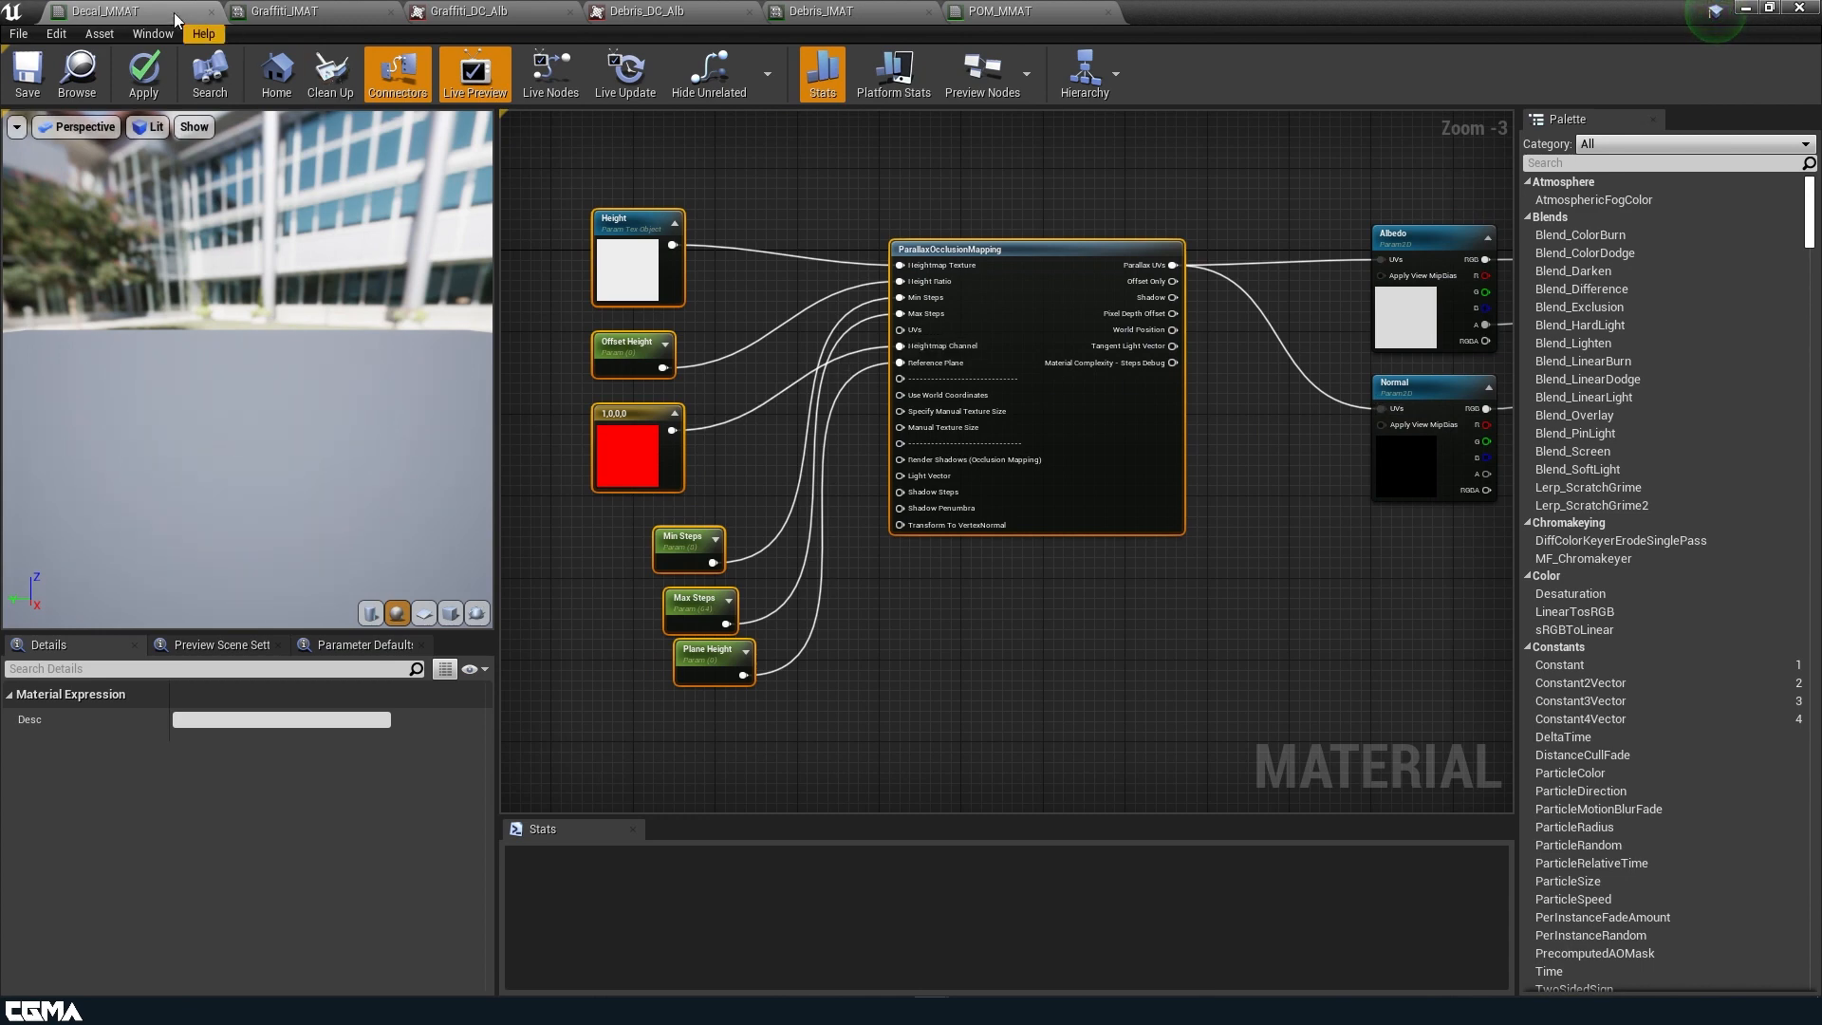
pyautogui.click(145, 78)
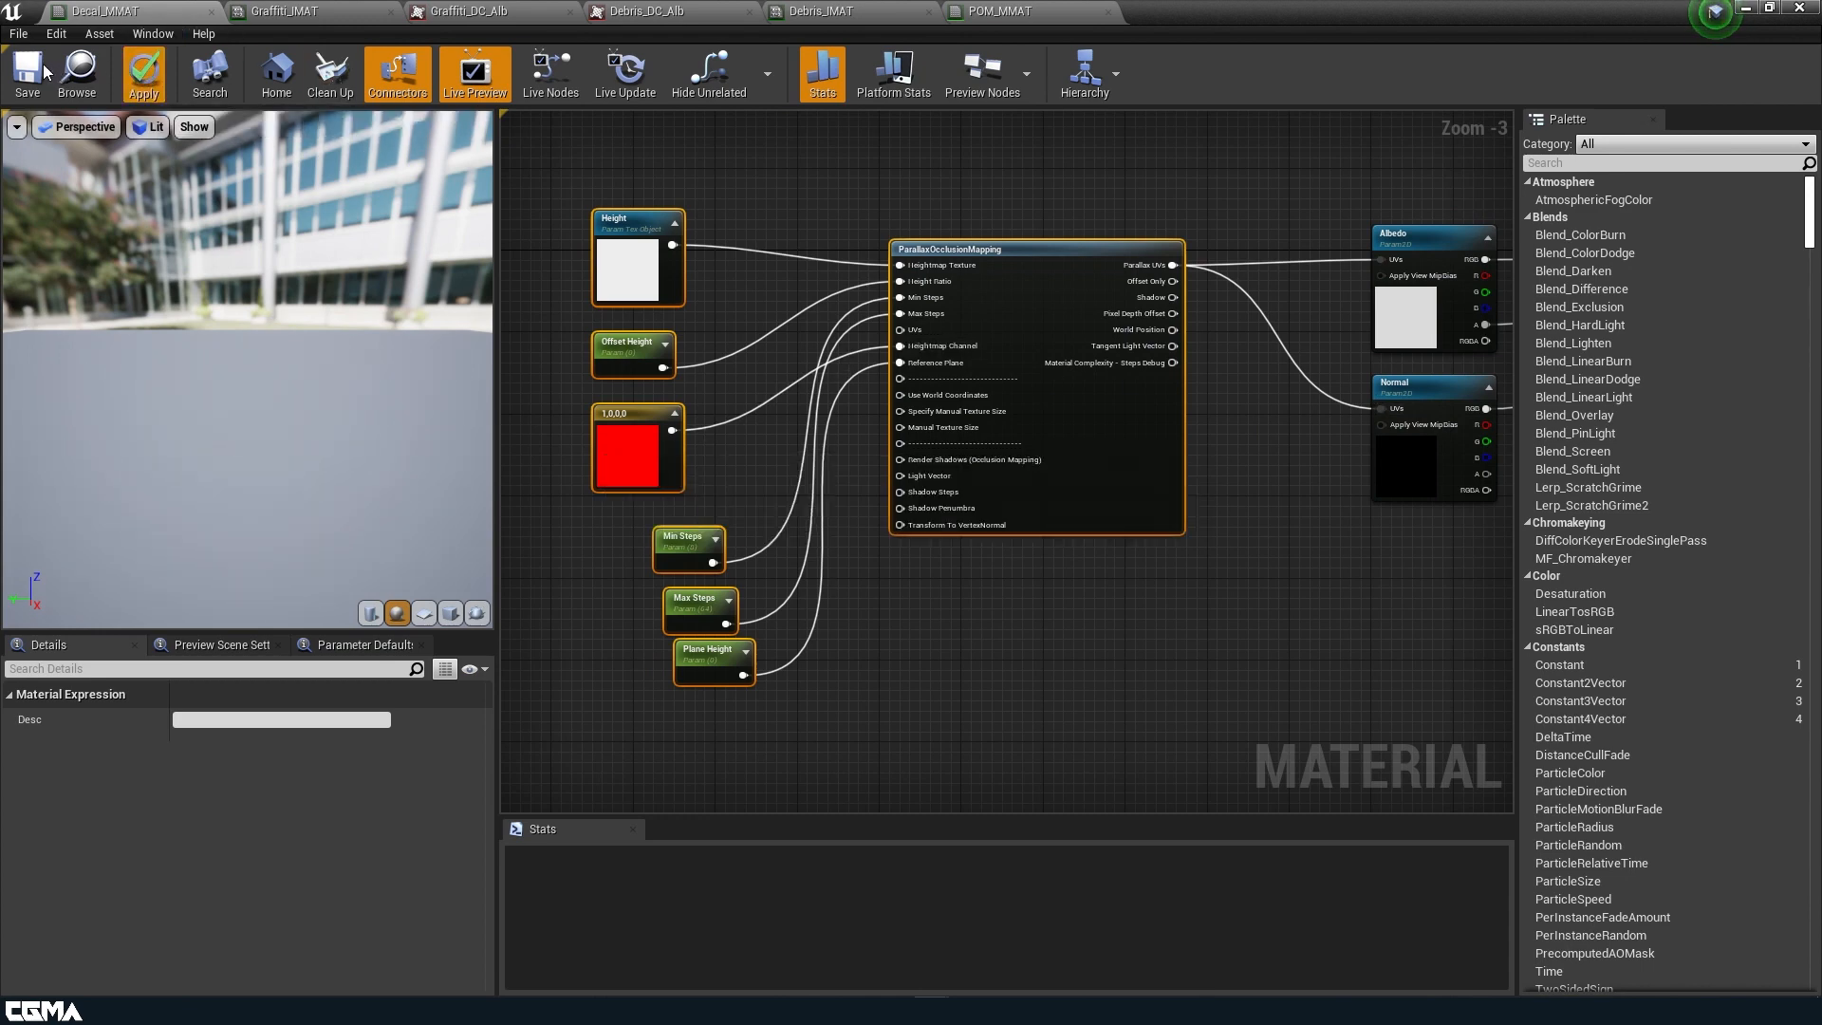
pyautogui.click(42, 71)
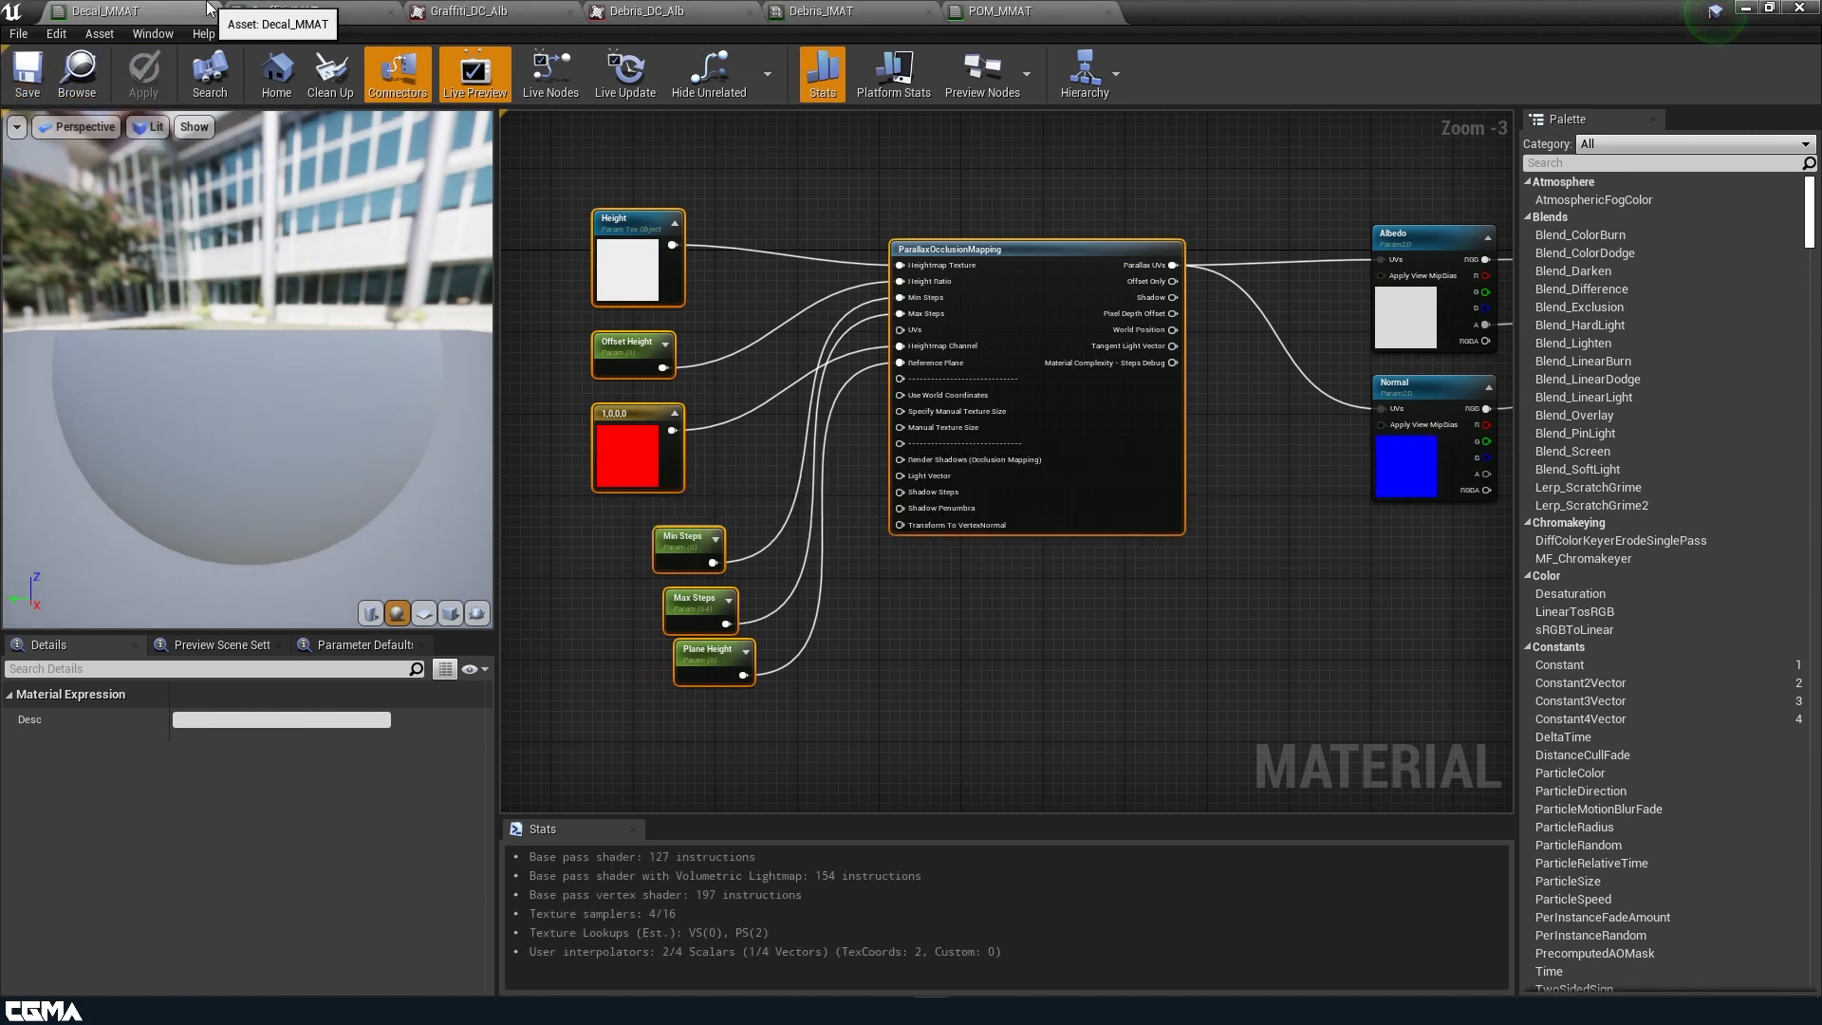
# Show the Graffiti_IMAT instance beside the level and enable its Height texture override.
pyautogui.moveTo(1611, 9); pyautogui.dragTo(1427, 162)
pyautogui.click(1207, 175)
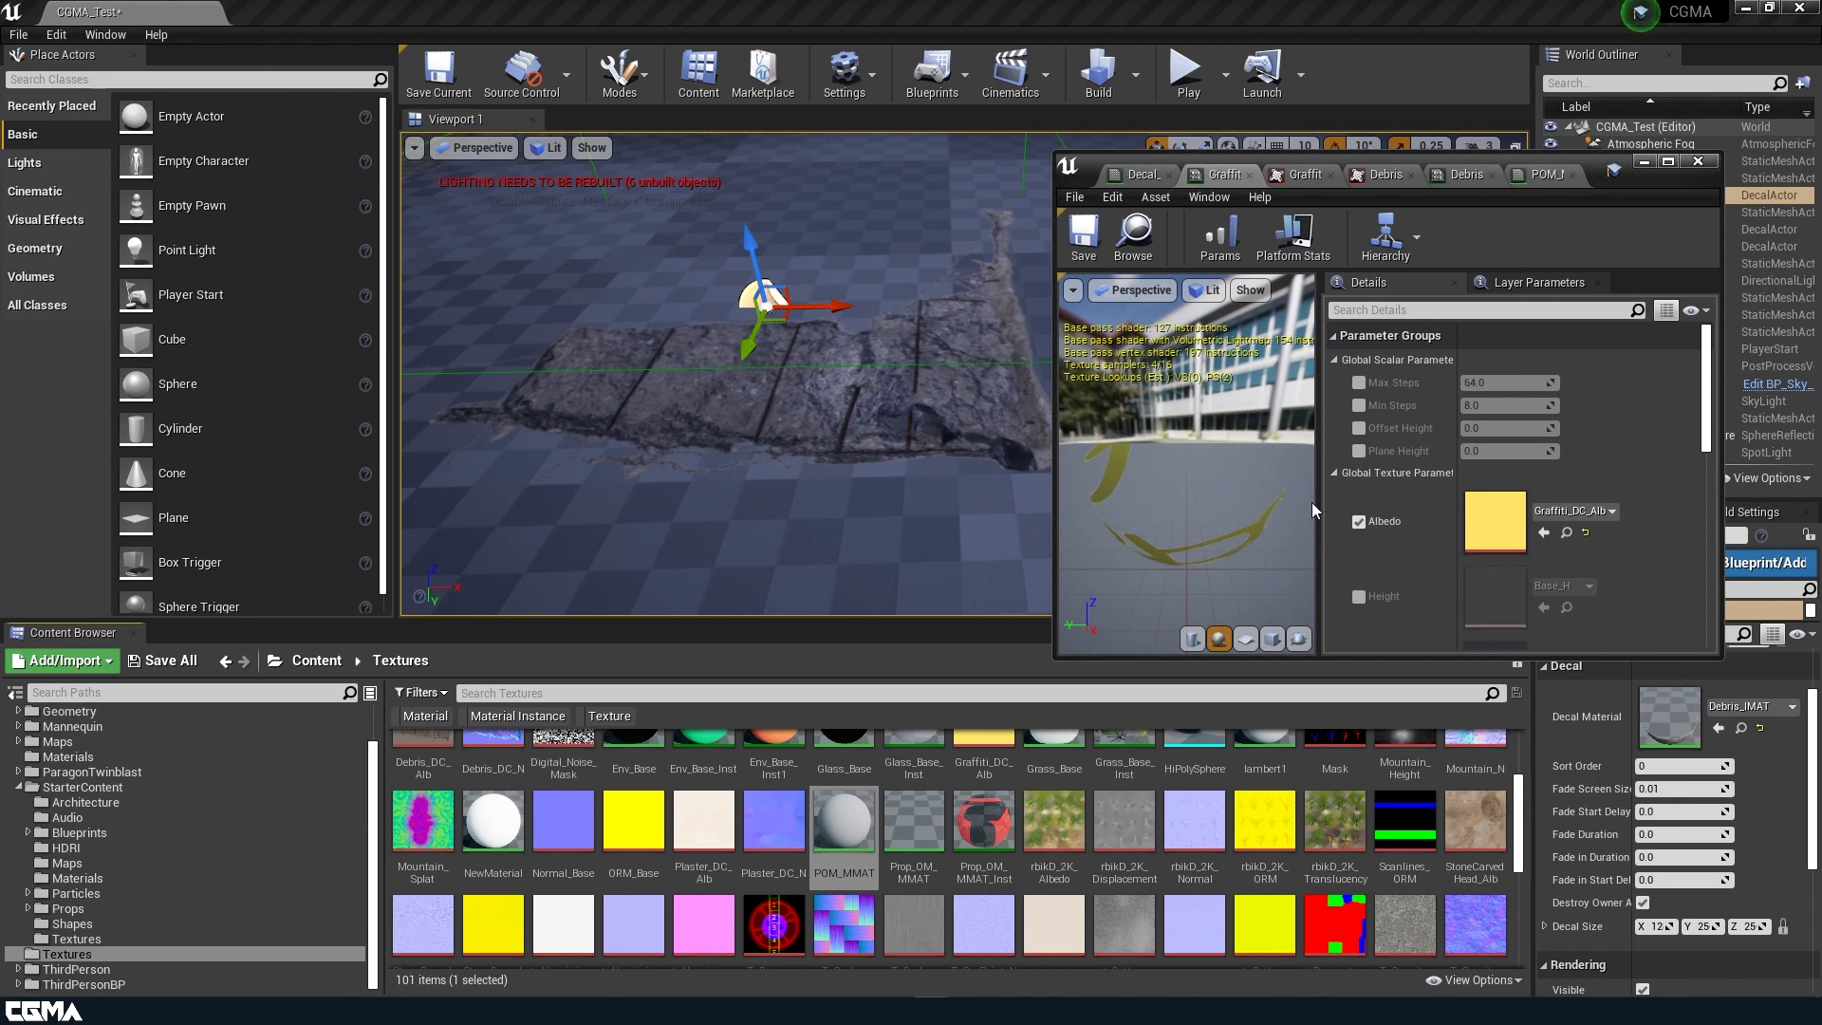
pyautogui.scroll(-2, 1478, 507)
pyautogui.click(1359, 476)
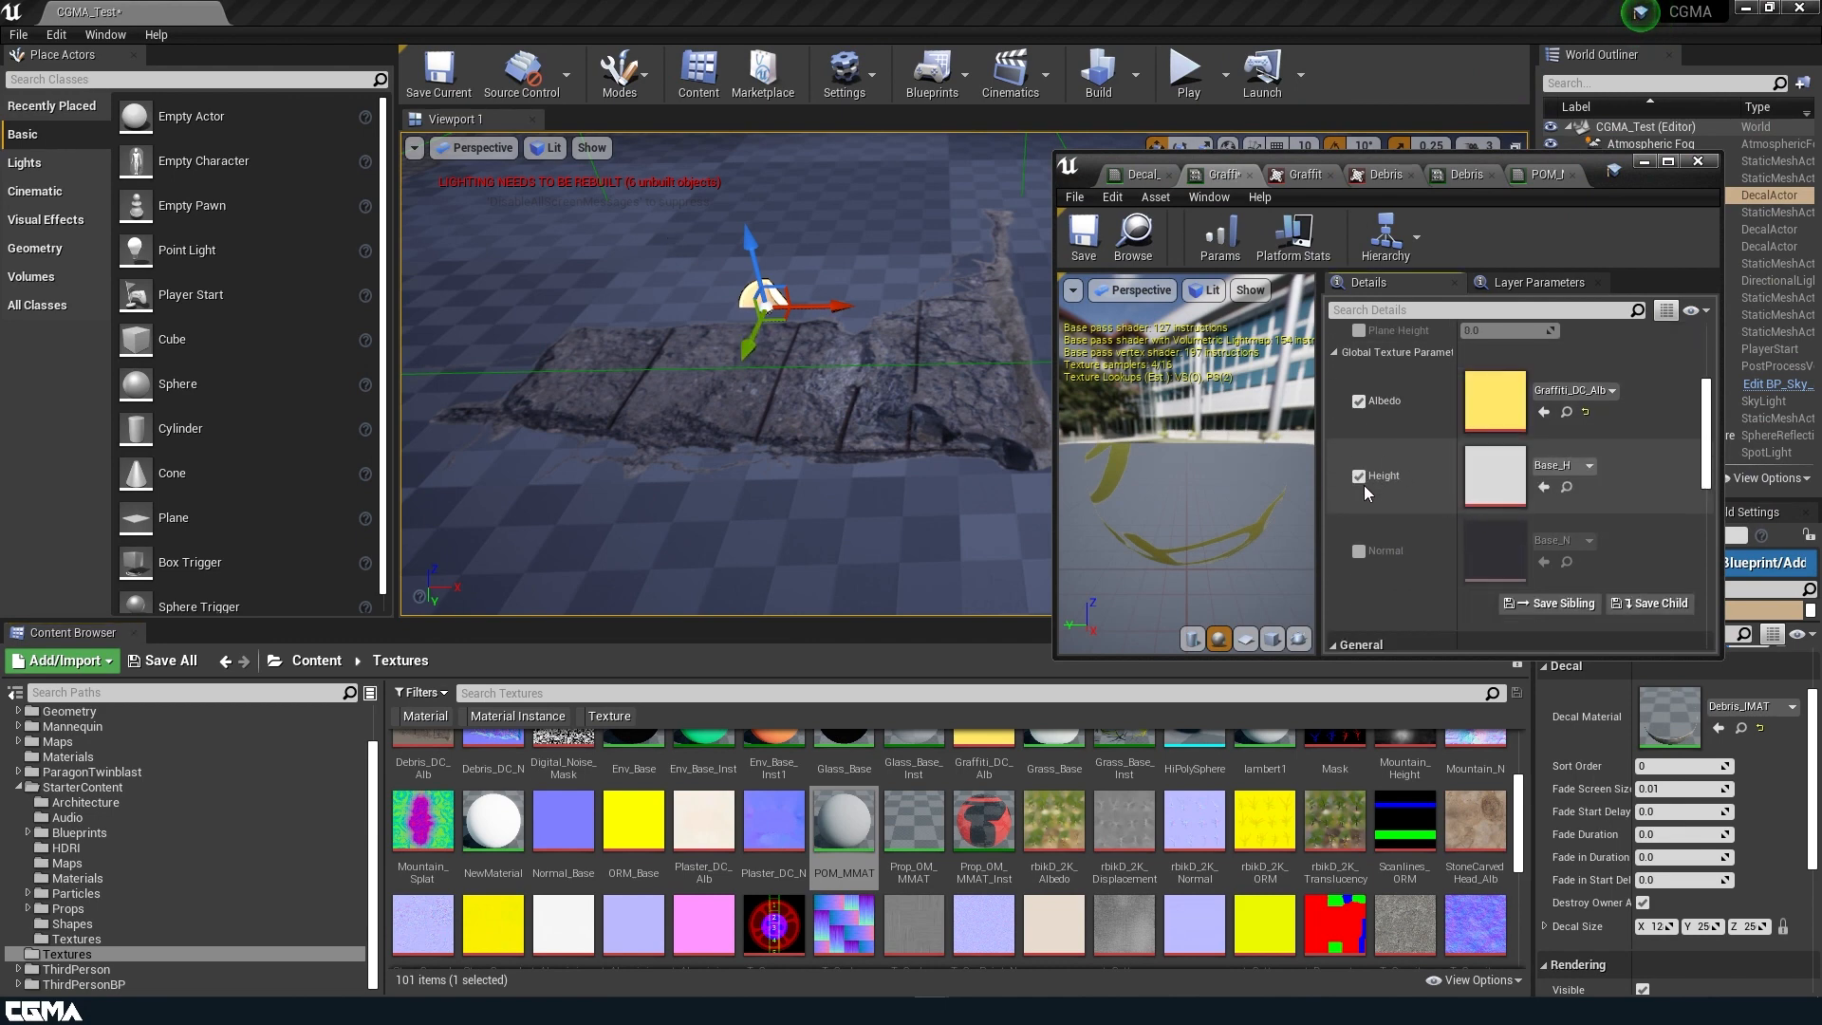
# Bring up the Debris_IMAT material instance and enable its Height texture override.
pyautogui.click(1303, 175)
pyautogui.click(1387, 174)
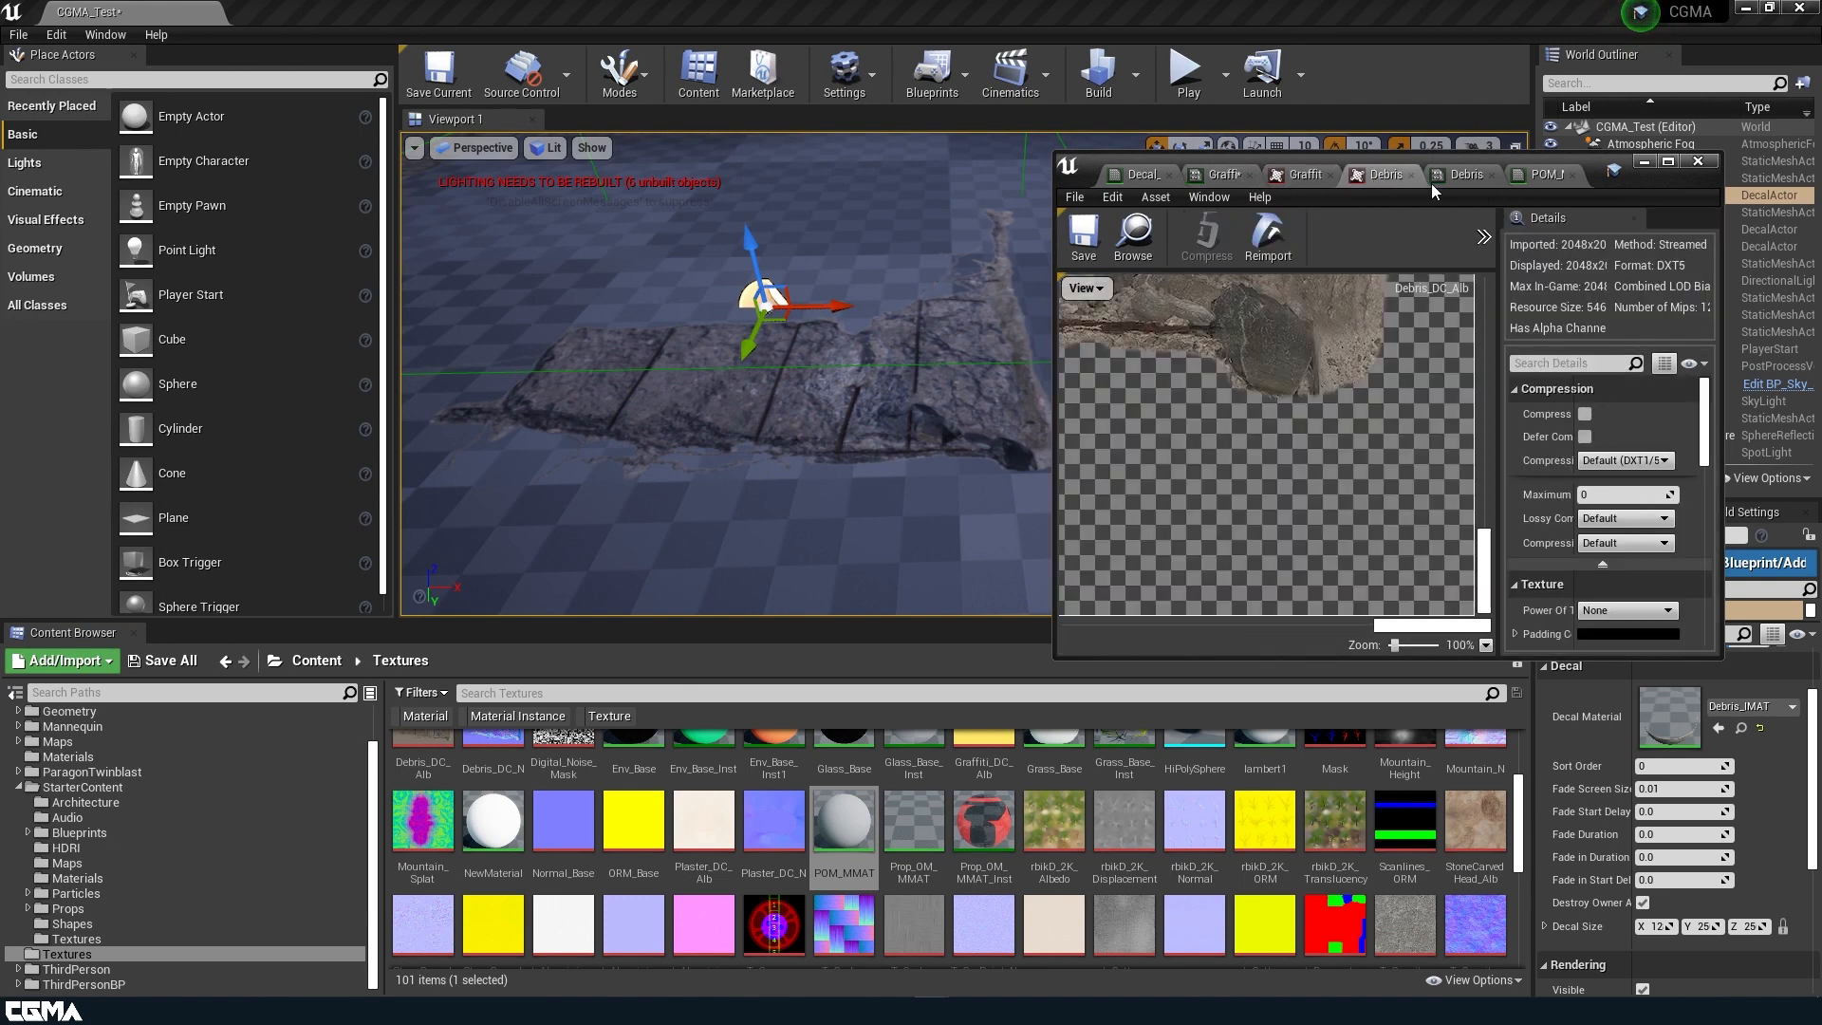
pyautogui.click(1469, 176)
pyautogui.scroll(-5, 1454, 555)
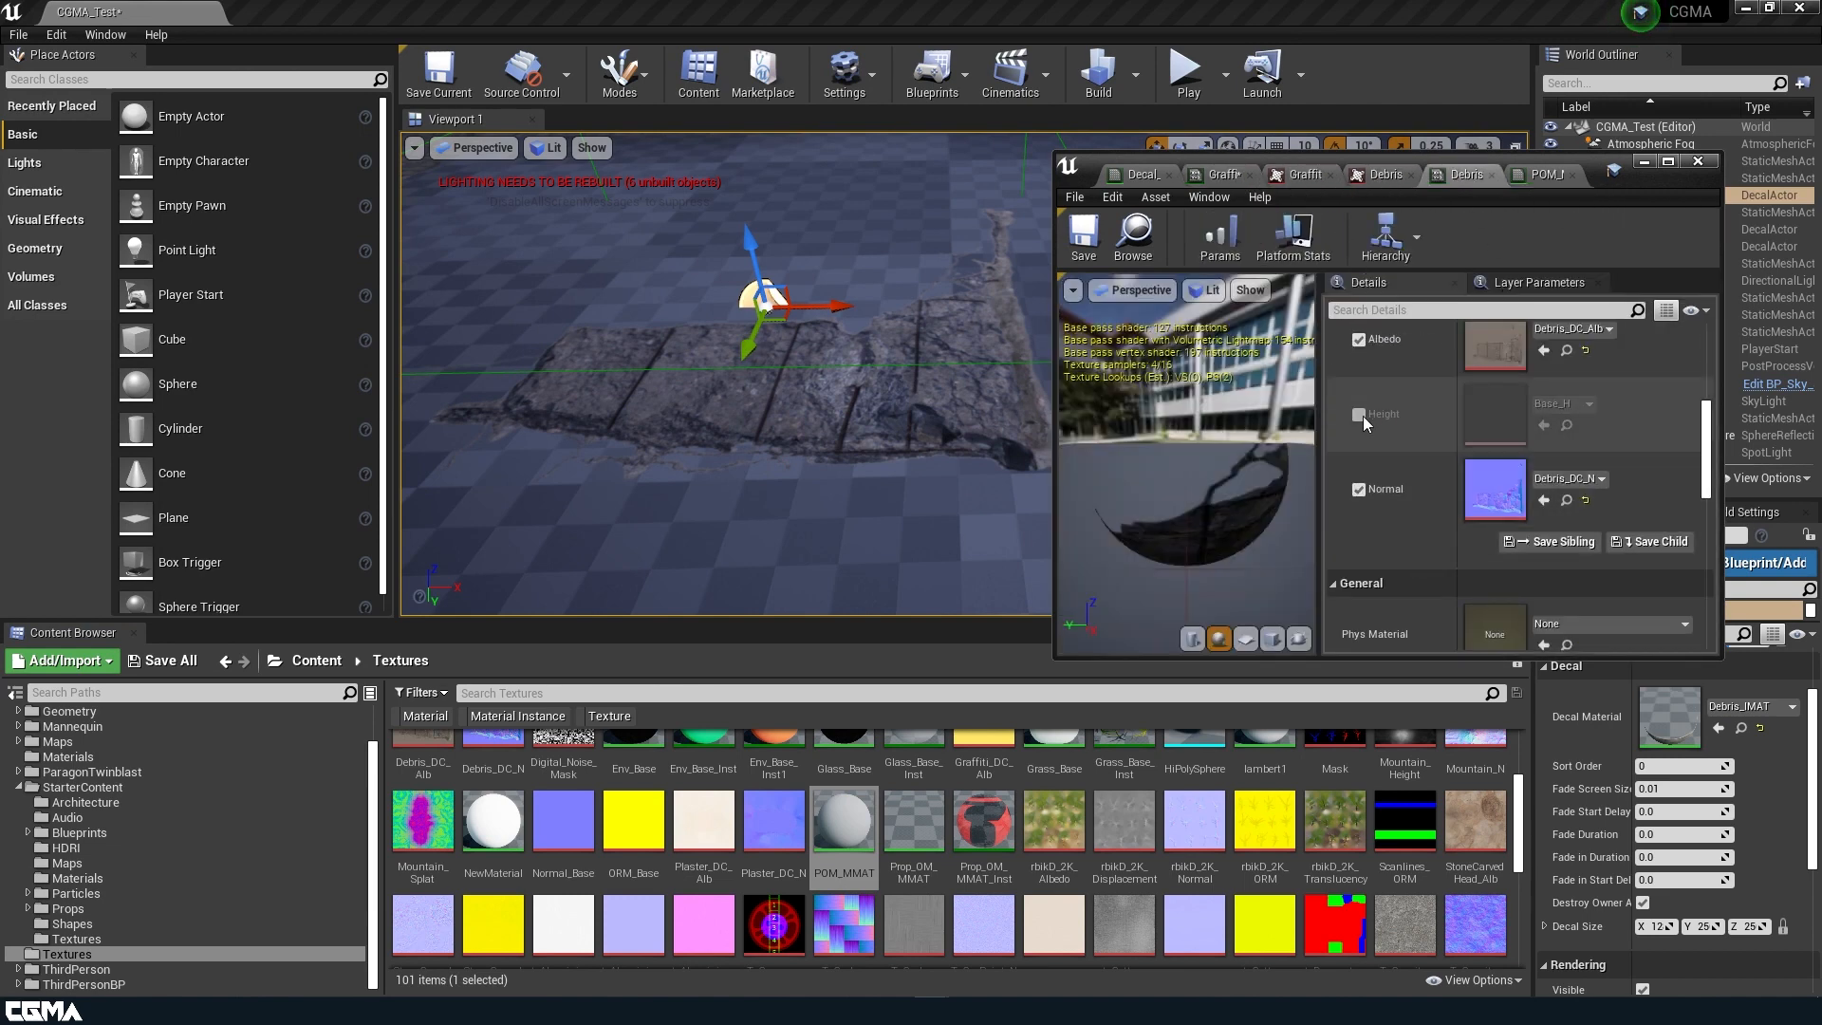
pyautogui.click(1359, 415)
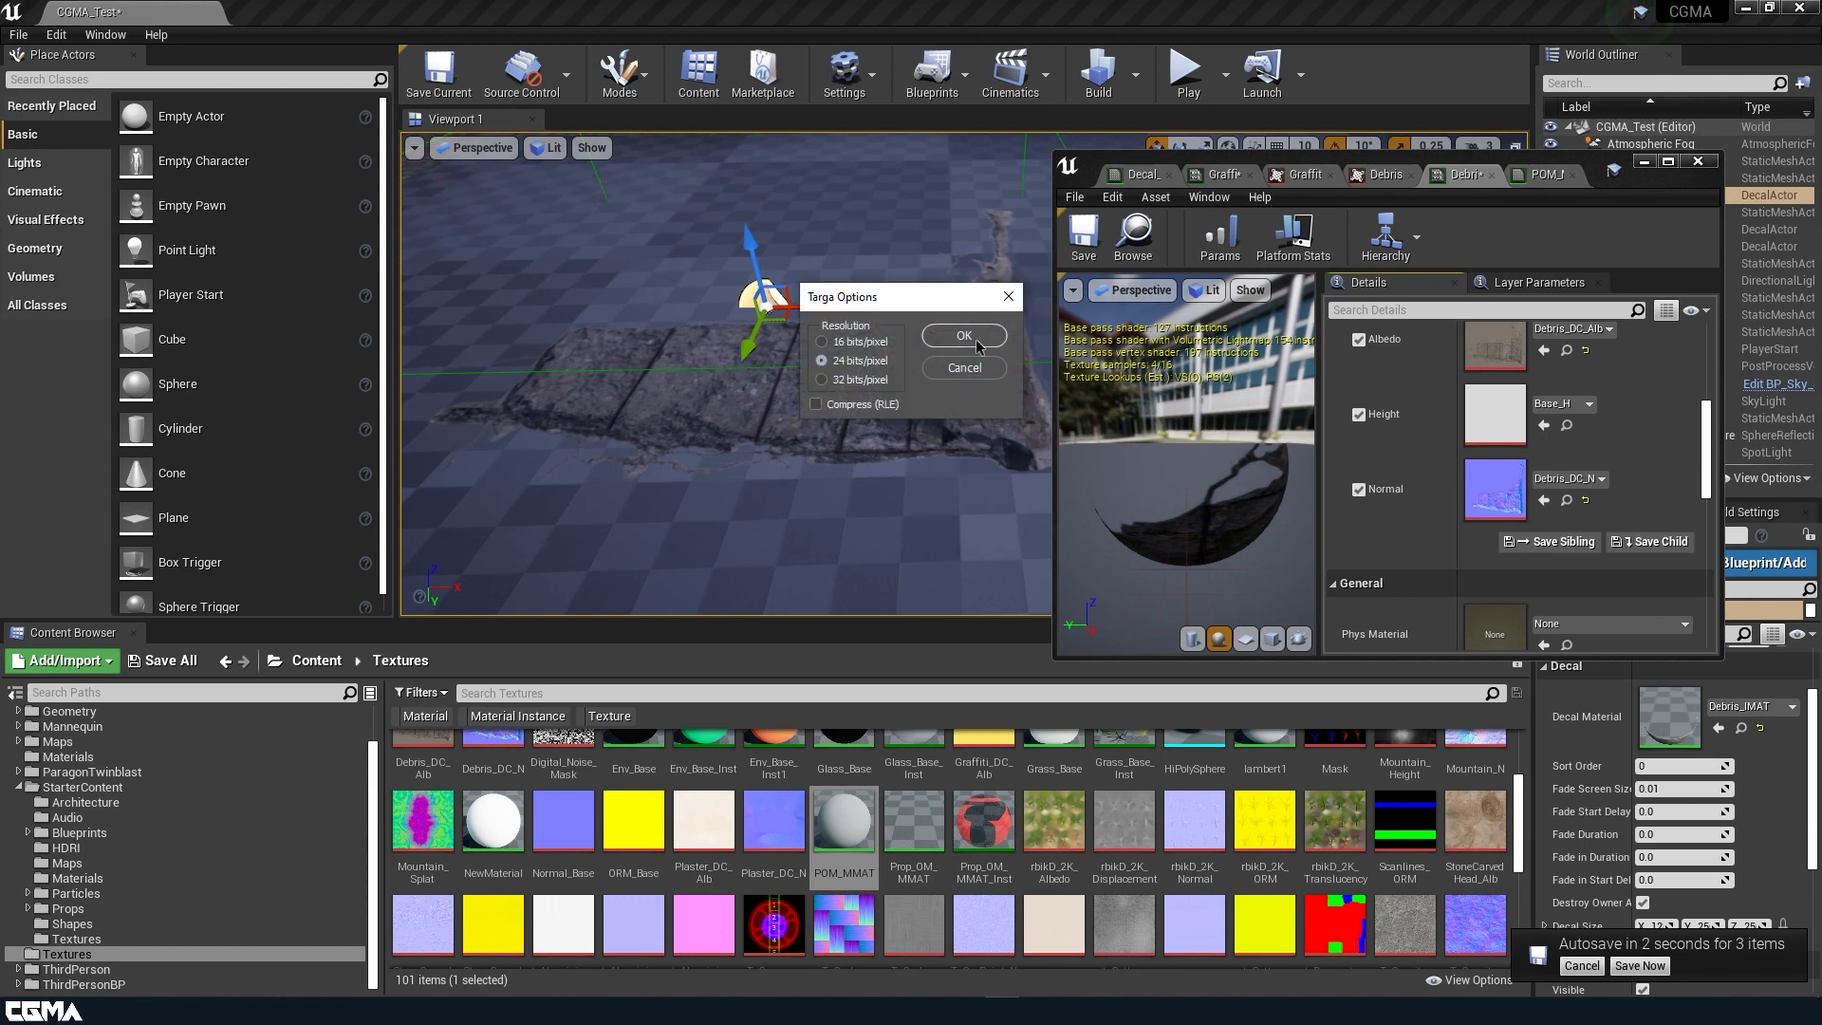
# Save the debris height map as a 24 bits/pixel Targa and import Debris_DC_H from Decals_Misc_tbqmbayr_2K_atlas_ms into the Textures folder.
pyautogui.click(976, 344)
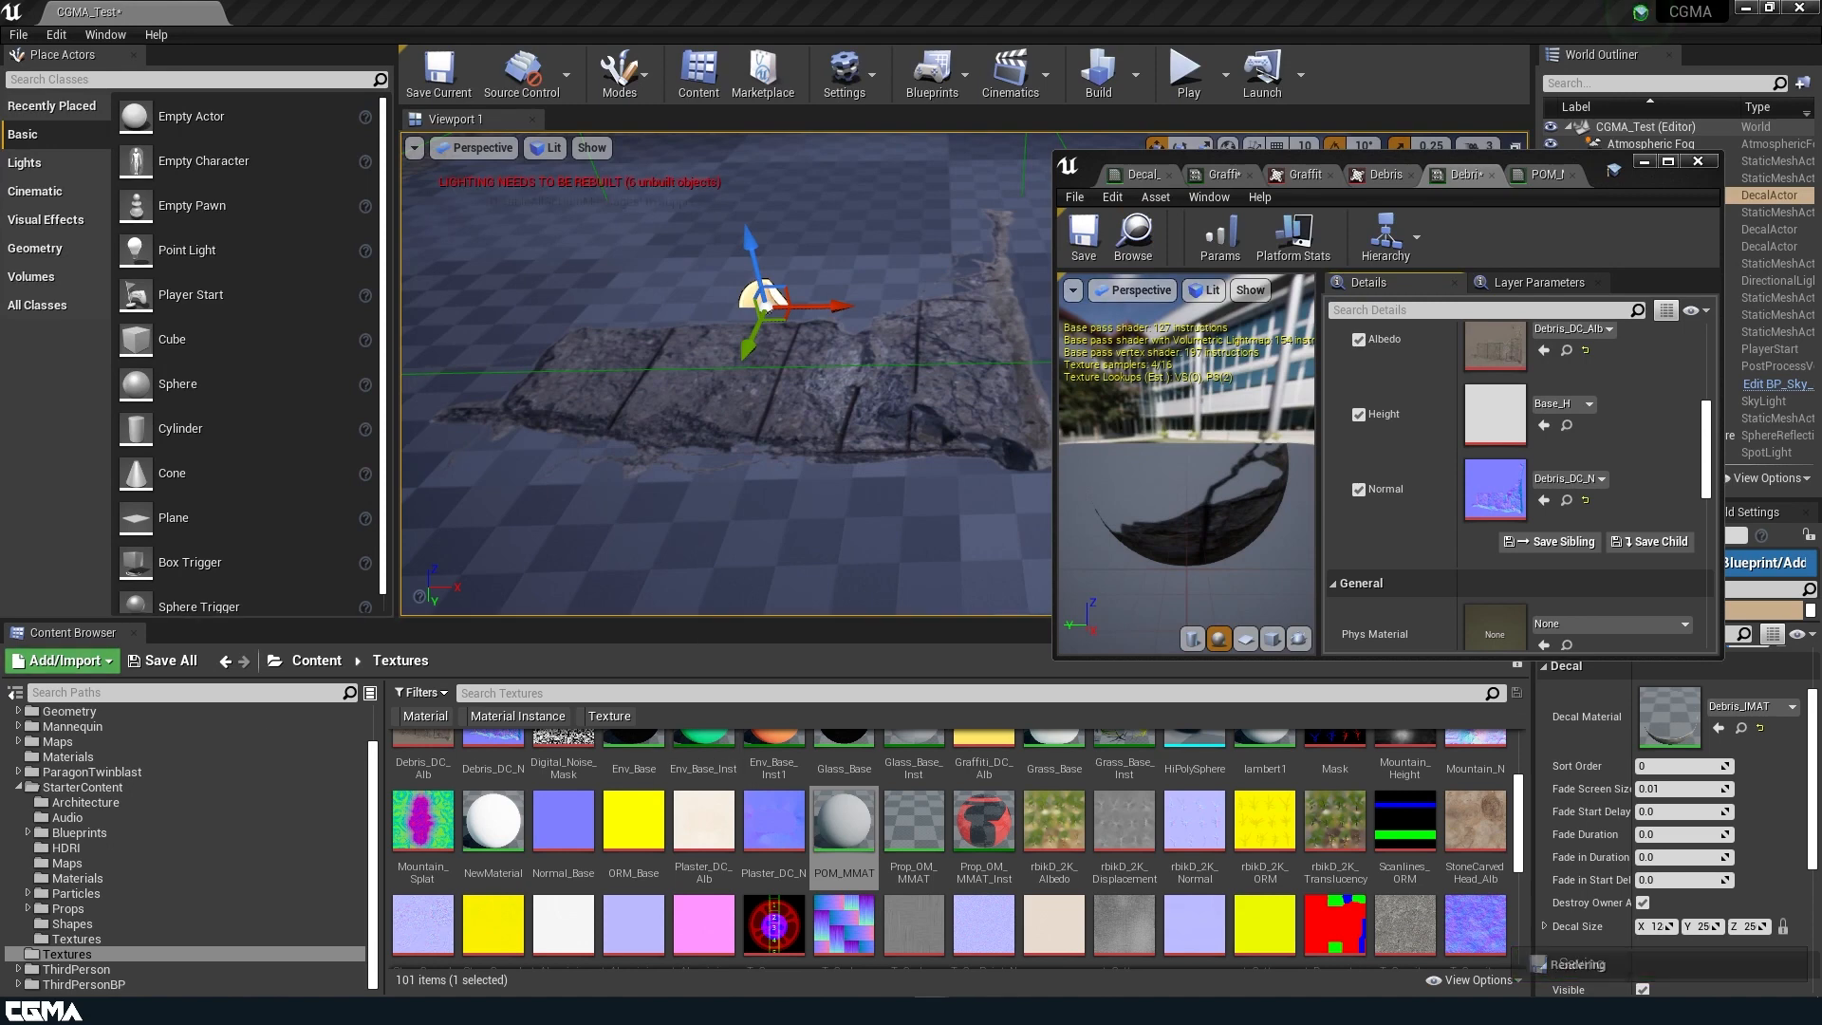
pyautogui.moveTo(710, 621); pyautogui.dragTo(722, 173)
pyautogui.rightClick(800, 932)
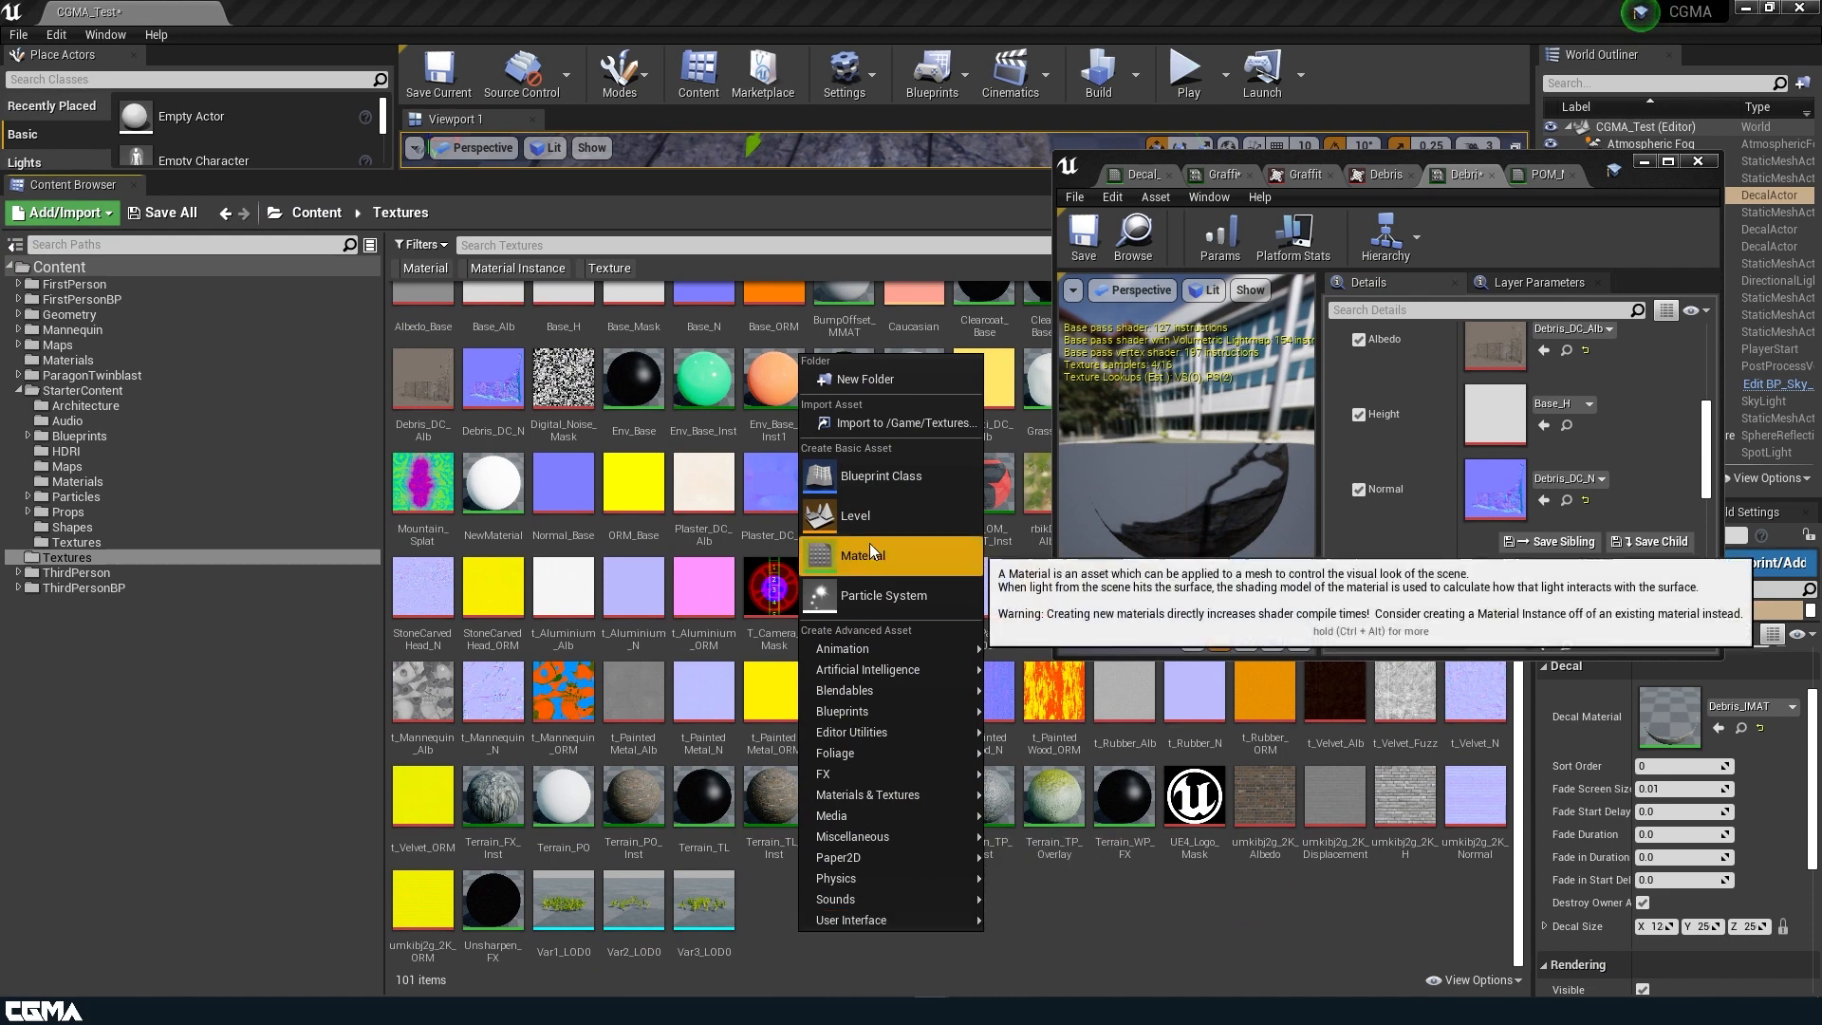
pyautogui.click(851, 425)
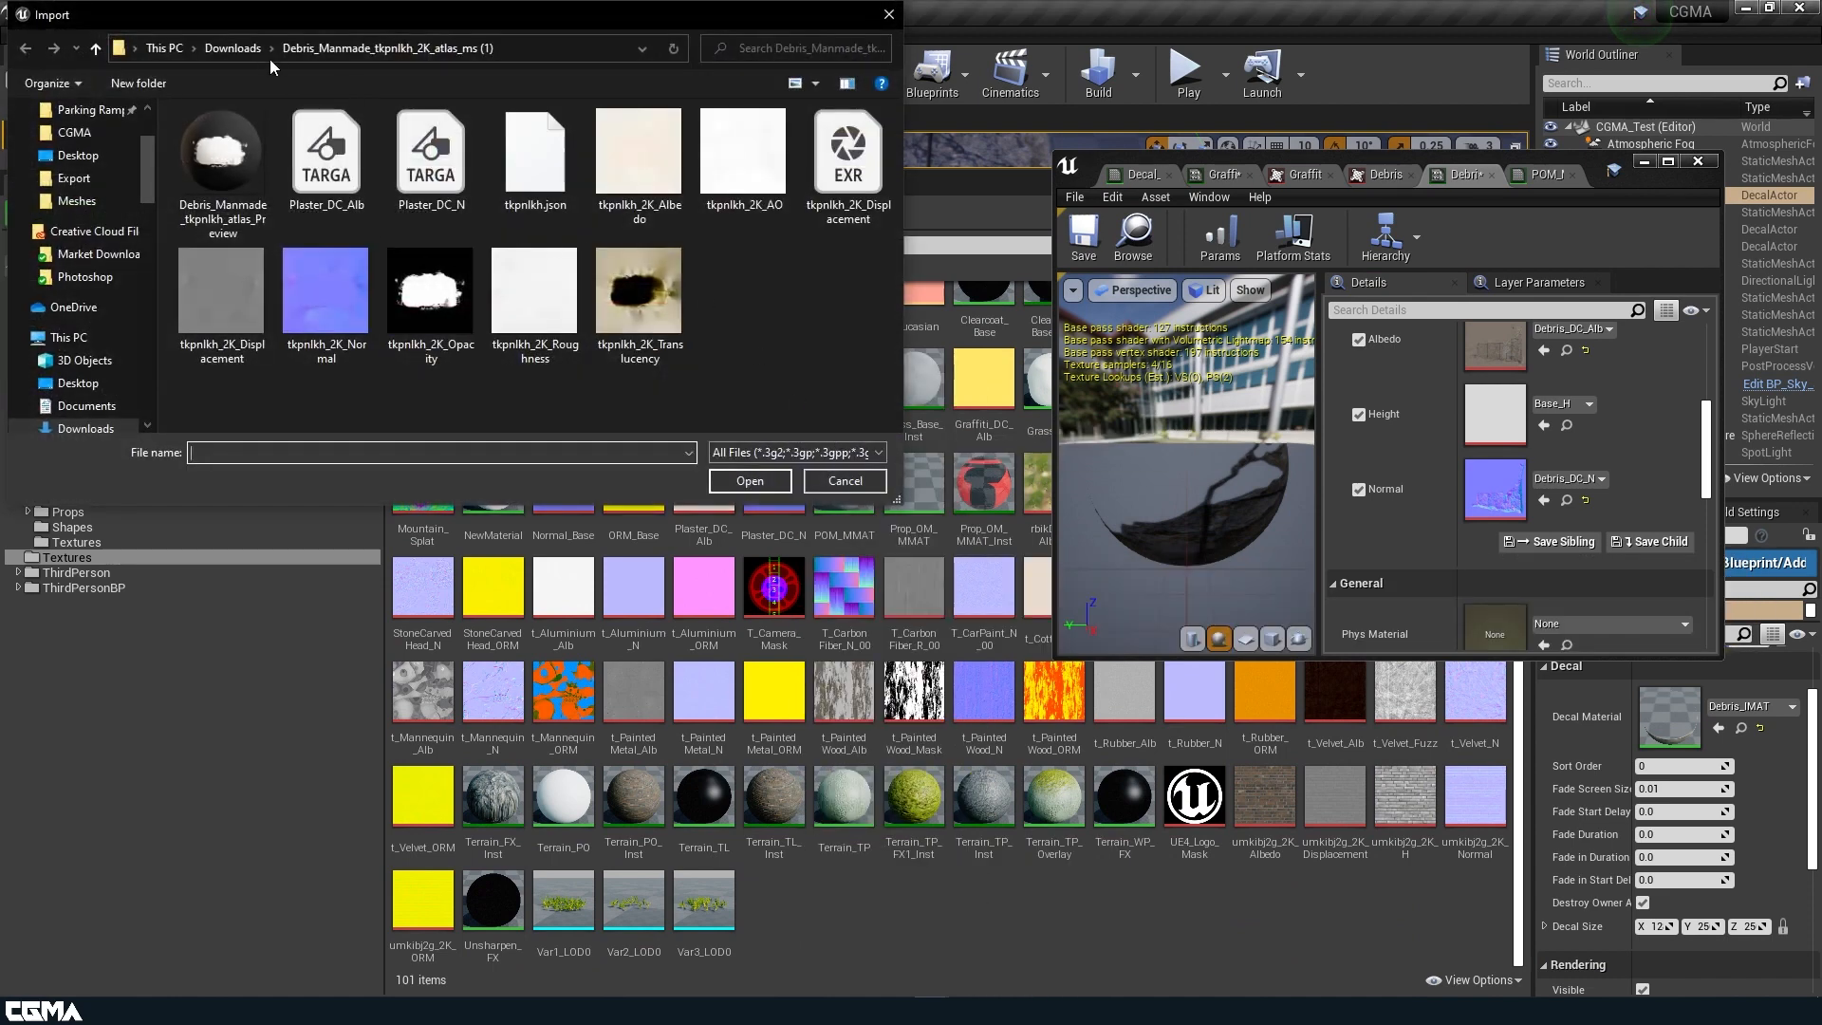
pyautogui.click(235, 51)
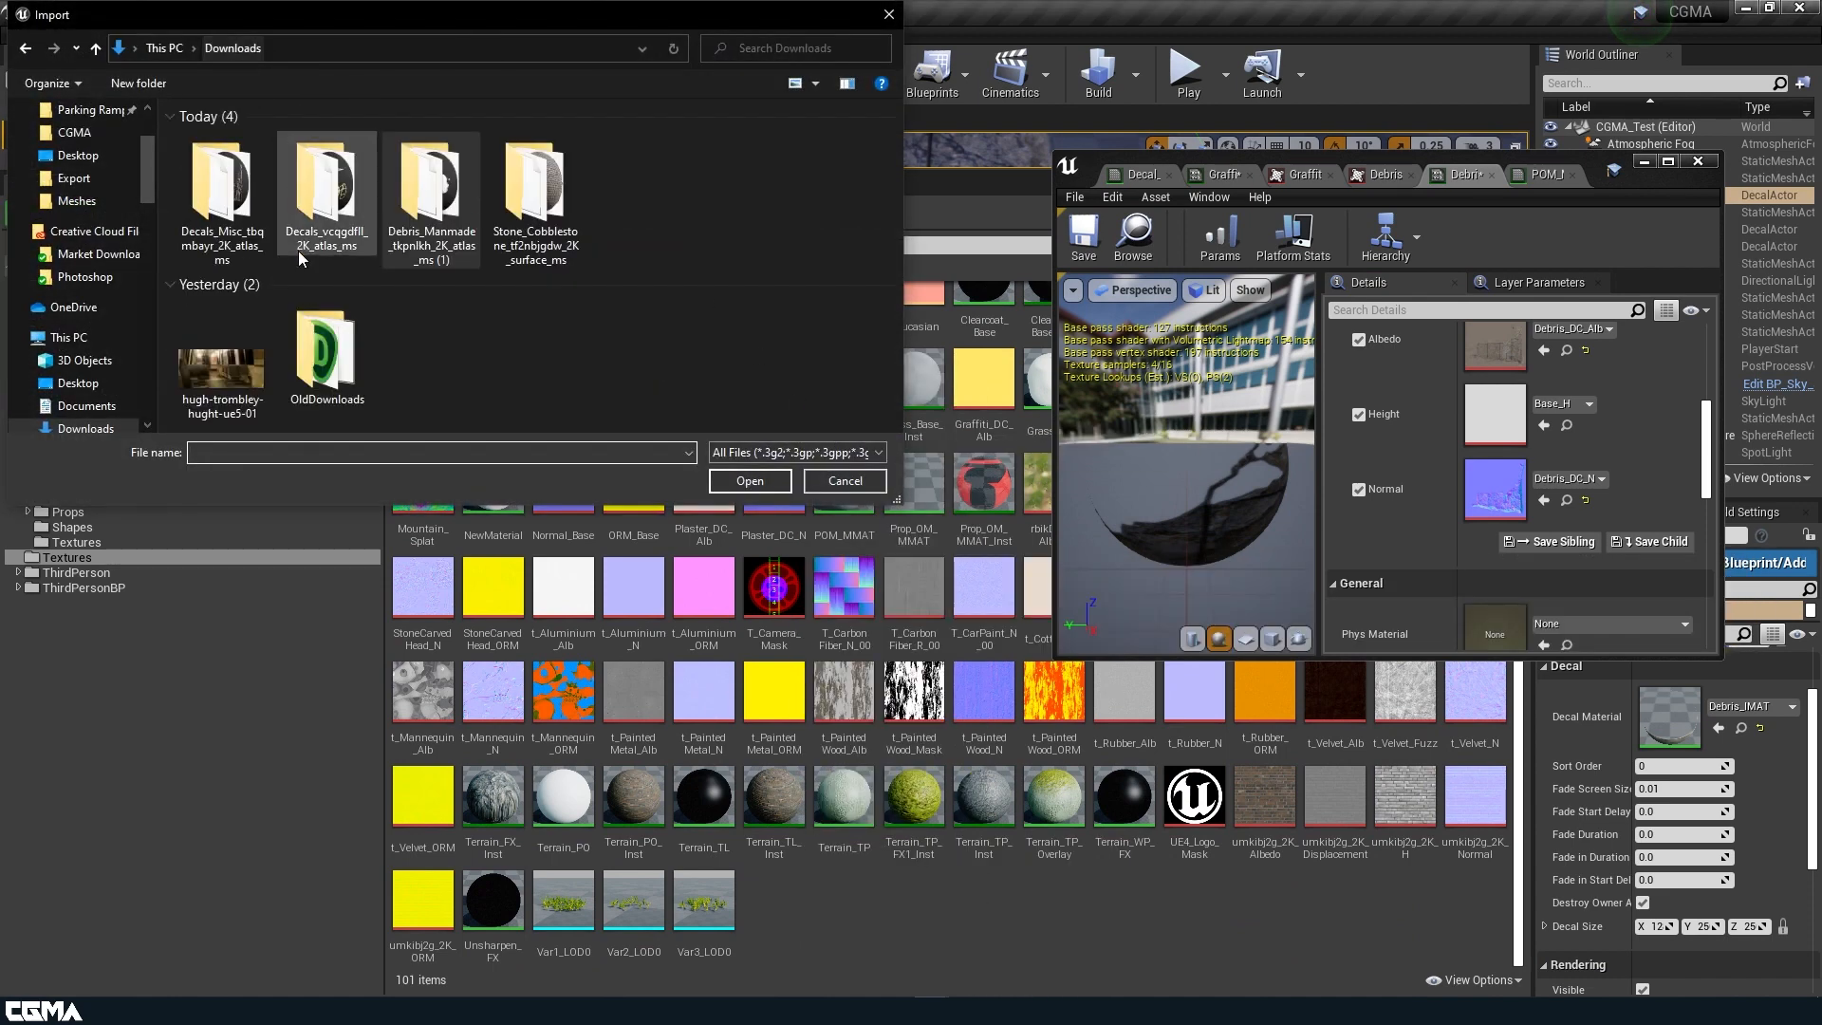
pyautogui.doubleClick(448, 201)
pyautogui.click(232, 48)
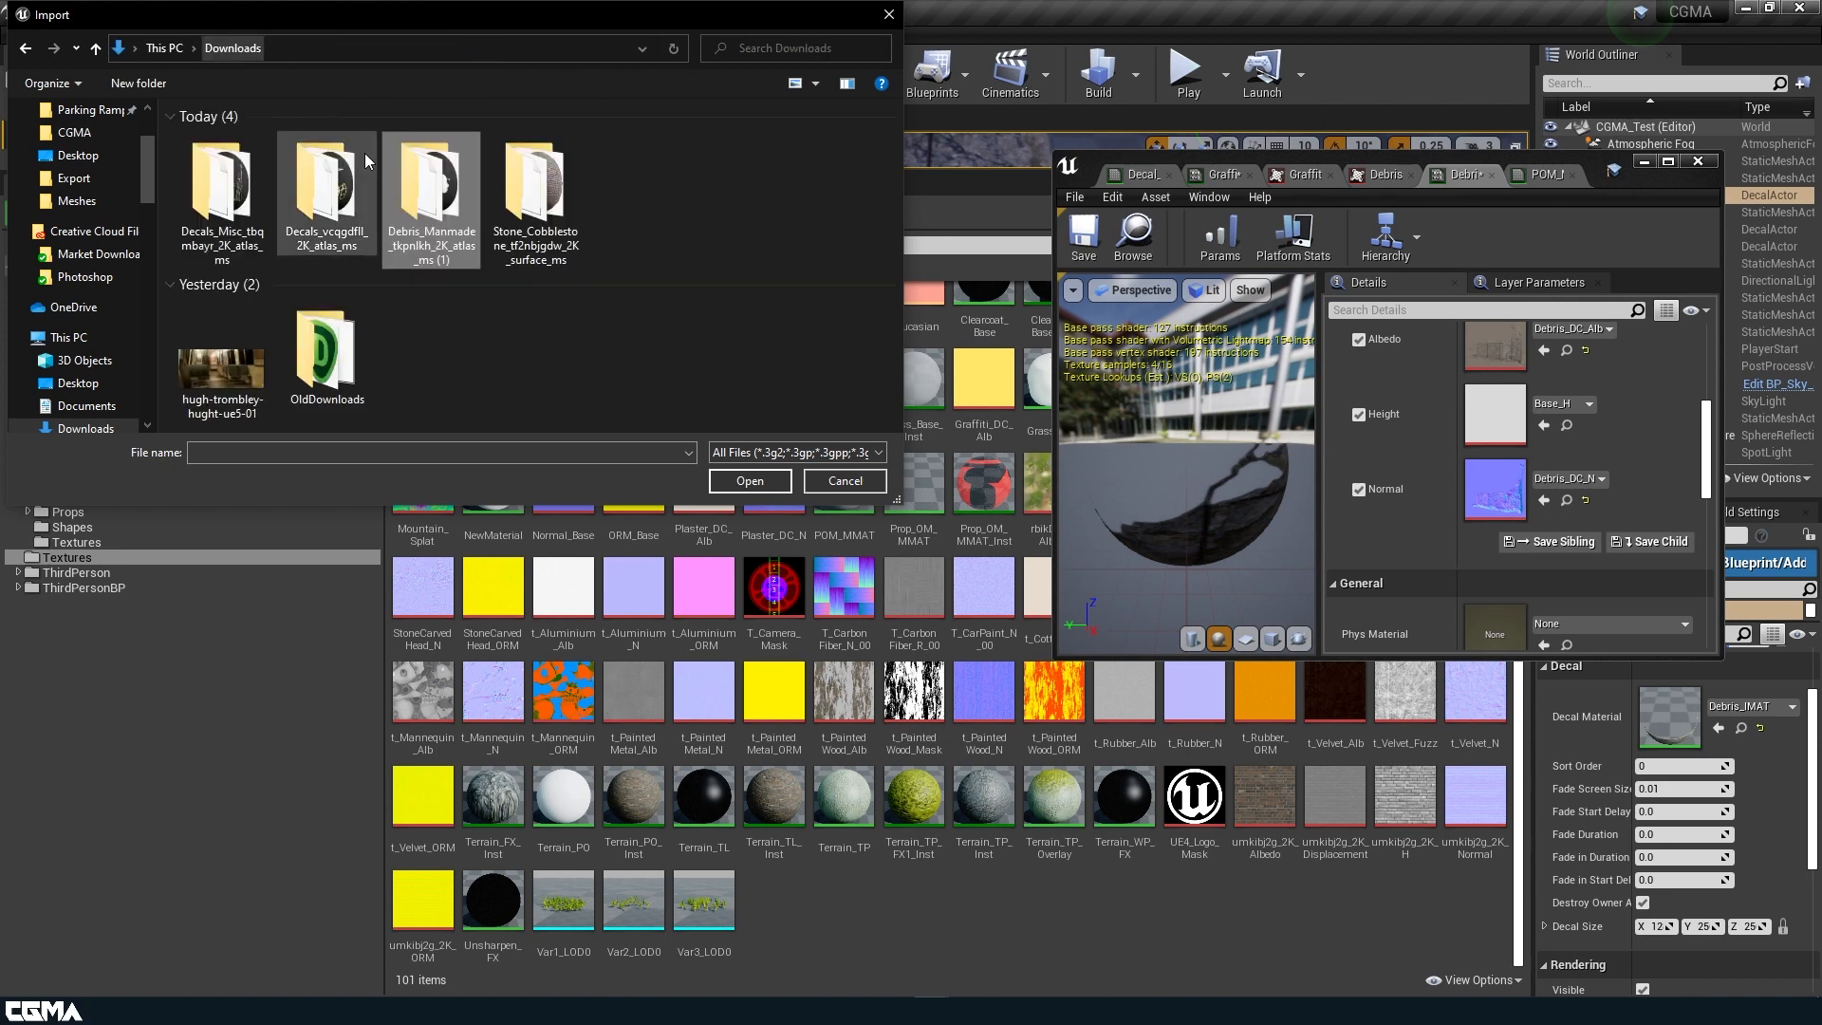
pyautogui.doubleClick(222, 190)
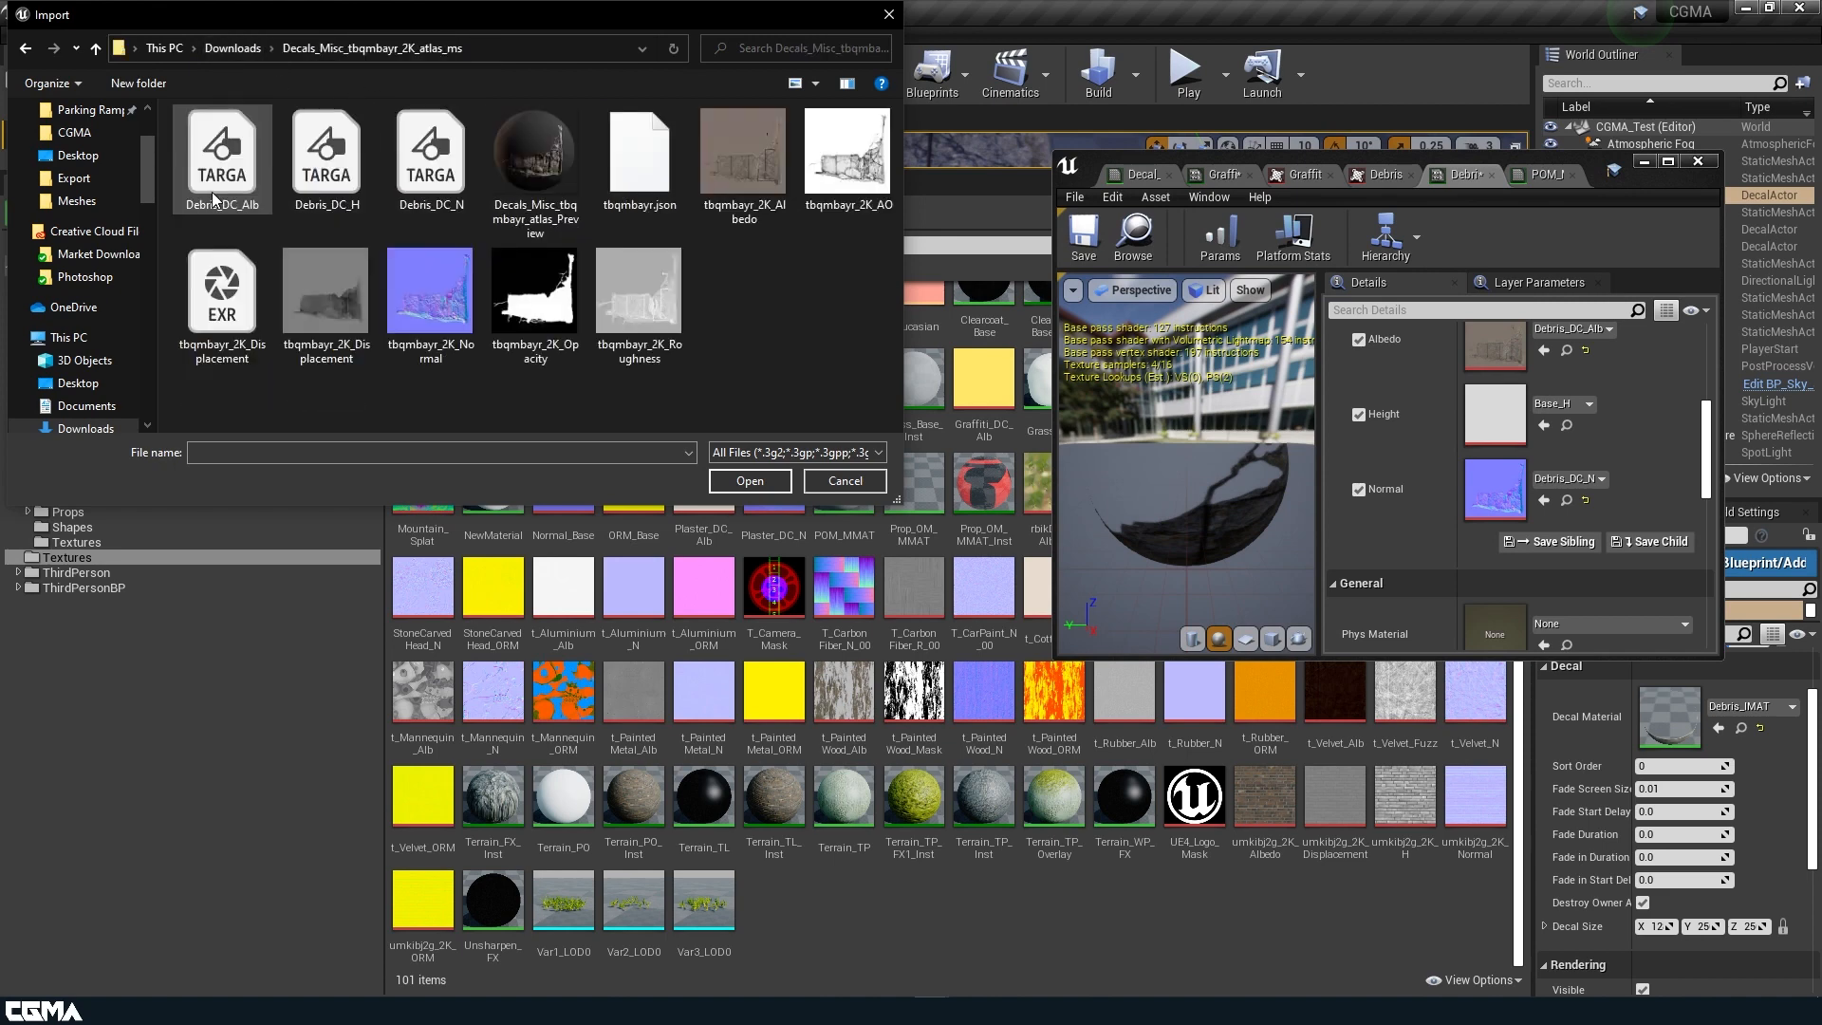
pyautogui.click(407, 180)
pyautogui.click(327, 157)
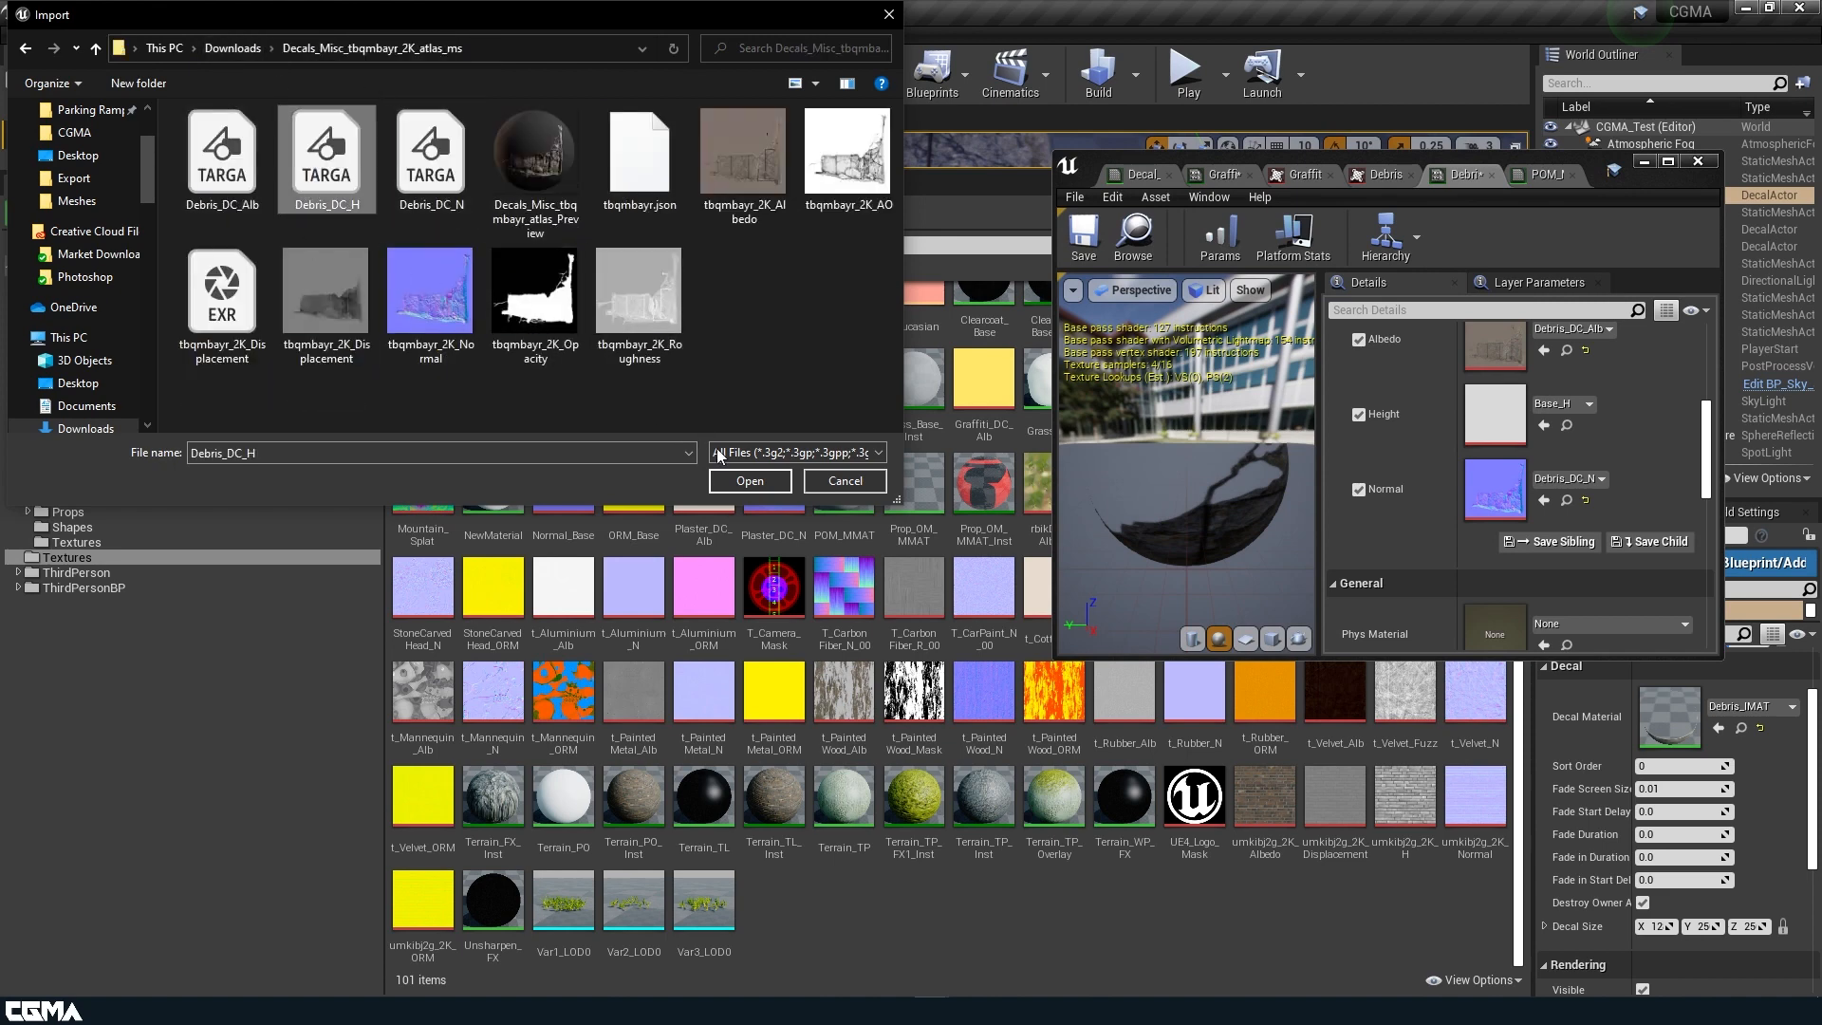
pyautogui.click(750, 481)
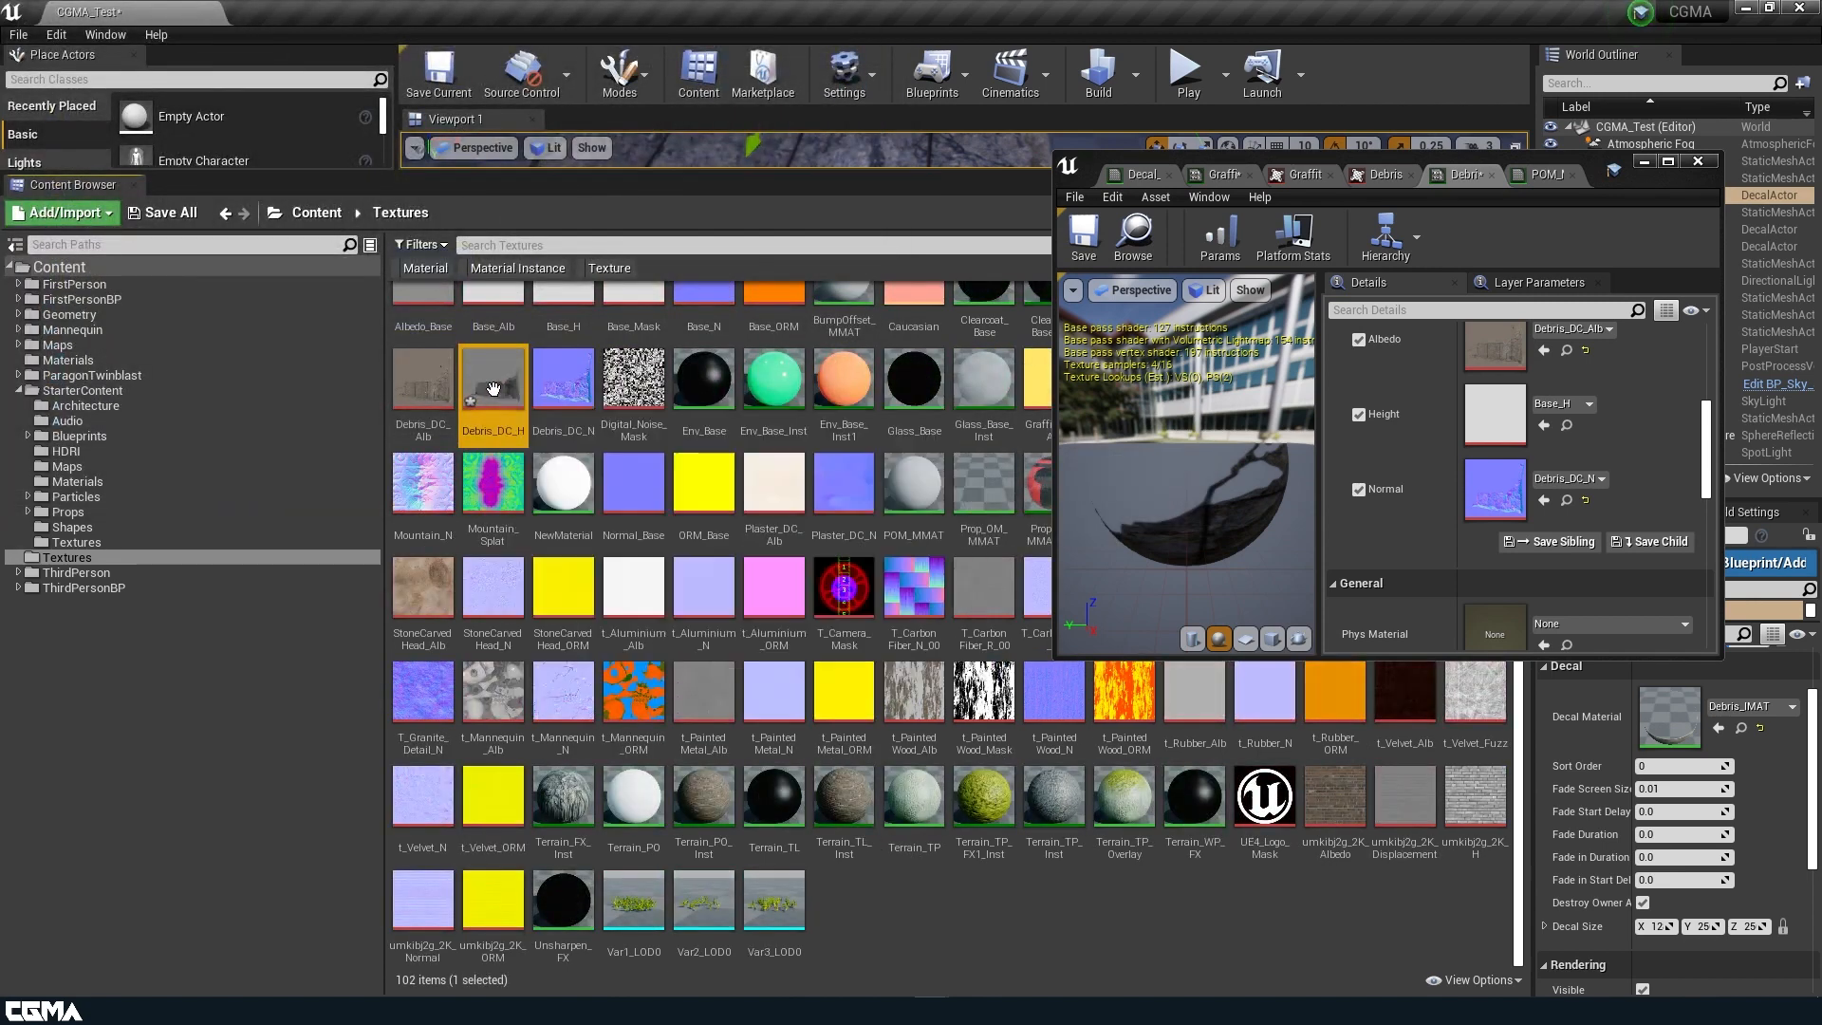
# Set the Debris_DC_H texture's compression to Grayscale (R8, RGB8 sRGB) and save it.
pyautogui.doubleClick(493, 389)
pyautogui.scroll(-3, 1580, 491)
pyautogui.scroll(2, 1596, 513)
pyautogui.click(1625, 431)
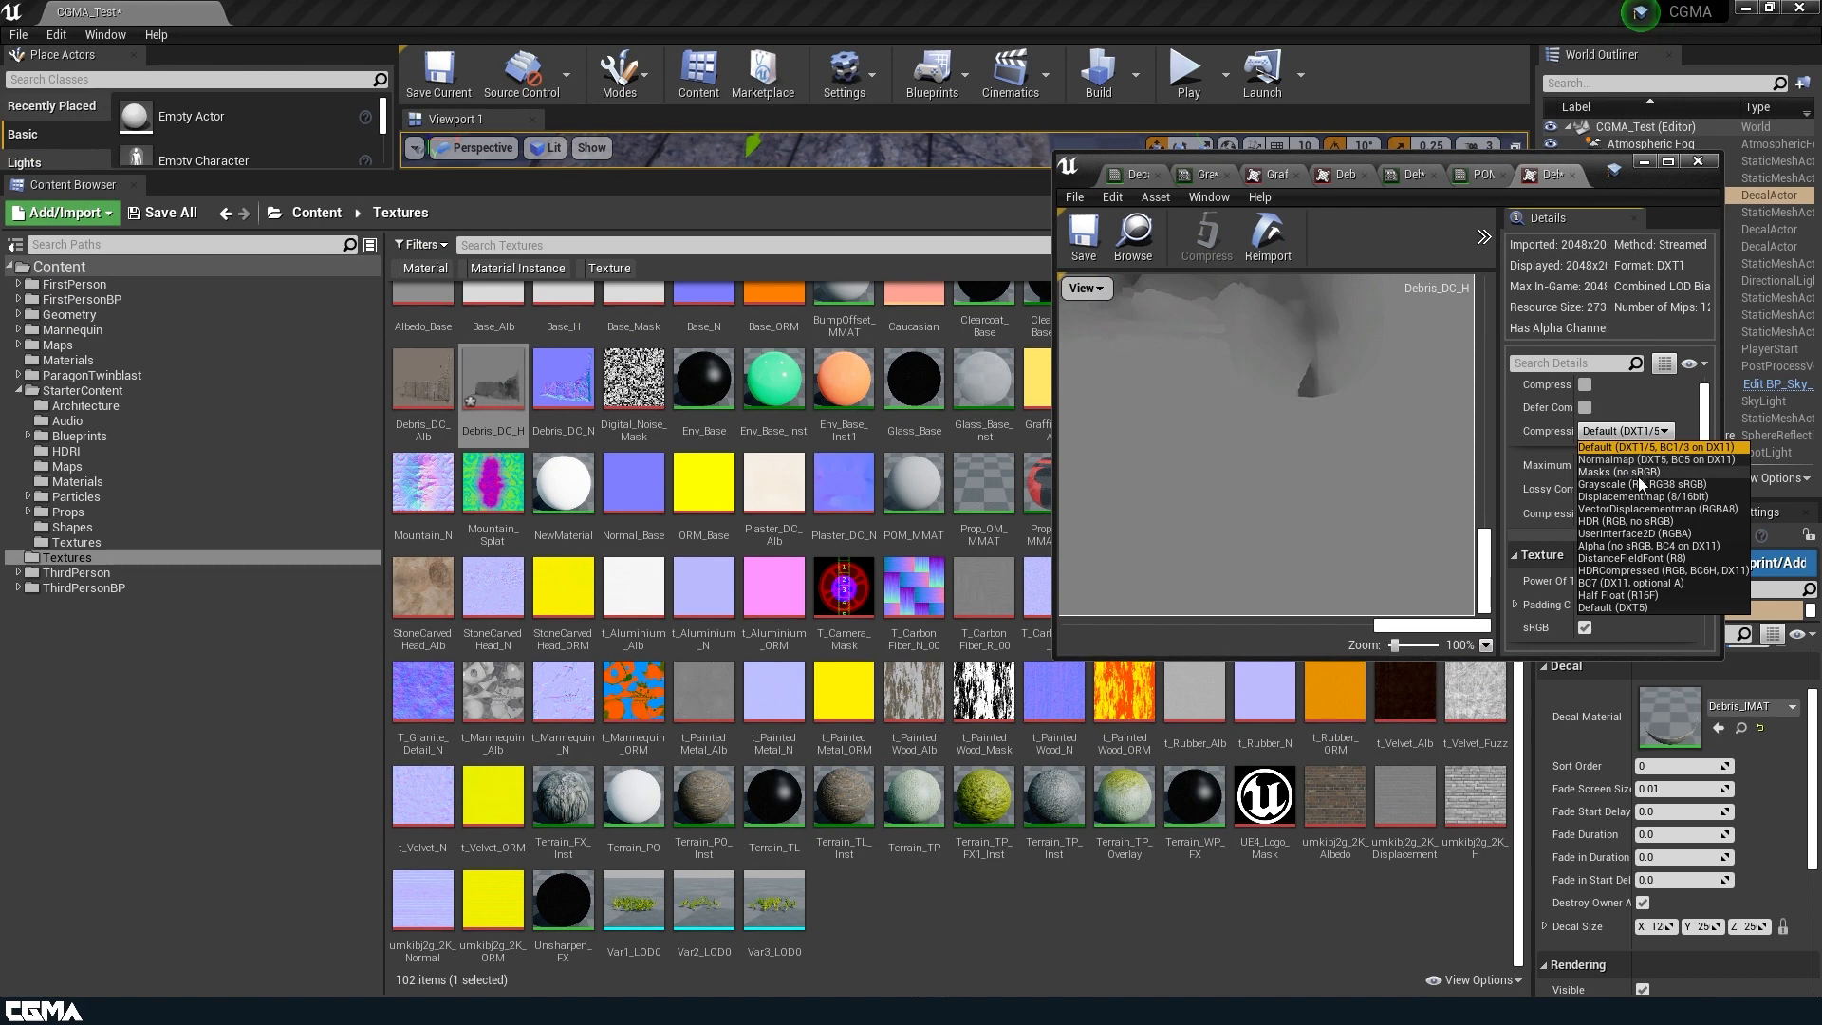
pyautogui.click(1638, 484)
pyautogui.click(1073, 255)
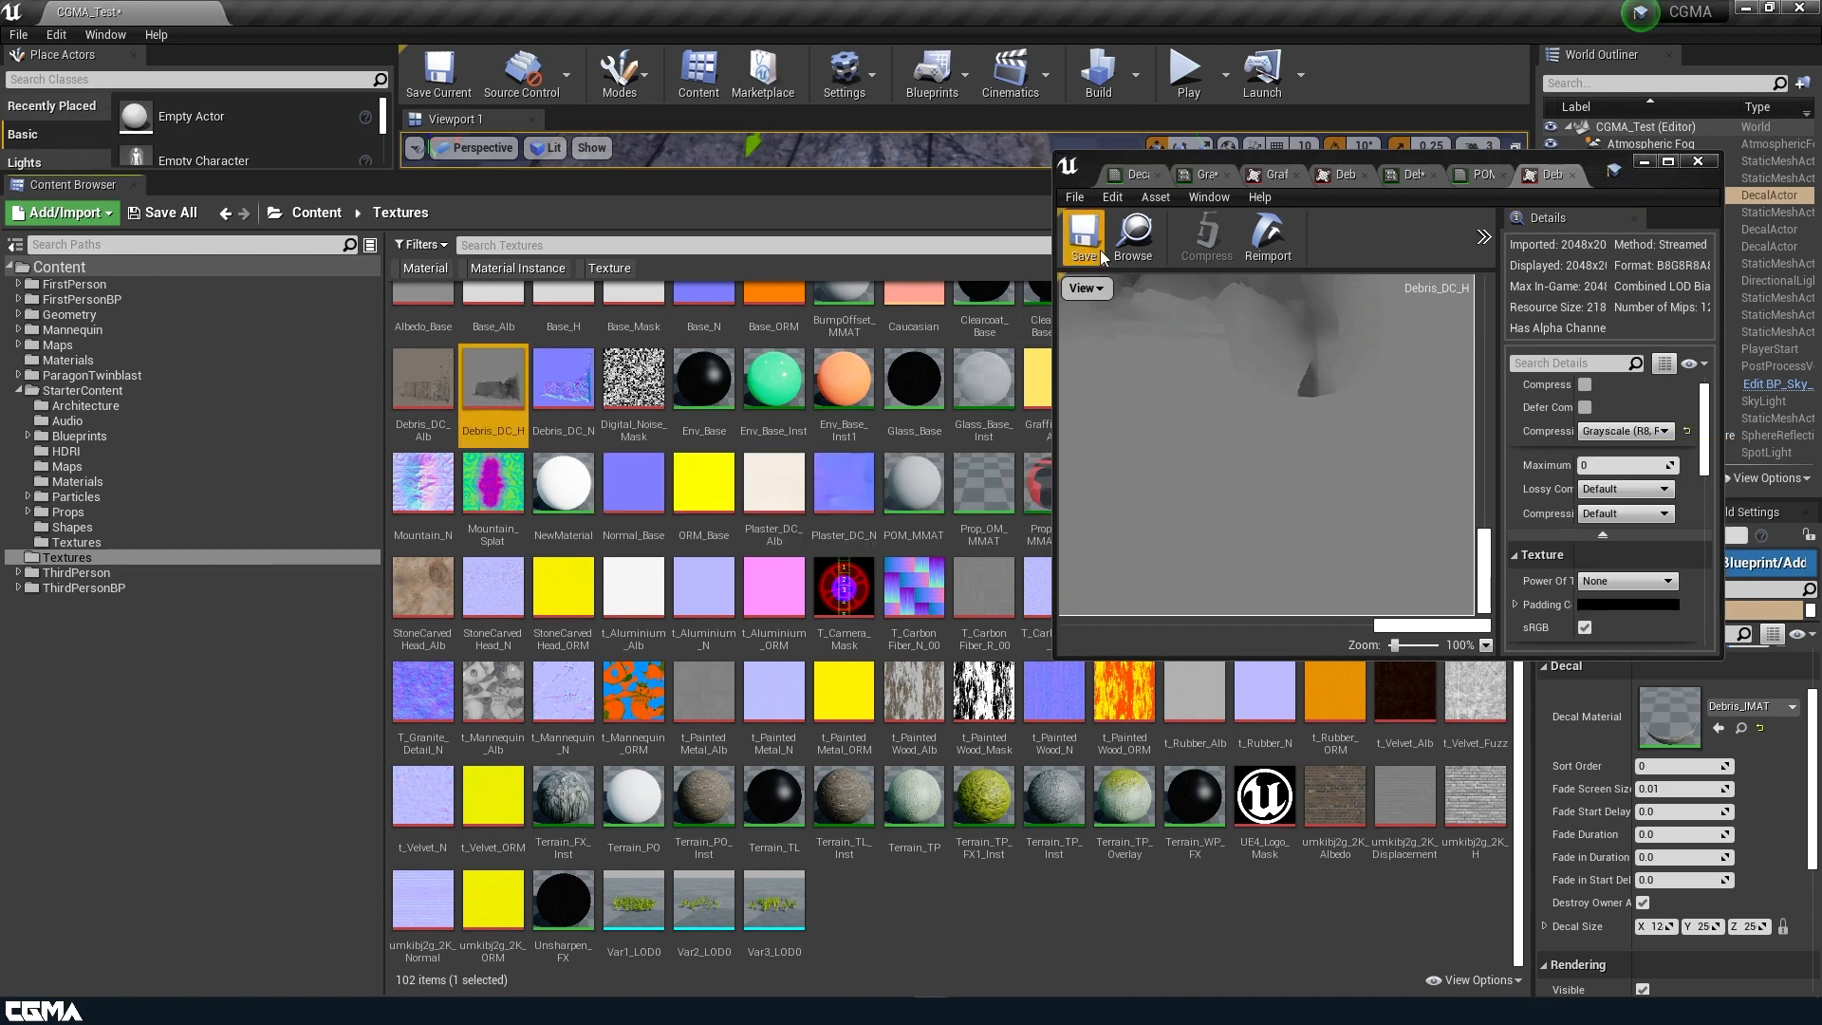
# Assign Debris_DC_H as the Height texture of Debris_IMAT and save the instance.
pyautogui.click(1480, 173)
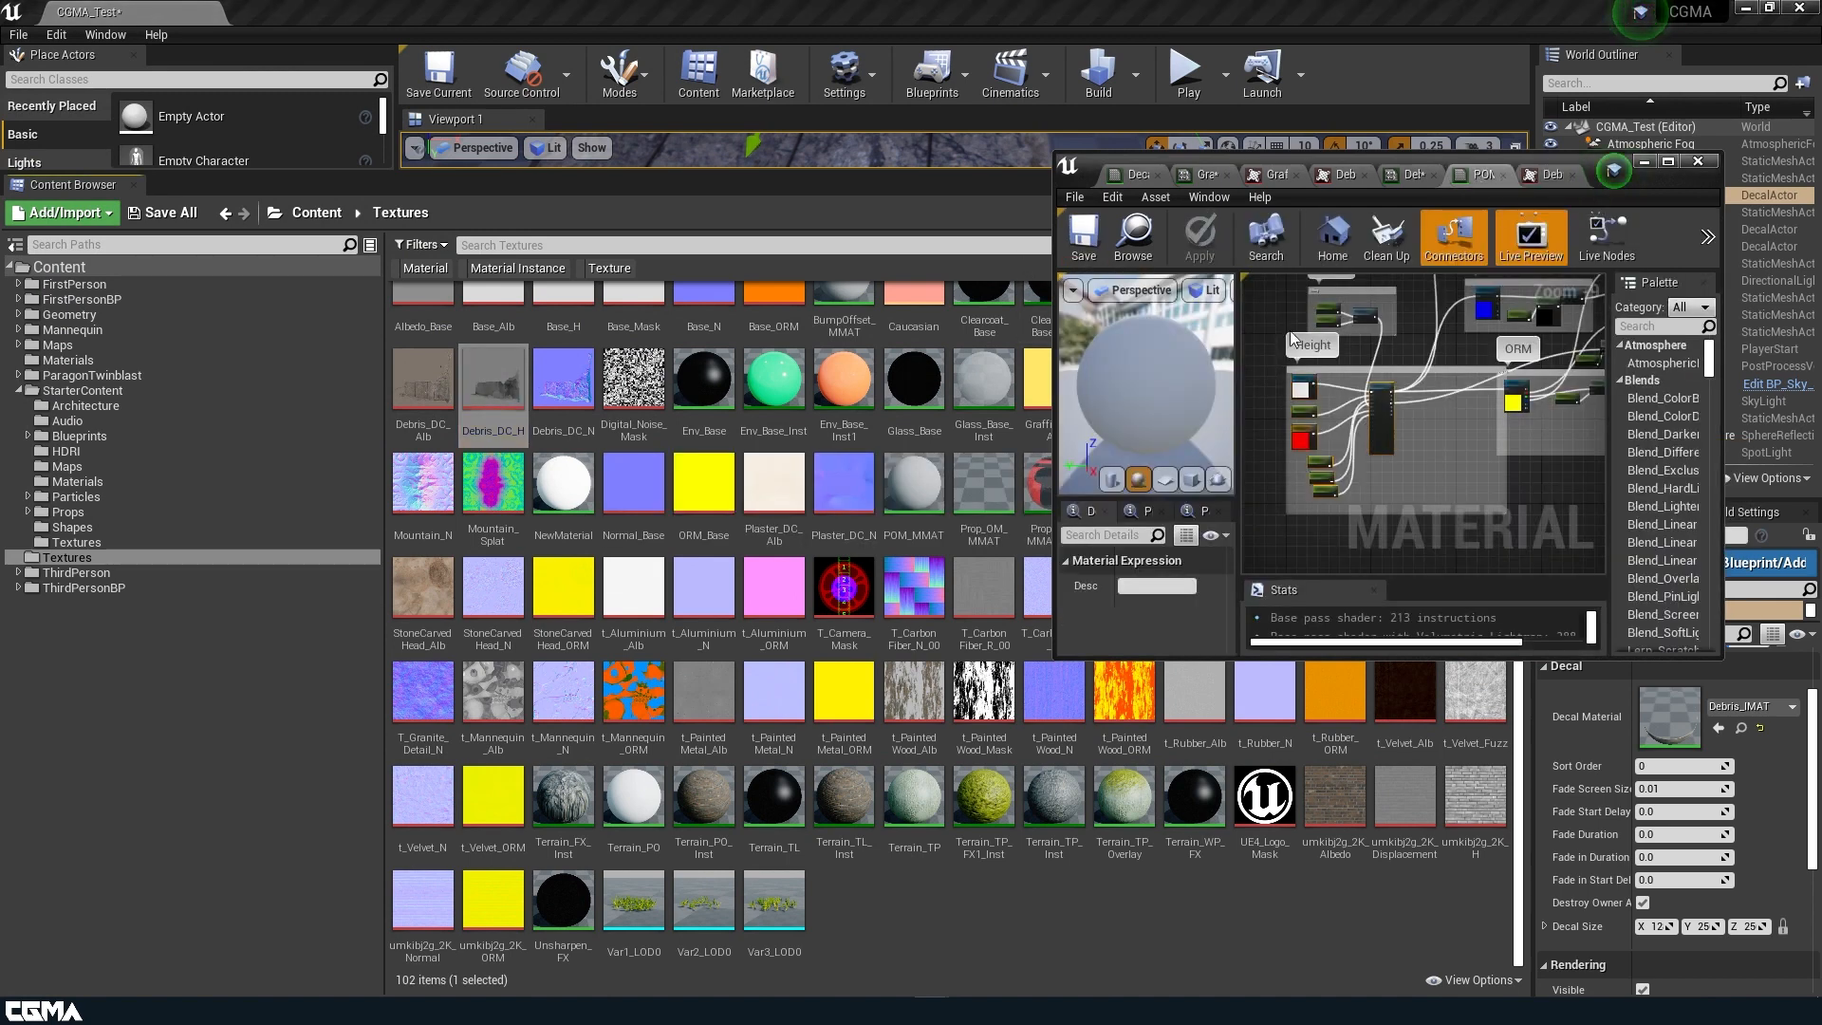
pyautogui.click(1410, 174)
pyautogui.moveTo(490, 396); pyautogui.dragTo(1495, 420)
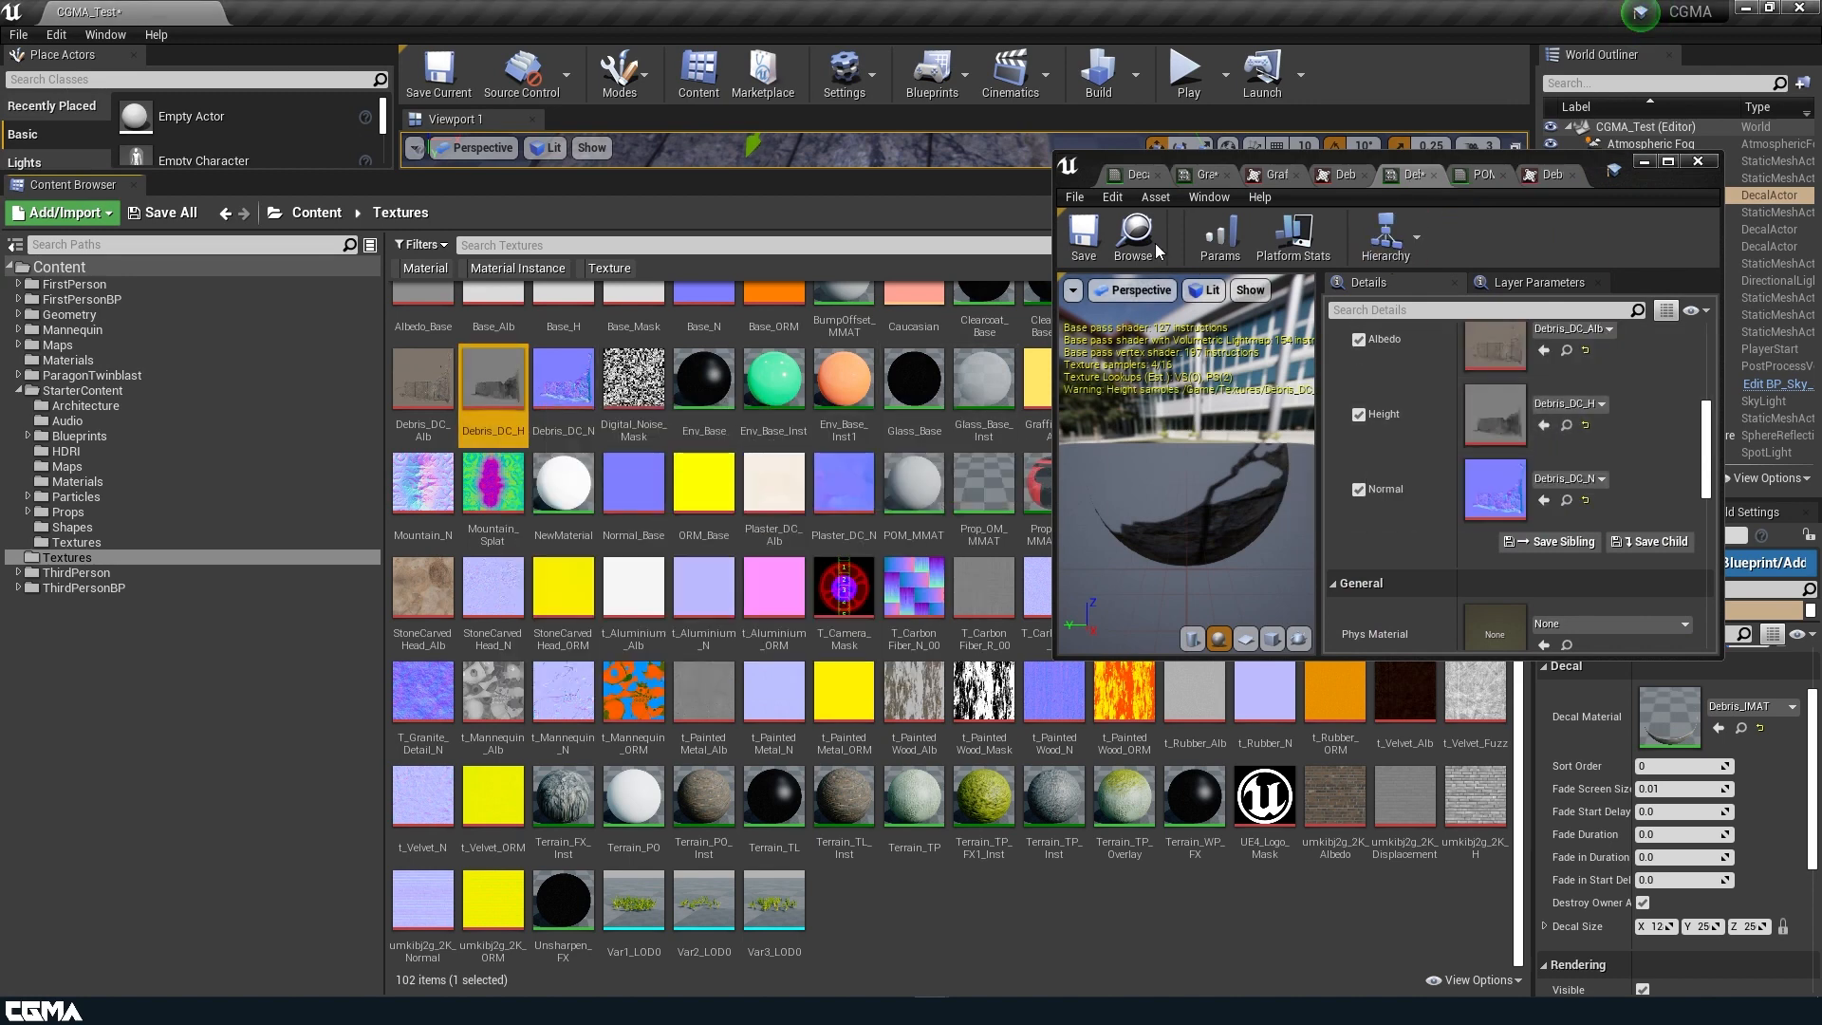
pyautogui.click(1083, 239)
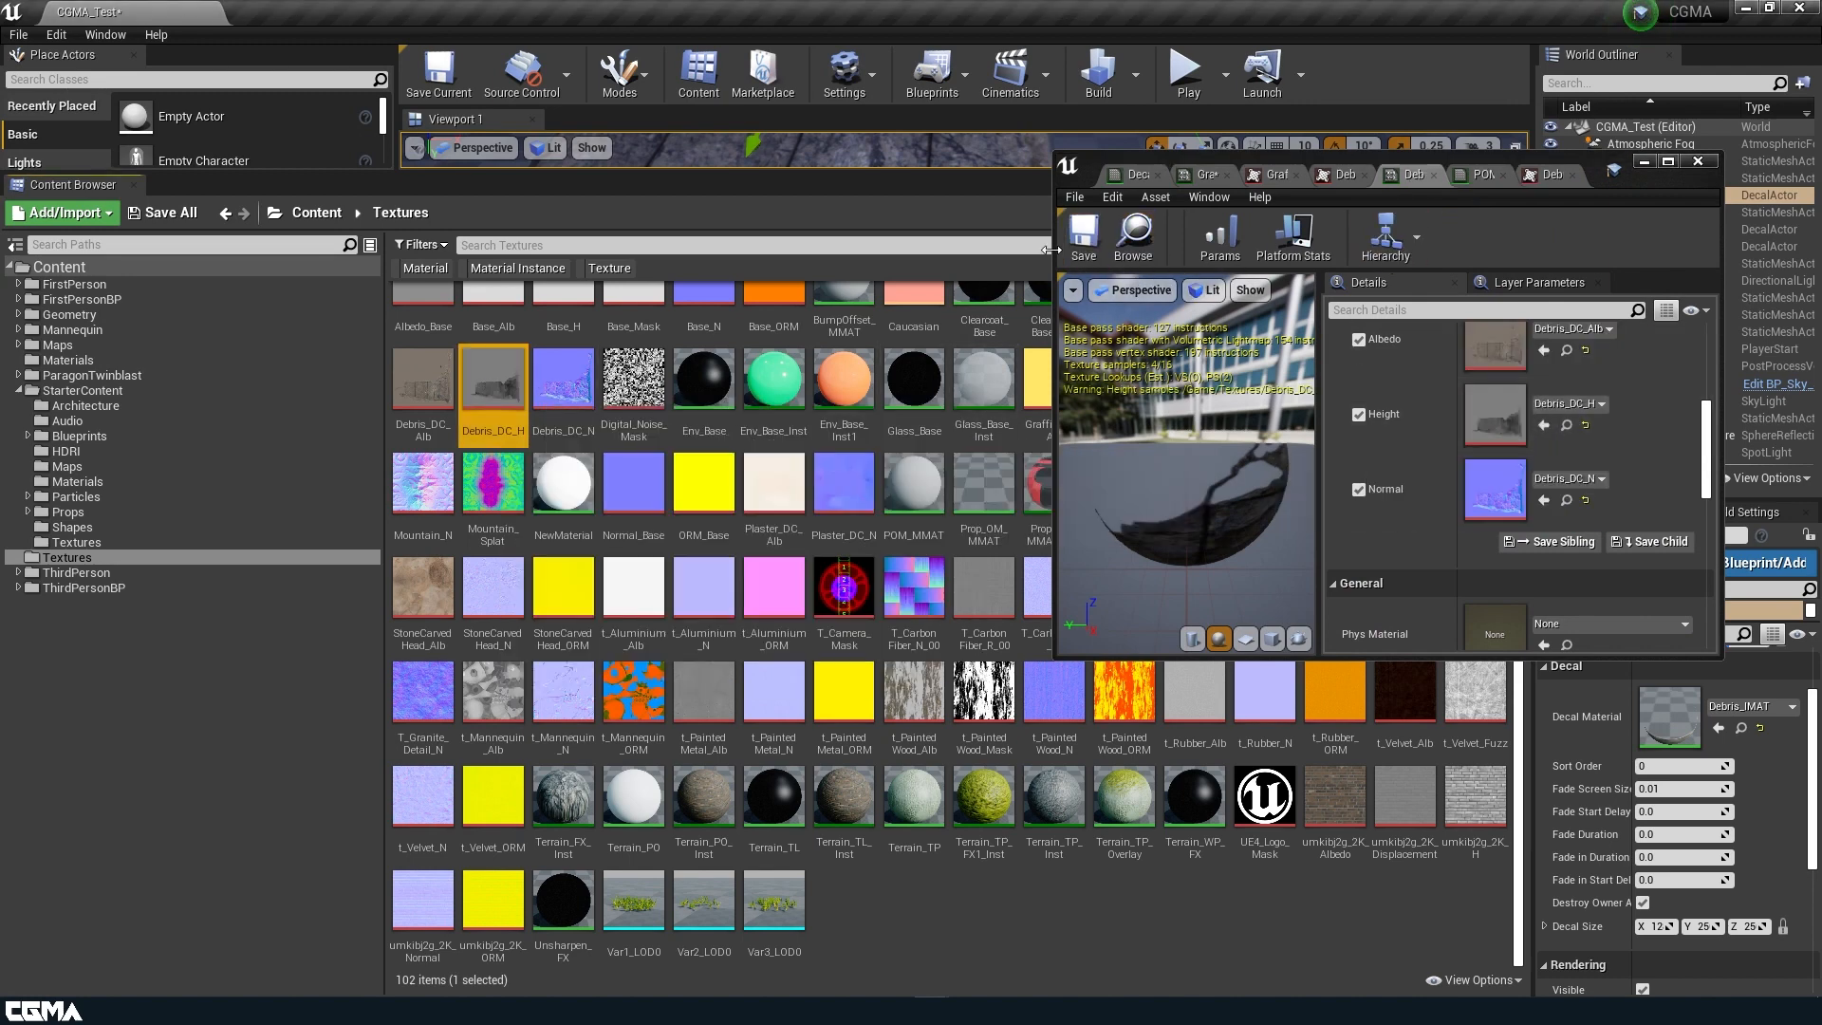
# Widen the Debris_IMAT preview to read its shader messages, and examine the sampler type of the Height texture parameter in POM_MMAT.
pyautogui.click(1319, 424)
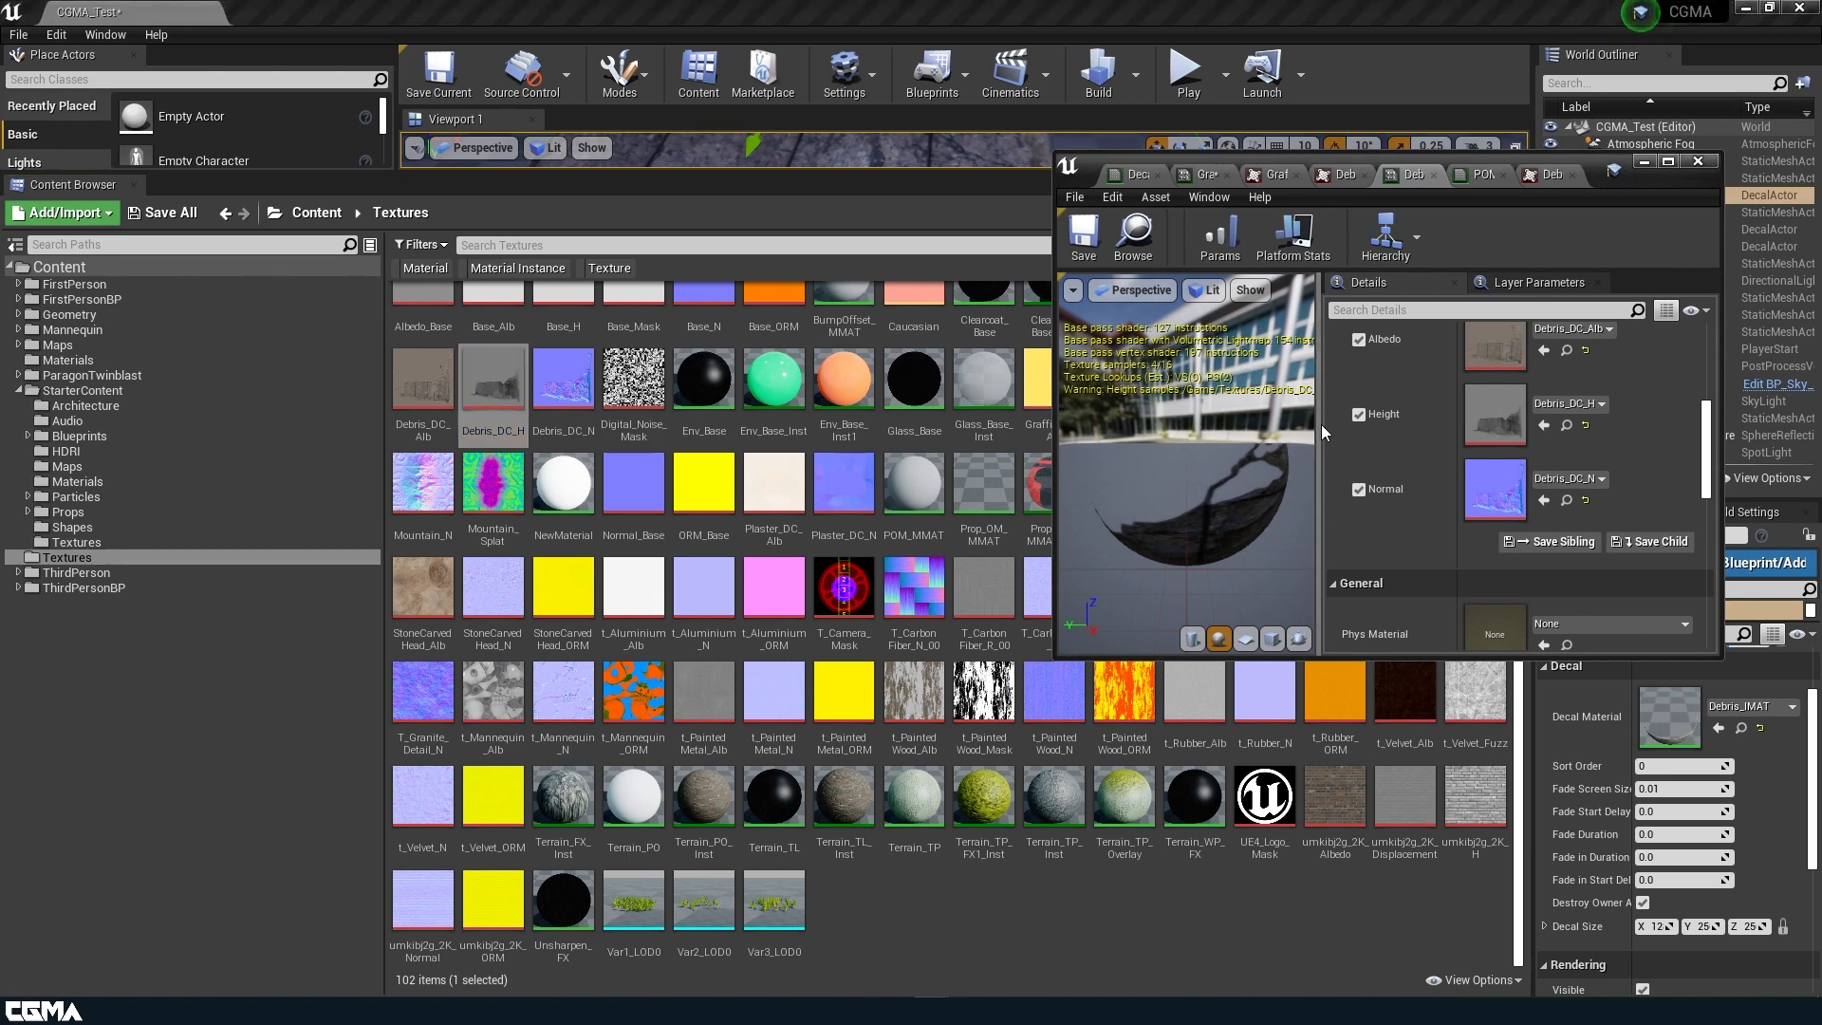
pyautogui.moveTo(1319, 427); pyautogui.dragTo(1512, 427)
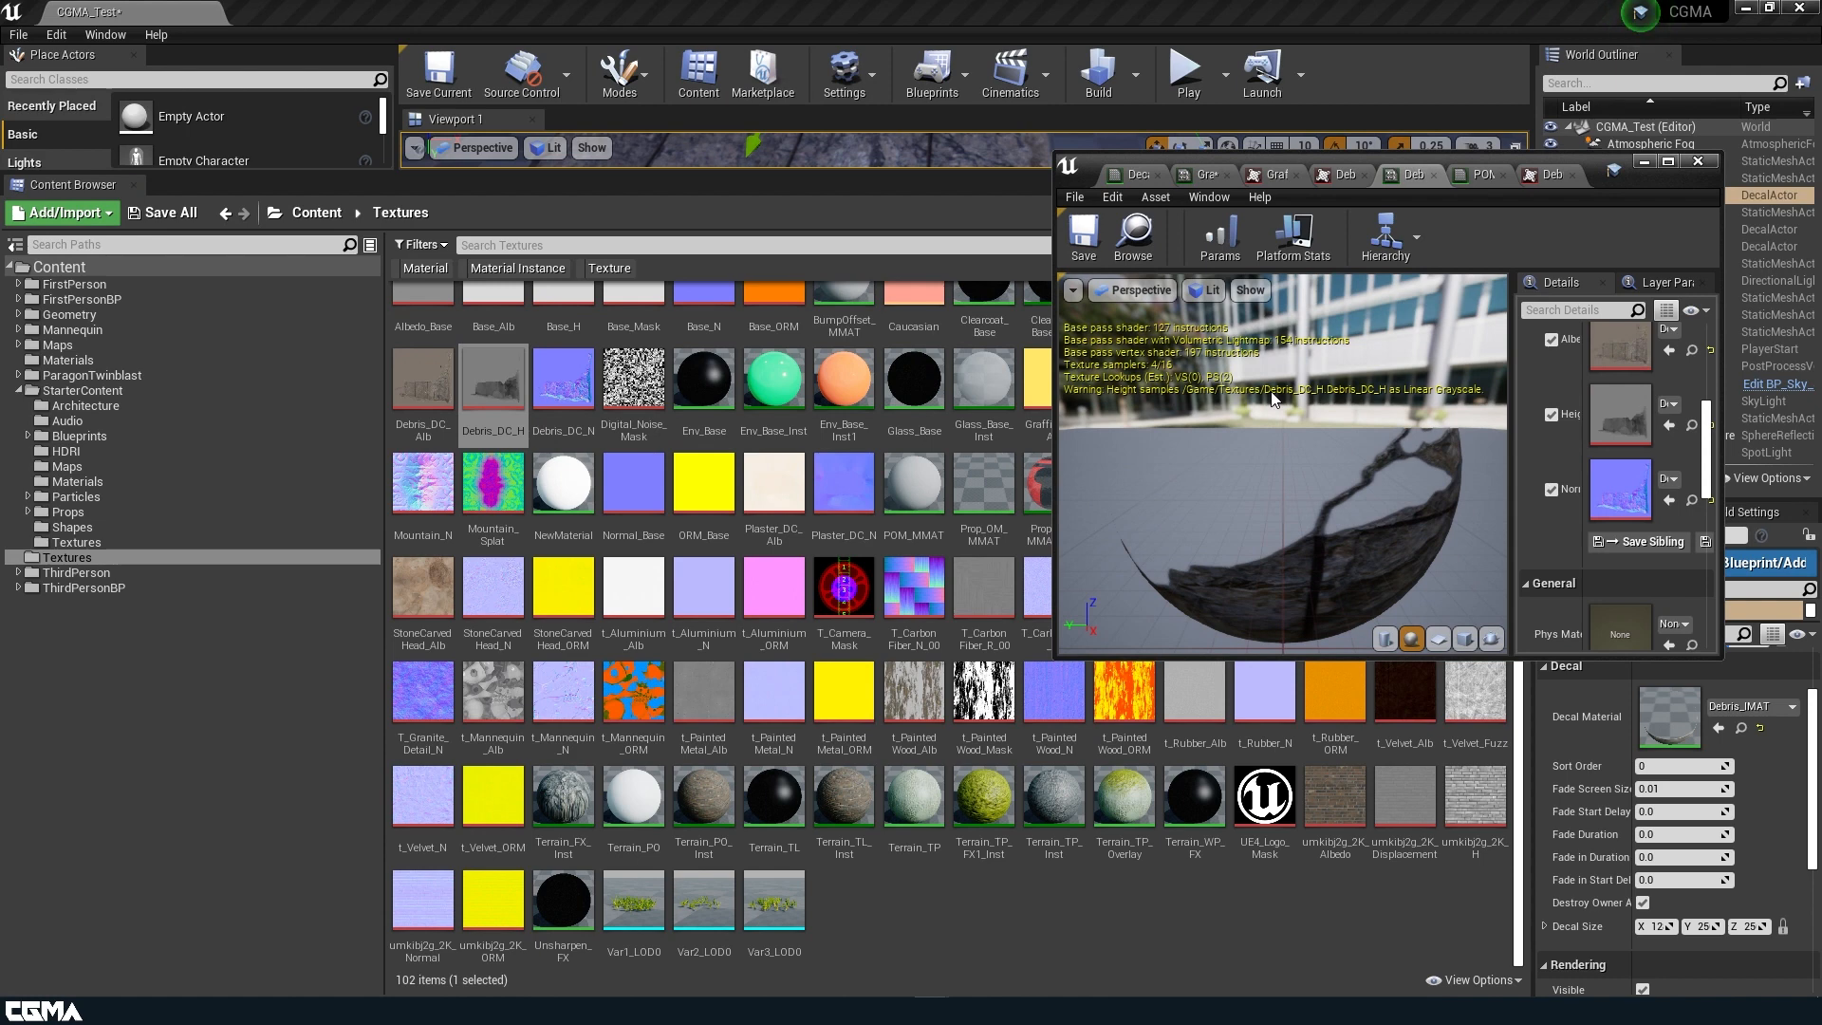
pyautogui.click(1489, 175)
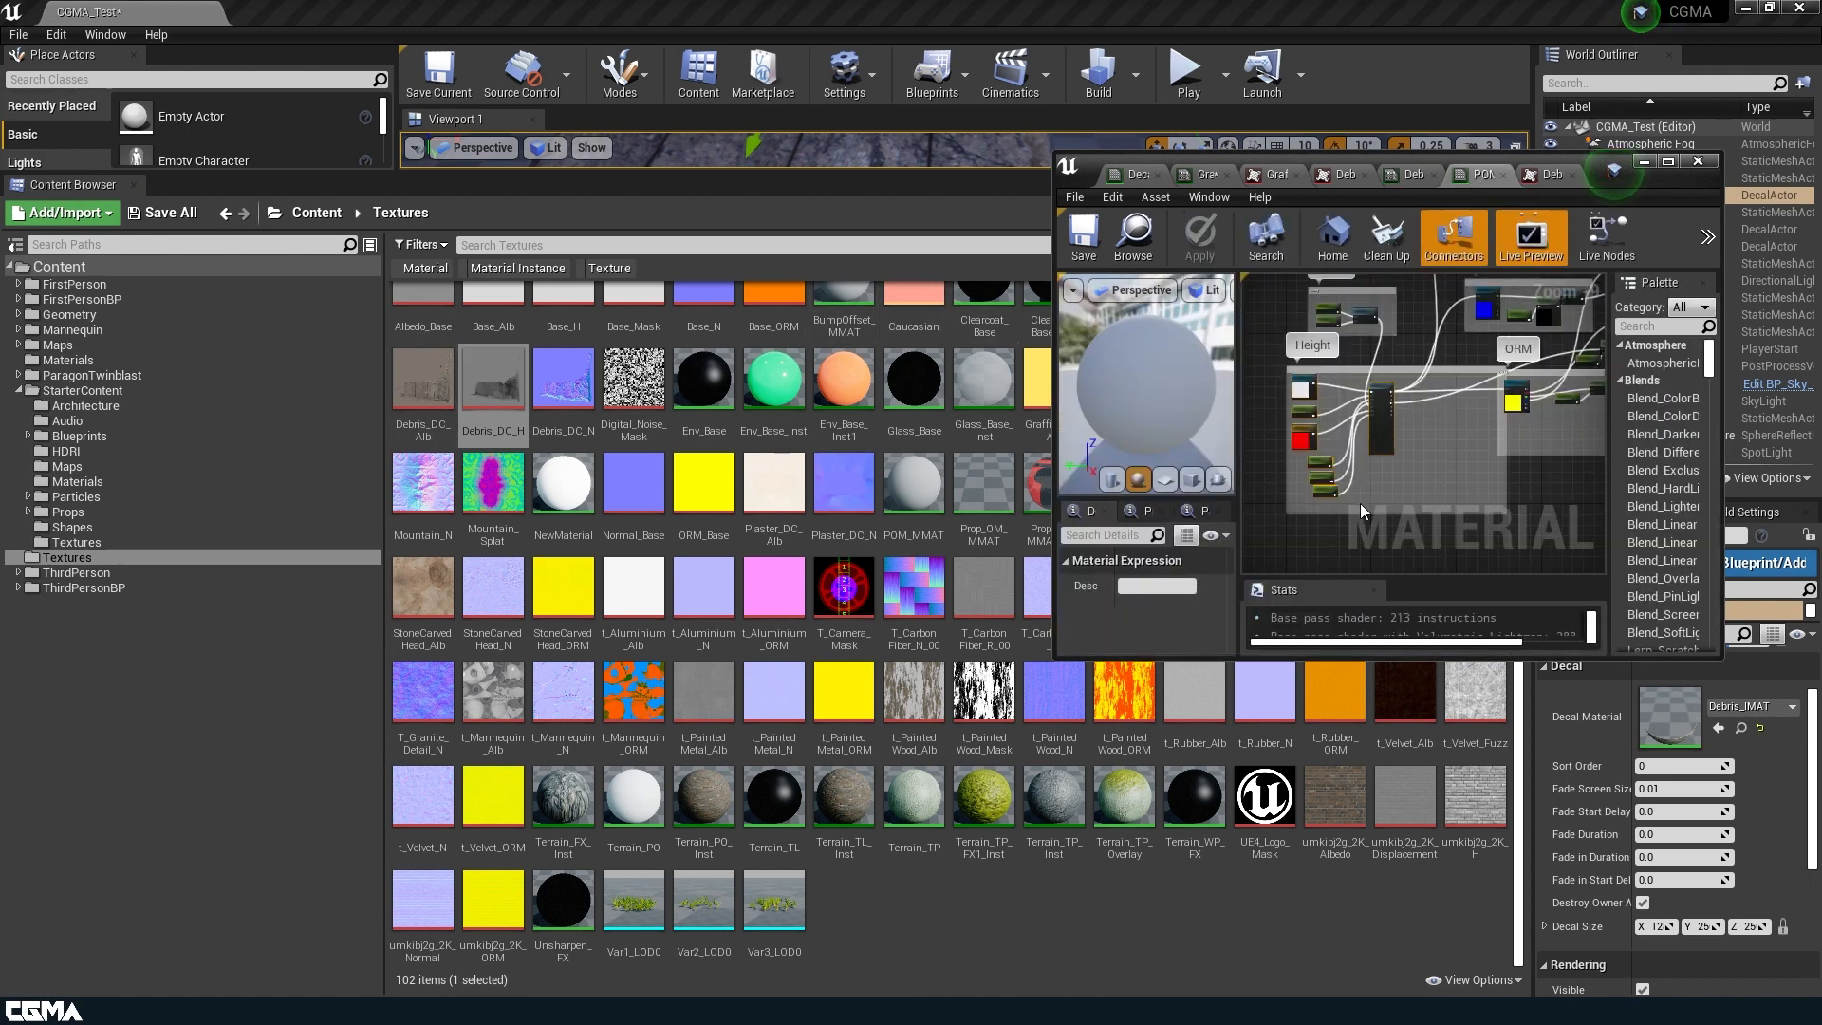
pyautogui.scroll(4, 1319, 408)
pyautogui.click(1305, 344)
pyautogui.scroll(-5, 1132, 606)
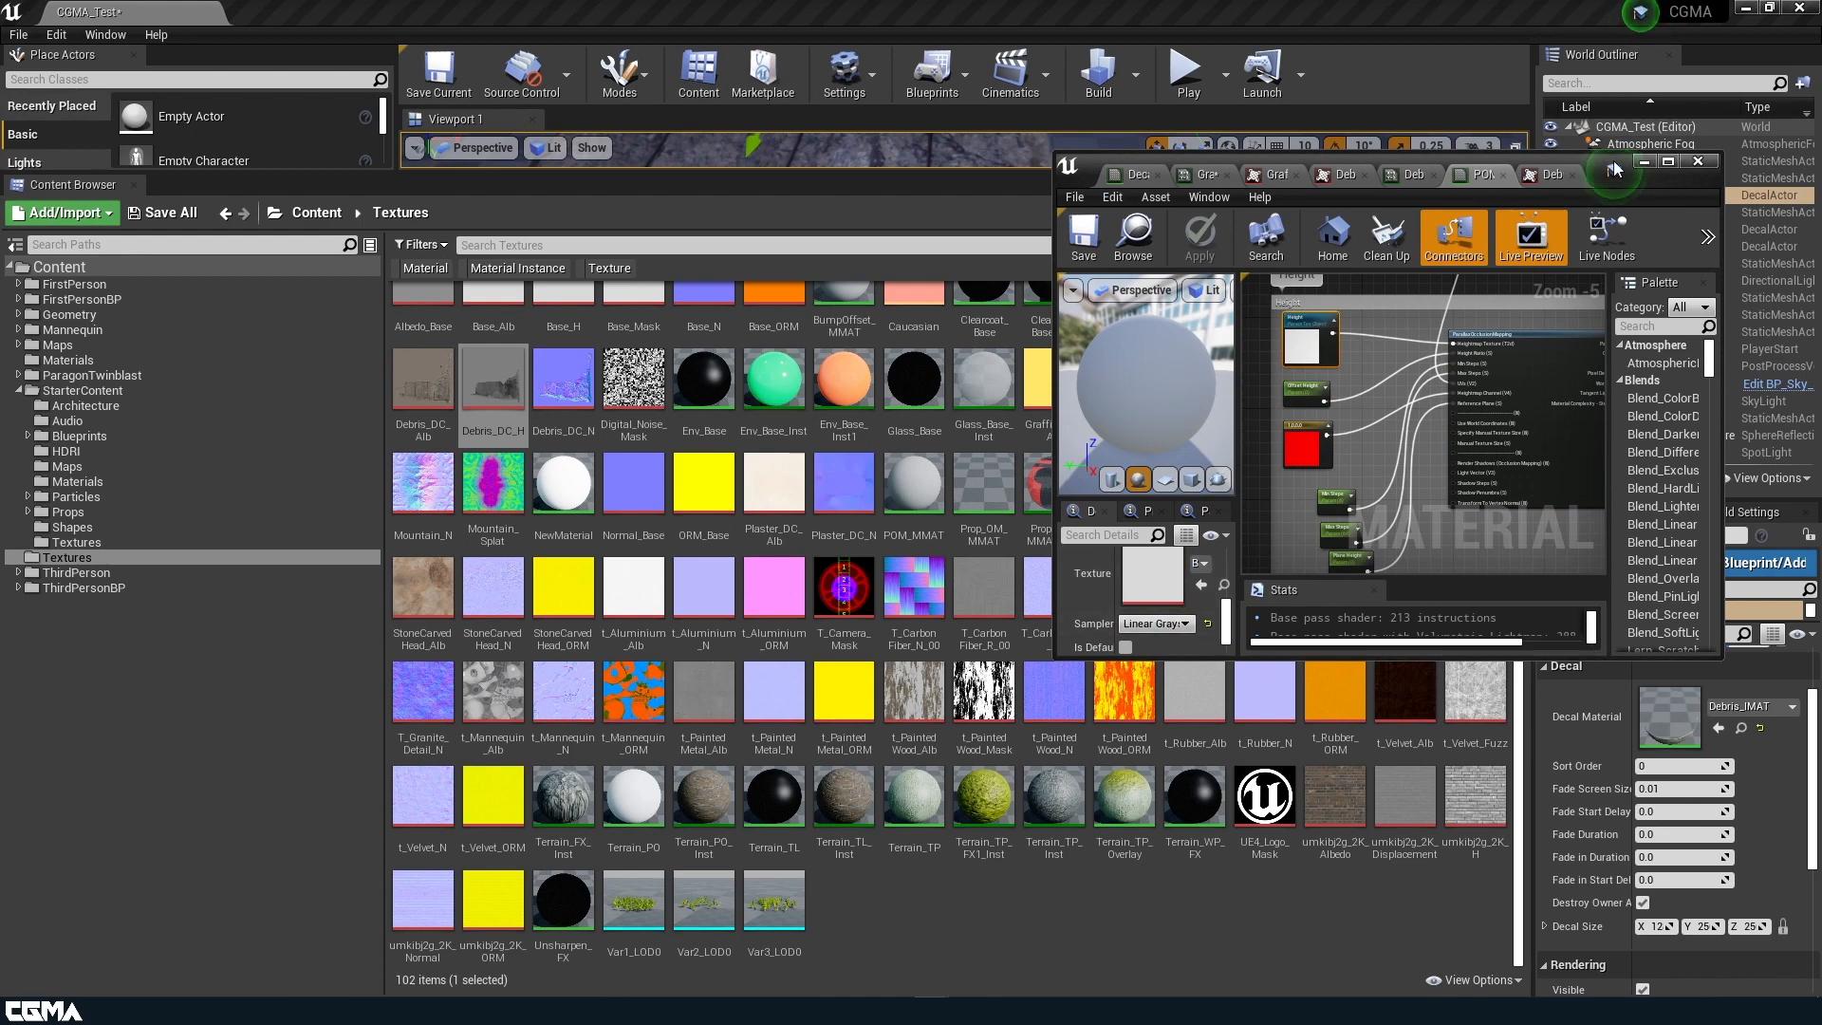
pyautogui.click(1671, 167)
pyautogui.moveTo(801, 565); pyautogui.dragTo(1184, 705, button='right')
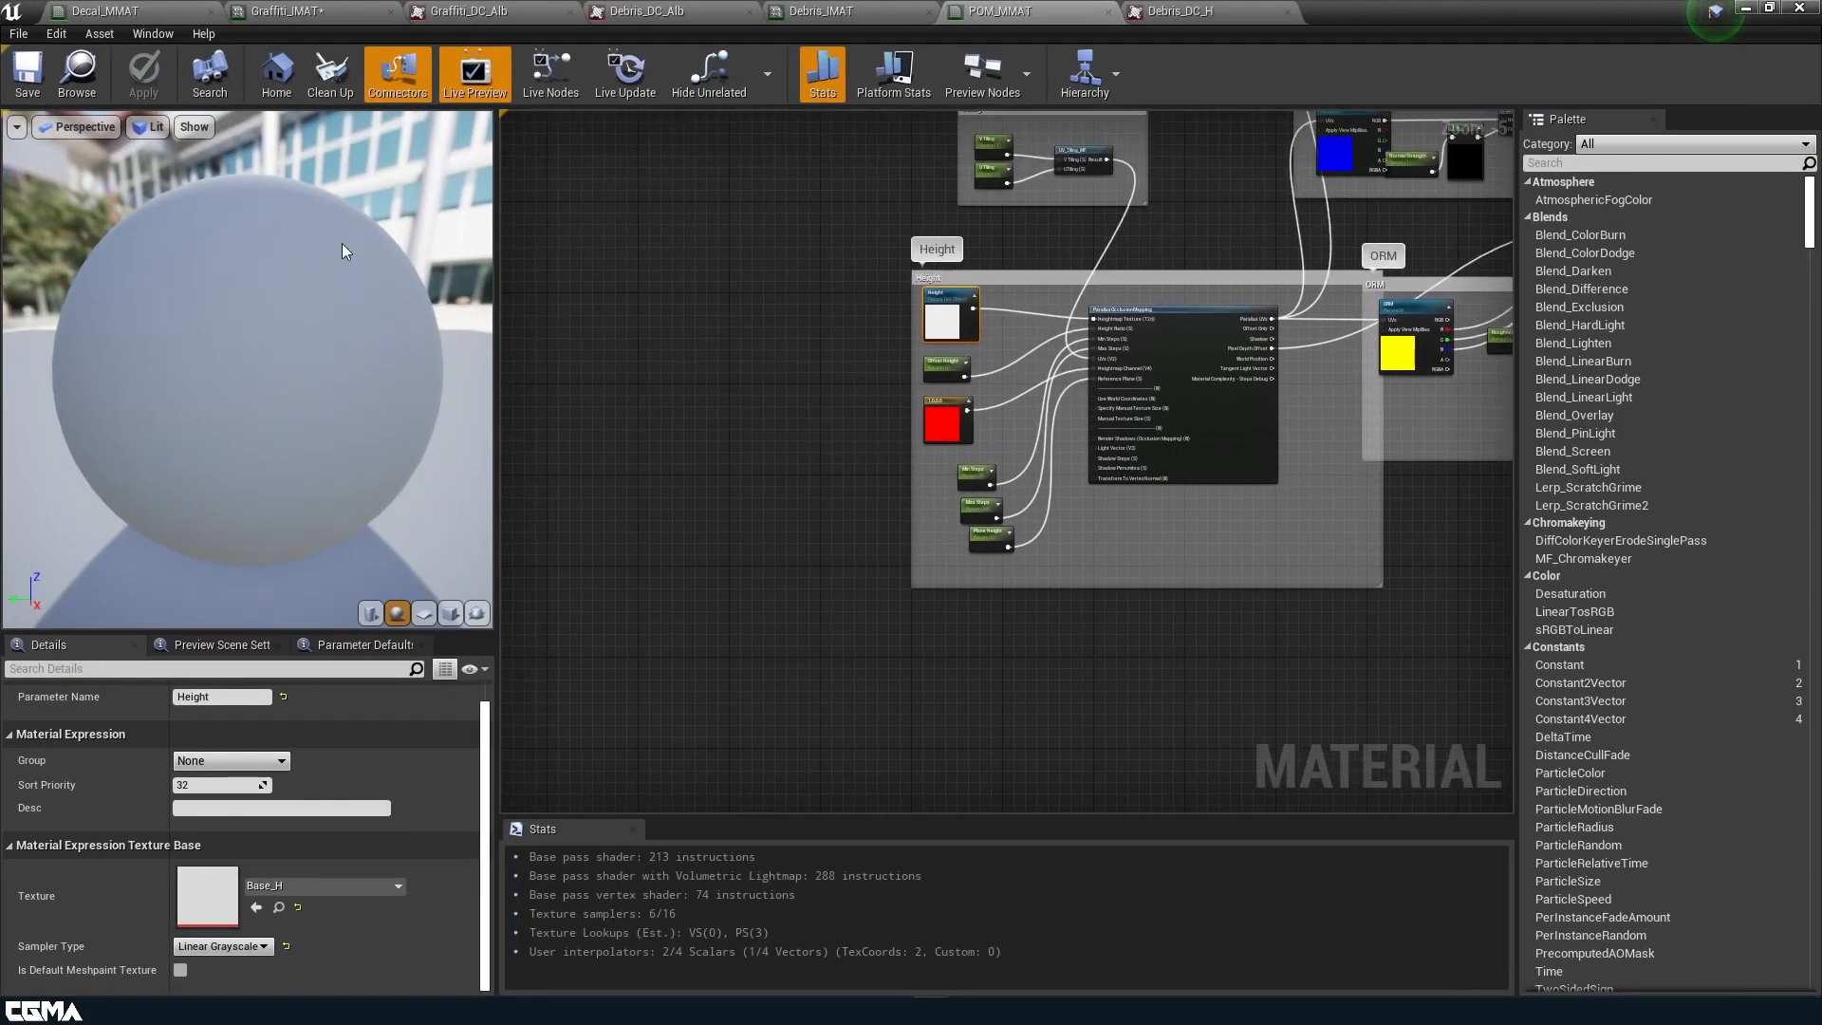
# Disable sRGB on the Debris_DC_H texture, save it, and return to the Debris_IMAT parameters.
pyautogui.click(1224, 11)
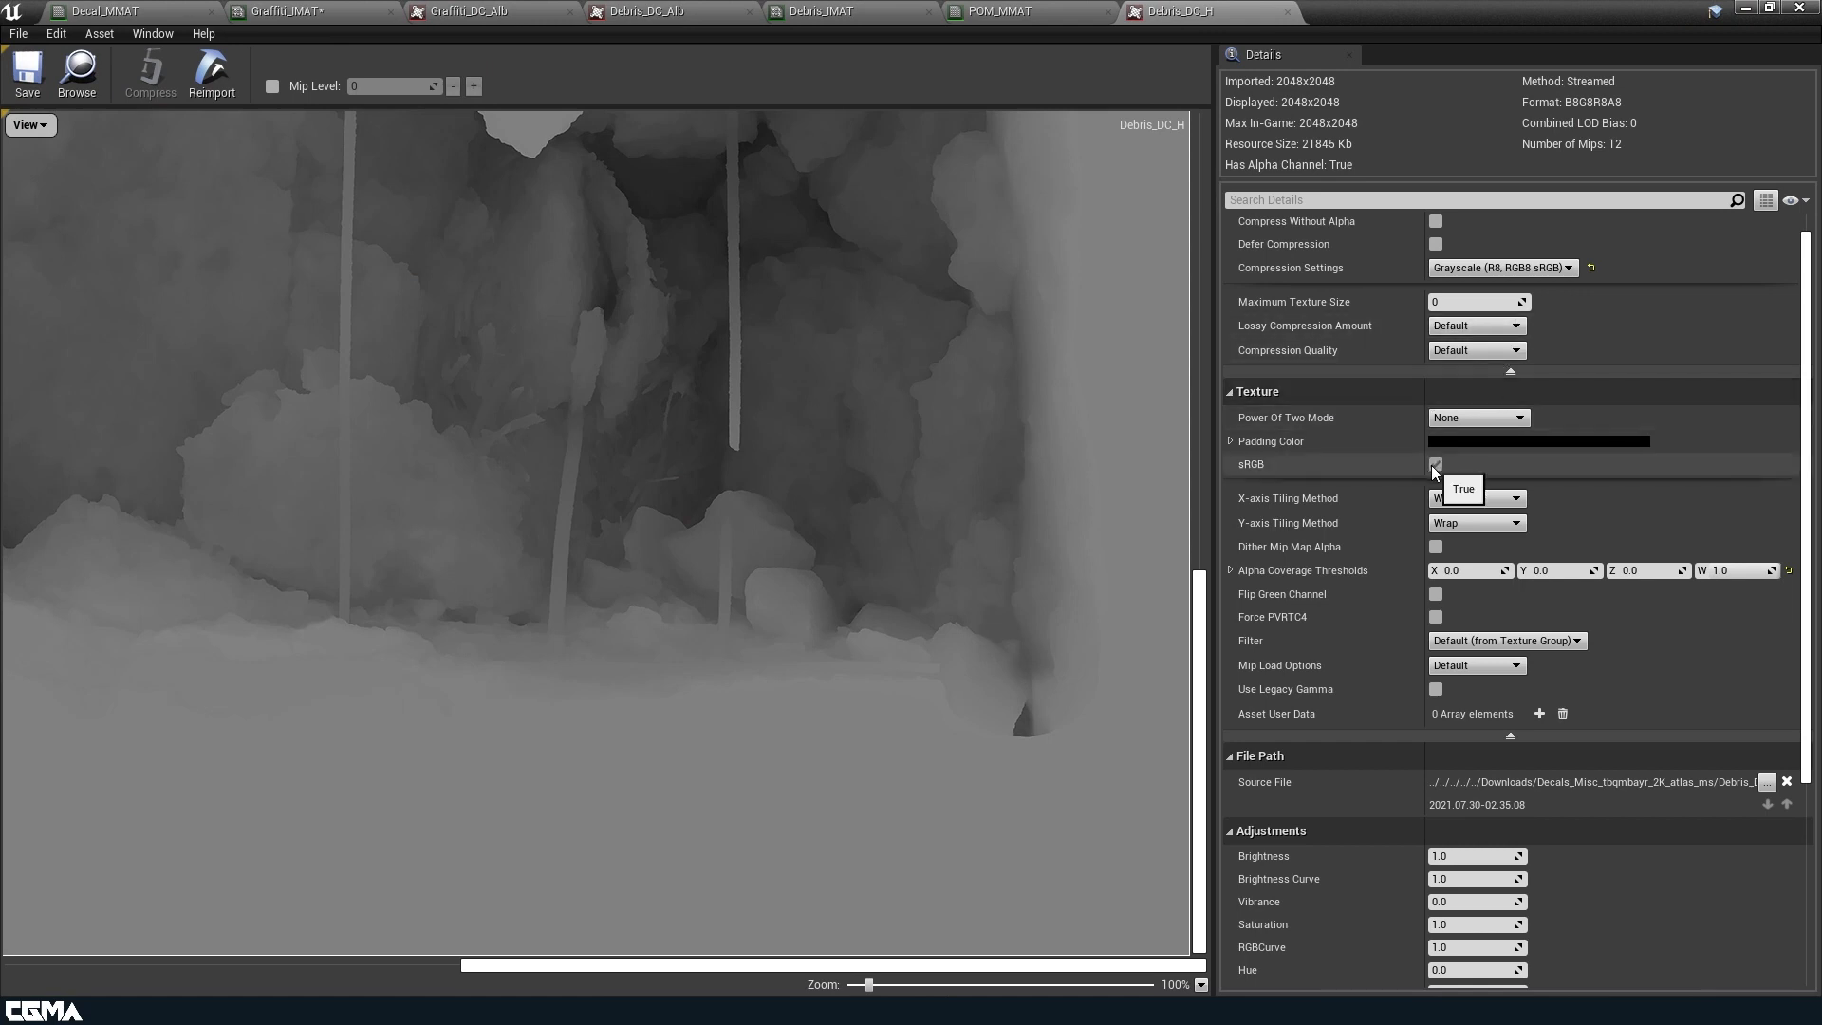
pyautogui.click(33, 76)
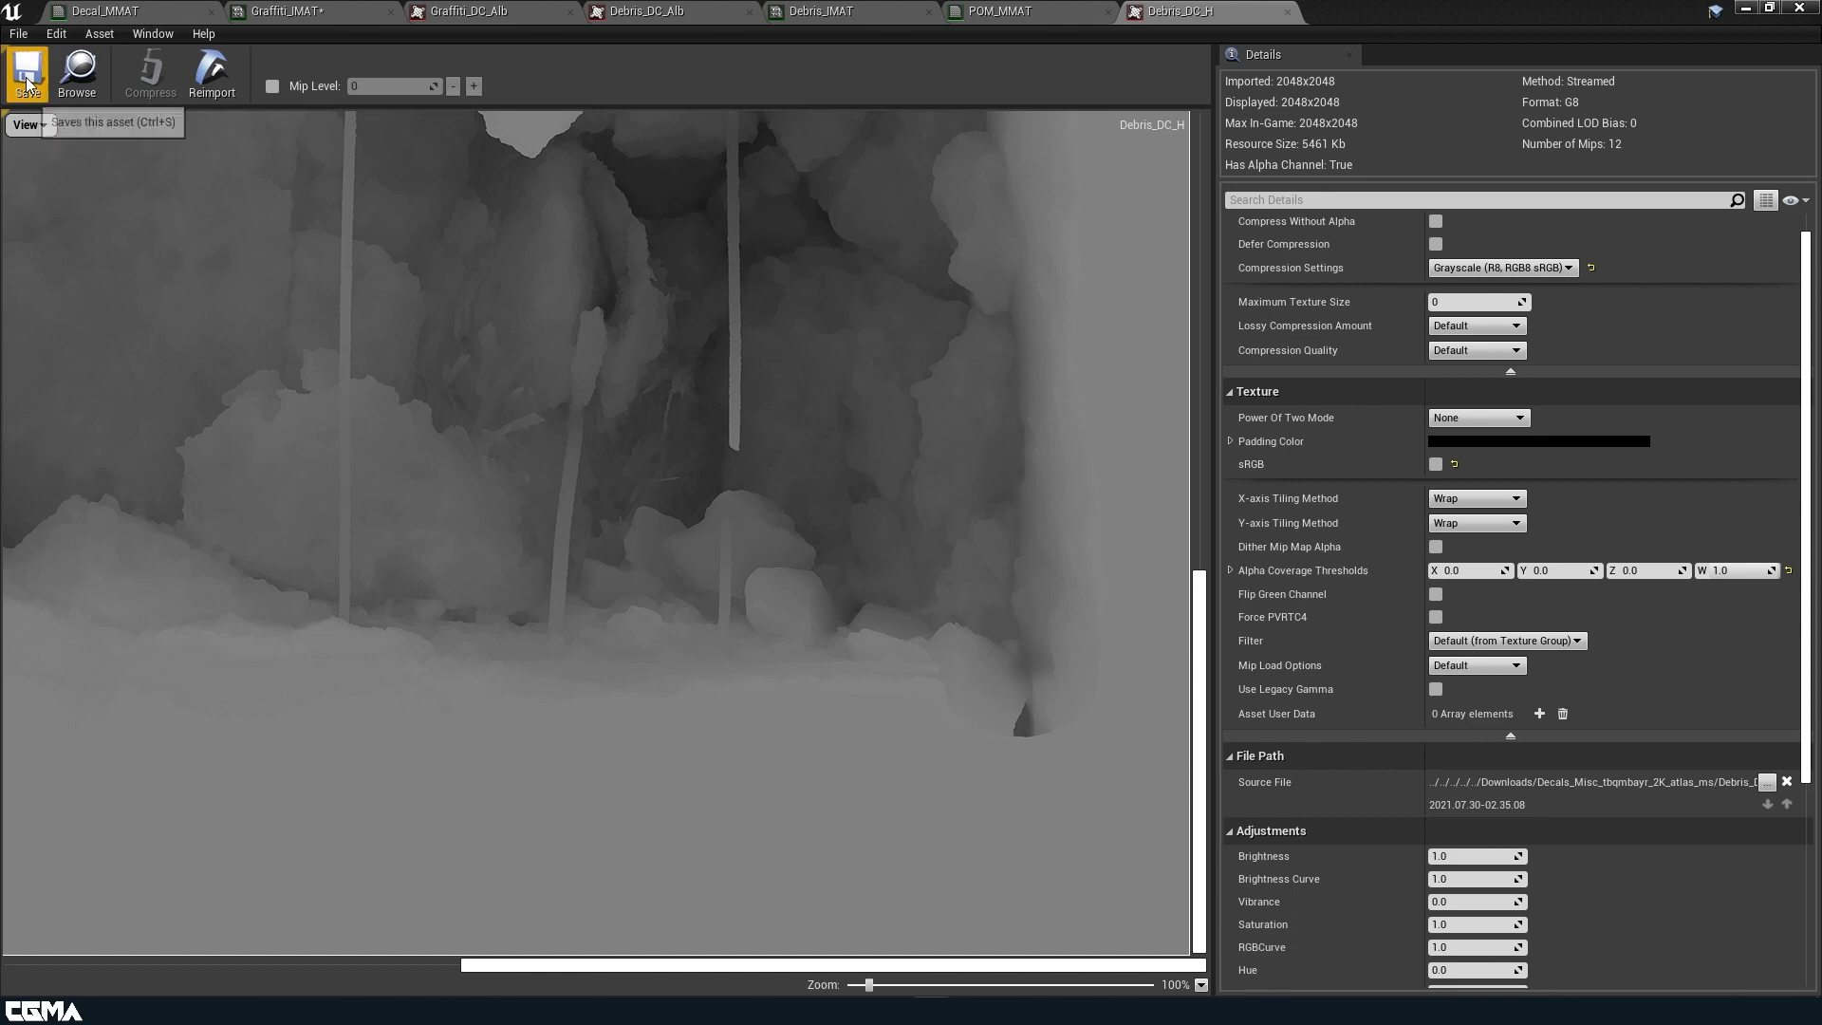
pyautogui.click(1015, 12)
pyautogui.click(822, 11)
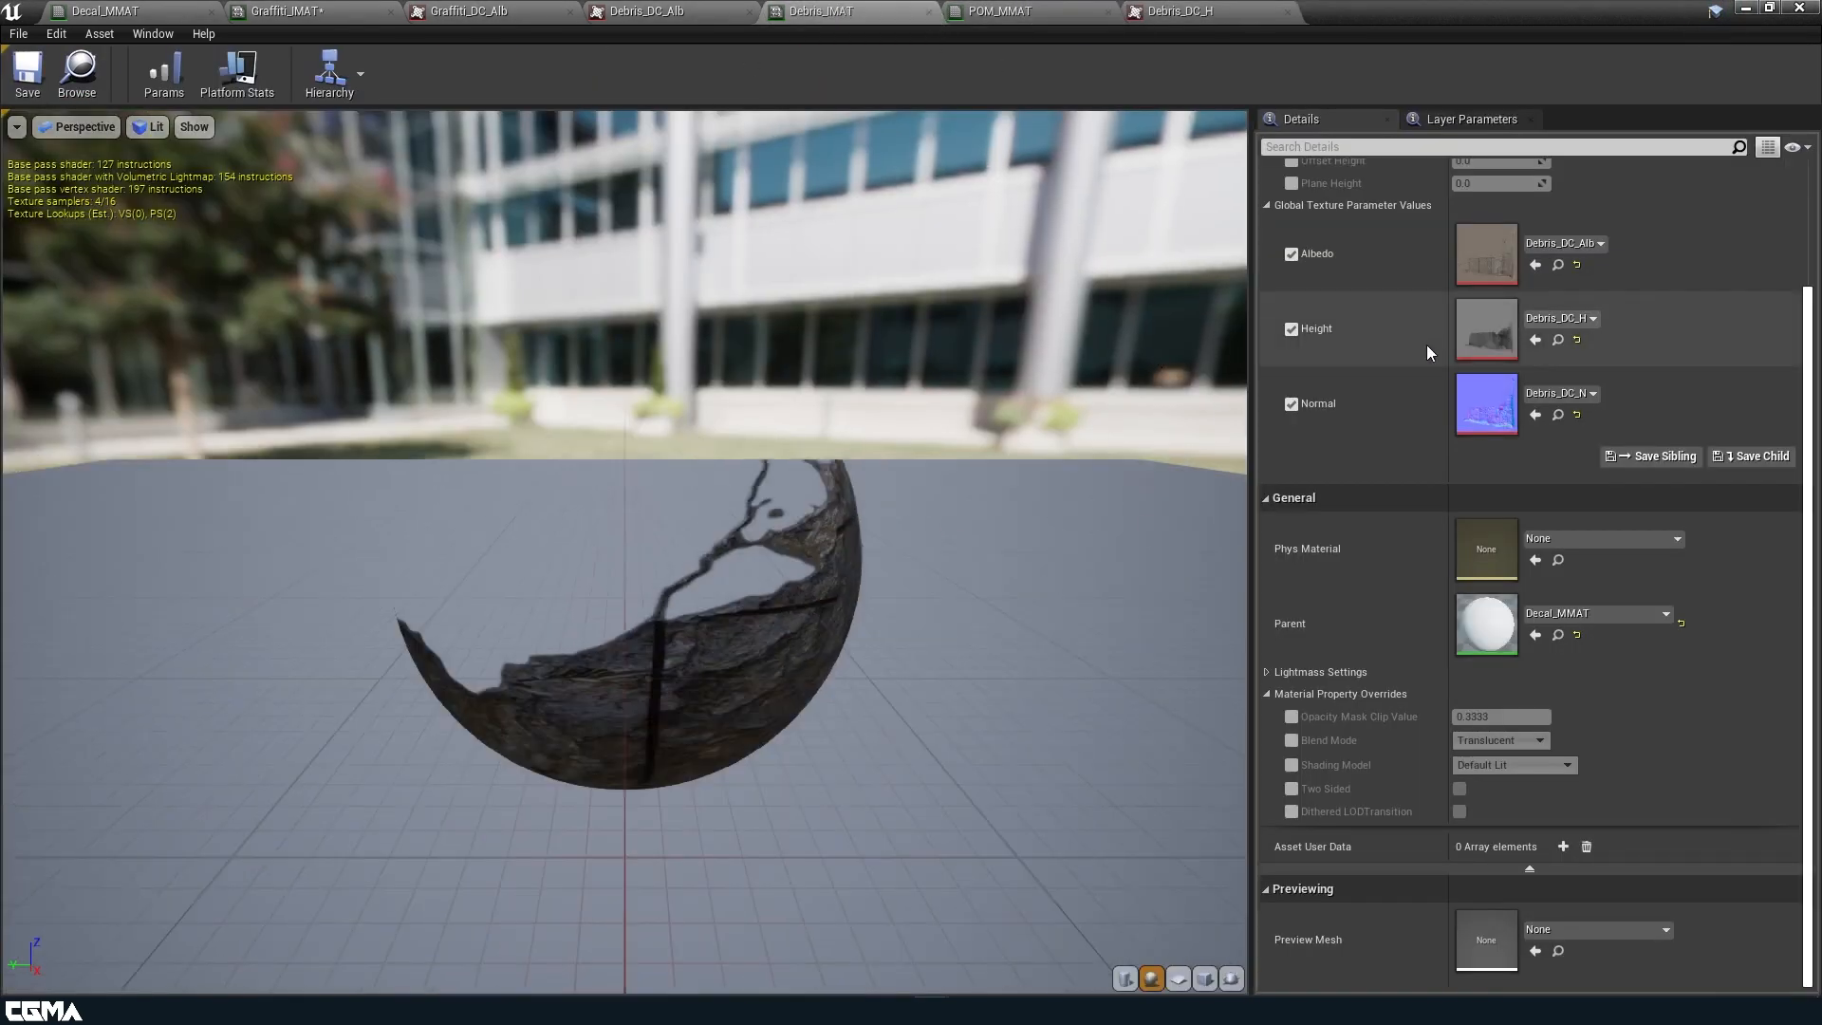
pyautogui.scroll(2, 1428, 346)
# Arrange the Debris_IMAT window beside an enlarged level viewport framing the debris decal, with more room for its parameters.
pyautogui.moveTo(1477, 12); pyautogui.dragTo(1340, 427)
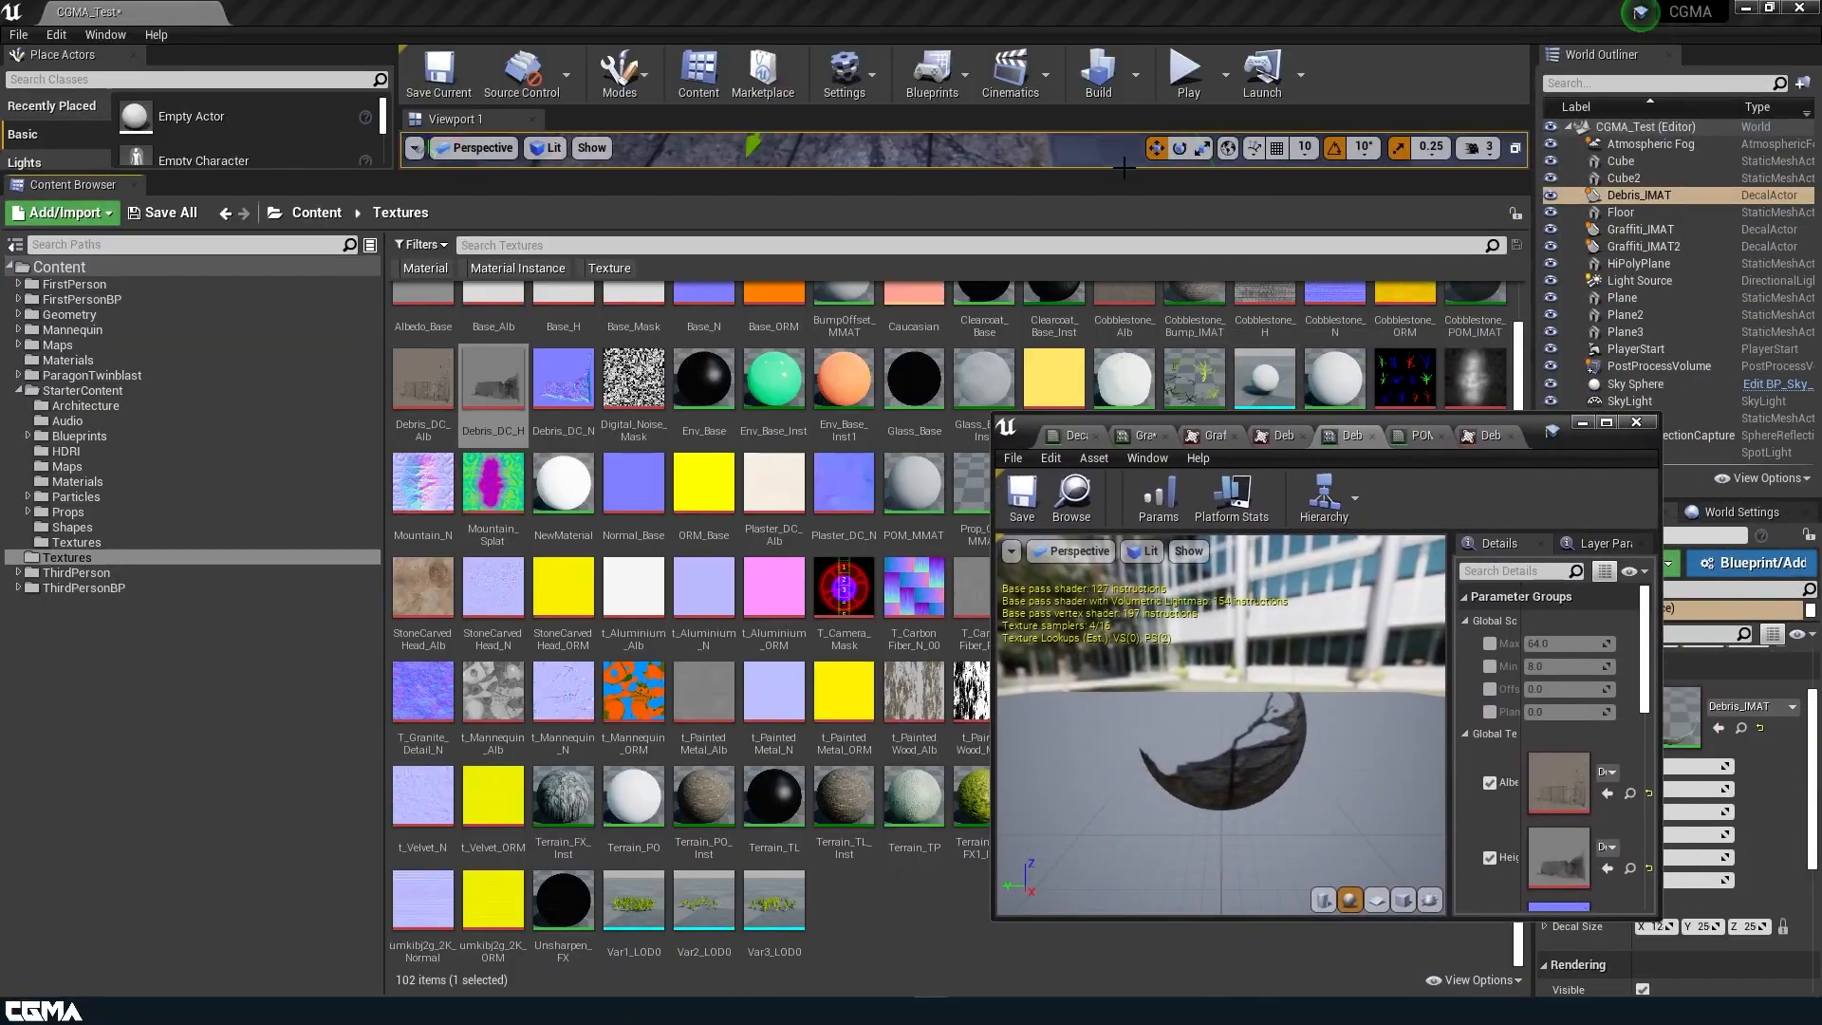
pyautogui.moveTo(1117, 167); pyautogui.dragTo(1117, 677)
pyautogui.moveTo(912, 455); pyautogui.dragTo(1153, 385, button='right')
pyautogui.moveTo(1451, 687); pyautogui.dragTo(1246, 687)
# Enable the Offset Height and Plane Height overrides in Debris_IMAT and set Offset Height to 0.03.
pyautogui.click(1293, 690)
pyautogui.click(1292, 712)
pyautogui.click(1417, 693)
pyautogui.write('.')
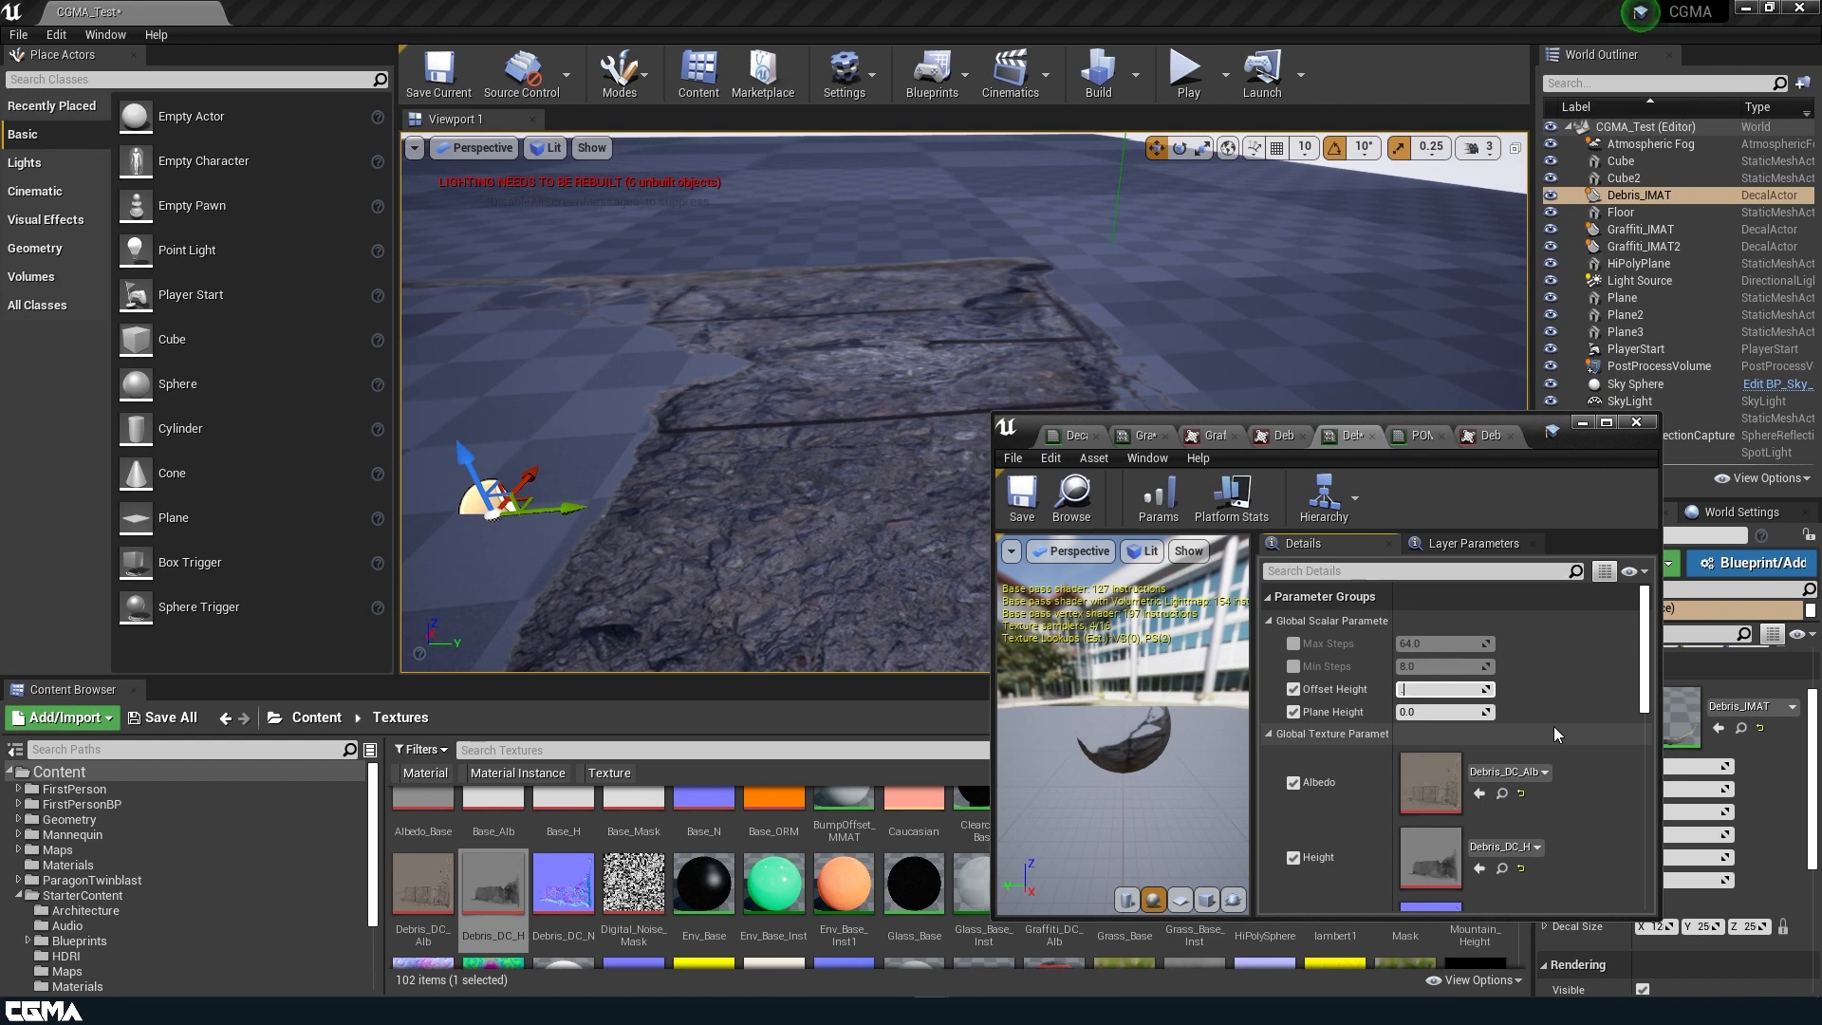
pyautogui.write('03')
pyautogui.press('Return')
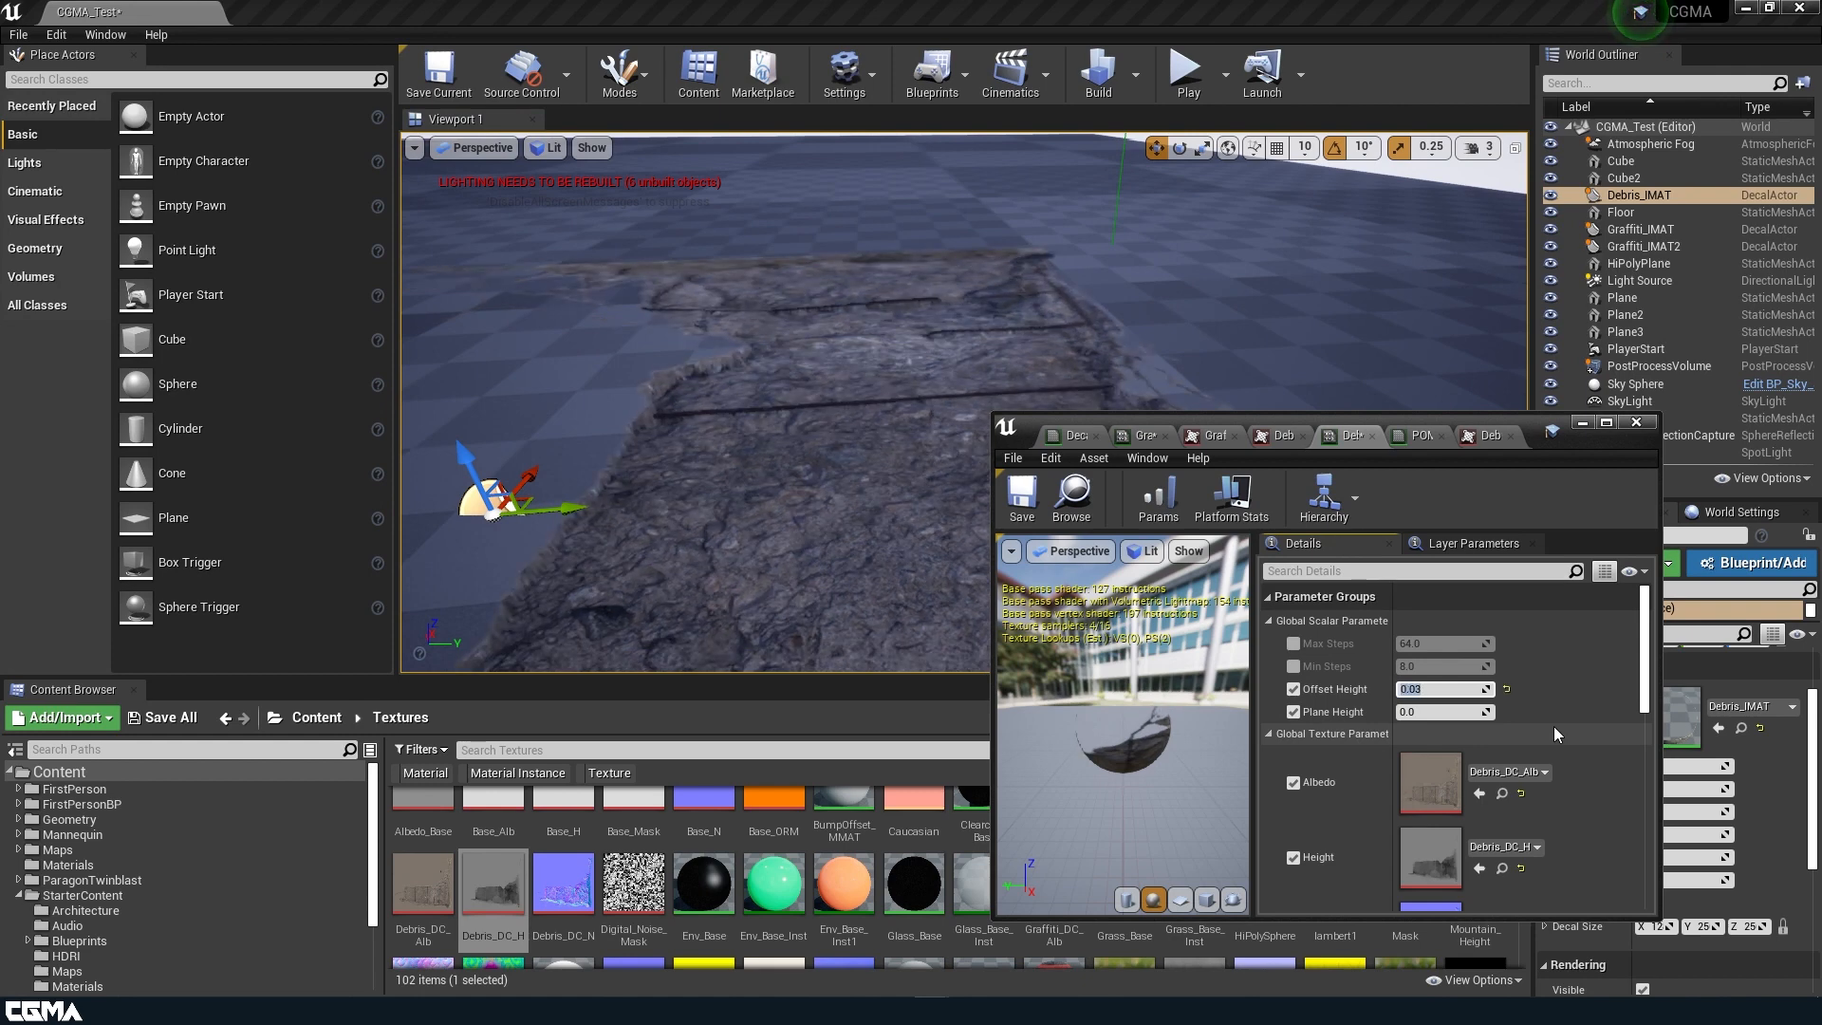
# Adjust Debris_IMAT's Plane Height to 0.295238 and set its Offset Height to 0.05.
pyautogui.click(1445, 713)
pyautogui.write('-0.12381')
pyautogui.press('Return')
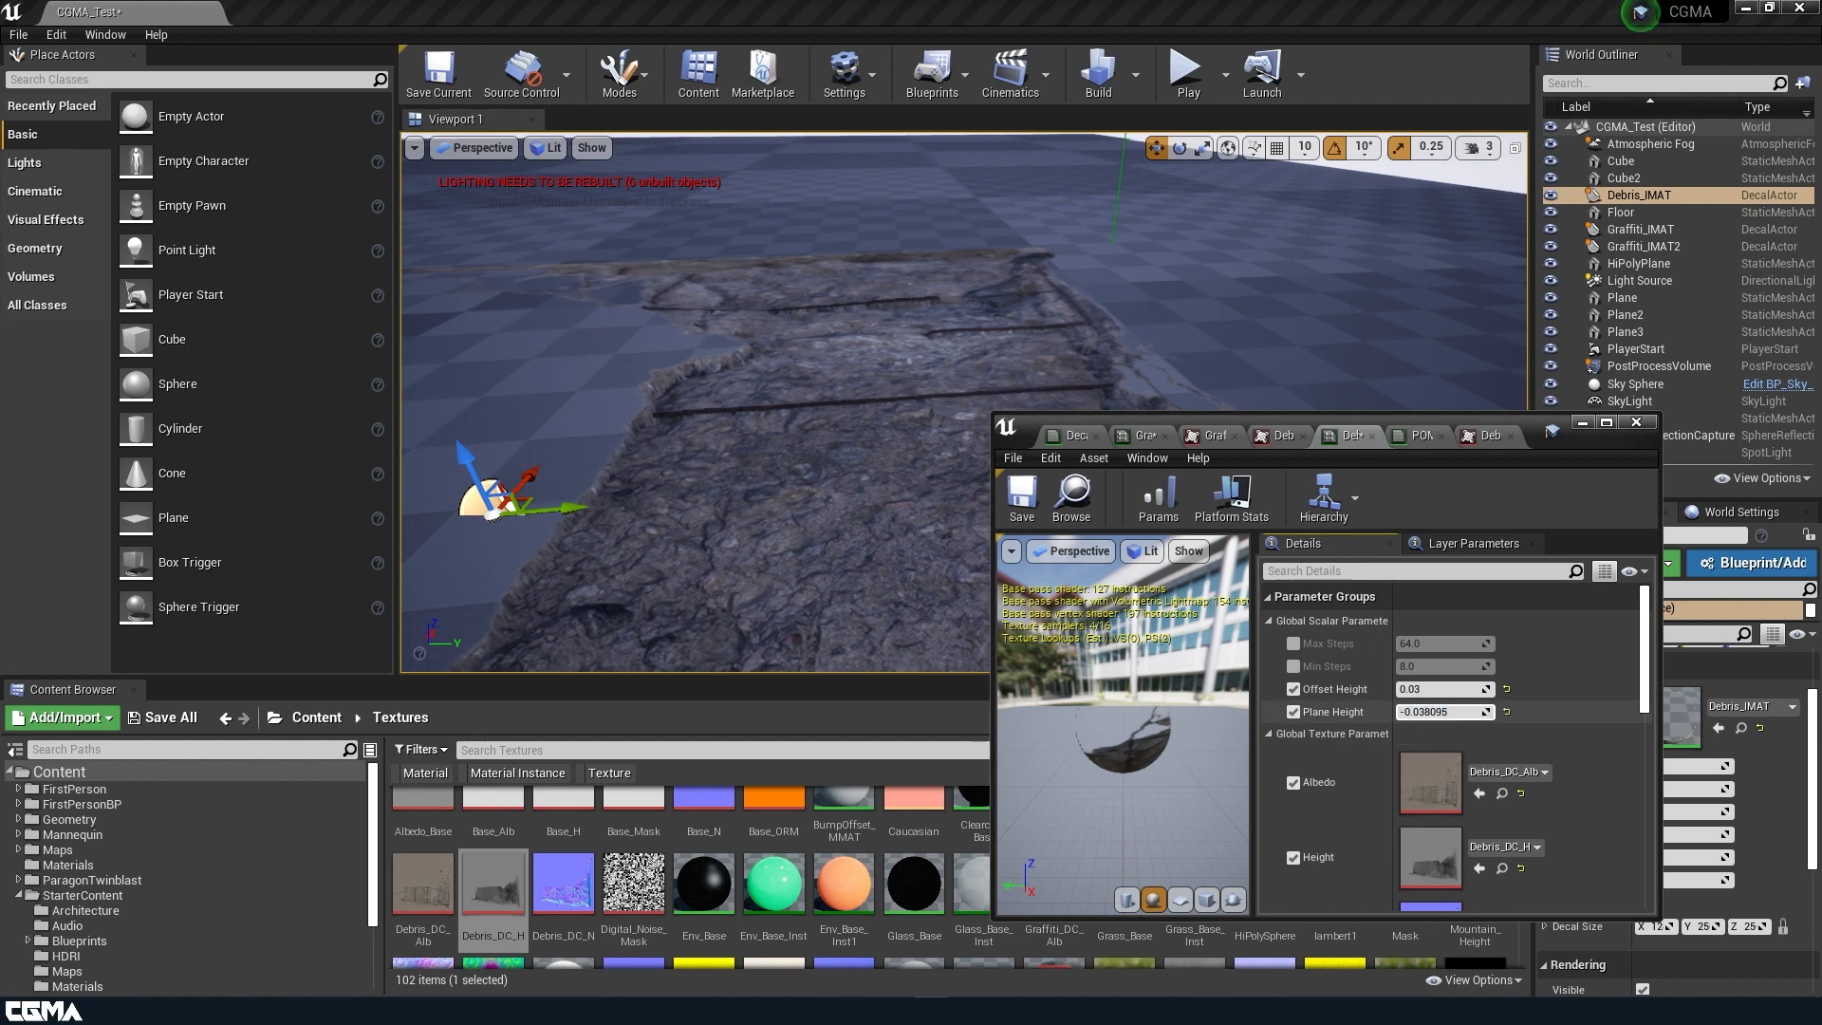
pyautogui.moveTo(1433, 713); pyautogui.dragTo(1474, 713)
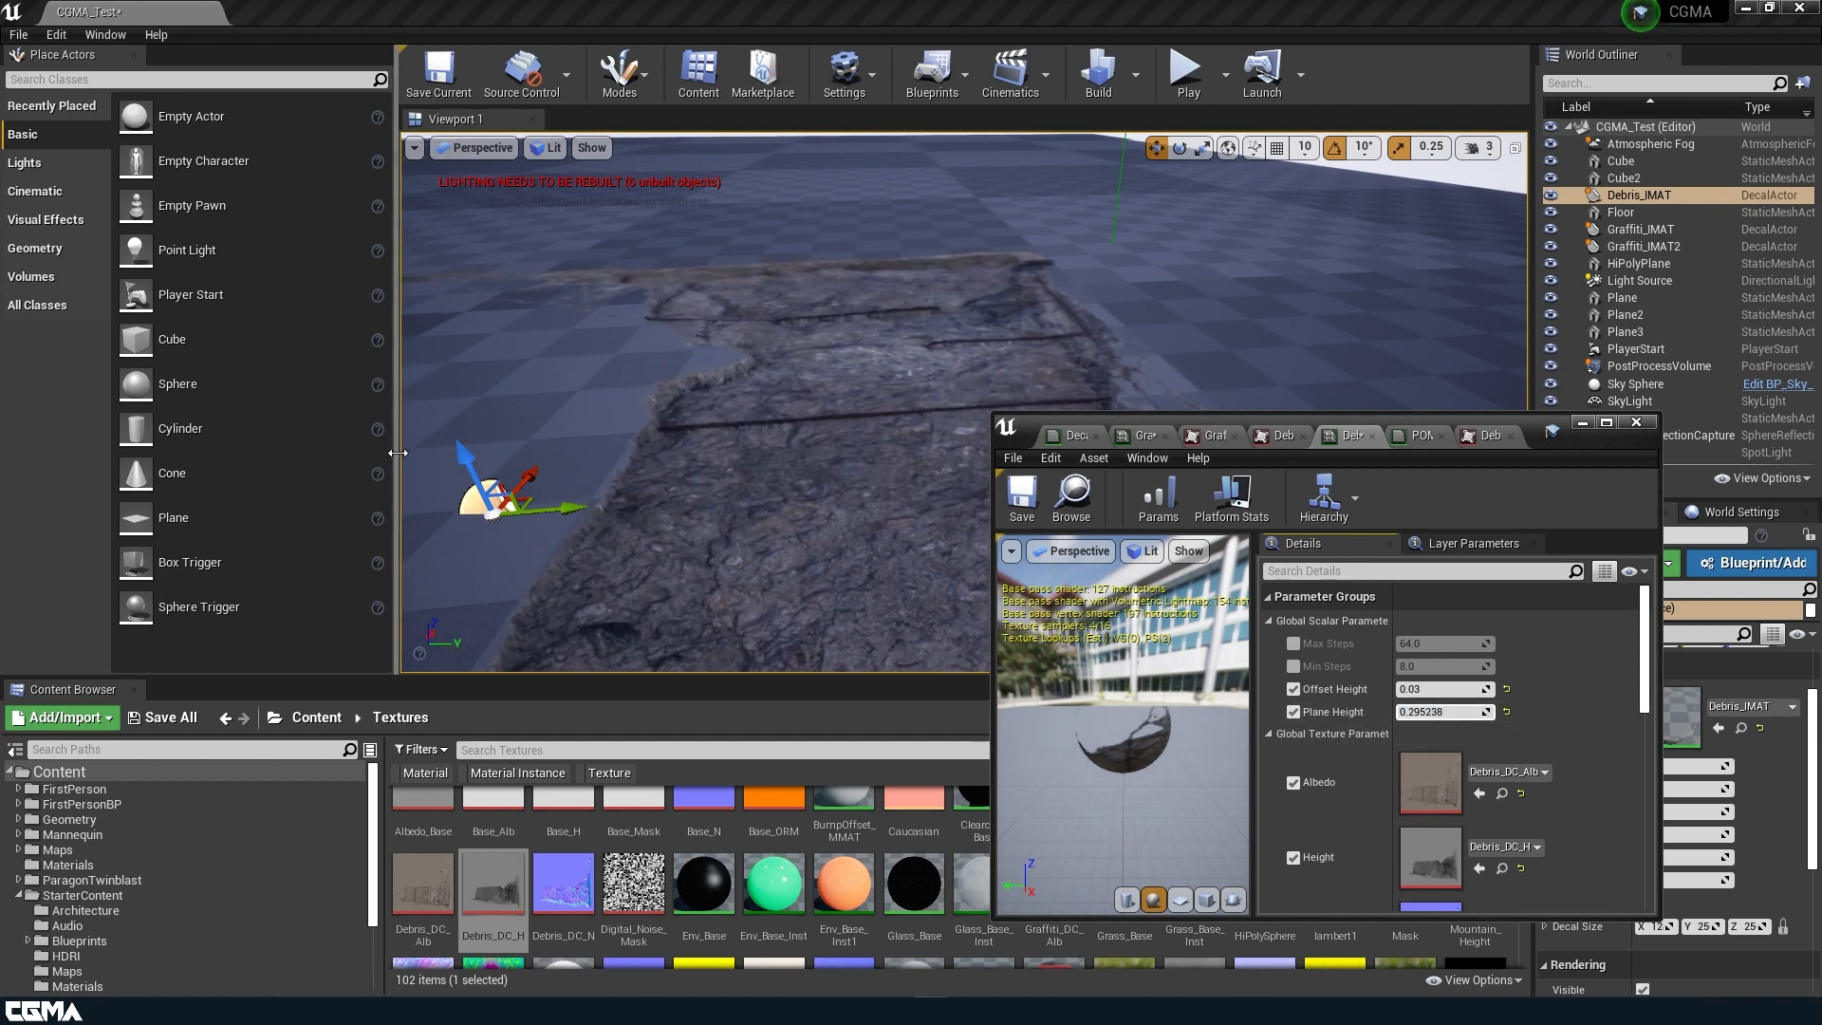
pyautogui.keyDown('alt'); pyautogui.moveTo(784, 432); pyautogui.dragTo(444, 434); pyautogui.keyUp('alt')
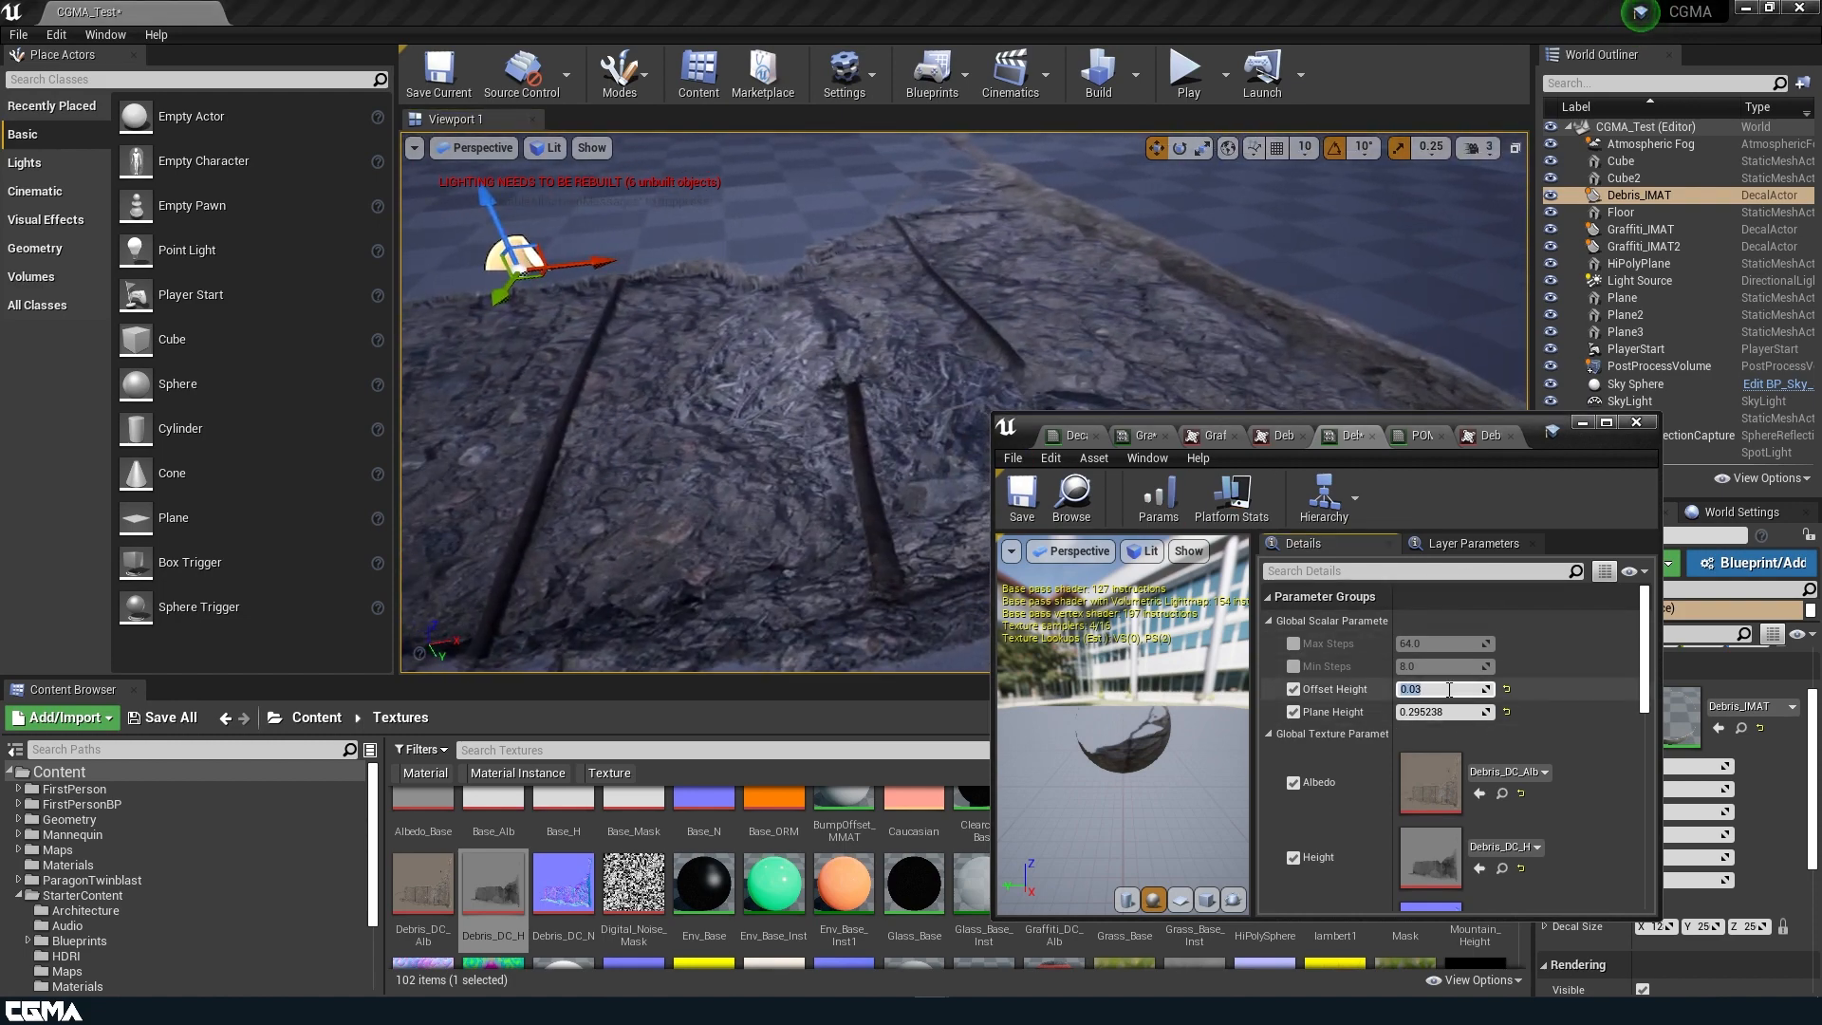
pyautogui.press('Return')
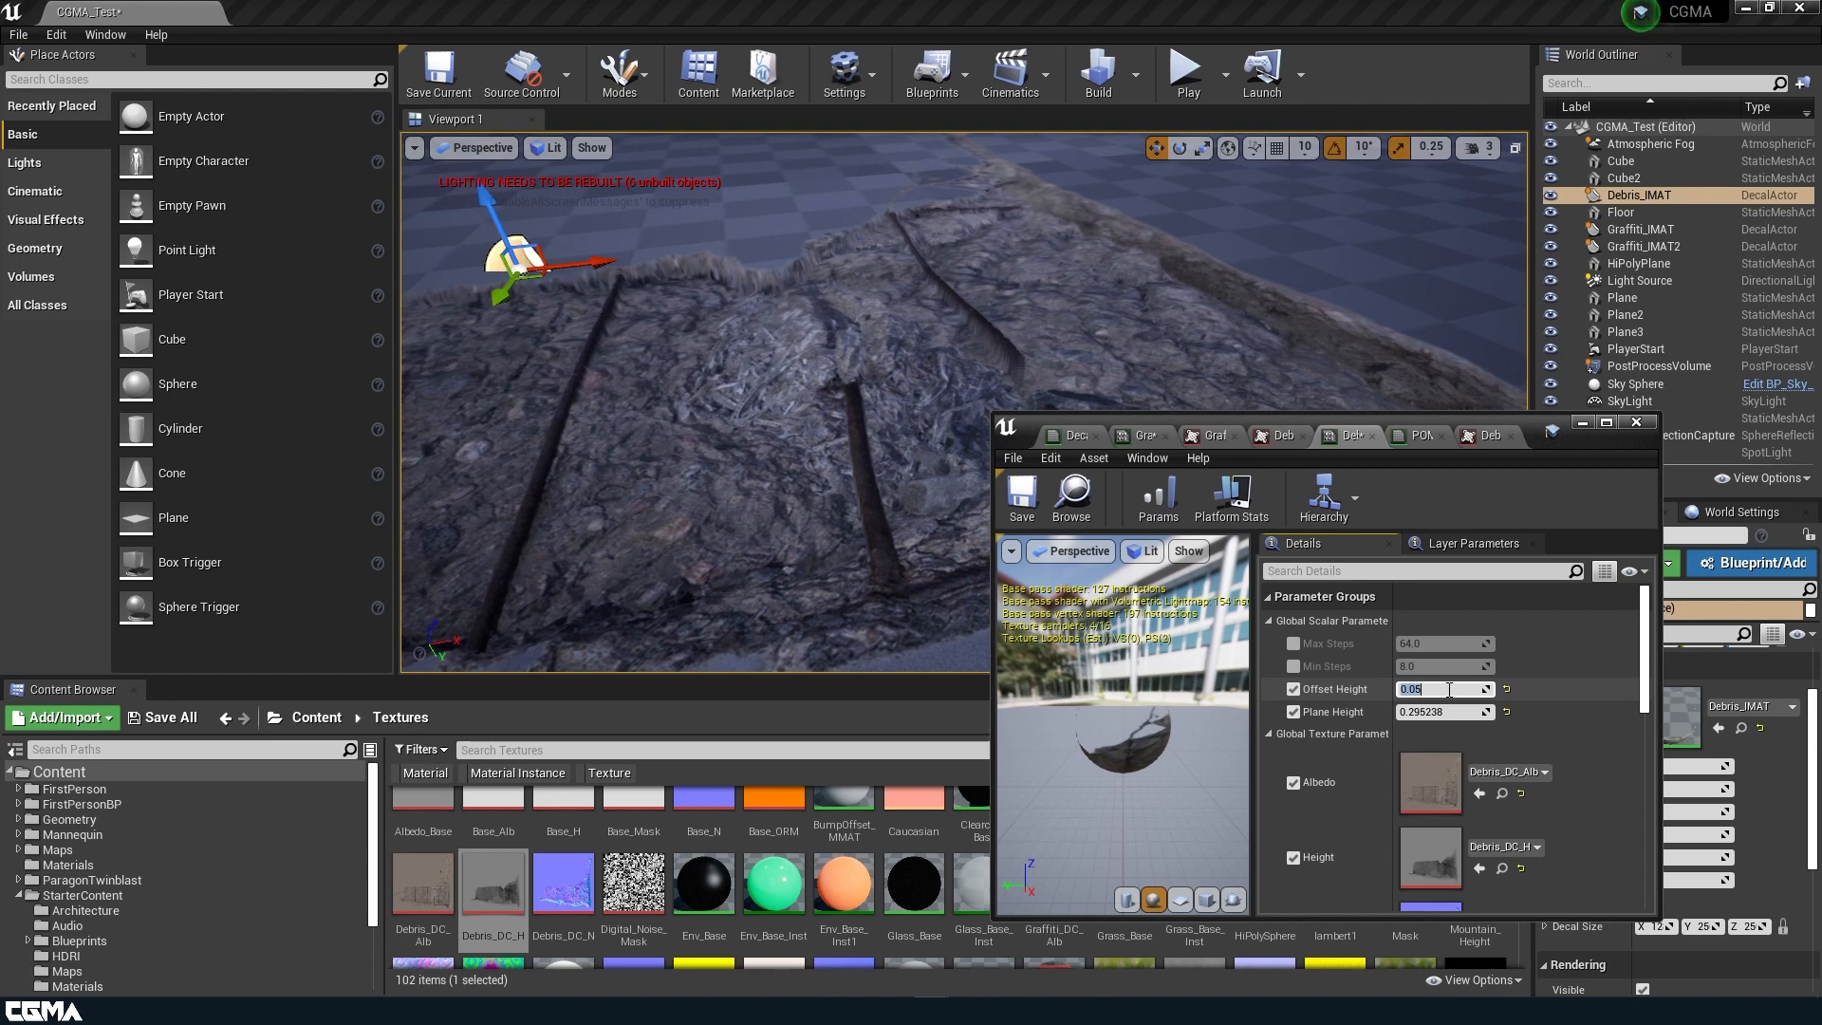
# Enable the Min Steps and Max Steps overrides and set them to 16 and 128.
pyautogui.click(1293, 666)
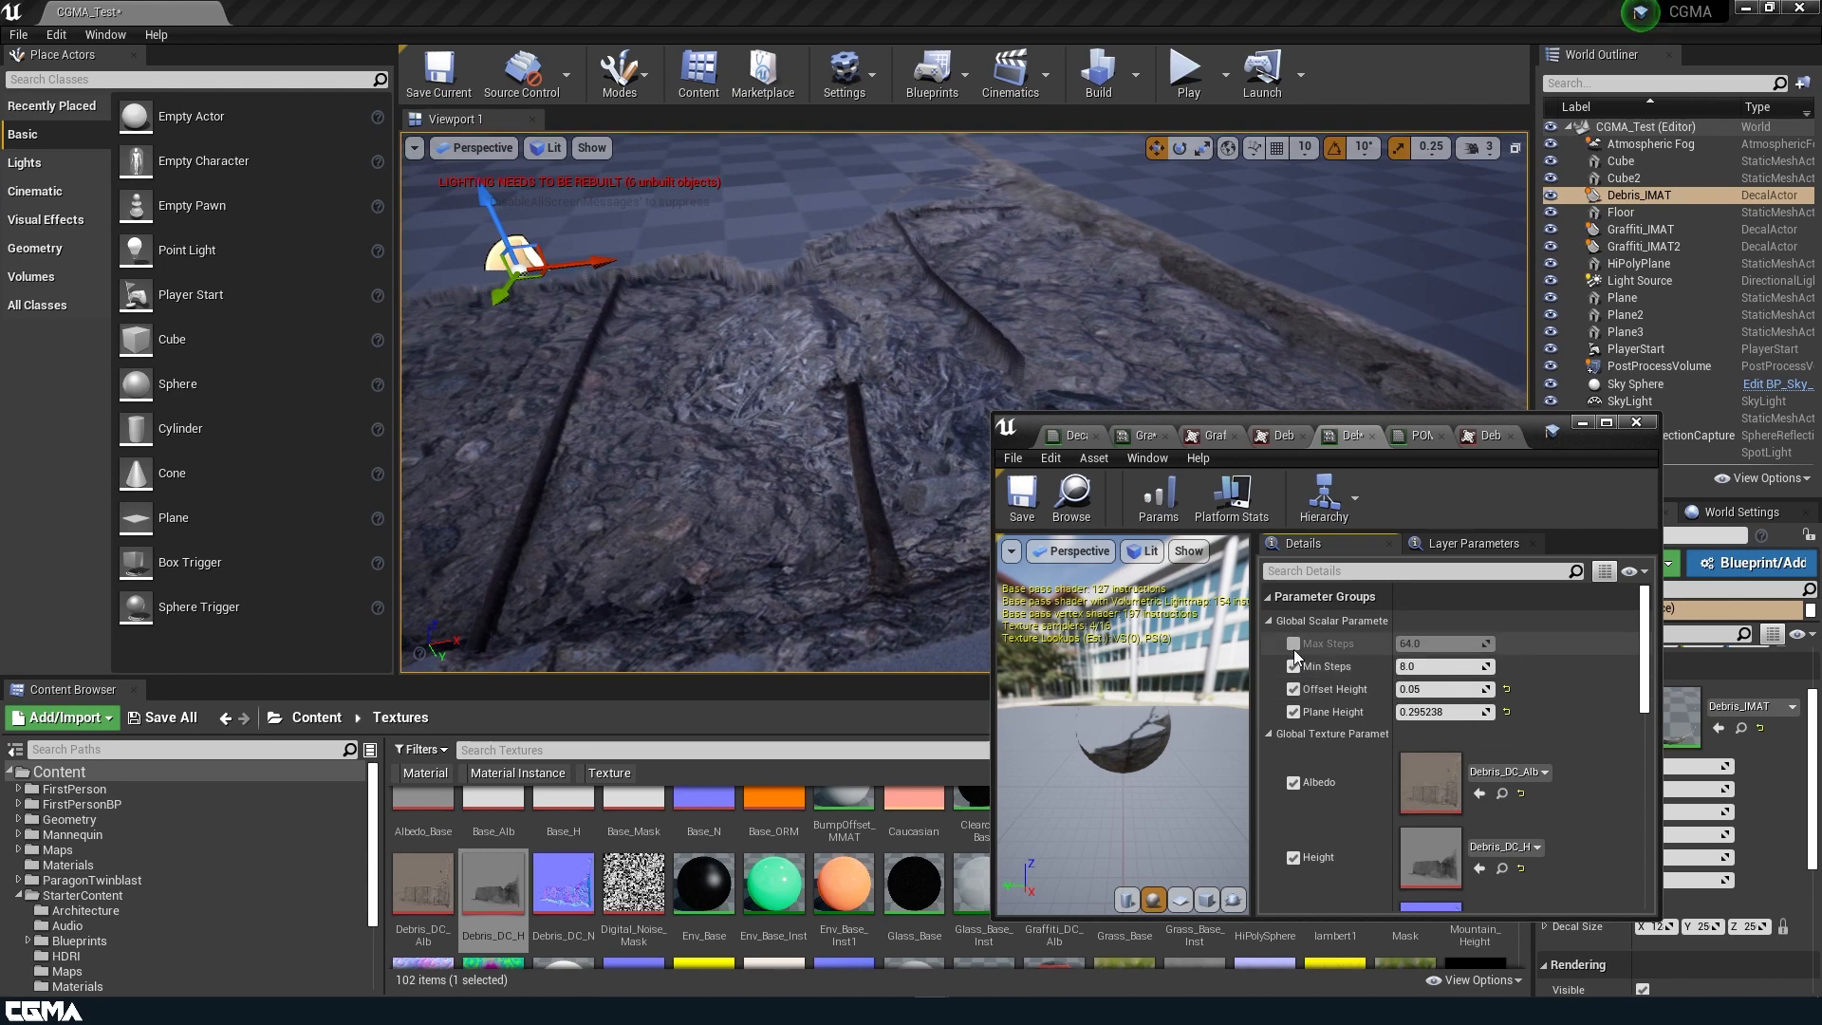
pyautogui.click(1293, 644)
pyautogui.click(1441, 665)
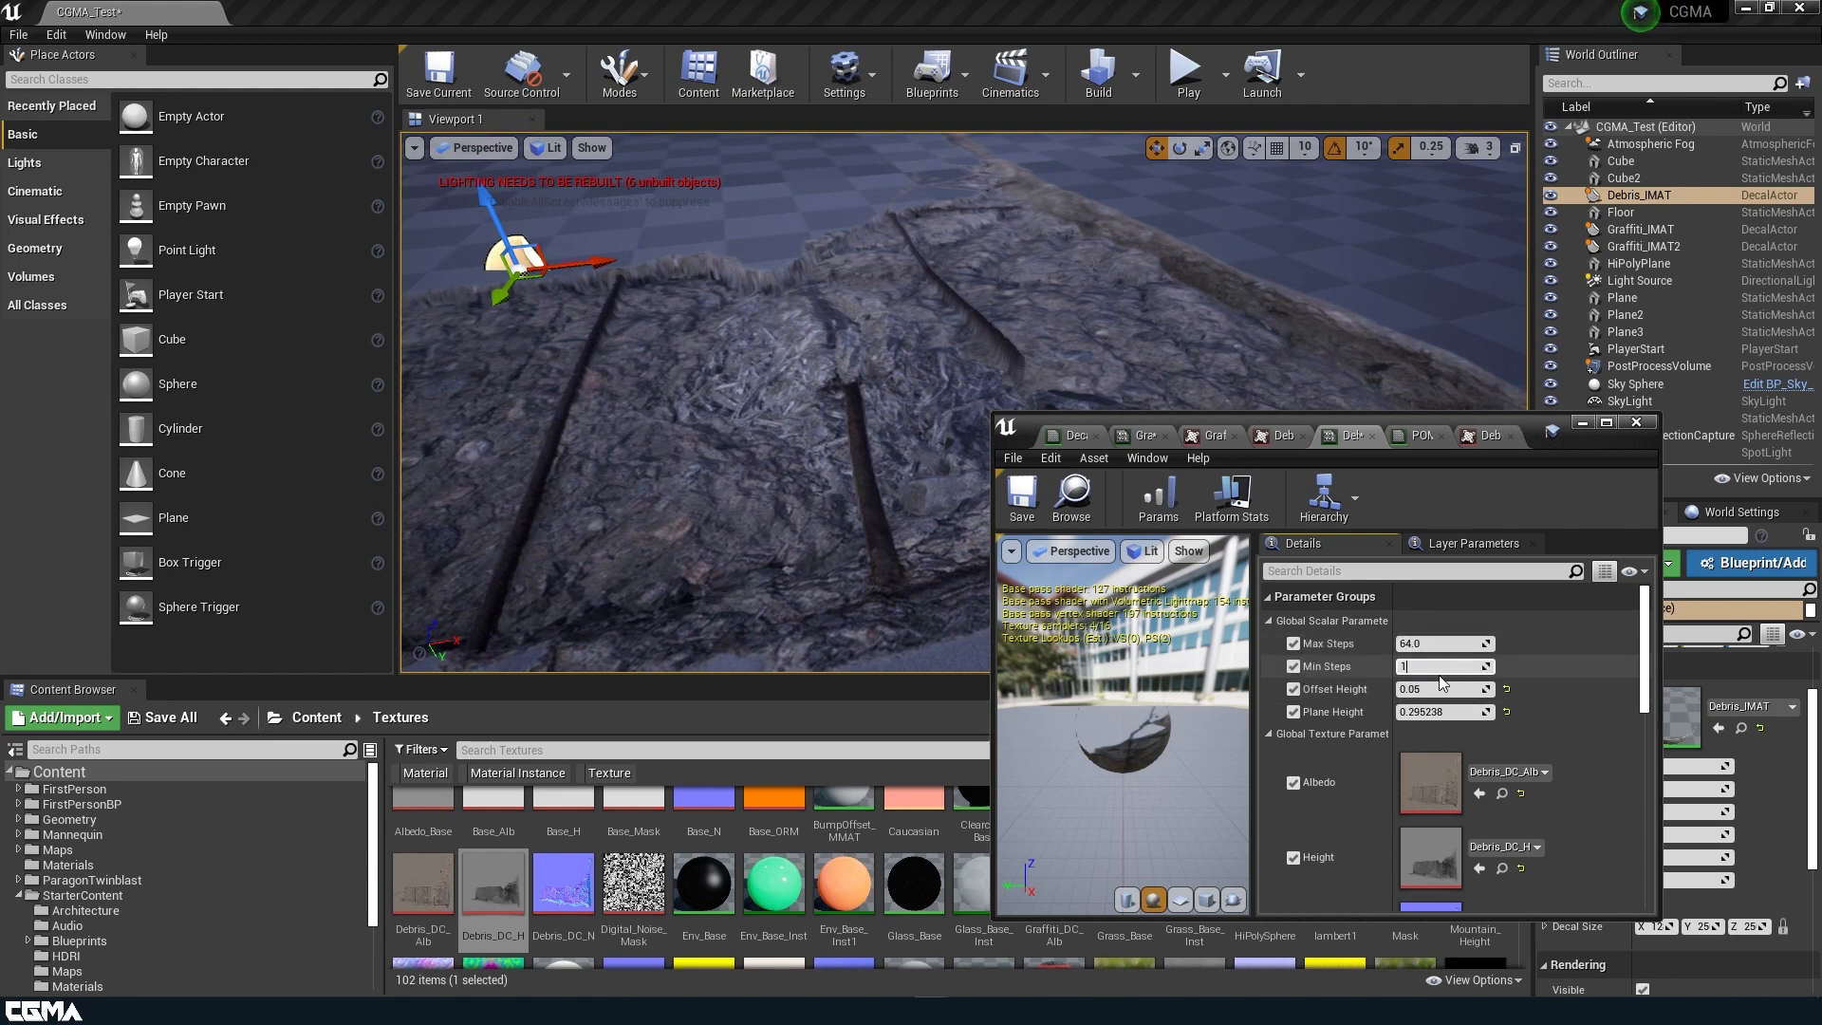
pyautogui.press('Return')
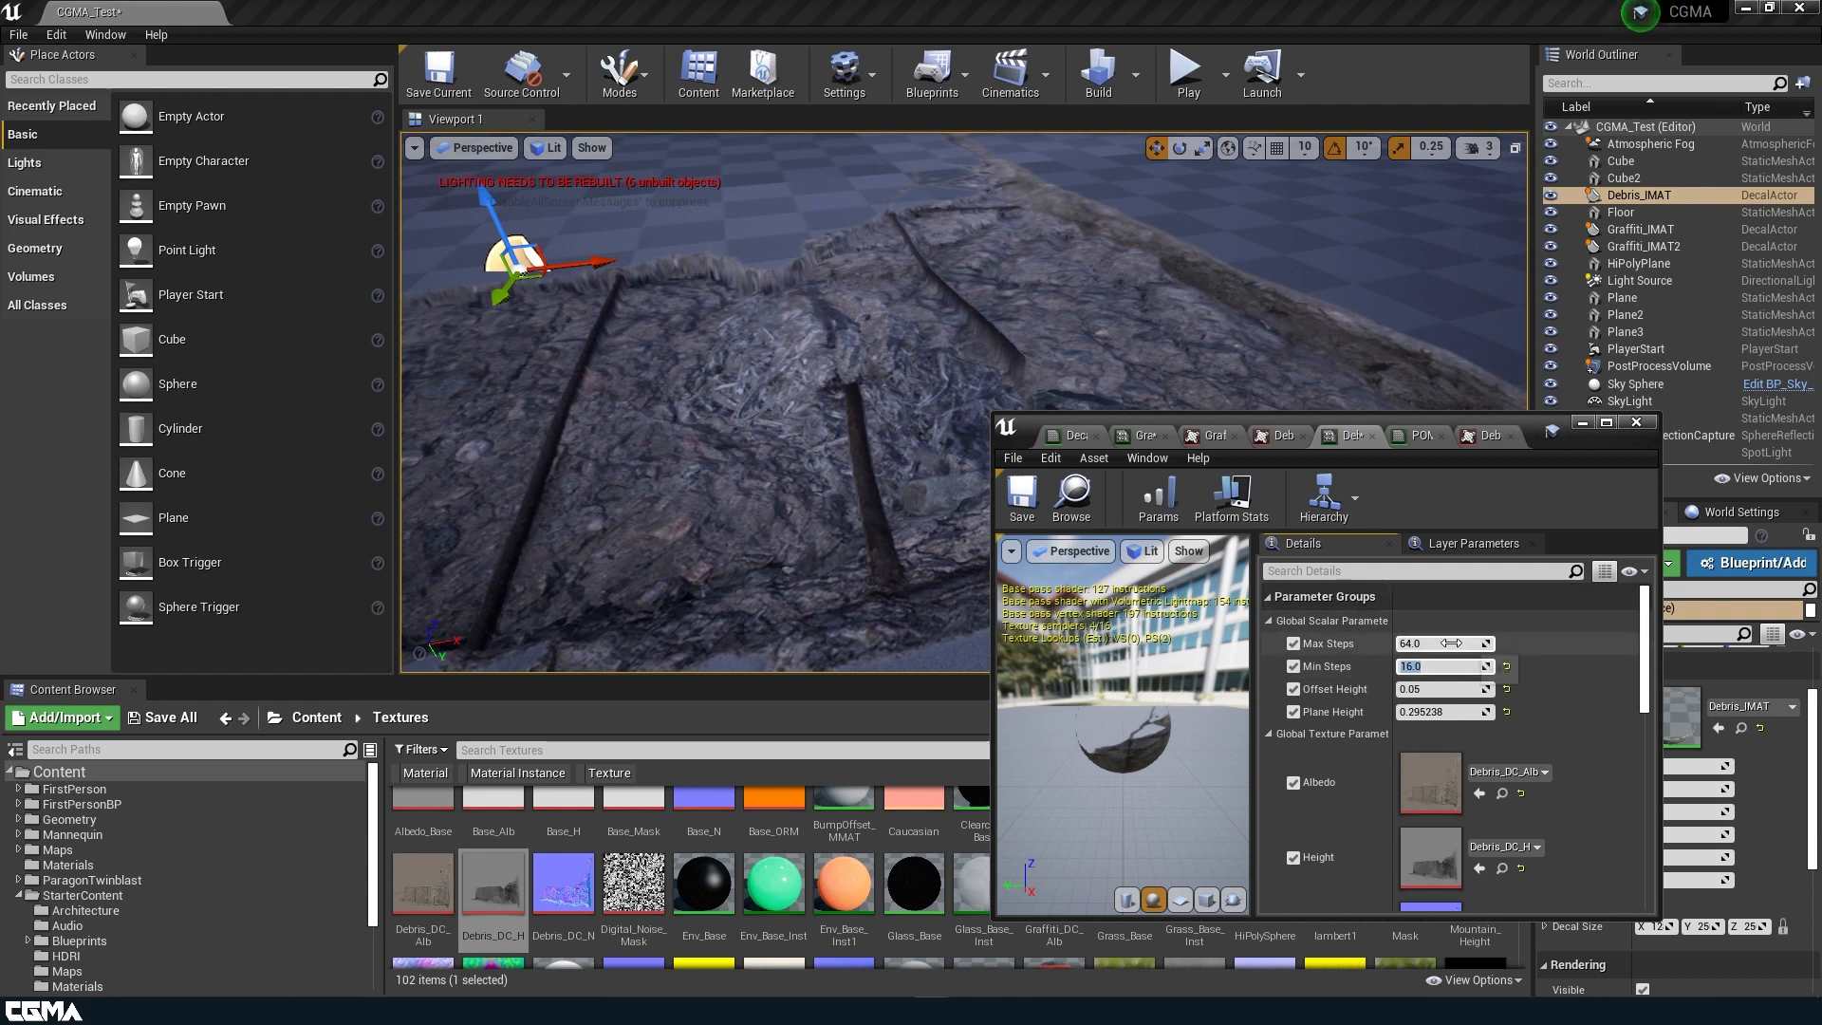
pyautogui.press('Return')
# Set Debris_IMAT's Plane Height to 0.5 and check the debris decal from a low angle.
pyautogui.click(1455, 719)
pyautogui.write('0.5')
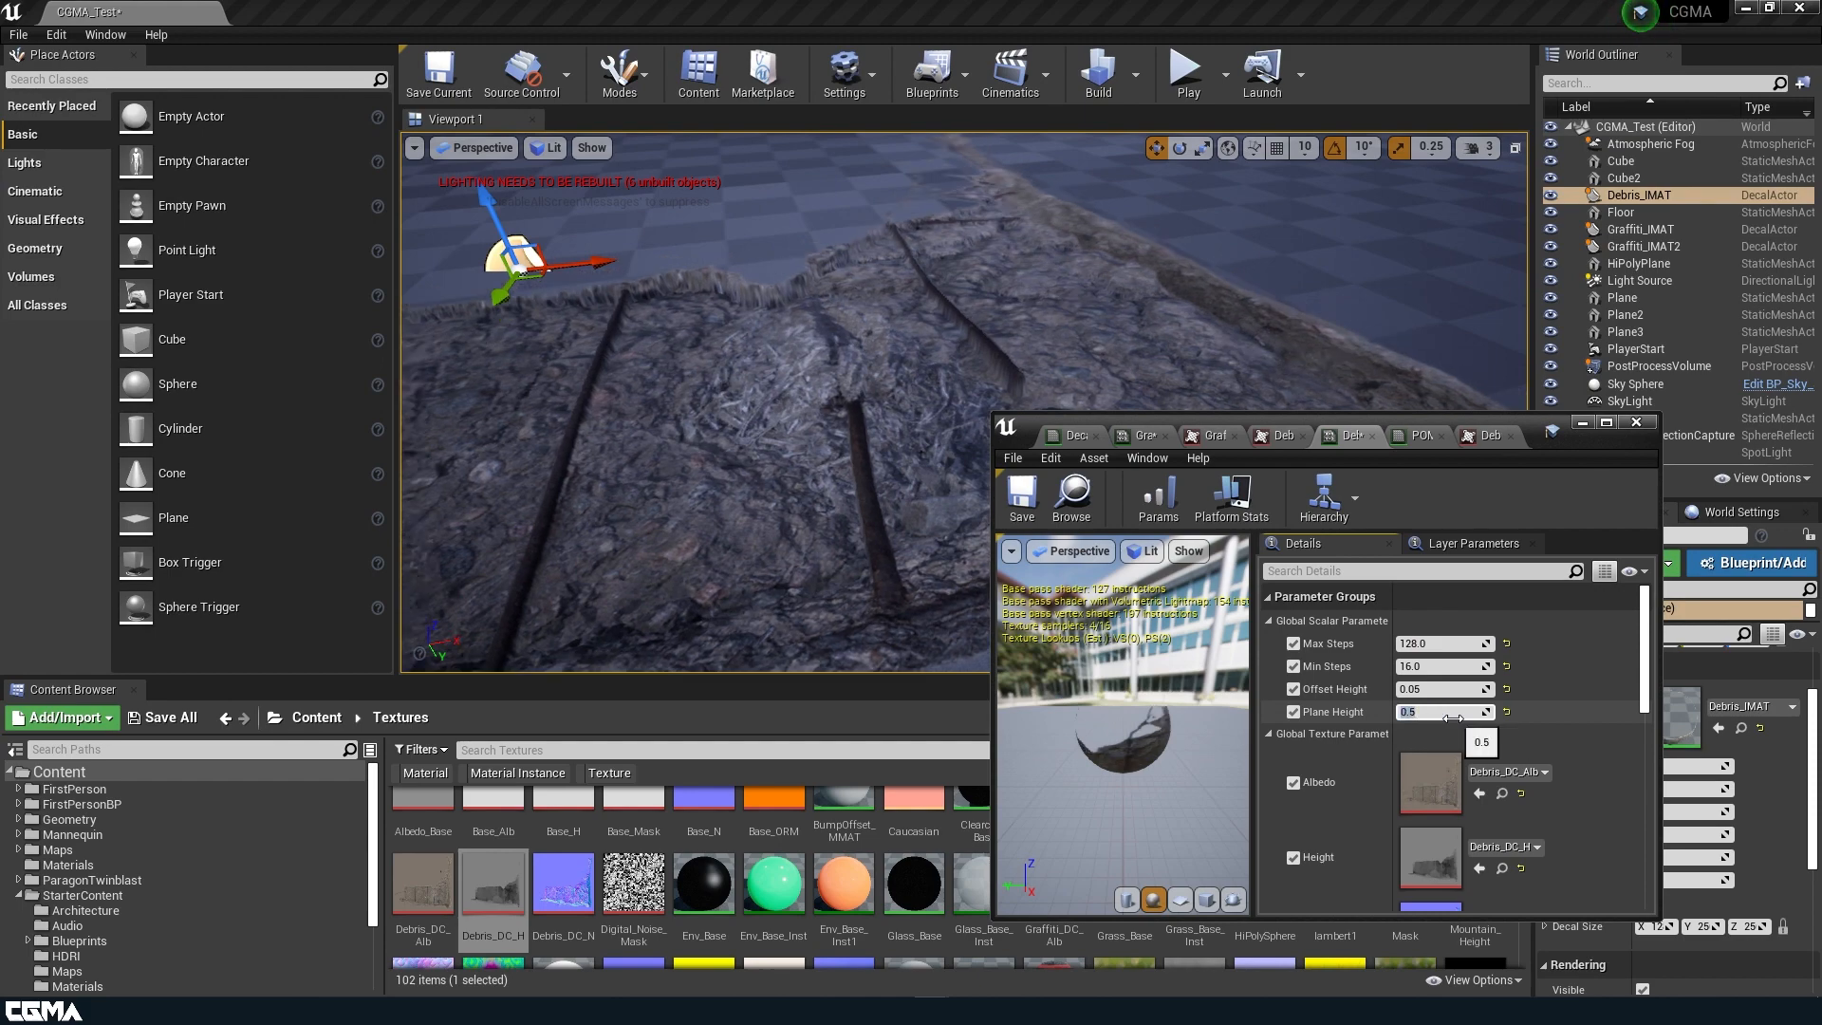
pyautogui.moveTo(882, 399); pyautogui.dragTo(662, 500, button='right')
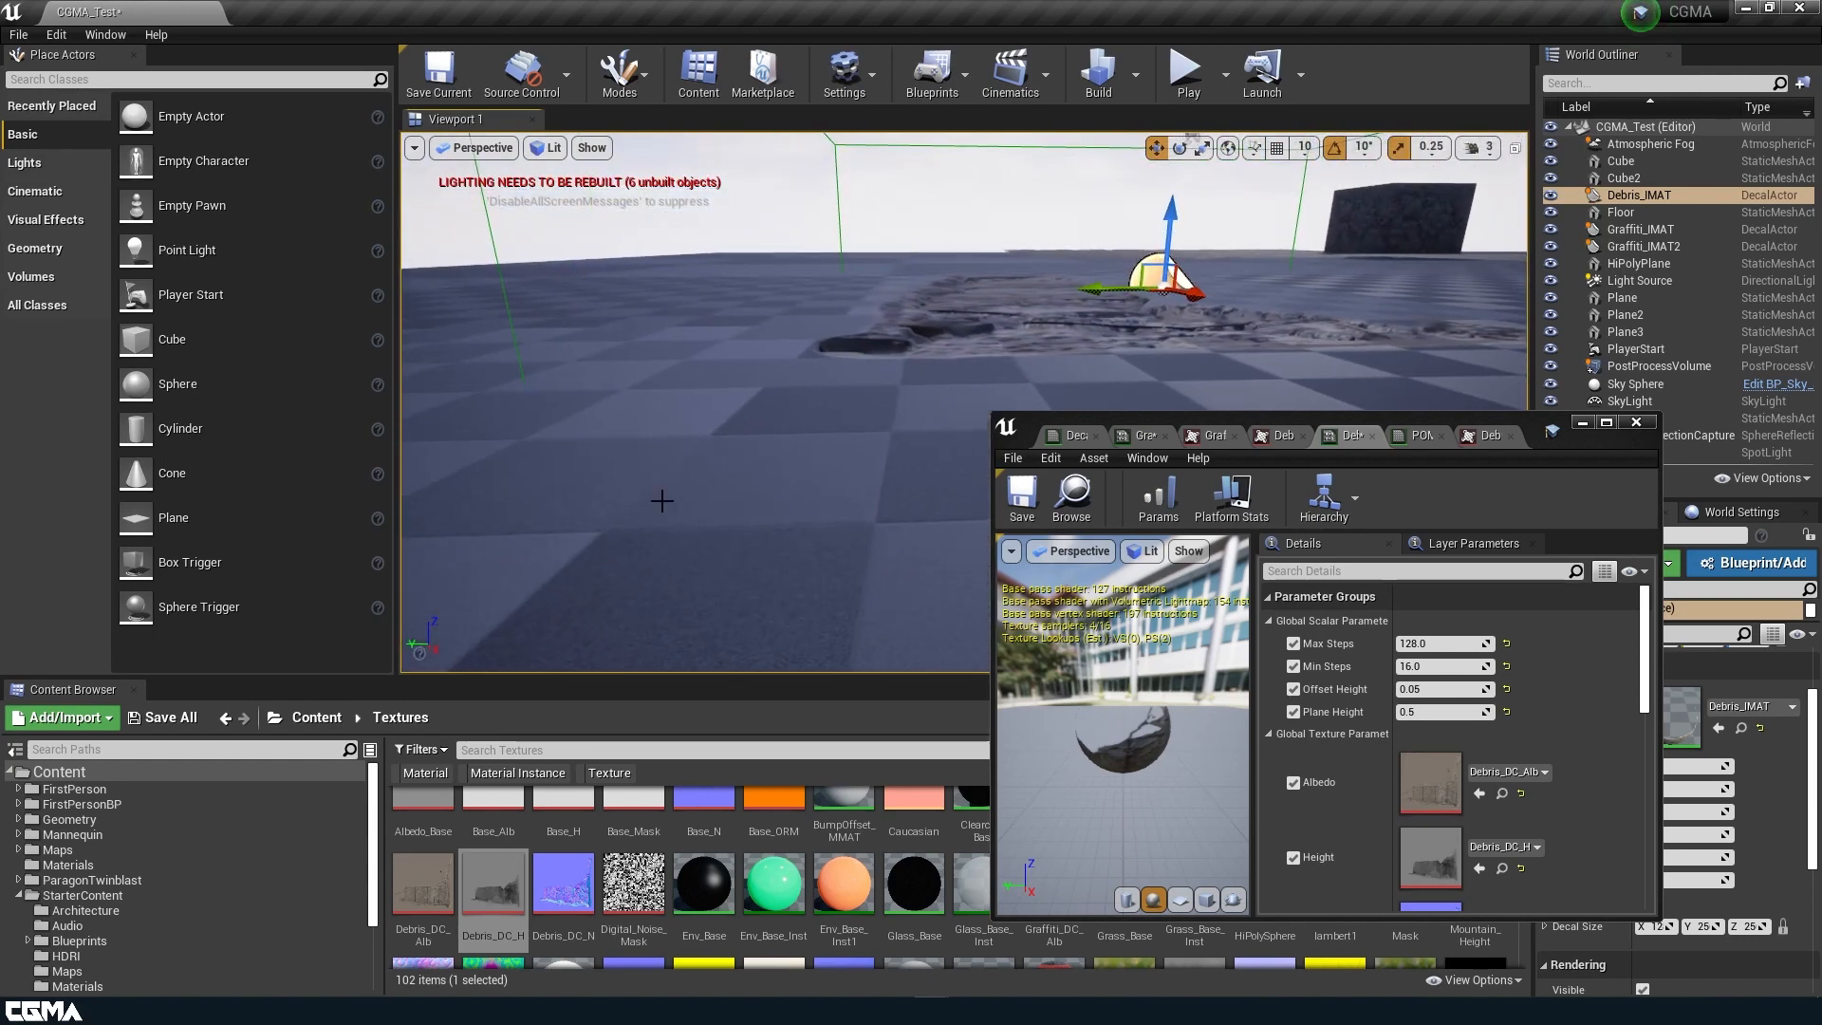
pyautogui.moveTo(1002, 338)
pyautogui.mouseDown(button='right')
pyautogui.moveTo(1025, 337)
pyautogui.moveTo(953, 334)
pyautogui.moveTo(1025, 340)
pyautogui.moveTo(997, 332)
pyautogui.mouseUp(button='right')
# Try an Offset Height of 0.07 on Debris_IMAT and check the debris decal's depth.
pyautogui.click(1441, 712)
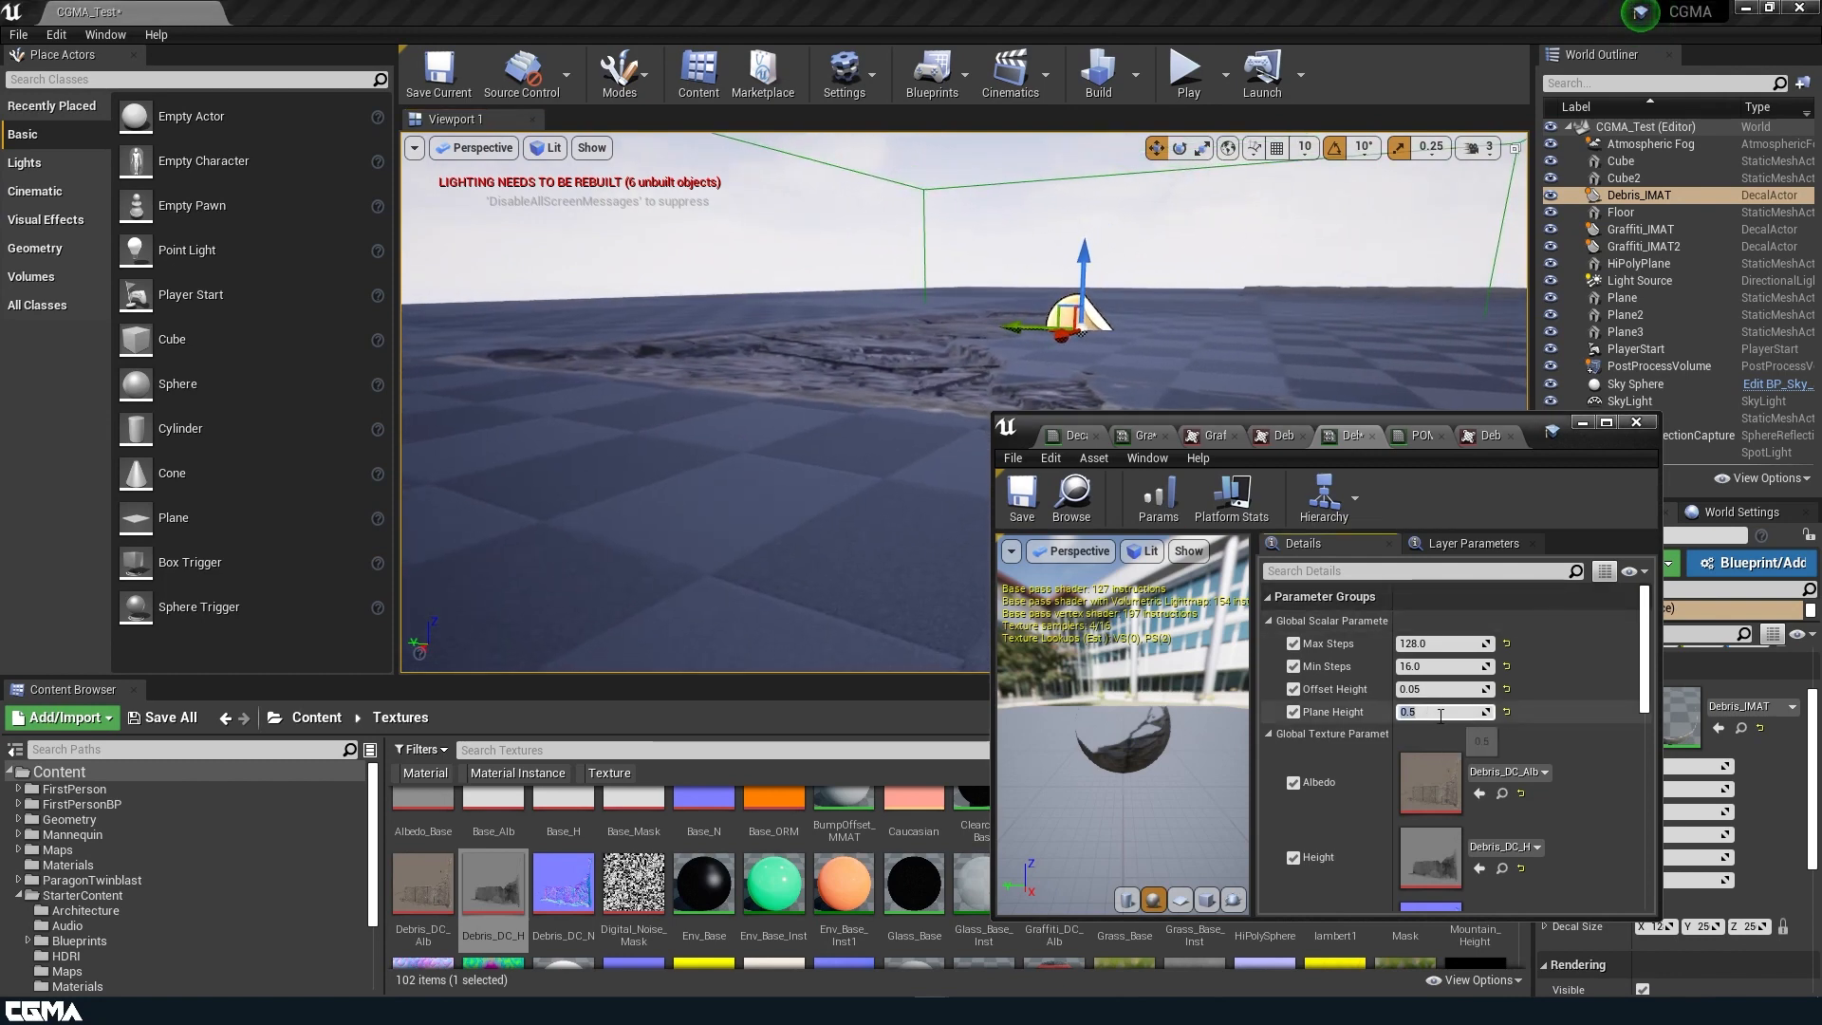
pyautogui.click(1440, 690)
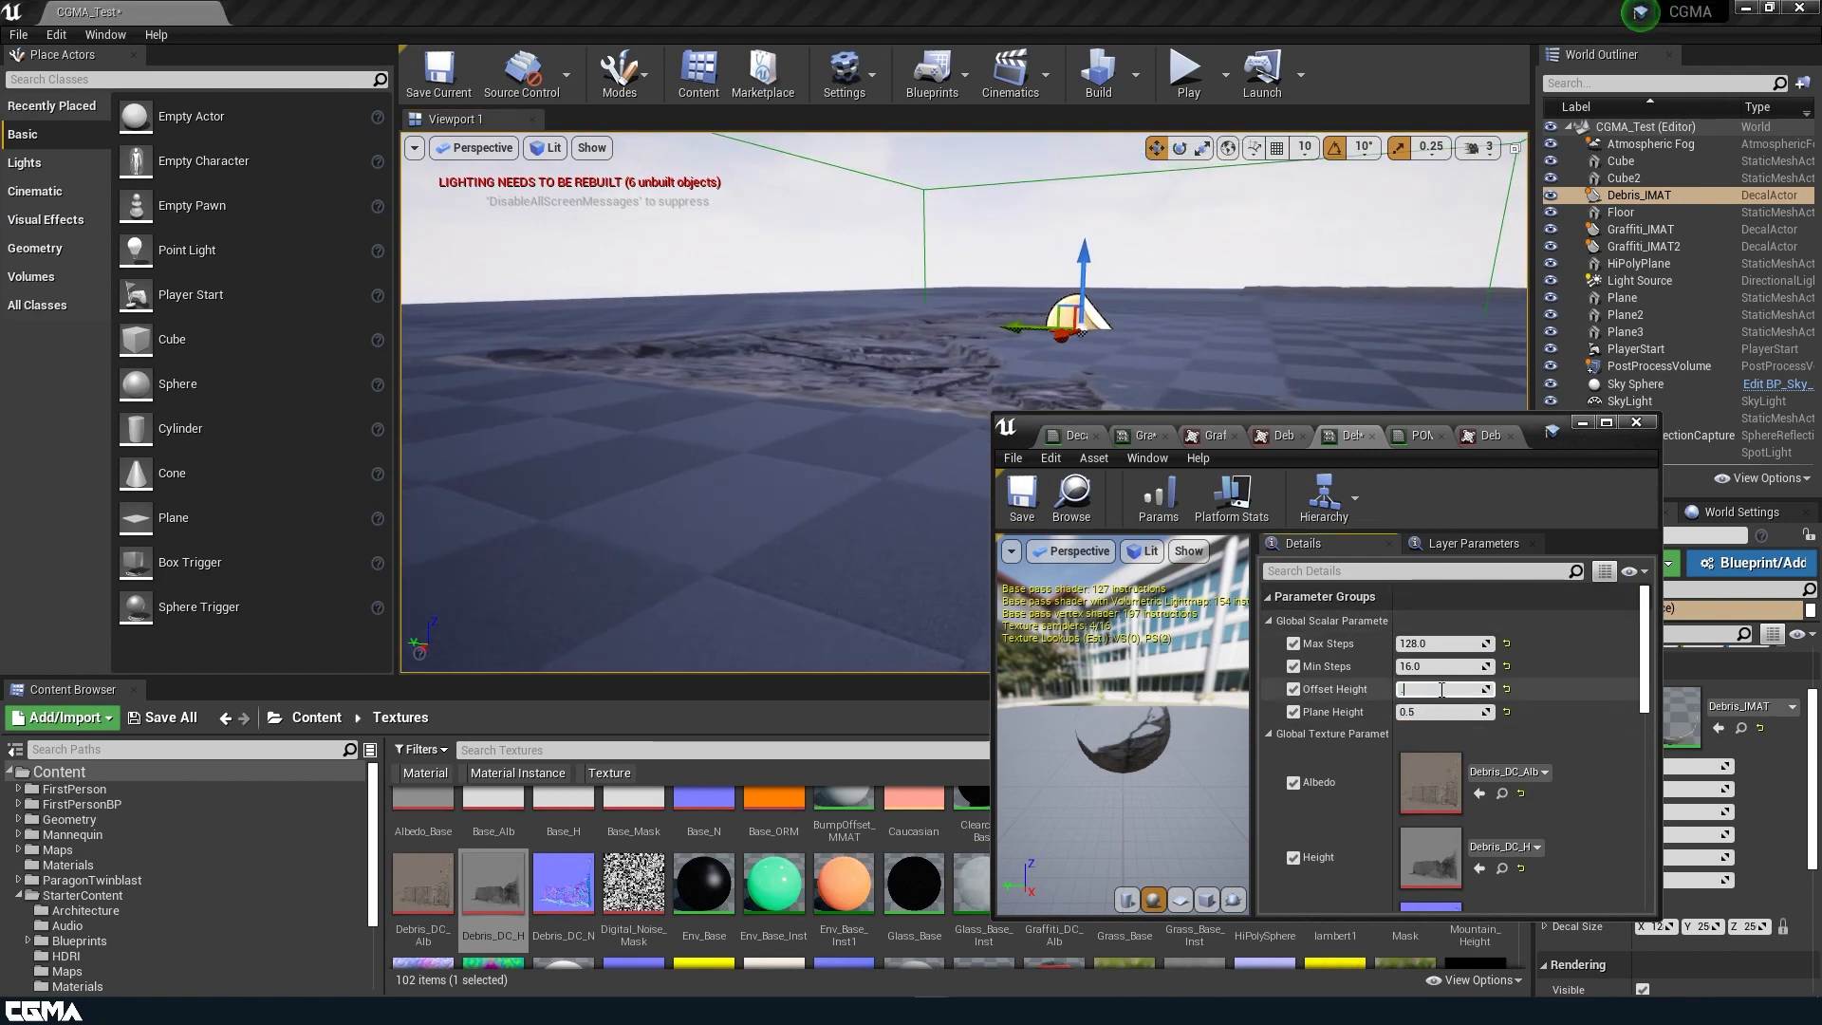
pyautogui.moveTo(949, 332); pyautogui.dragTo(1072, 351, button='right')
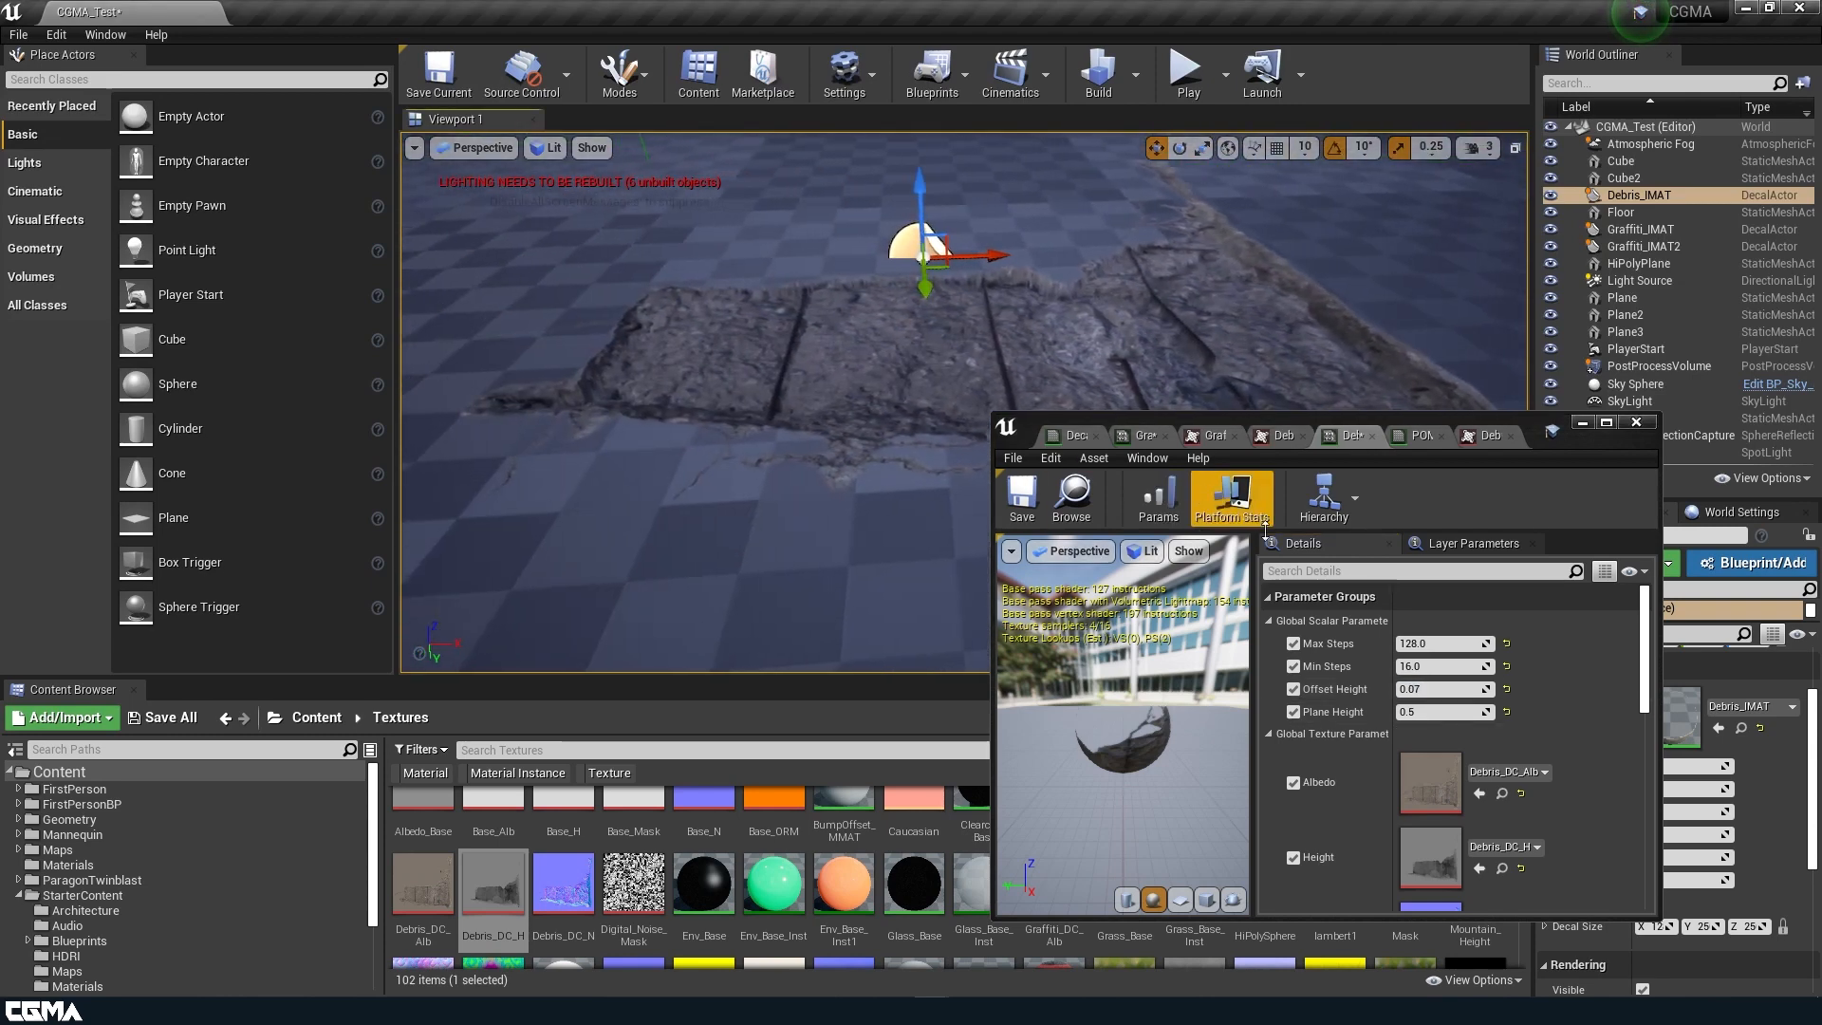
# Set Debris_IMAT's Offset Height to 0.03 and save the material instance.
pyautogui.click(1438, 689)
pyautogui.write('.03')
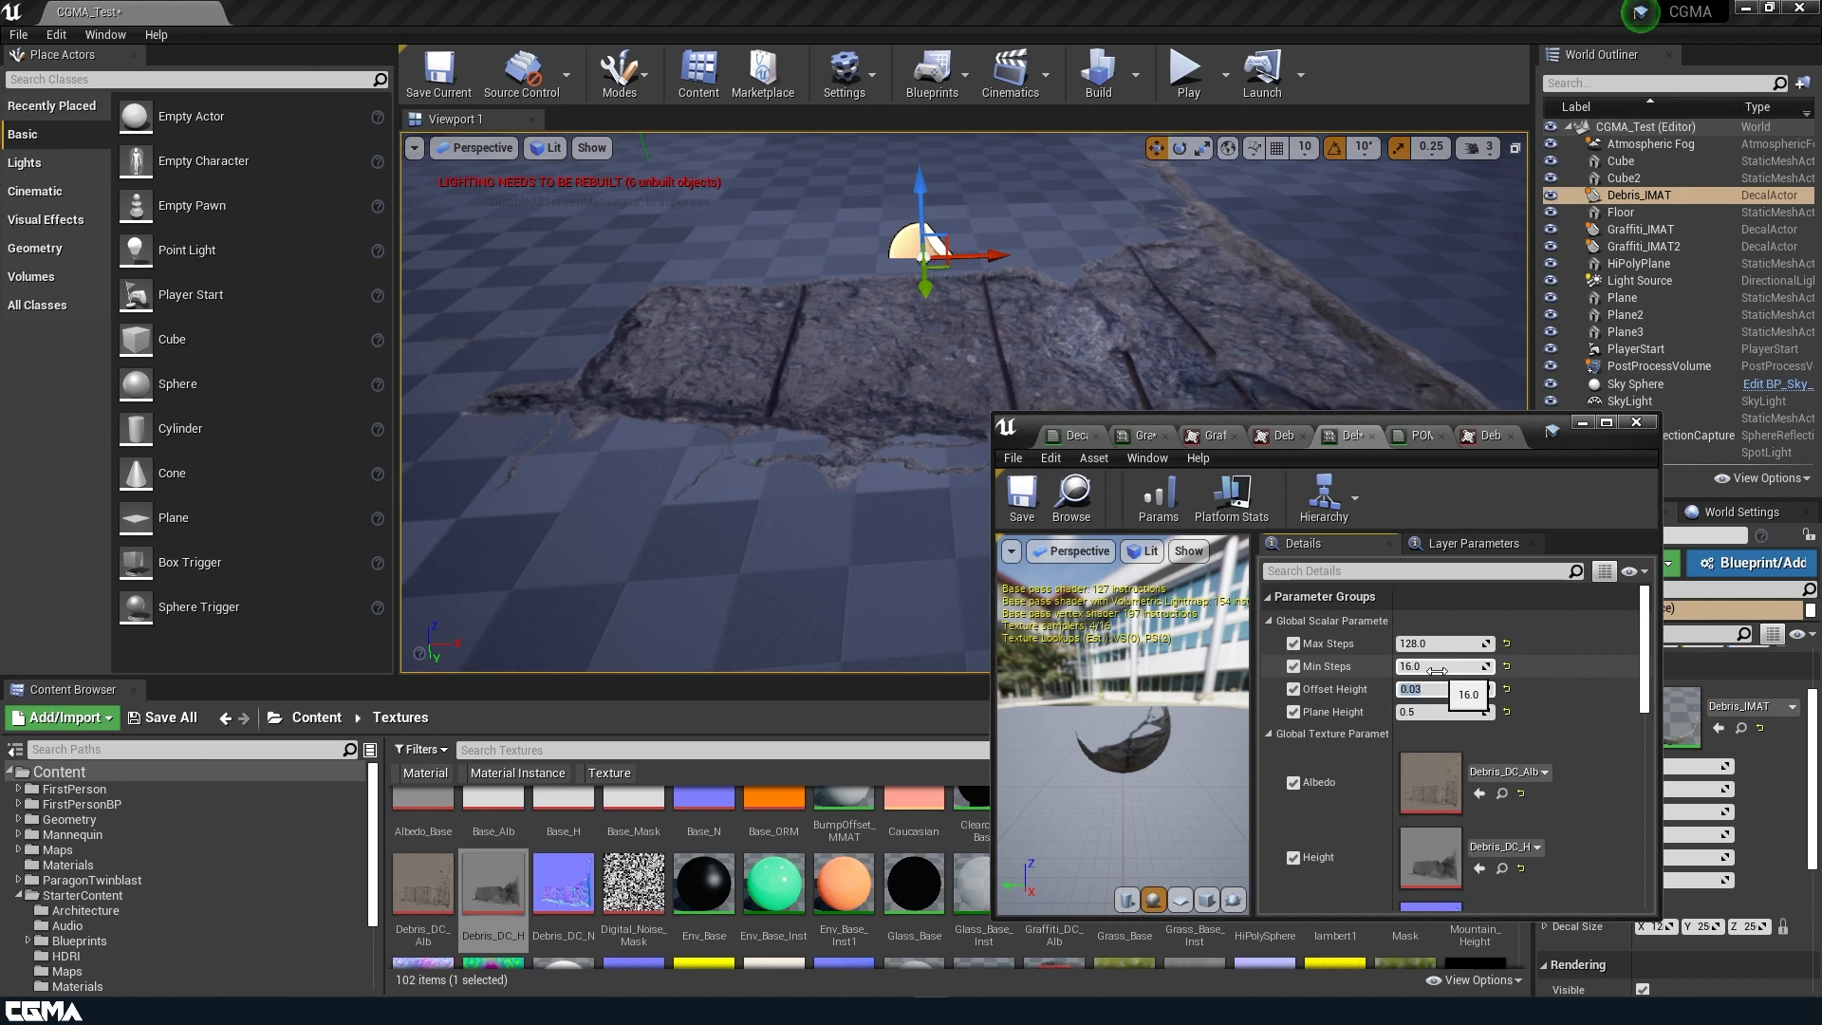
pyautogui.press('Return')
pyautogui.click(1025, 498)
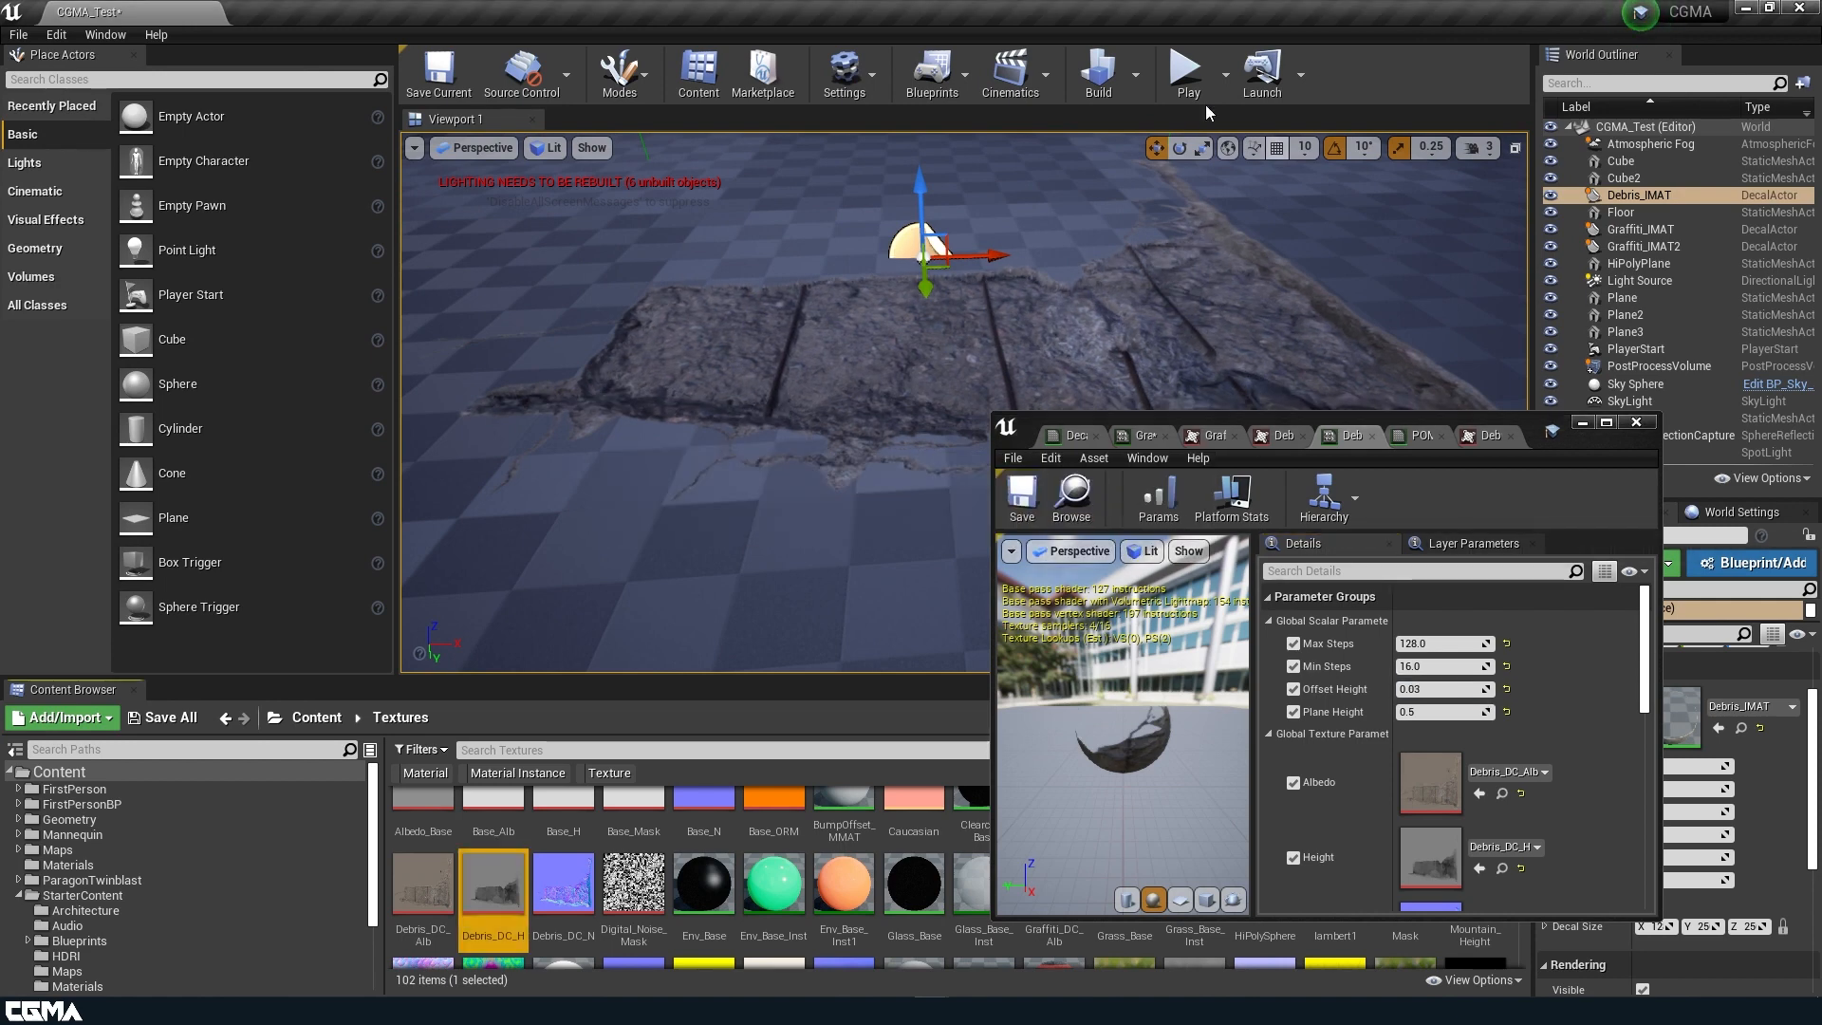
# Play-test the level with the material window moved clear, running the character over and around the debris decal to examine its depth.
pyautogui.click(1187, 71)
pyautogui.moveTo(1531, 434); pyautogui.dragTo(1366, 856)
pyautogui.click(1216, 587)
pyautogui.press('w')
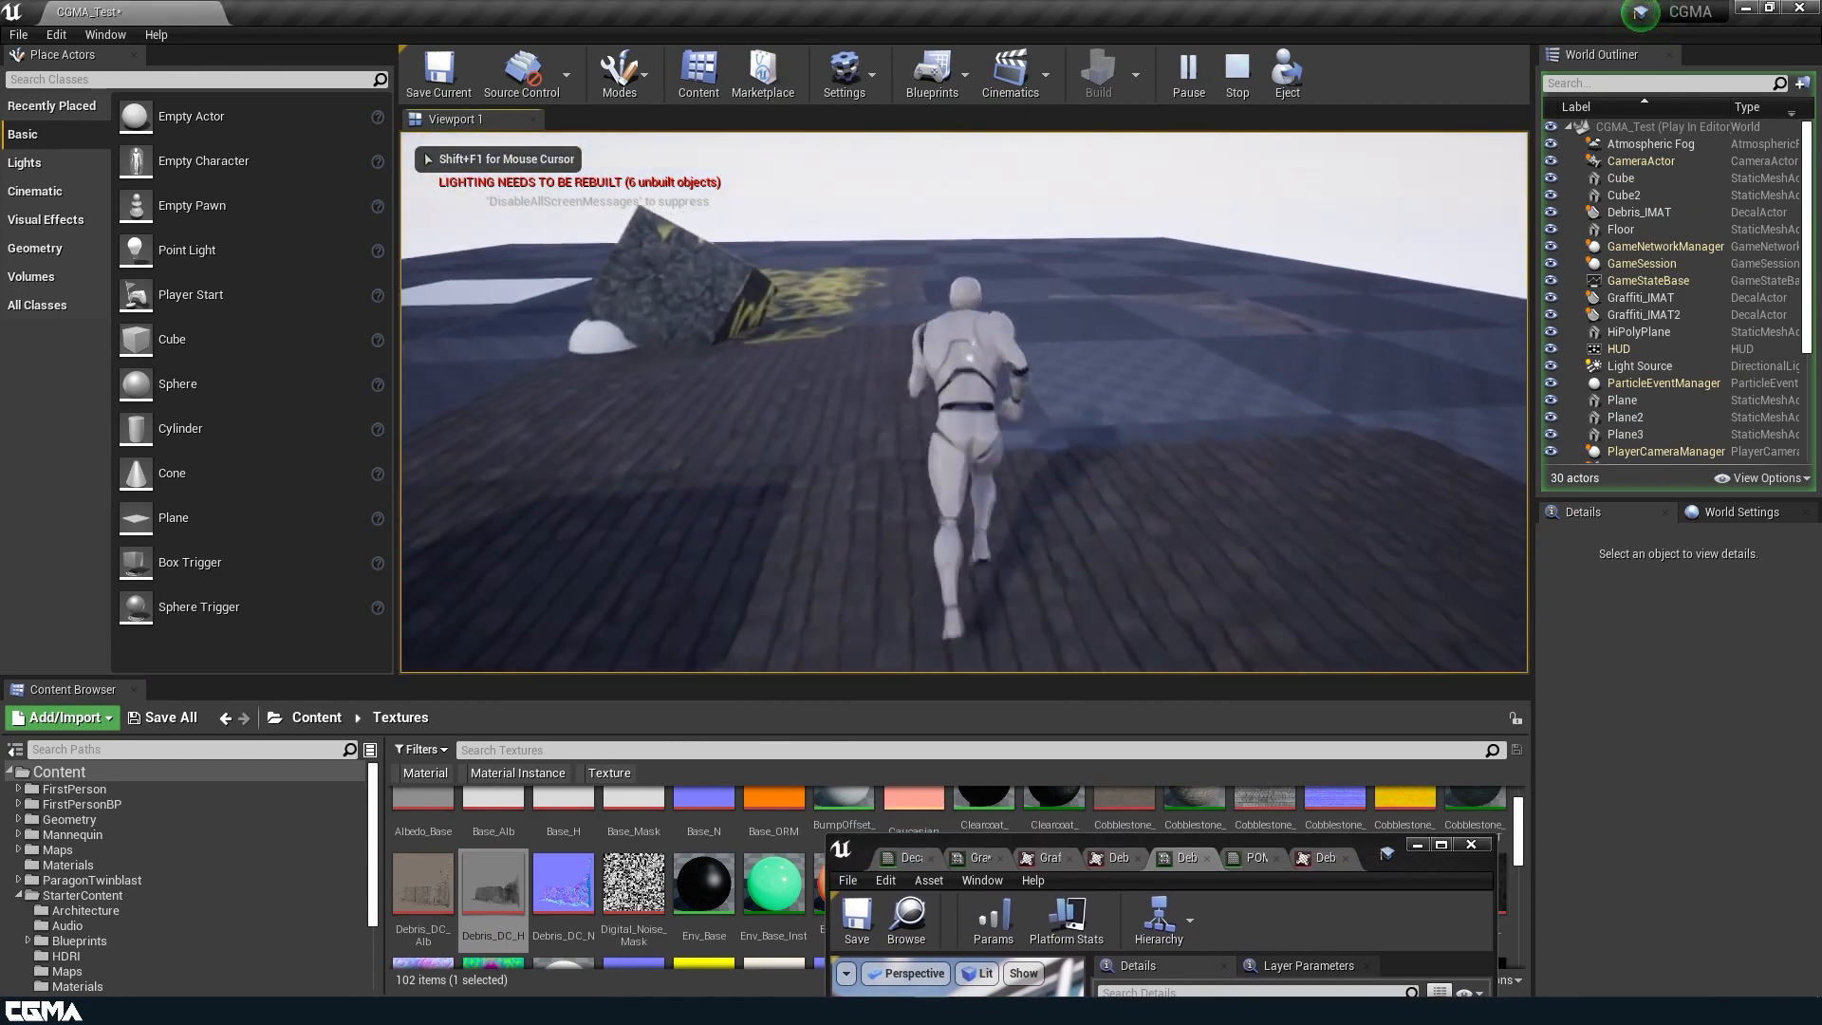
pyautogui.press('d')
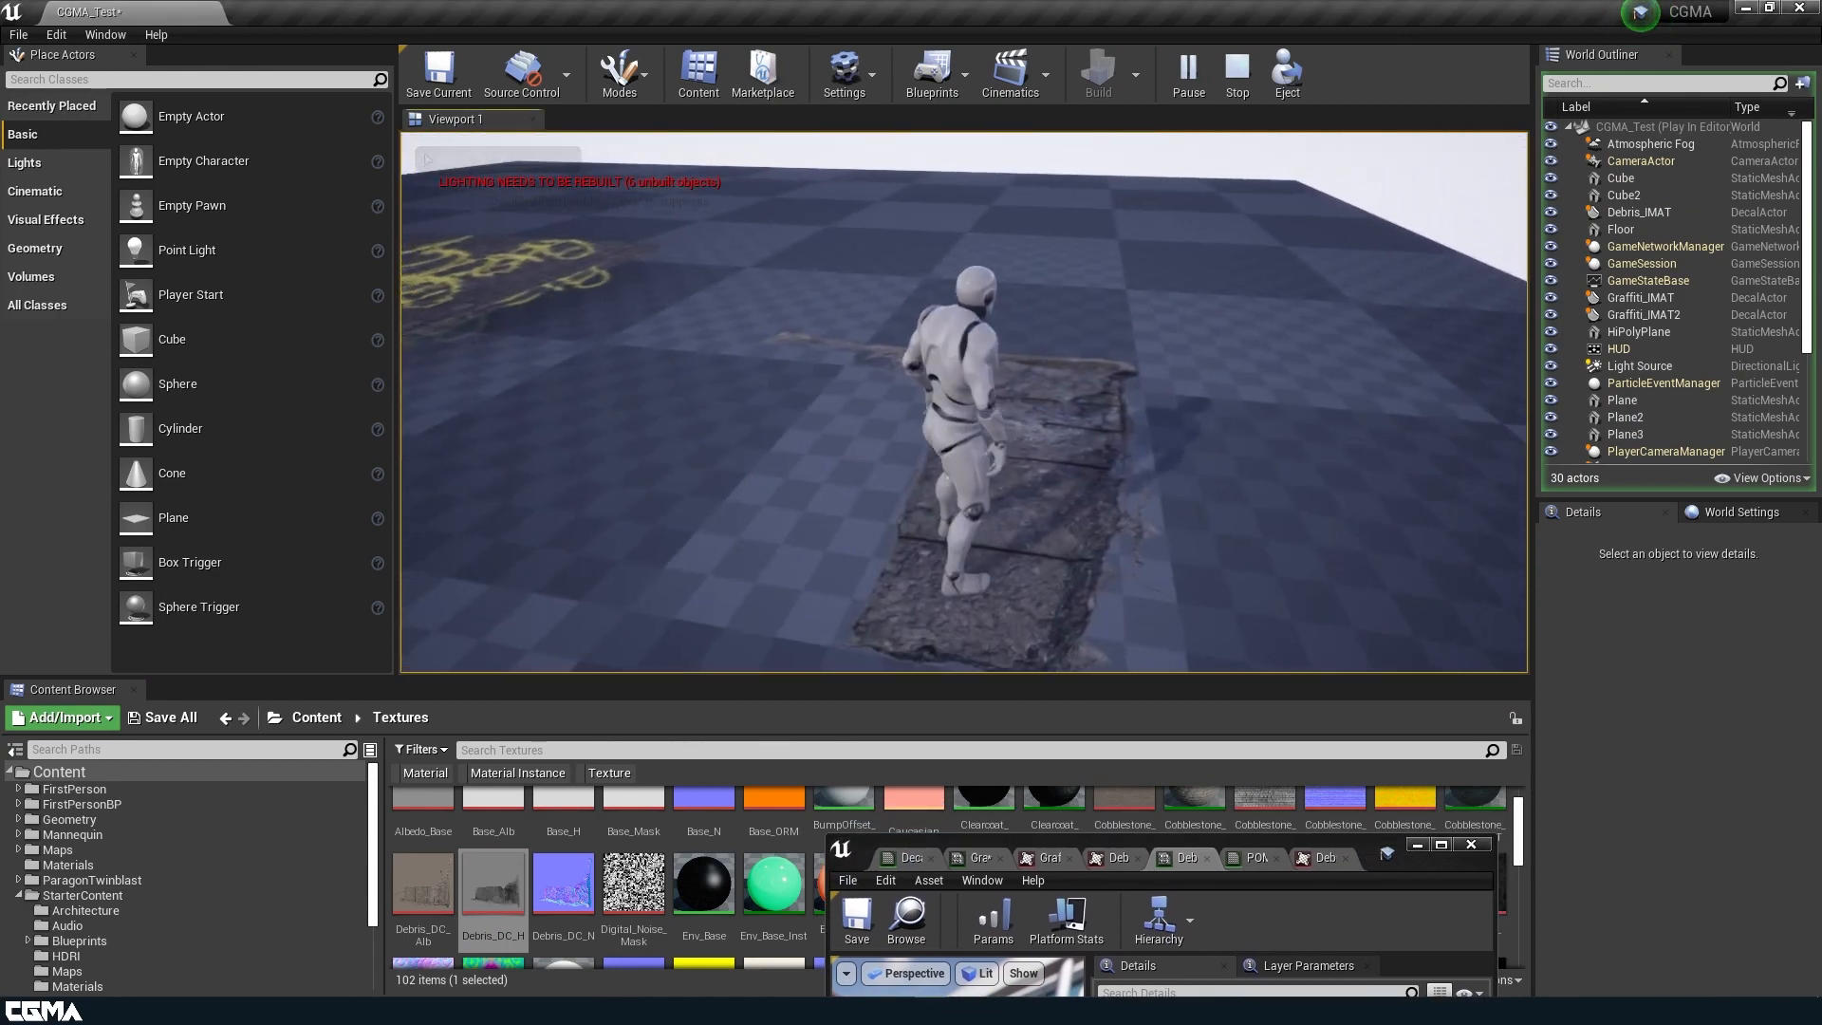
pyautogui.press('w')
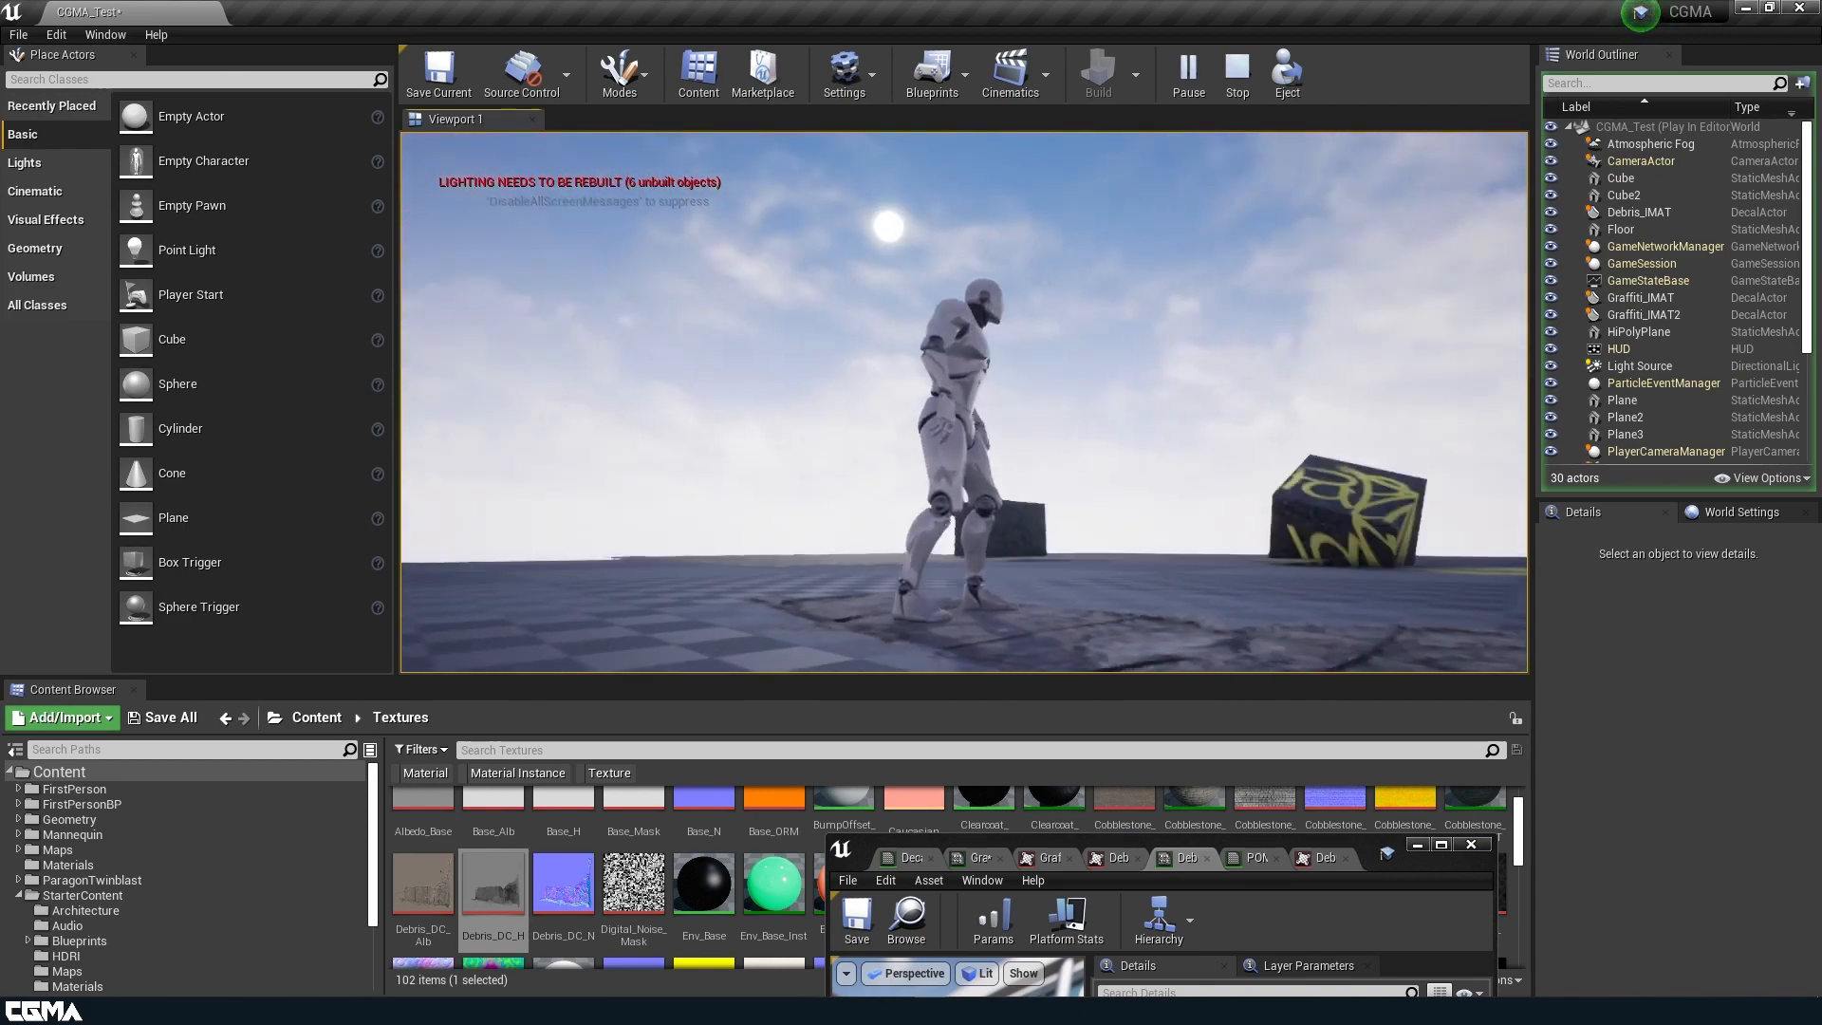
pyautogui.press('d')
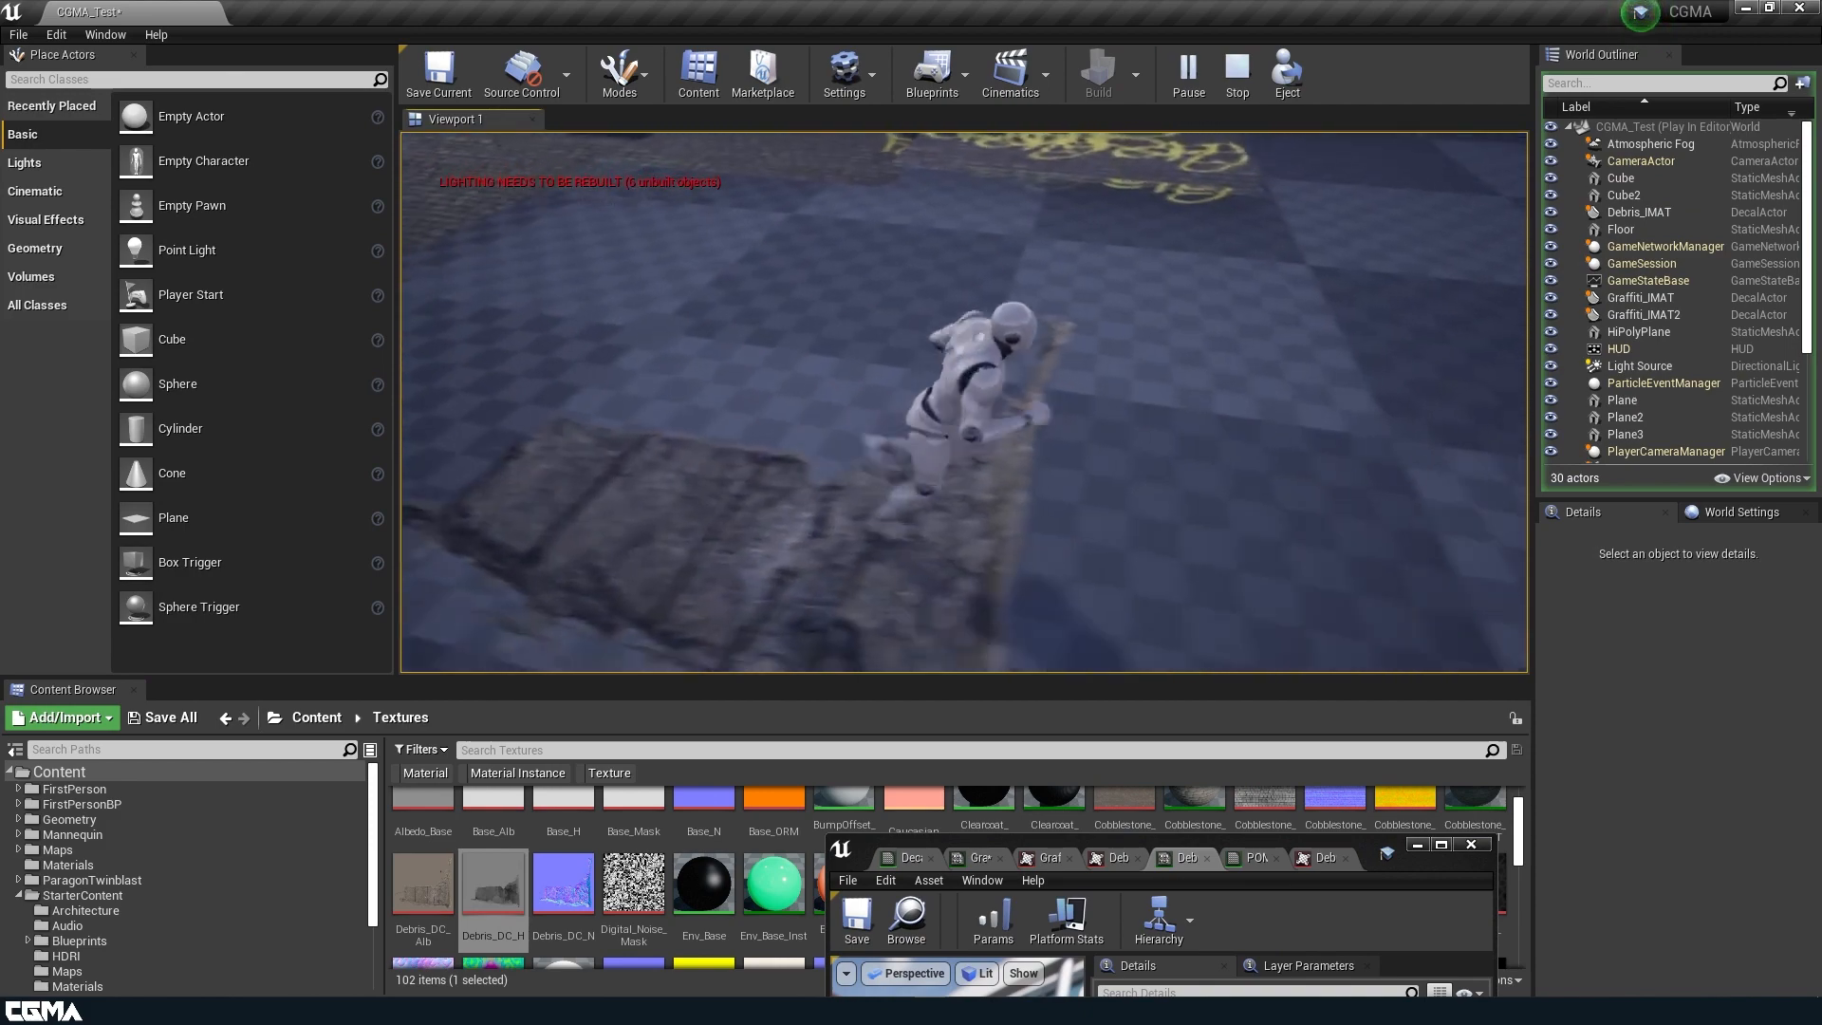
pyautogui.press('a')
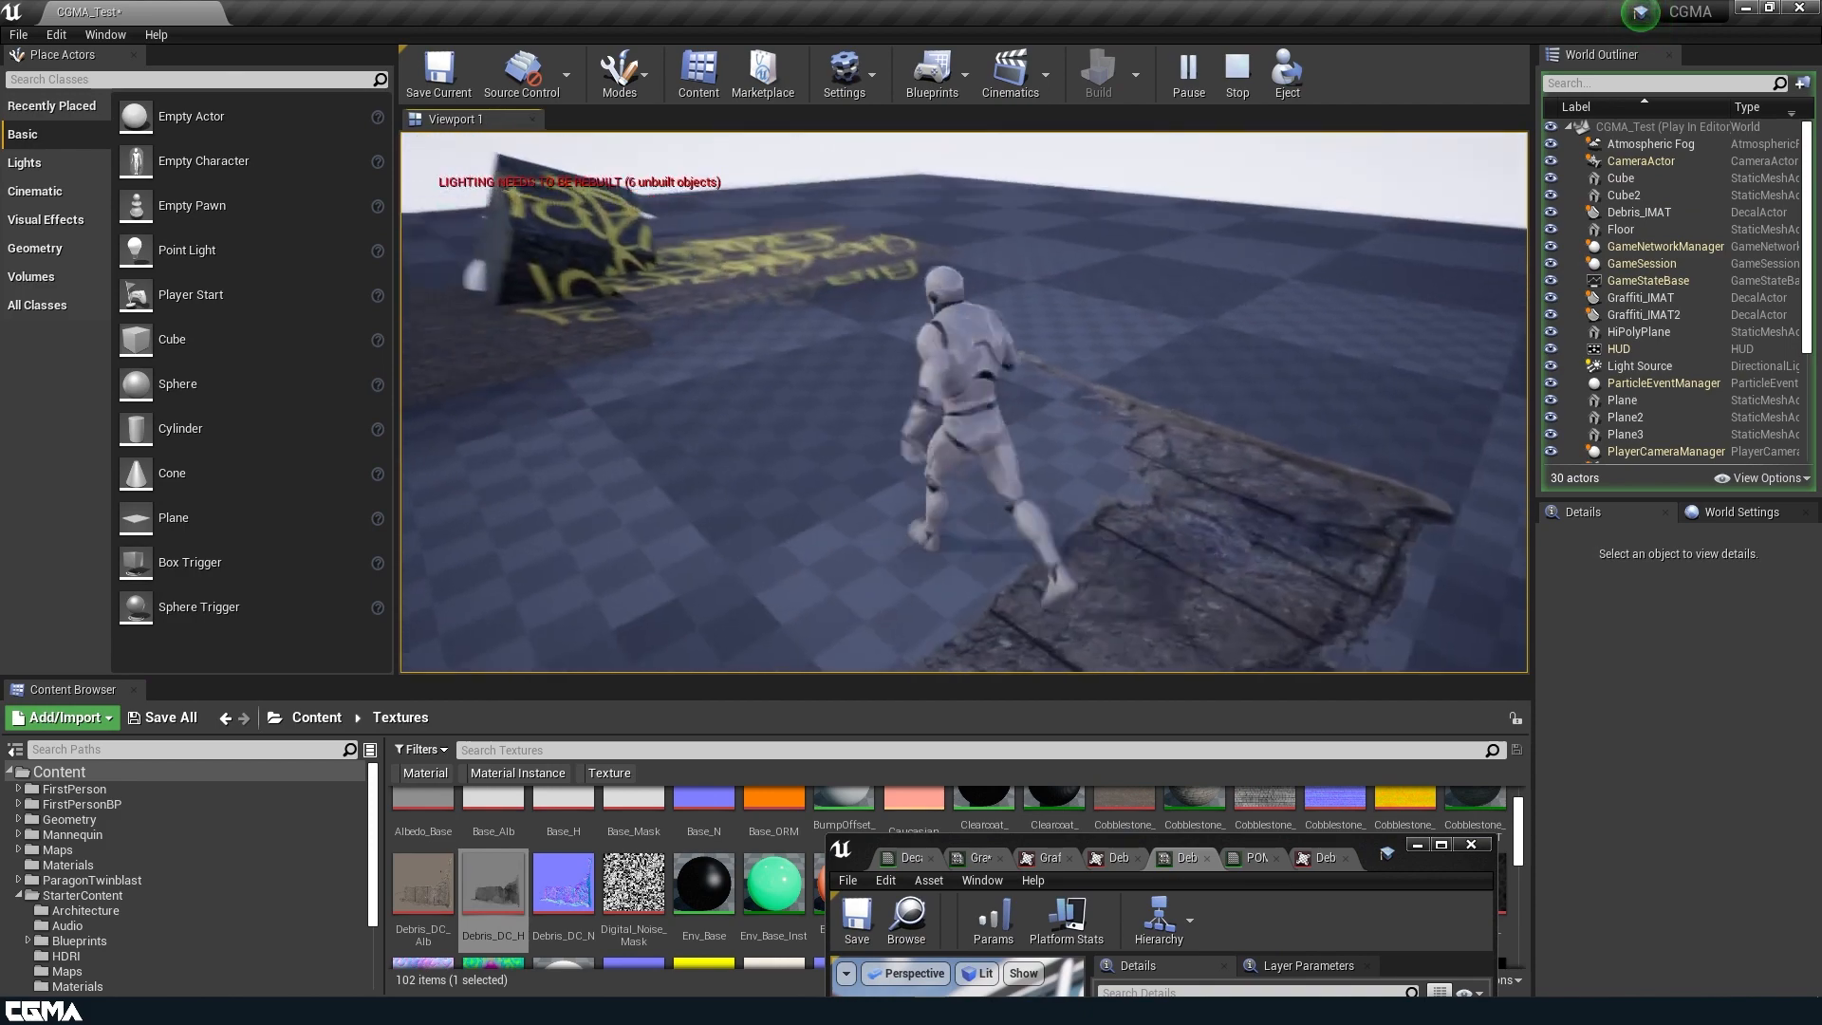
pyautogui.press('d')
pyautogui.press('w')
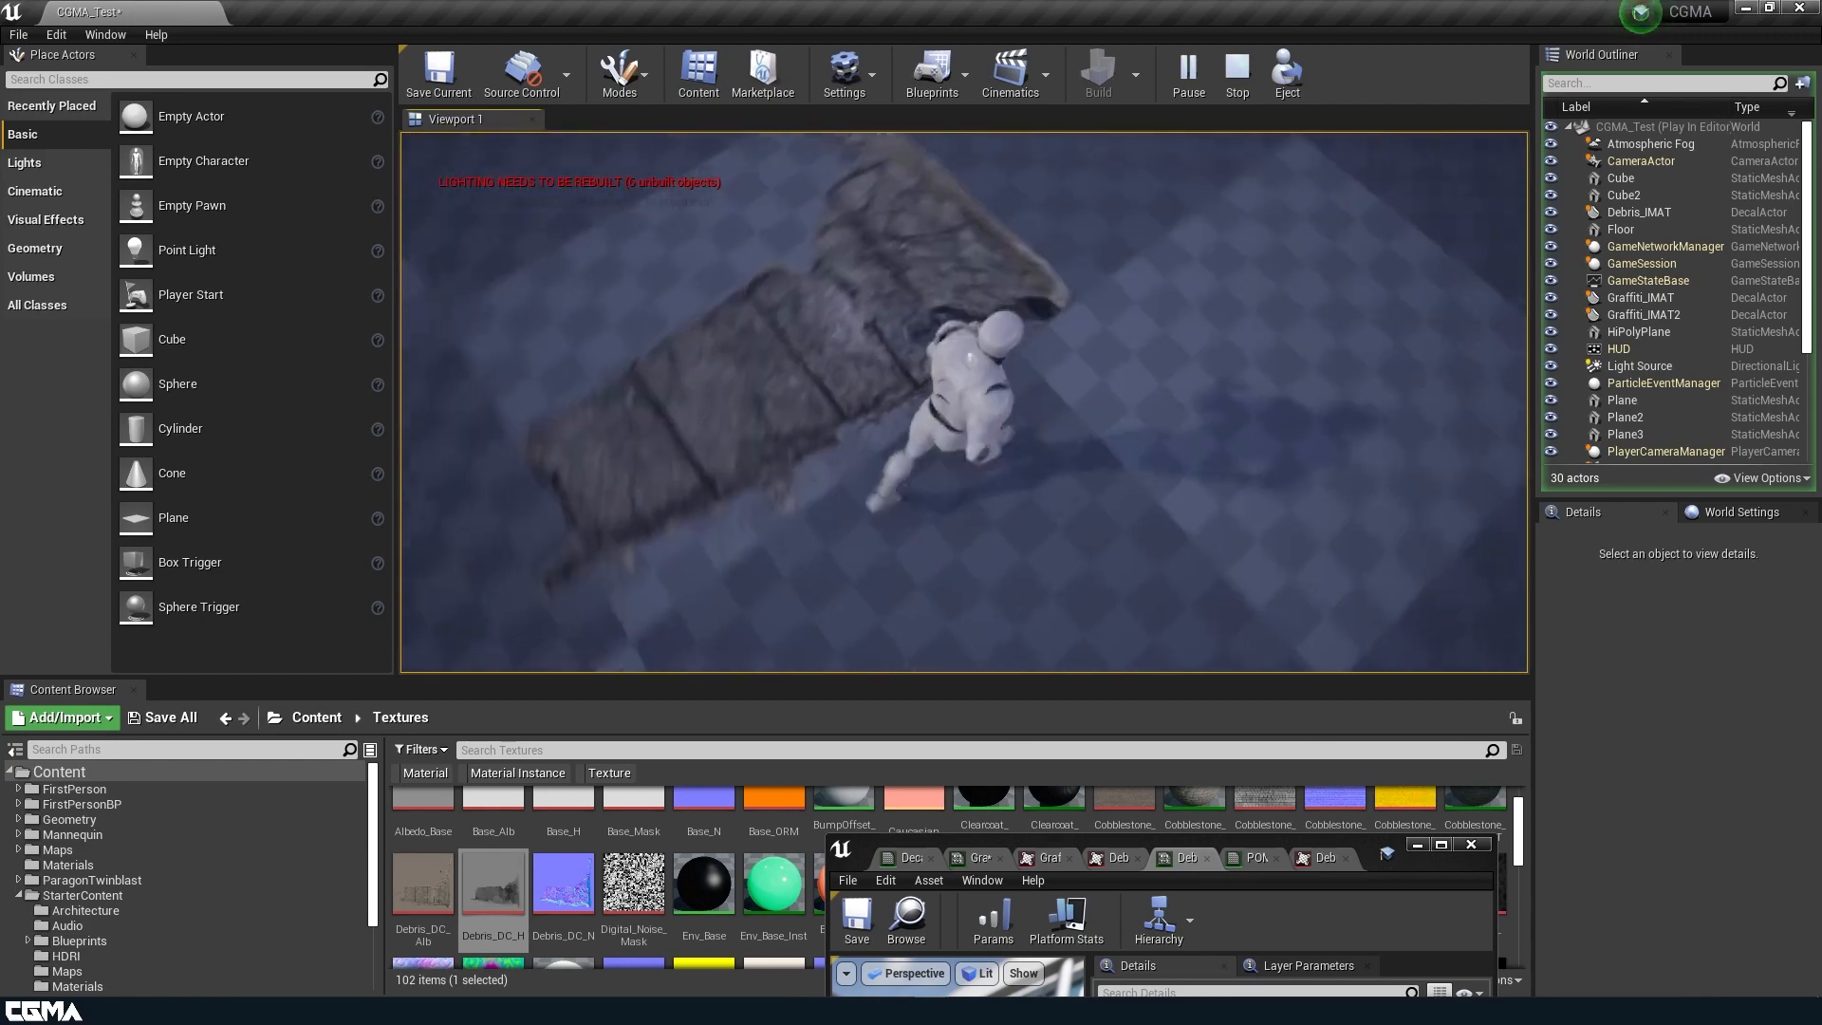
pyautogui.press('w')
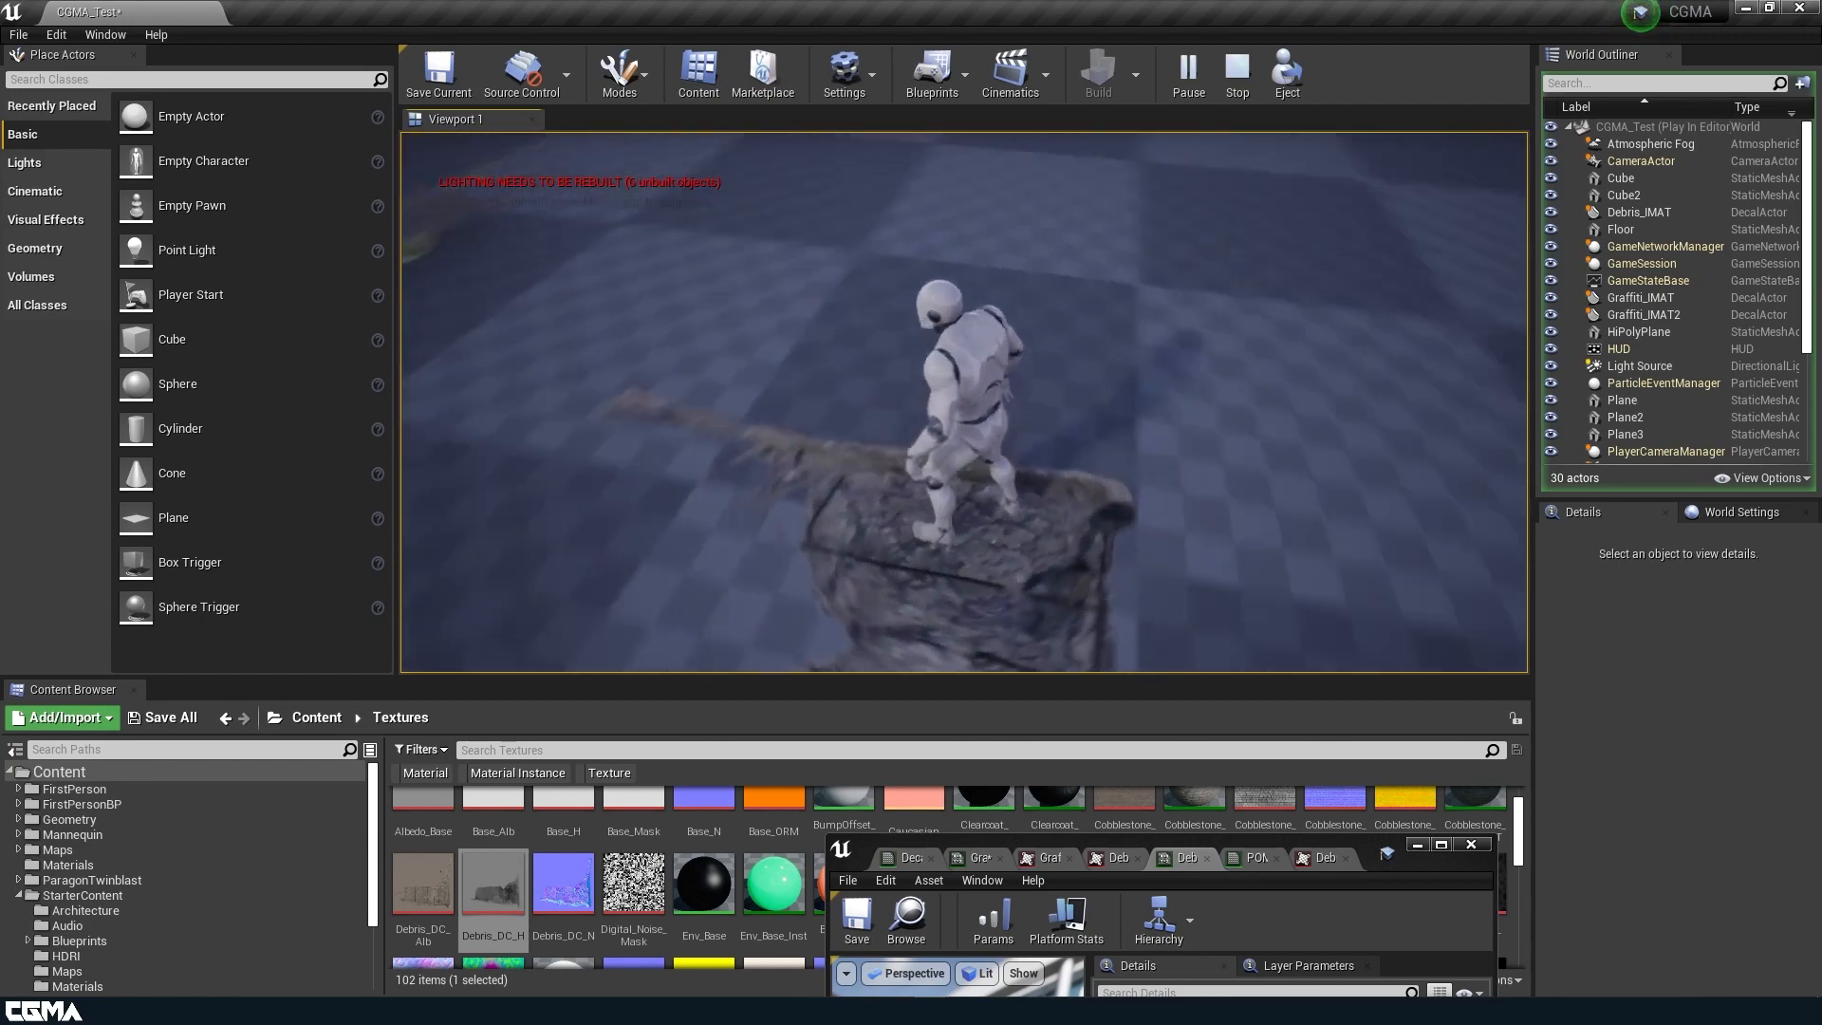
pyautogui.press('a')
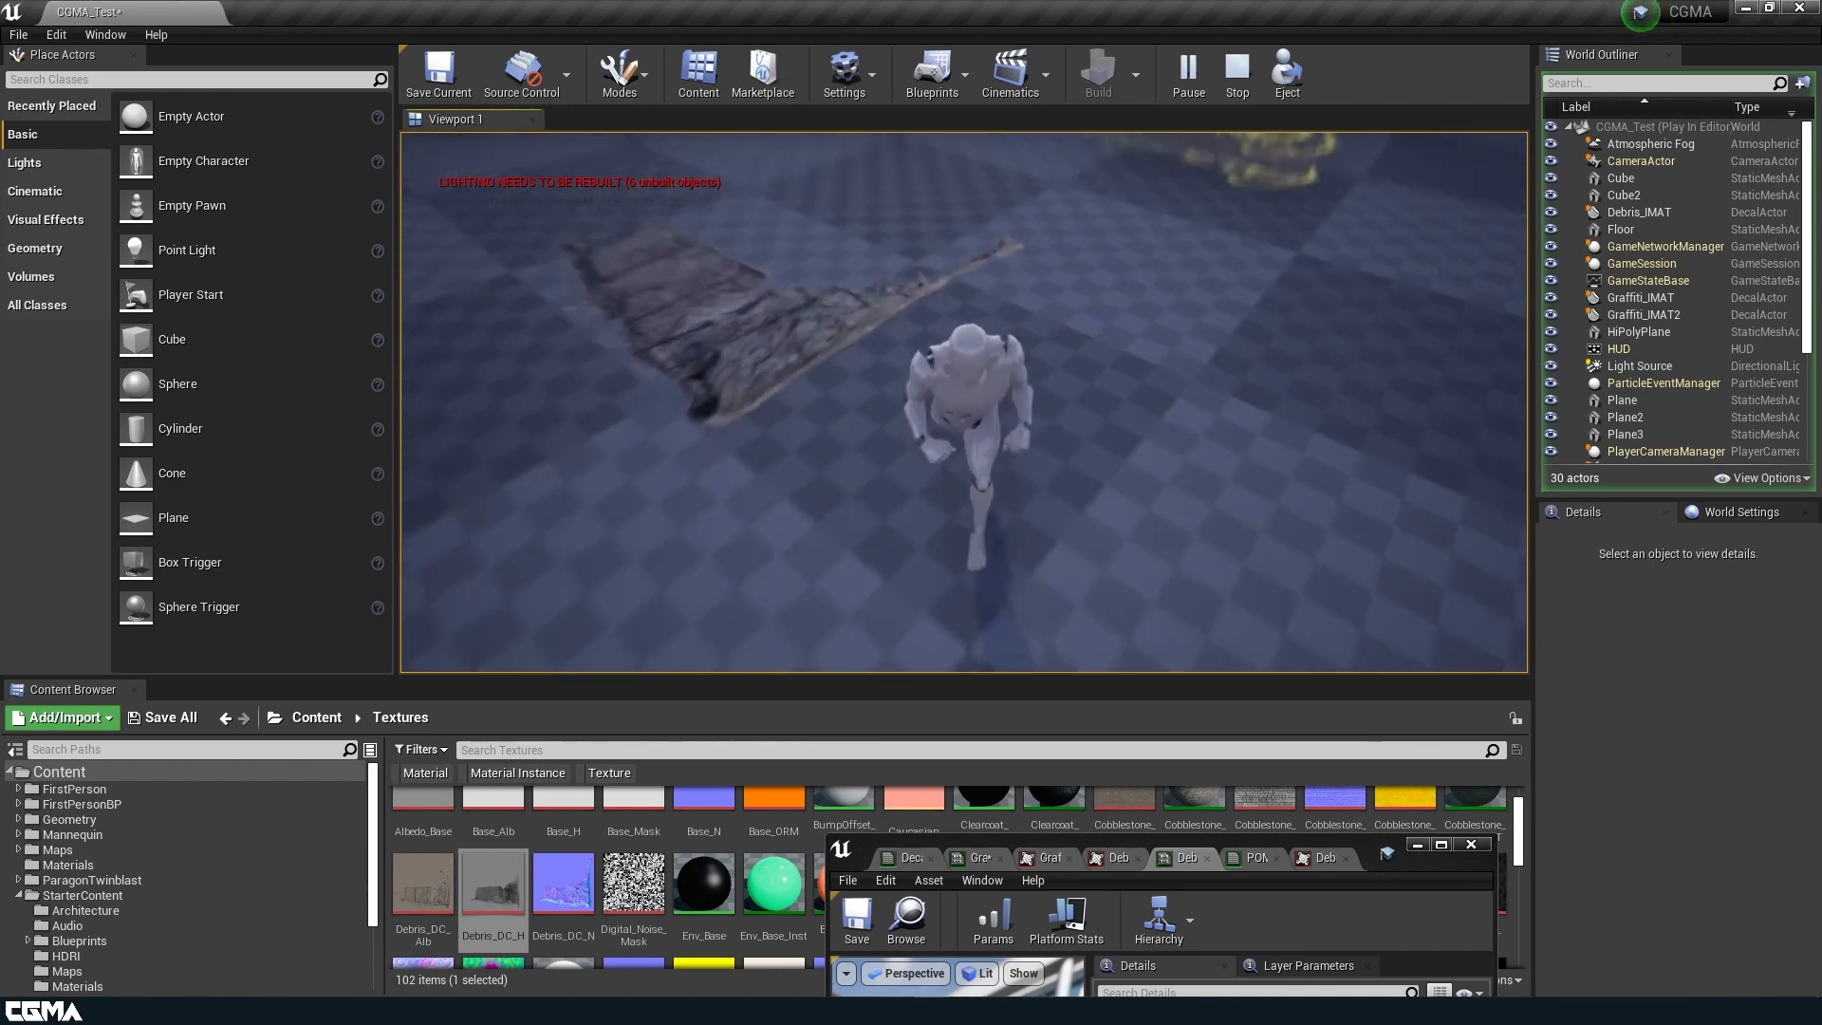
pyautogui.press('w')
pyautogui.press('Escape')
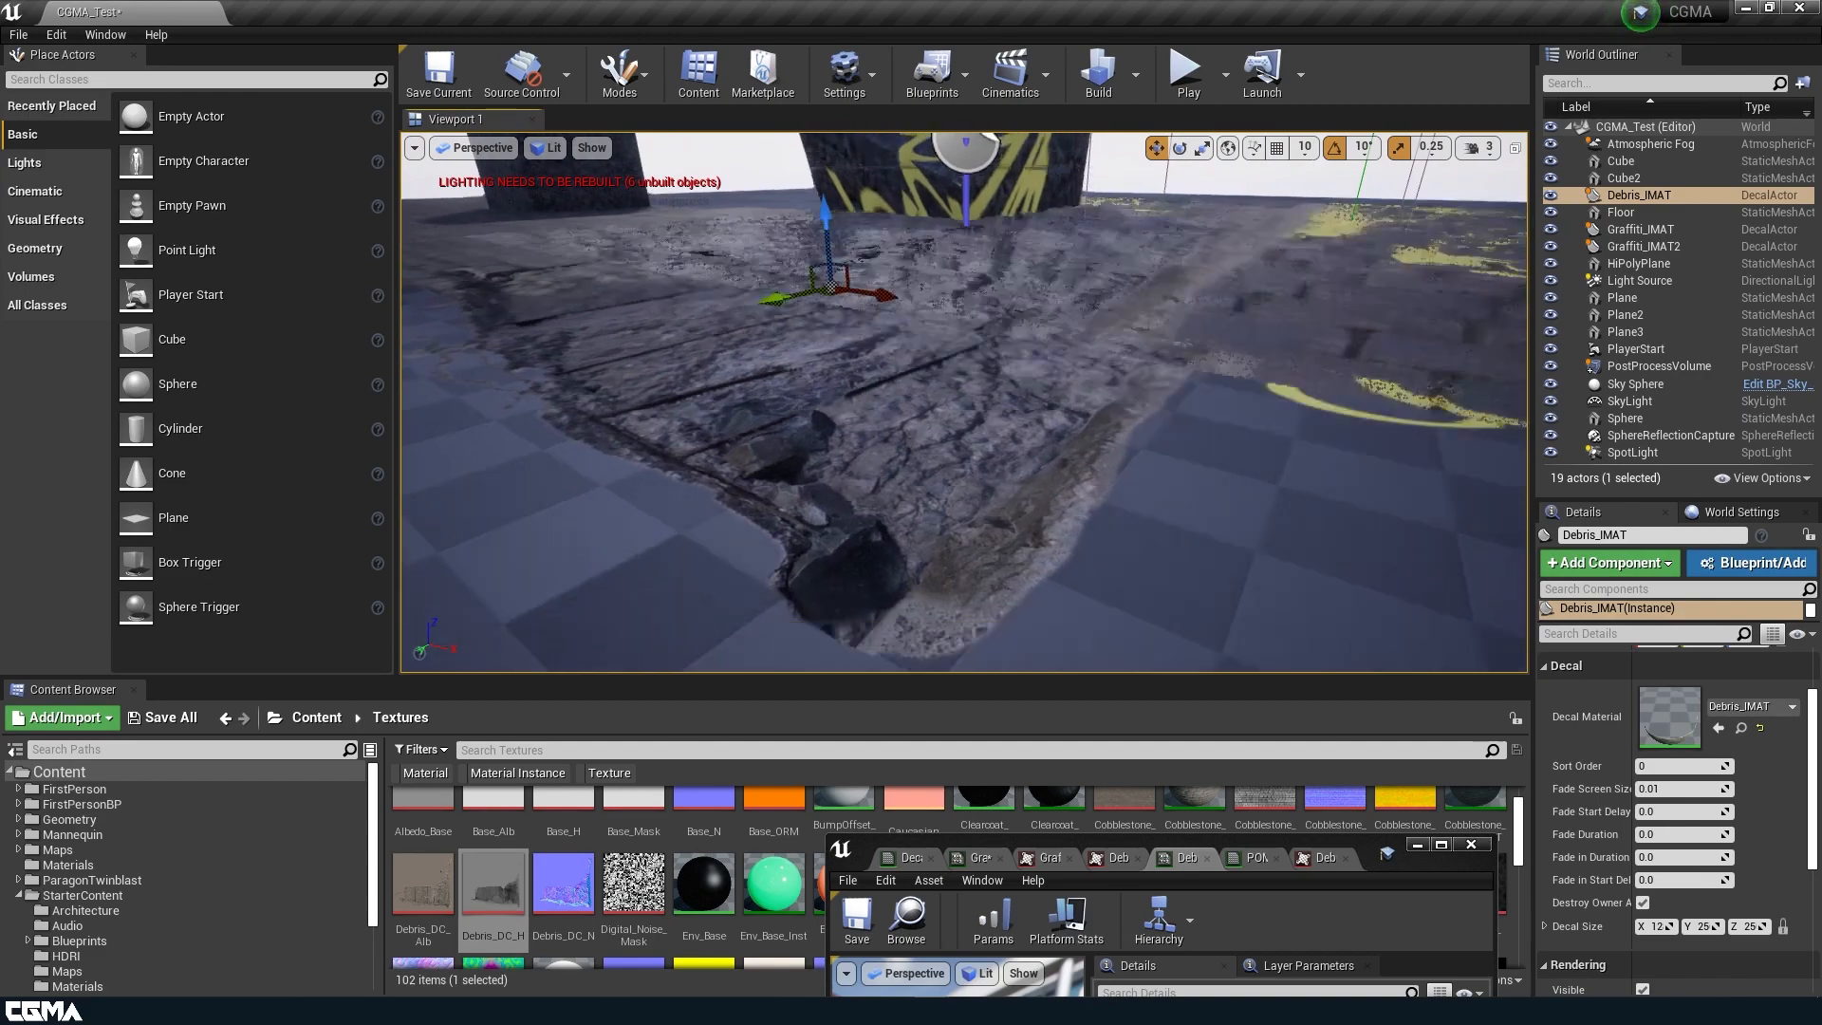
# Reposition the debris decal from the cobblestone area onto the checkered floor.
pyautogui.moveTo(982, 495); pyautogui.dragTo(977, 513, button='right')
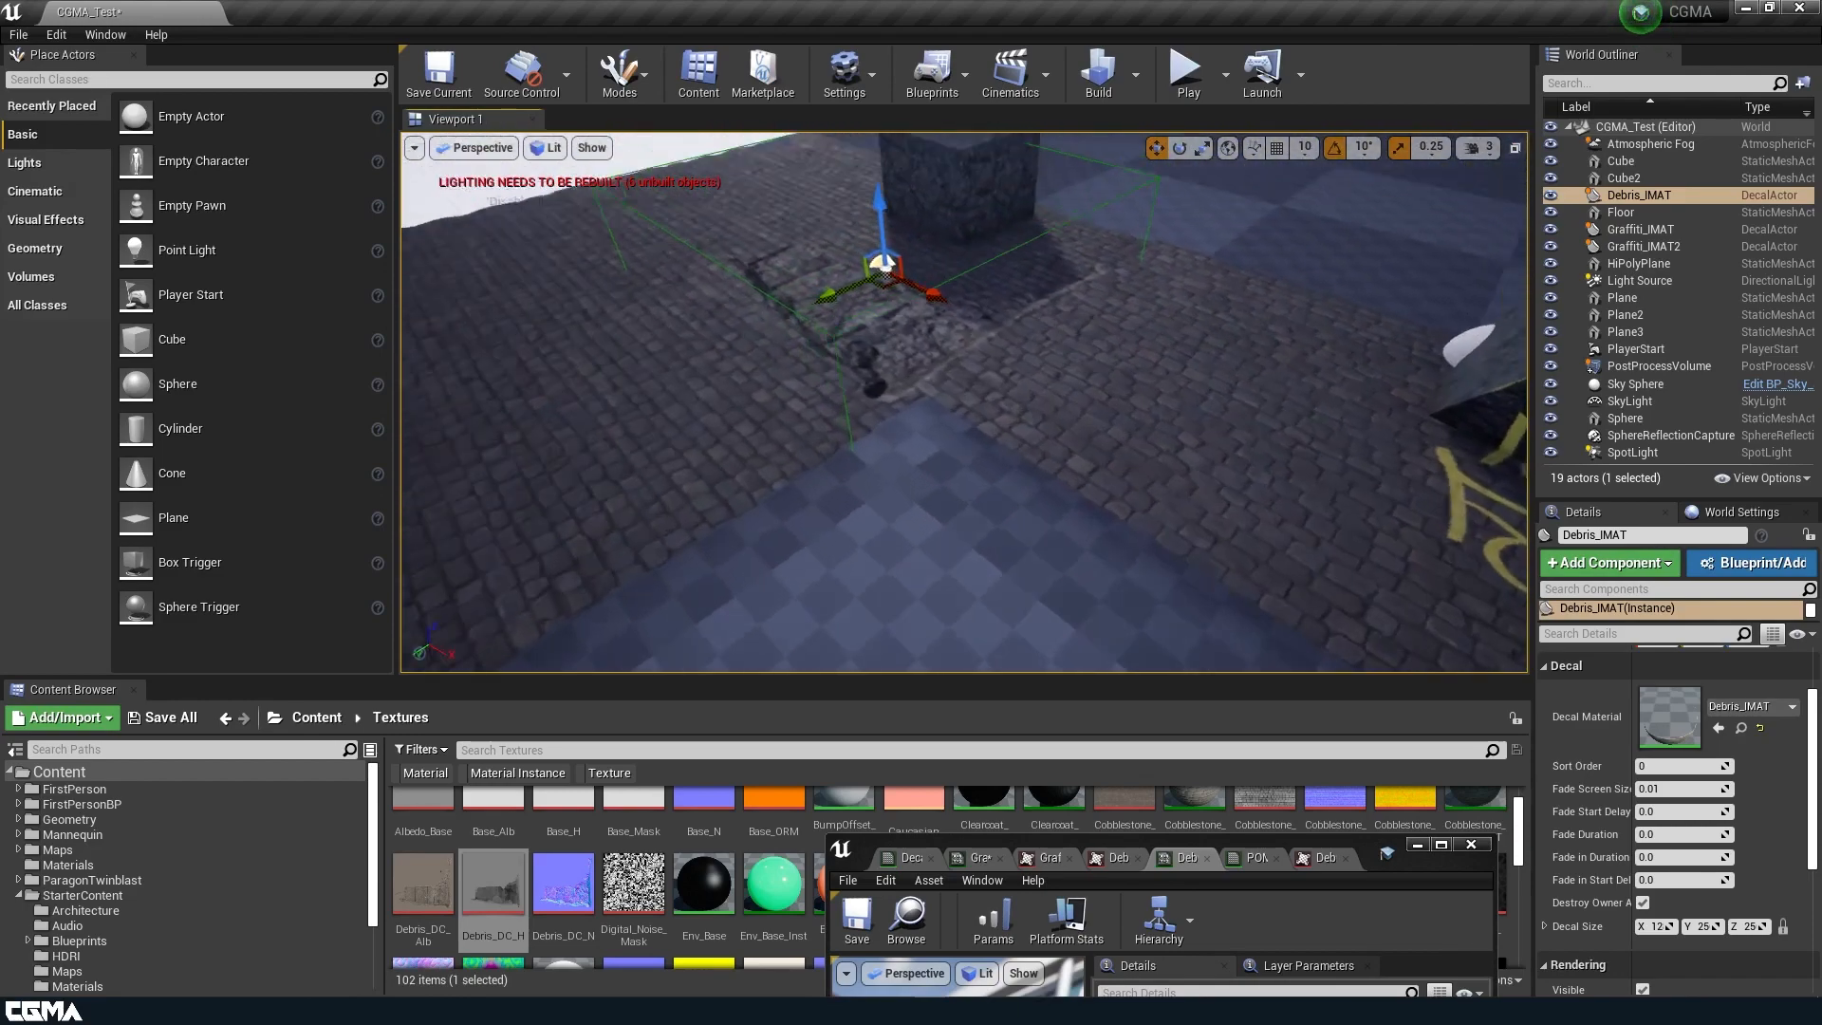
pyautogui.press('s')
pyautogui.moveTo(567, 250)
pyautogui.mouseDown(button='right')
pyautogui.moveTo(568, 323)
pyautogui.moveTo(568, 250)
pyautogui.mouseUp(button='right')
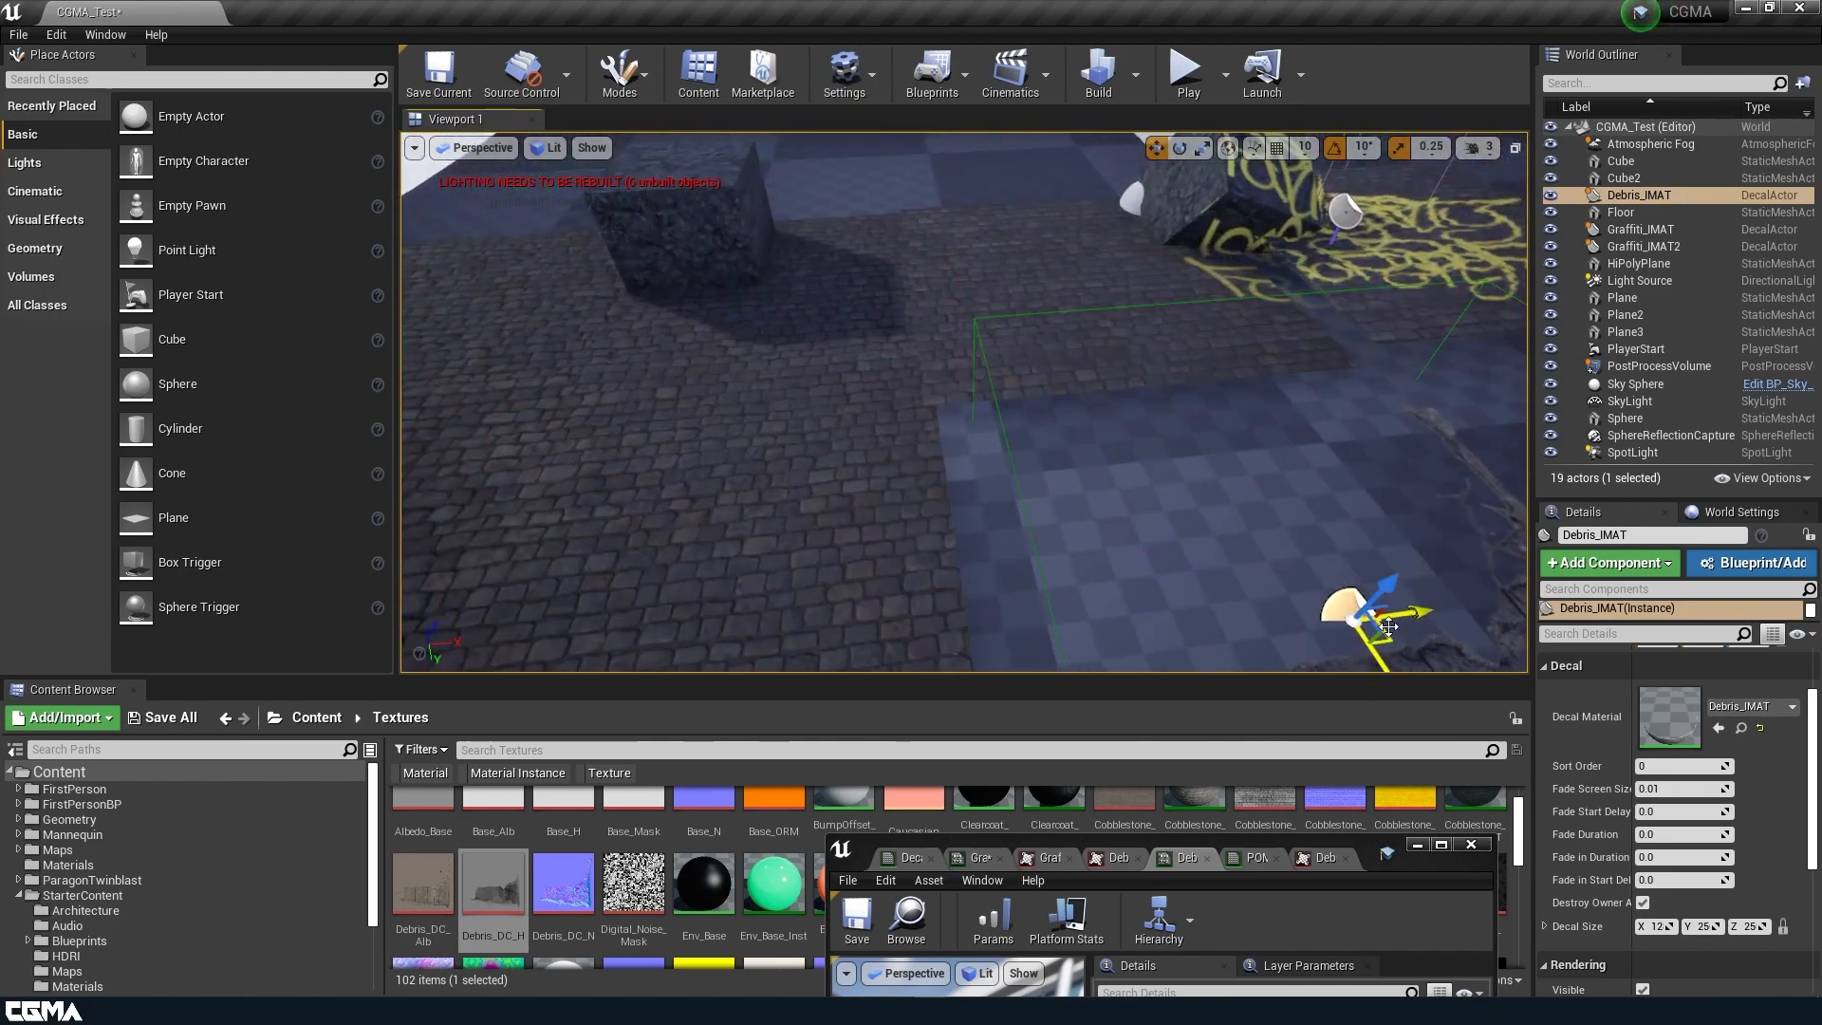
# Duplicate the debris decal three times, placing the copies beside one another so they overlap on the checkered floor.
pyautogui.keyDown('alt'); pyautogui.moveTo(1204, 437); pyautogui.dragTo(1375, 498); pyautogui.keyUp('alt')
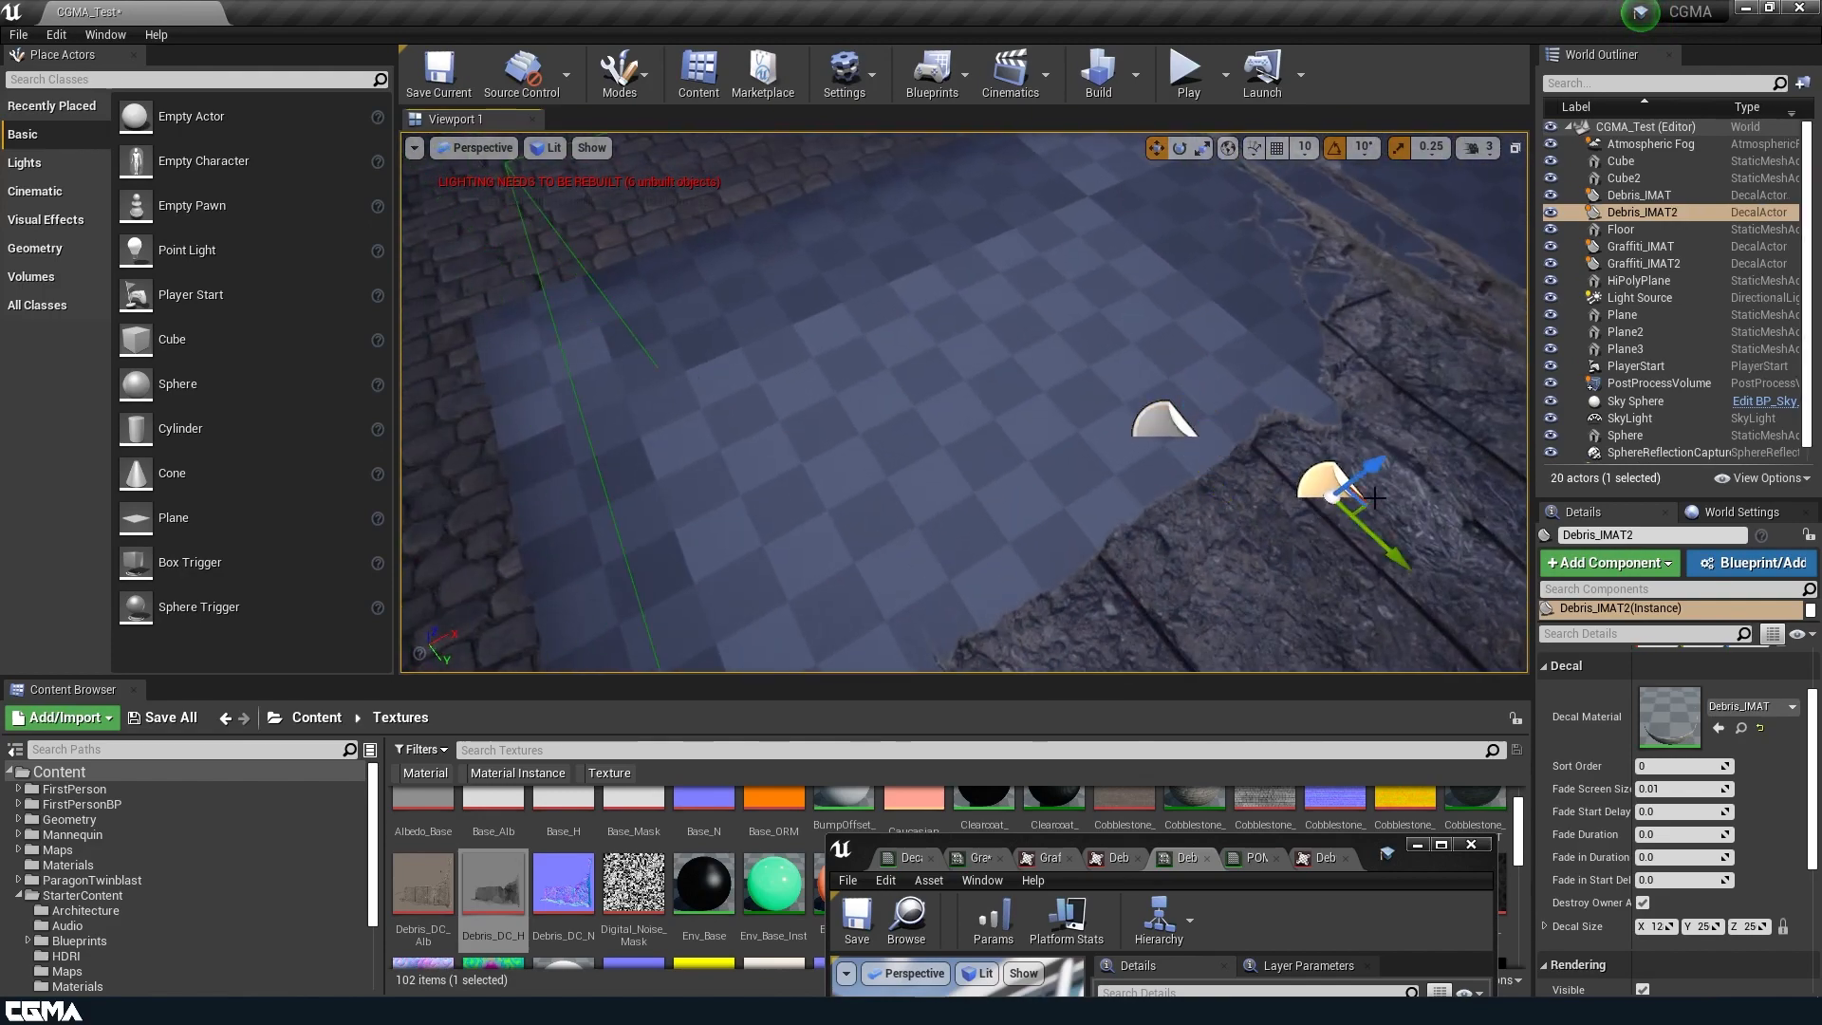
pyautogui.moveTo(1034, 458); pyautogui.dragTo(1038, 570)
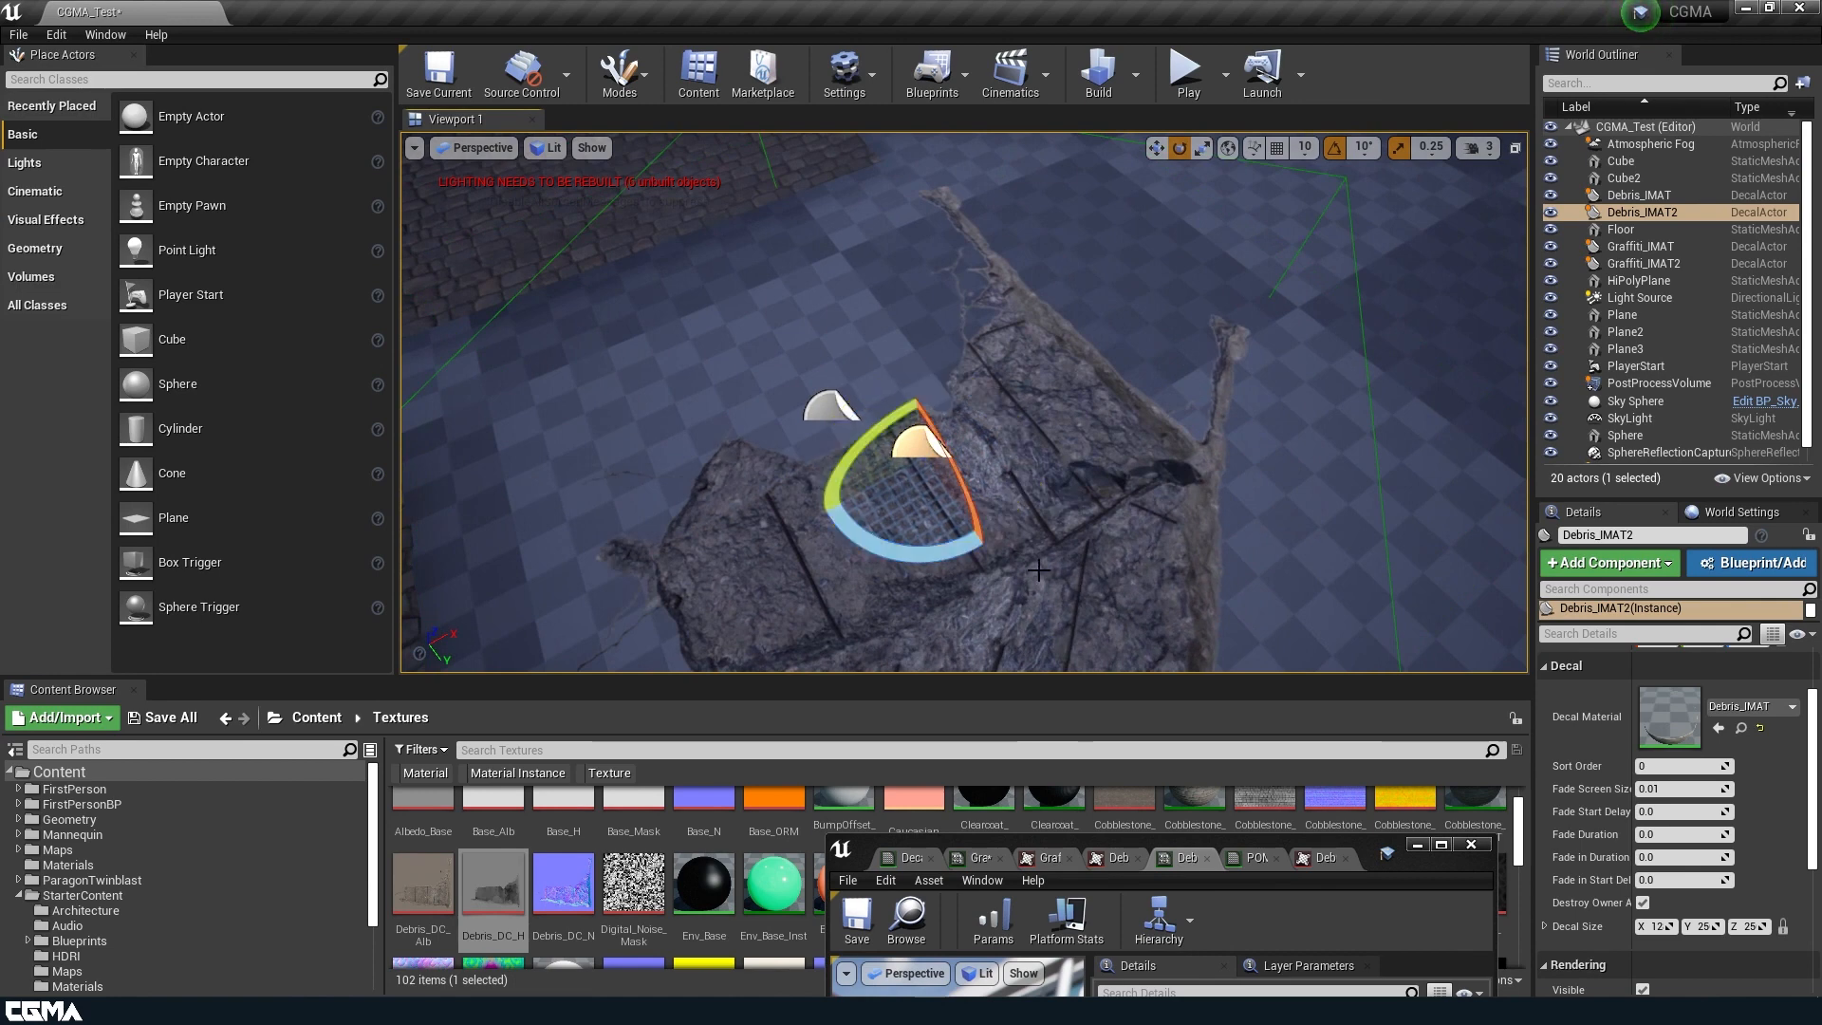
pyautogui.keyDown('alt'); pyautogui.moveTo(956, 469); pyautogui.dragTo(1076, 257); pyautogui.keyUp('alt')
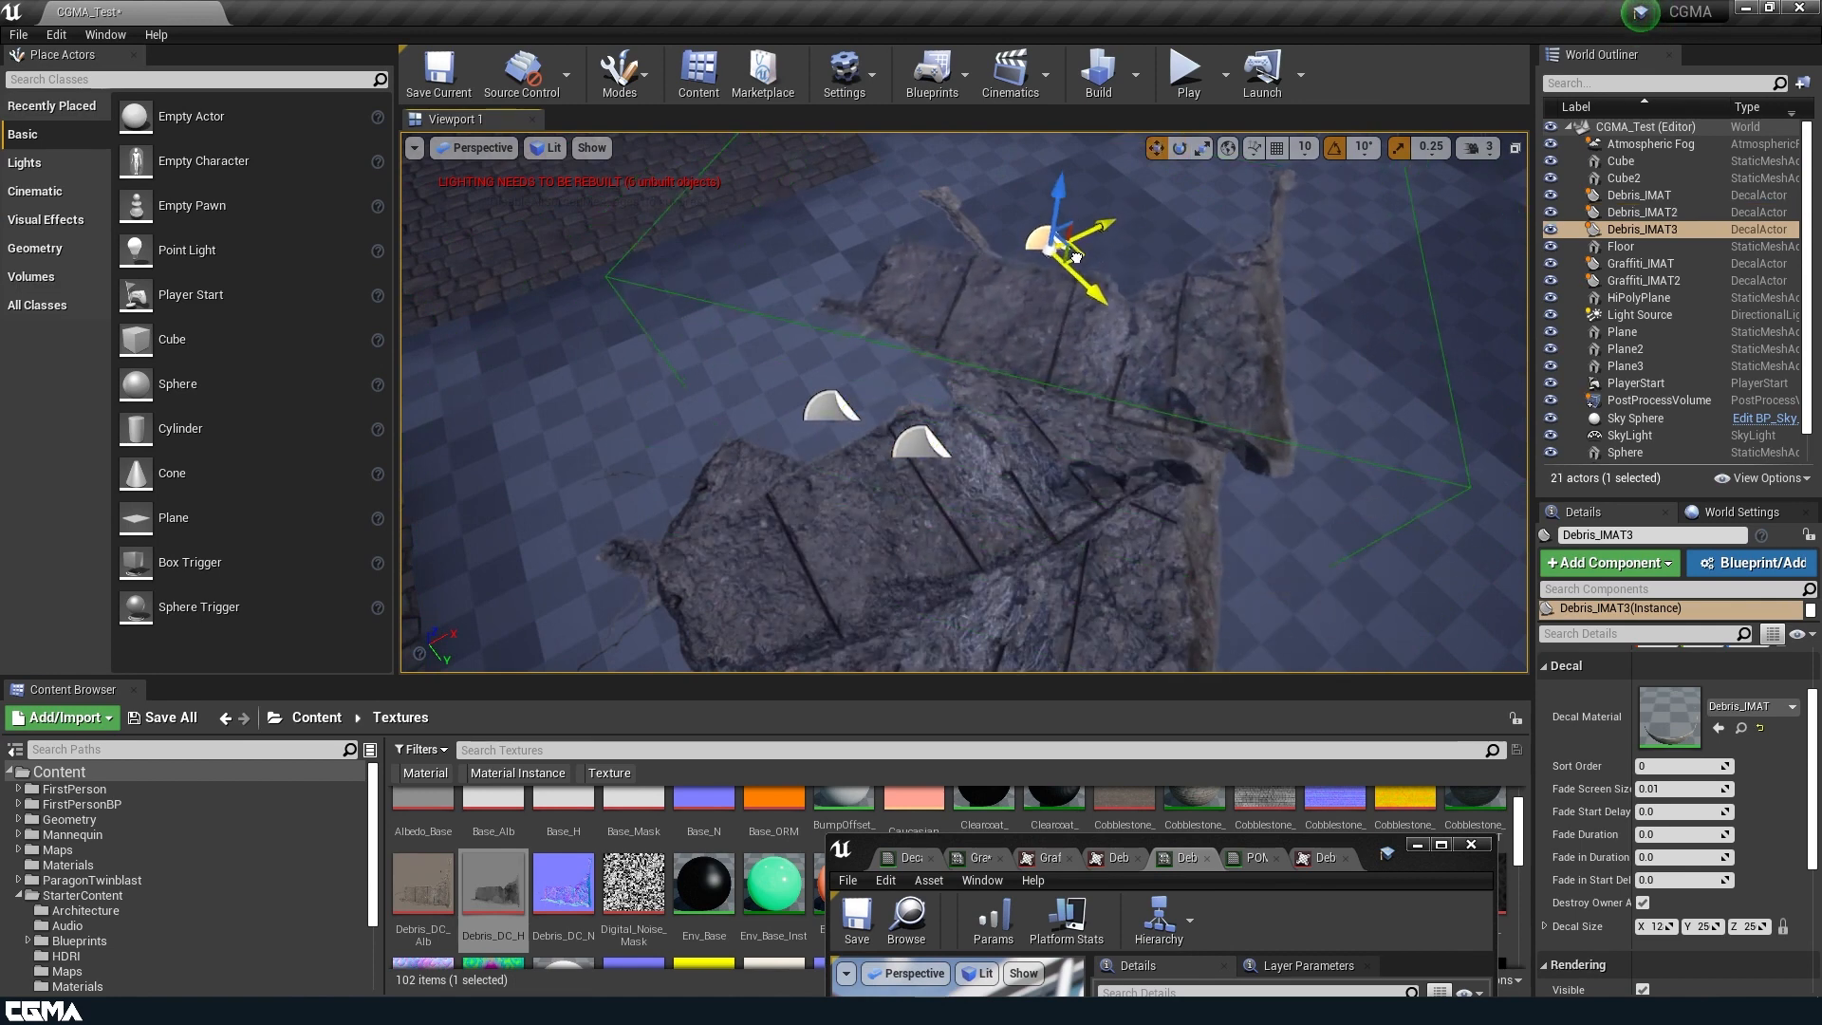
pyautogui.moveTo(1065, 369); pyautogui.dragTo(1163, 403, button='right')
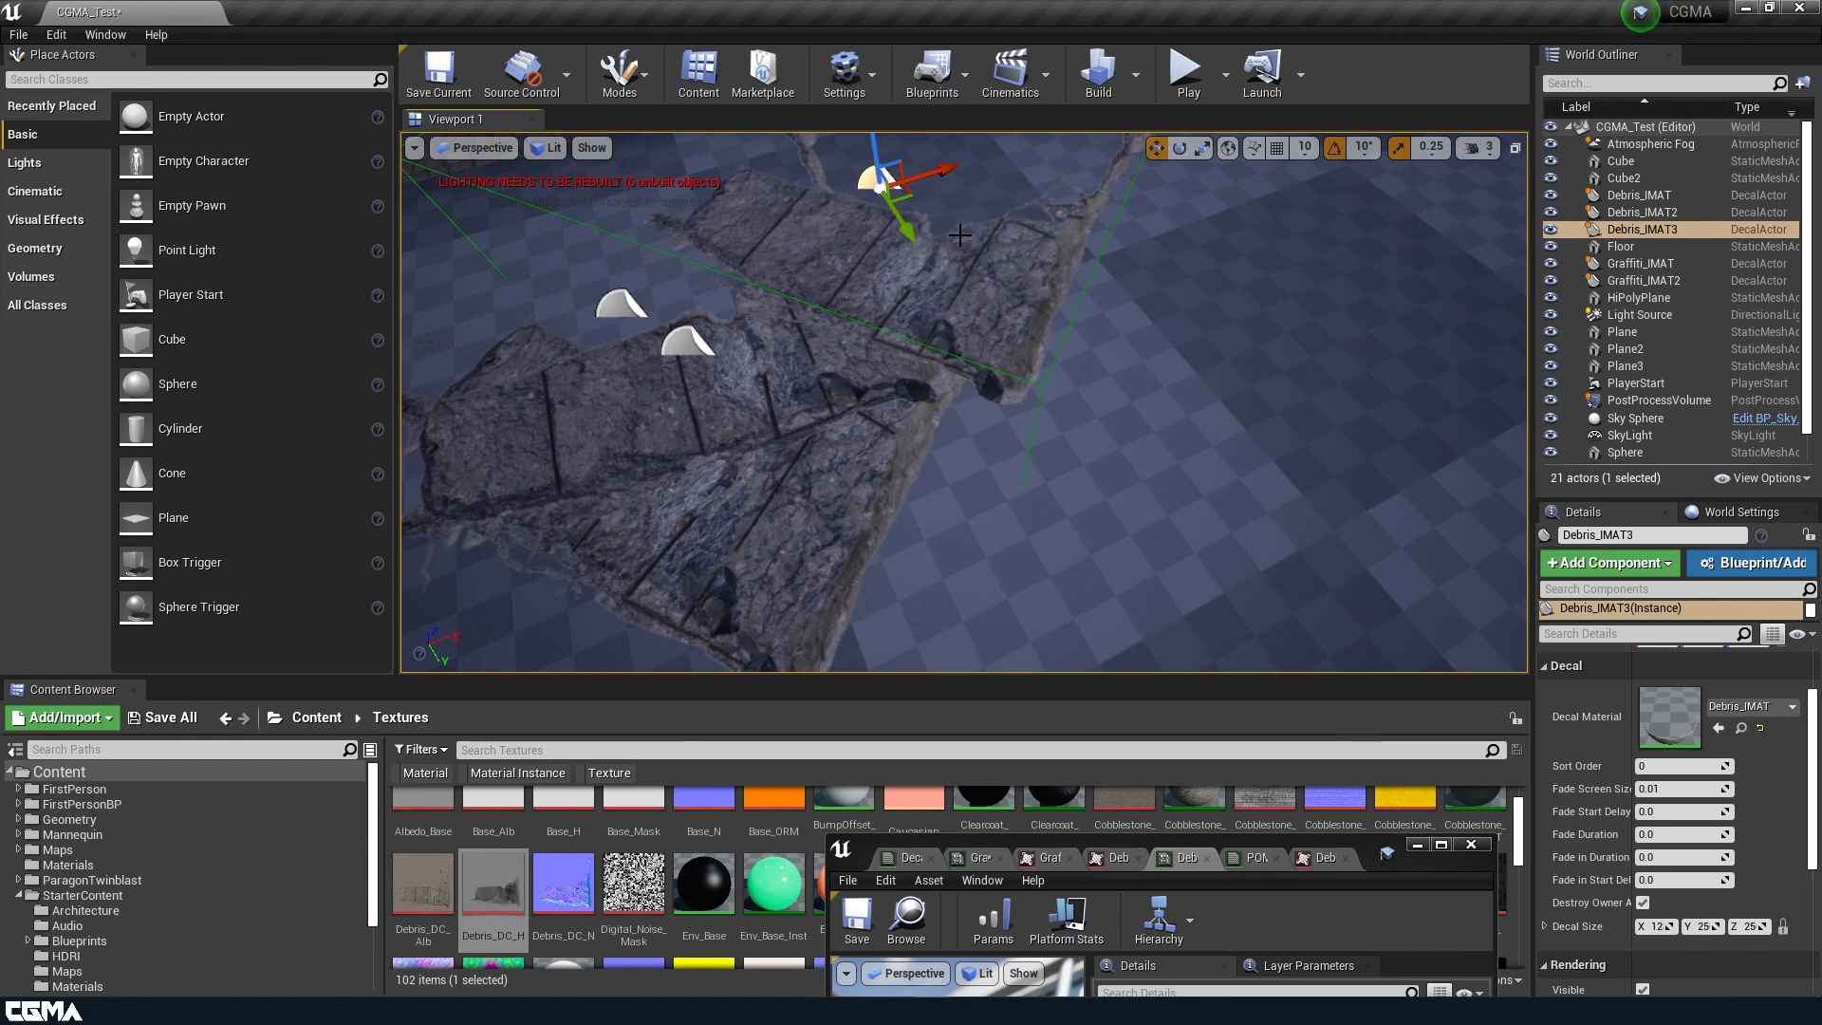
pyautogui.keyDown('alt'); pyautogui.moveTo(914, 193); pyautogui.dragTo(886, 235); pyautogui.keyUp('alt')
pyautogui.moveTo(930, 322)
pyautogui.mouseDown(button='right')
pyautogui.moveTo(913, 317)
pyautogui.moveTo(930, 322)
pyautogui.mouseUp(button='right')
pyautogui.moveTo(934, 290); pyautogui.dragTo(912, 382)
# Set the Sort Order of the Debris_IMAT4 decal to 4.
pyautogui.scroll(-8, 1616, 877)
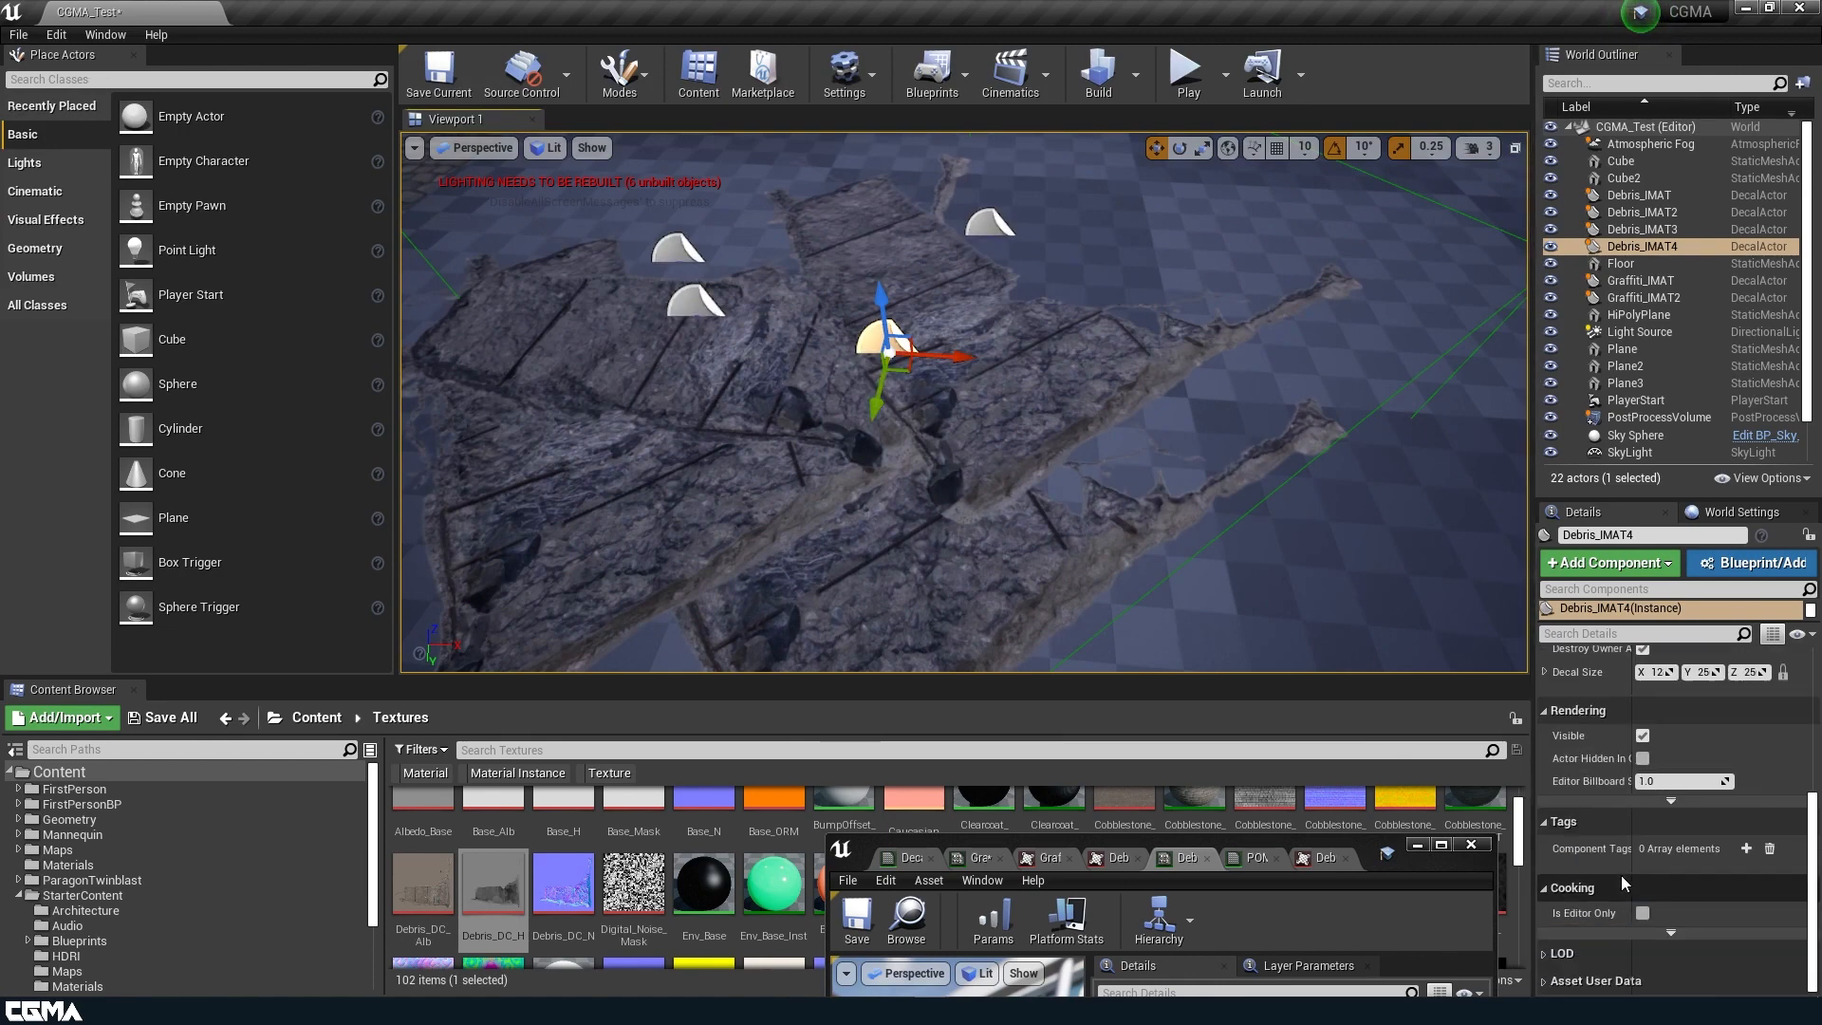
pyautogui.scroll(11, 1623, 873)
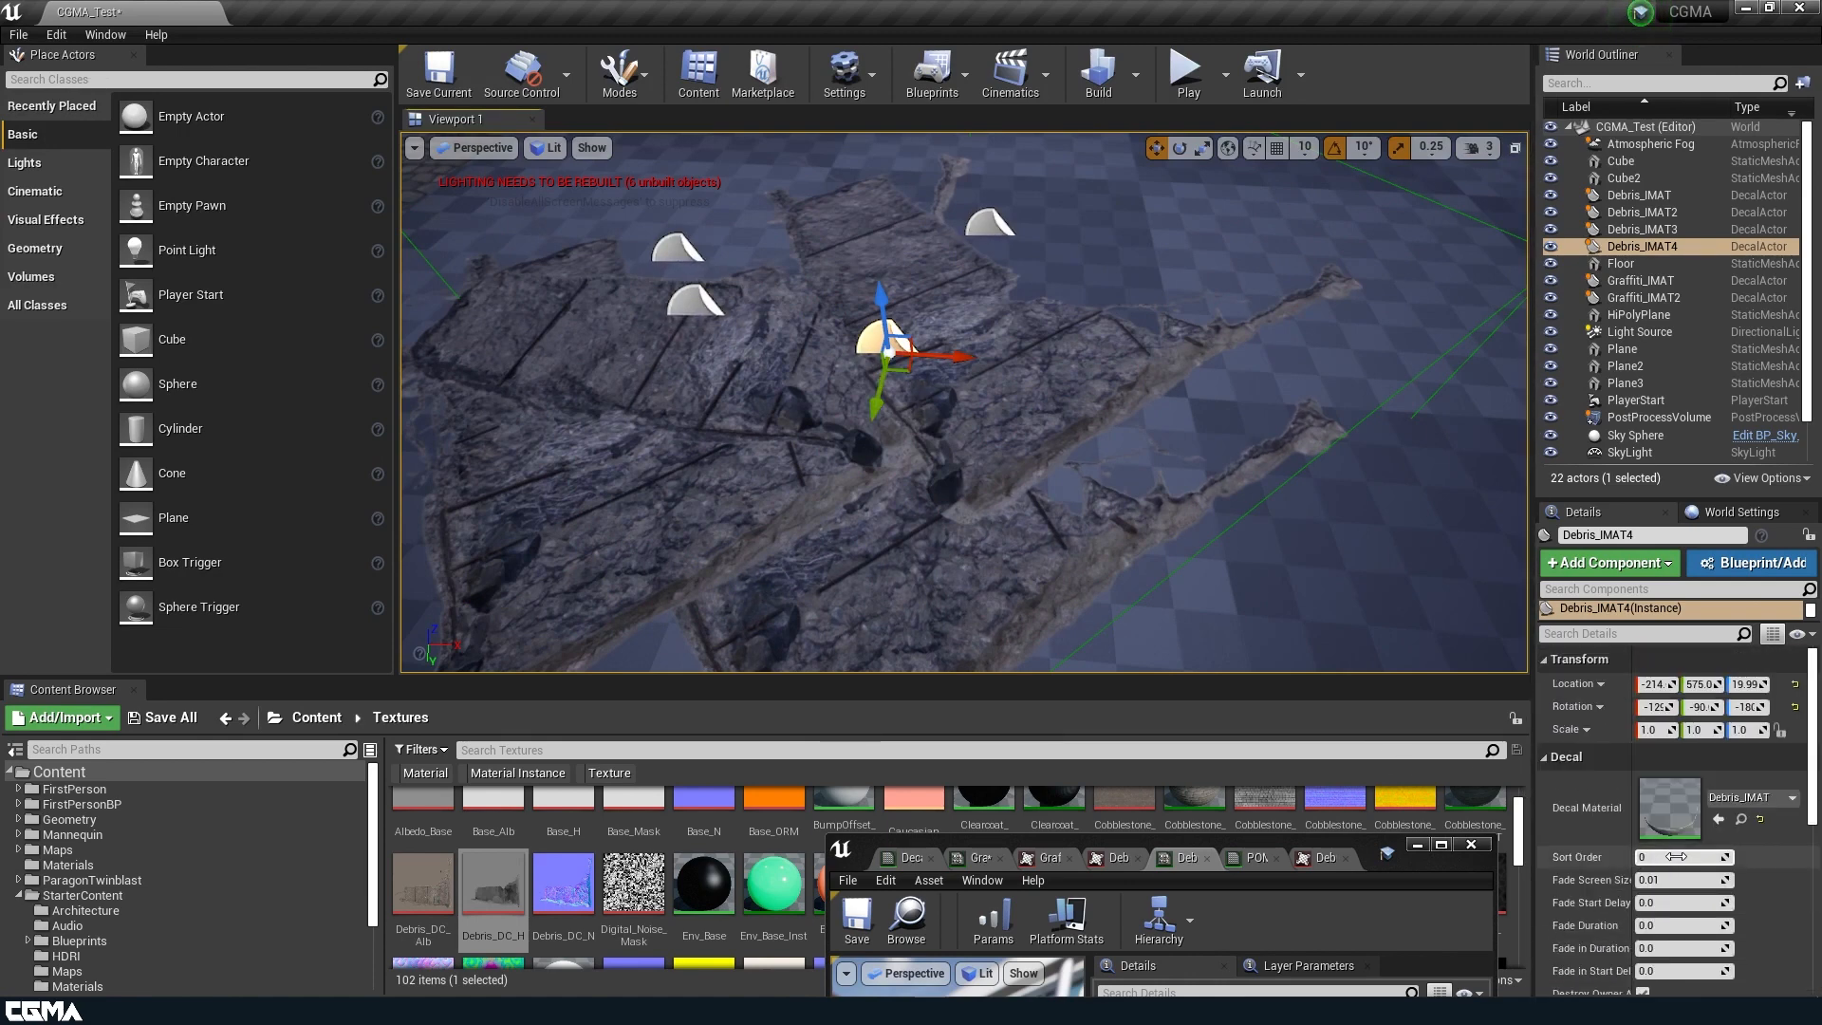
pyautogui.press('Return')
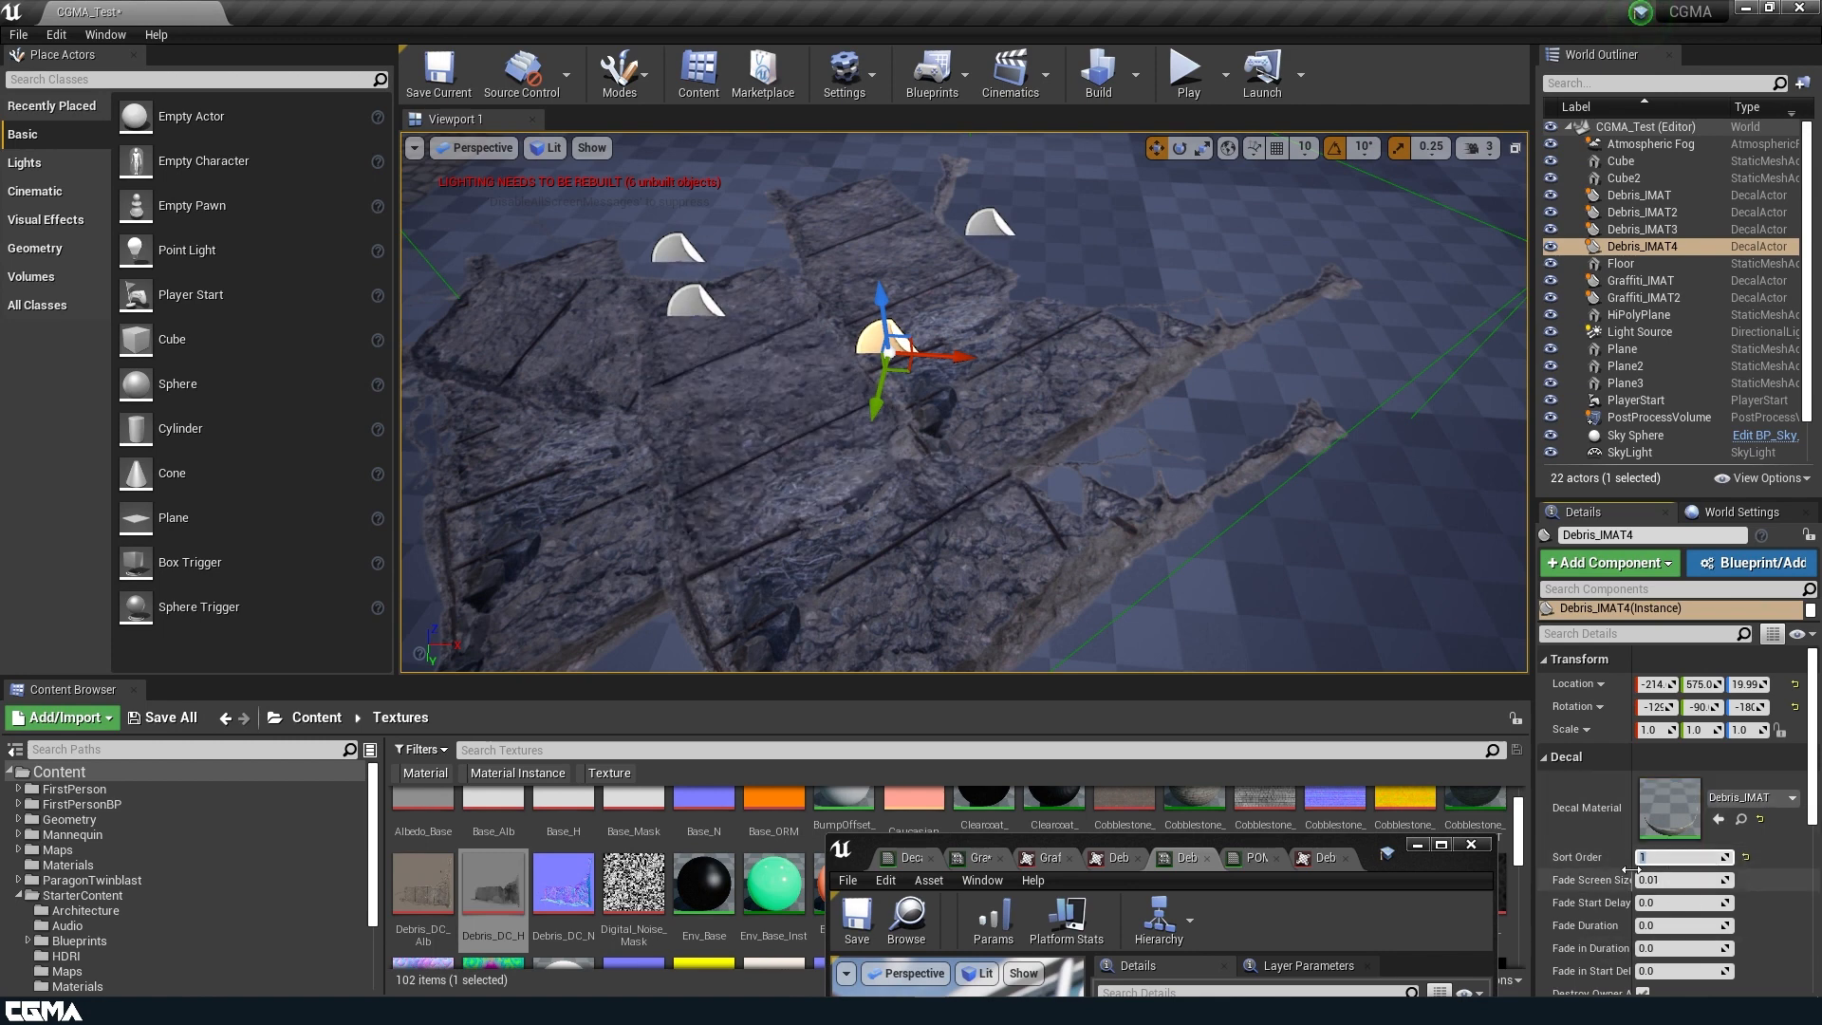
pyautogui.press('Return')
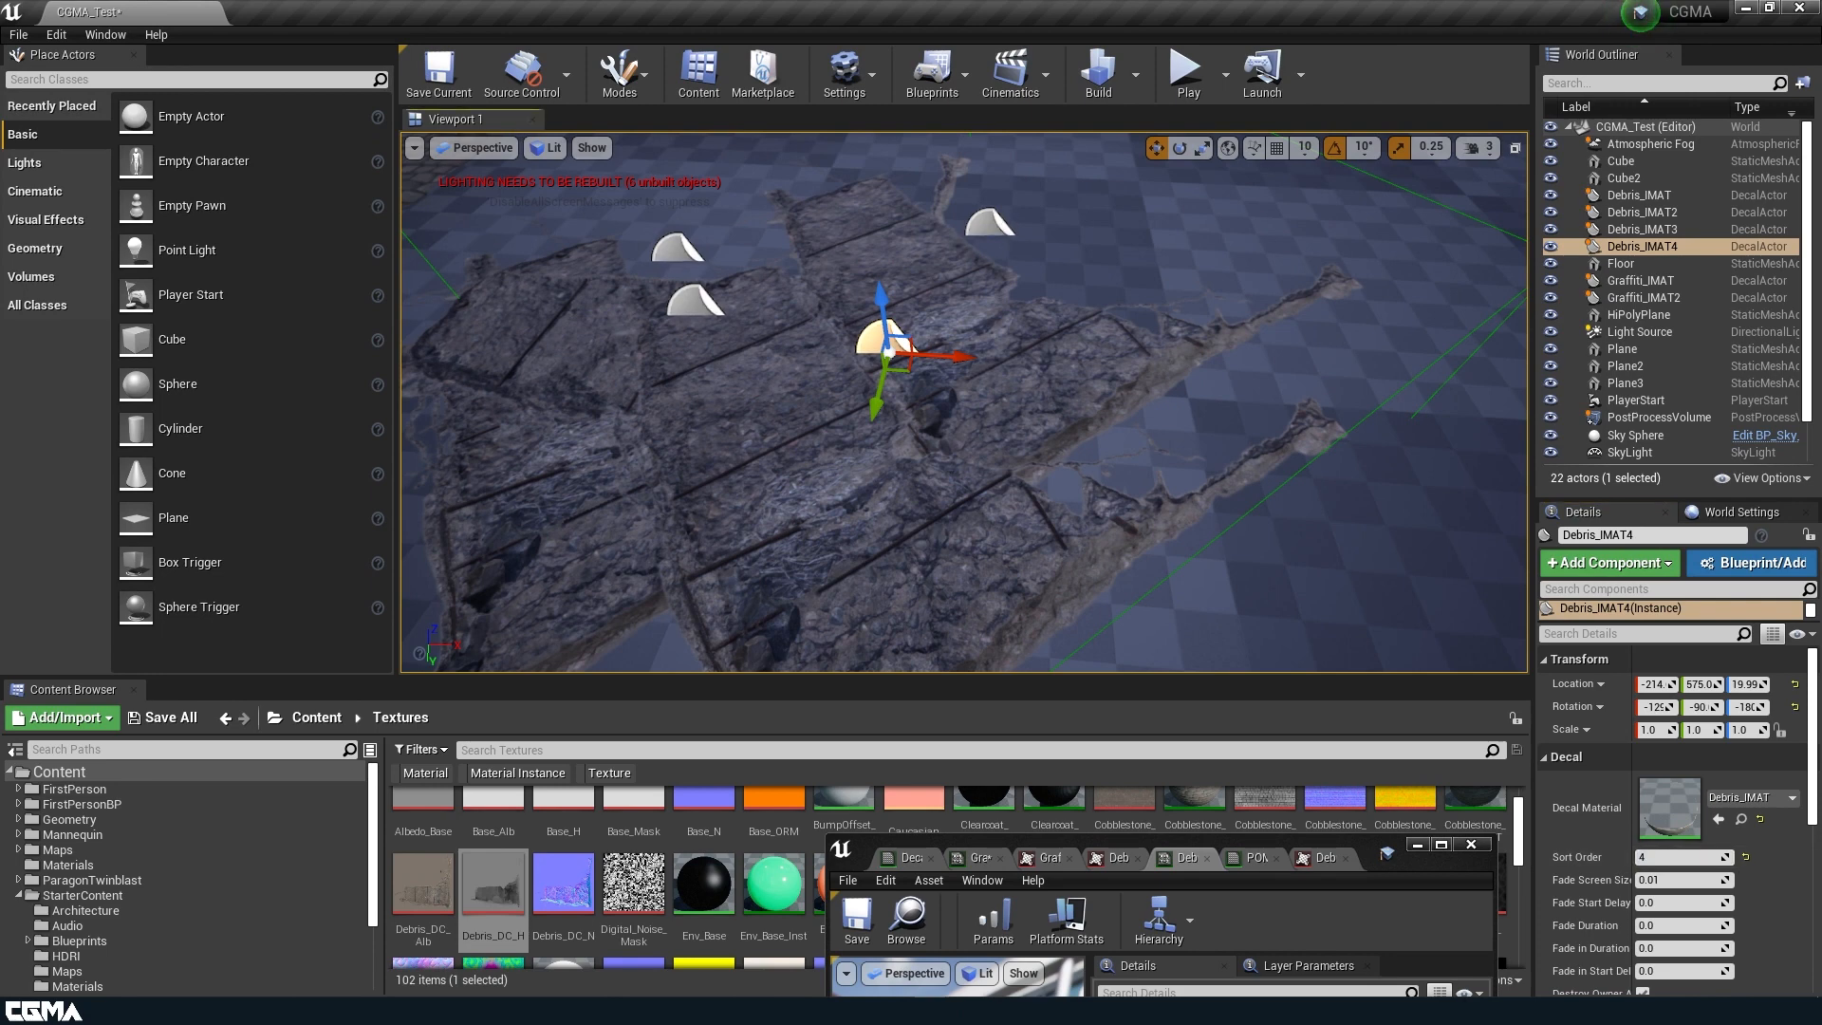
# Open Debris_IMAT3's Sort Order for editing, and set the Sort Order of Debris_IMAT2 to 5.
pyautogui.click(991, 224)
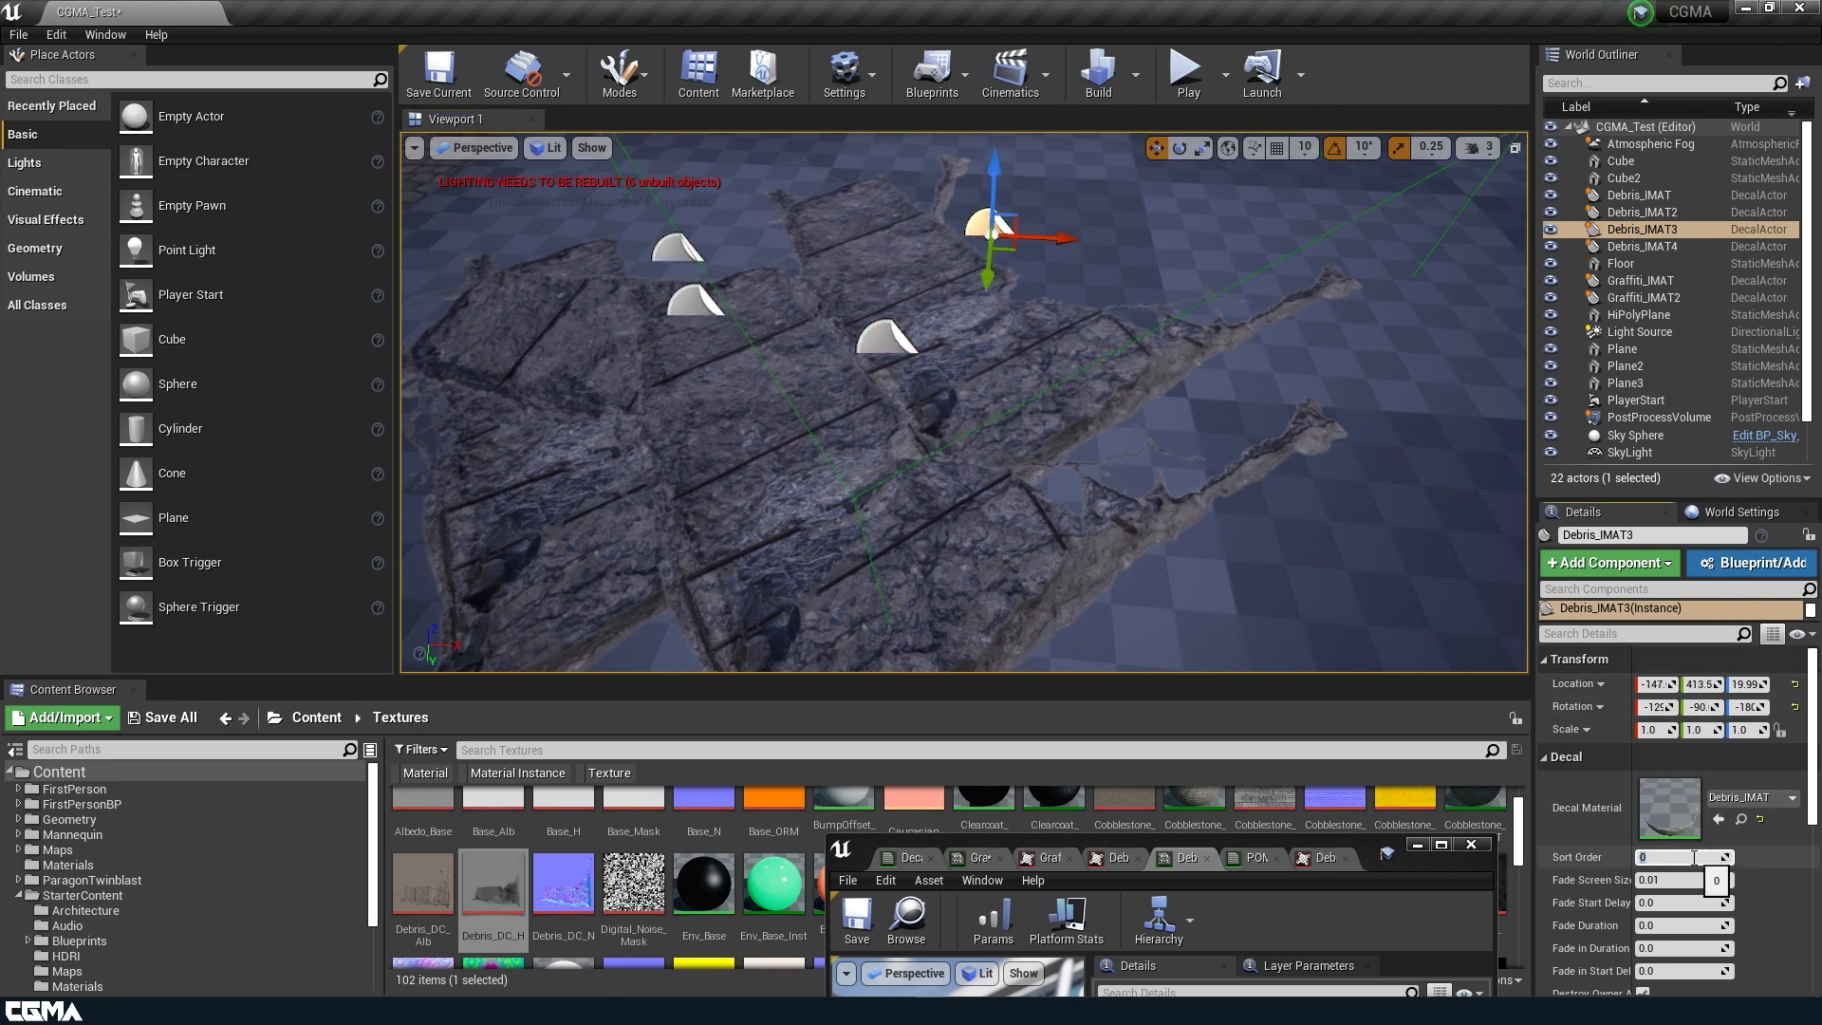
pyautogui.moveTo(902, 343); pyautogui.dragTo(794, 325, button='right')
pyautogui.click(957, 324)
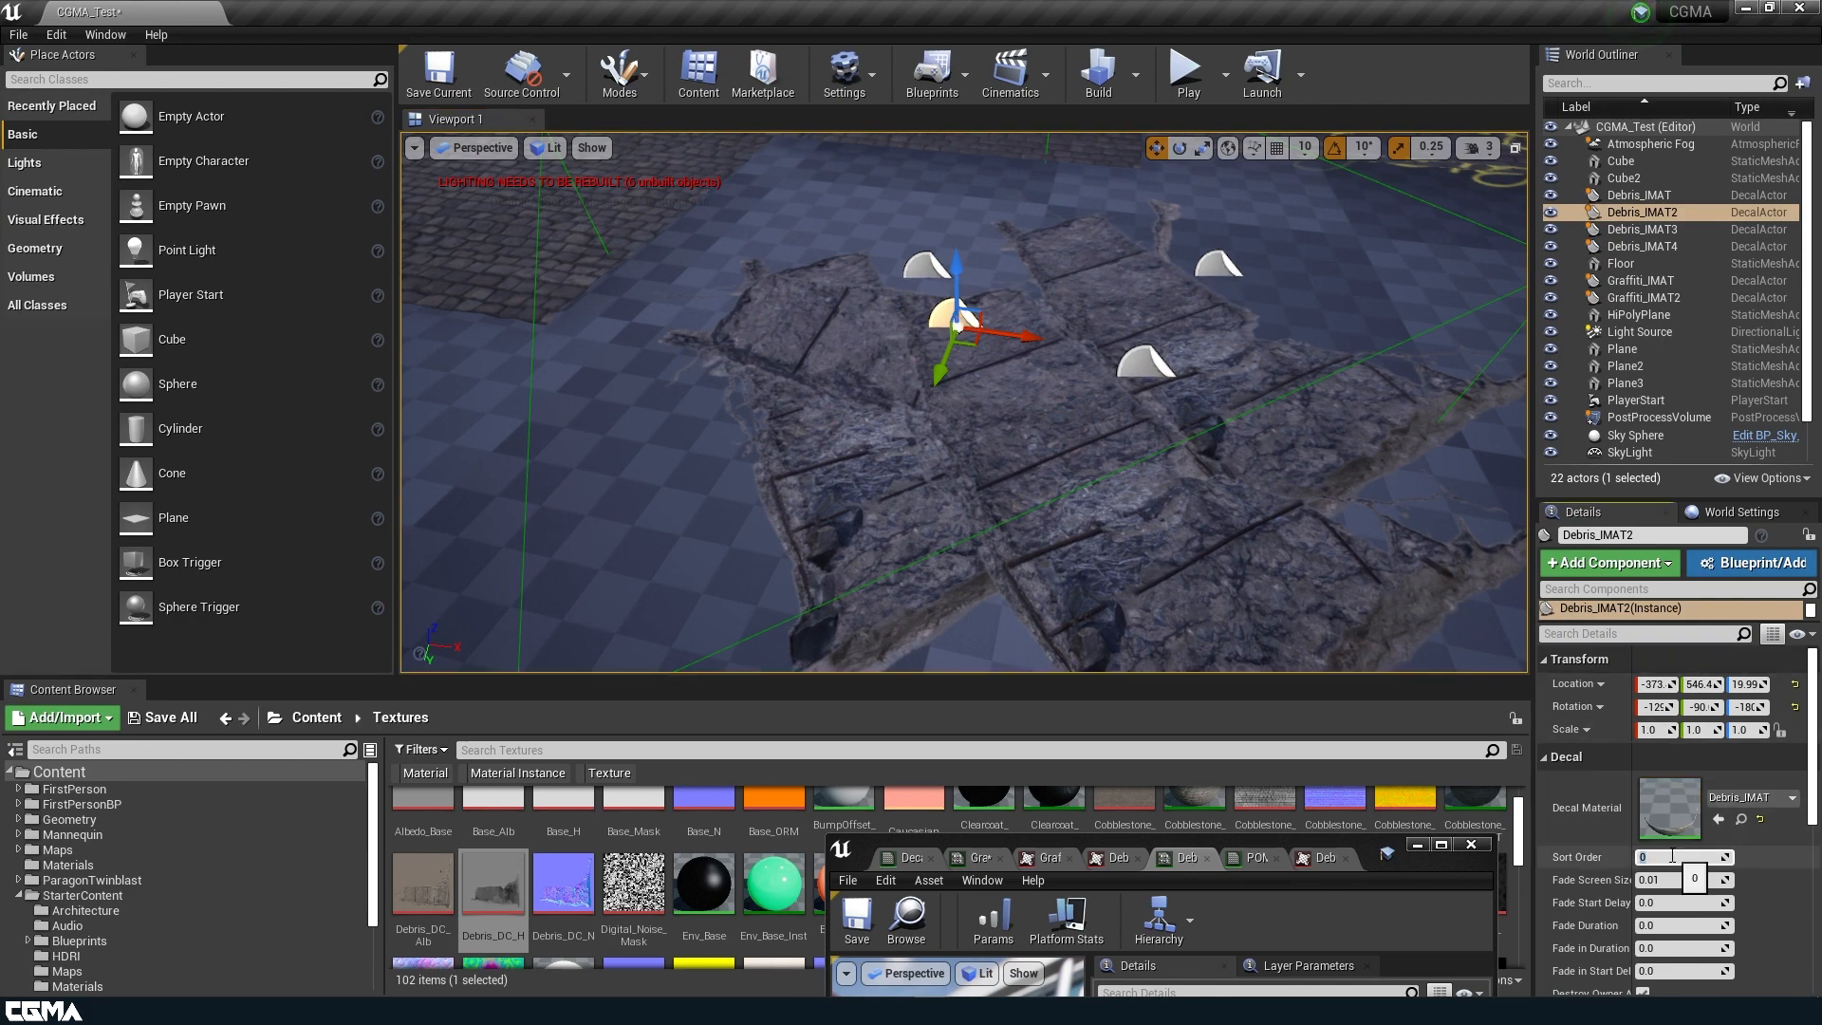
pyautogui.press('Return')
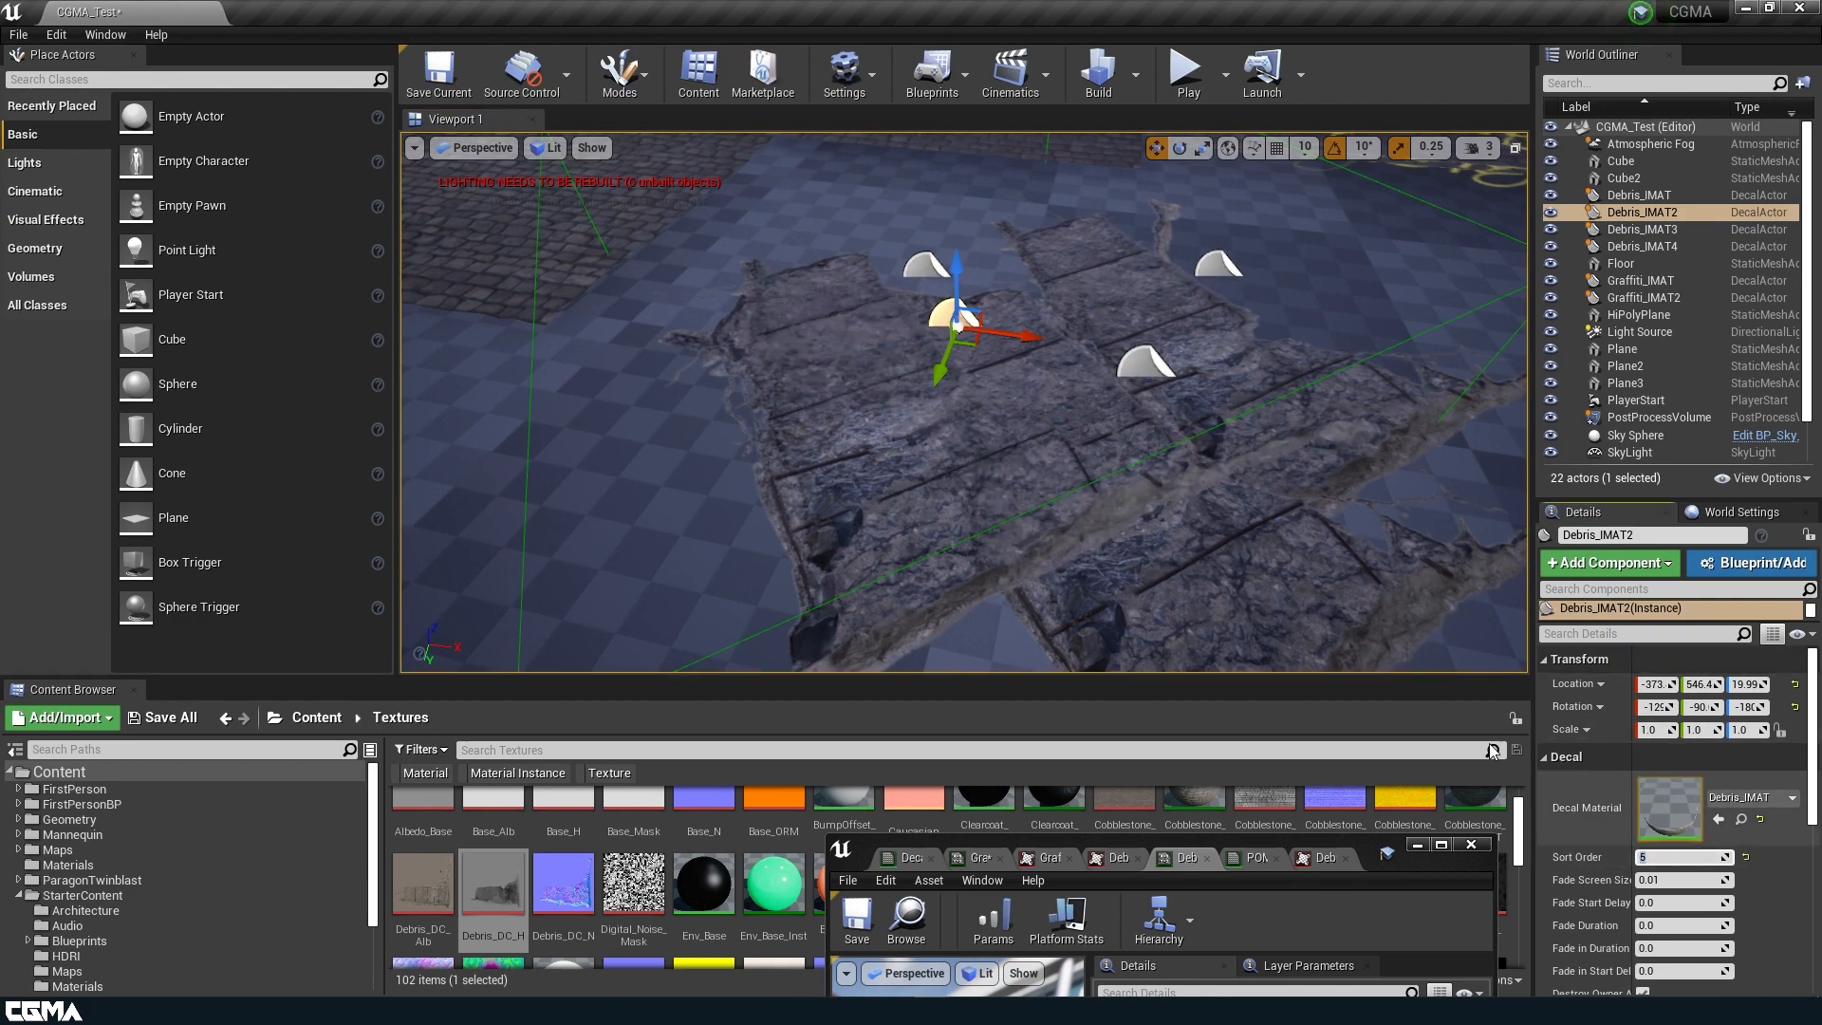
# Switch the viewport to the Shader Complexity view mode and examine the rendering cost around the overlapping debris decals.
pyautogui.moveTo(1115, 484); pyautogui.dragTo(983, 410, button='right')
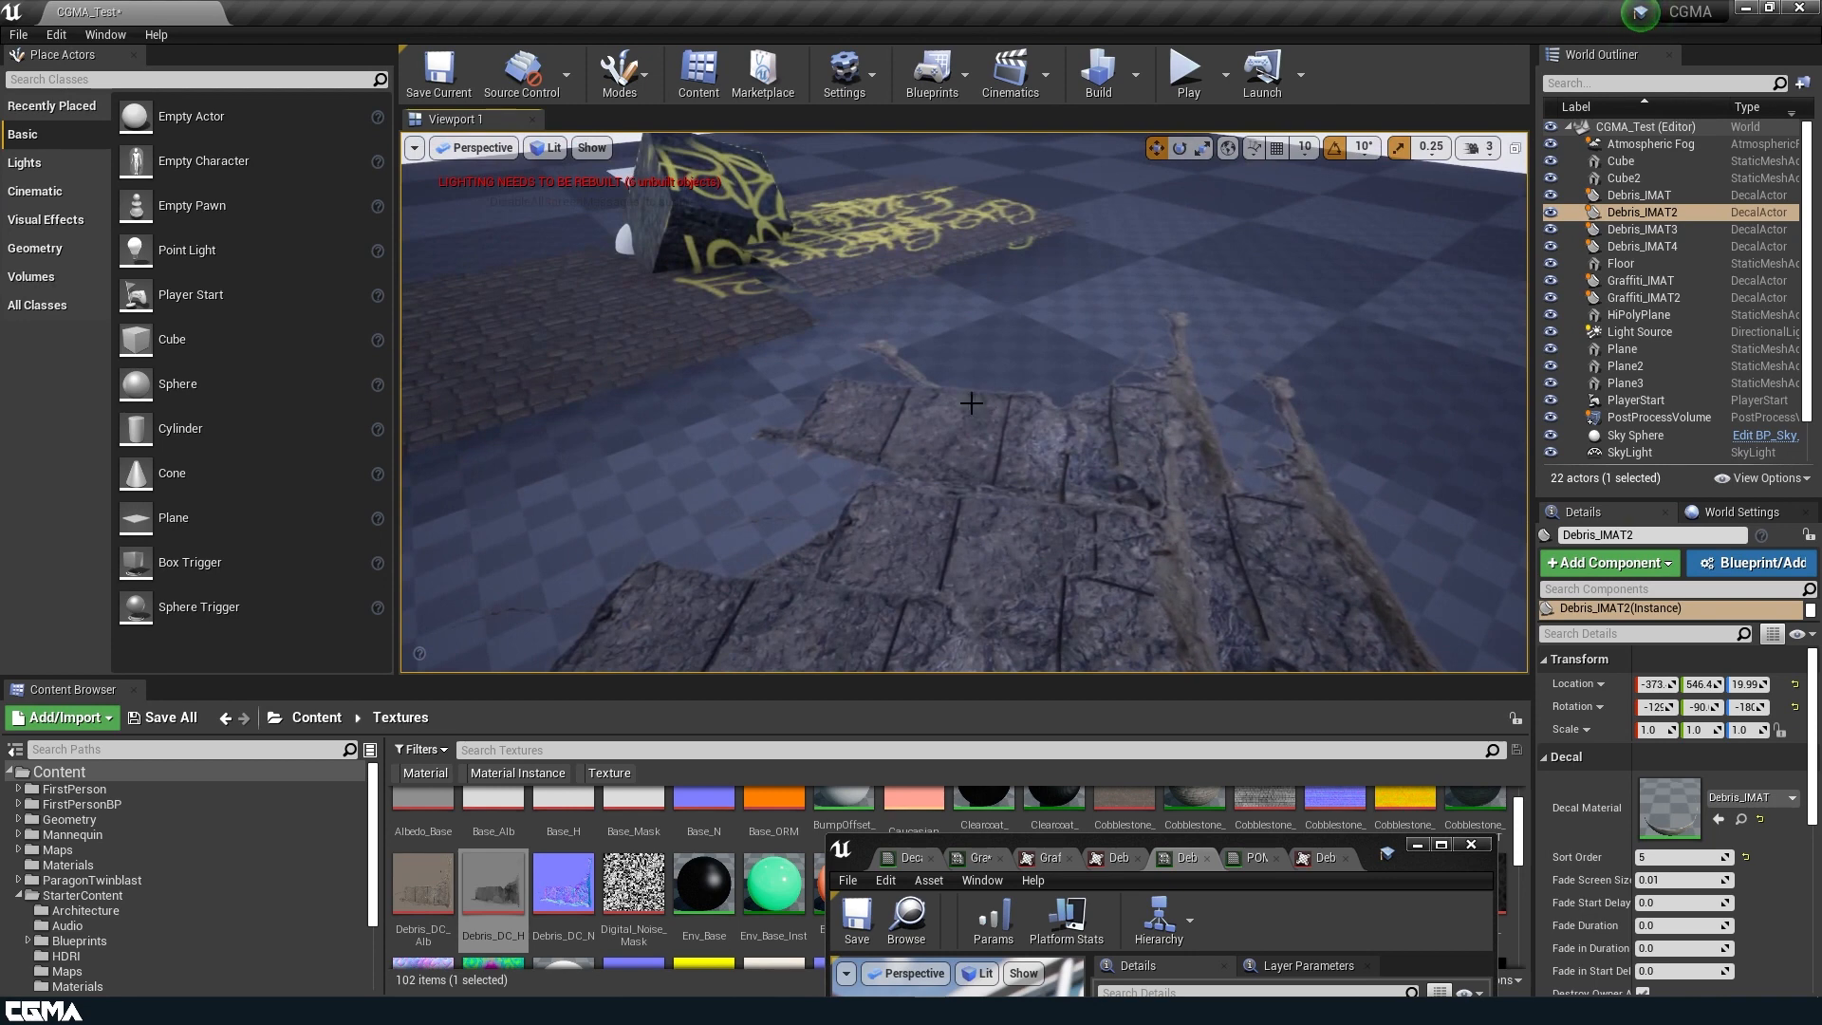
pyautogui.click(480, 148)
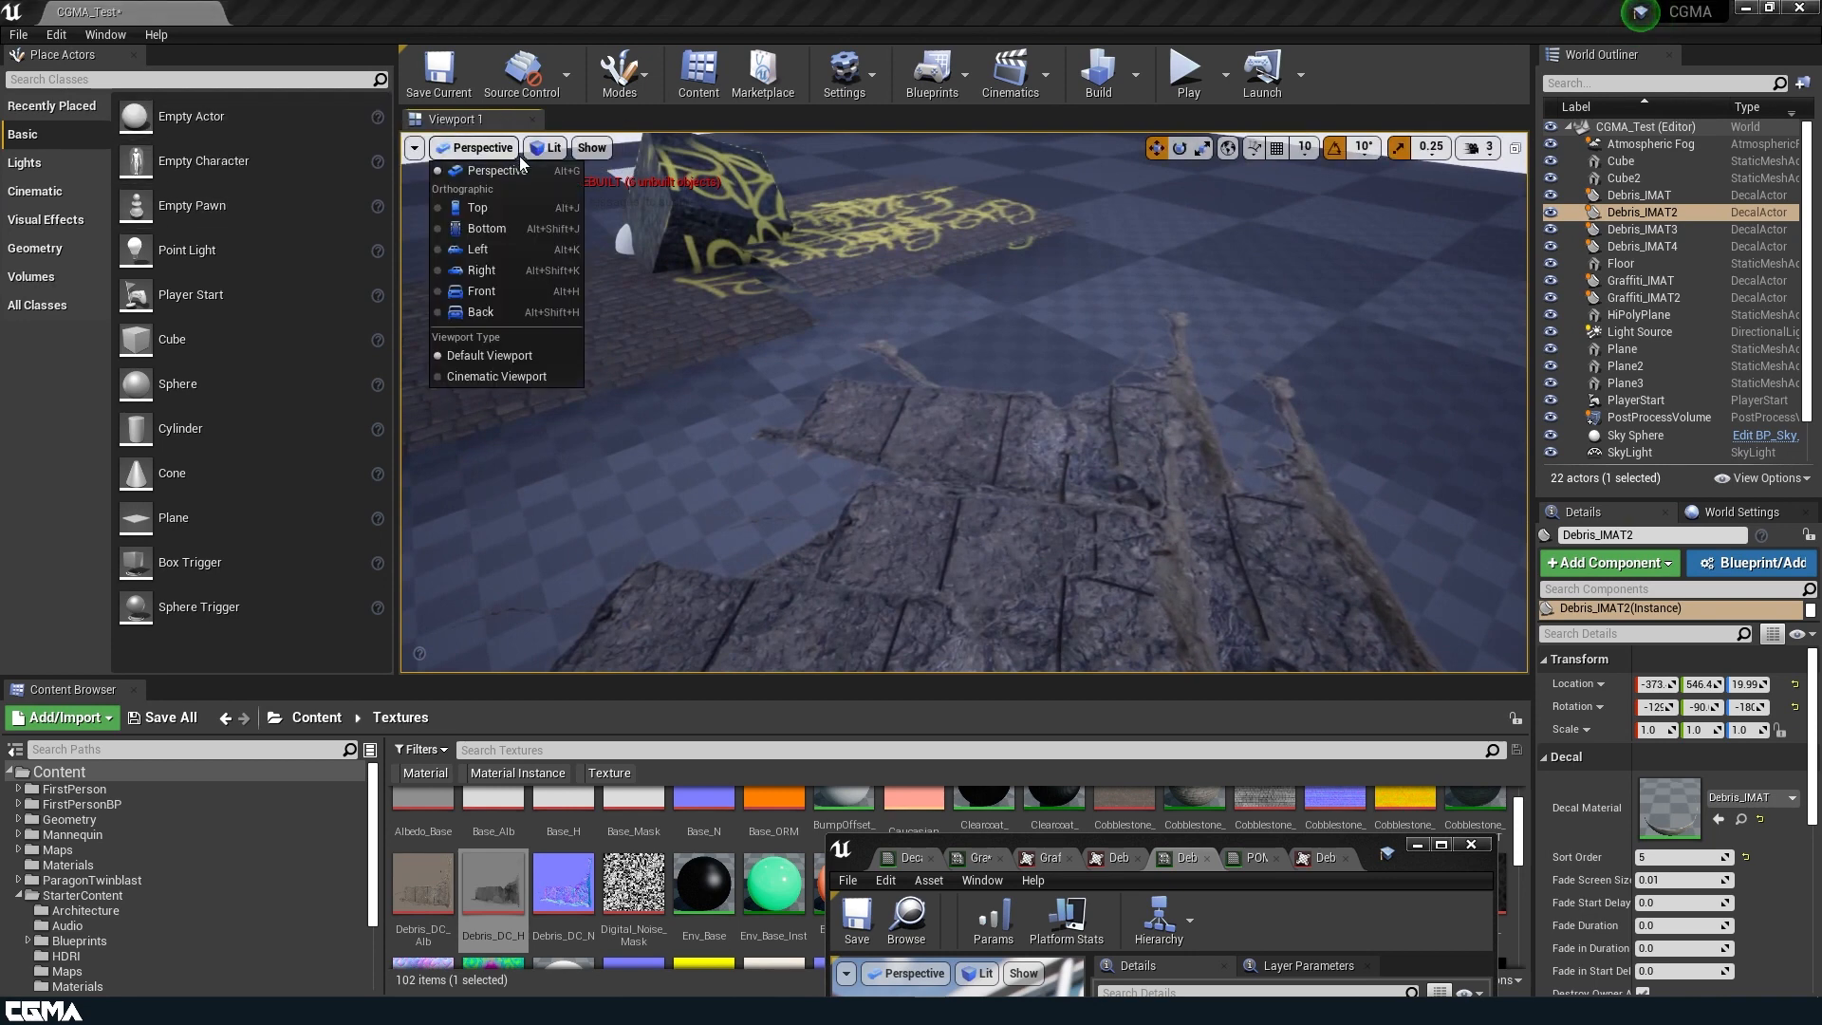
pyautogui.click(548, 148)
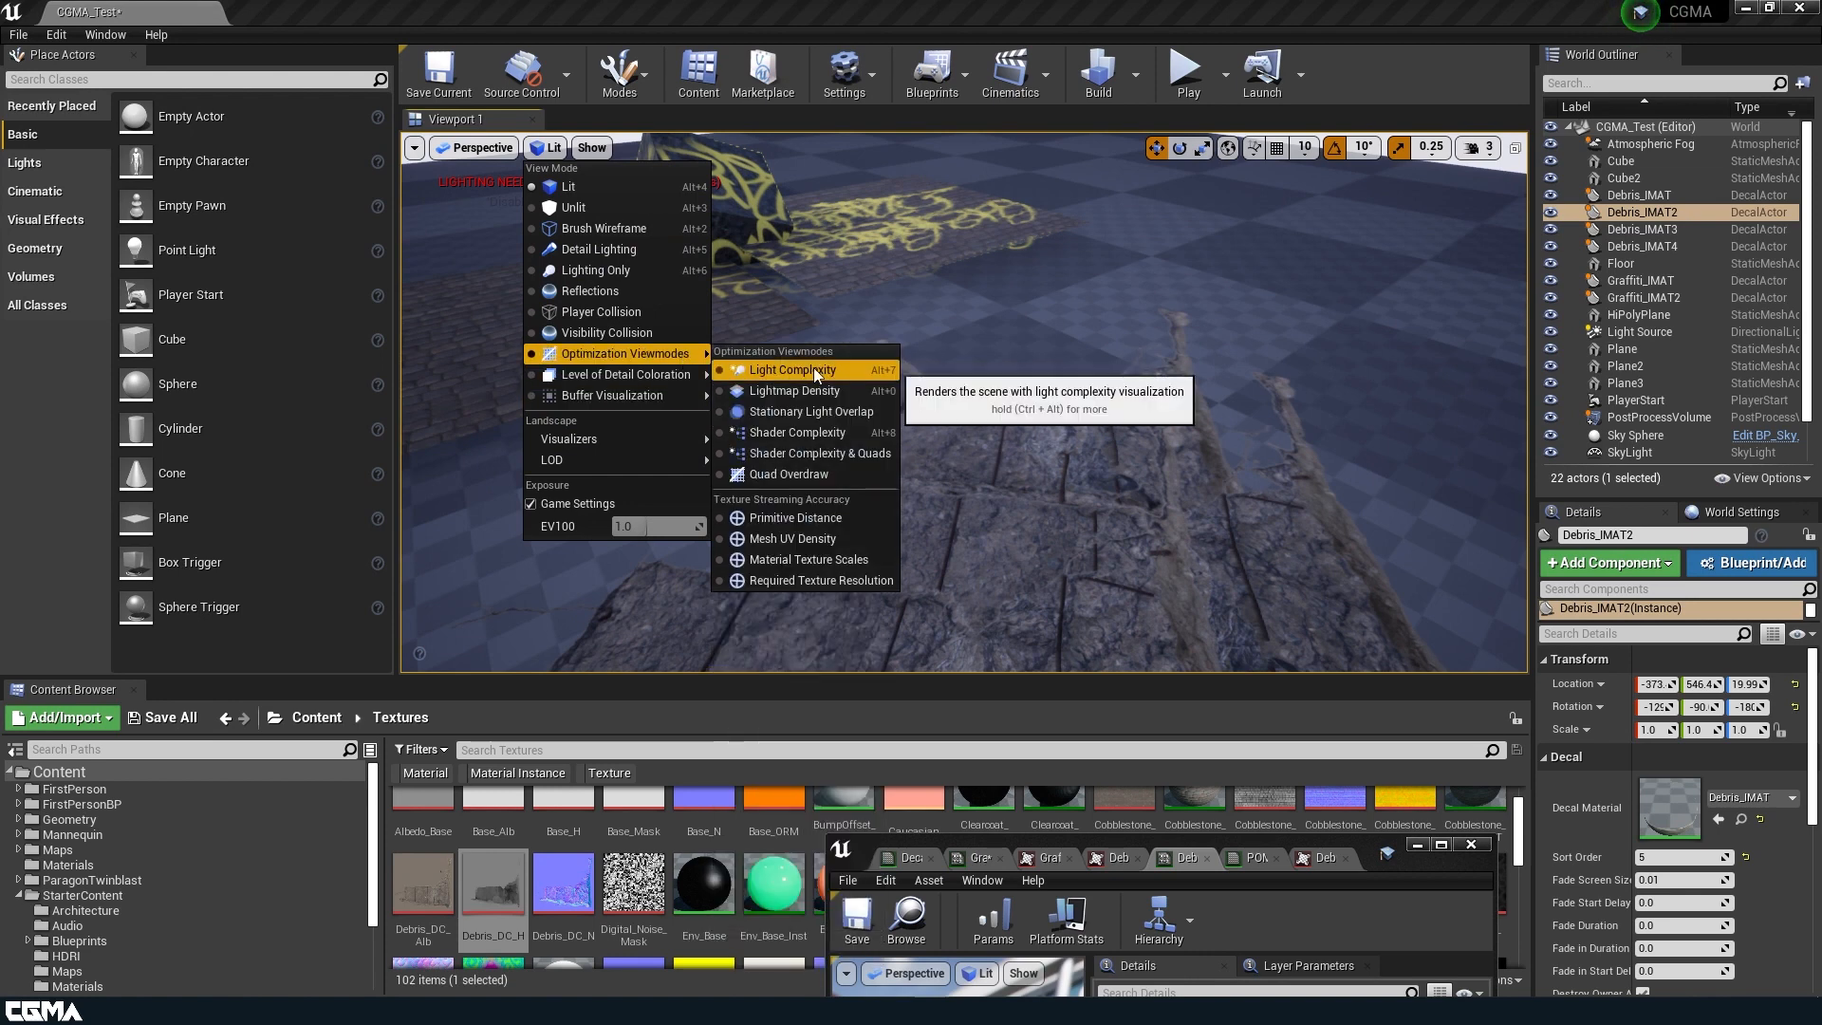
pyautogui.click(797, 433)
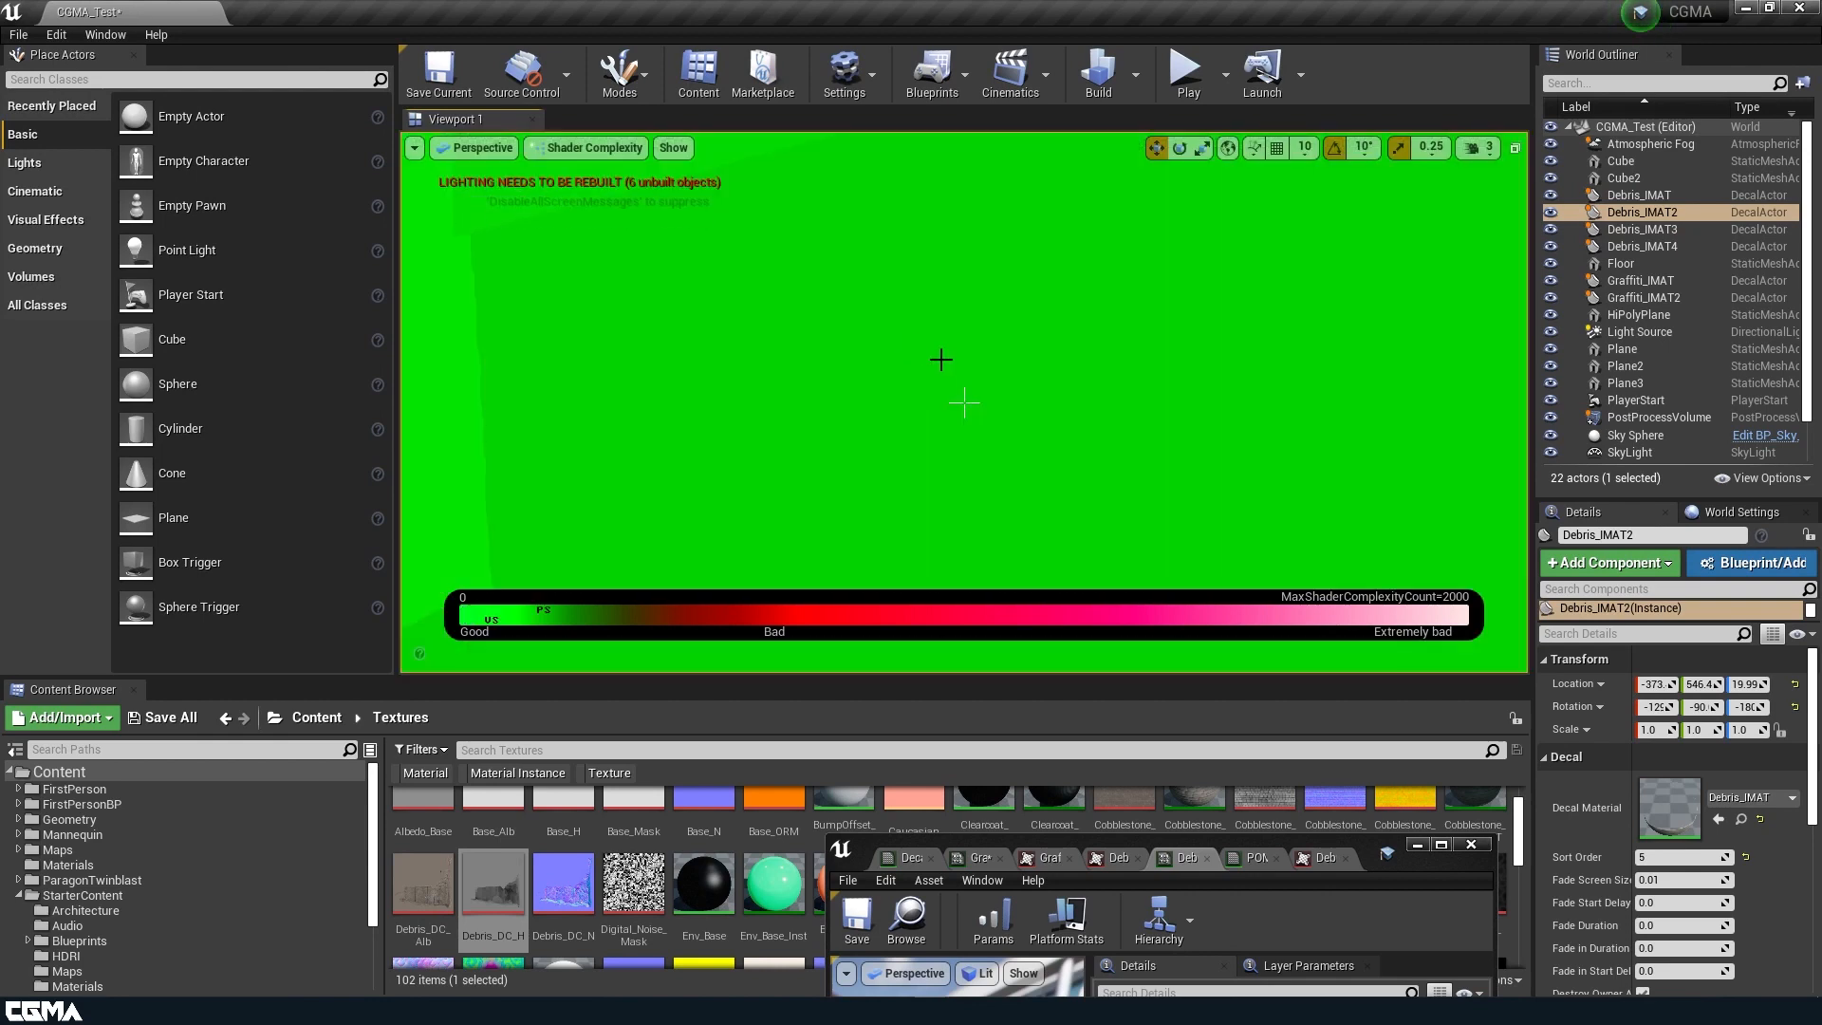
pyautogui.moveTo(964, 403); pyautogui.dragTo(895, 310, button='right')
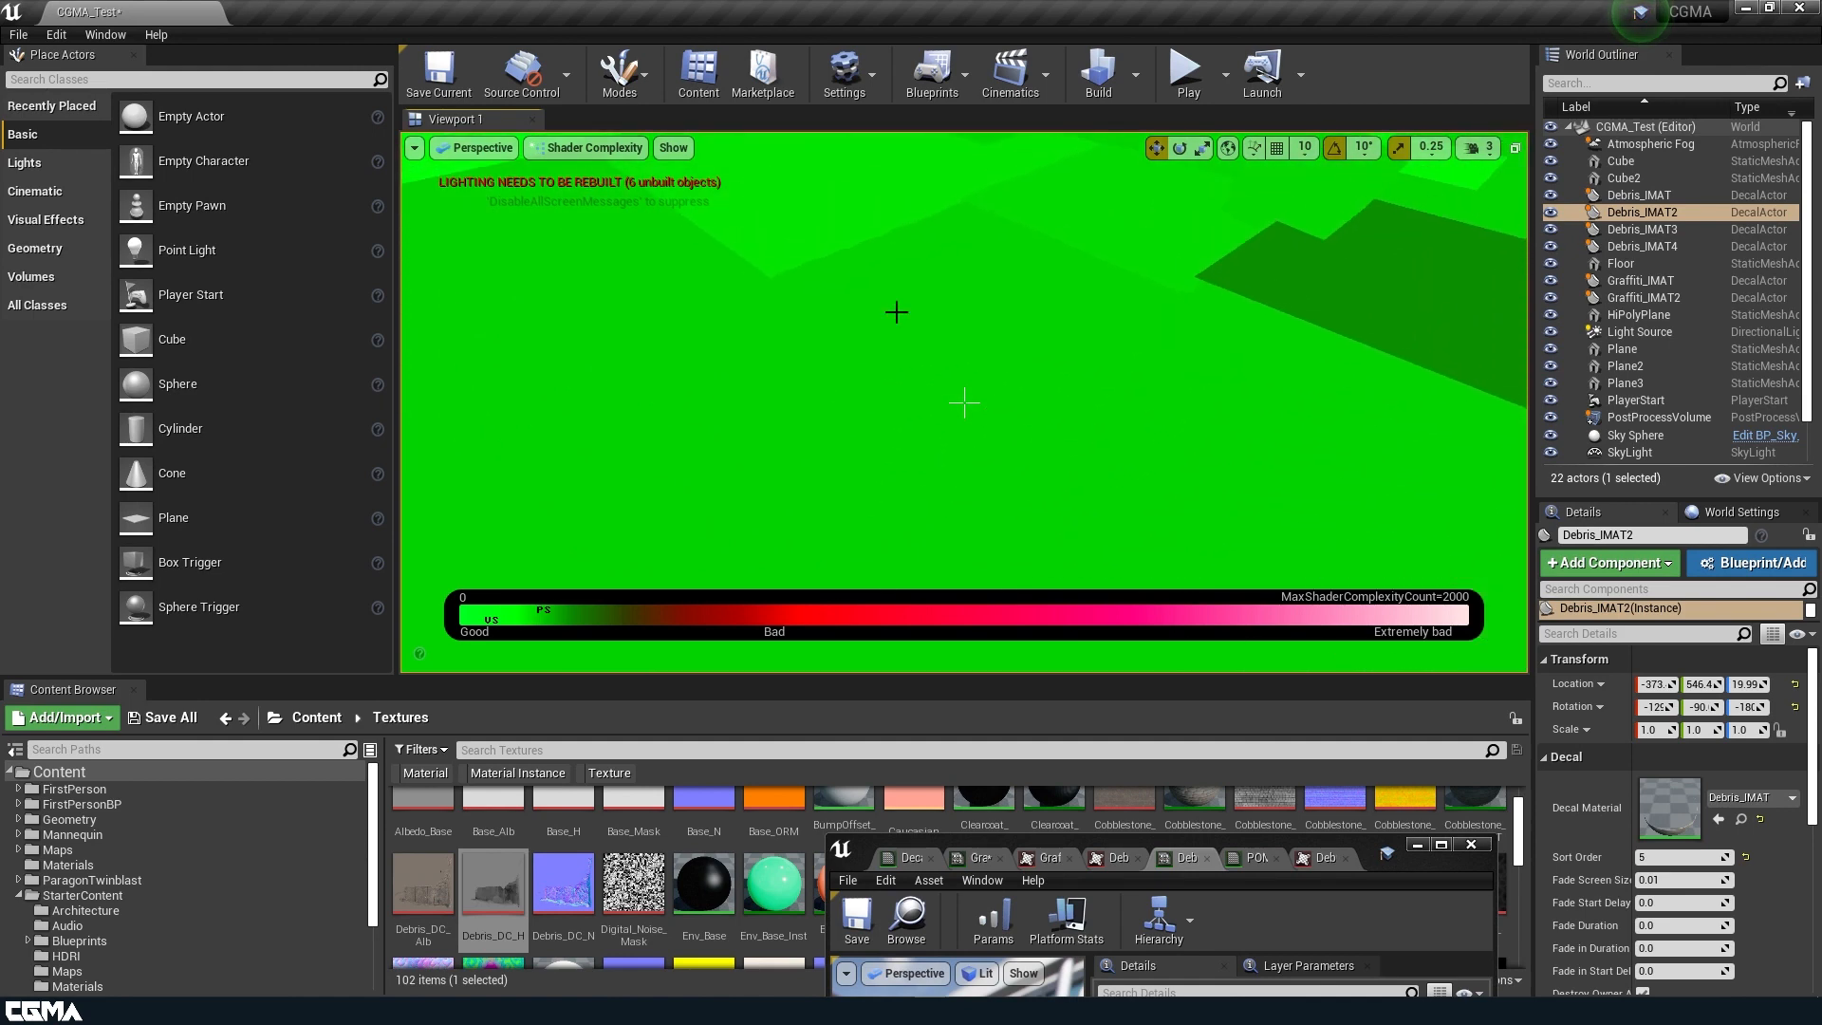
# Return the viewport to Lit mode, show the editor icons and select the Debris_IMAT4 decal.
pyautogui.click(582, 148)
pyautogui.click(592, 187)
pyautogui.moveTo(1074, 312); pyautogui.dragTo(1059, 279, button='right')
pyautogui.press('g')
pyautogui.click(1066, 278)
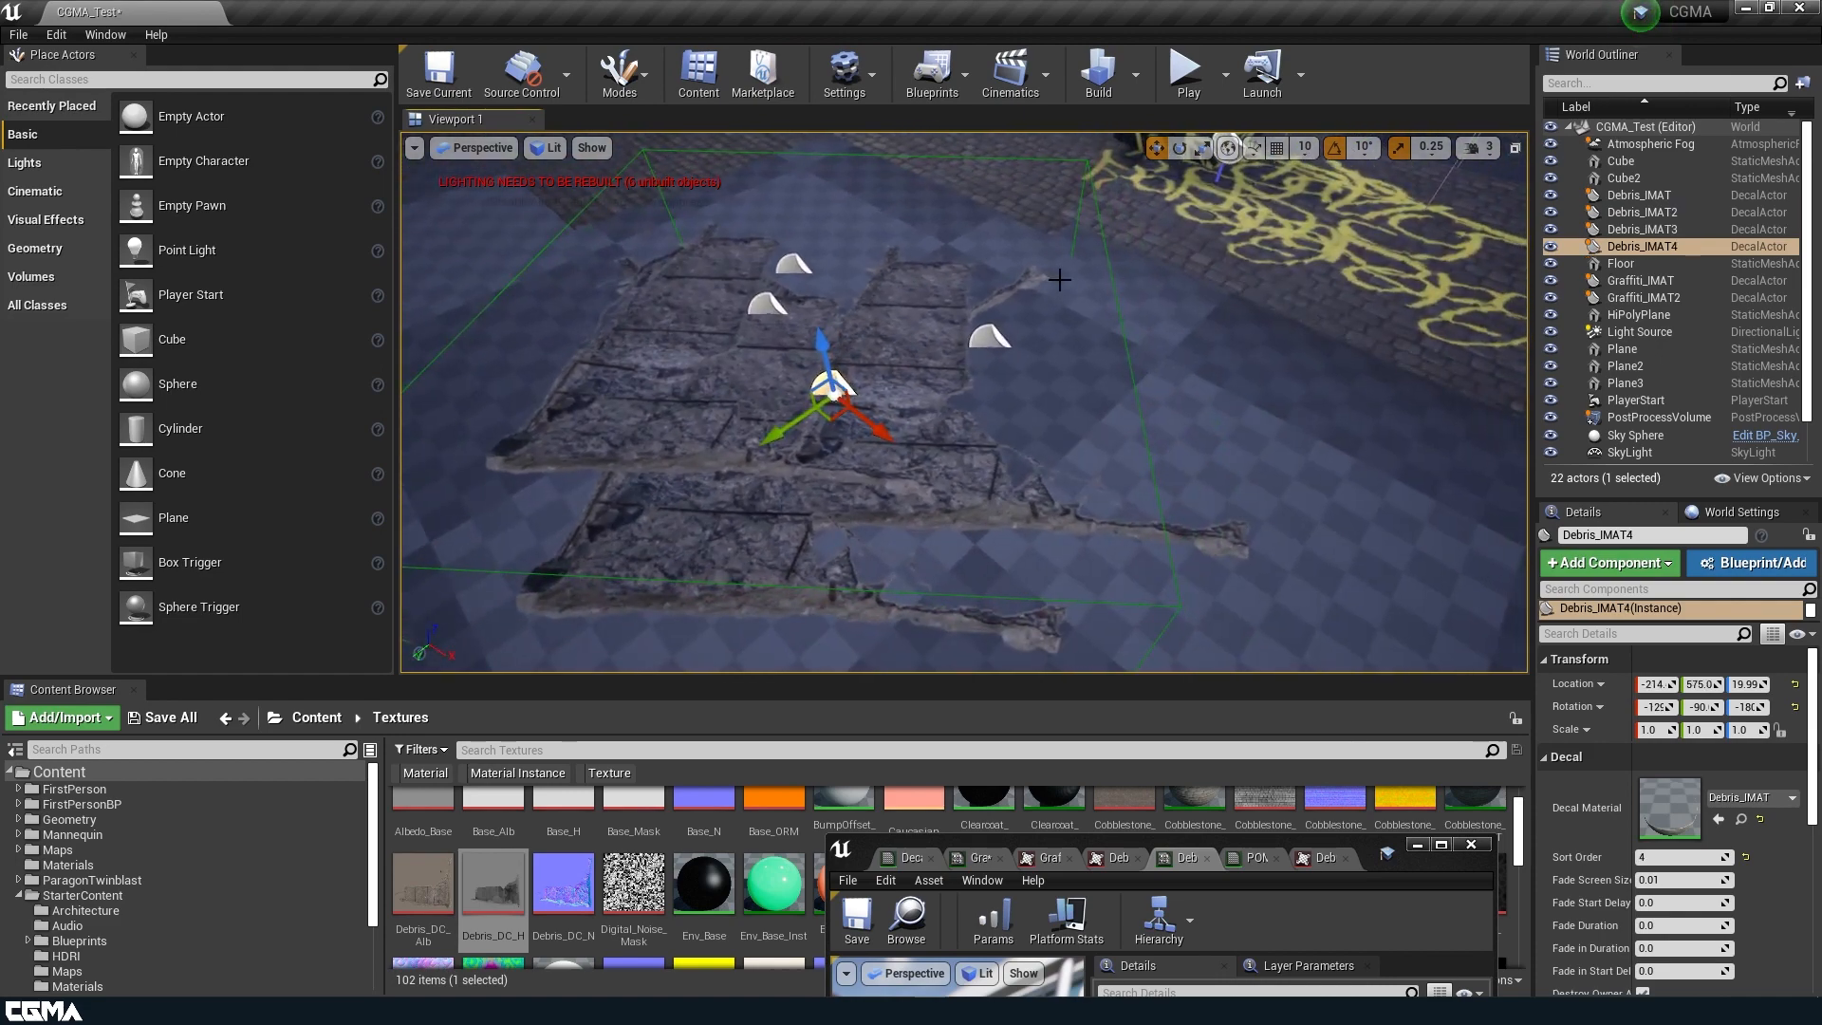
# Examine the Graffiti_IMAT2 and Debris_IMAT4 decals and their projection on the surfaces from several viewpoints.
pyautogui.moveTo(1059, 279); pyautogui.dragTo(1059, 279, button='right')
pyautogui.moveTo(781, 321); pyautogui.dragTo(780, 321, button='right')
pyautogui.click(763, 301)
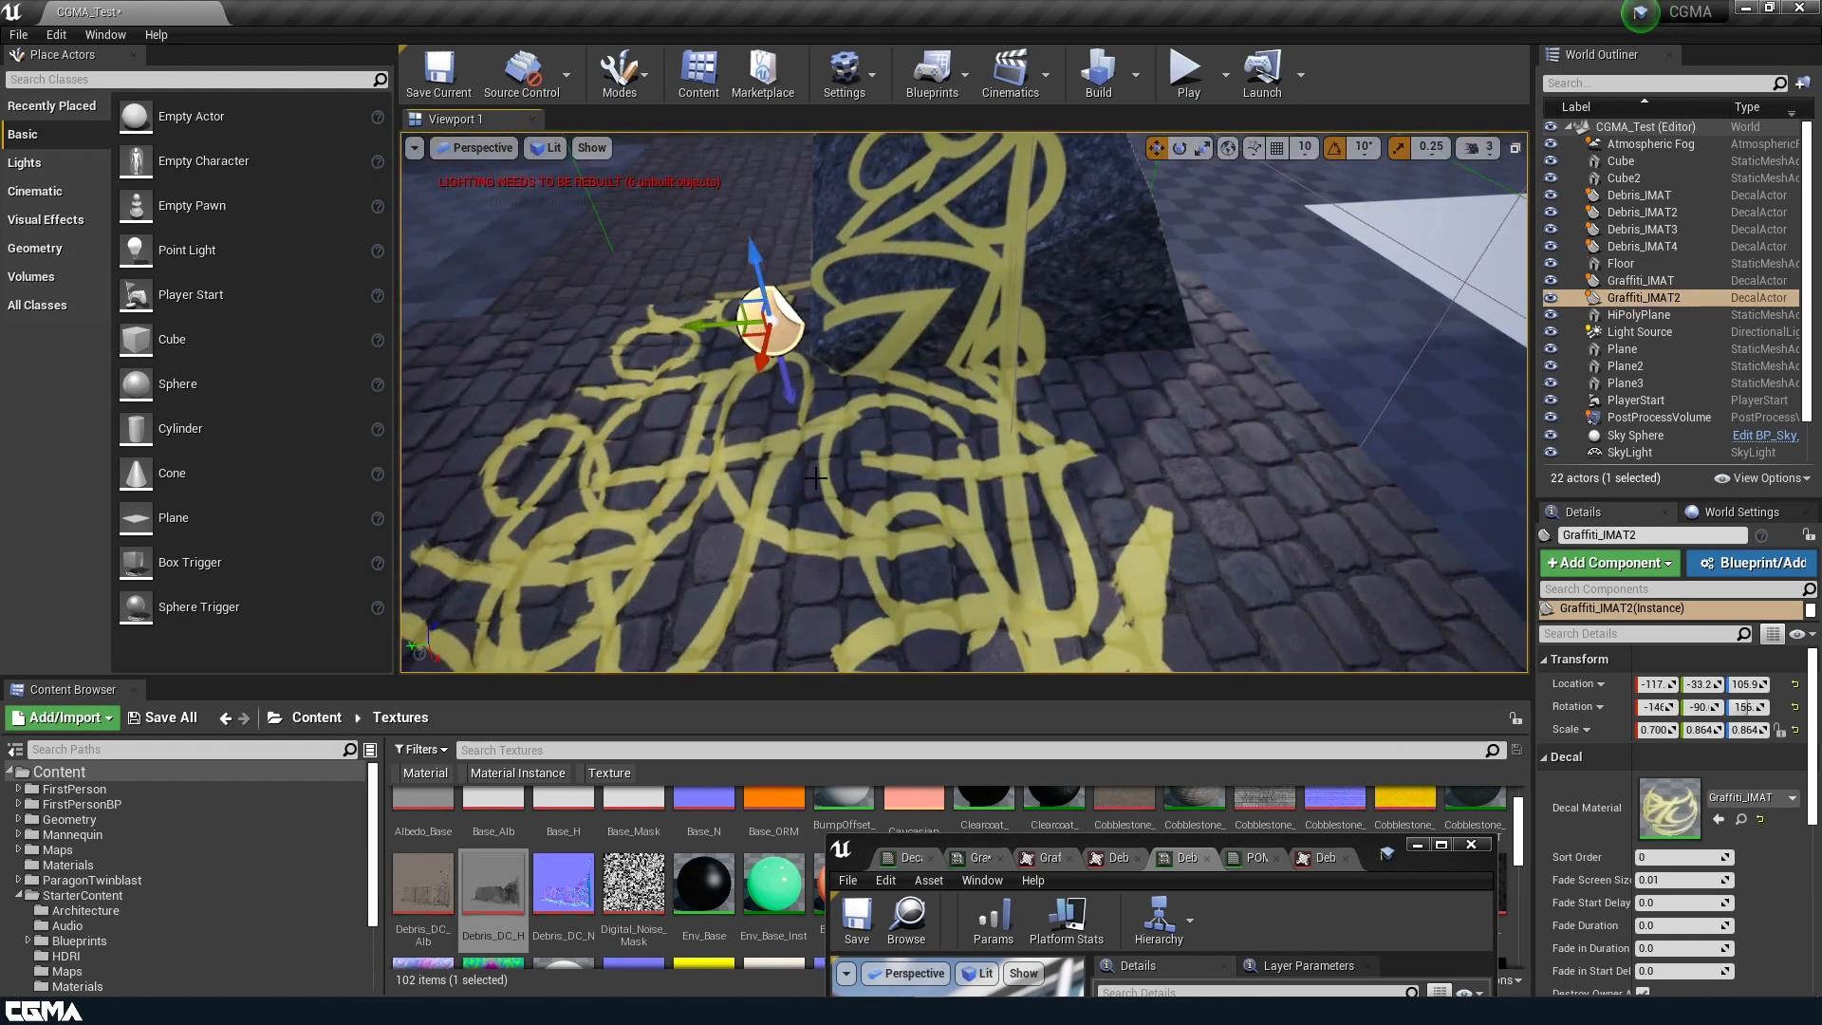
pyautogui.moveTo(914, 680); pyautogui.dragTo(930, 432)
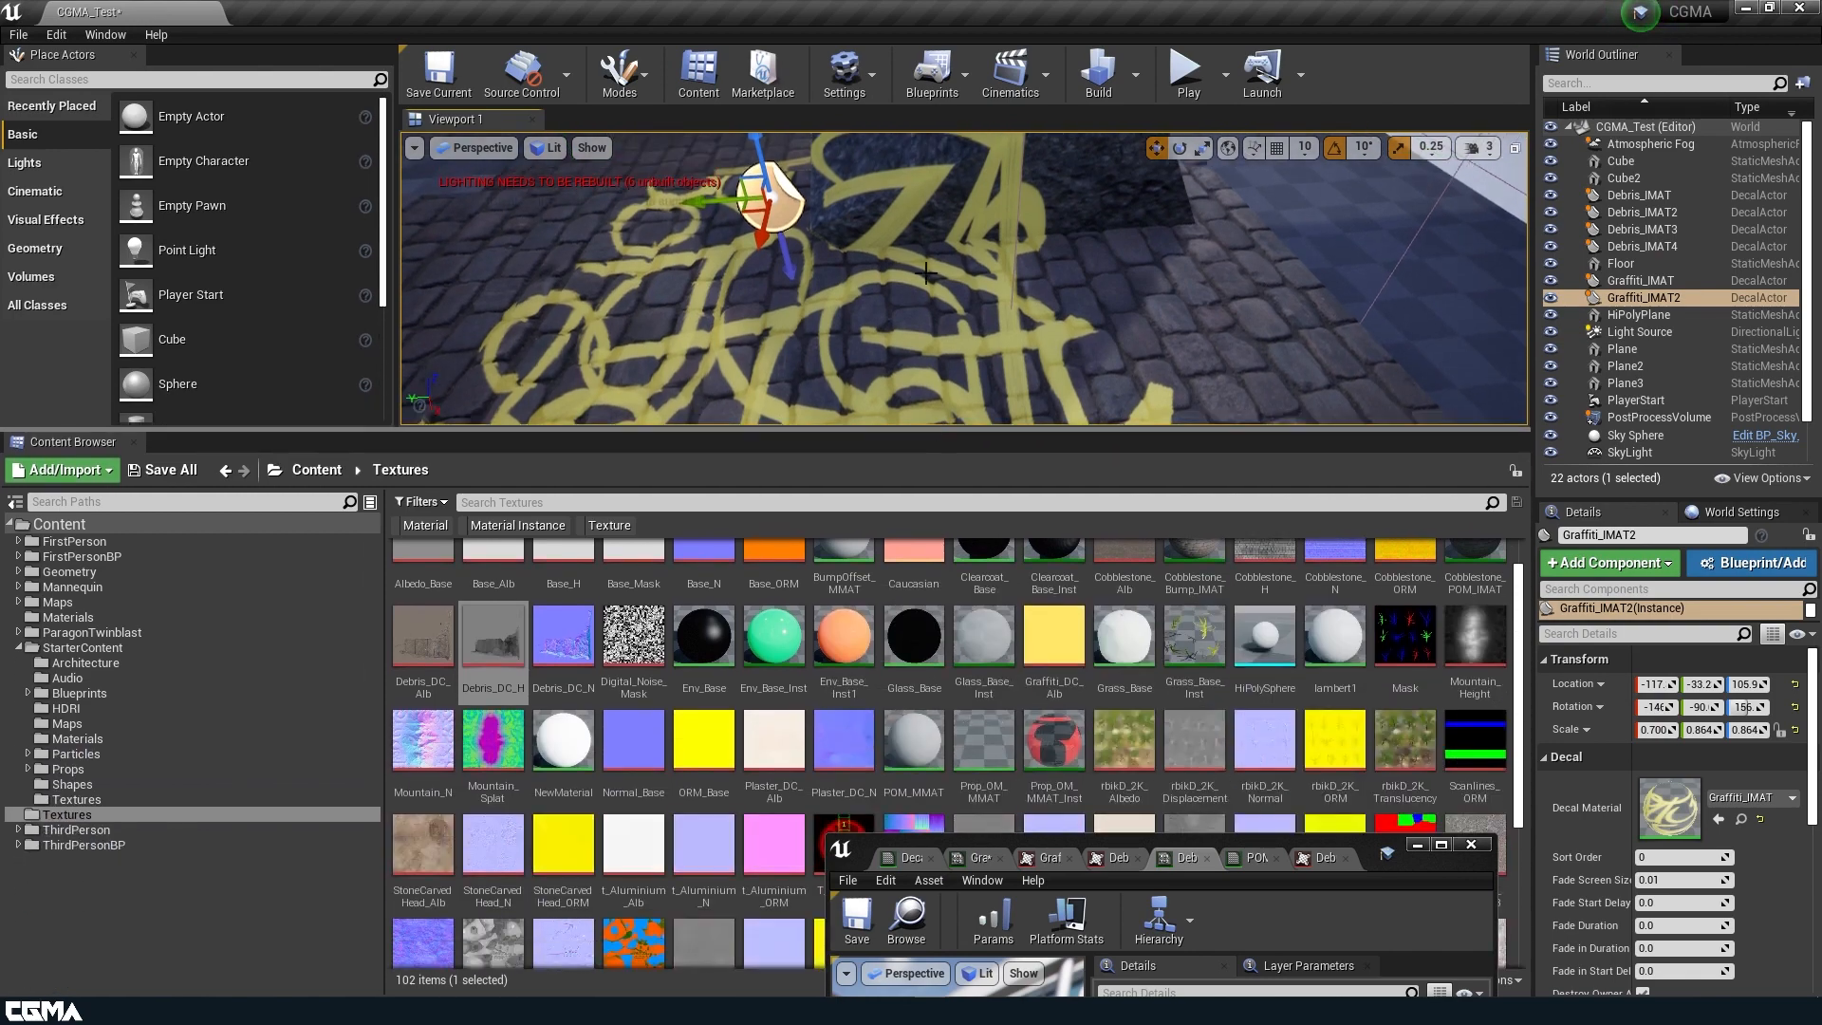
pyautogui.press('f')
pyautogui.moveTo(924, 269); pyautogui.dragTo(921, 294, button='right')
pyautogui.press('a')
pyautogui.click(871, 295)
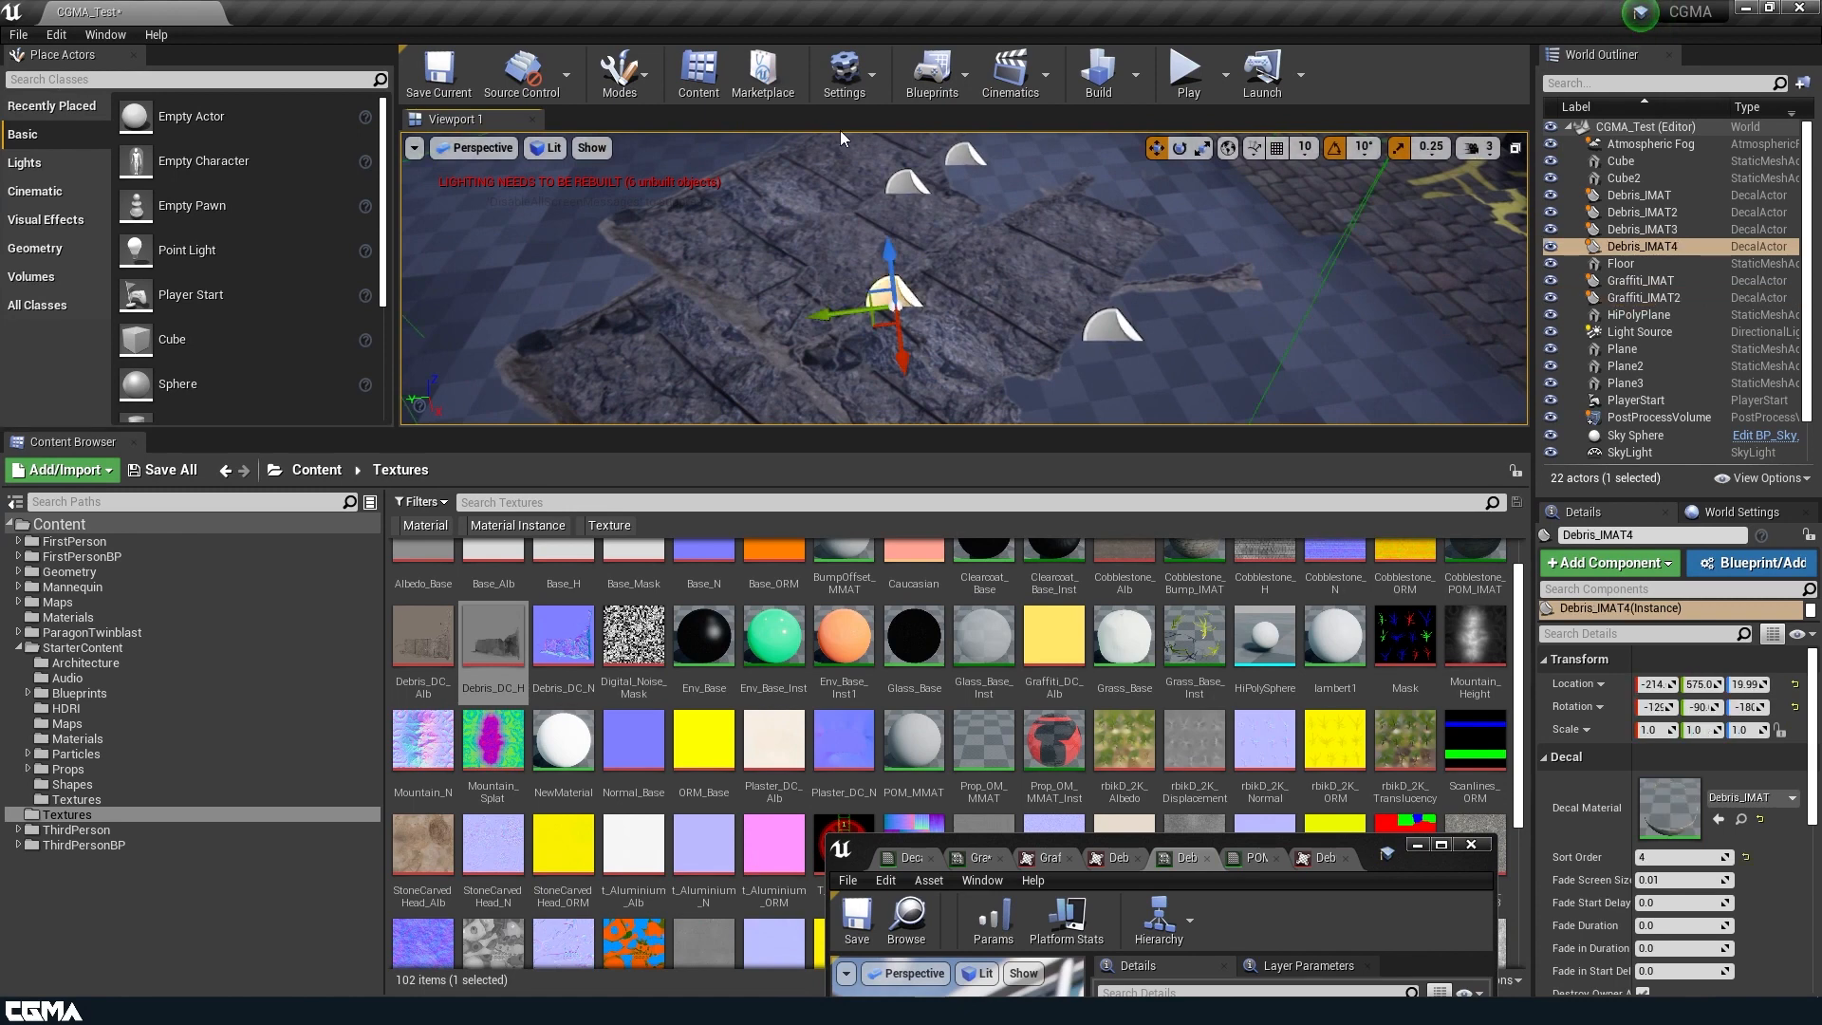
pyautogui.moveTo(1098, 430); pyautogui.dragTo(1094, 682)
pyautogui.press('w')
pyautogui.moveTo(976, 469)
pyautogui.mouseDown(button='right')
pyautogui.moveTo(897, 456)
pyautogui.moveTo(958, 389)
pyautogui.moveTo(911, 474)
pyautogui.moveTo(854, 408)
pyautogui.moveTo(930, 456)
pyautogui.moveTo(854, 398)
pyautogui.moveTo(882, 418)
pyautogui.moveTo(835, 456)
pyautogui.moveTo(968, 453)
pyautogui.mouseUp(button='right')
pyautogui.press('w')
pyautogui.press('w')
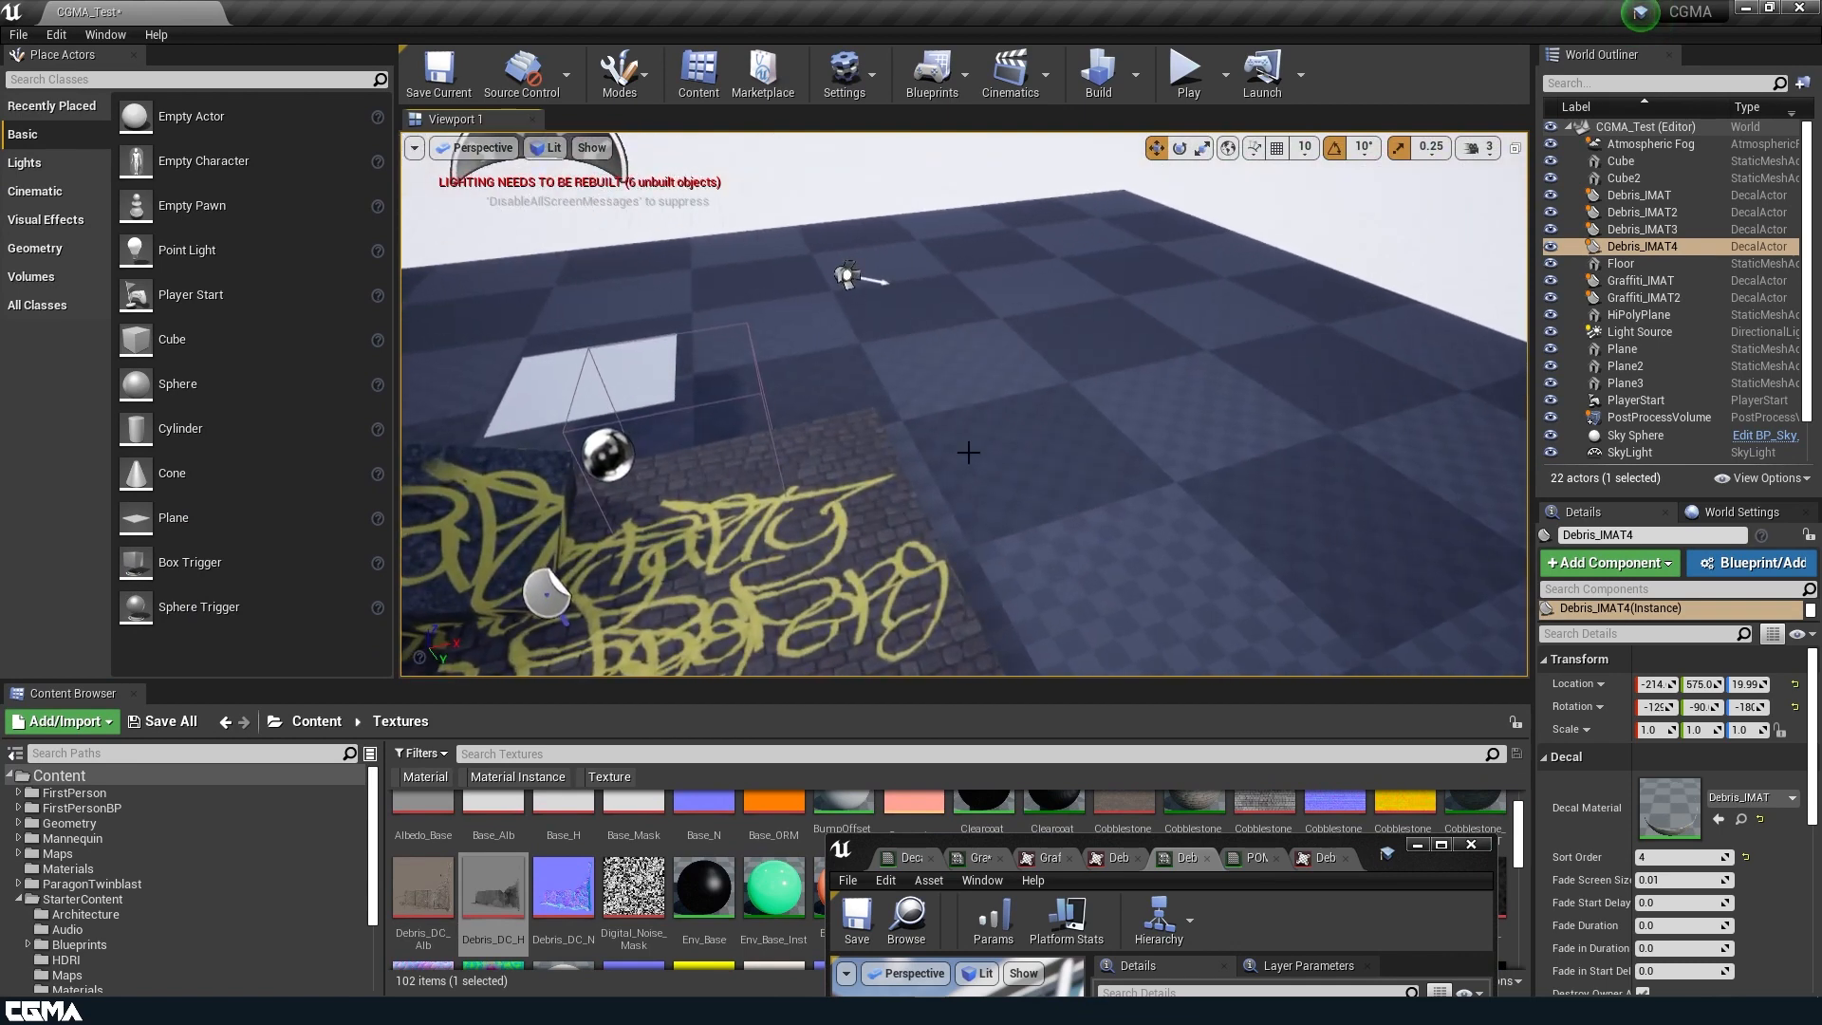
# Move the Graffiti_IMAT2 decal to about X 213.6, Y -194 and rescale it to about 0.700, 0.491, 0.375.
pyautogui.moveTo(749, 430); pyautogui.dragTo(845, 518, button='right')
pyautogui.click(845, 518)
pyautogui.press('r')
pyautogui.moveTo(861, 534); pyautogui.dragTo(1294, 569)
pyautogui.press('w')
pyautogui.moveTo(1091, 569); pyautogui.dragTo(878, 709, button='right')
# Duplicate the Debris_IMAT material instance in the Materials folder and name the copy Plaster_IMAT.
pyautogui.moveTo(879, 707); pyautogui.dragTo(879, 154)
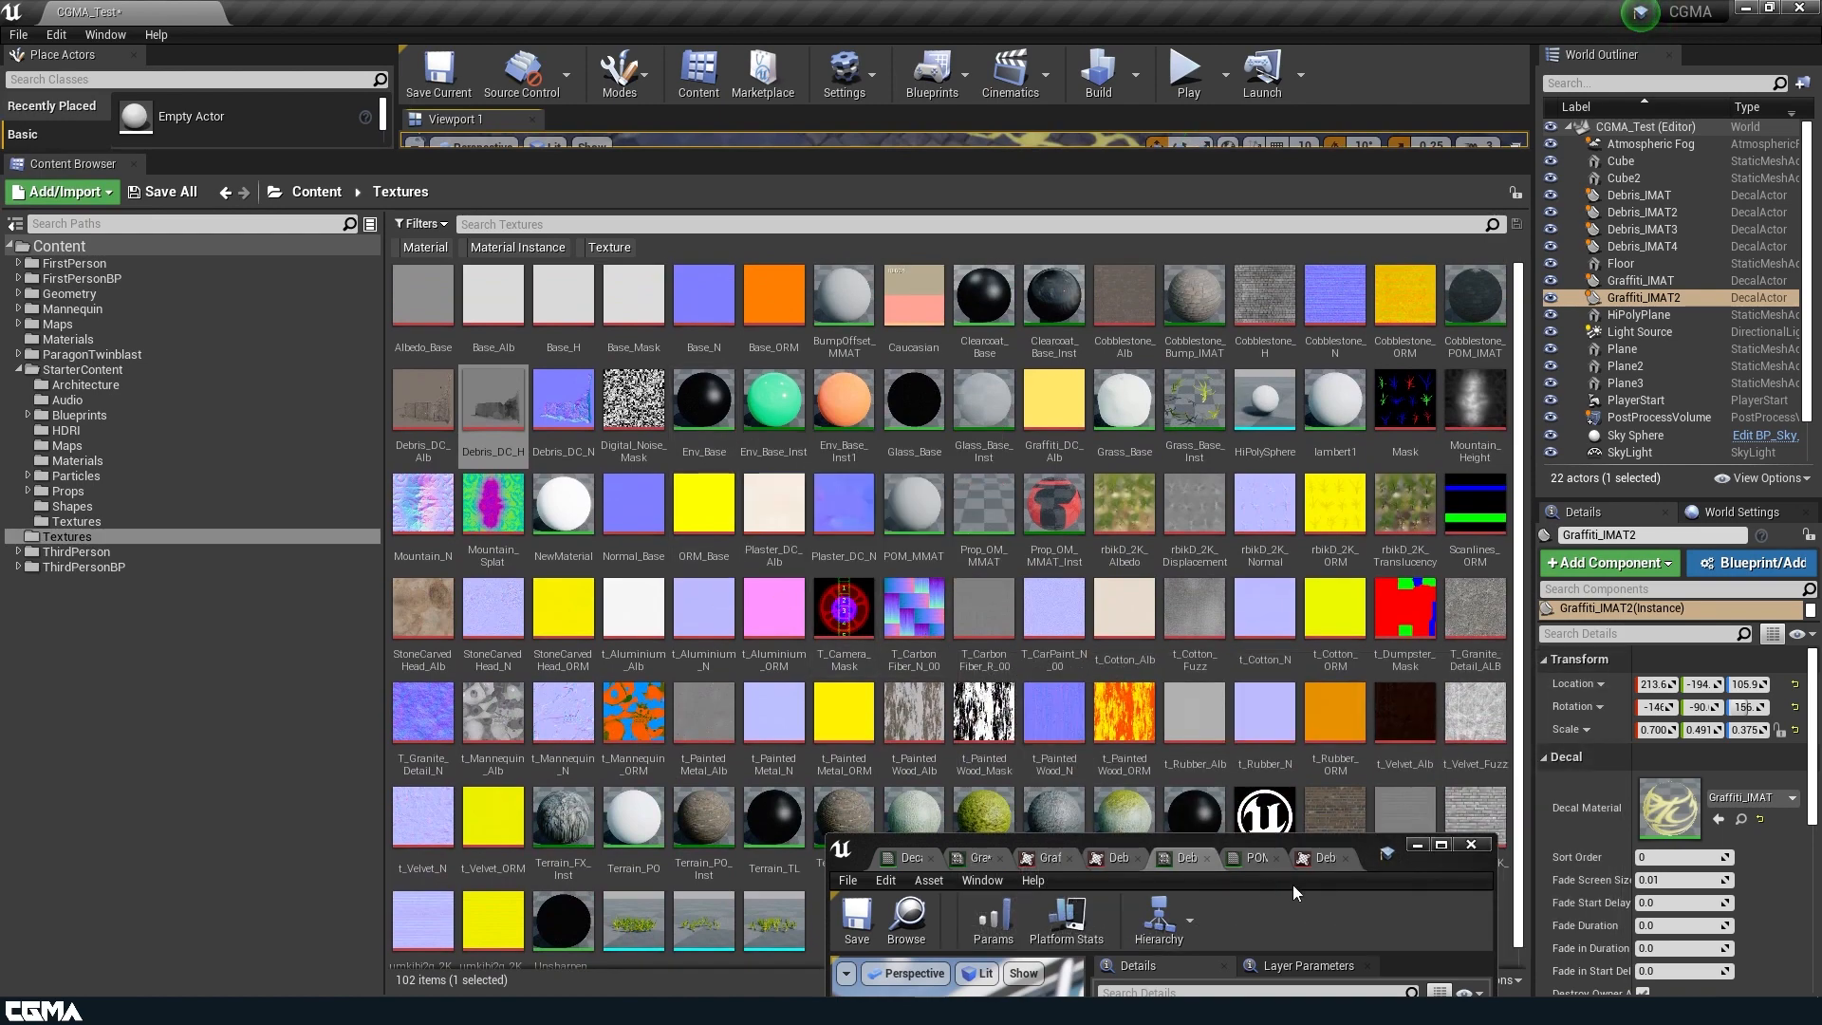
pyautogui.click(919, 917)
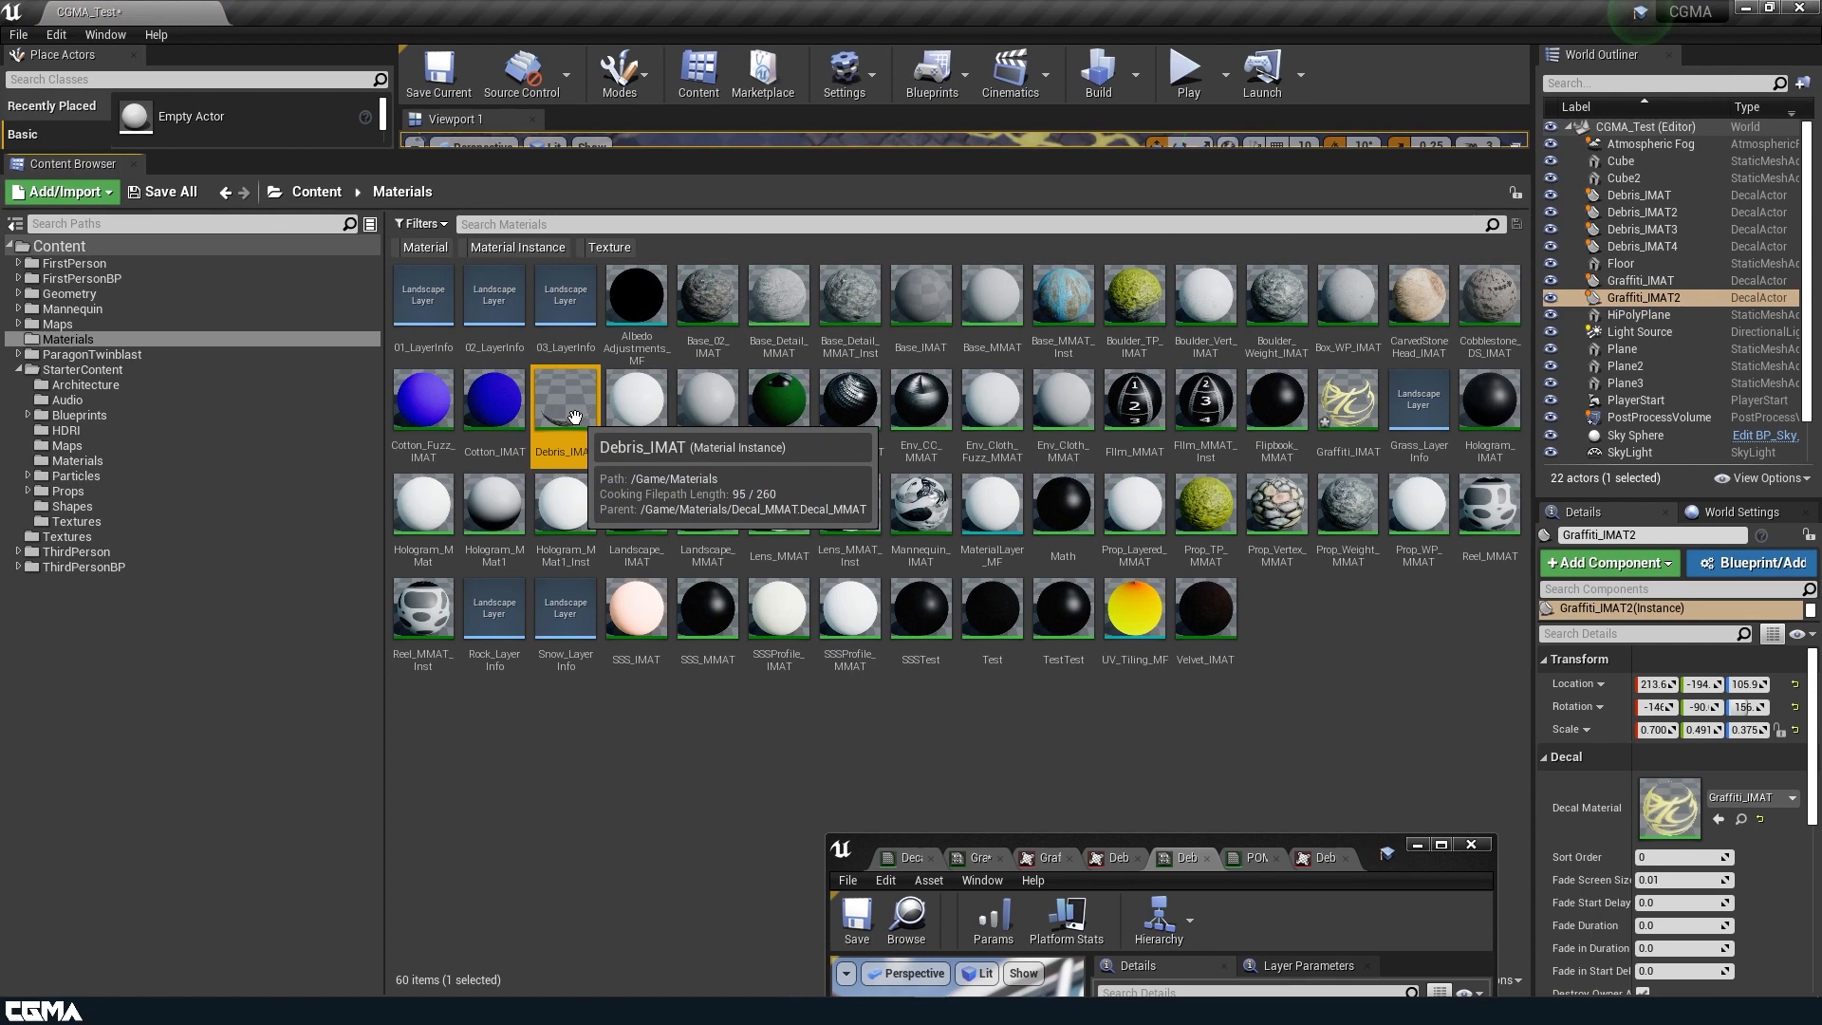
pyautogui.hotkey('ctrl', 'w')
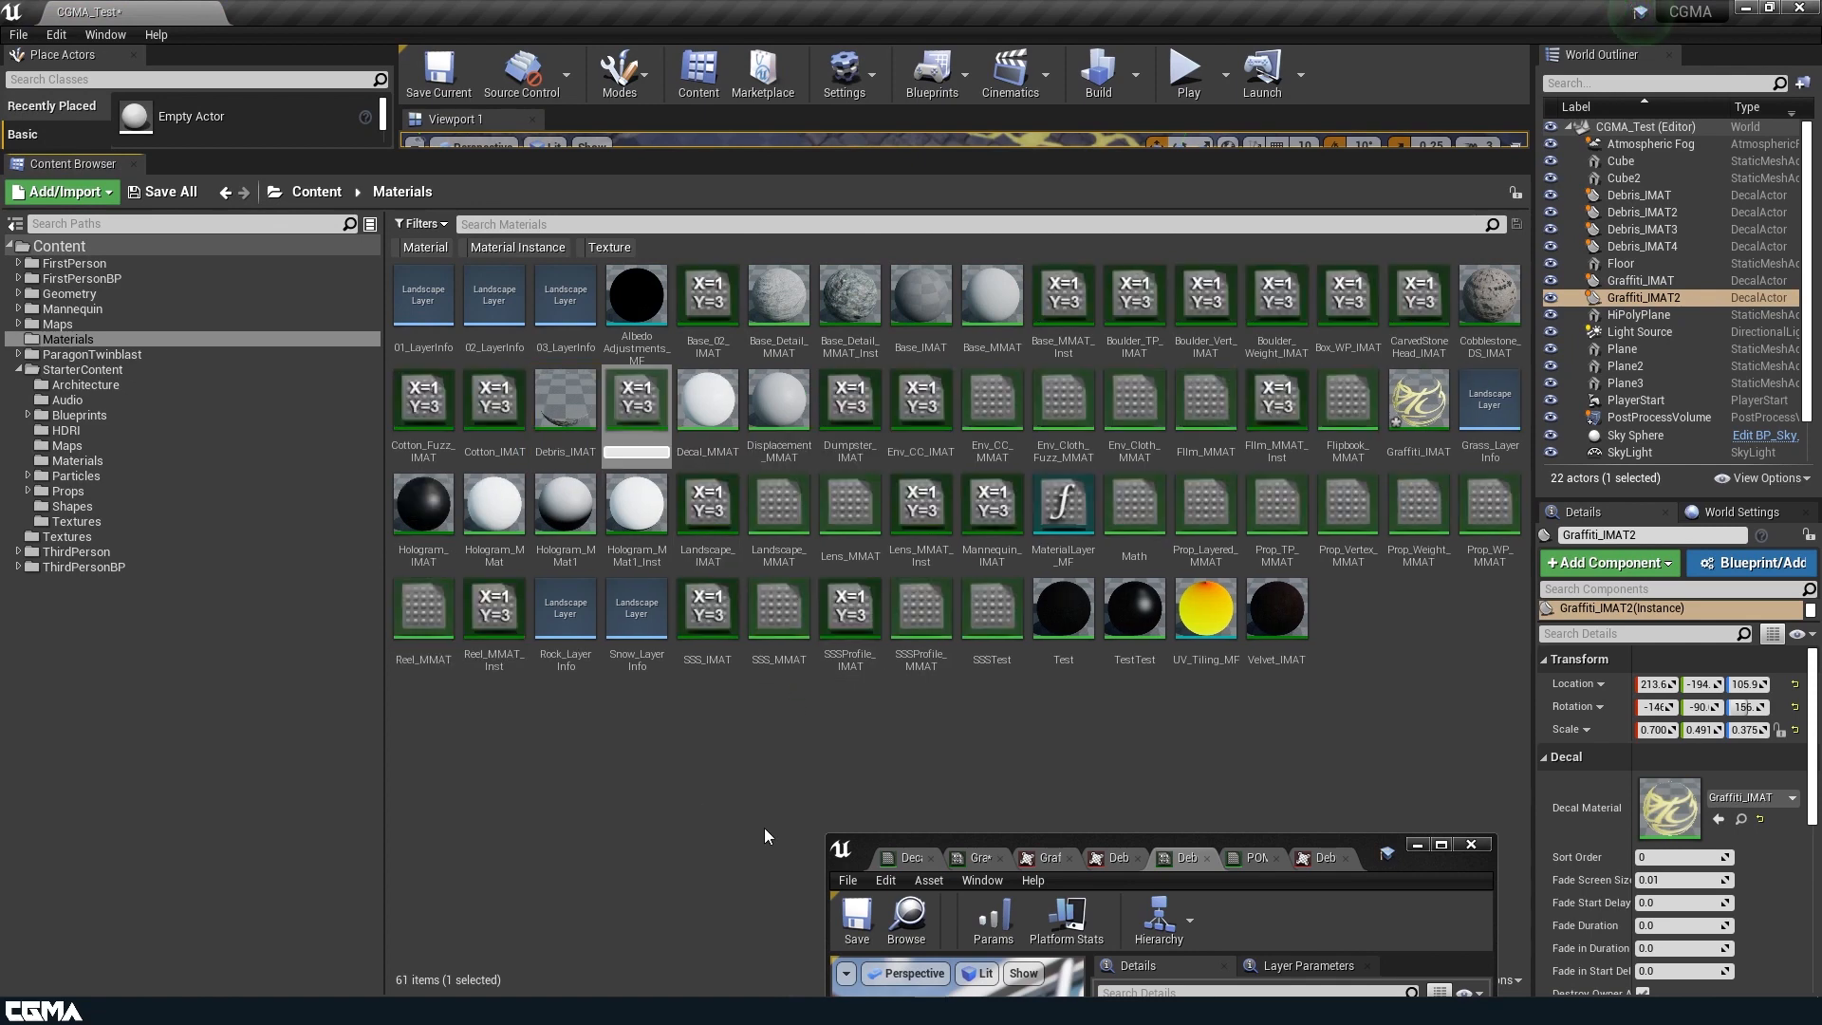
pyautogui.write('P')
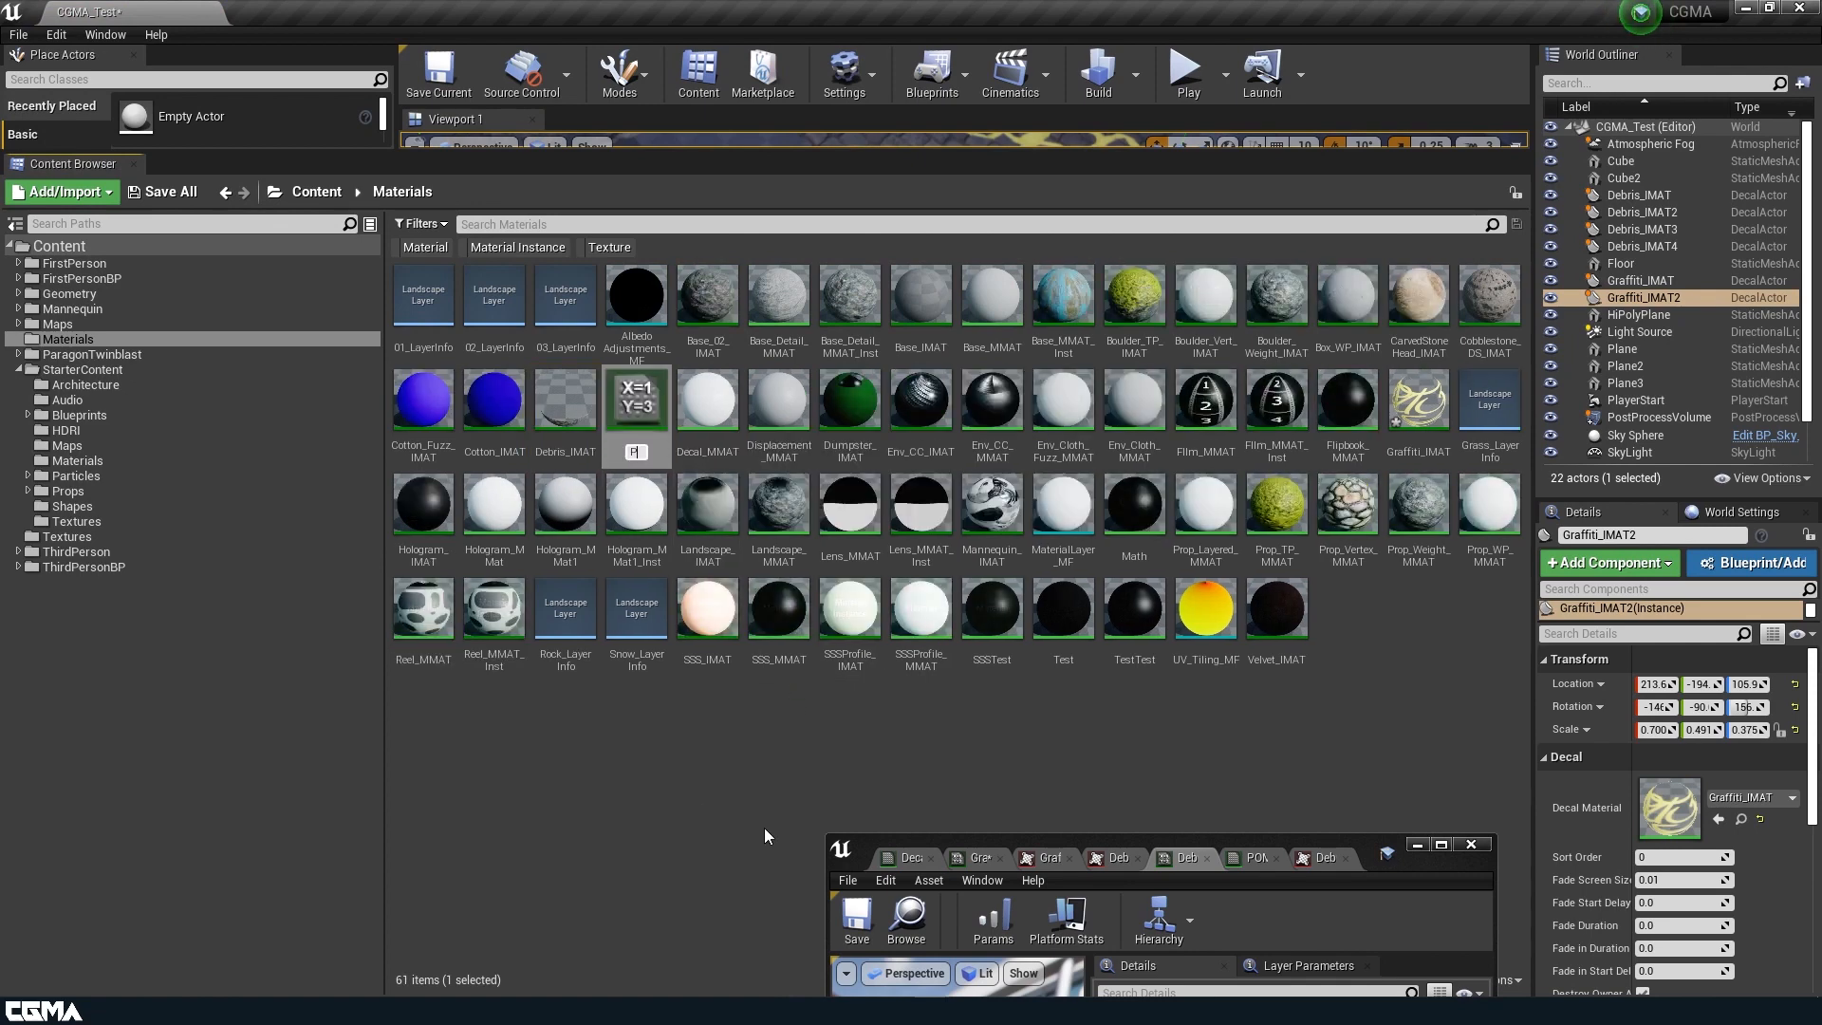
pyautogui.write('laster')
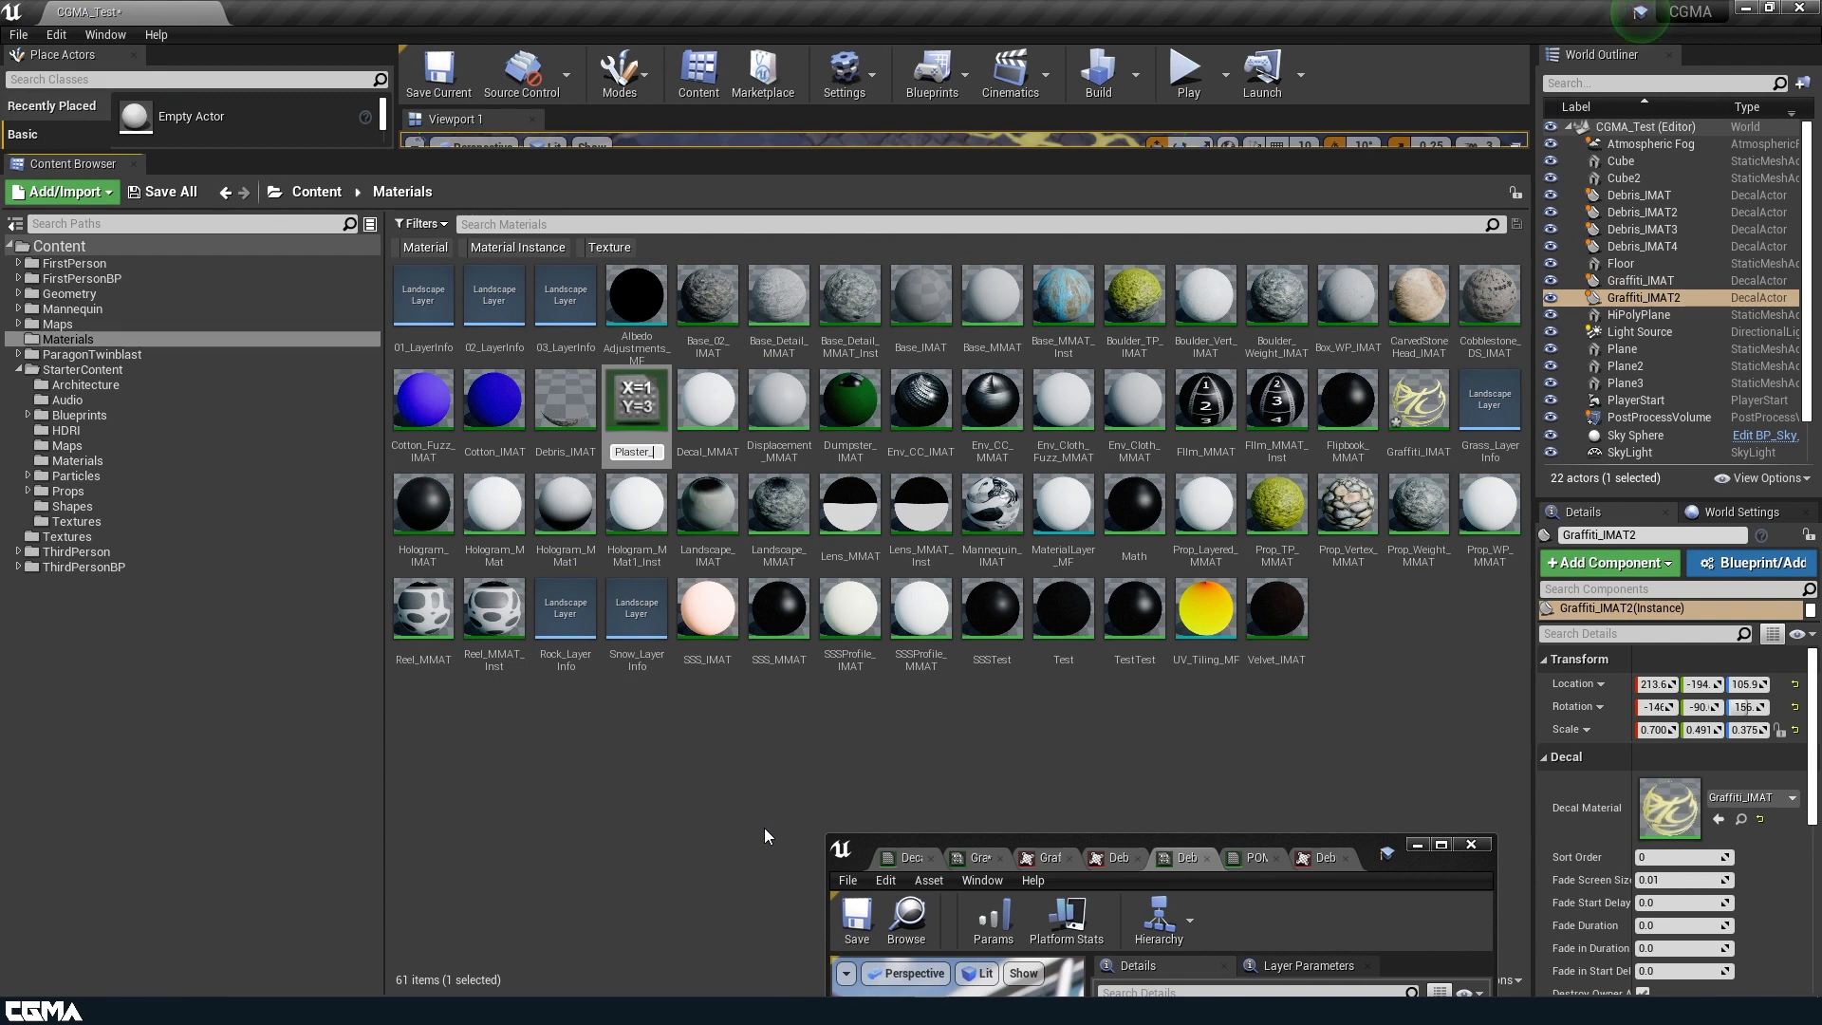
pyautogui.write('_IMAT')
pyautogui.press('Return')
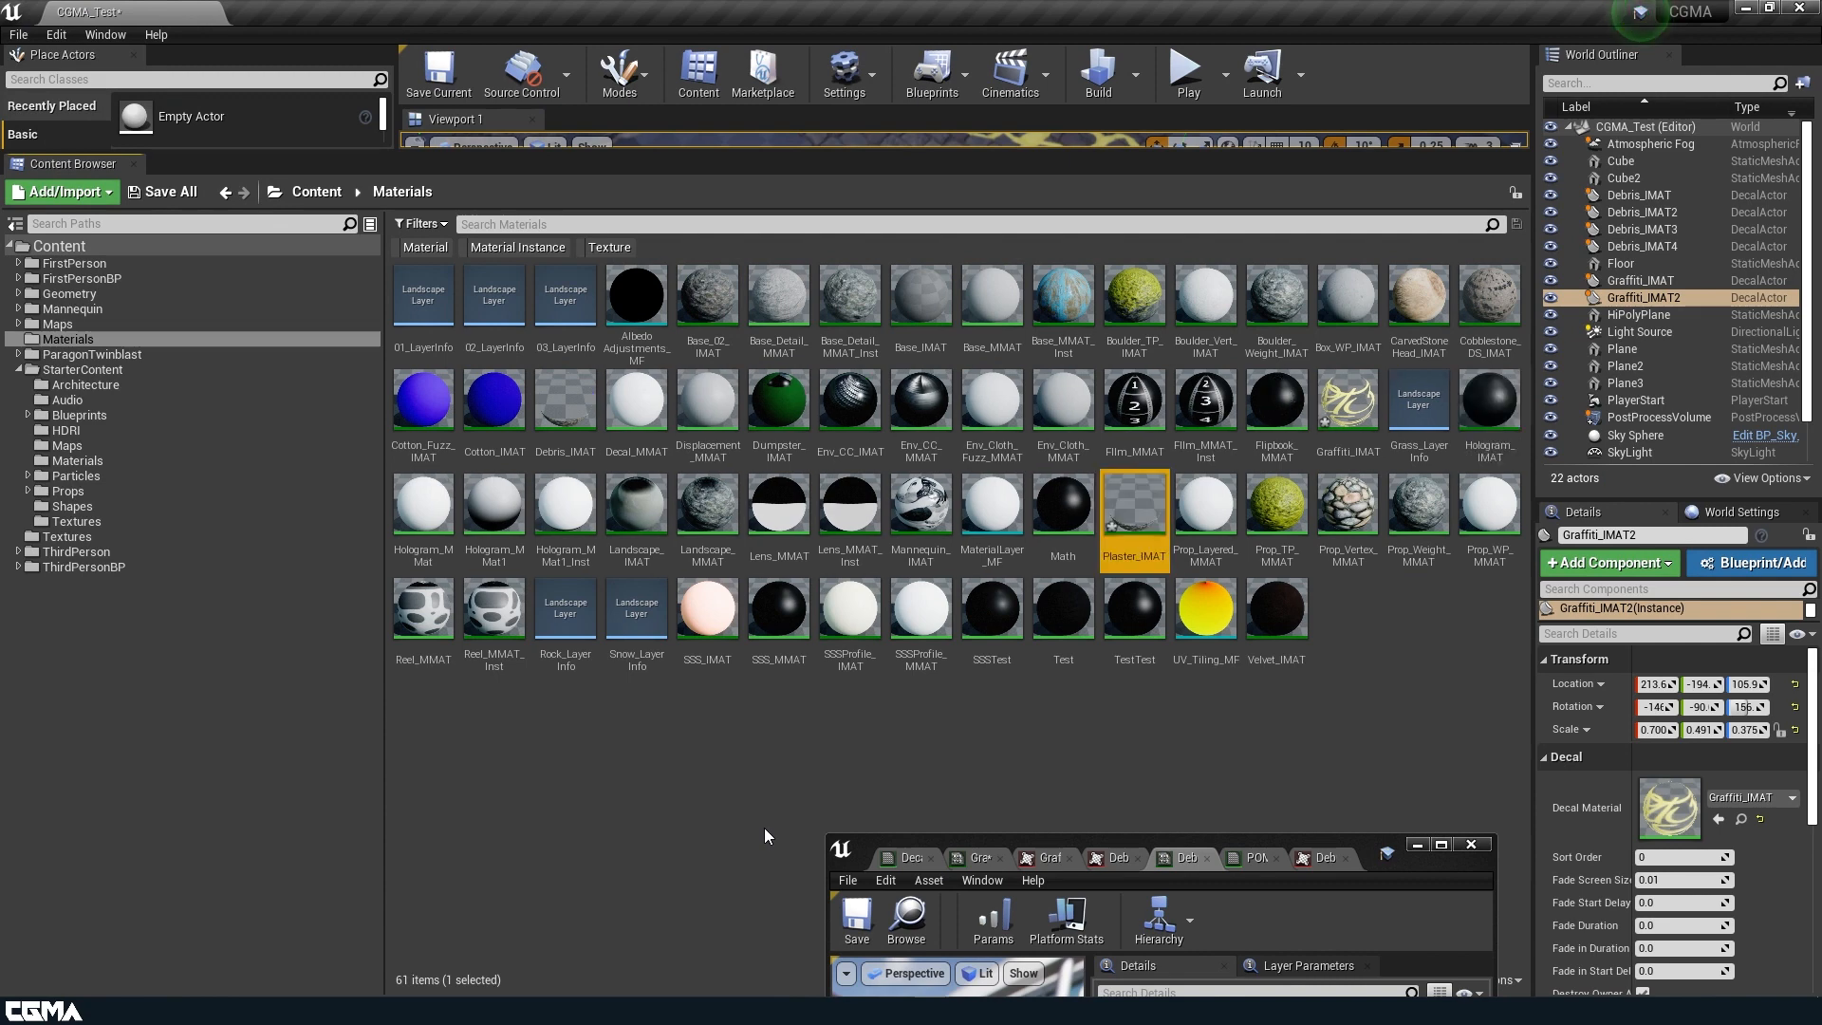
# Open Plaster_IMAT, close the other asset editors and set its Albedo texture to Plaster_DC_Alb.
pyautogui.doubleClick(1156, 500)
pyautogui.moveTo(1370, 861); pyautogui.dragTo(1309, 297)
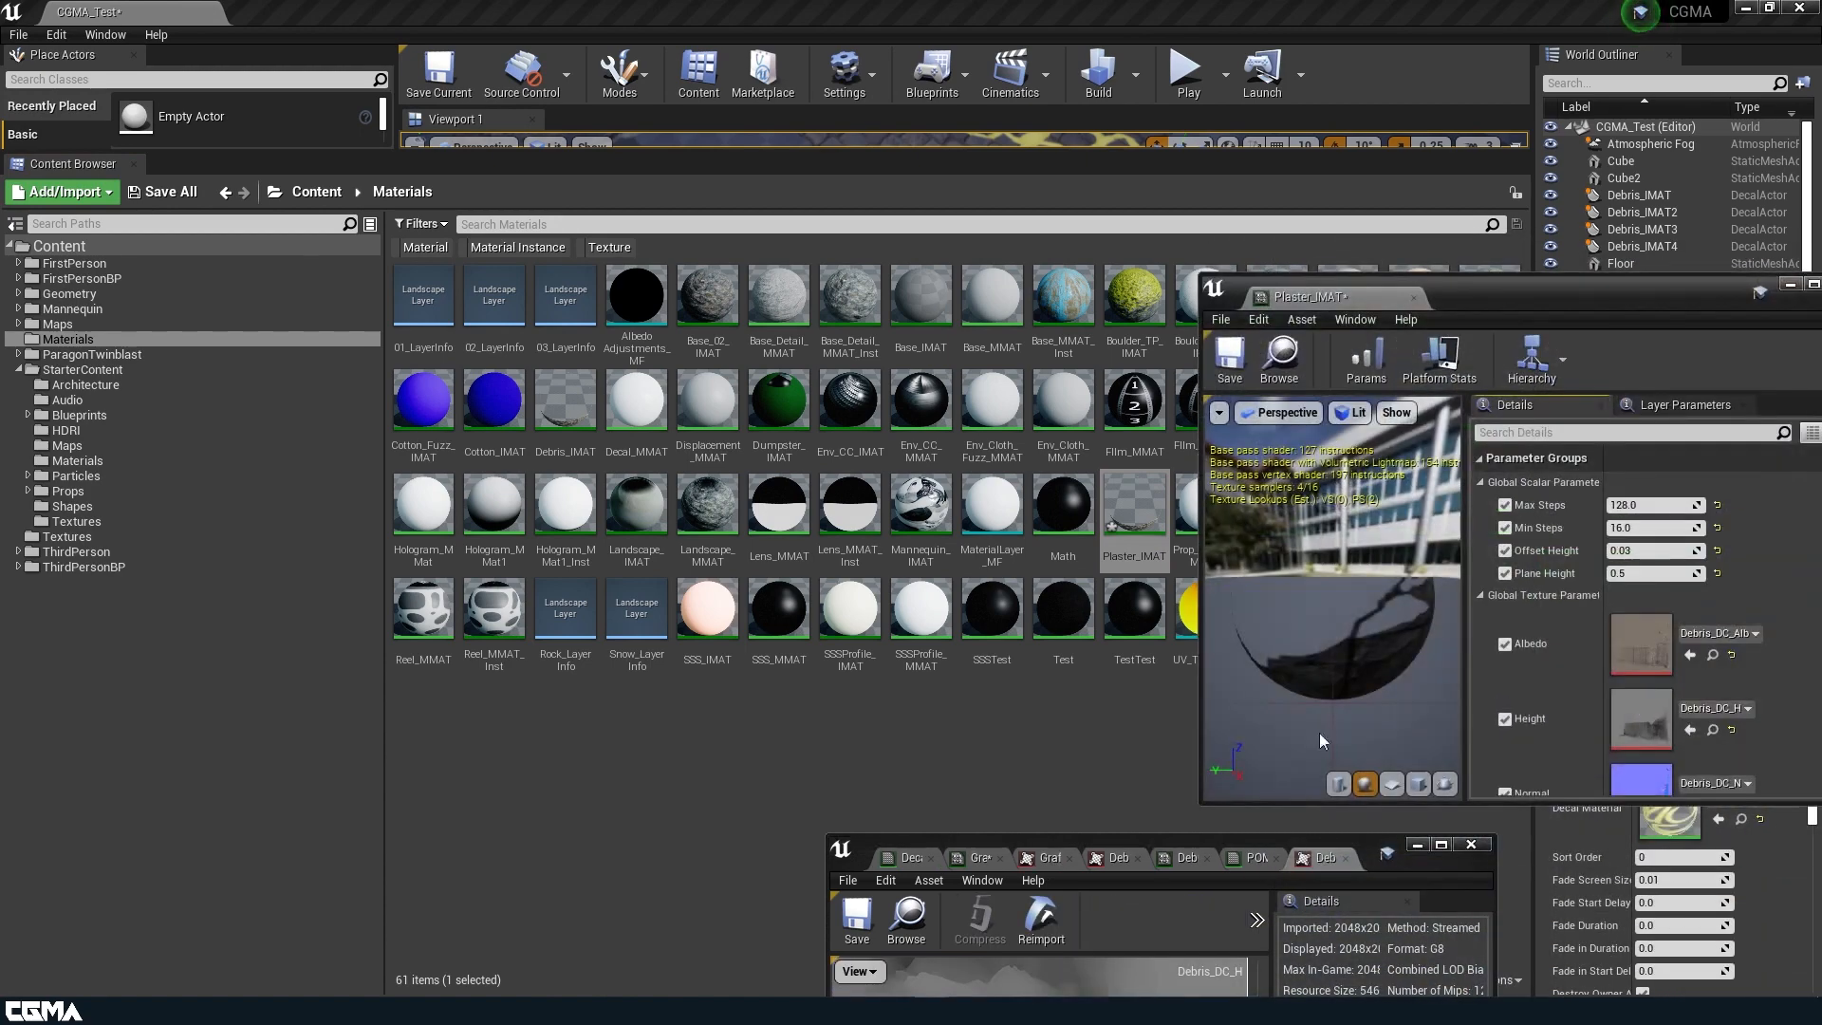
pyautogui.click(1474, 845)
pyautogui.scroll(-3, 1620, 653)
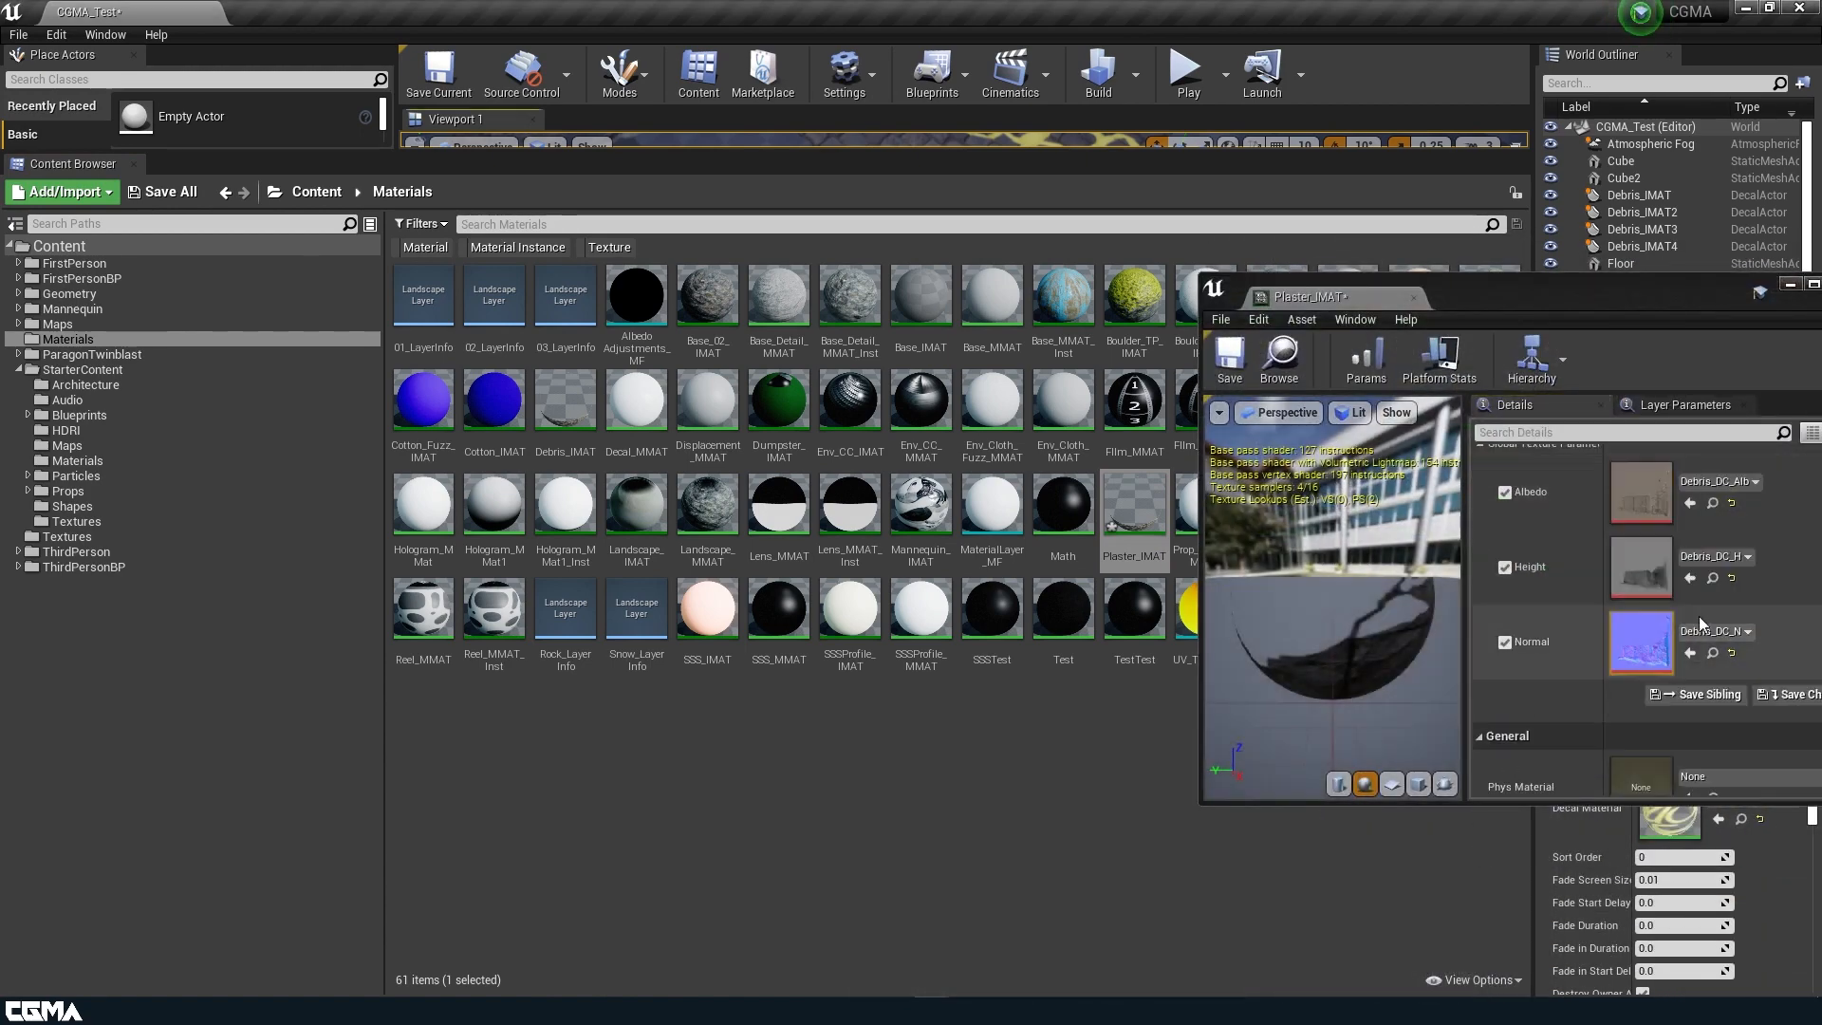
pyautogui.click(1714, 486)
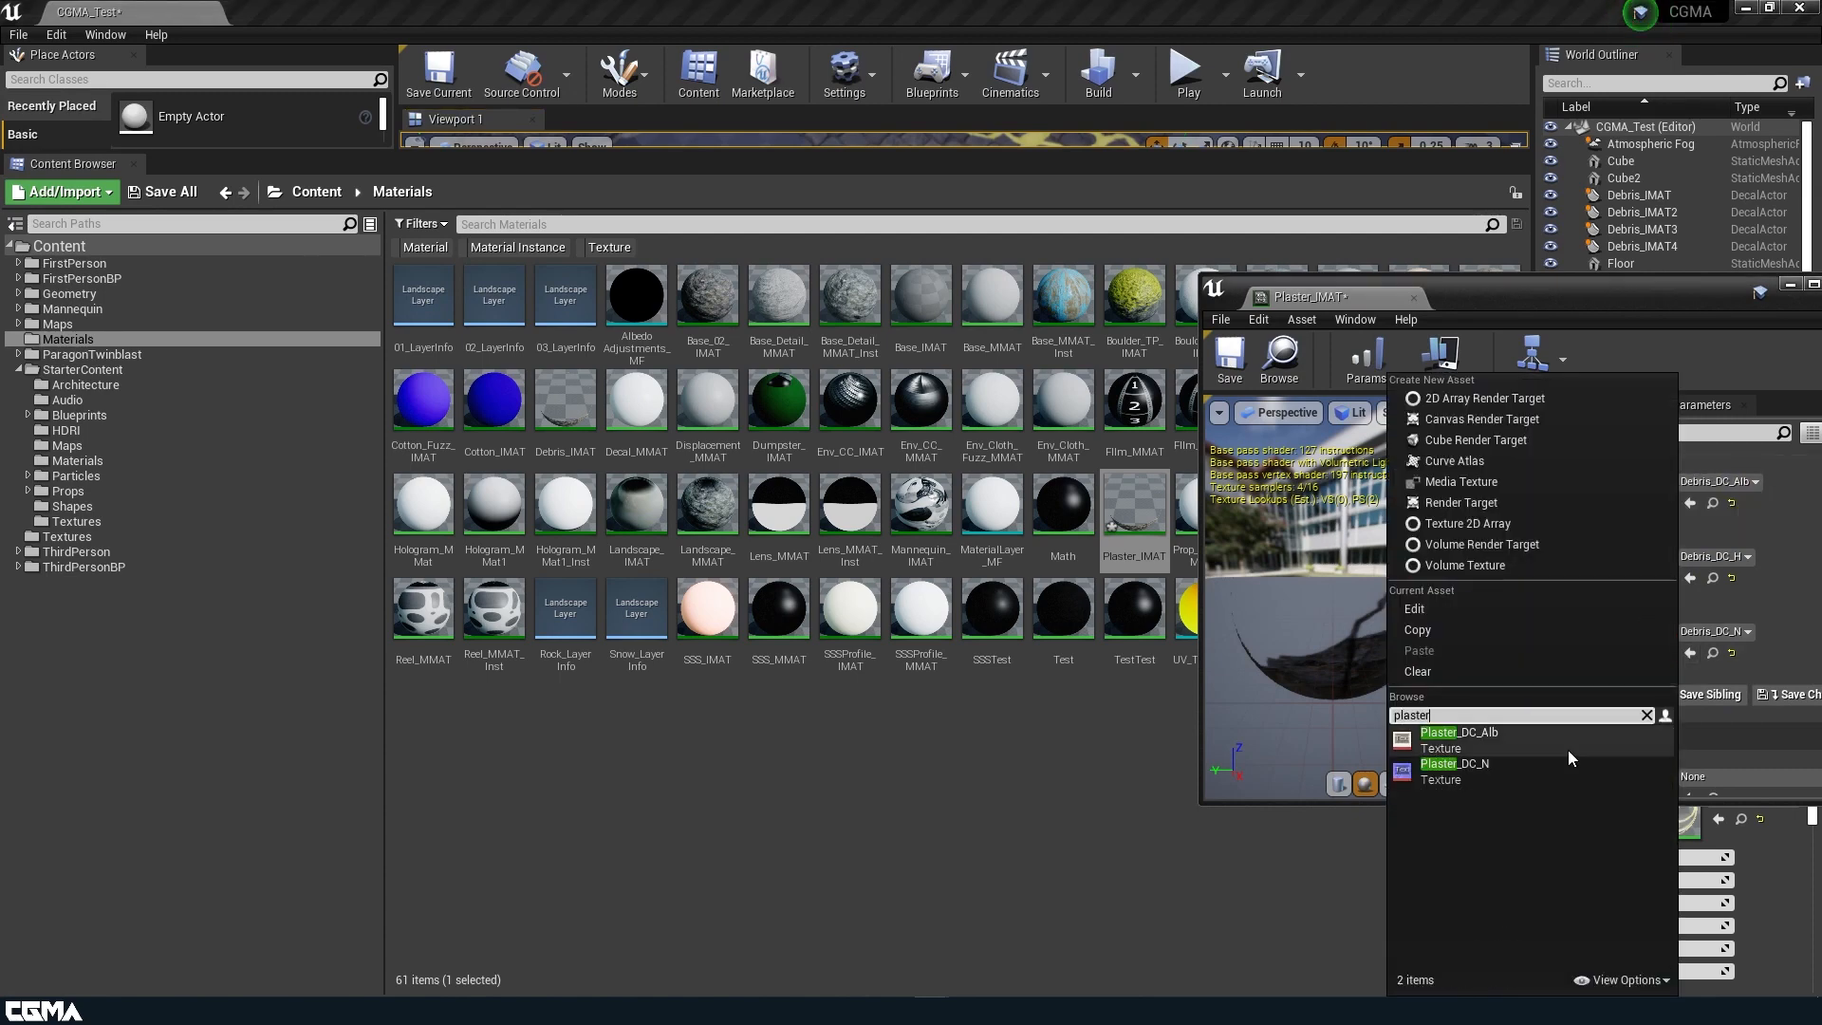
pyautogui.click(1567, 750)
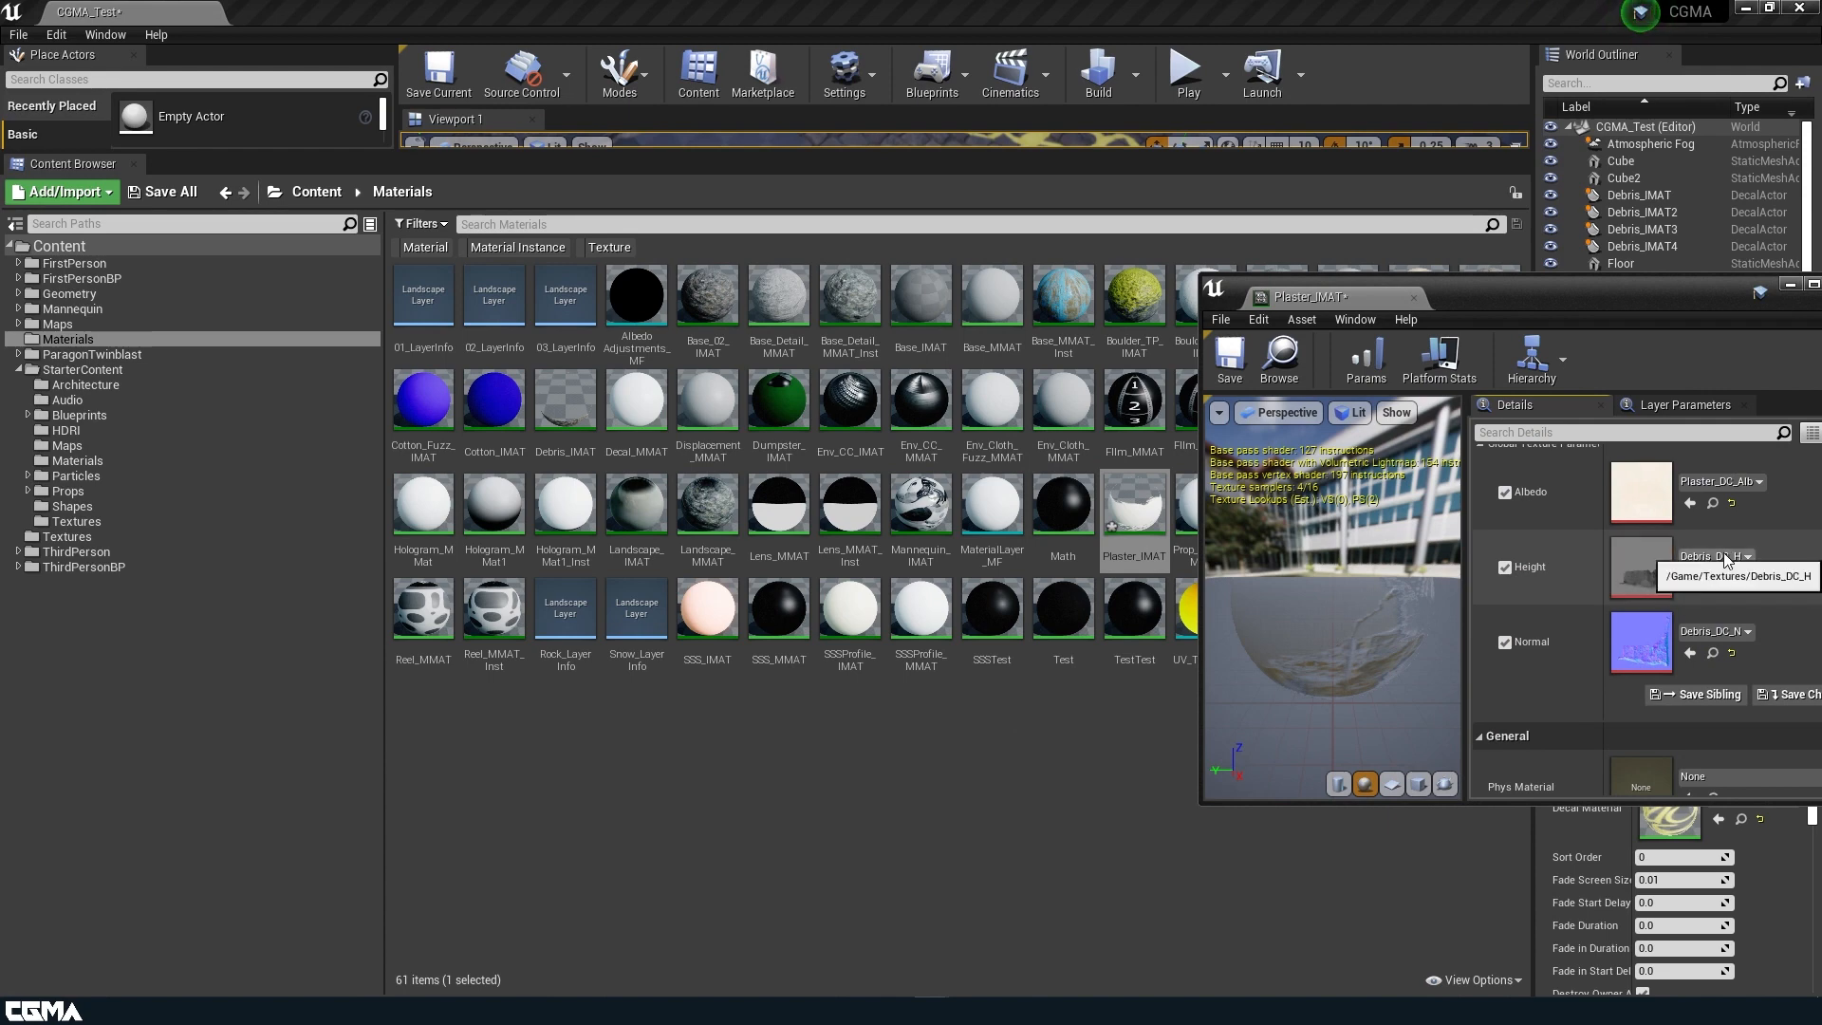
# Reset the Height texture to Base_H with its override off, and set the Normal texture to Plaster_DC_N.
pyautogui.click(1732, 578)
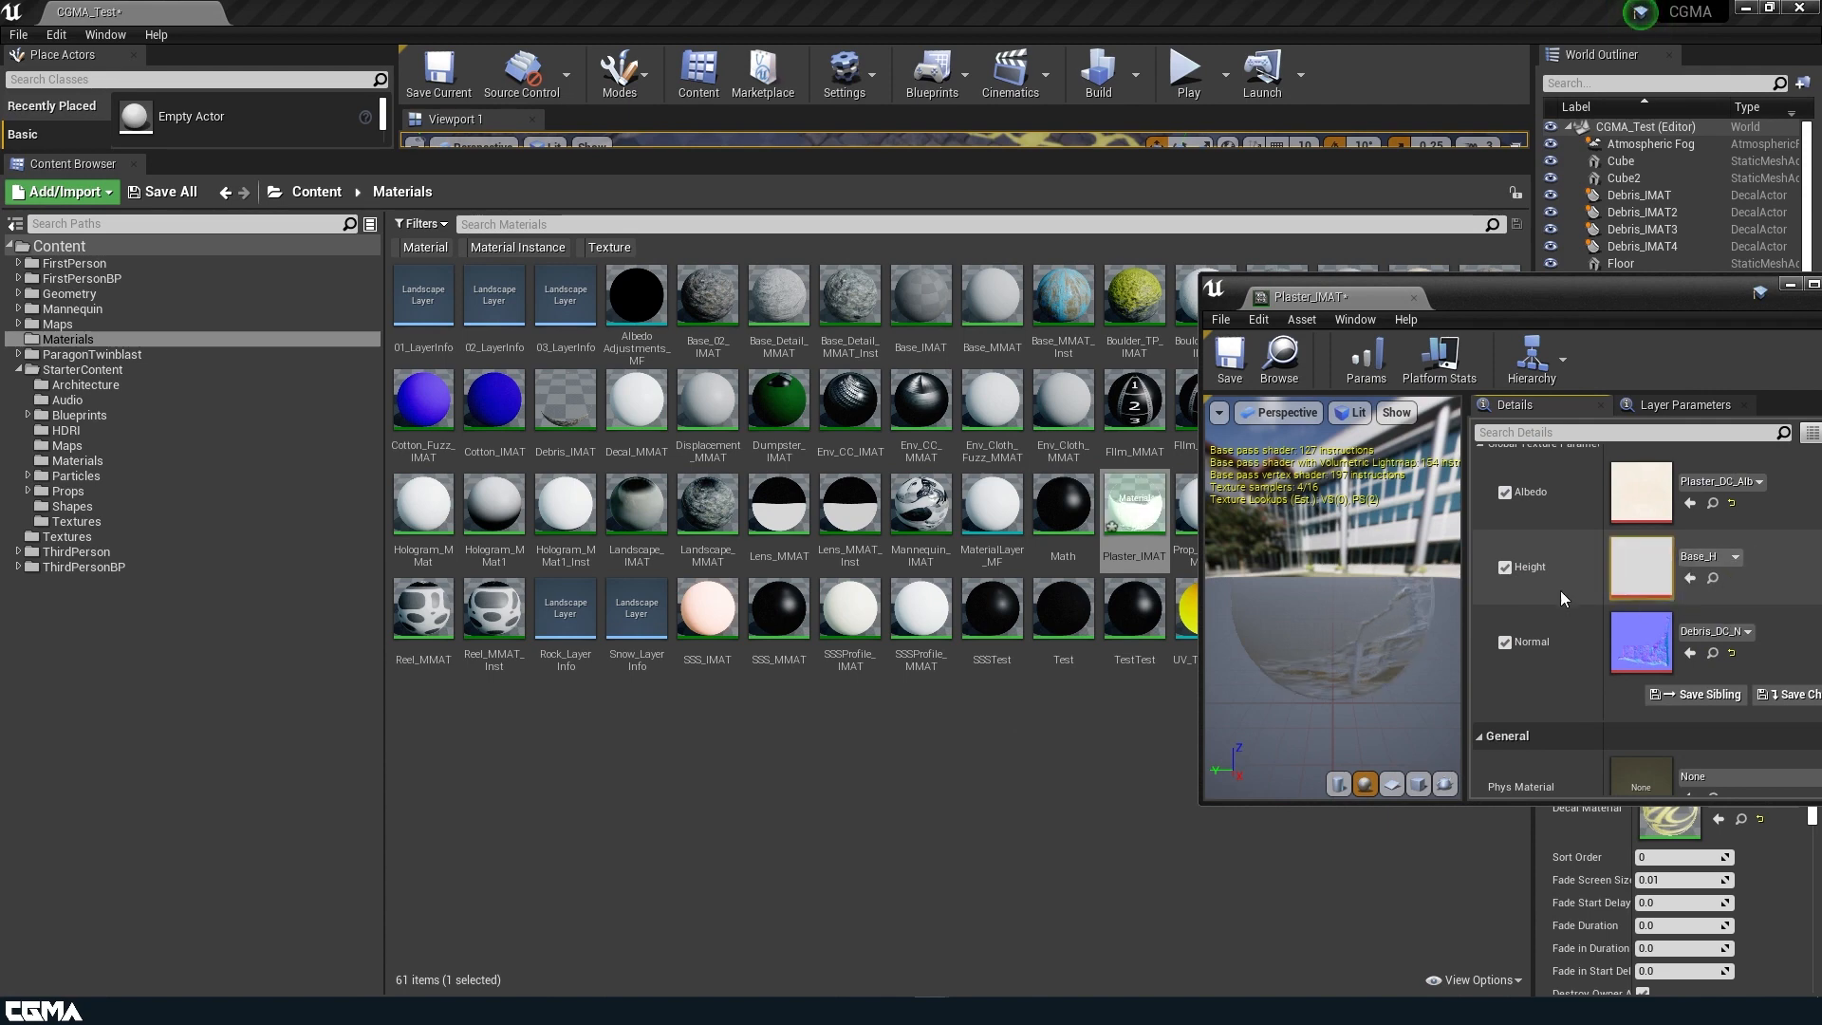
pyautogui.click(1740, 641)
pyautogui.write('plaster')
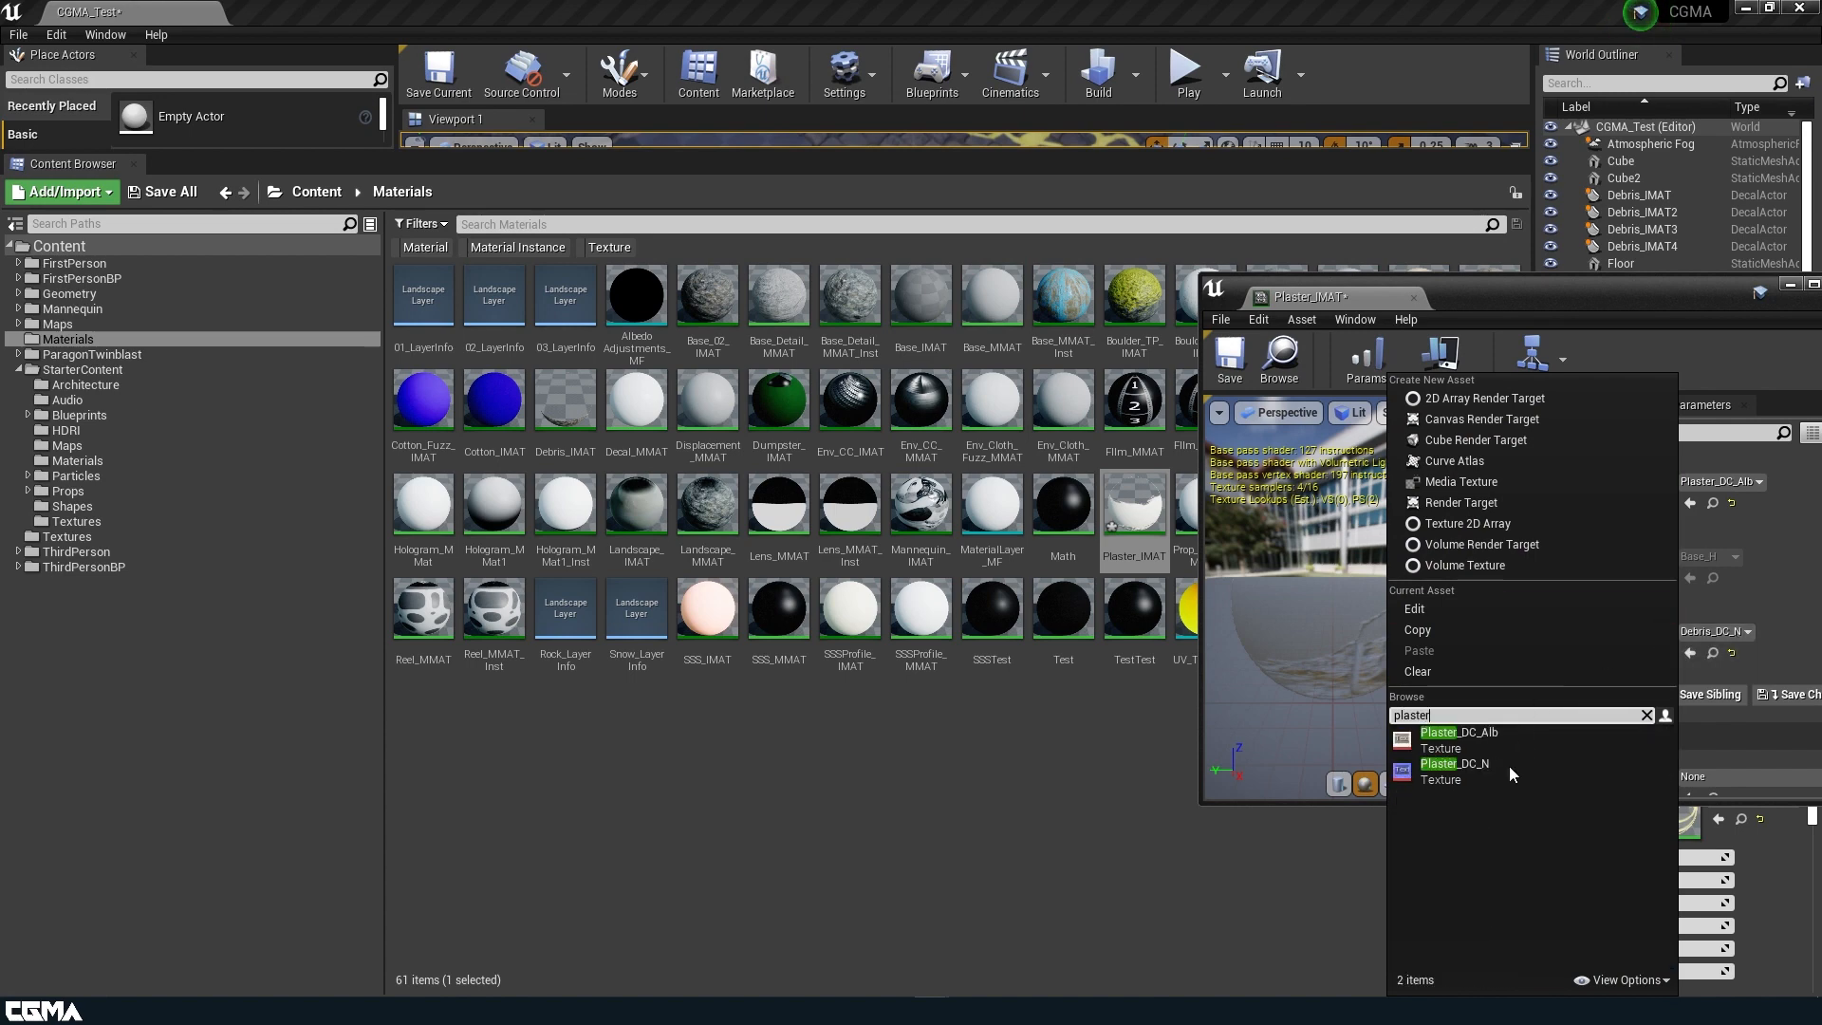
pyautogui.click(1485, 777)
# Reset and disable the Max Steps, Min Steps, Offset Height and Plane Height overrides, and save Plaster_IMAT.
pyautogui.scroll(1, 1613, 617)
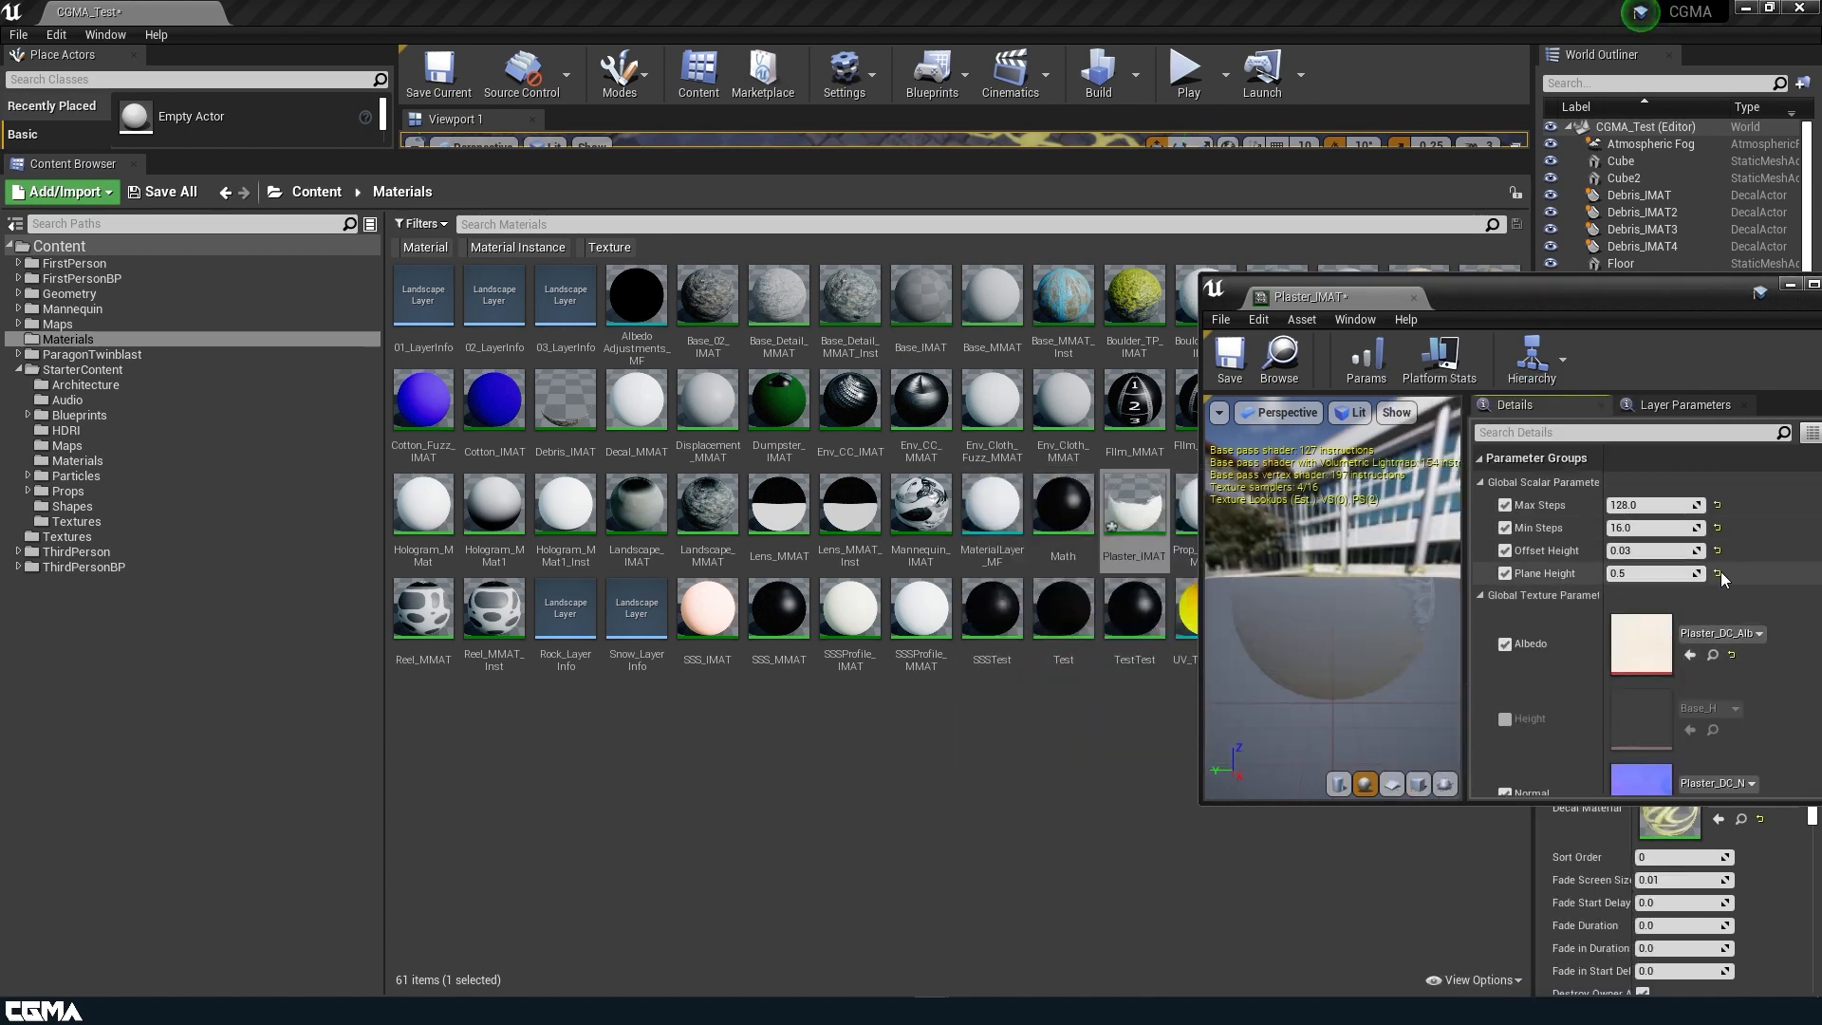
pyautogui.click(1717, 551)
pyautogui.click(1717, 528)
pyautogui.click(1717, 504)
pyautogui.click(1505, 505)
pyautogui.click(1505, 528)
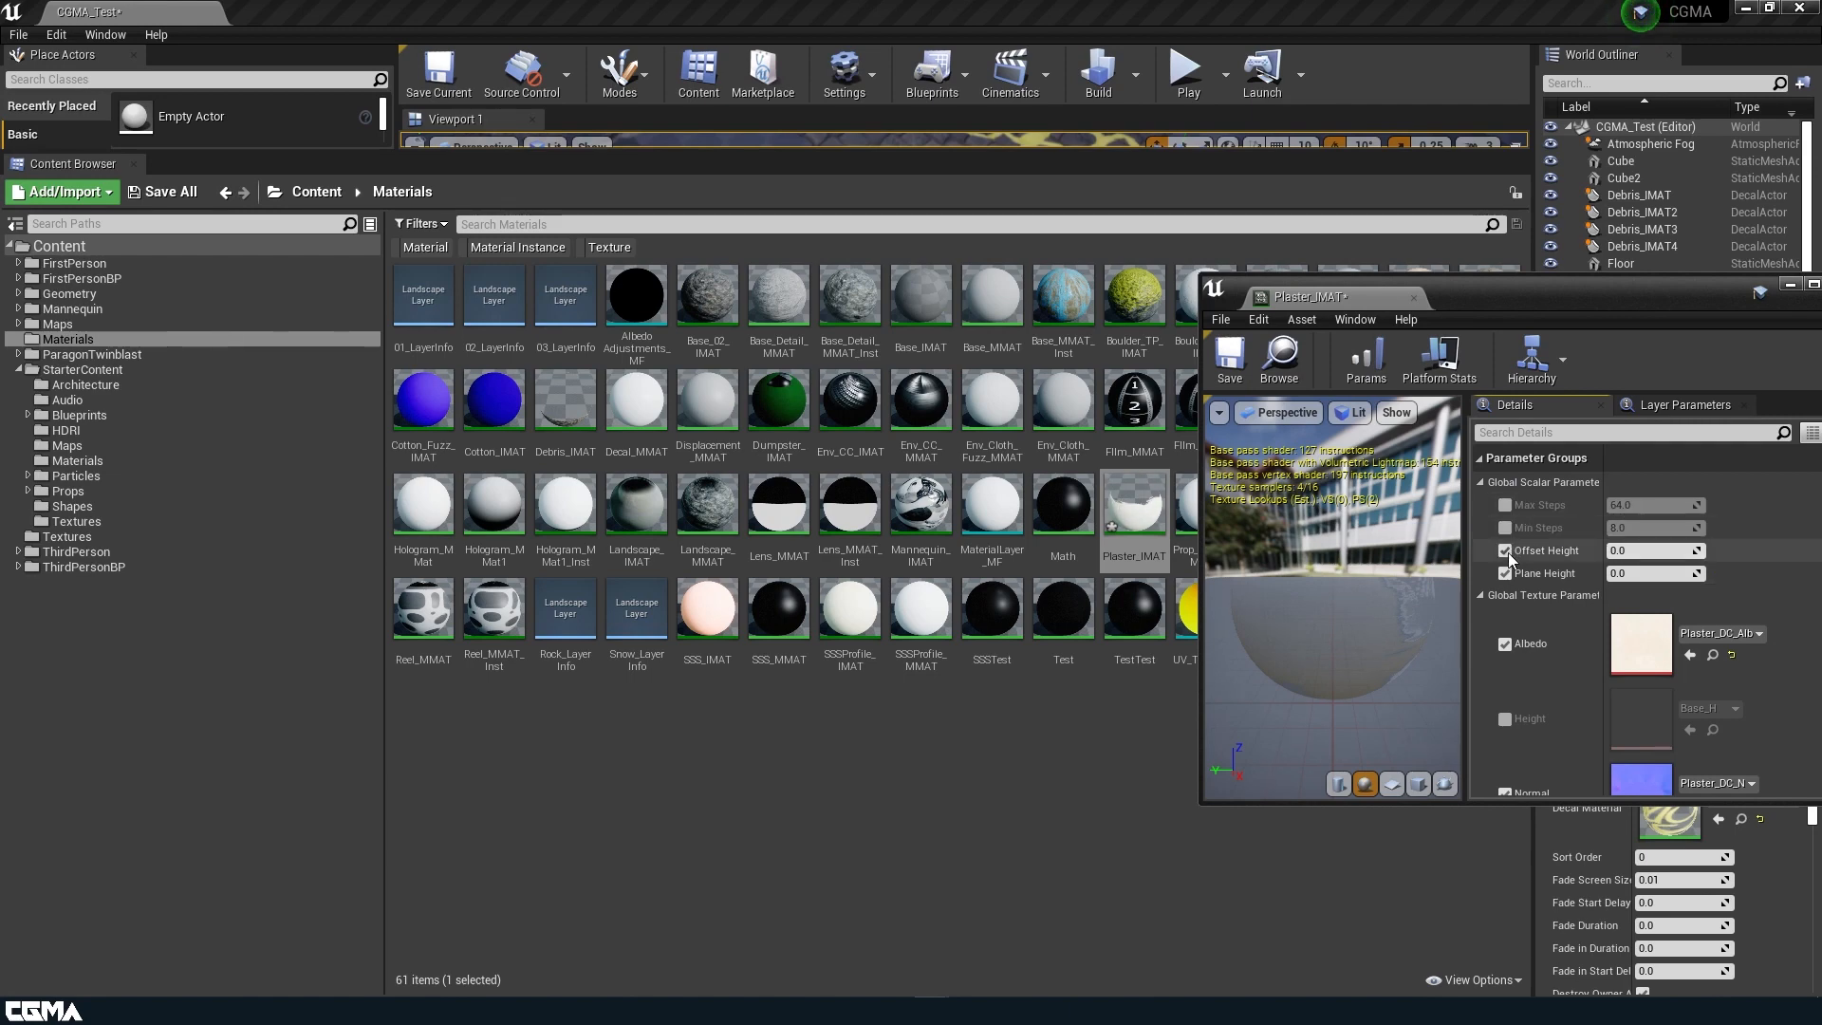
pyautogui.click(1506, 551)
pyautogui.click(1505, 573)
pyautogui.click(1232, 358)
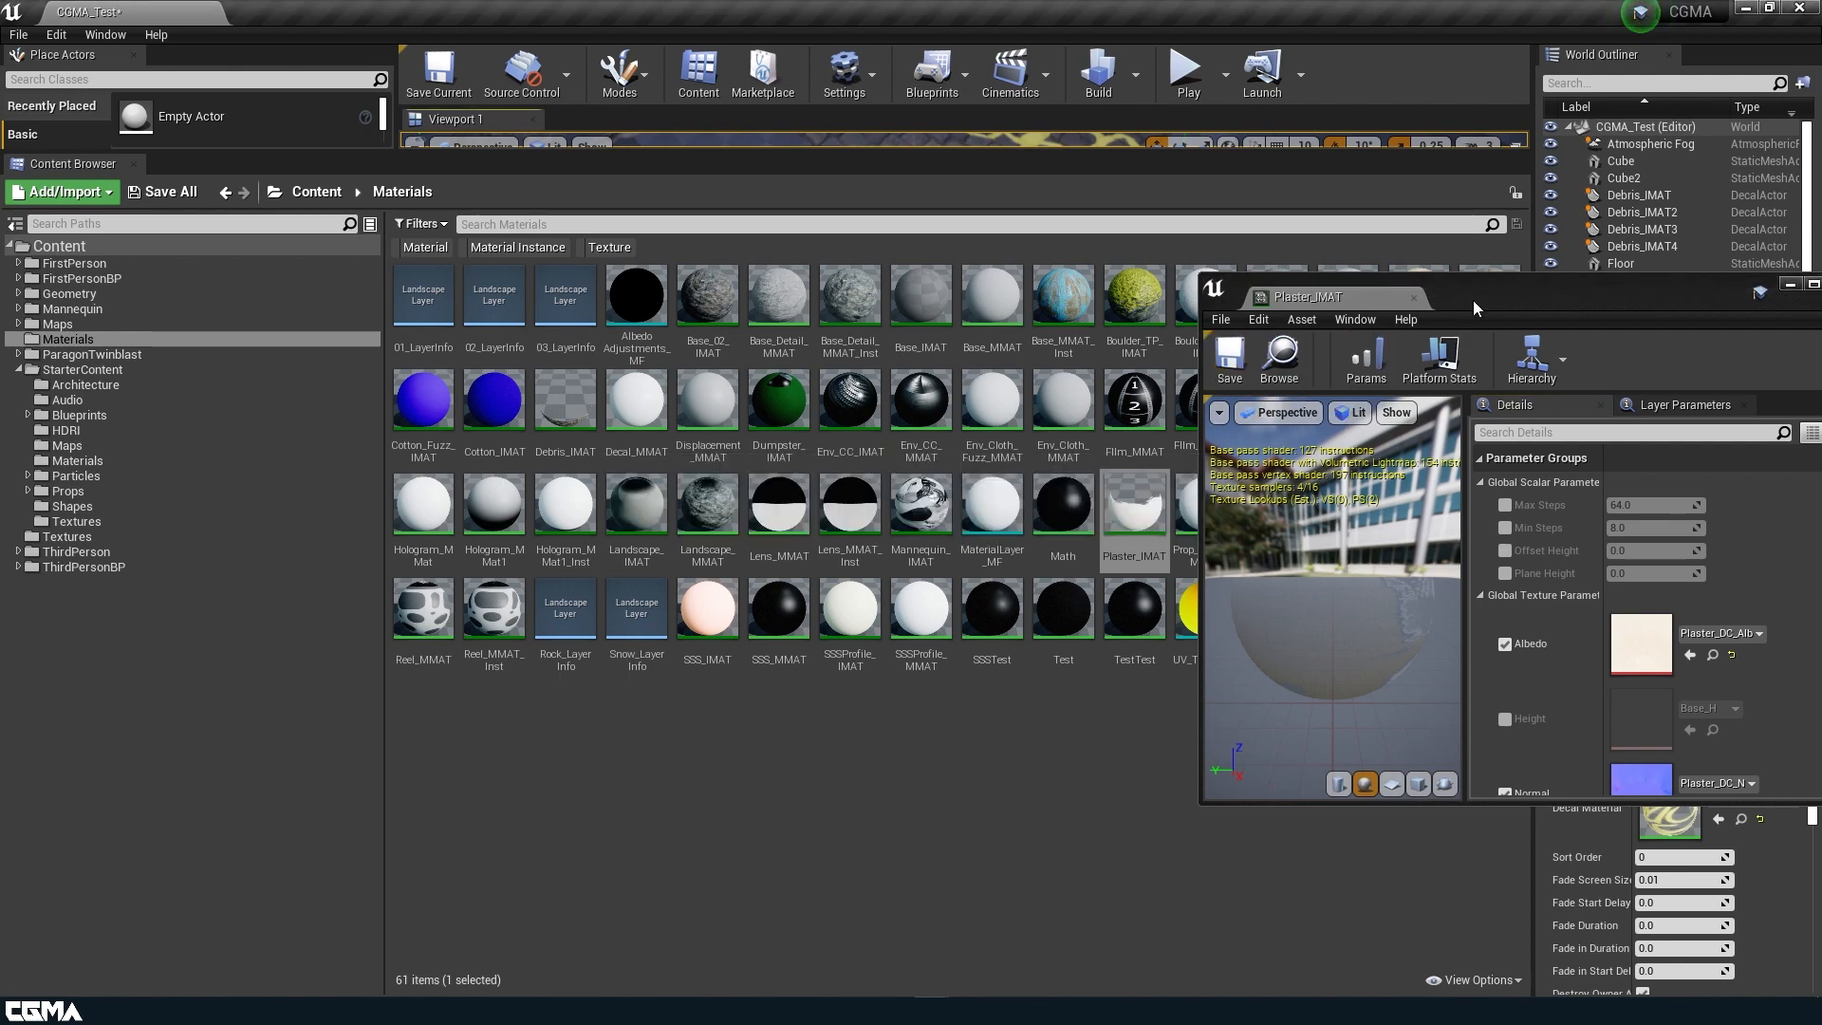
# Place a Plaster_IMAT decal on the checkered floor beside the cobblestone graffiti, at about X 443.8, Y -70.
pyautogui.moveTo(1469, 302); pyautogui.dragTo(1070, 628)
pyautogui.moveTo(1029, 155); pyautogui.dragTo(1020, 503)
pyautogui.moveTo(1091, 624); pyautogui.dragTo(291, 547)
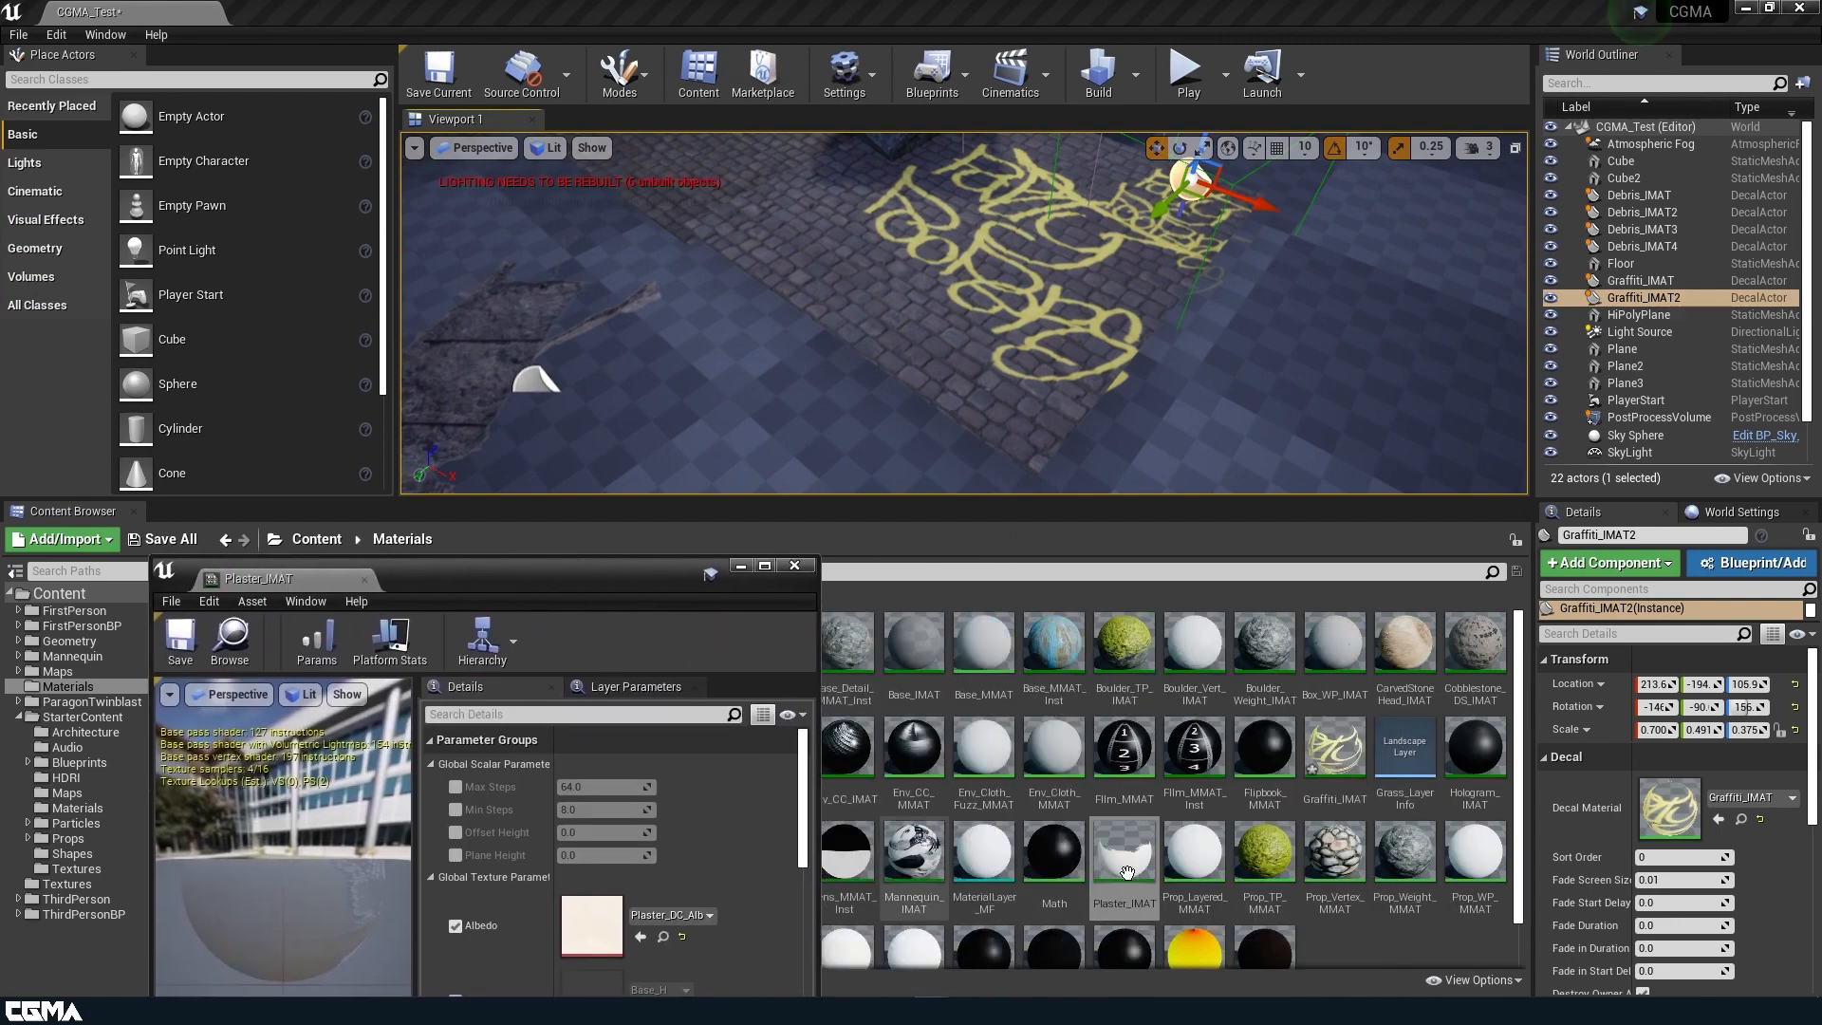
pyautogui.moveTo(1124, 855); pyautogui.dragTo(1340, 397)
pyautogui.press('f')
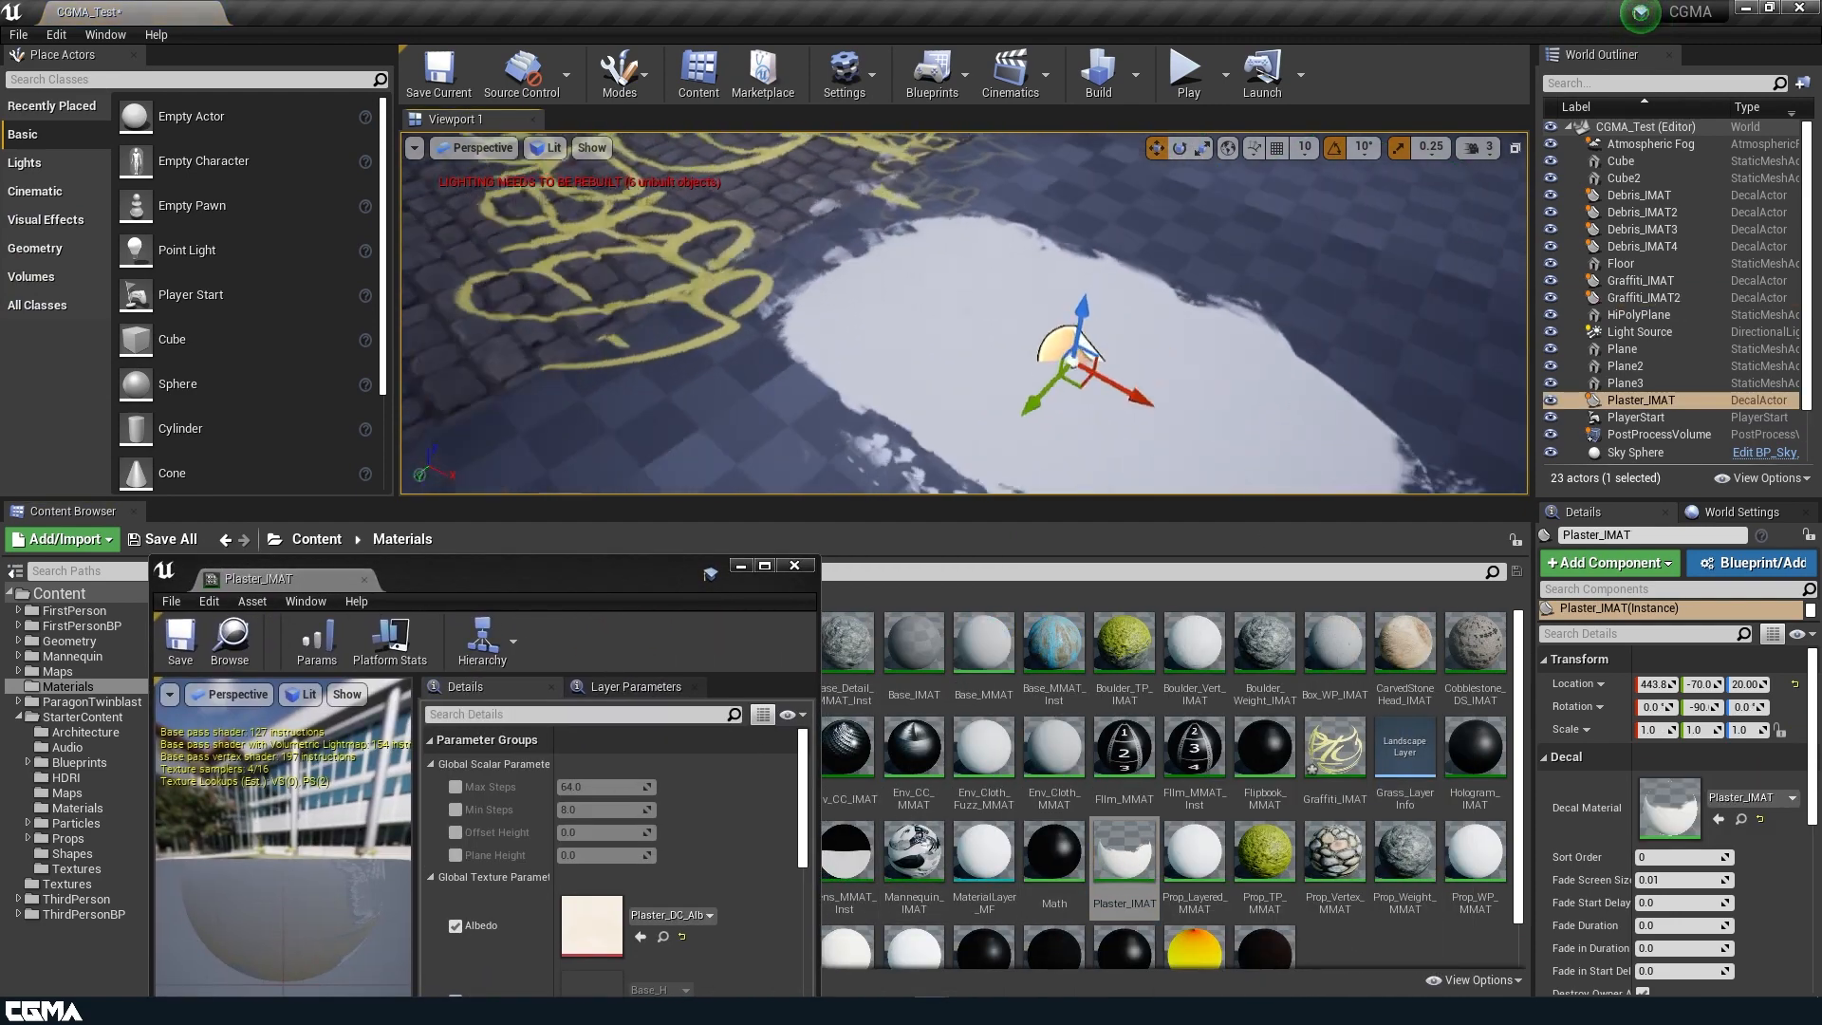
# Inspect the plaster decal's edges and raise the decal to about Z 141.8 above the floor.
pyautogui.moveTo(960, 293); pyautogui.dragTo(955, 271, button='right')
pyautogui.moveTo(1011, 251); pyautogui.dragTo(1018, 36)
pyautogui.moveTo(1065, 275); pyautogui.dragTo(1052, 233, button='right')
pyautogui.moveTo(1080, 216); pyautogui.dragTo(1080, 210)
pyautogui.moveTo(1050, 296); pyautogui.dragTo(1021, 412, button='right')
pyautogui.moveTo(794, 251); pyautogui.dragTo(804, 203, button='right')
pyautogui.moveTo(642, 337); pyautogui.dragTo(691, 335, button='right')
pyautogui.press('s')
pyautogui.press('d')
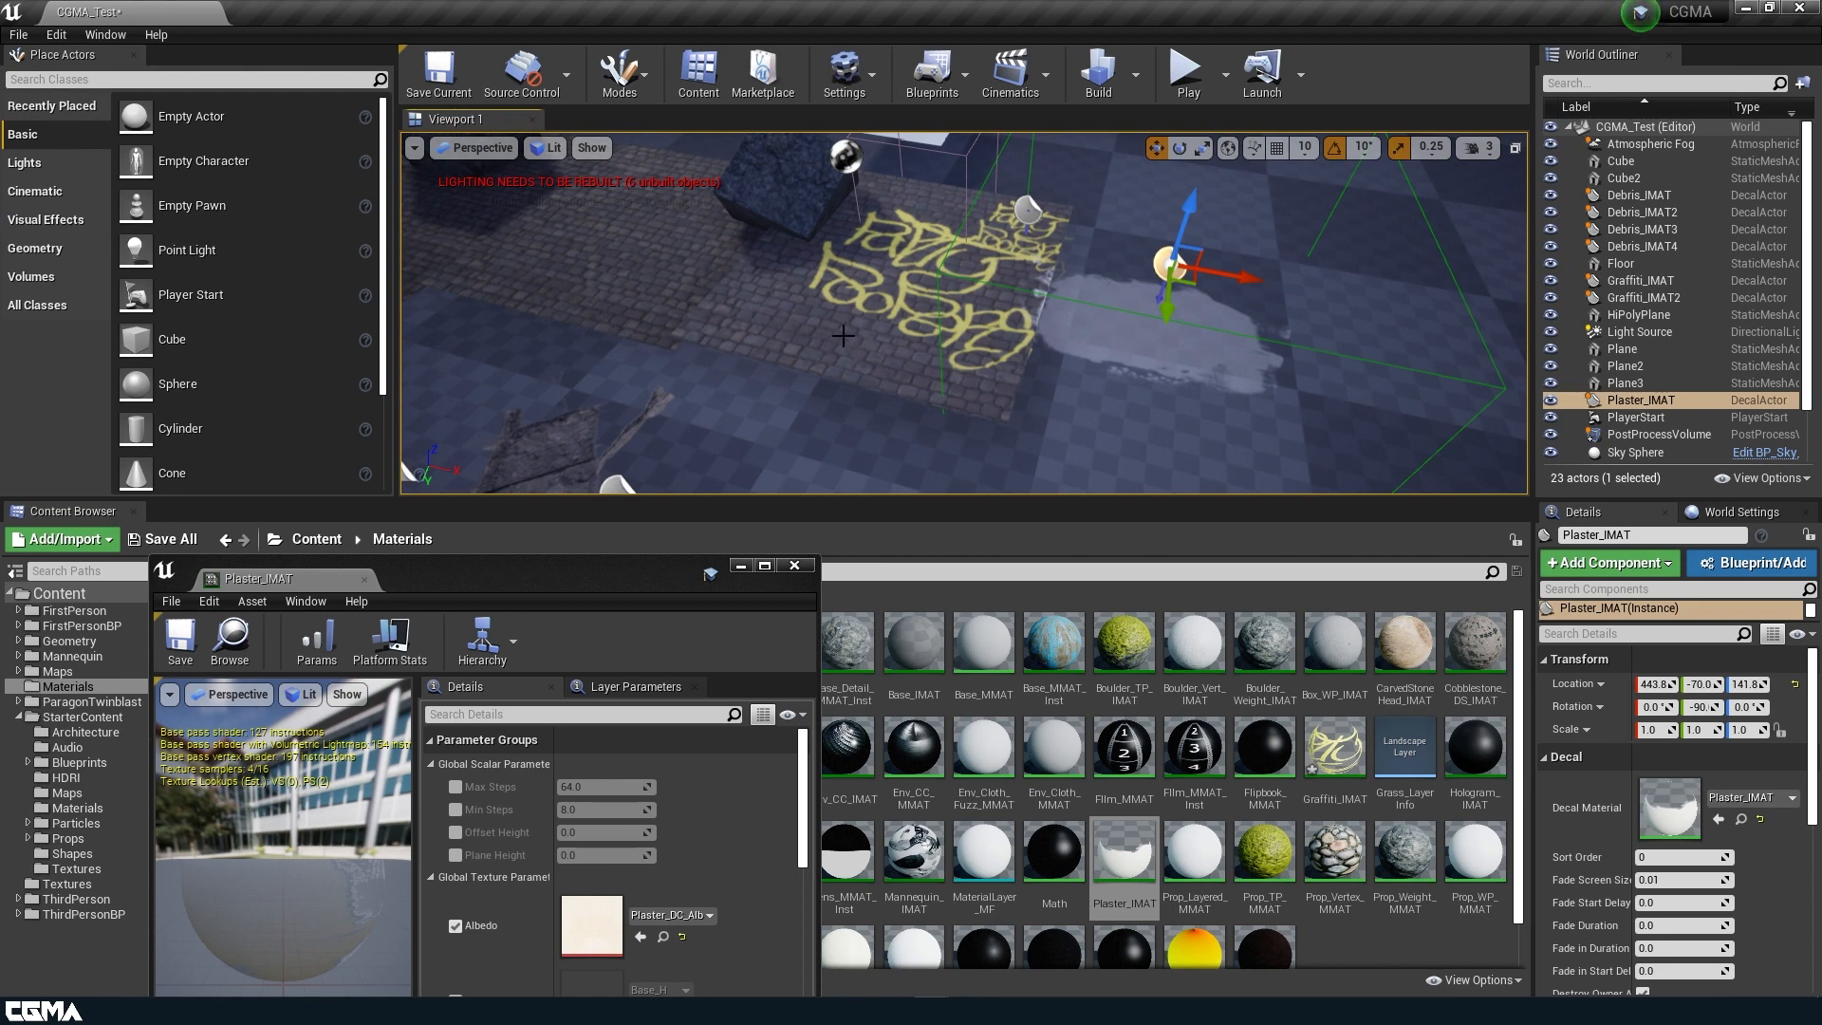
# Move the plaster decal onto the cobblestones between the cubes, to about X -684, Y 17.
pyautogui.moveTo(1198, 282); pyautogui.dragTo(672, 242)
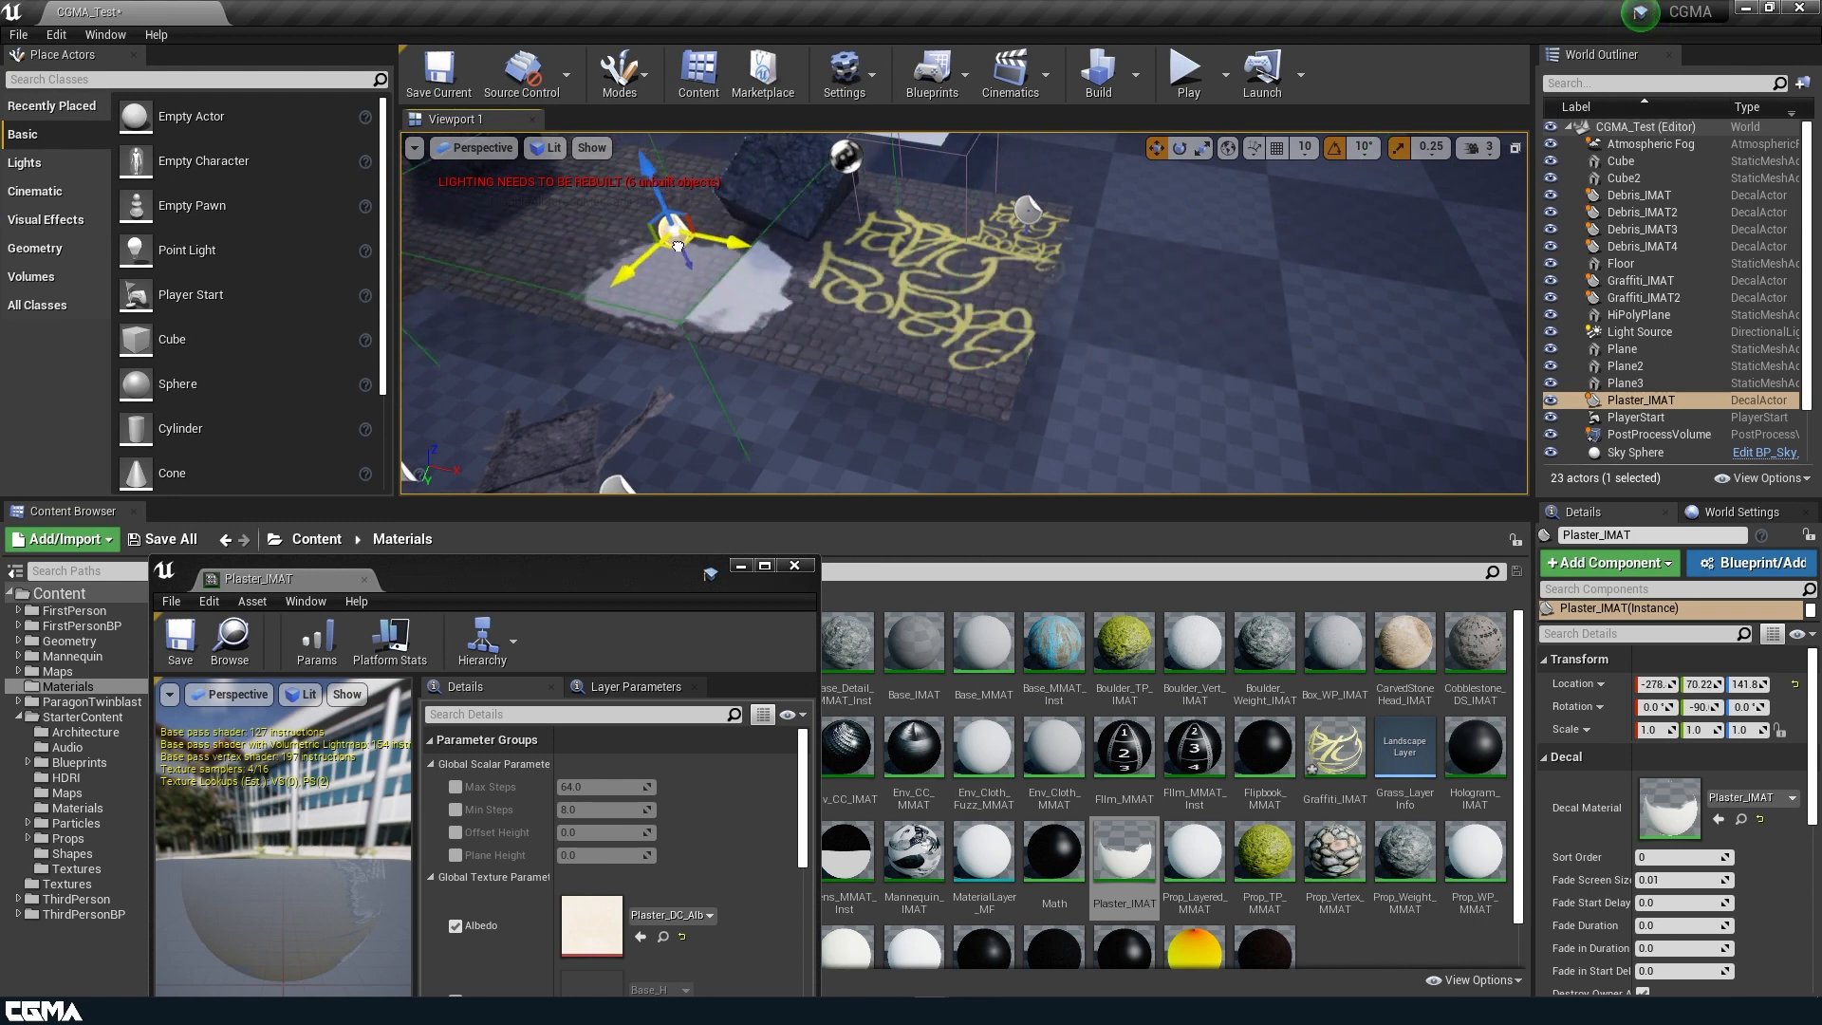
pyautogui.moveTo(497, 195); pyautogui.dragTo(498, 194, button='right')
pyautogui.press('w')
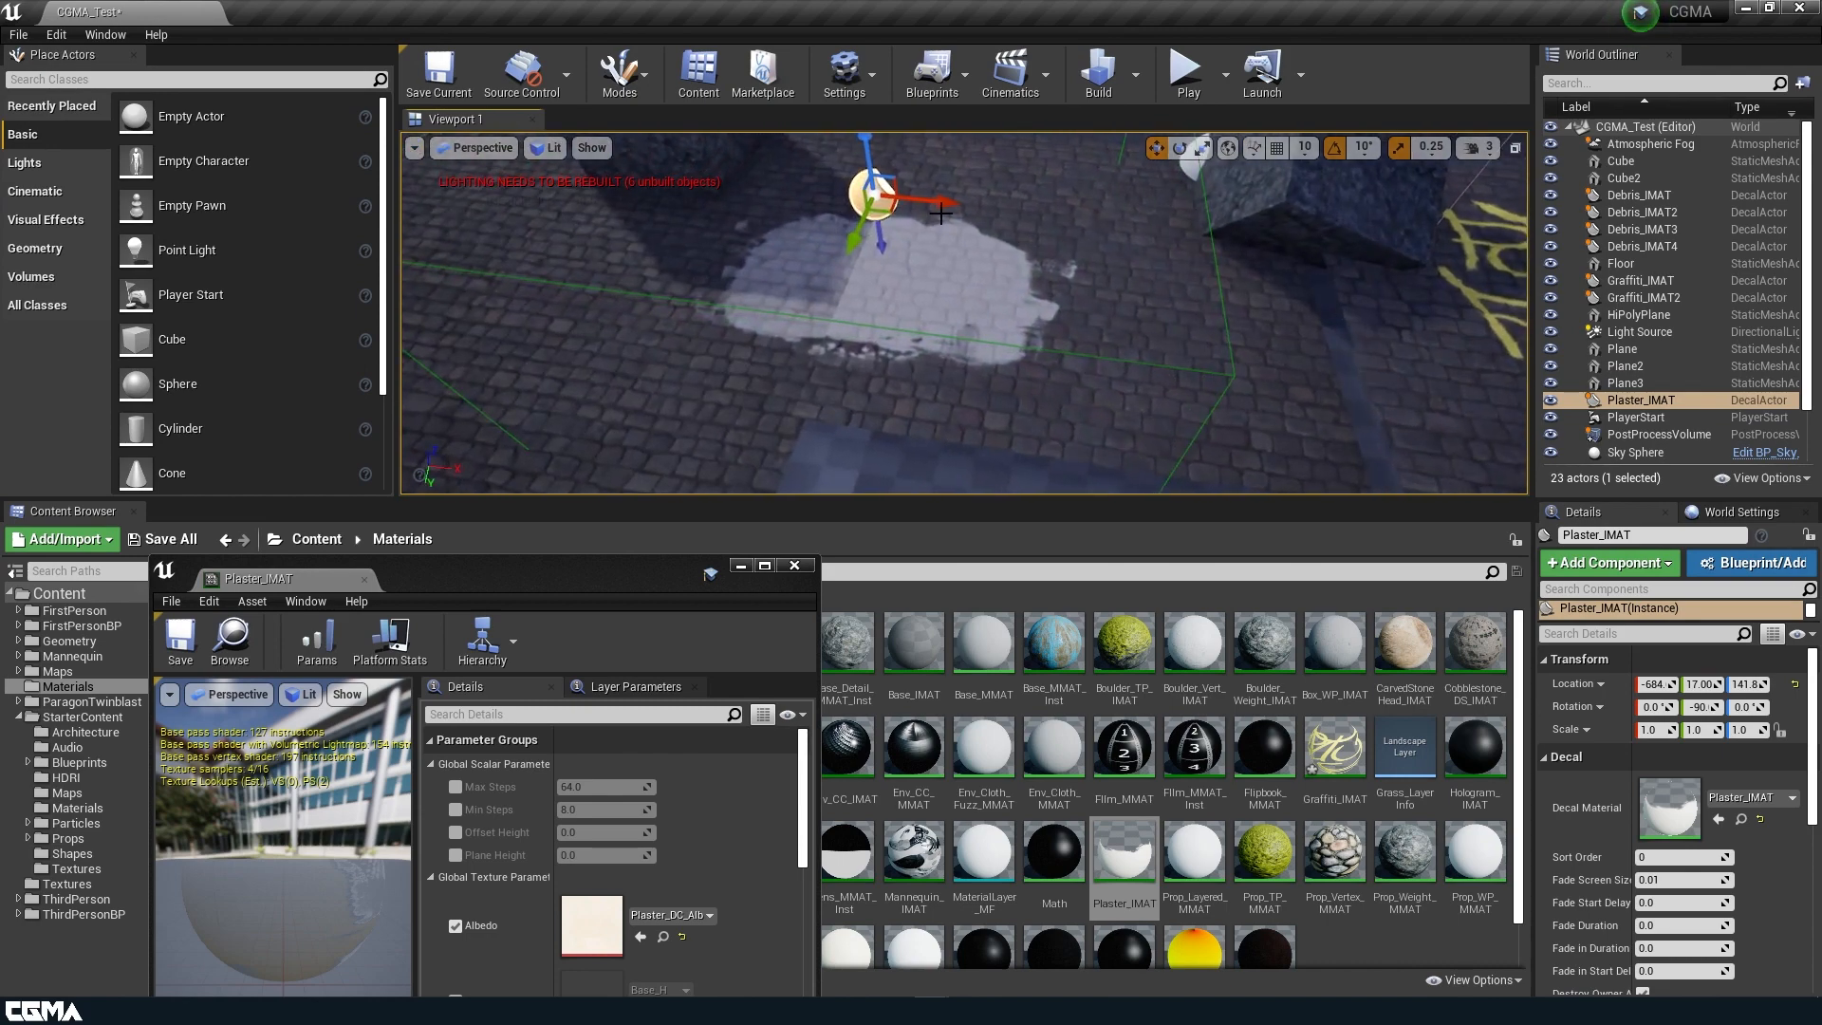
pyautogui.moveTo(1194, 308); pyautogui.dragTo(1151, 305)
pyautogui.press('w')
# Move the Debris_IMAT4 decal onto the cobblestones beside the tilted cube, at about X -520, Y -340.
pyautogui.moveTo(996, 359); pyautogui.dragTo(997, 360, button='right')
pyautogui.press('s')
pyautogui.press('e')
pyautogui.press('w')
pyautogui.press('s')
pyautogui.press('s')
pyautogui.click(1252, 274)
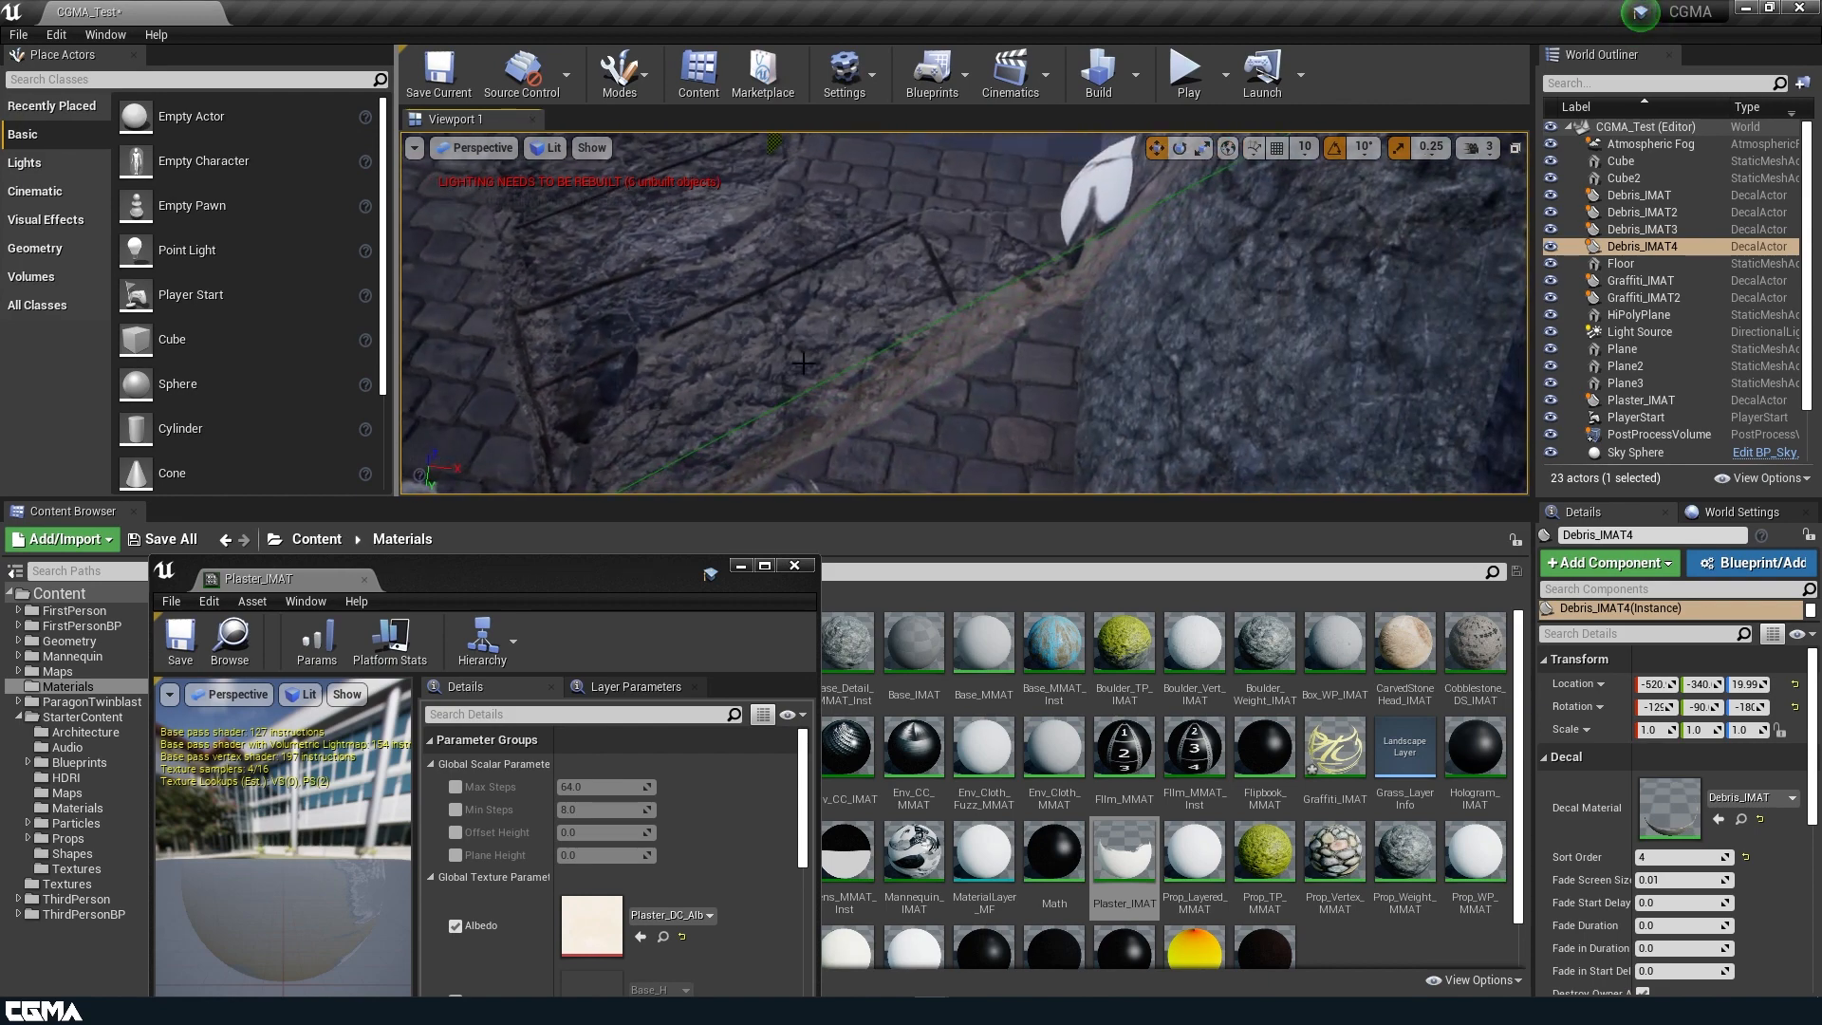
# Shift Debris_IMAT4 down below the cobblestones and delete that decal.
pyautogui.moveTo(804, 361)
pyautogui.mouseDown(button='right')
pyautogui.moveTo(807, 290)
pyautogui.moveTo(868, 285)
pyautogui.moveTo(826, 354)
pyautogui.moveTo(773, 332)
pyautogui.moveTo(798, 343)
pyautogui.mouseUp(button='right')
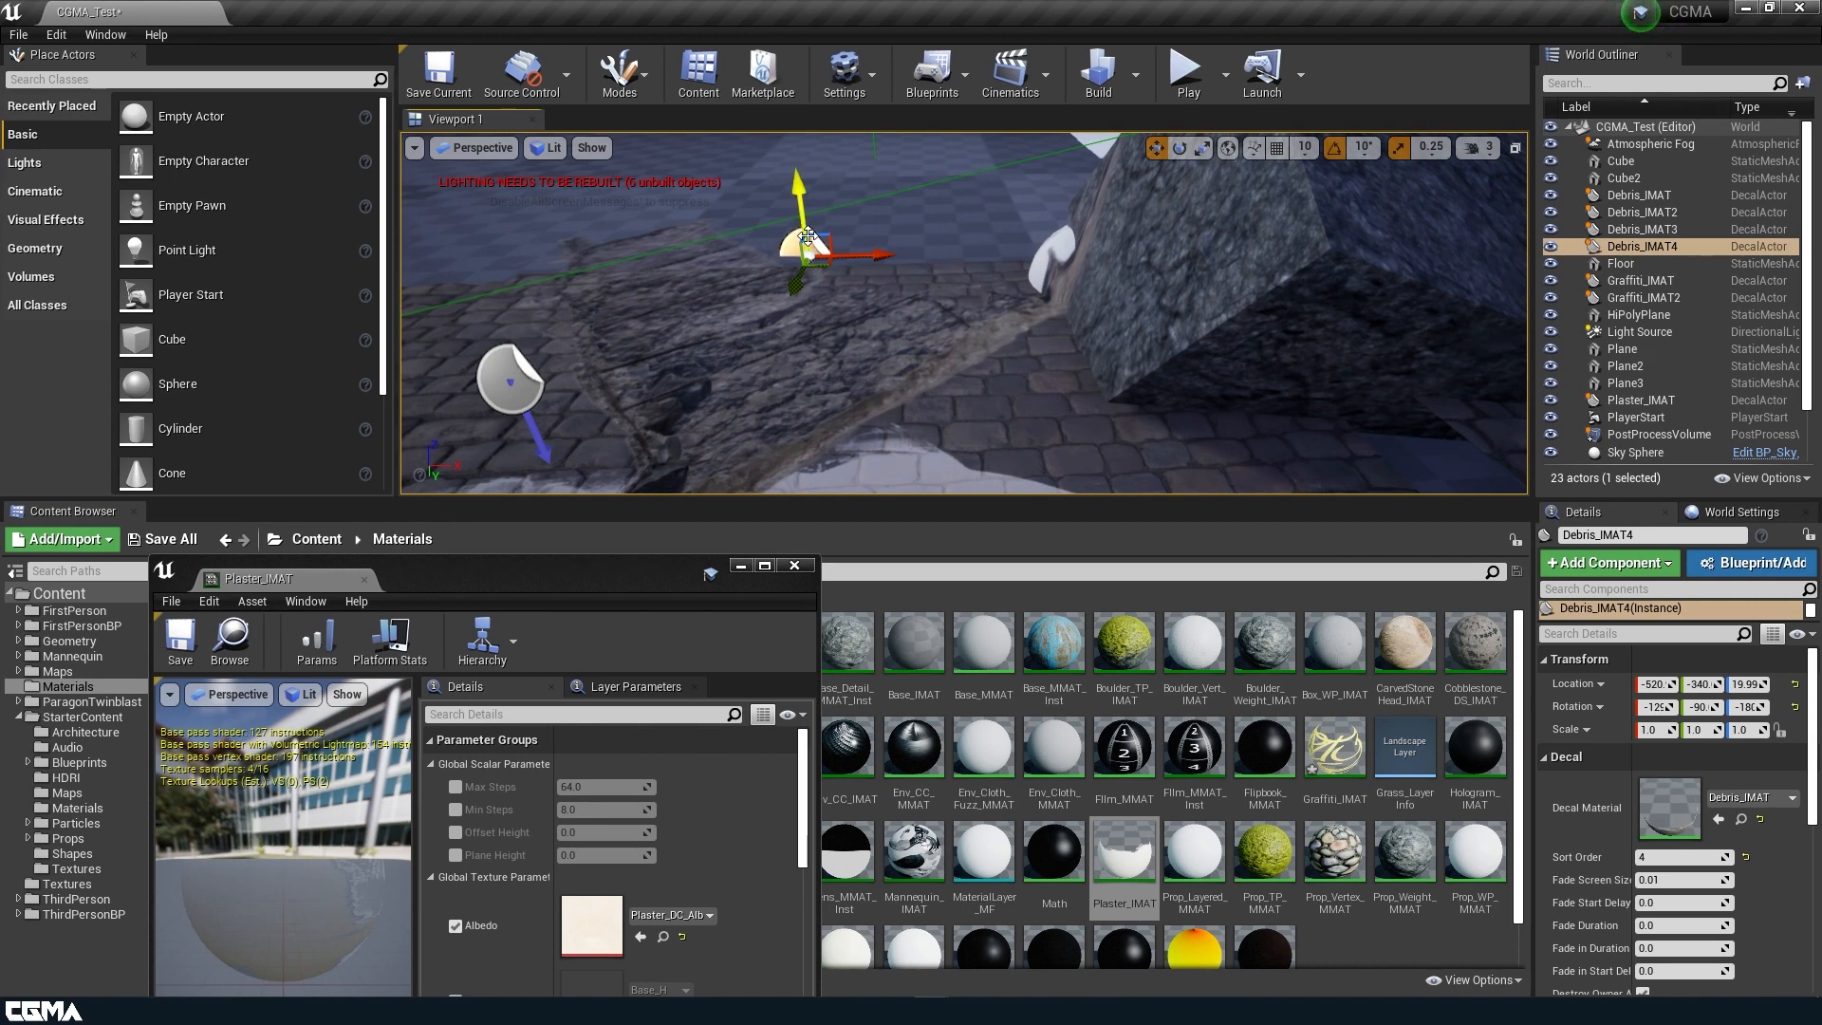
pyautogui.moveTo(824, 242); pyautogui.dragTo(649, 386)
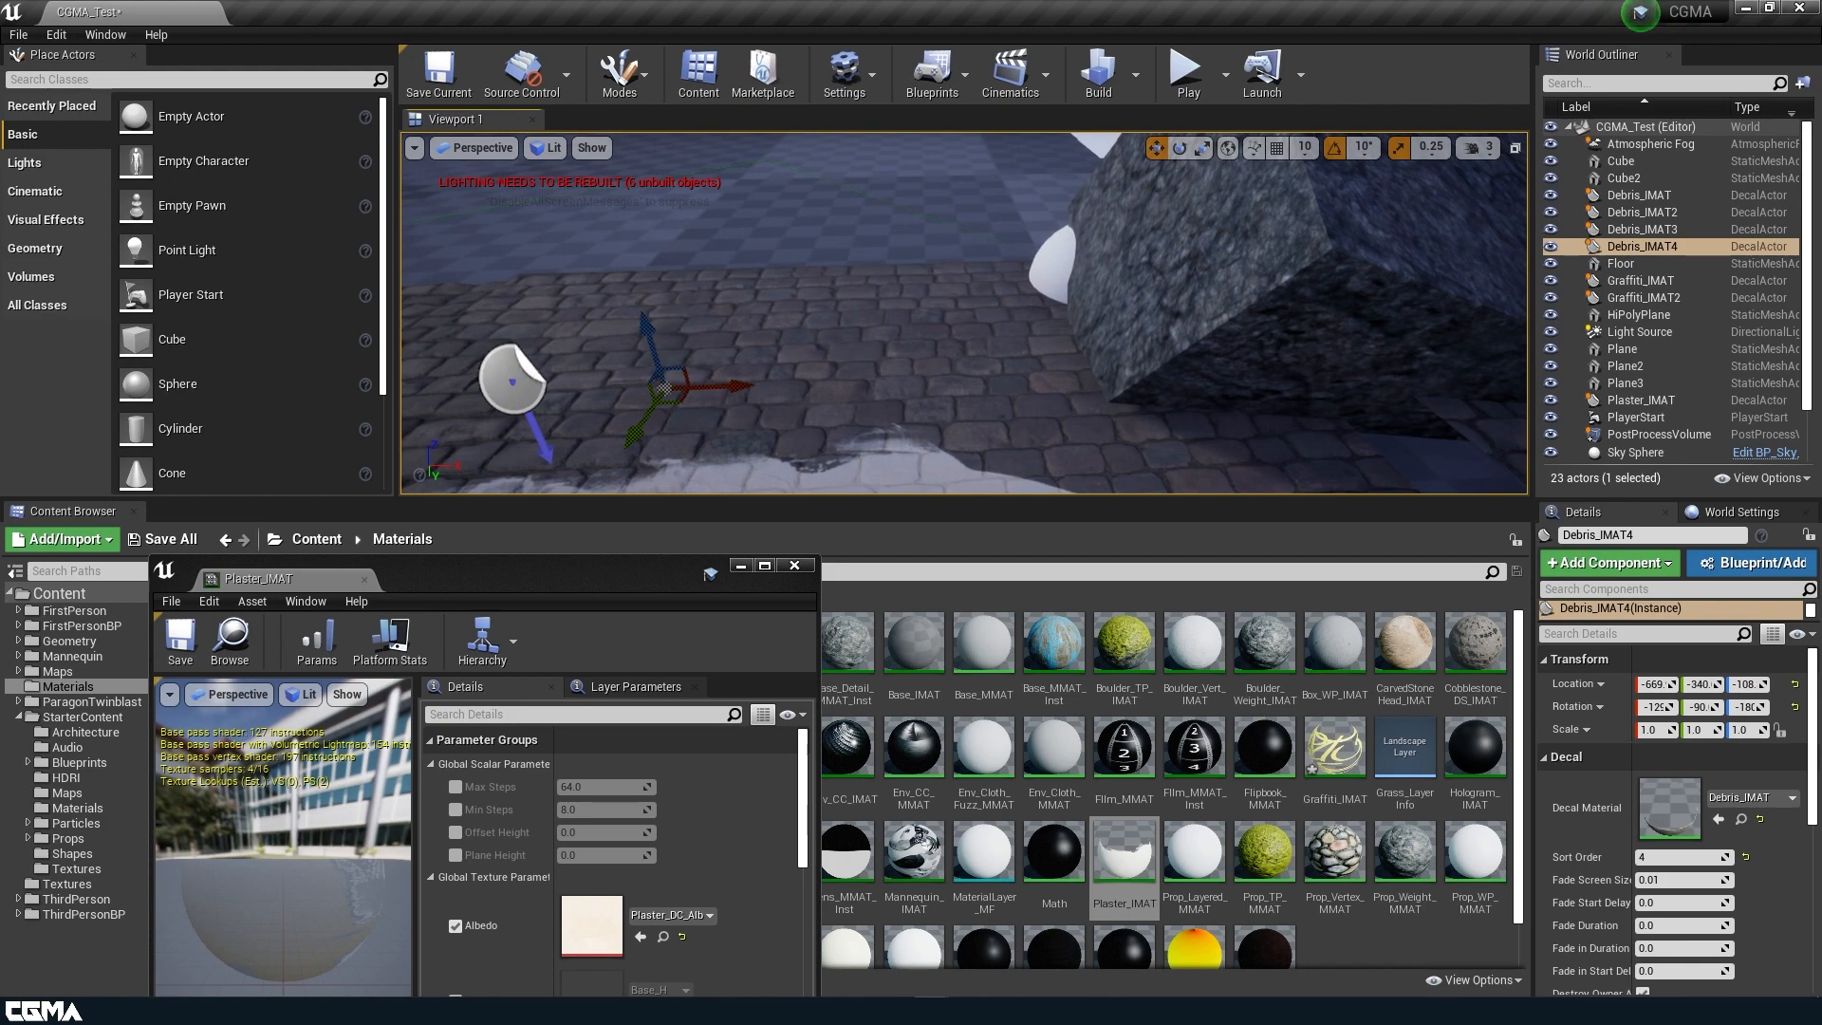
pyautogui.moveTo(726, 353); pyautogui.dragTo(664, 365, button='right')
pyautogui.press('Delete')
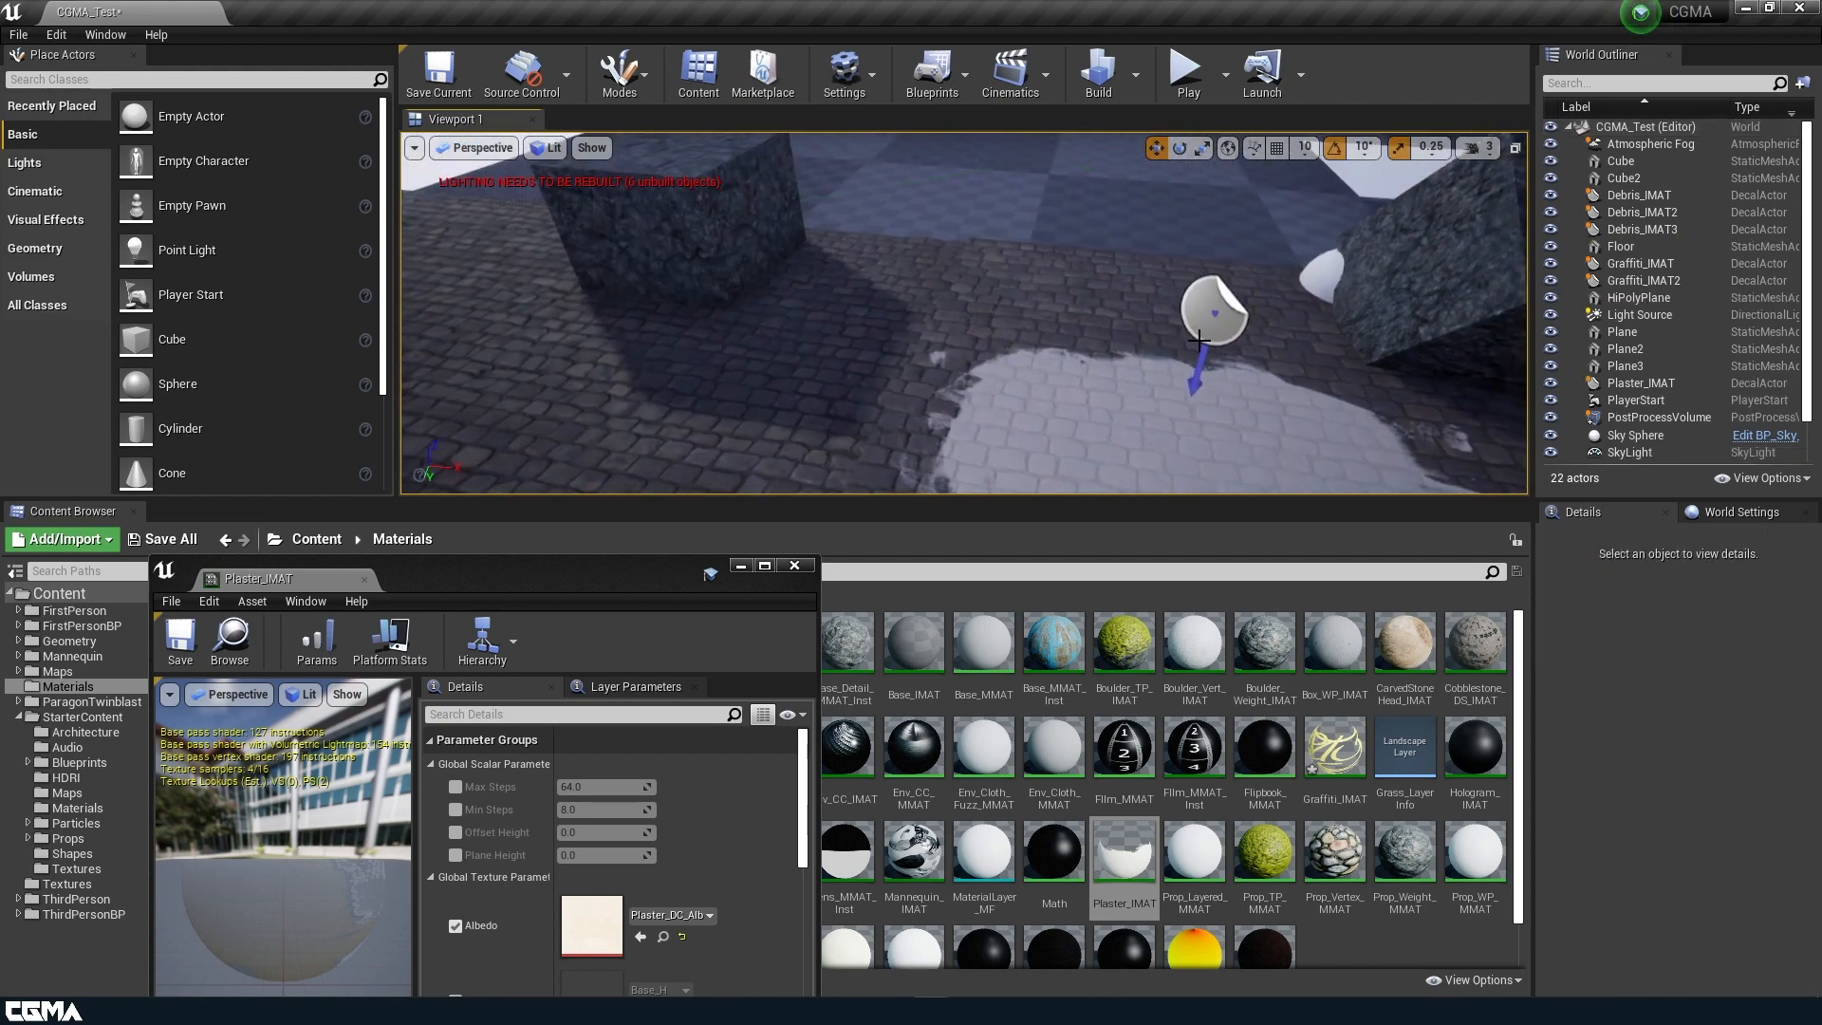
# Copy the plaster decal to about X -579, Y -48.9 and rotate the copy to 30 degrees.
pyautogui.click(1215, 318)
pyautogui.keyDown('alt'); pyautogui.moveTo(1243, 321); pyautogui.dragTo(1166, 321); pyautogui.keyUp('alt')
pyautogui.press('e')
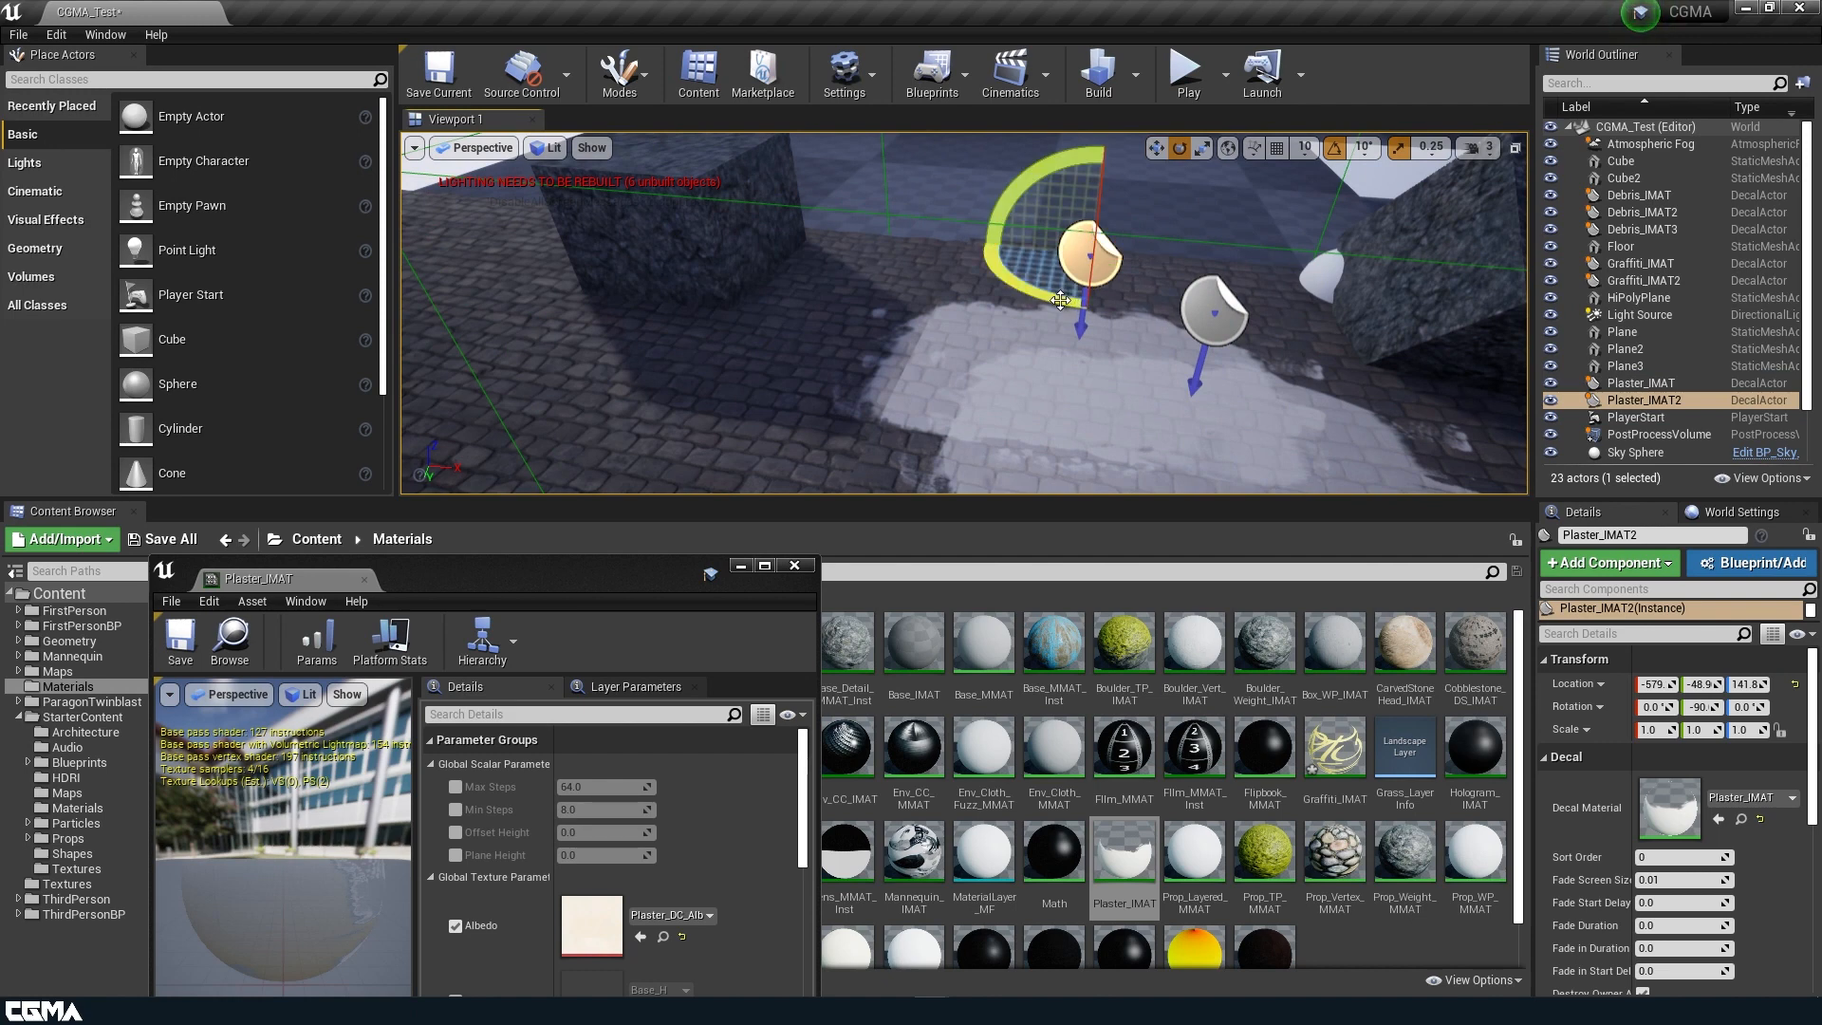
pyautogui.moveTo(1061, 300); pyautogui.dragTo(1077, 306)
# Lower the copied plaster decal close to the cobblestones, to about Z 23.69.
pyautogui.press('w')
pyautogui.moveTo(1100, 212); pyautogui.dragTo(1068, 325)
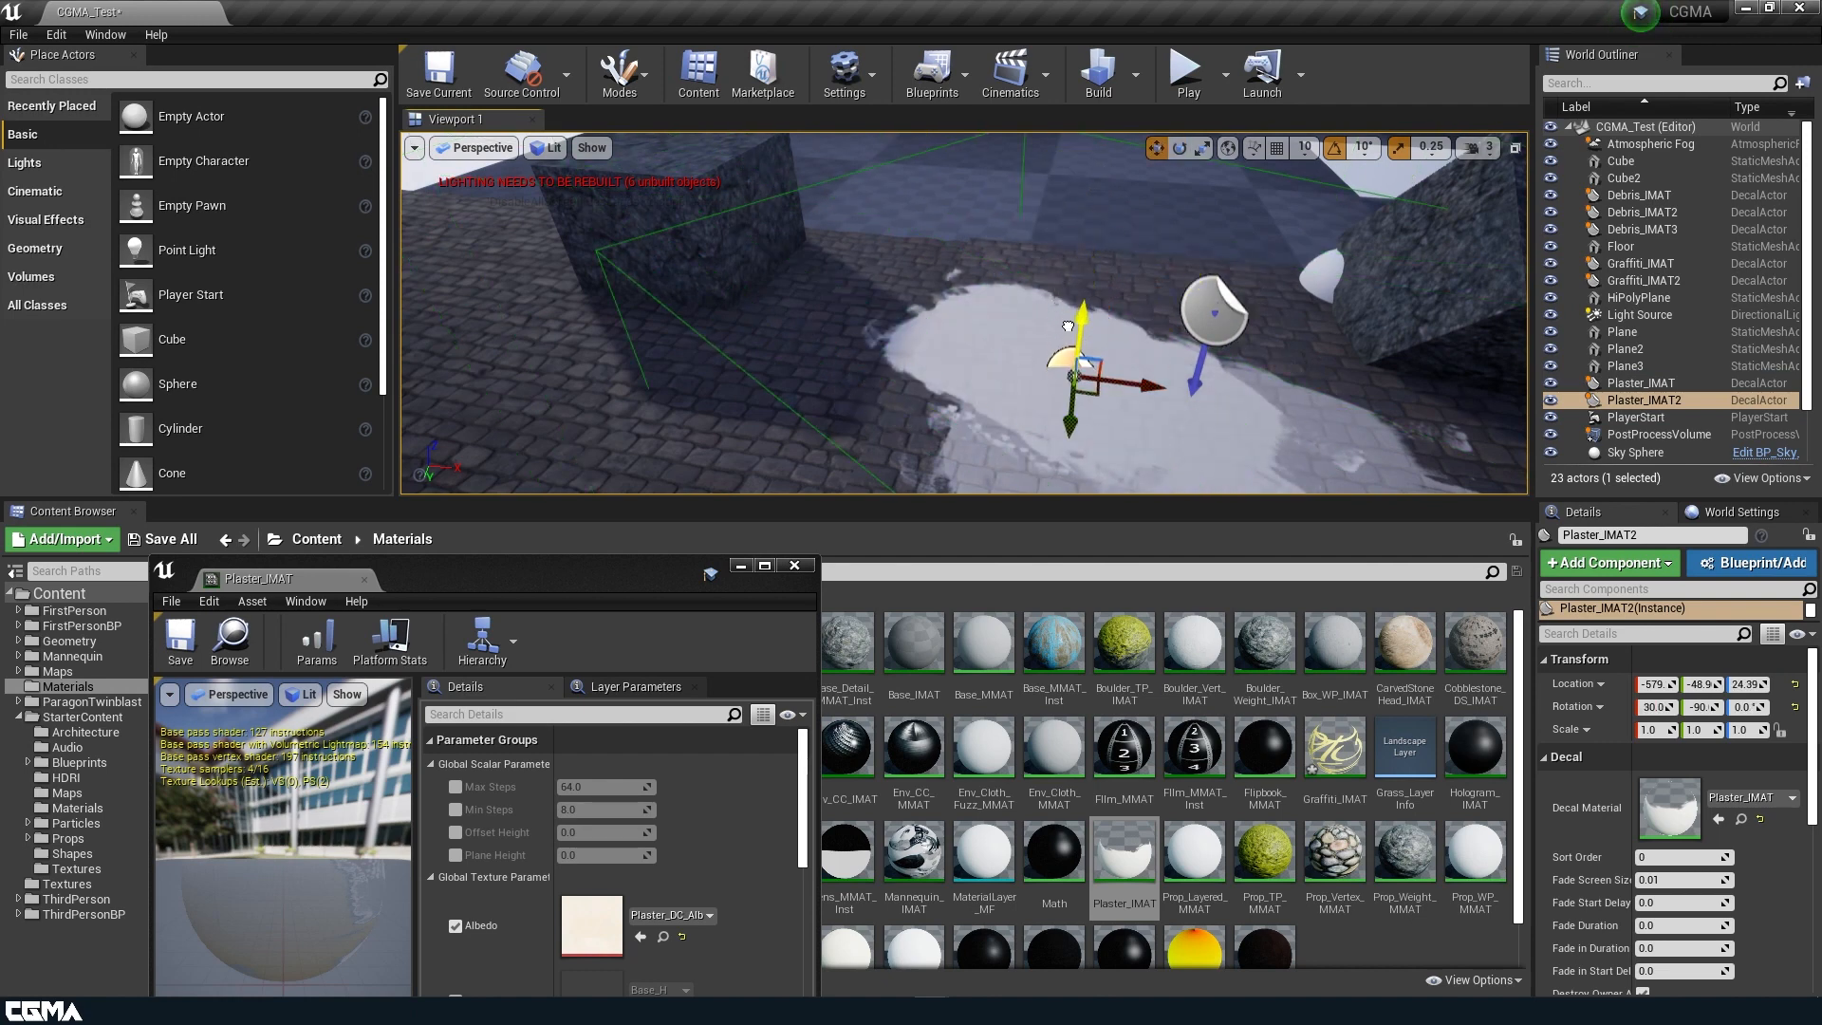
pyautogui.moveTo(1070, 326)
pyautogui.mouseDown(button='right')
pyautogui.moveTo(958, 340)
pyautogui.moveTo(921, 323)
pyautogui.moveTo(1034, 333)
pyautogui.moveTo(997, 308)
pyautogui.moveTo(1058, 358)
pyautogui.moveTo(1039, 347)
pyautogui.mouseUp(button='right')
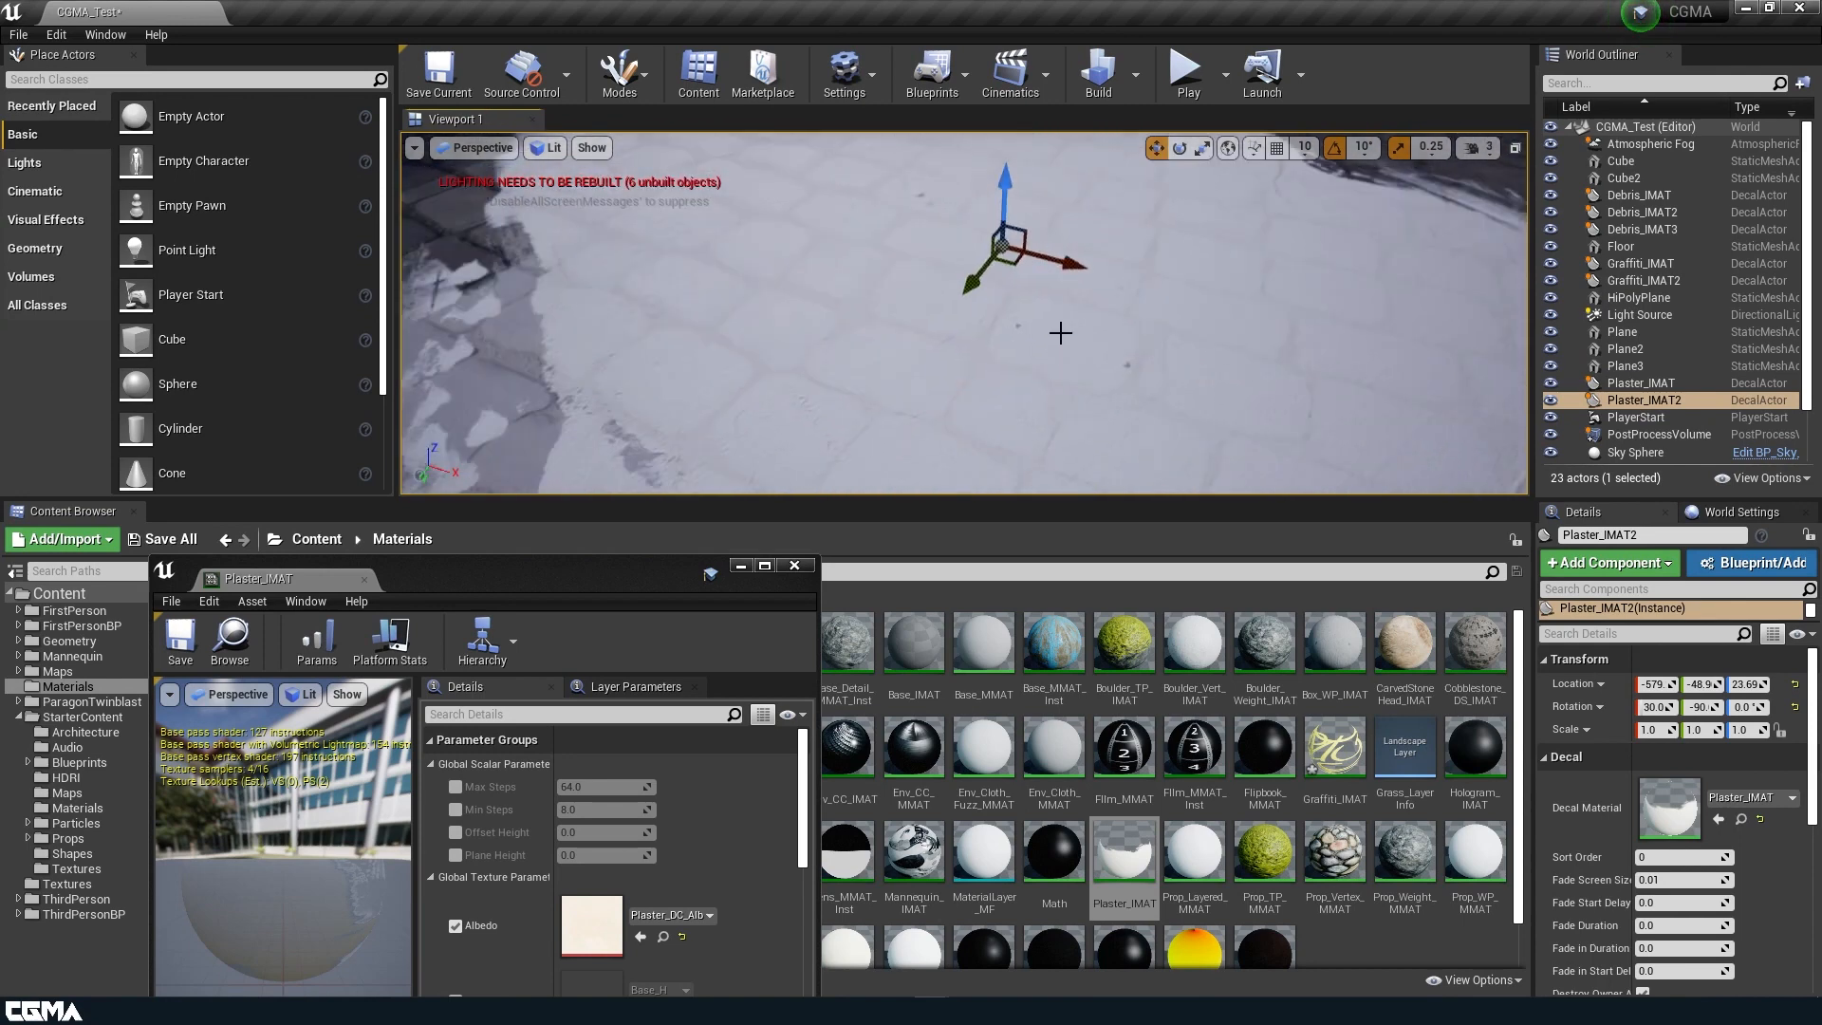
# Examine up close how the overlapping plaster decals blend with the cobblestone surface detail.
pyautogui.moveTo(744, 383)
pyautogui.mouseDown(button='right')
pyautogui.moveTo(725, 308)
pyautogui.moveTo(782, 378)
pyautogui.moveTo(724, 395)
pyautogui.mouseUp(button='right')
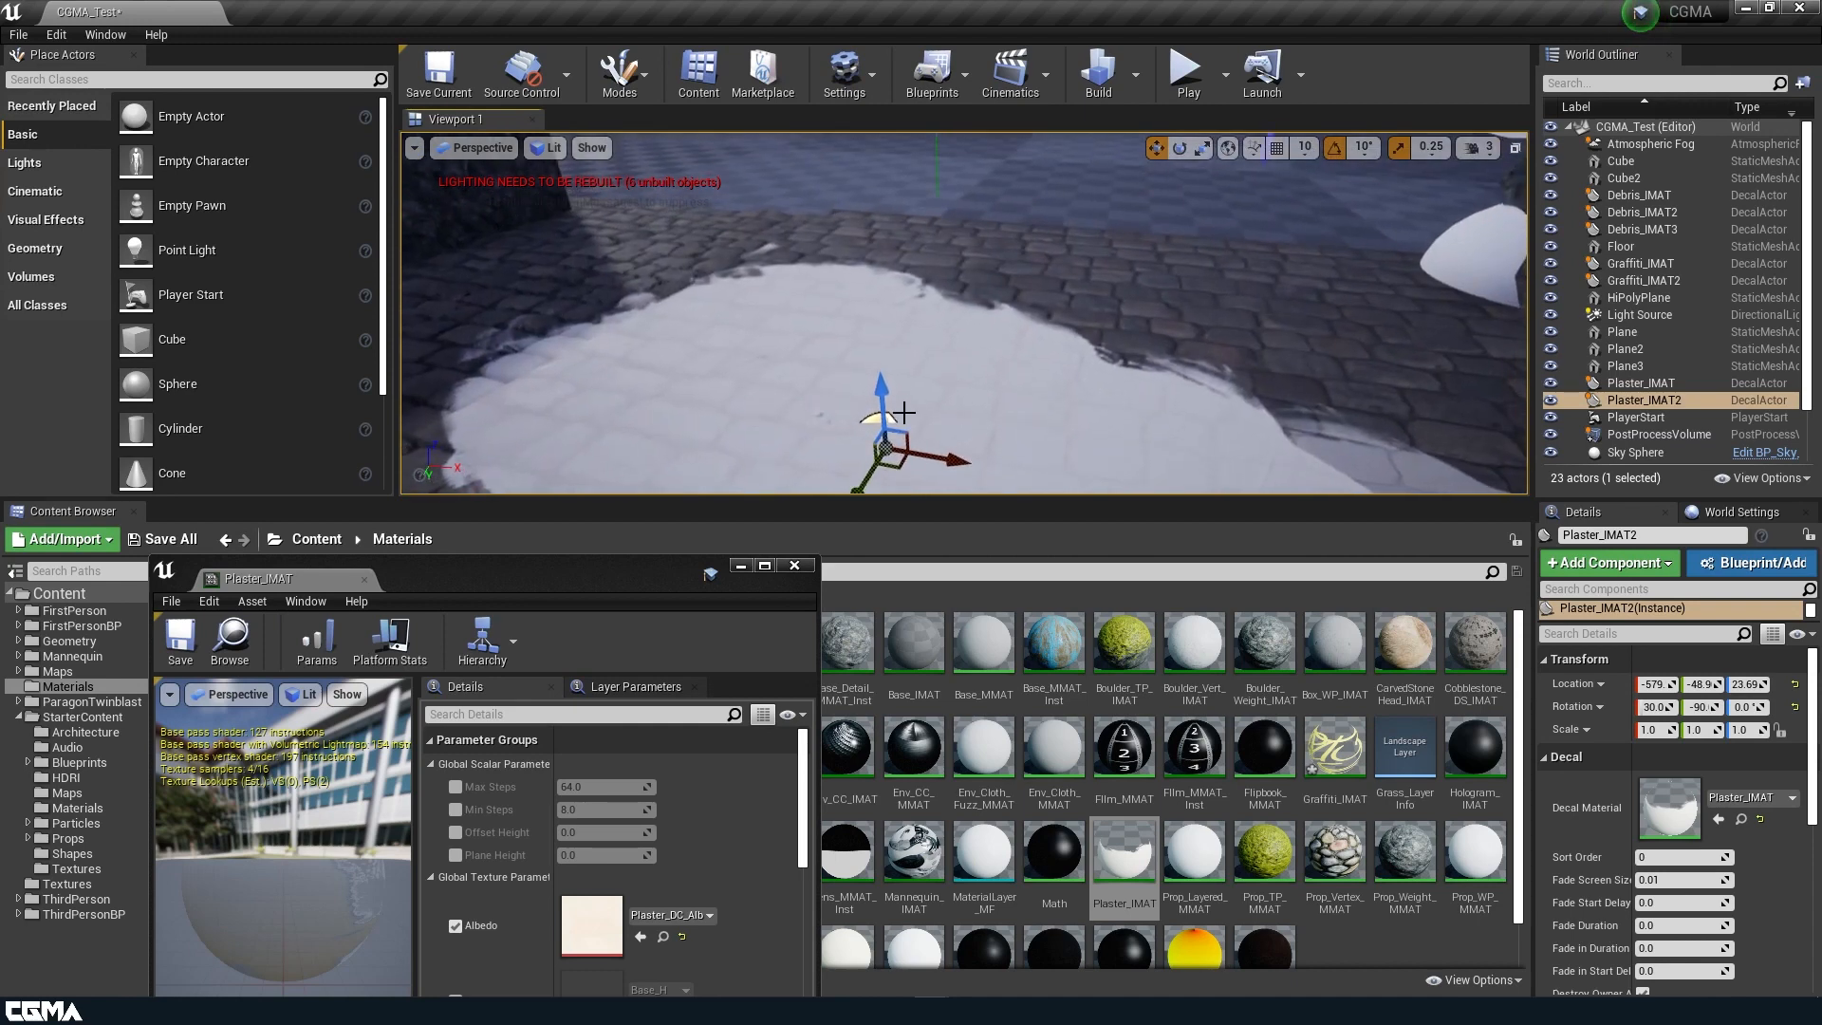
pyautogui.scroll(5, 825, 423)
pyautogui.moveTo(822, 423); pyautogui.dragTo(776, 286, button='right')
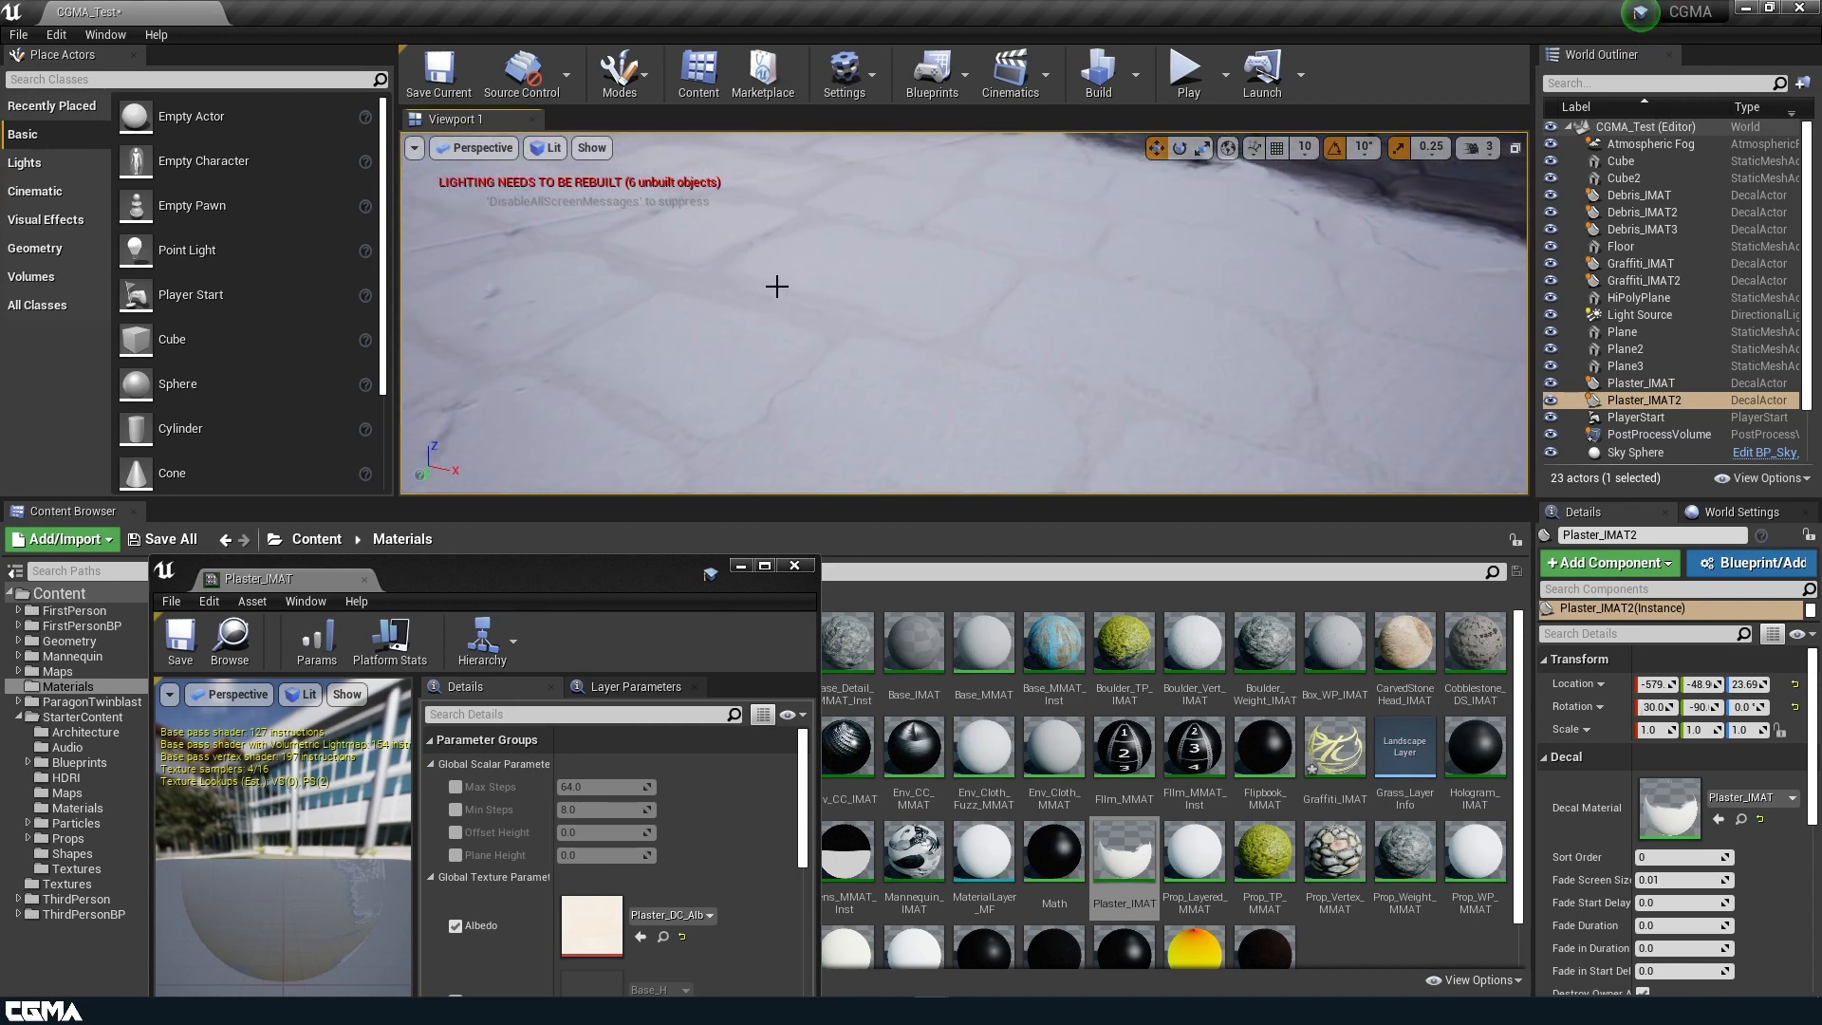
pyautogui.scroll(-5, 1041, 275)
pyautogui.moveTo(1041, 274); pyautogui.dragTo(922, 284, button='right')
pyautogui.keyDown('alt'); pyautogui.moveTo(1034, 228); pyautogui.dragTo(785, 266); pyautogui.keyUp('alt')
pyautogui.moveTo(795, 281); pyautogui.dragTo(730, 242, button='right')
# Copy the Plaster_IMAT2 decal toward the other cube, to about X -895.
pyautogui.press('w')
pyautogui.moveTo(934, 390); pyautogui.dragTo(916, 377, button='right')
pyautogui.press('q')
pyautogui.moveTo(1083, 305); pyautogui.dragTo(1163, 382, button='right')
pyautogui.press('e')
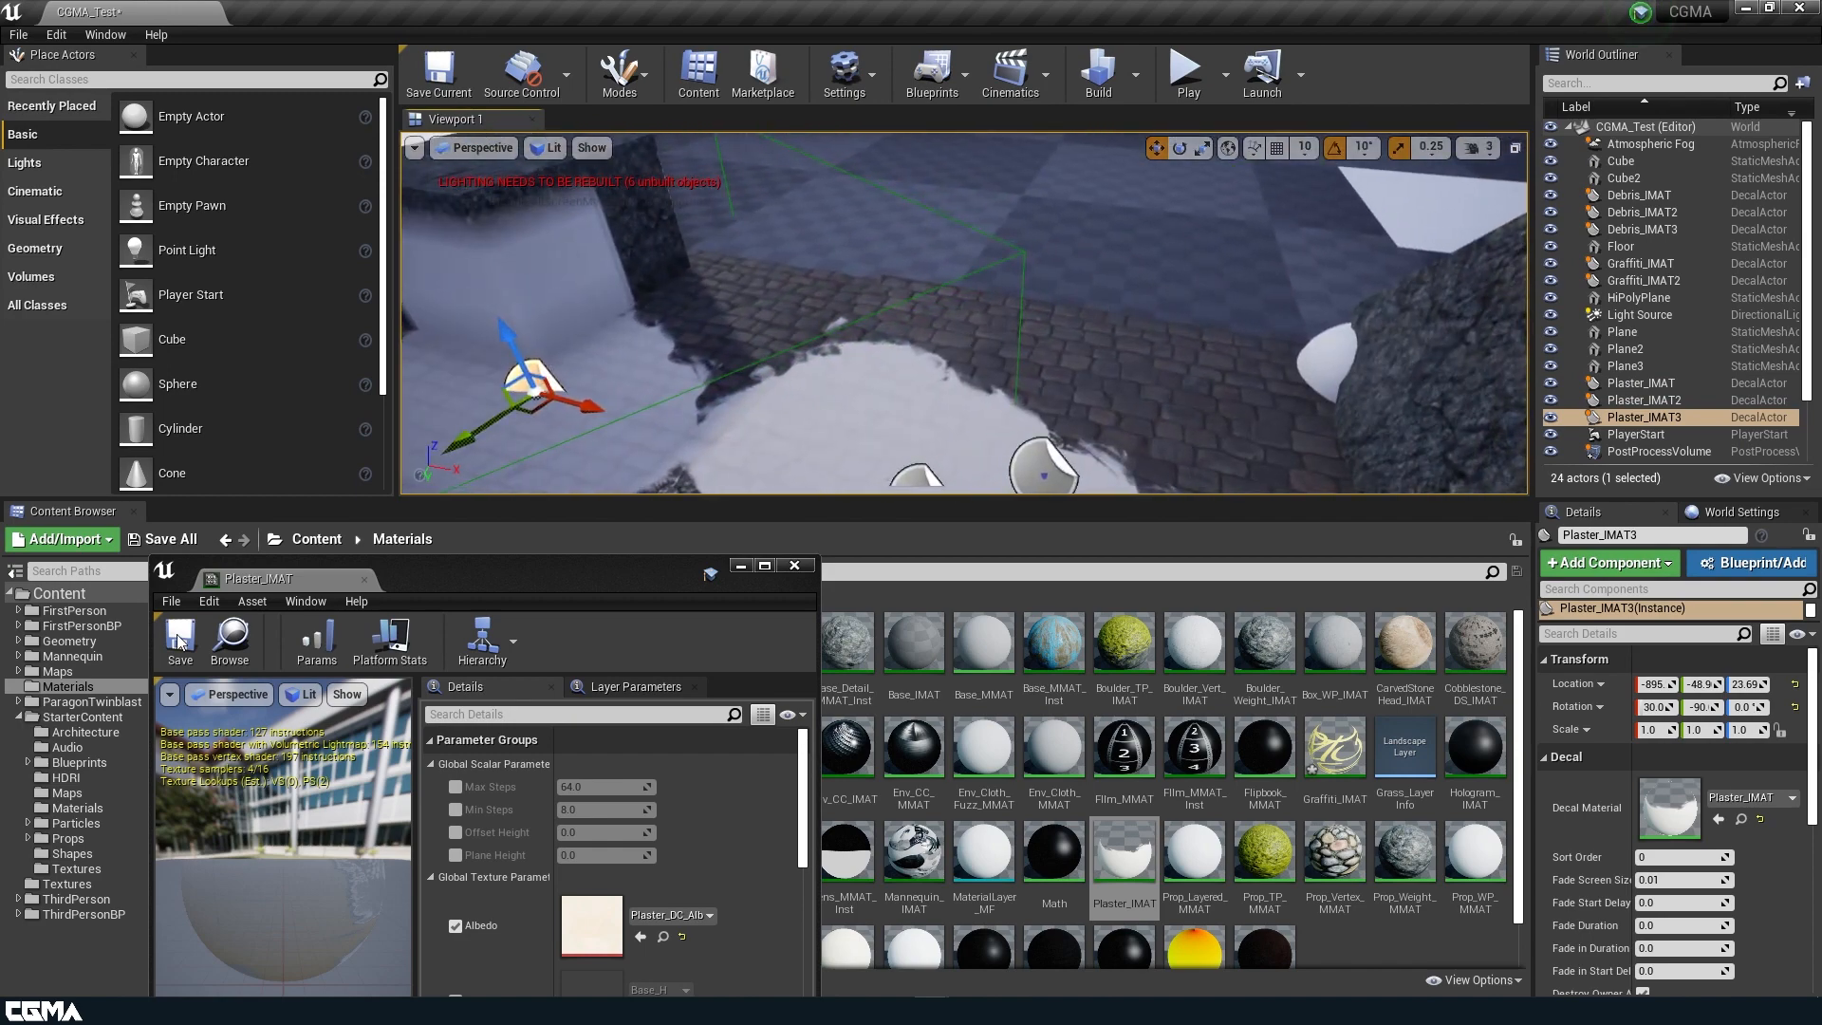
# Close the Plaster_IMAT editor and enlarge the viewport to view the decals in the scene.
pyautogui.click(363, 581)
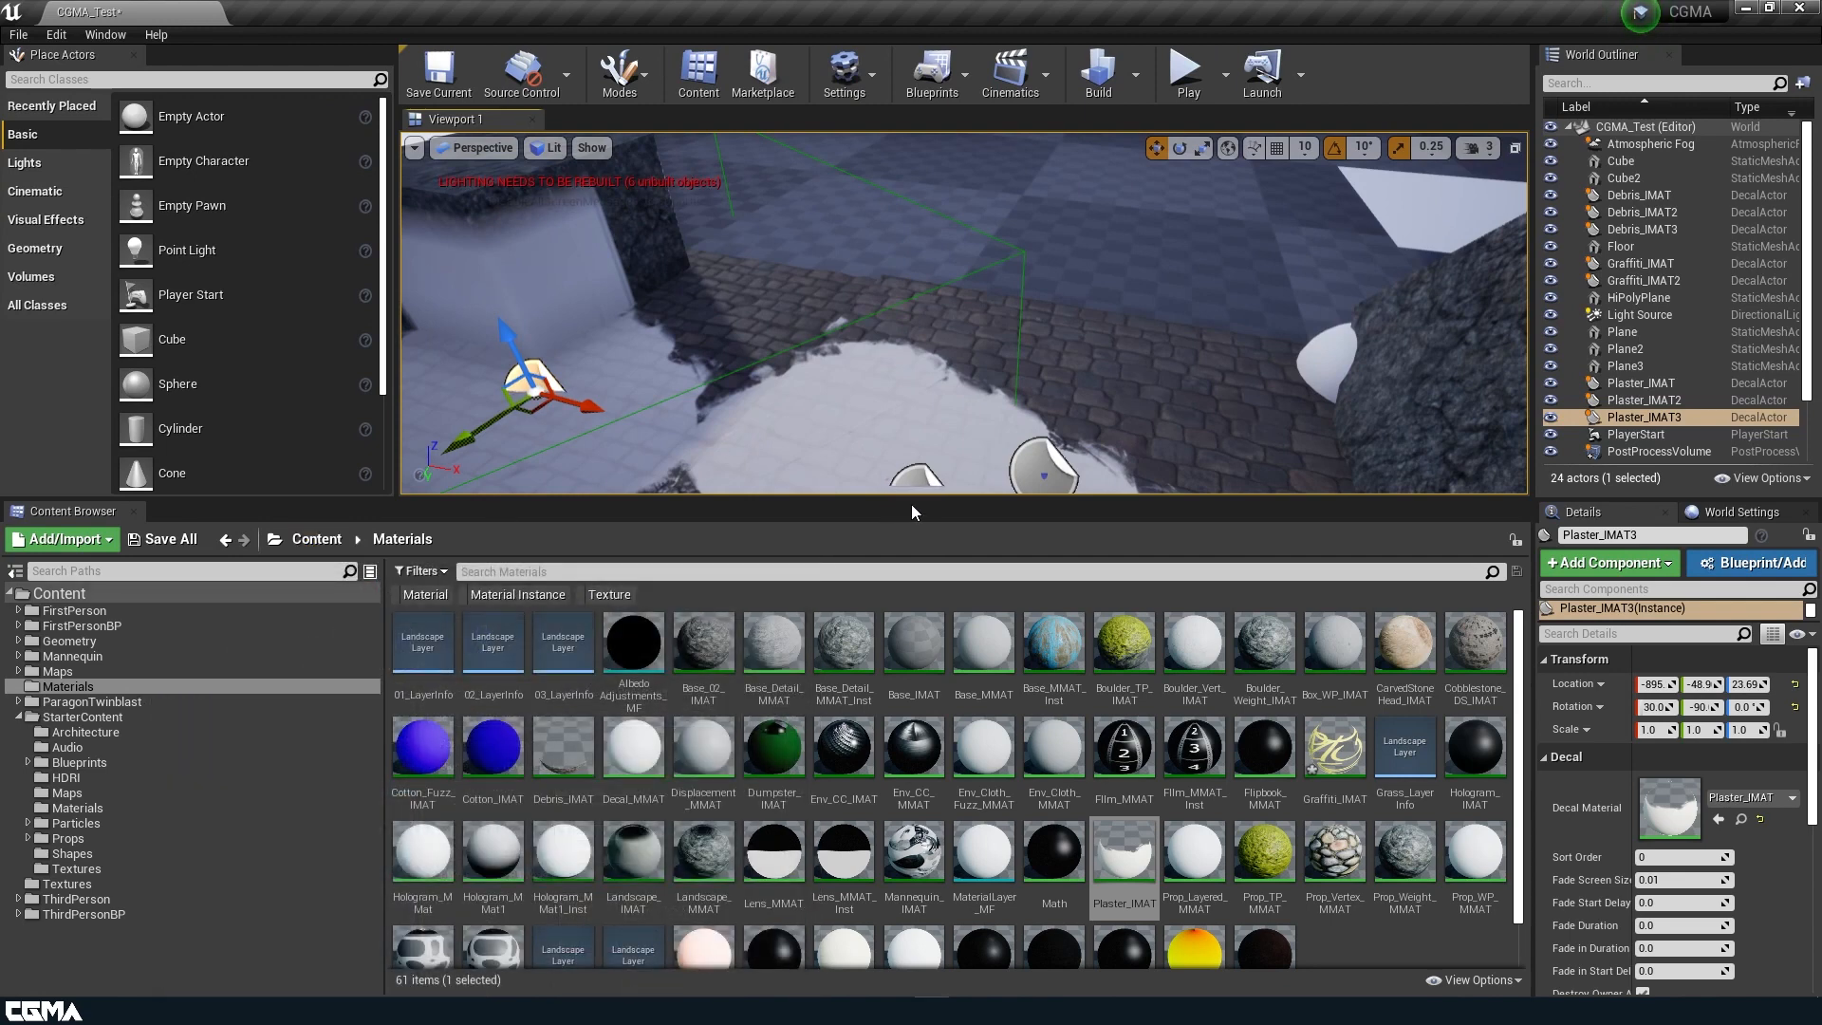
pyautogui.moveTo(1082, 497); pyautogui.dragTo(1077, 780)
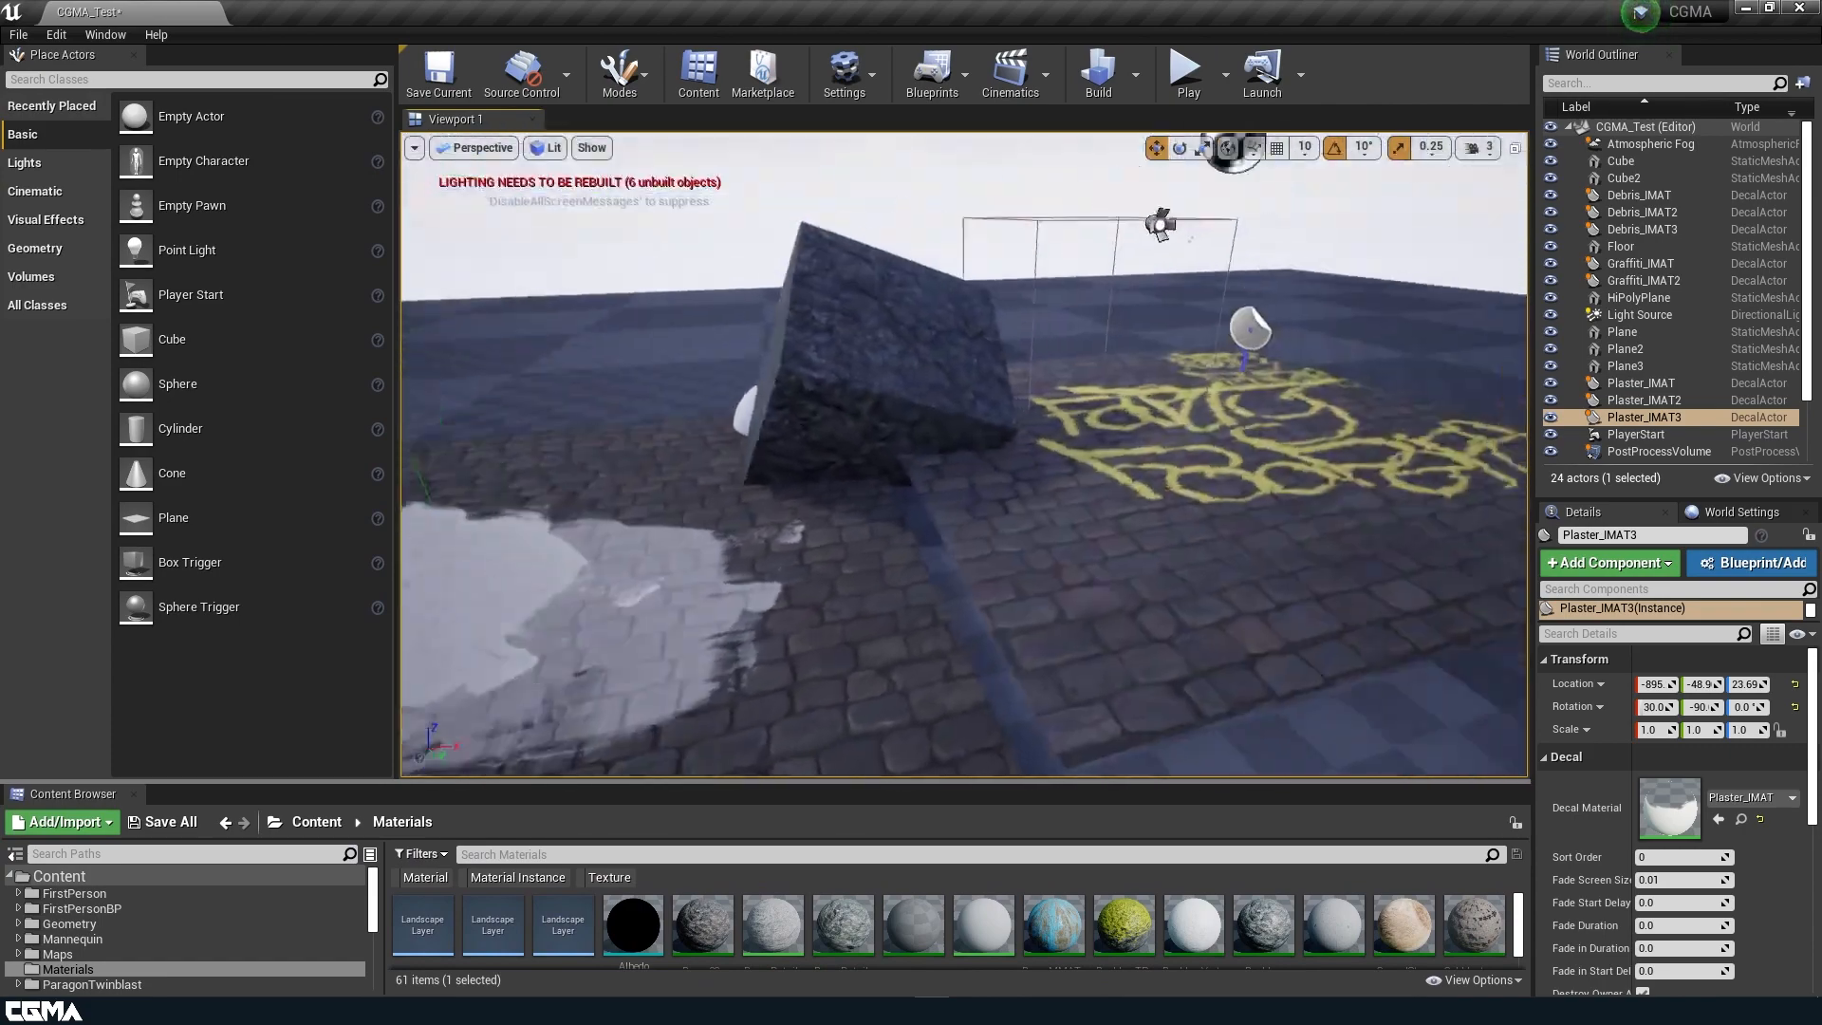